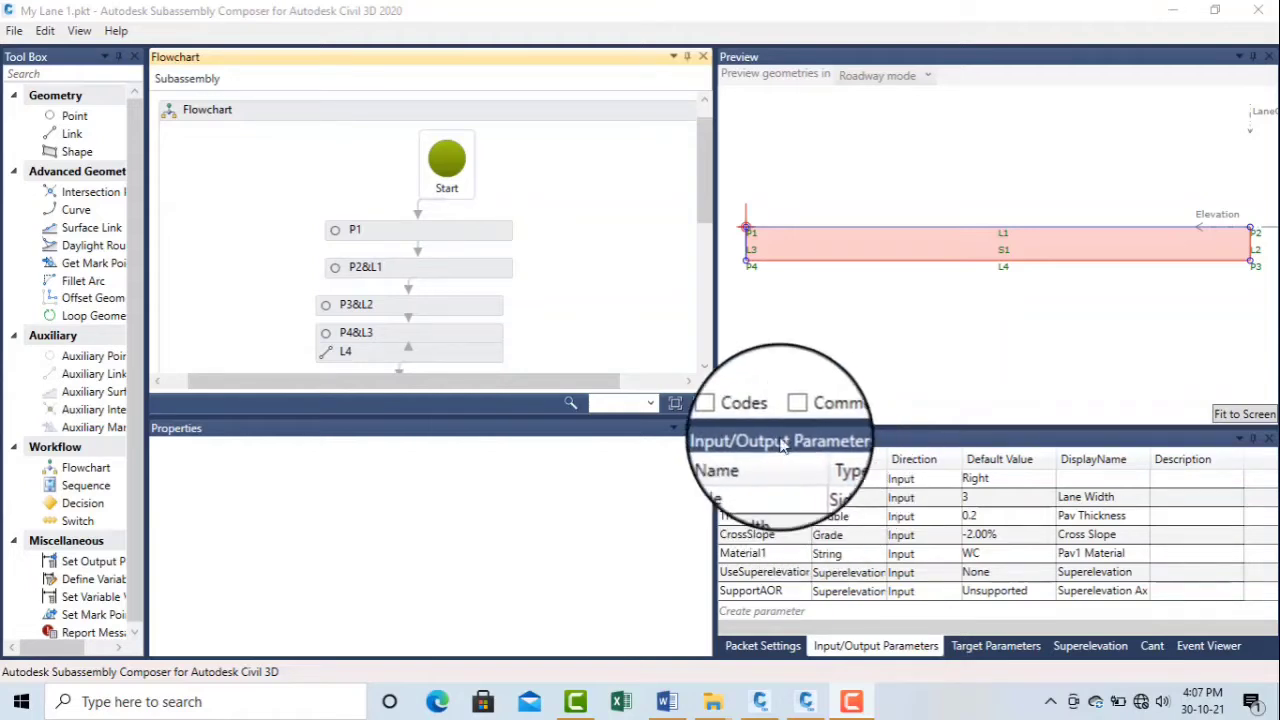
- Show codes in the preview, then review the target, superelevation and input/output parameters and the P3&L2 properties
click(730, 414)
click(730, 414)
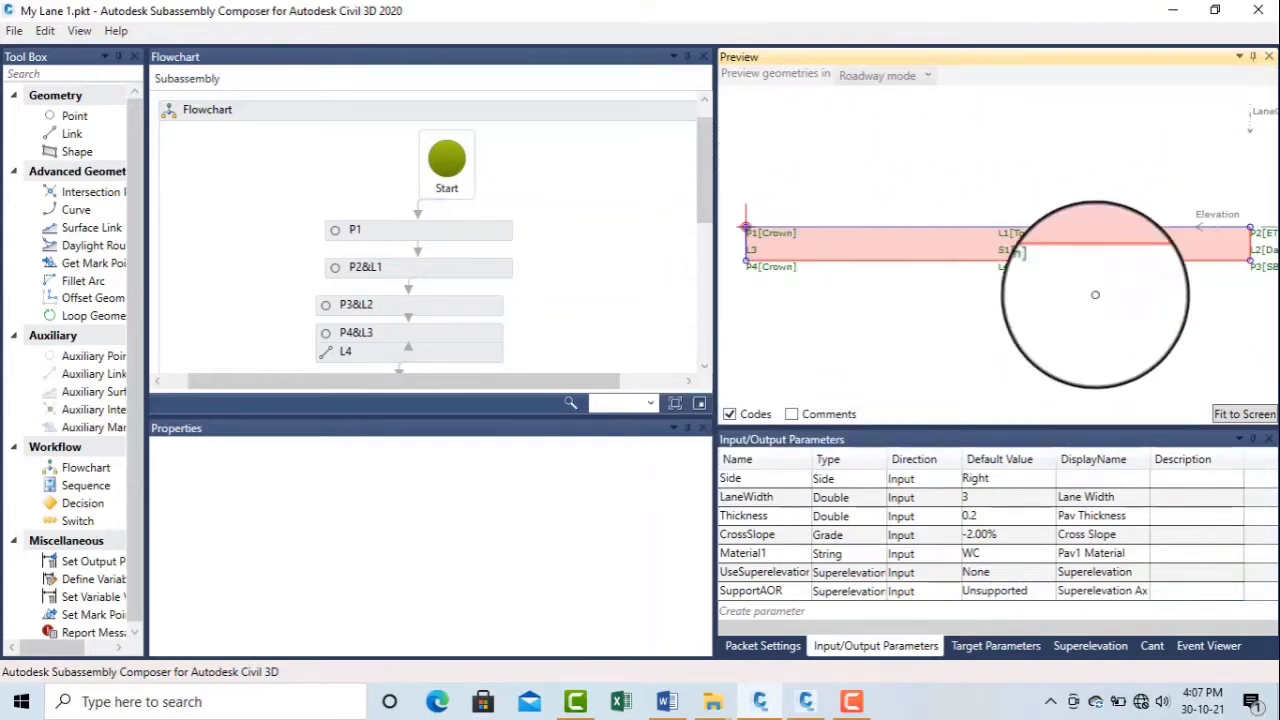
click(975, 645)
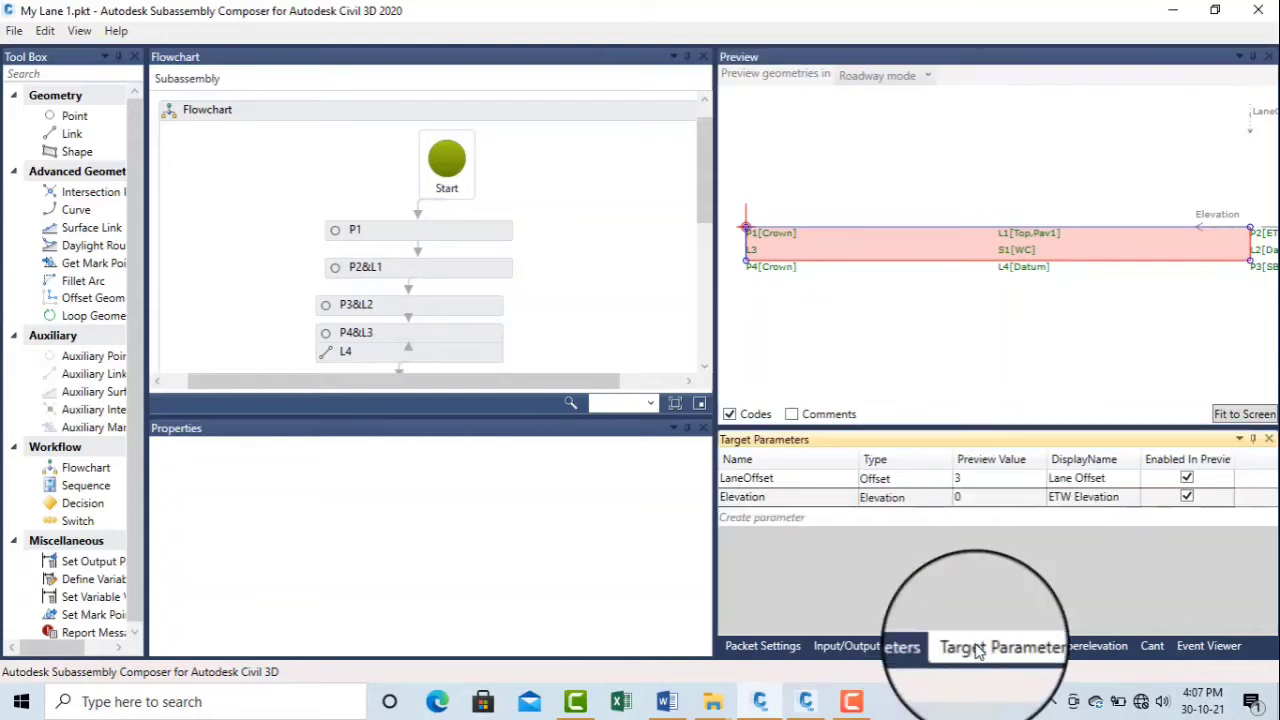
click(878, 646)
click(1080, 646)
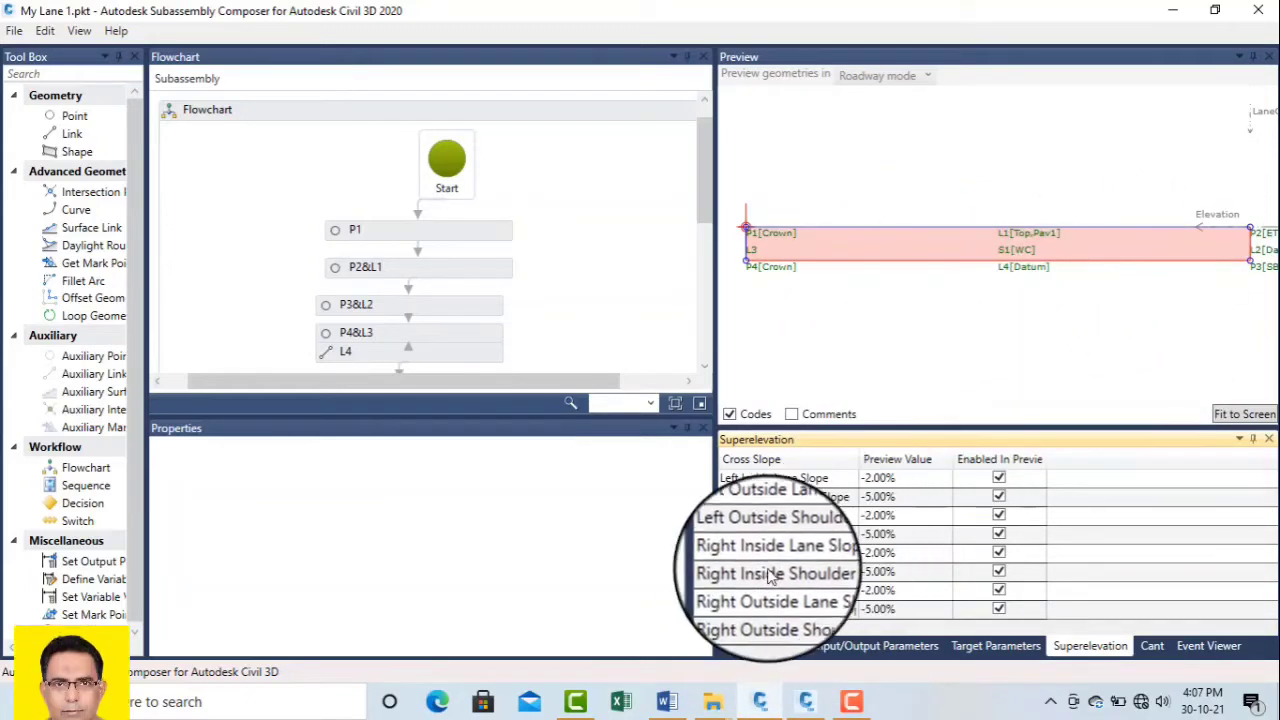
click(862, 646)
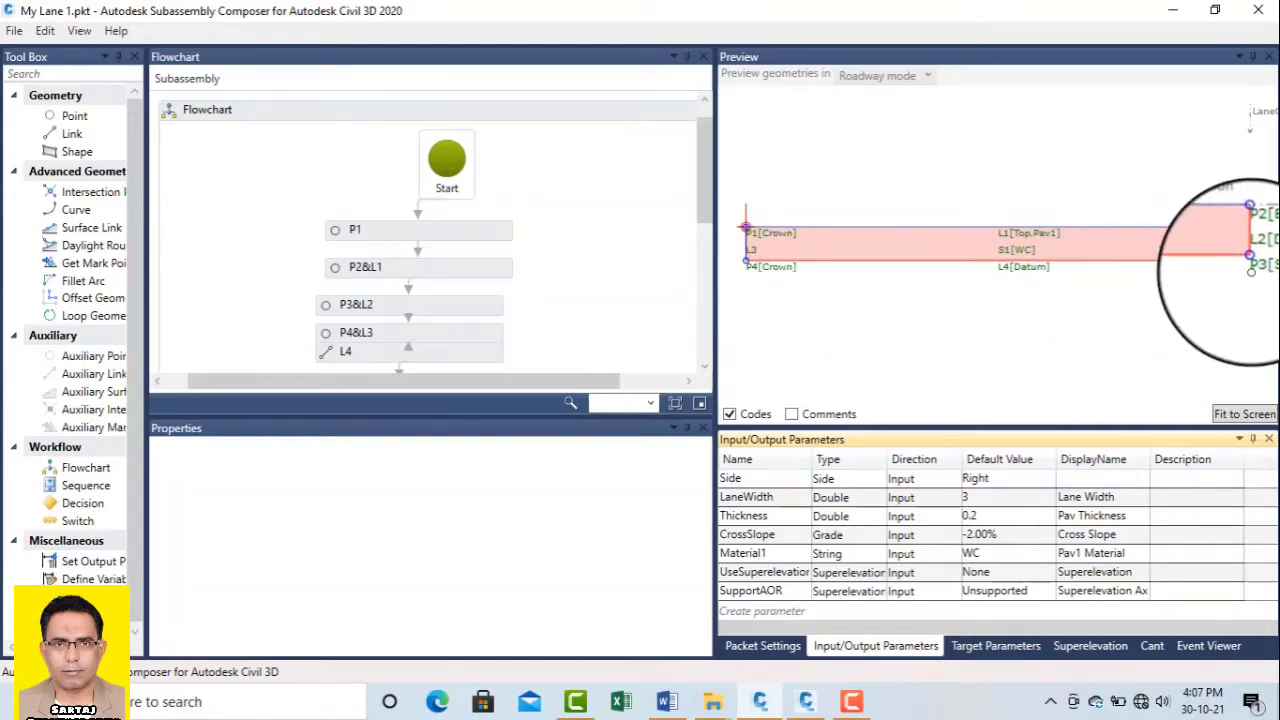
click(401, 305)
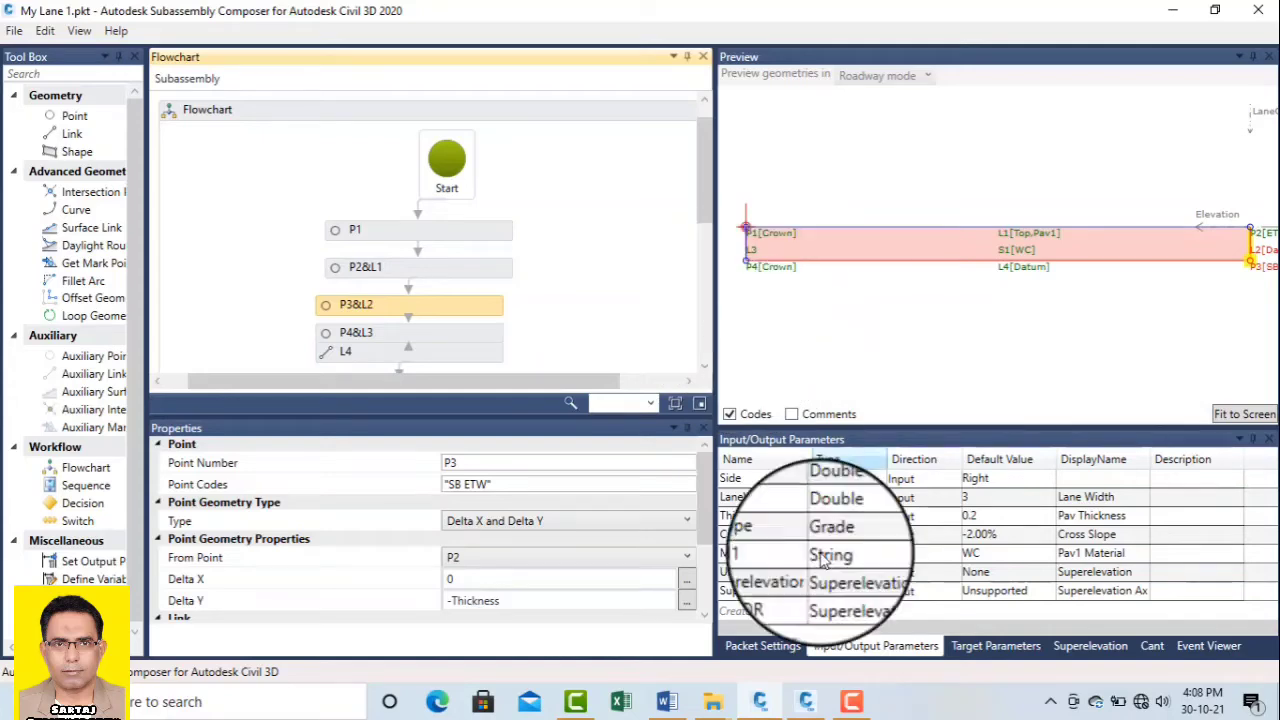
- Review the packet settings, including the file choosers for the help file and image, without selecting any file
click(768, 646)
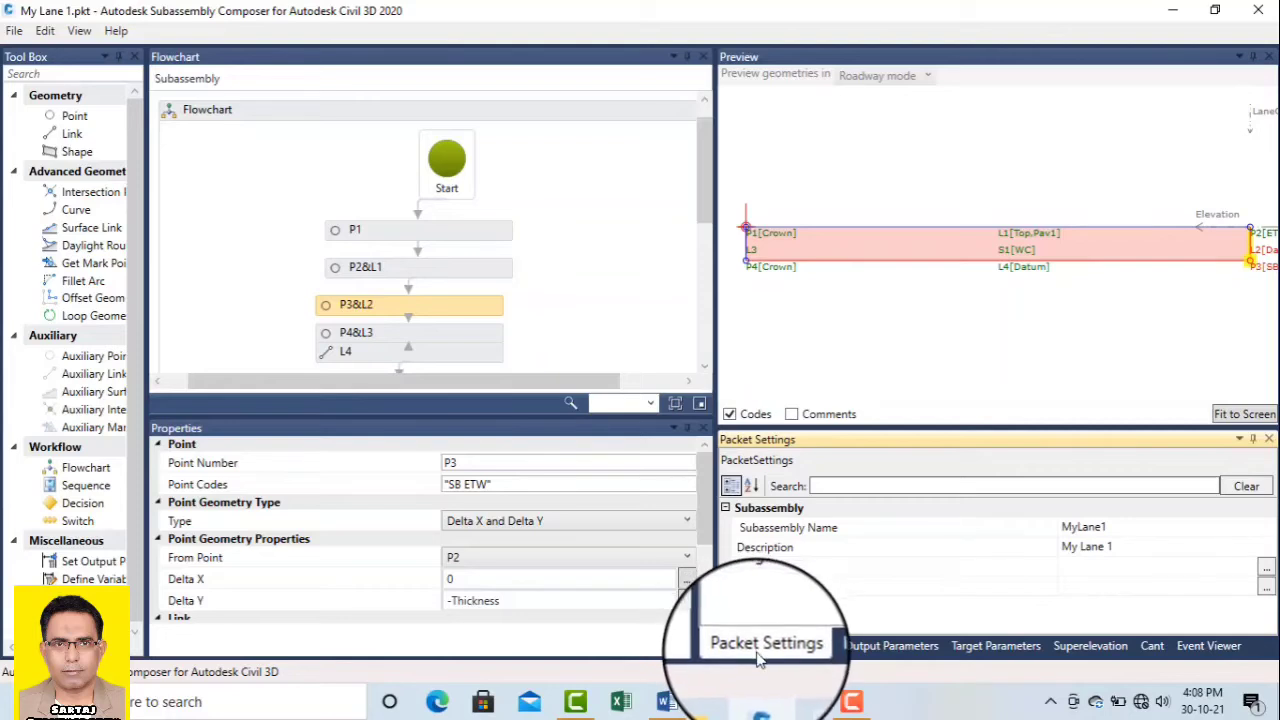
click(1110, 546)
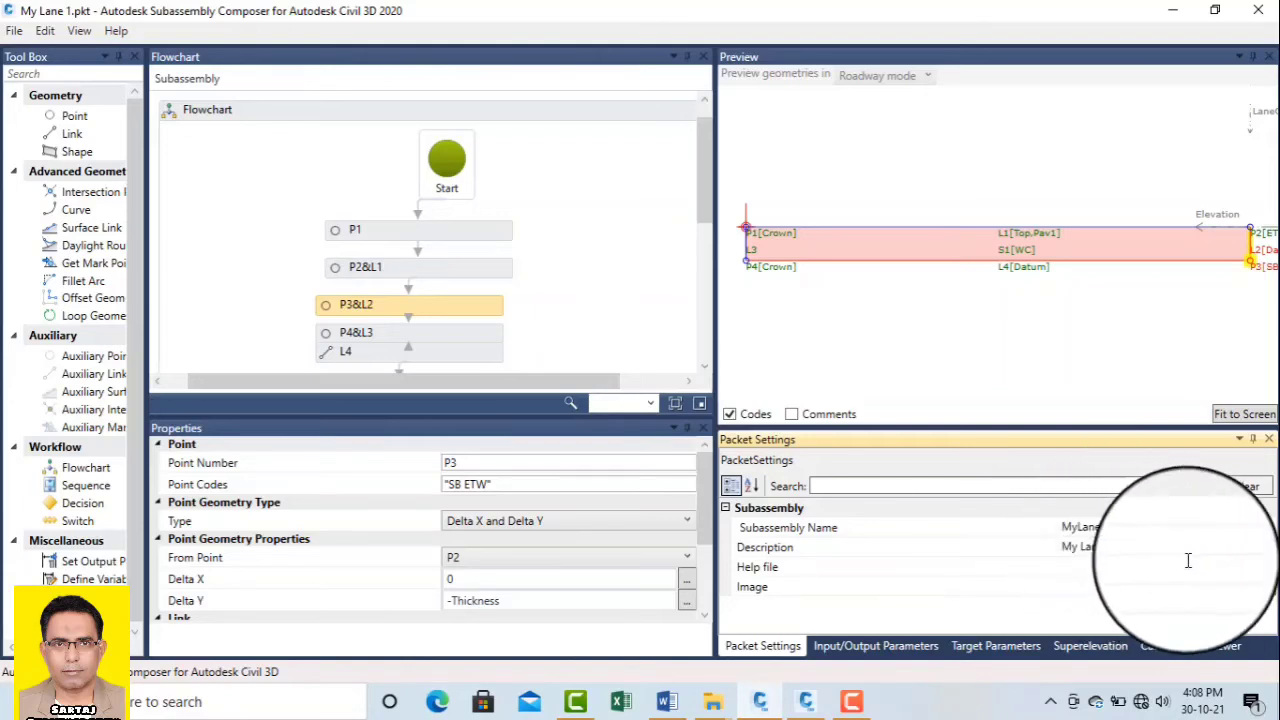
click(1265, 568)
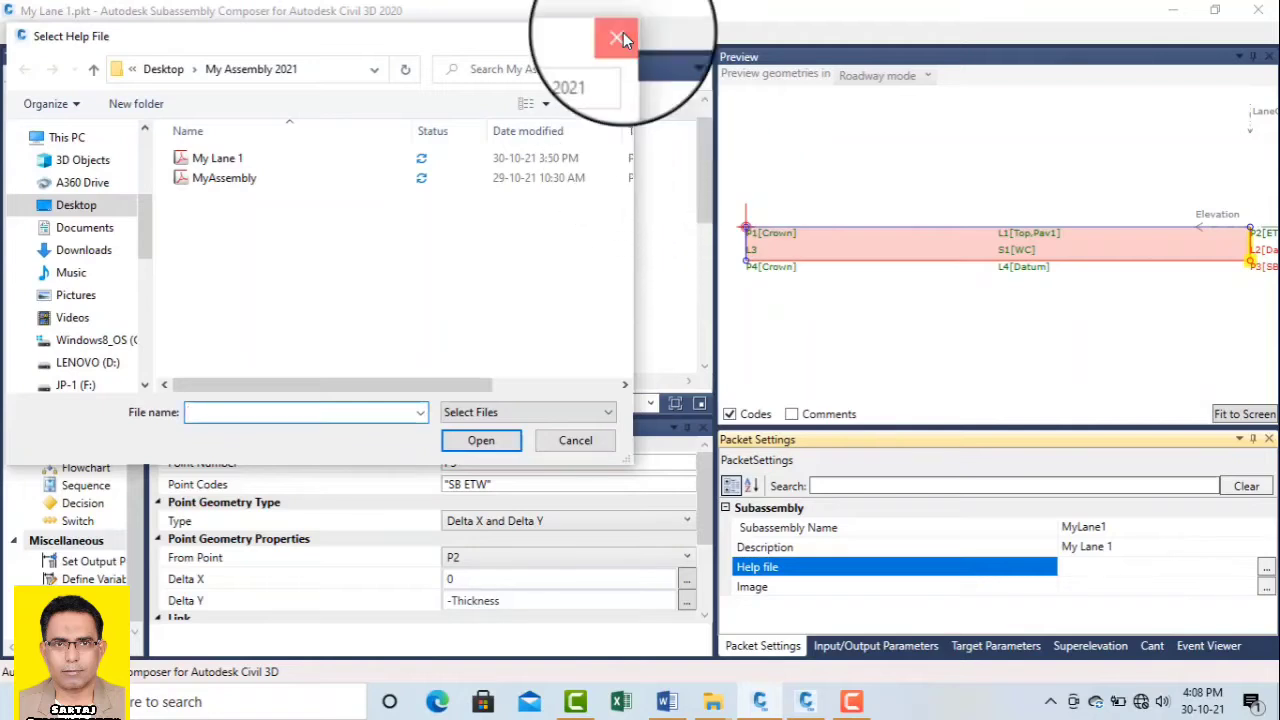
click(622, 24)
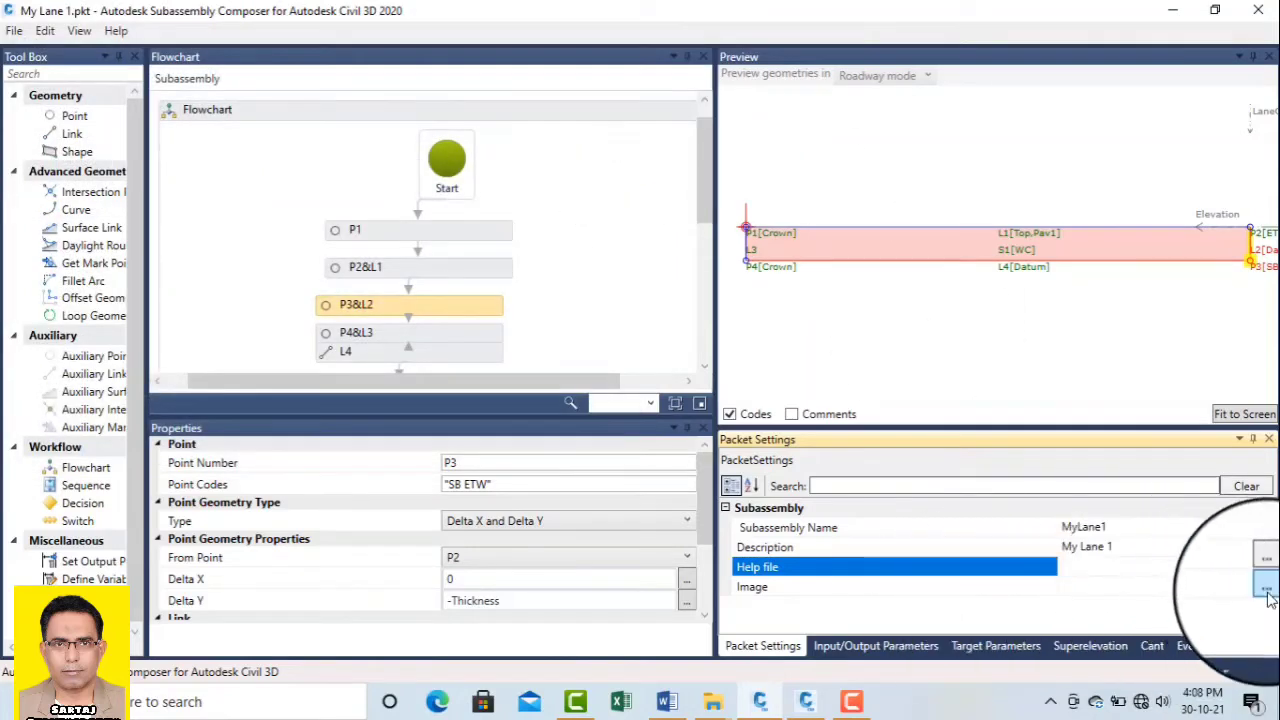
click(1265, 588)
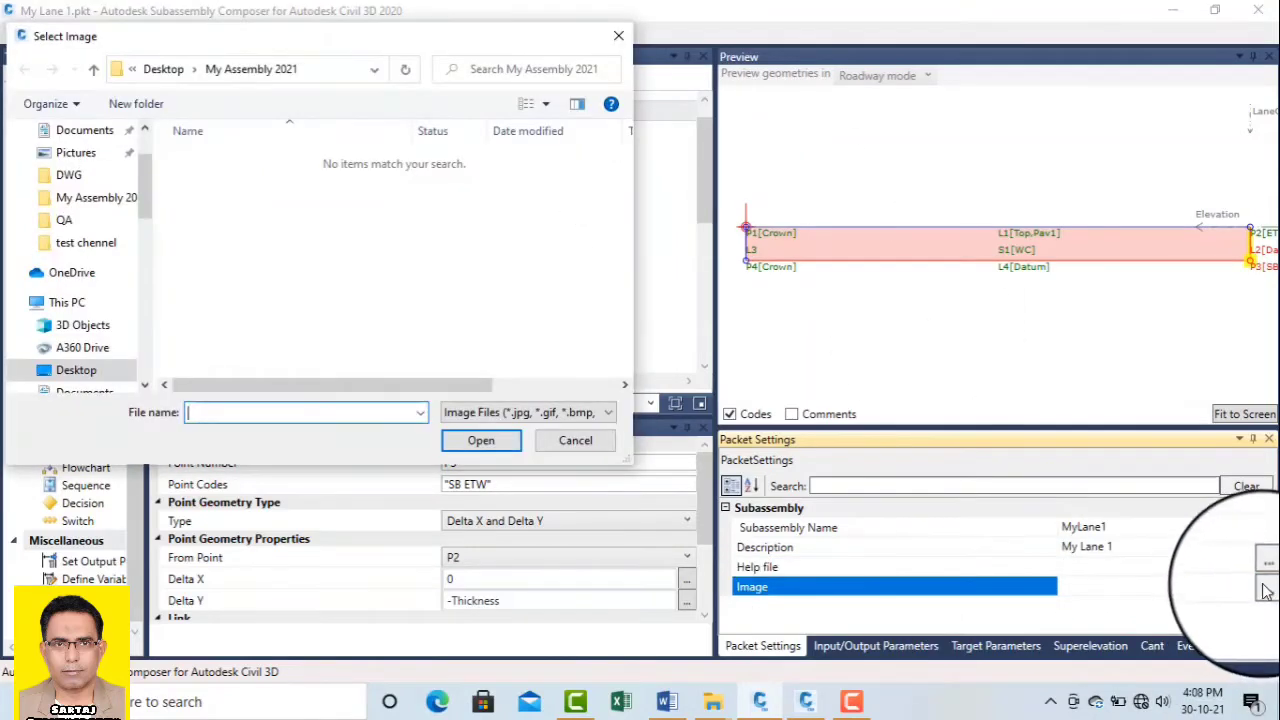
click(618, 38)
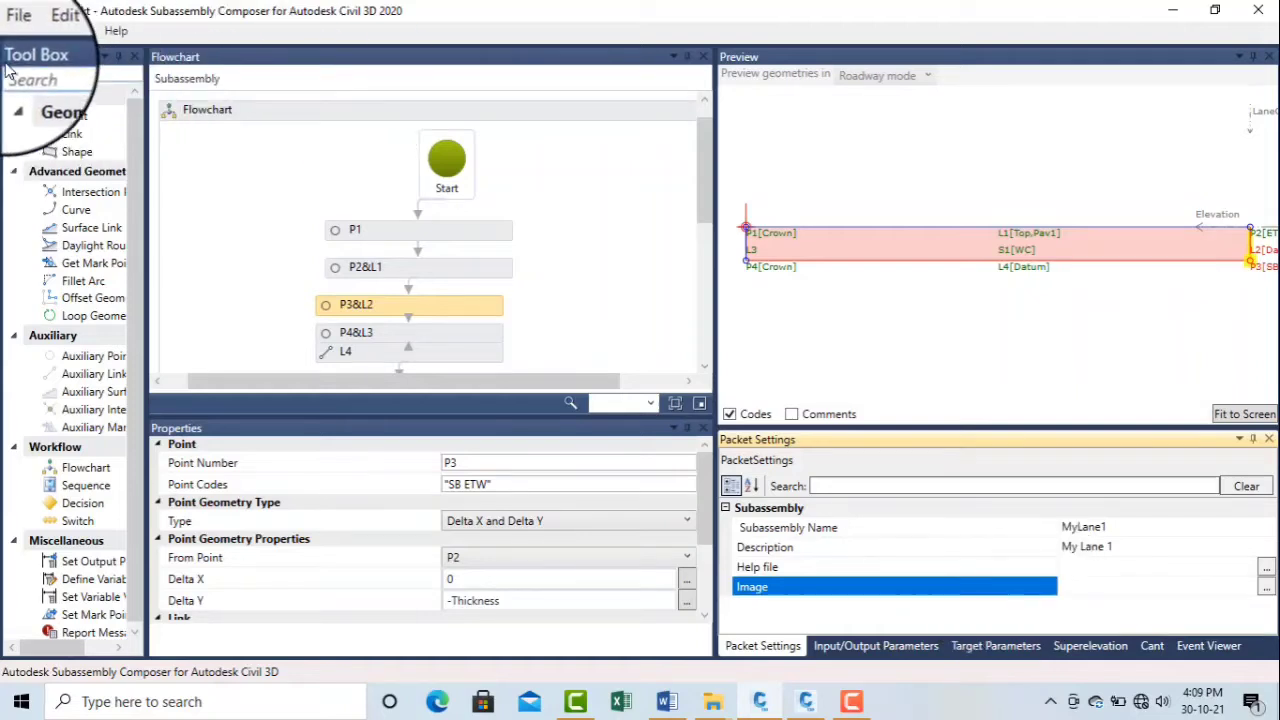
click(14, 30)
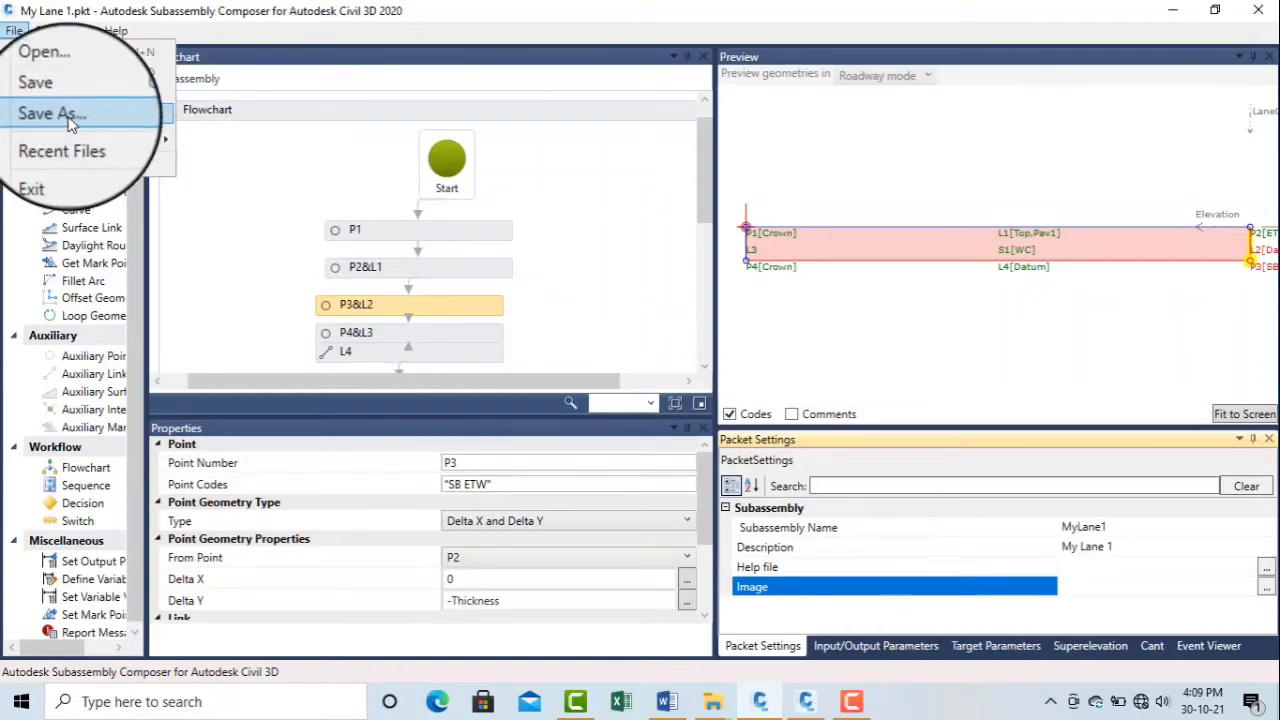
click(45, 112)
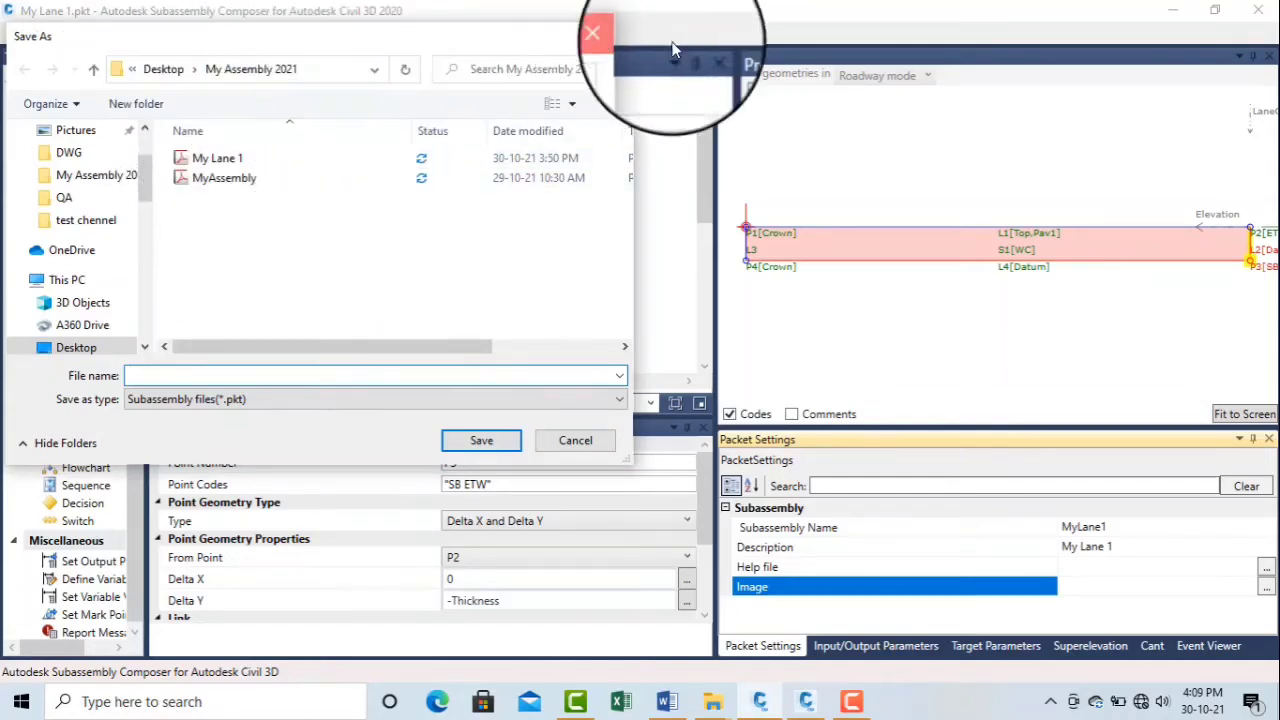
click(618, 35)
- Switch to Civil 3D and examine the drawing's profile views, cross sections and assemblies up to the empty assembly baseline
click(1176, 12)
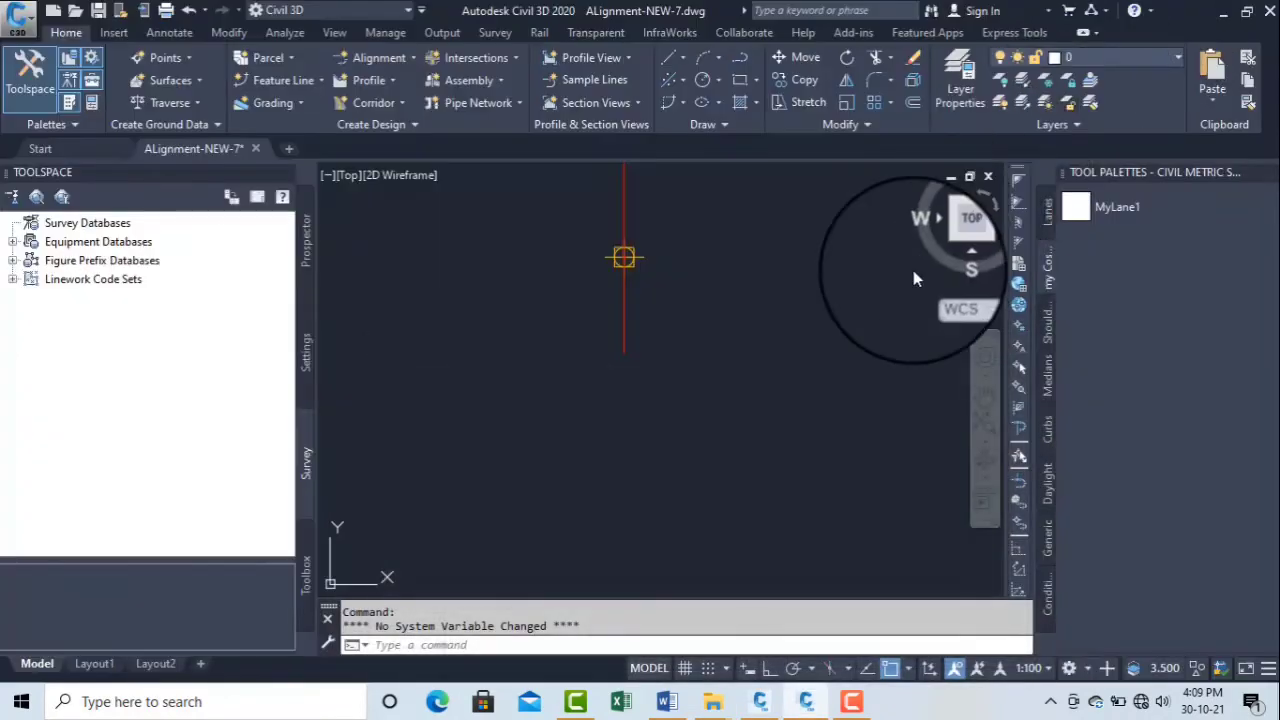
scroll(695, 340, down, 5)
scroll(695, 340, down, 4)
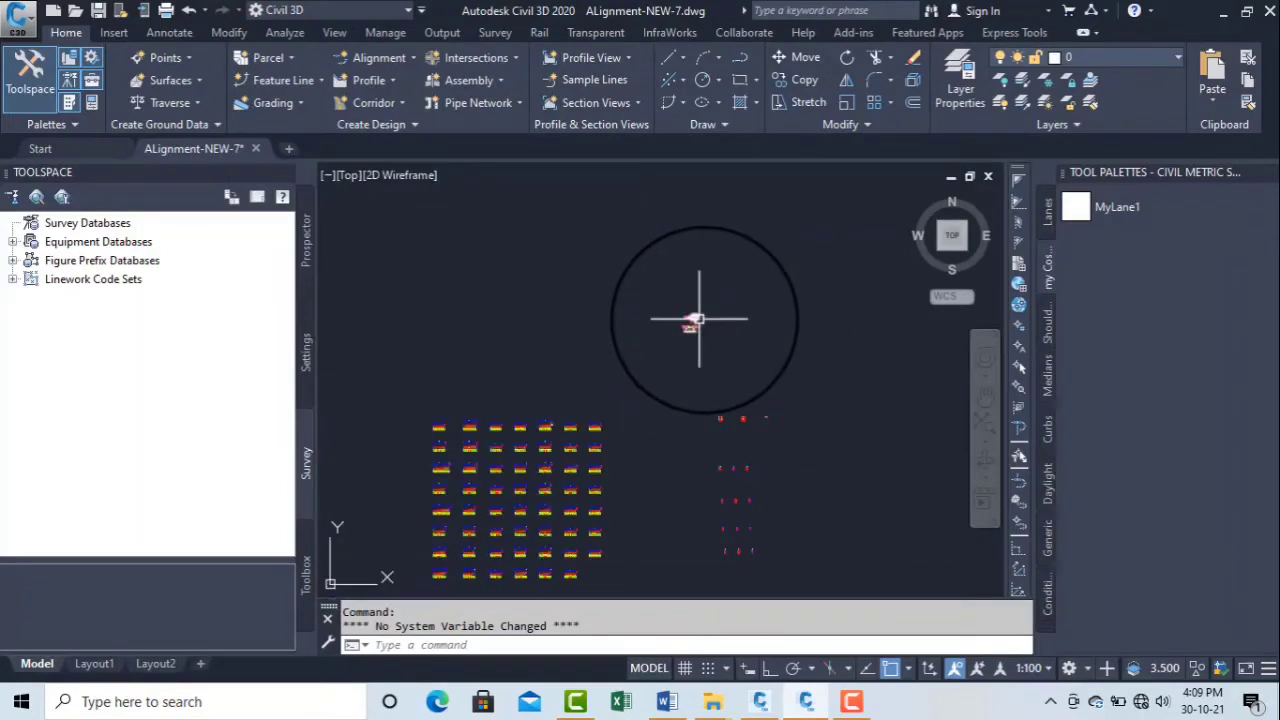
middle_drag(600, 437, 904, 416)
scroll(490, 370, up, 6)
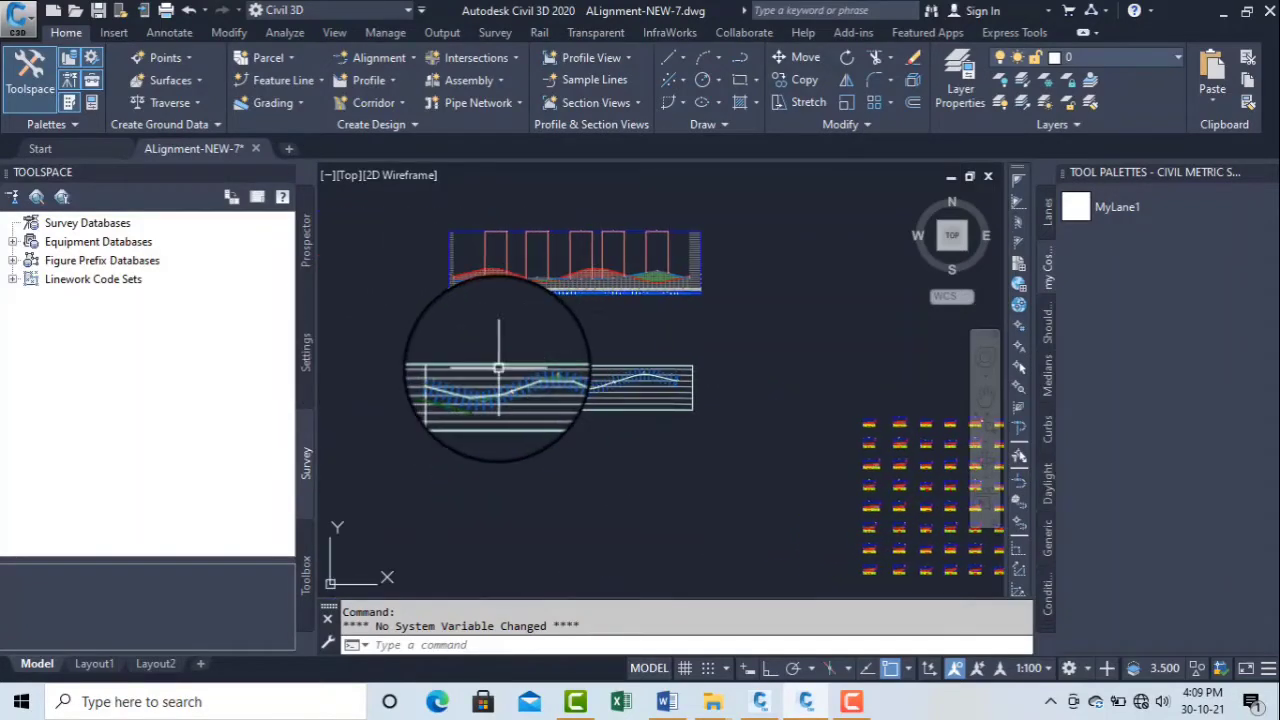
scroll(489, 417, up, 2)
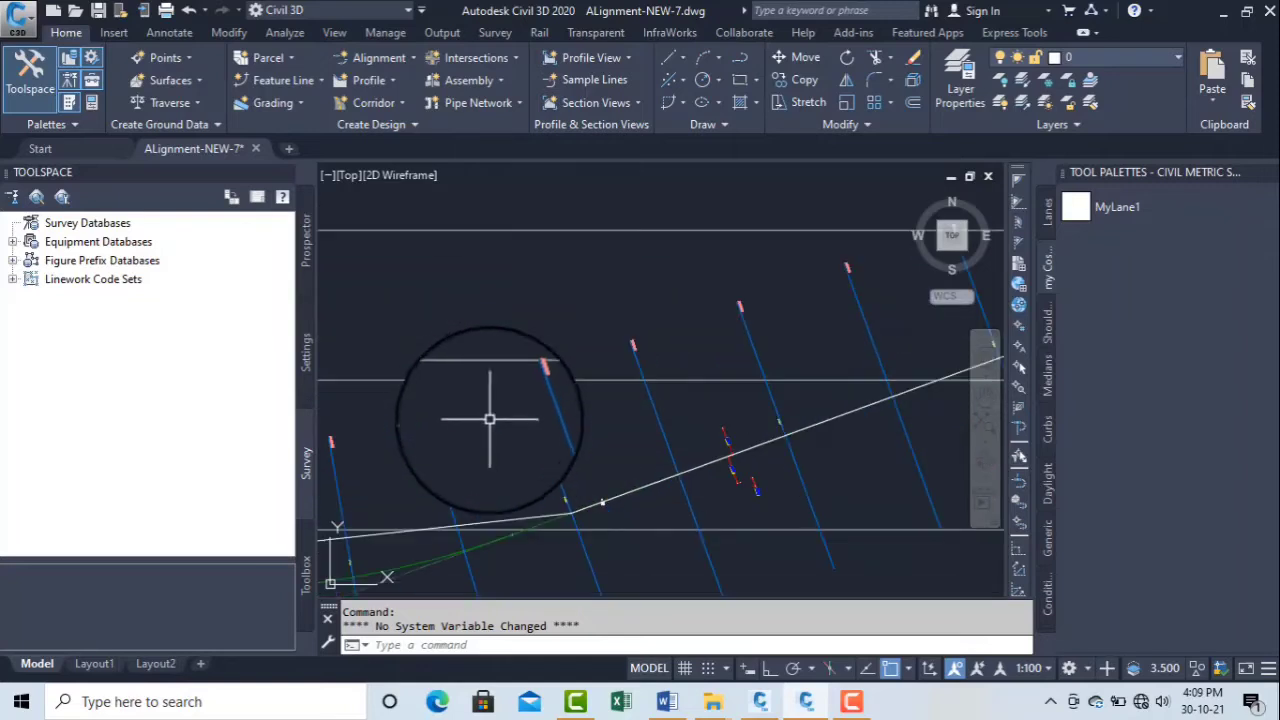
scroll(500, 414, down, 8)
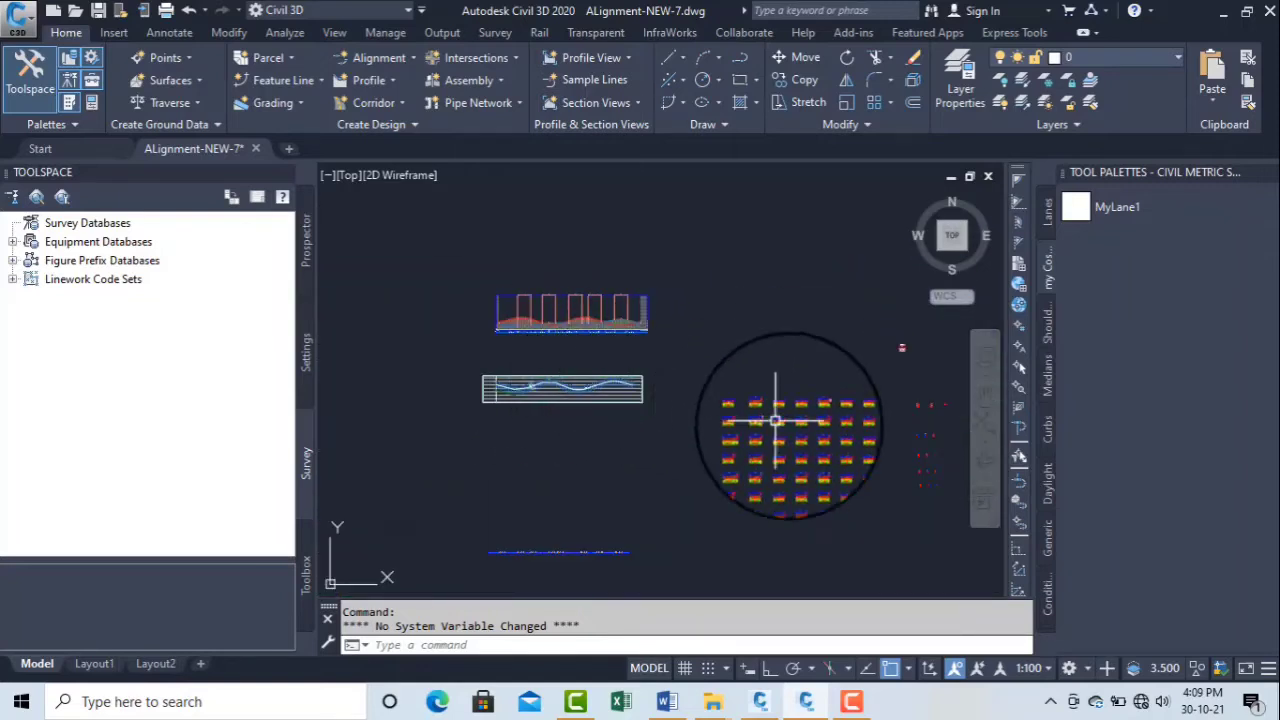
scroll(694, 429, up, 15)
scroll(470, 342, down, 10)
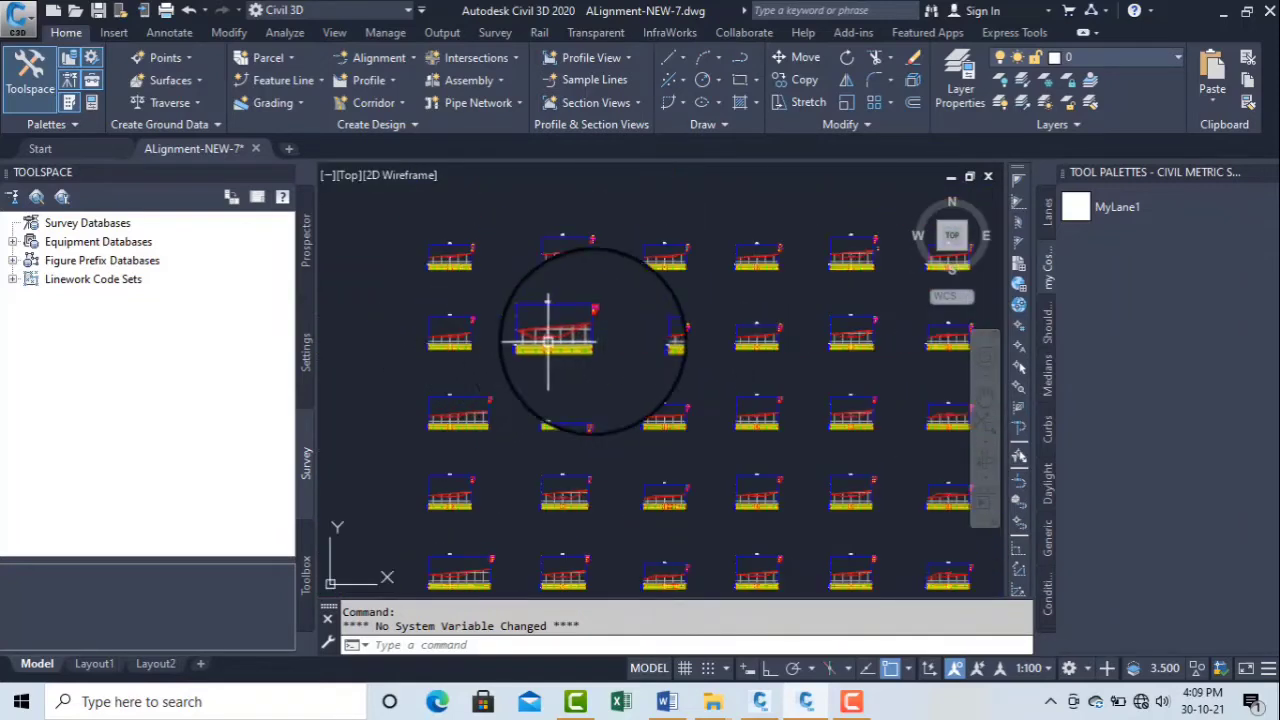
scroll(760, 304, up, 4)
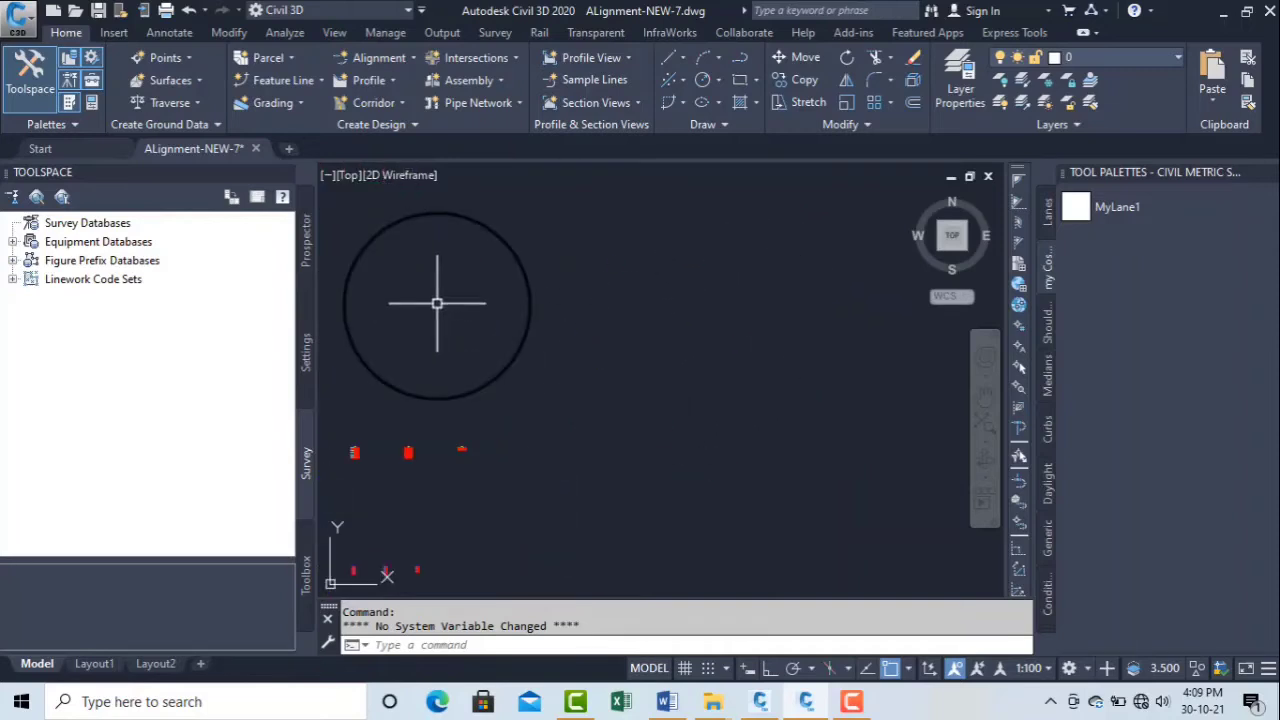
scroll(700, 395, up, 10)
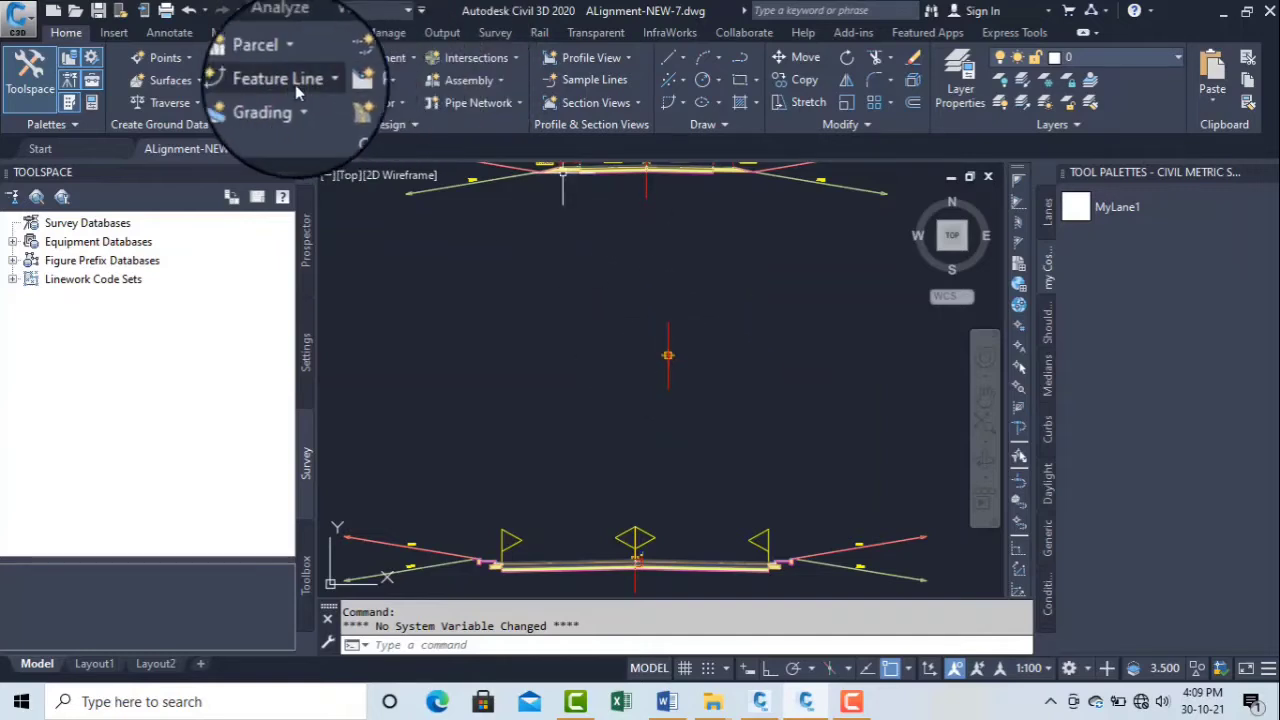
click(472, 80)
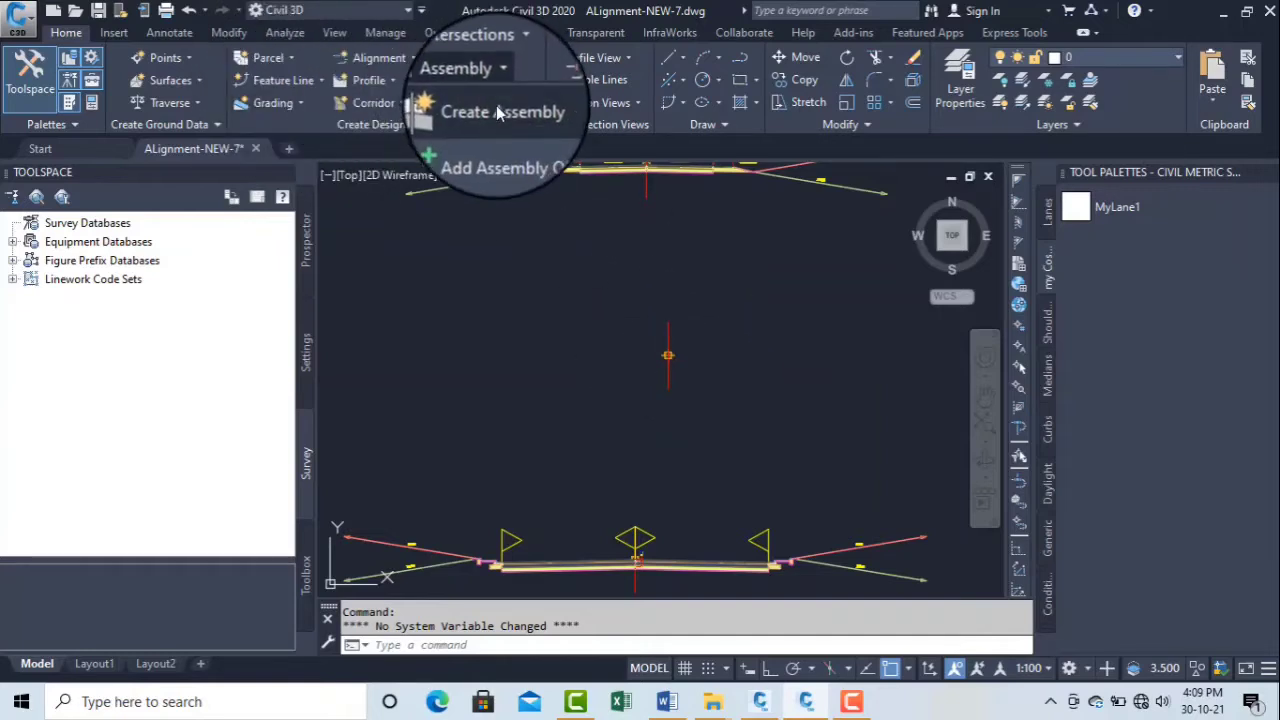
click(500, 114)
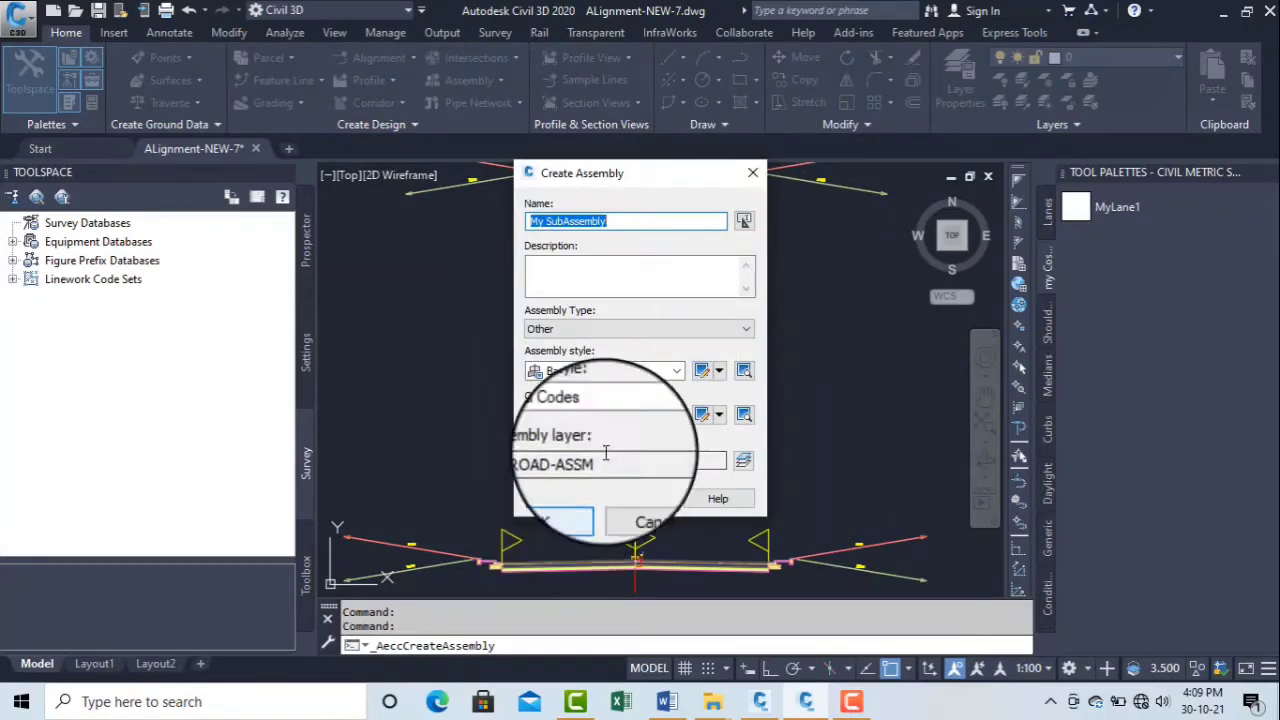
click(752, 173)
scroll(668, 352, up, 5)
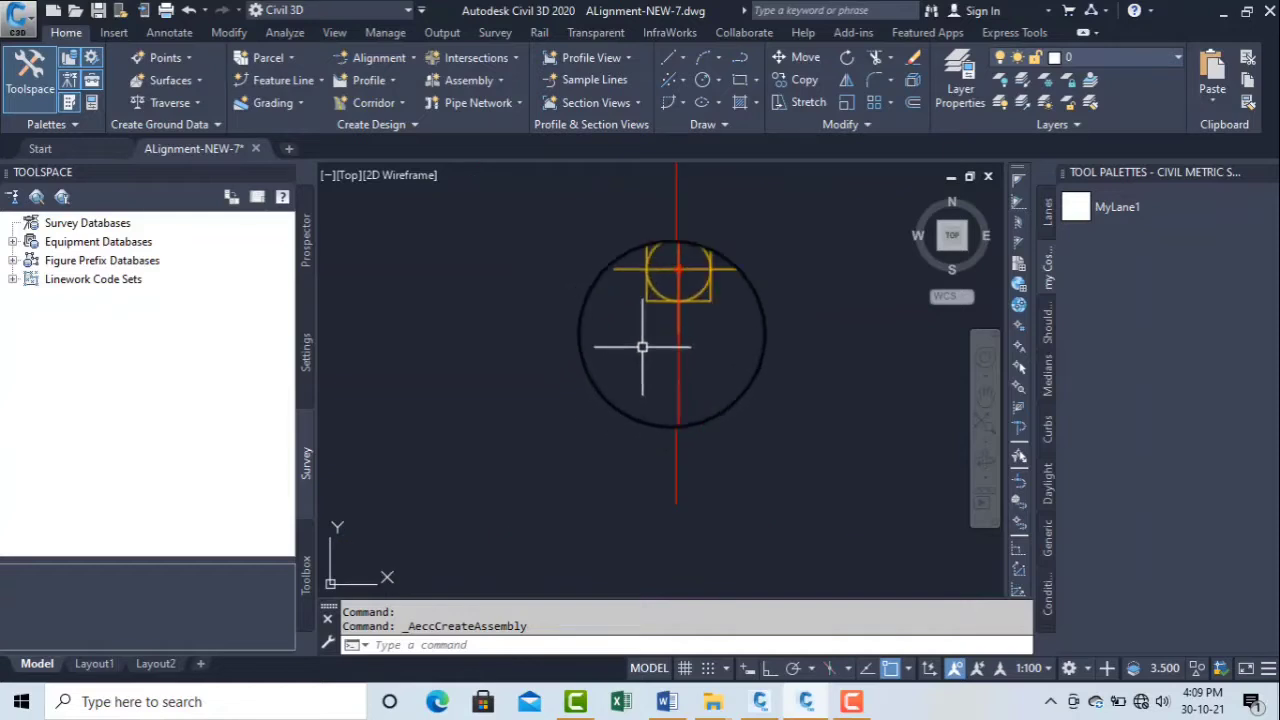
mouse_move(852, 703)
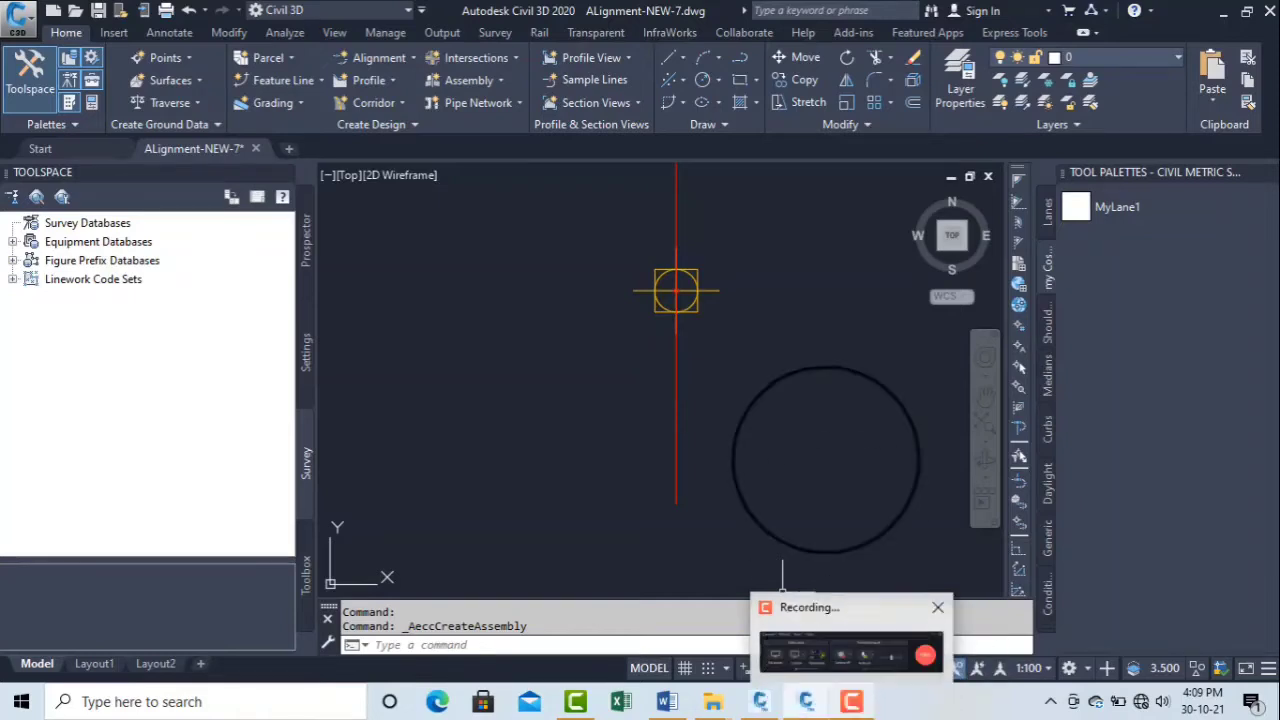
click(788, 468)
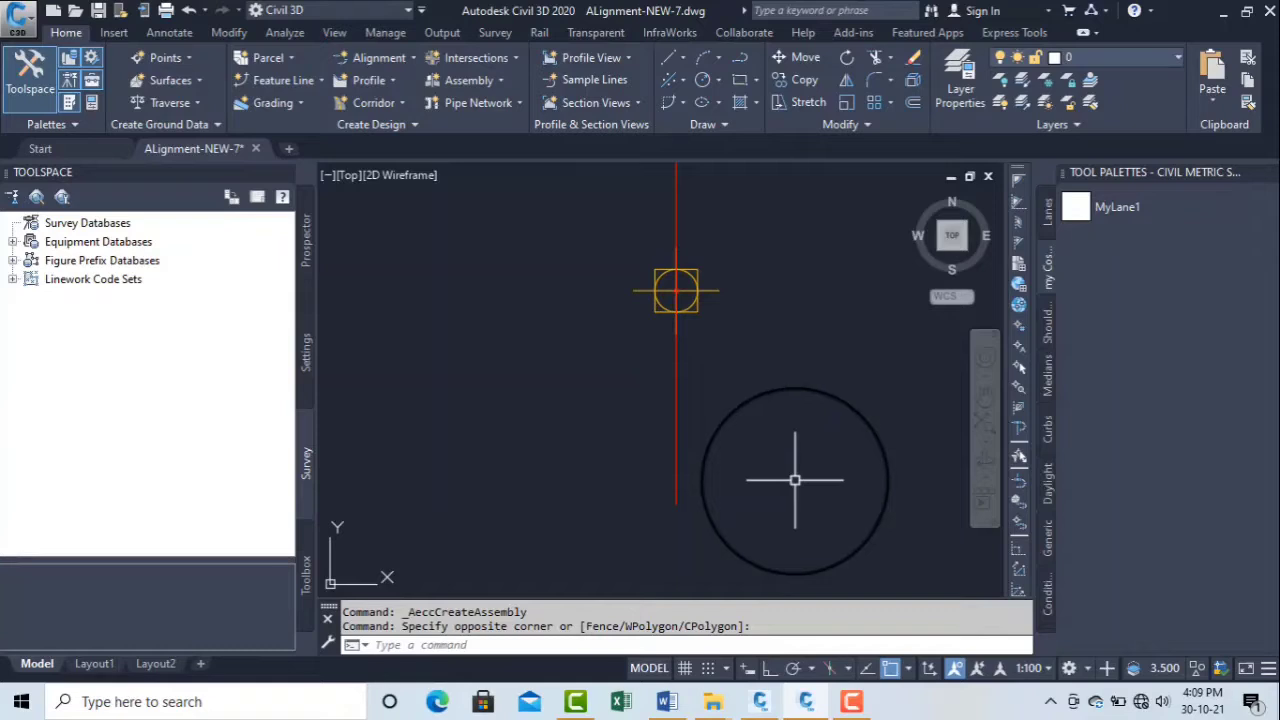
click(851, 701)
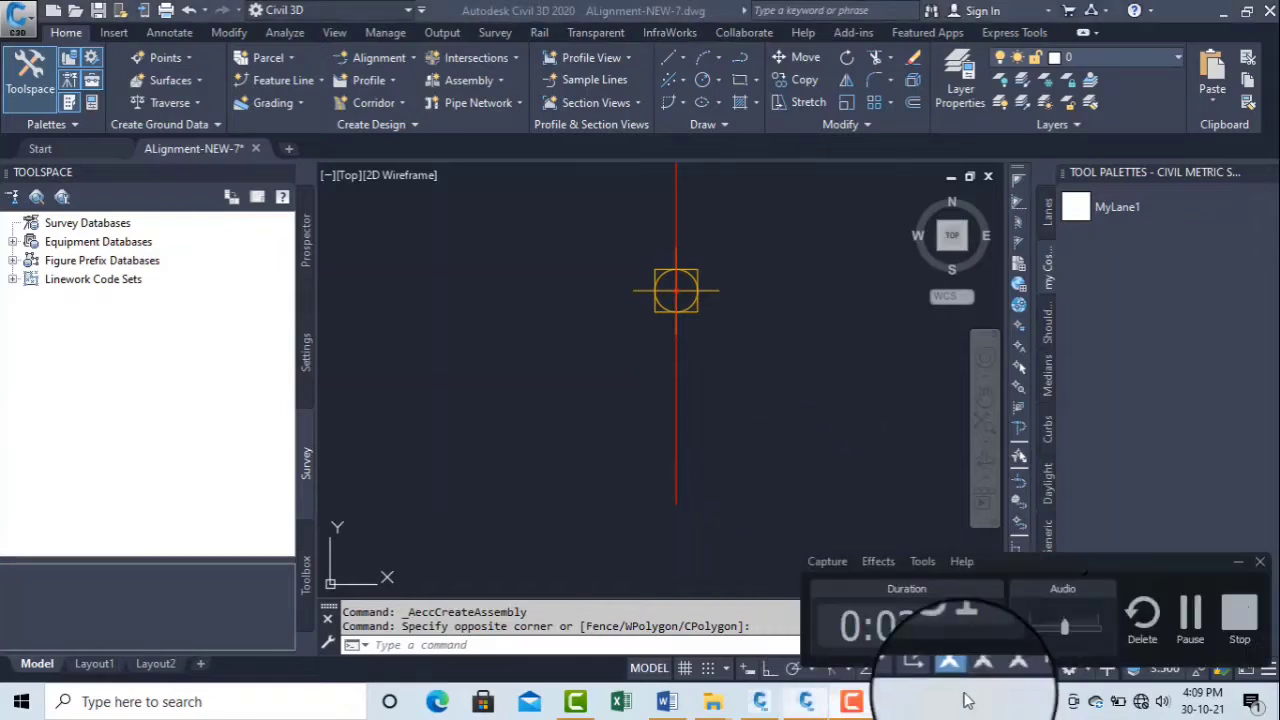
click(1203, 628)
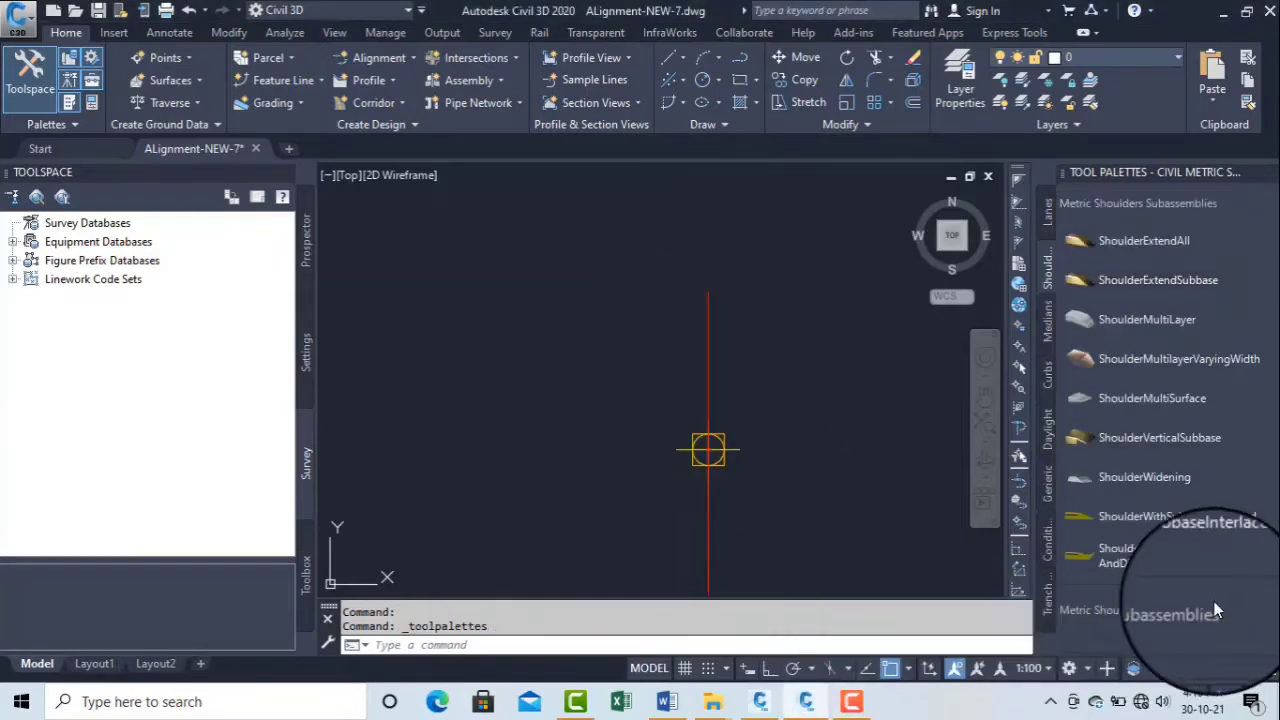
- Toggle the tool palettes off and back on twice
click(70, 104)
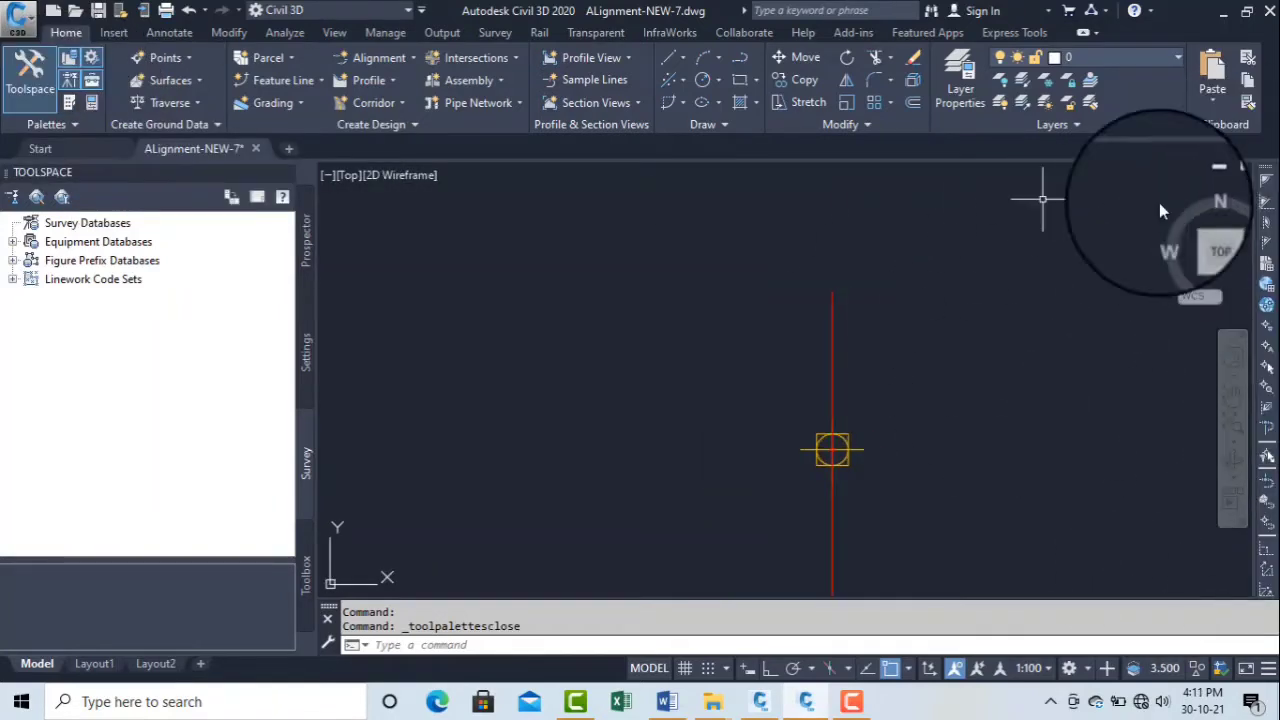
click(69, 102)
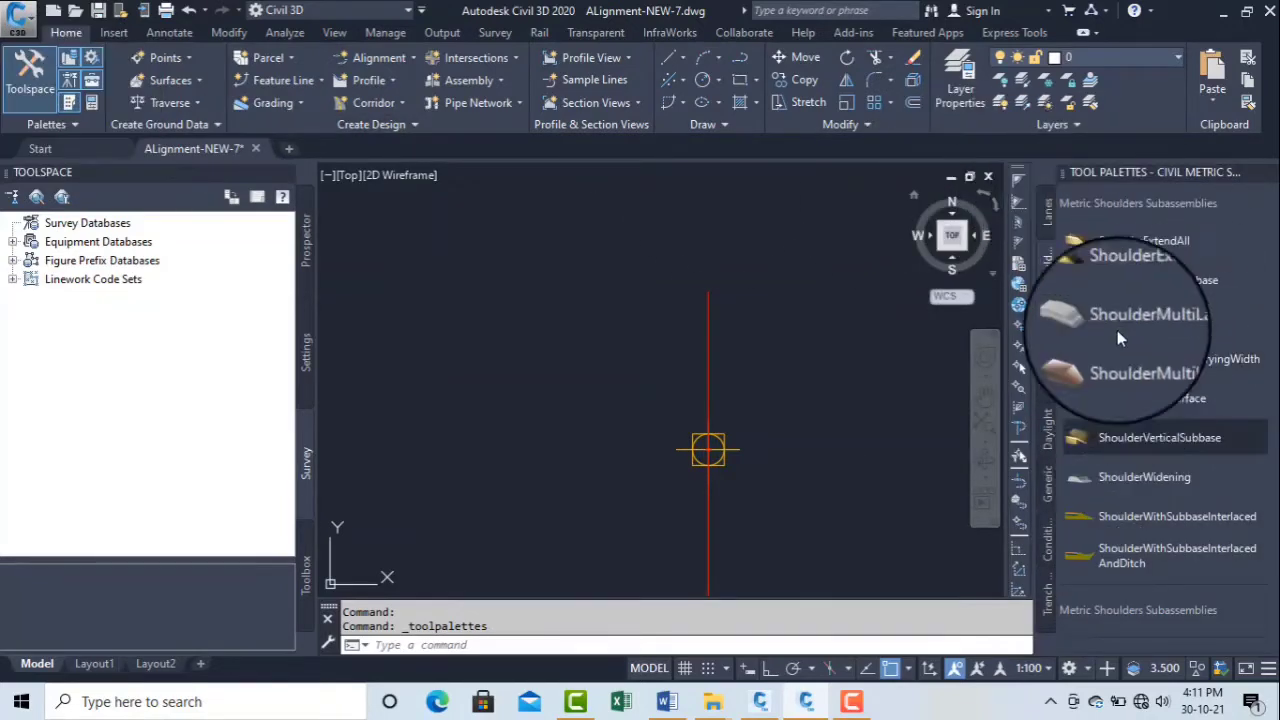
click(71, 106)
click(71, 106)
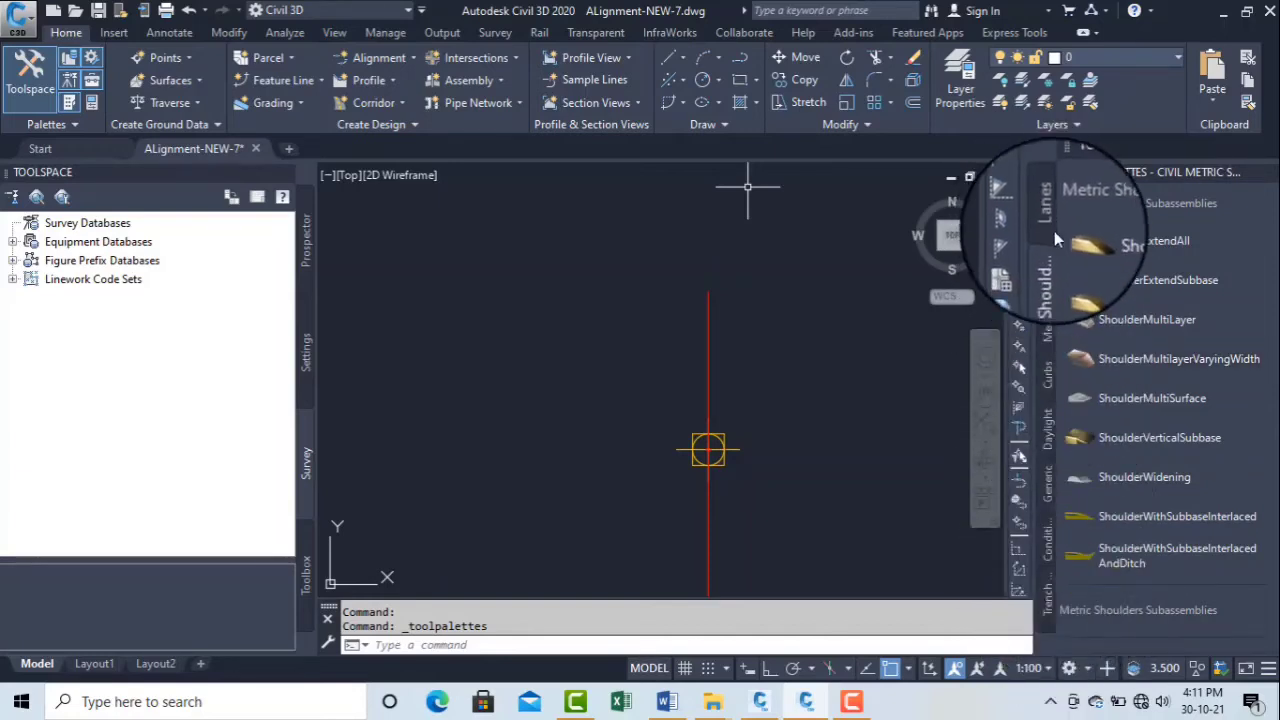
- Create a new tool palette named My Custom Assembly
right_click(1048, 347)
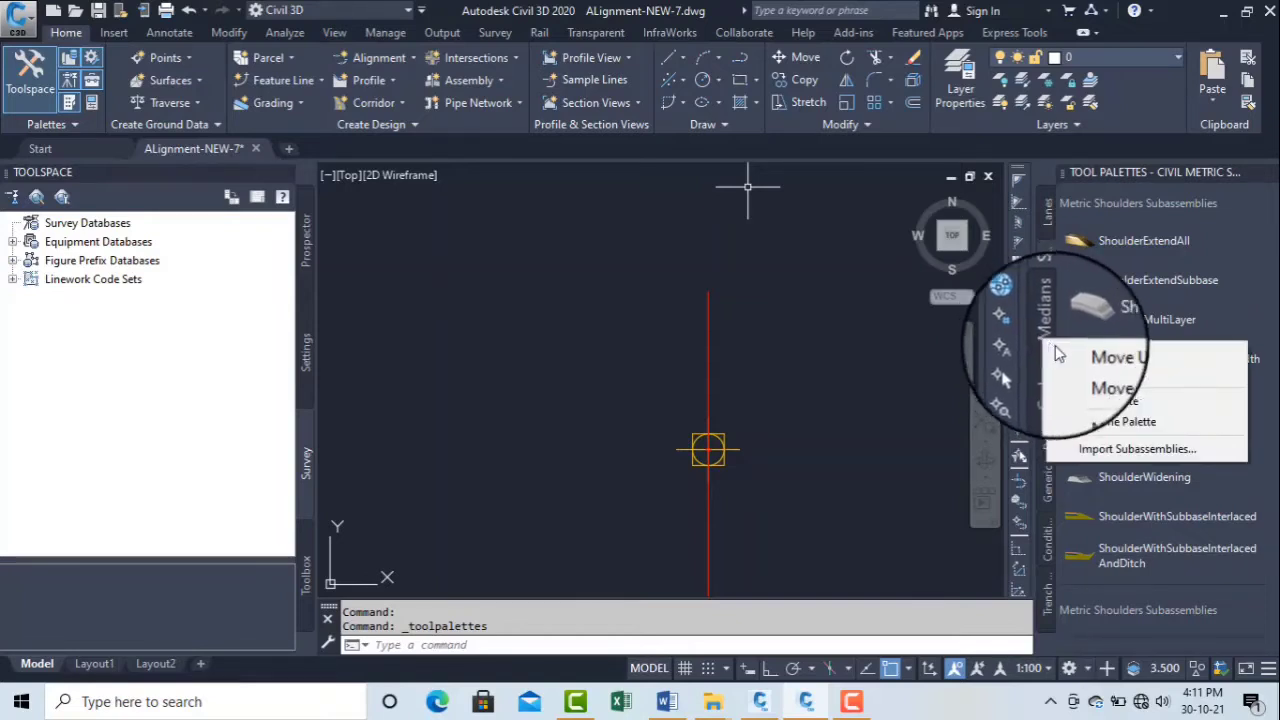
click(1118, 402)
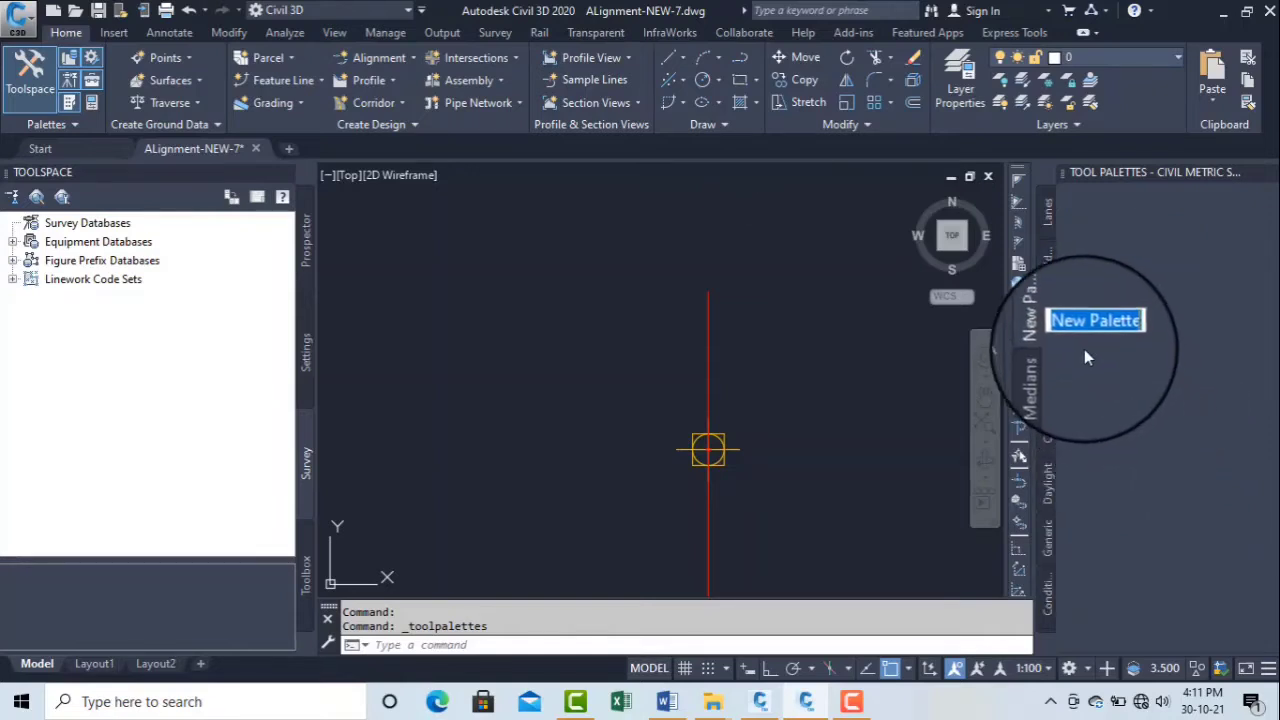
right_click(1079, 328)
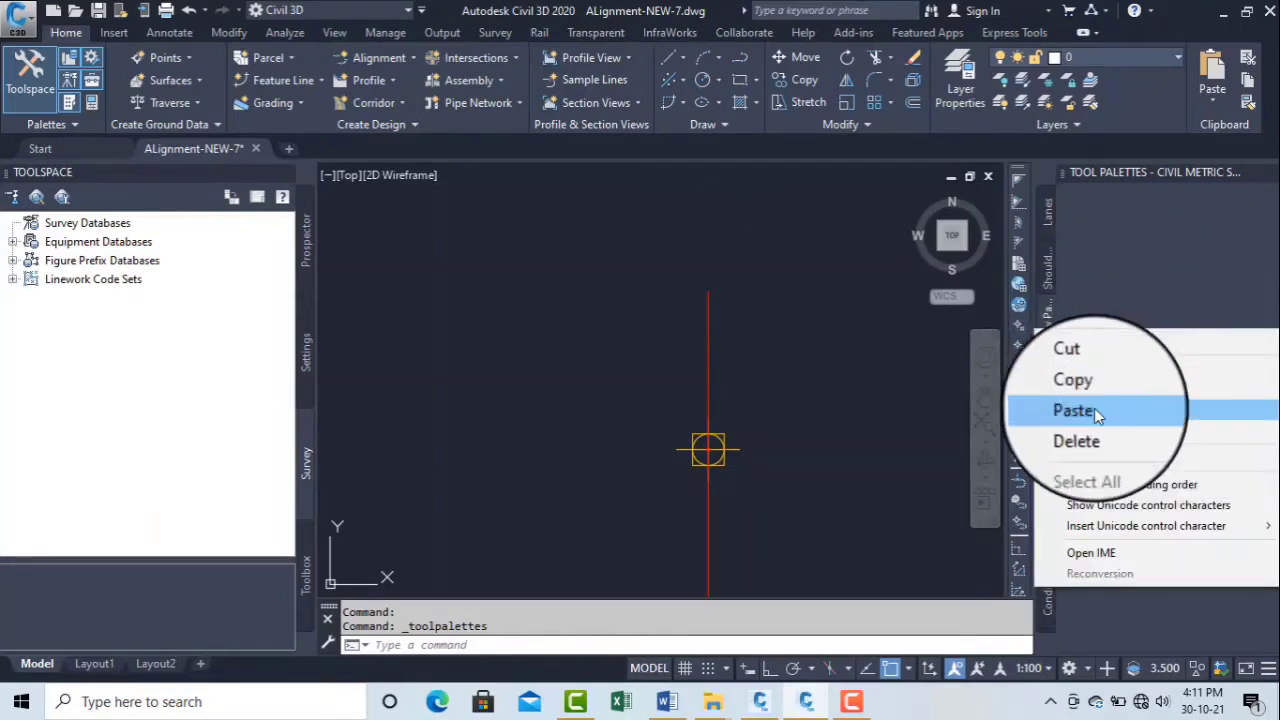
click(1094, 408)
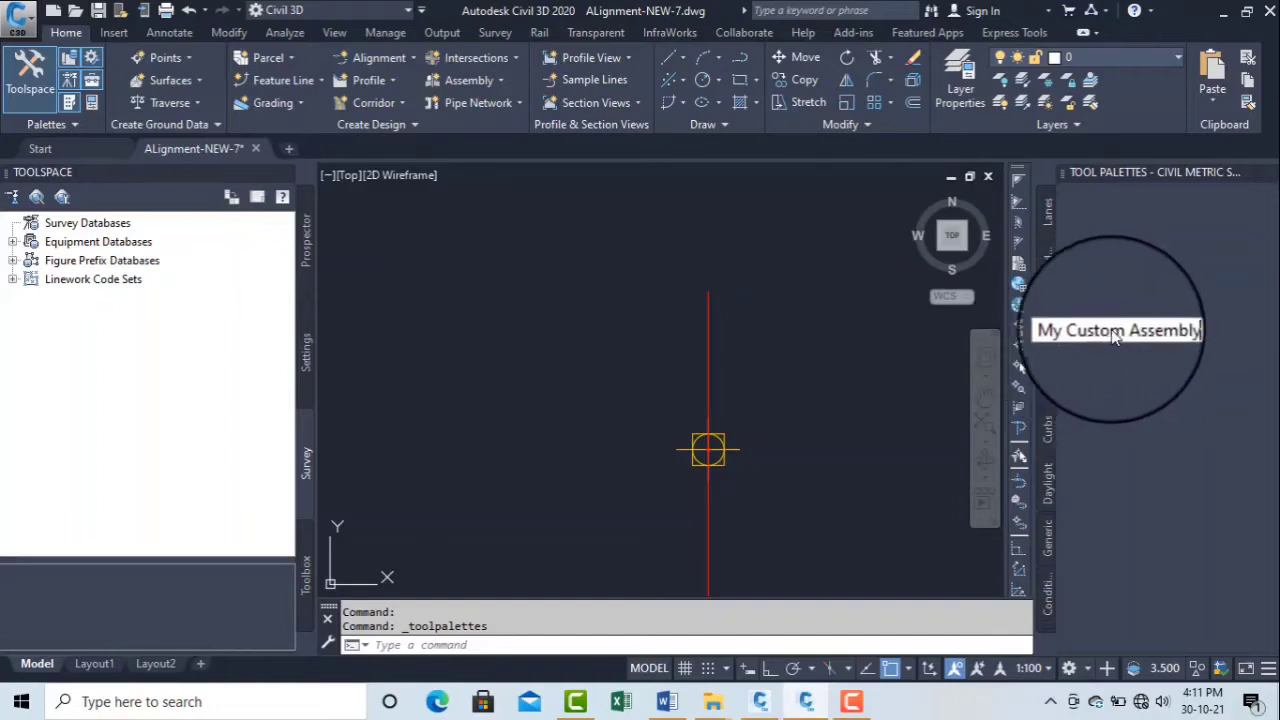
click(1156, 366)
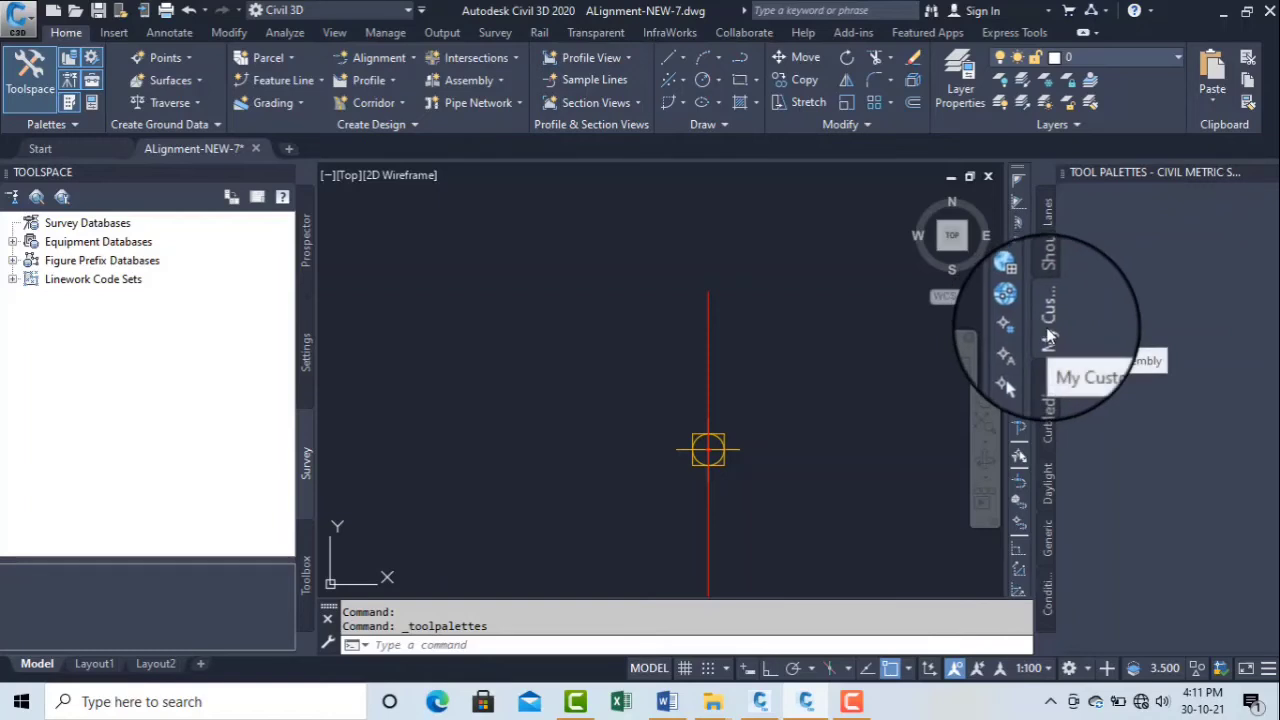
- Import the My Lane 1.pkt subassembly from the My Assembly 2021 folder into the My Custom Assembly tool palette
right_click(1047, 333)
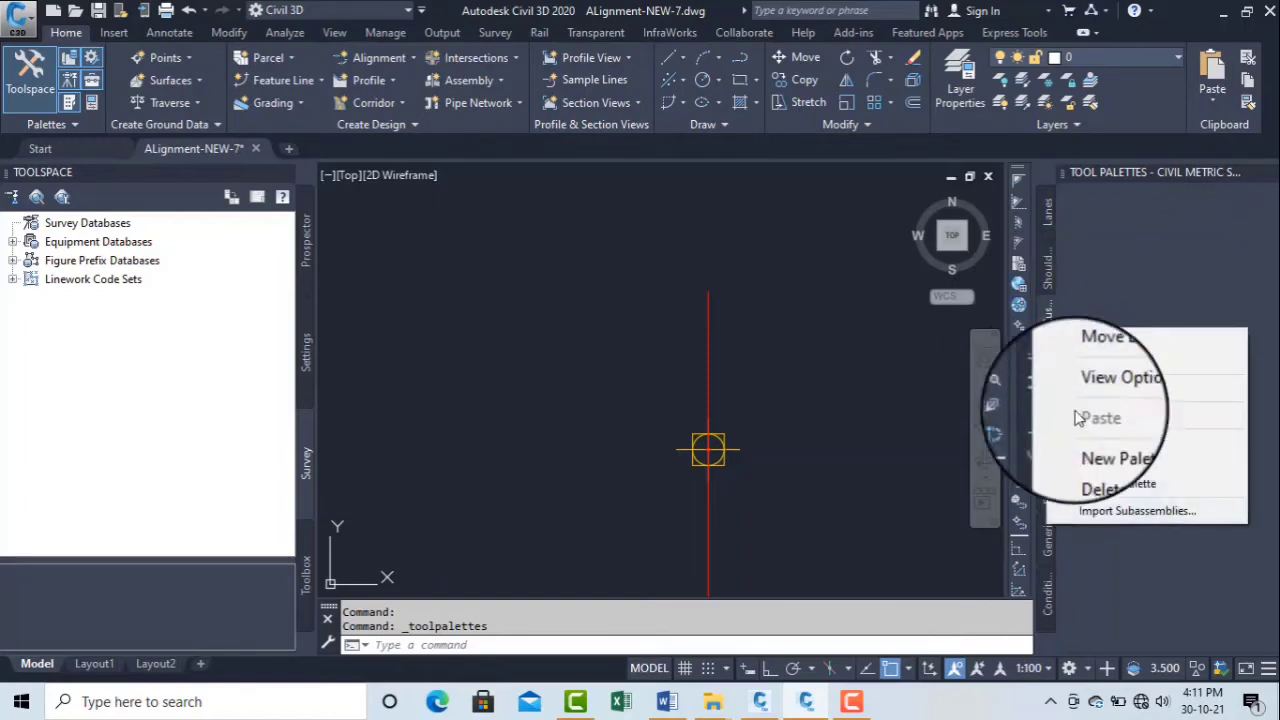
click(1124, 512)
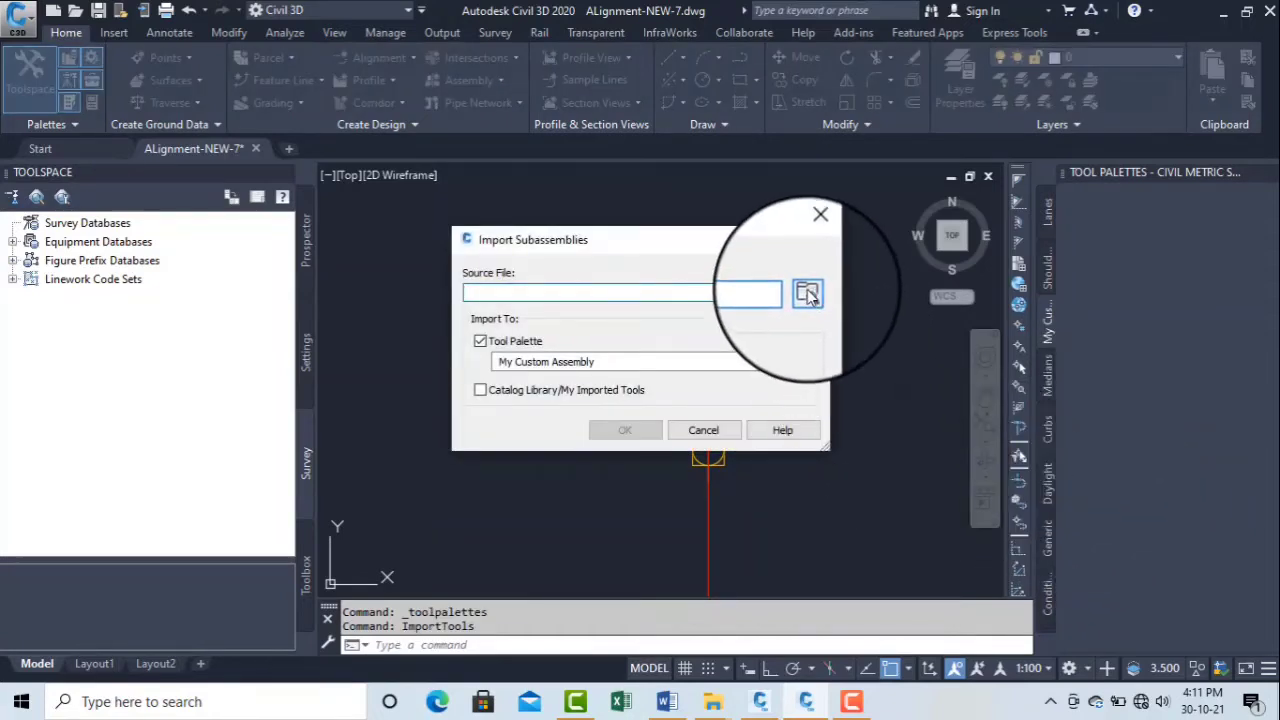
click(808, 293)
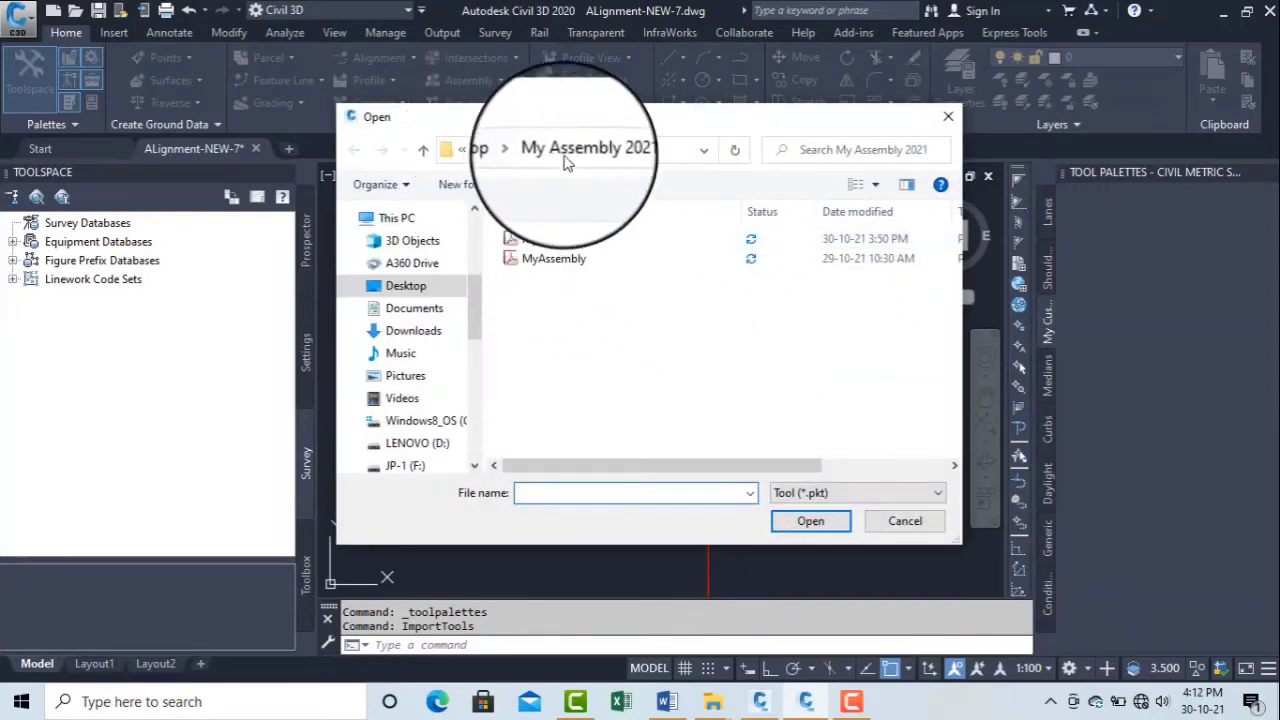
double_click(548, 242)
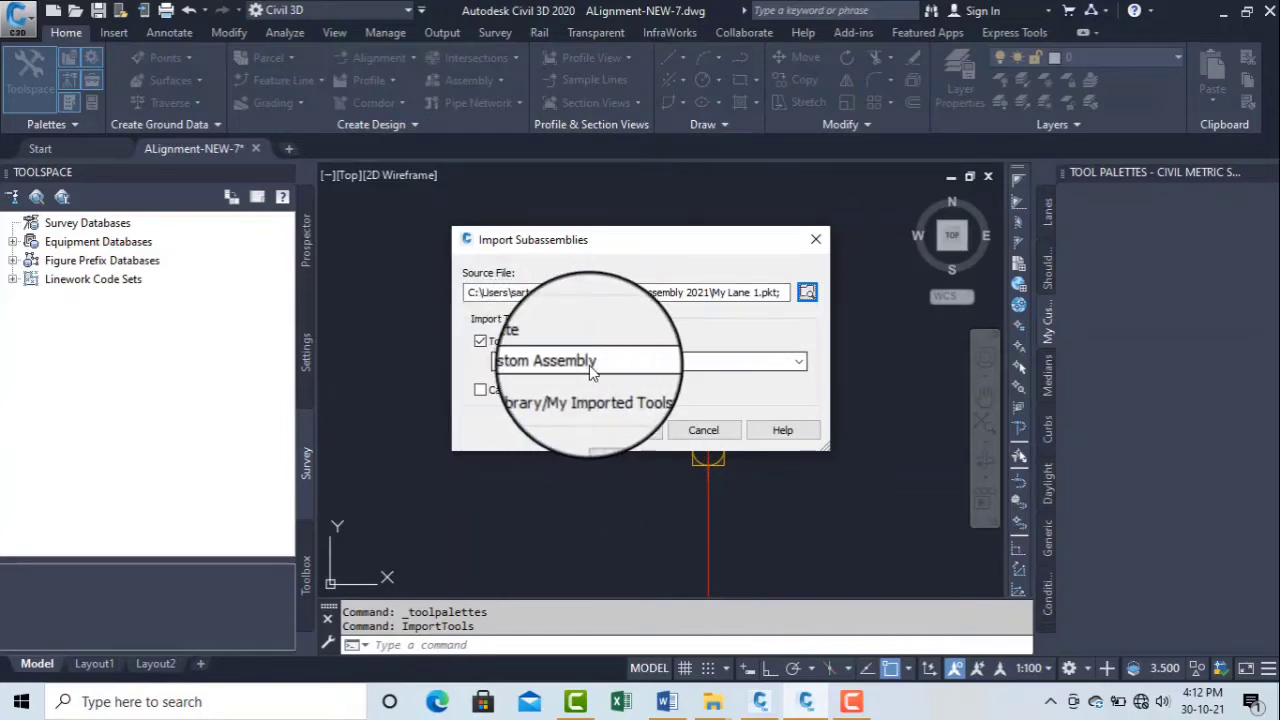
click(625, 433)
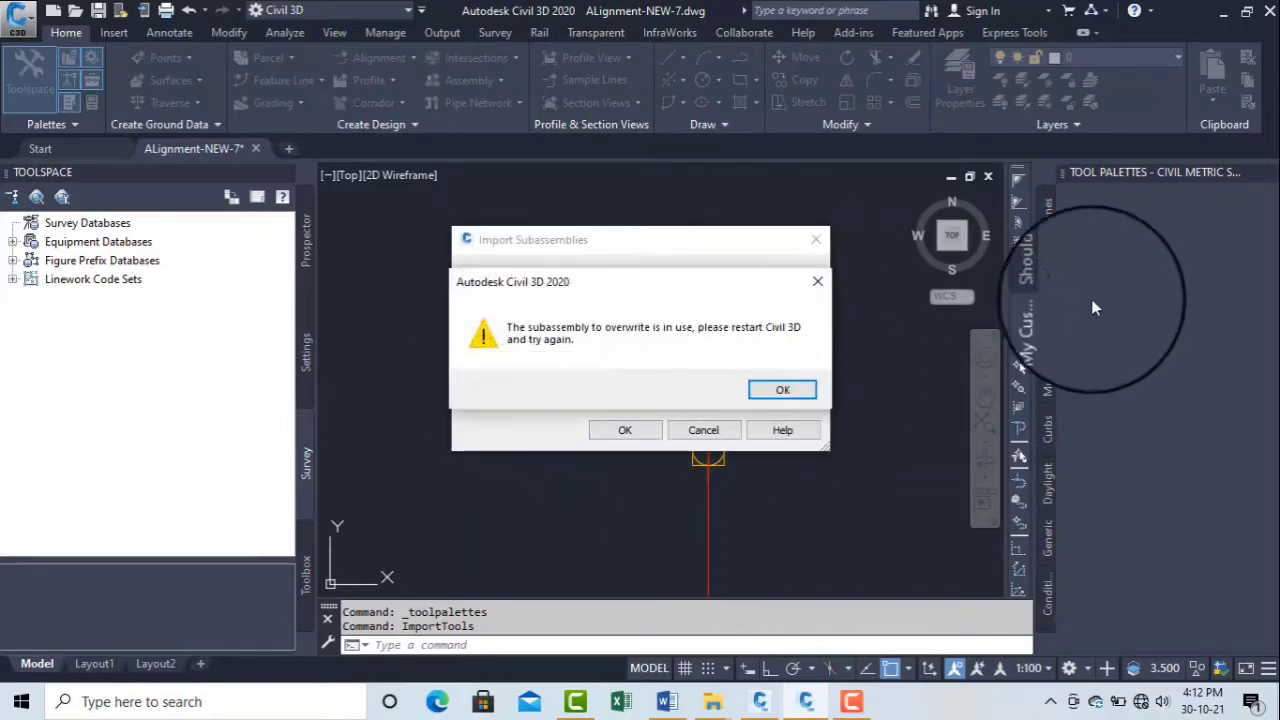
click(785, 392)
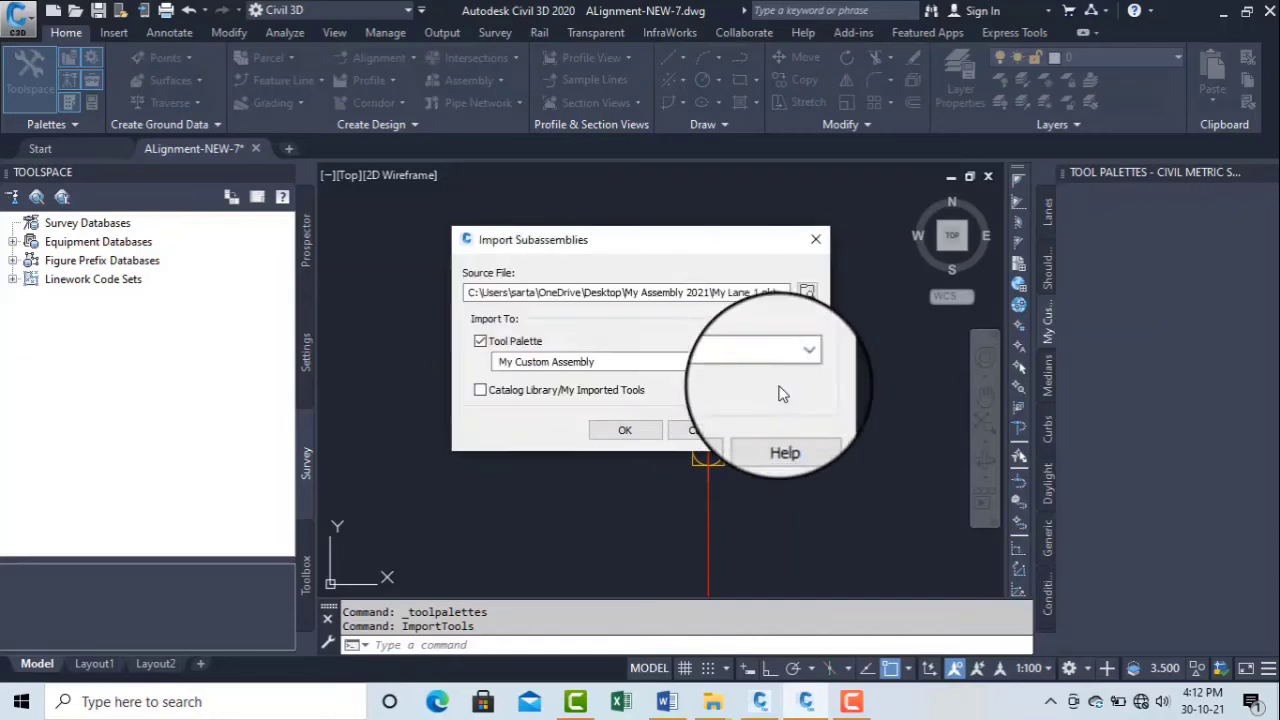
click(625, 430)
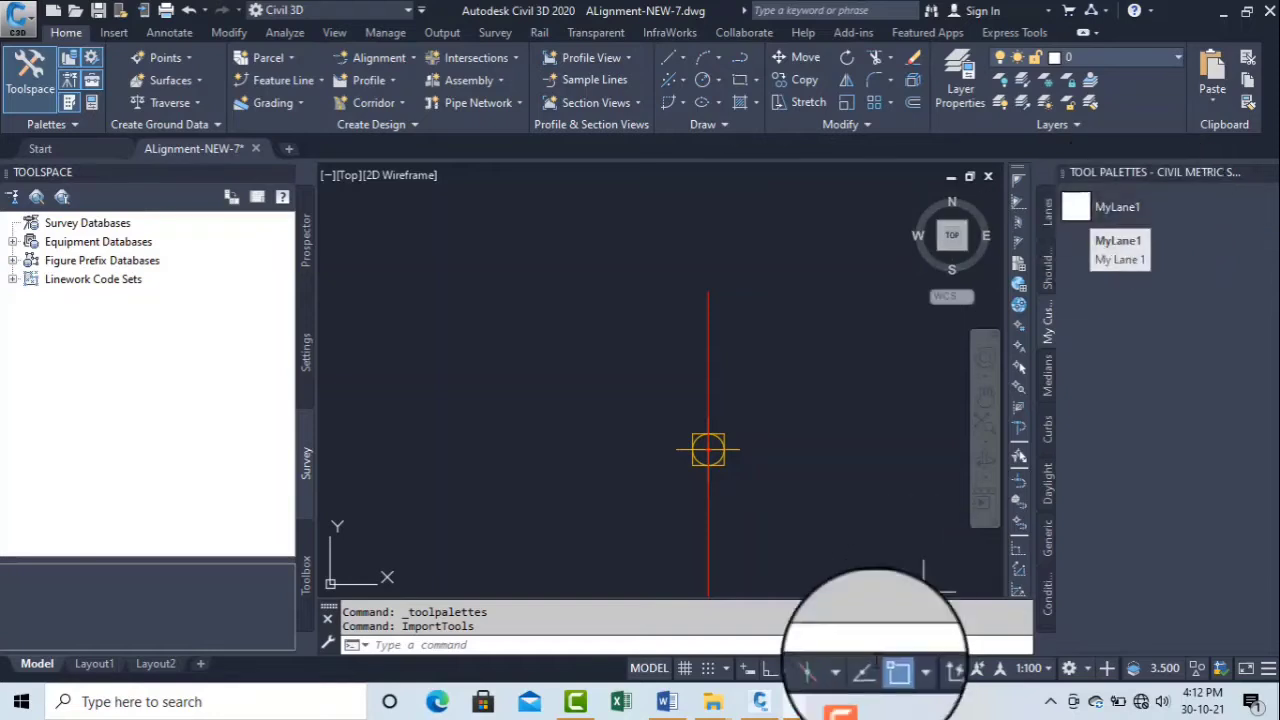
- Check the subassembly name and description in Subassembly Composer's packet settings, and return to Civil 3D
mouse_move(764, 706)
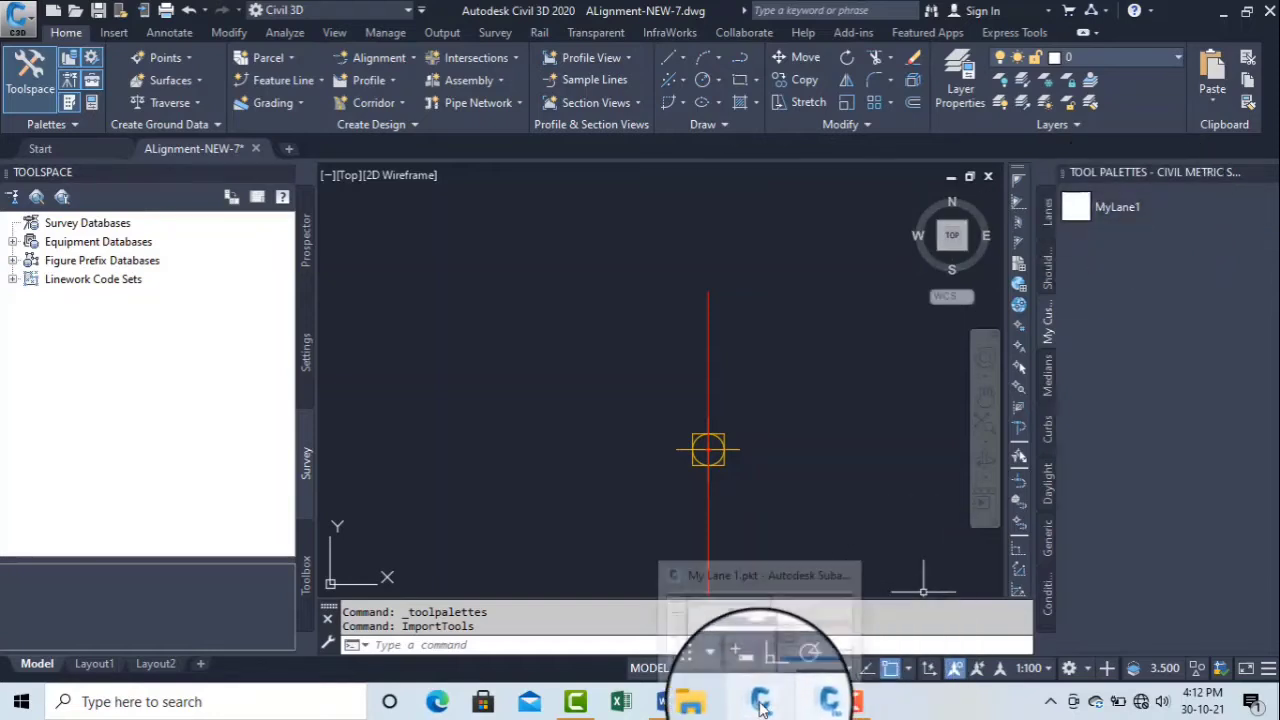
click(790, 655)
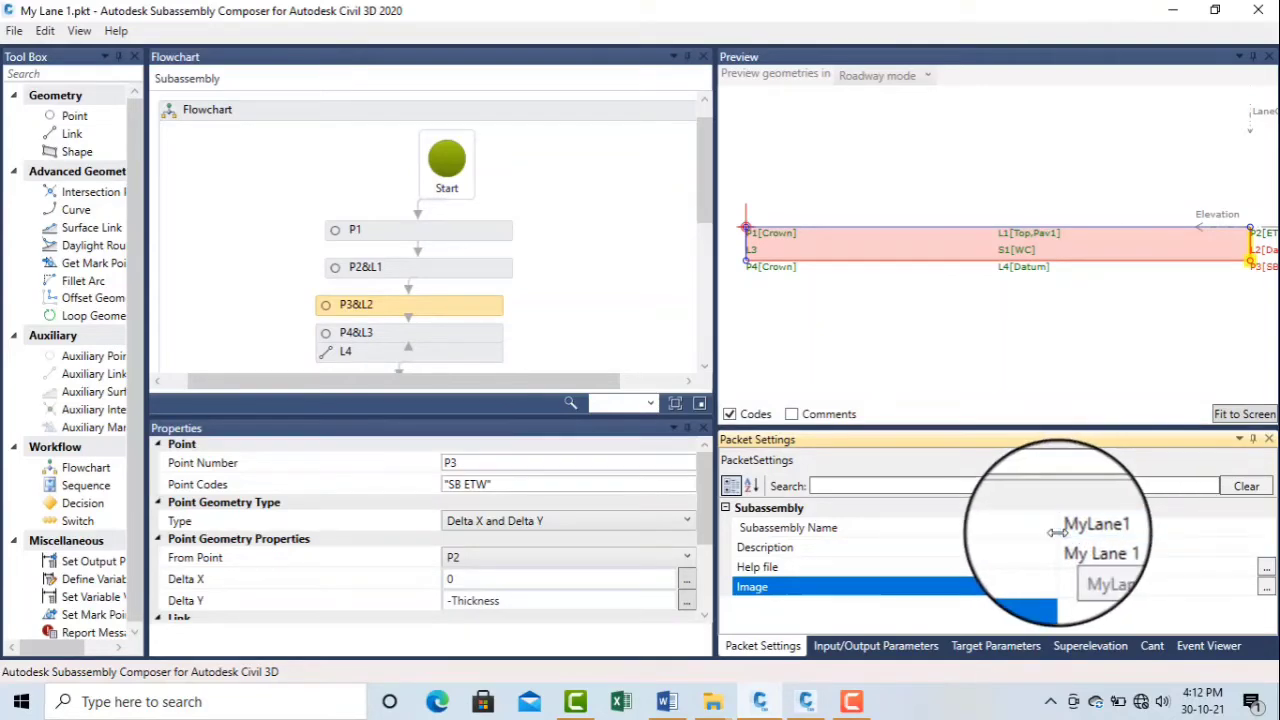
click(1172, 10)
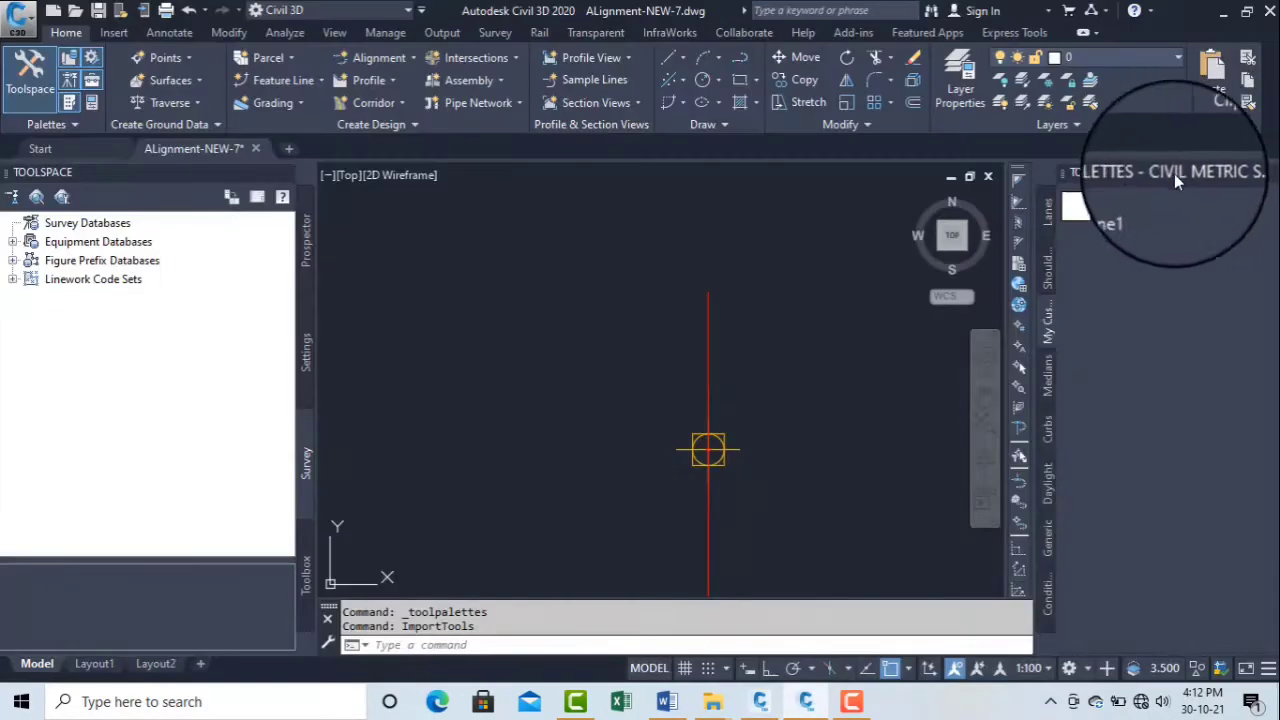
- Start placing the MyLane1 subassembly, and switch to Subassembly Composer to show its input/output parameters
click(1108, 206)
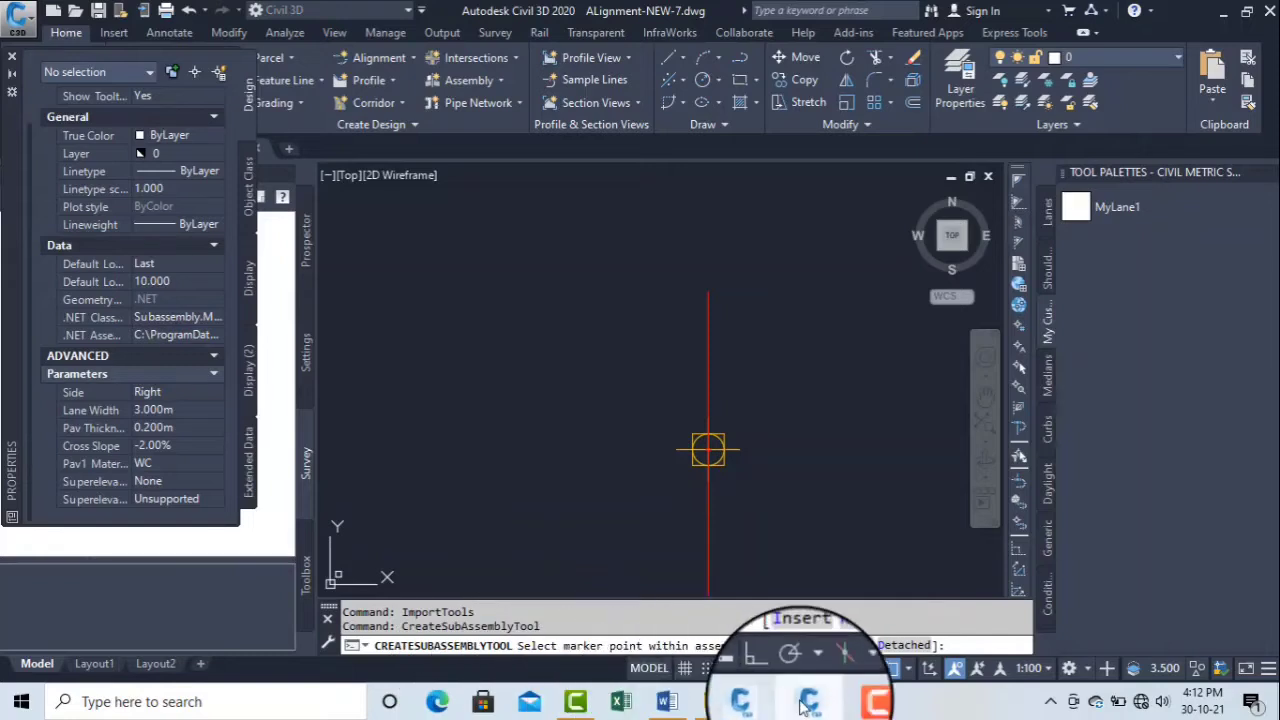
click(762, 703)
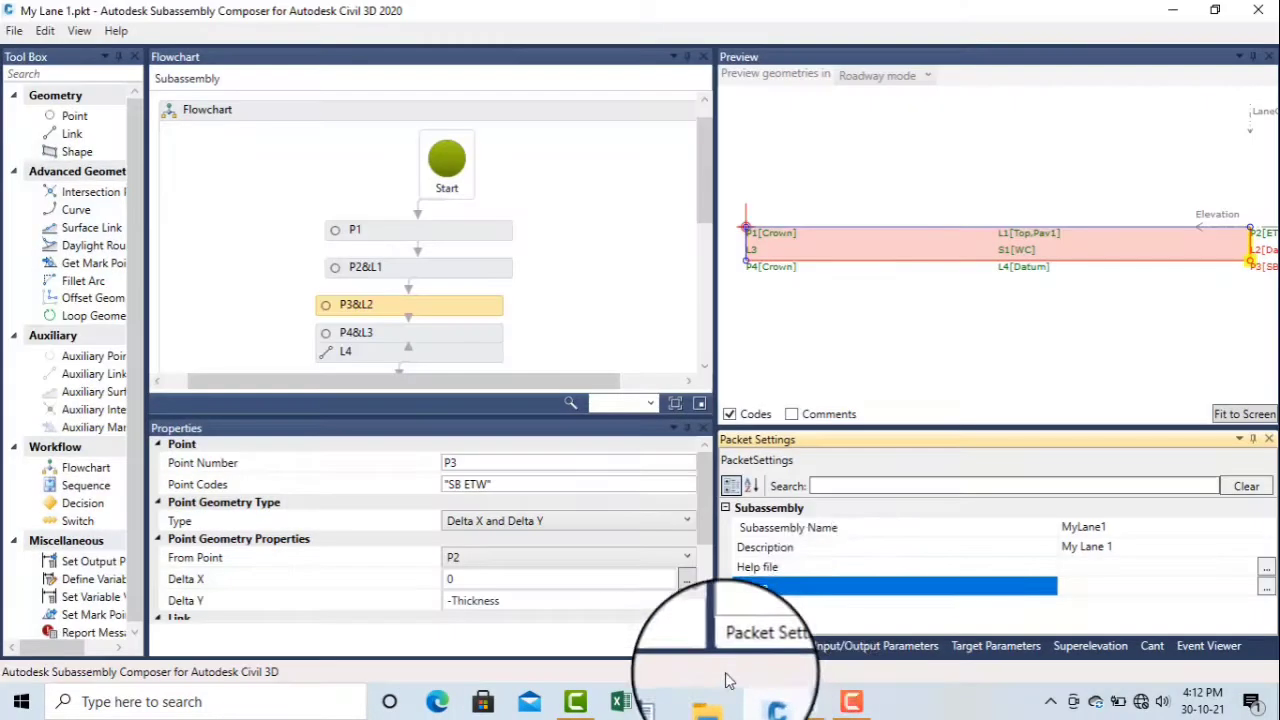
click(873, 632)
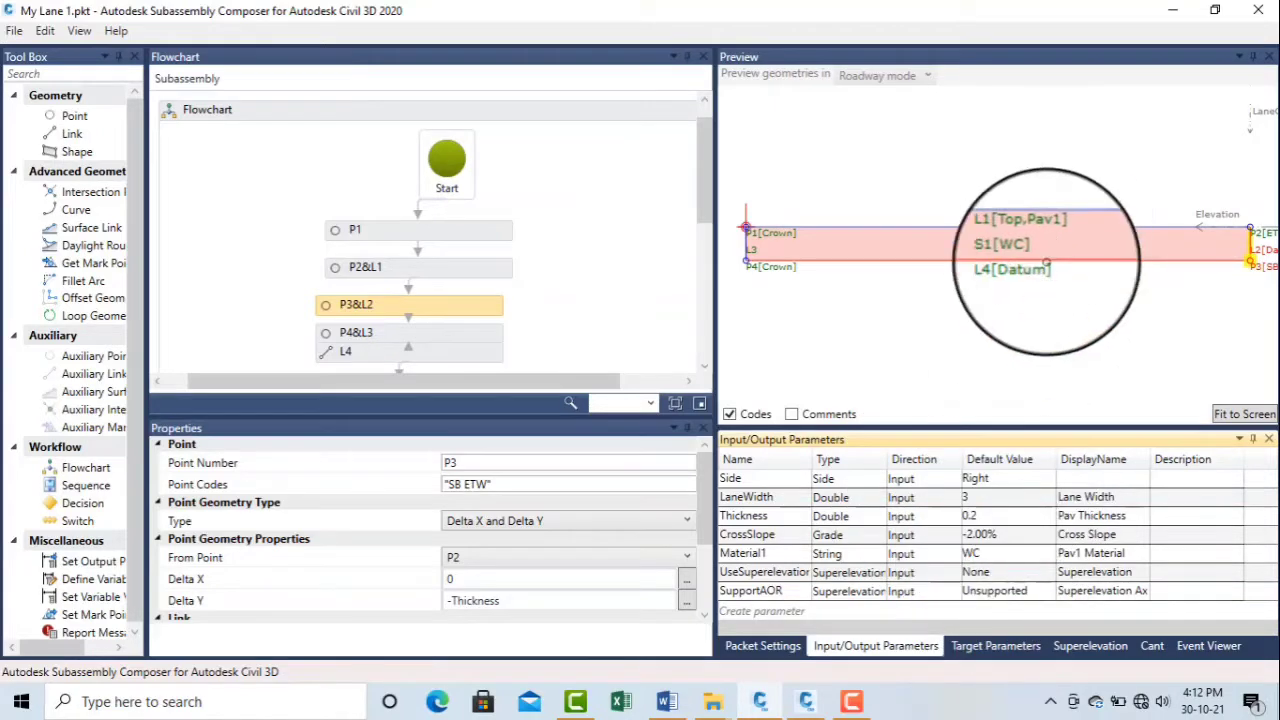
- Review the data types available for the LaneWidth parameter, keeping Double, and compare the parameter defaults with the properties in Civil 3D
click(865, 505)
click(866, 506)
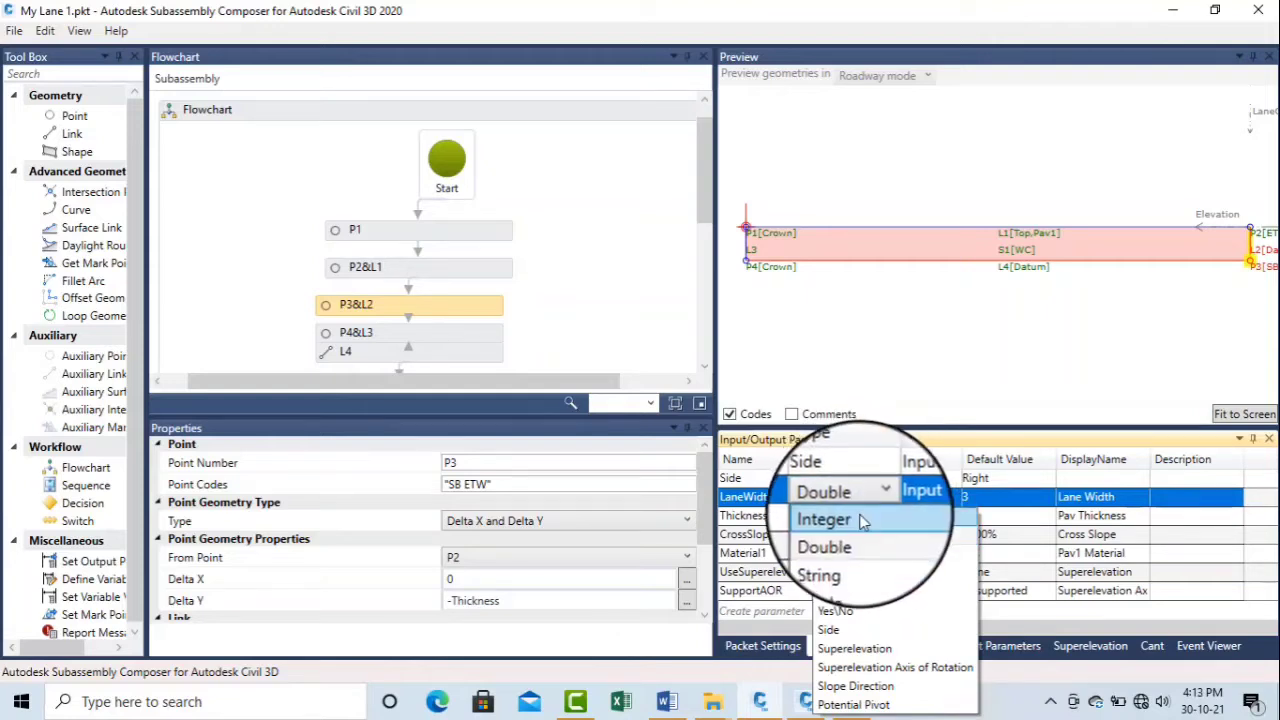
click(870, 502)
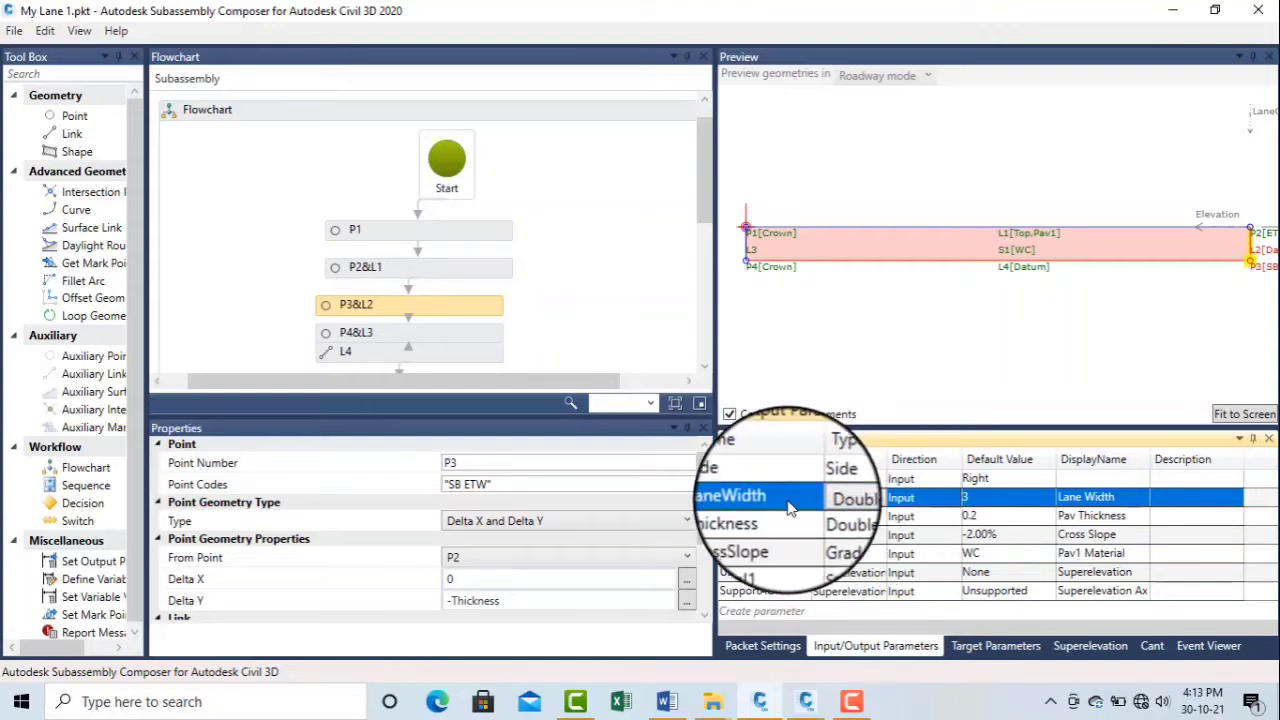
click(833, 506)
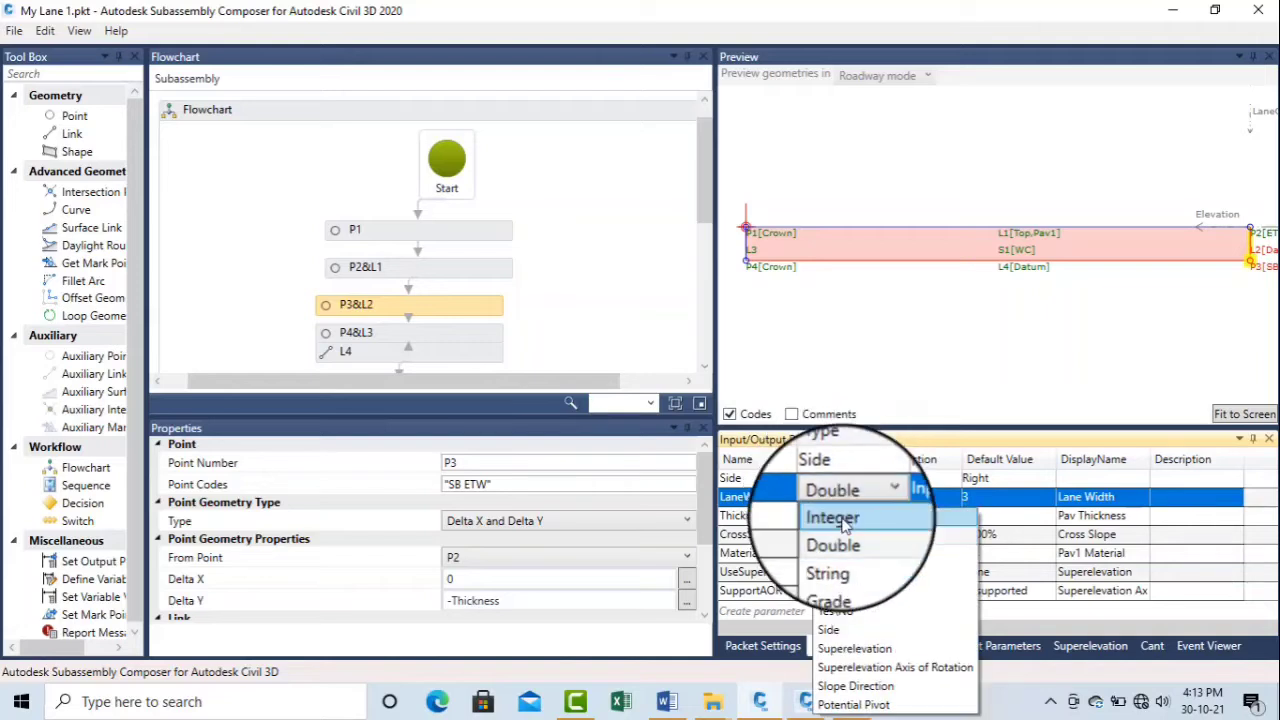
click(855, 507)
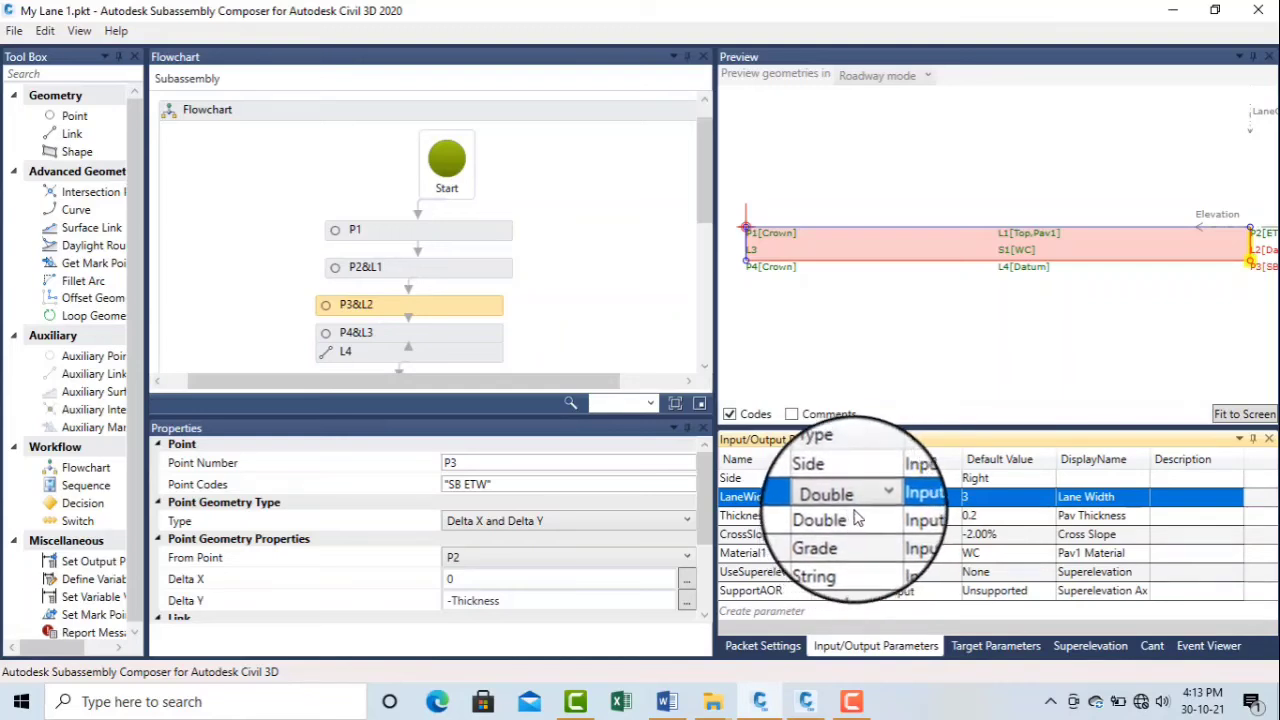
click(871, 505)
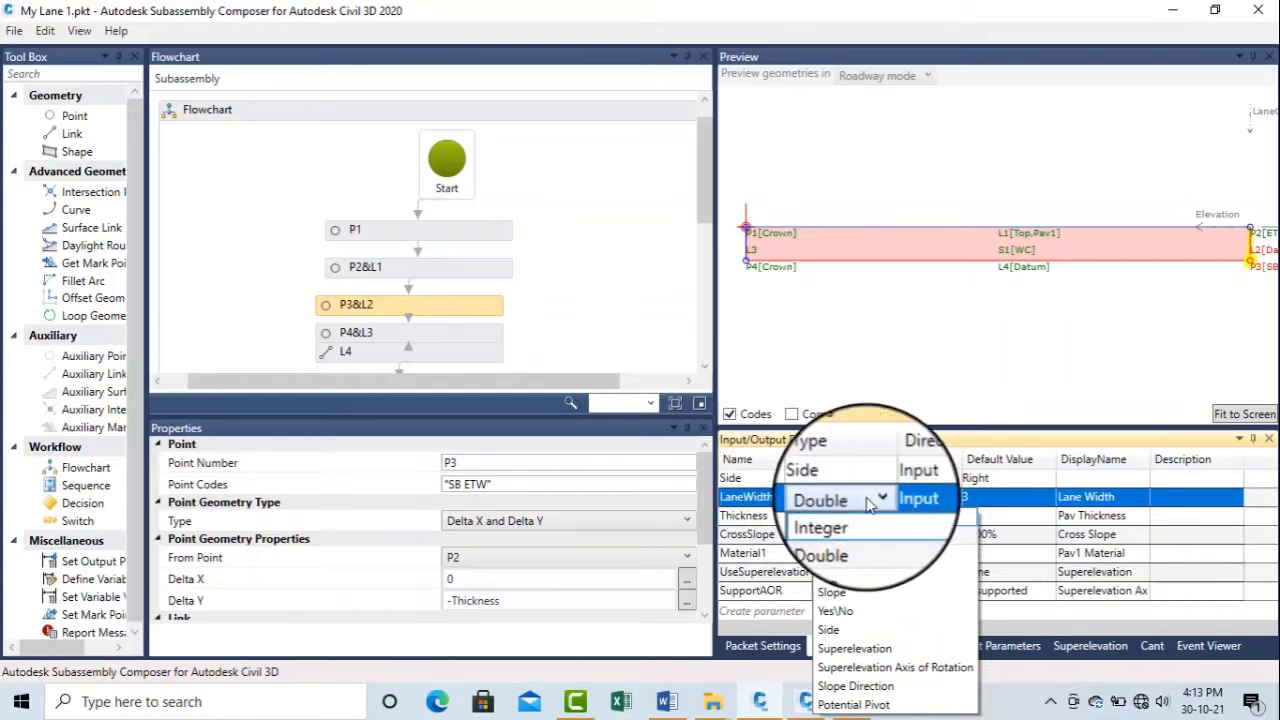
click(870, 507)
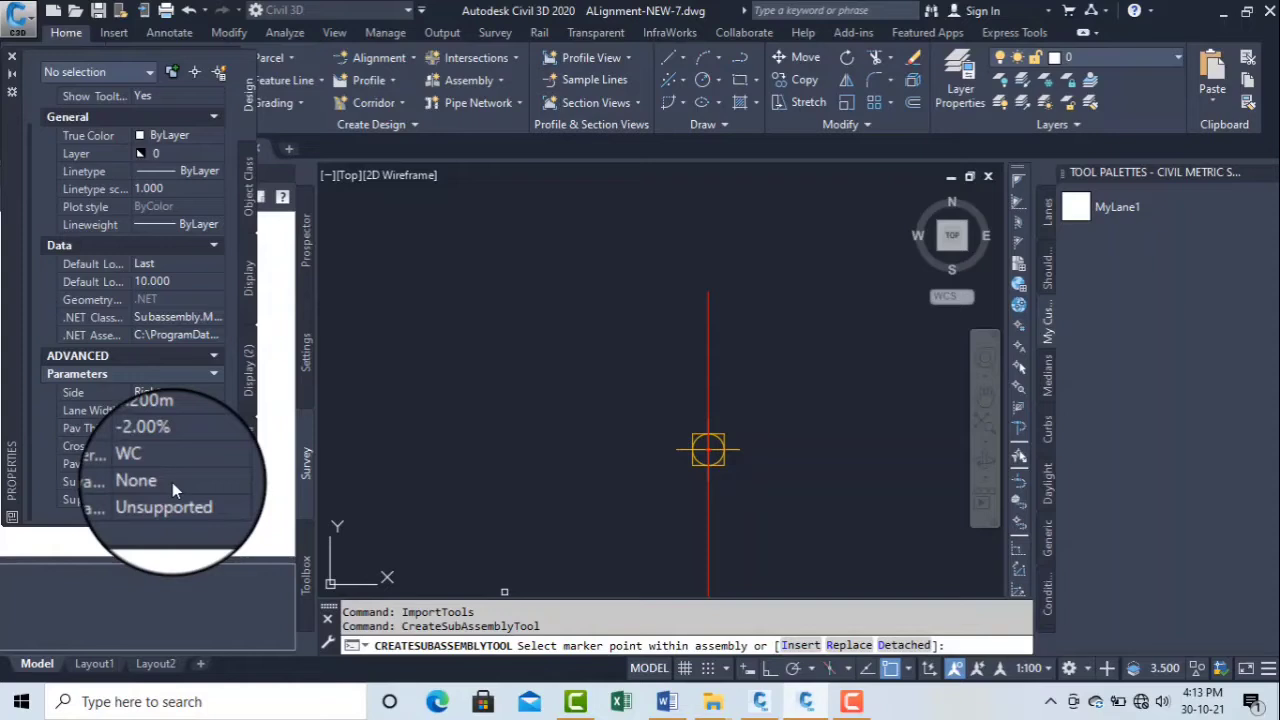
click(760, 703)
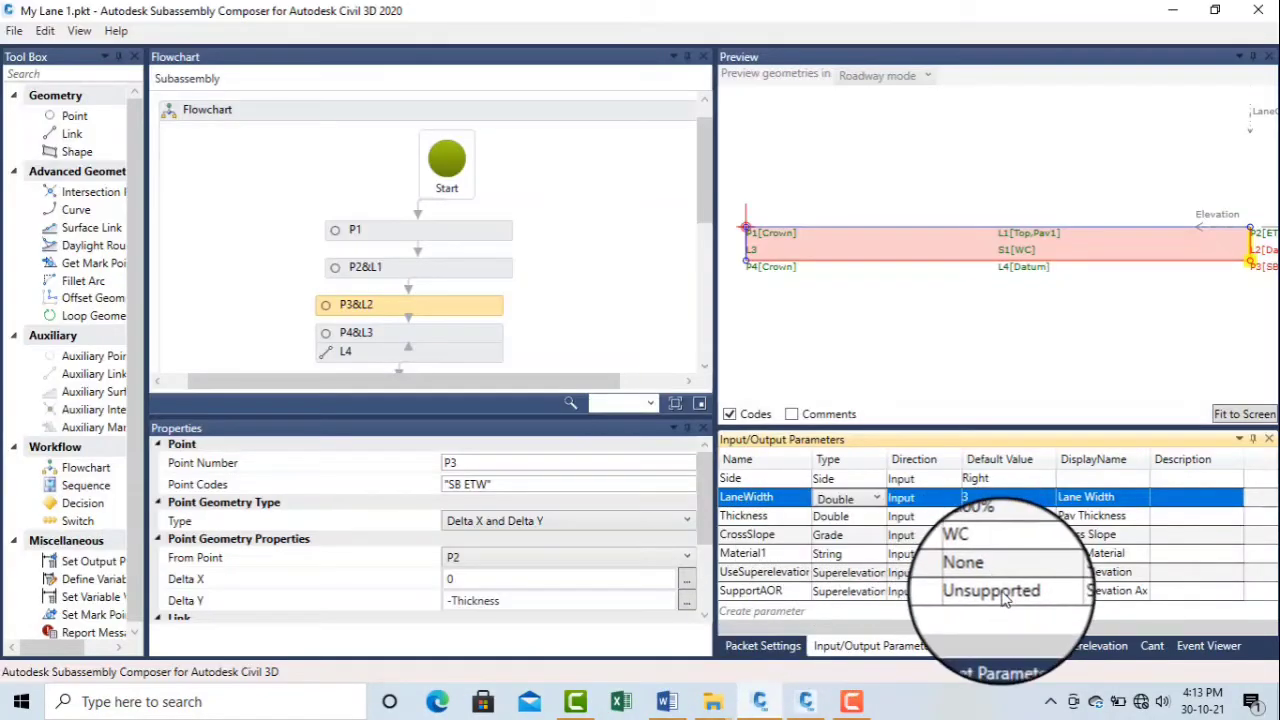
click(1215, 10)
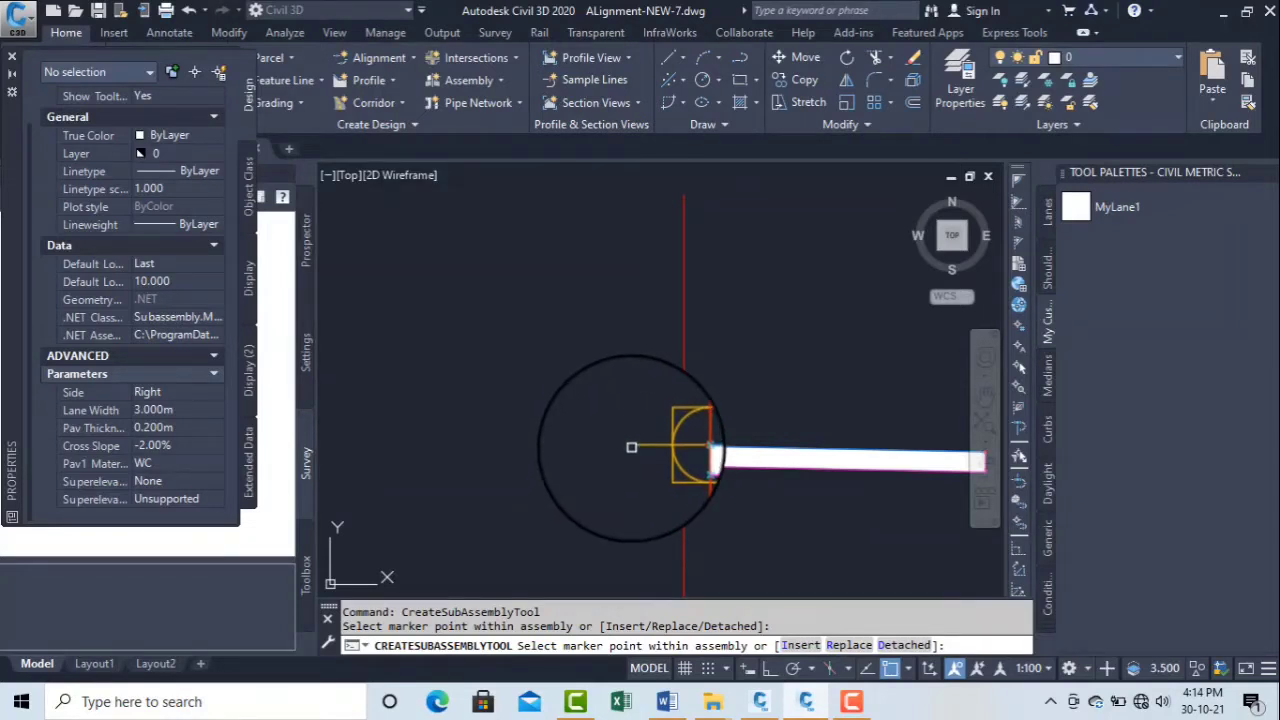
- Attach MyLane1 to both the right and left sides of the assembly baseline and finish the placement
click(636, 446)
right_click(495, 374)
click(501, 383)
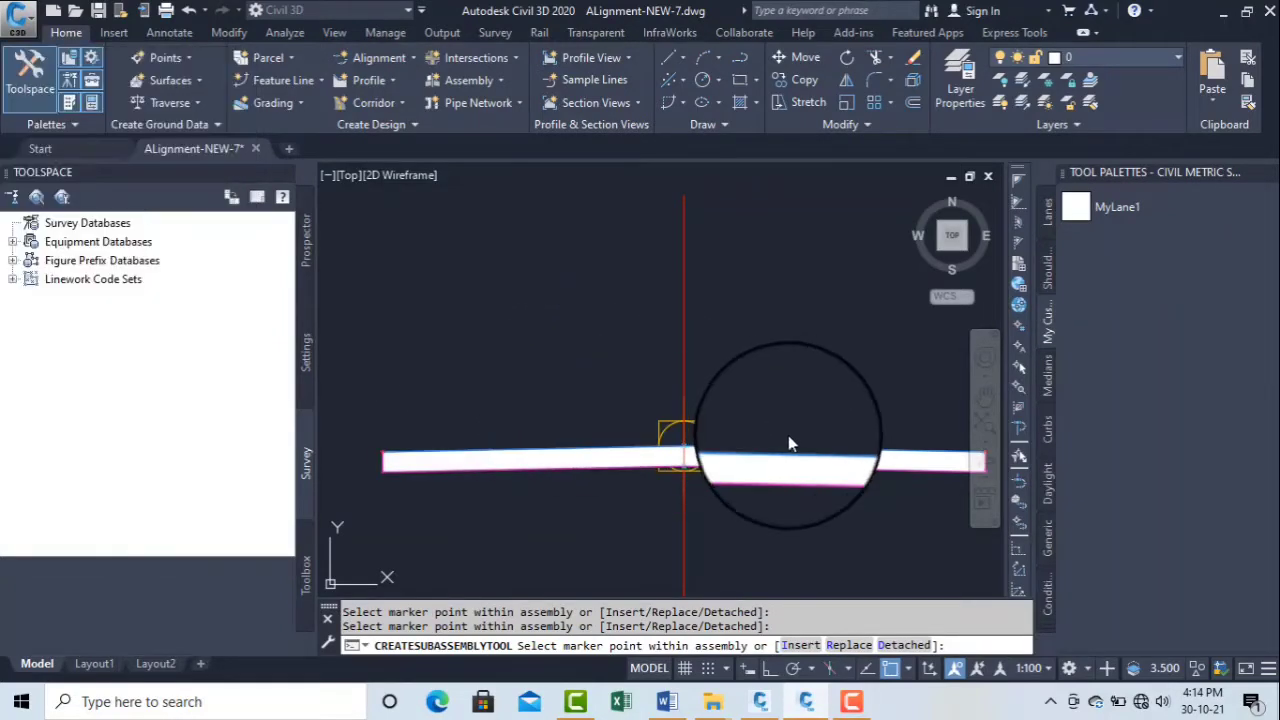
- Open the right lane's subassembly parameters and compare them with the input/output parameters in Subassembly Composer
click(793, 458)
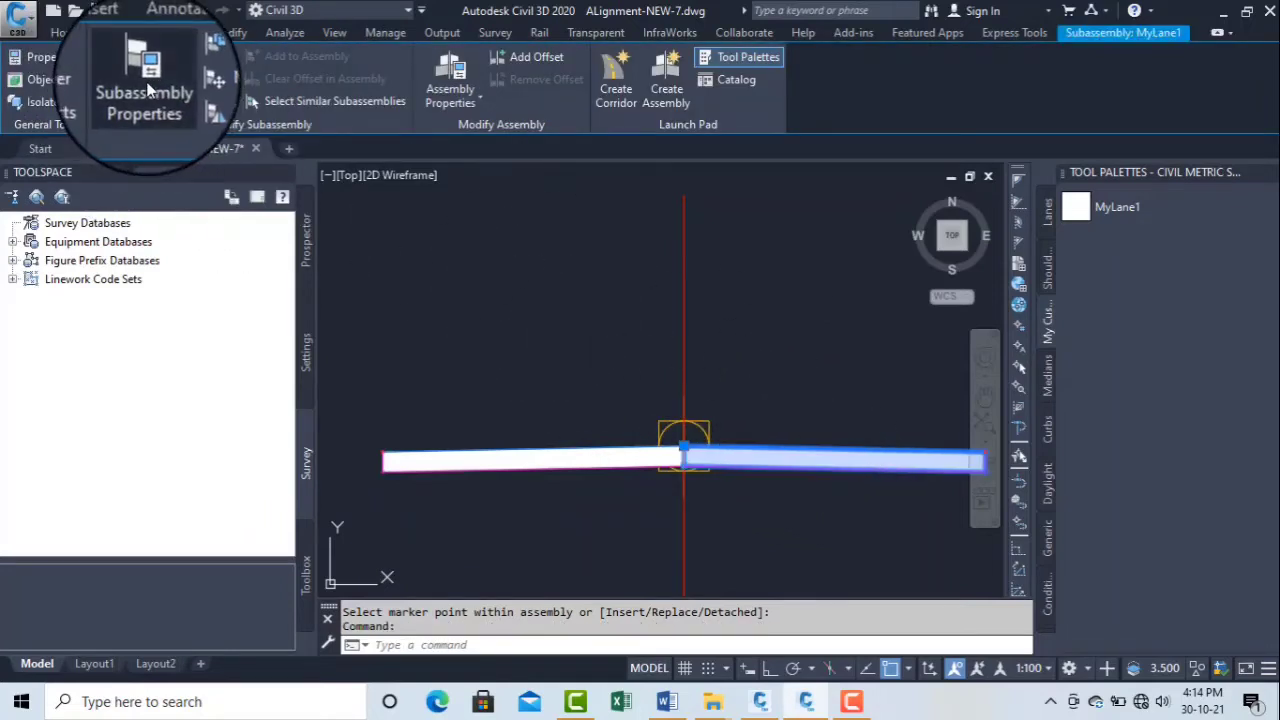
click(147, 90)
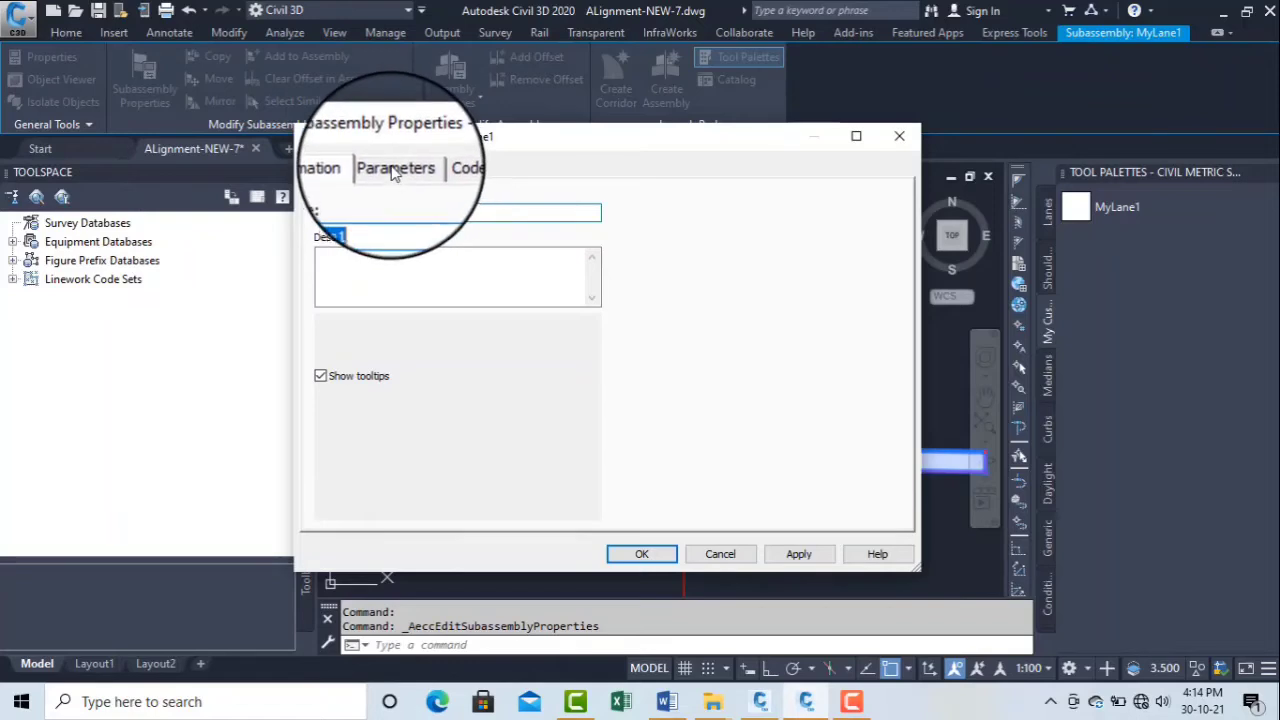
click(395, 170)
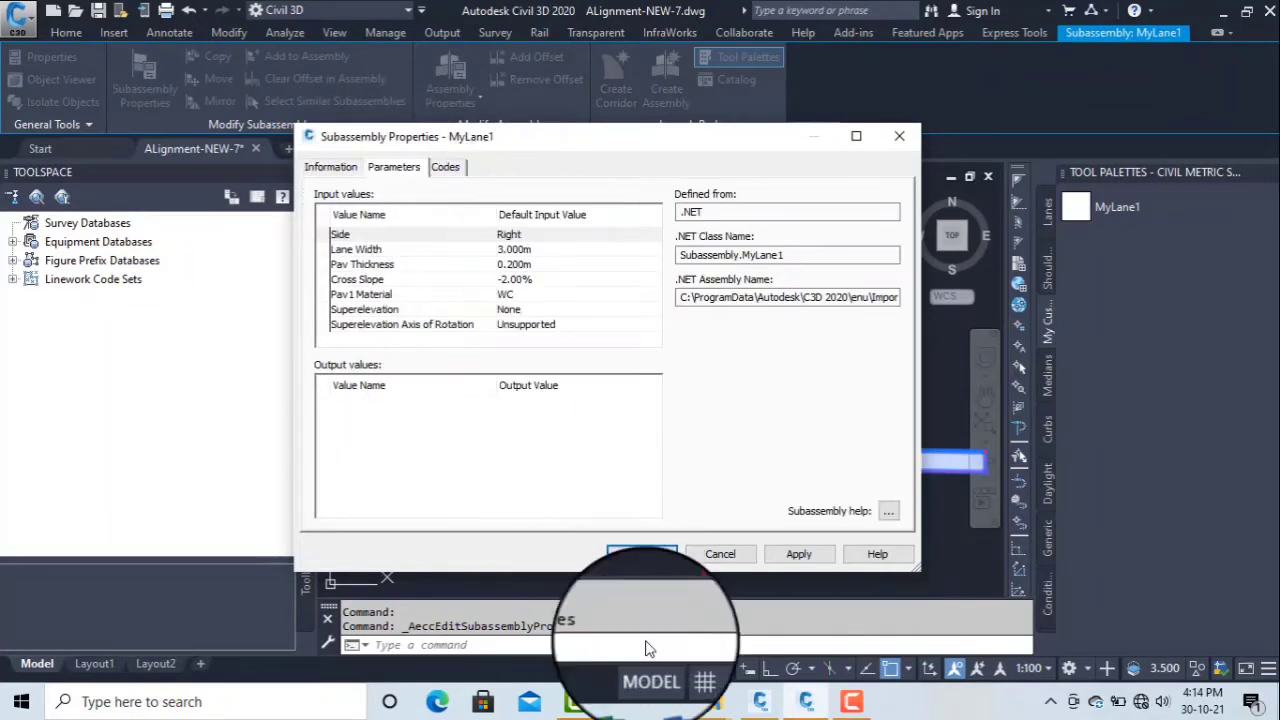
click(806, 701)
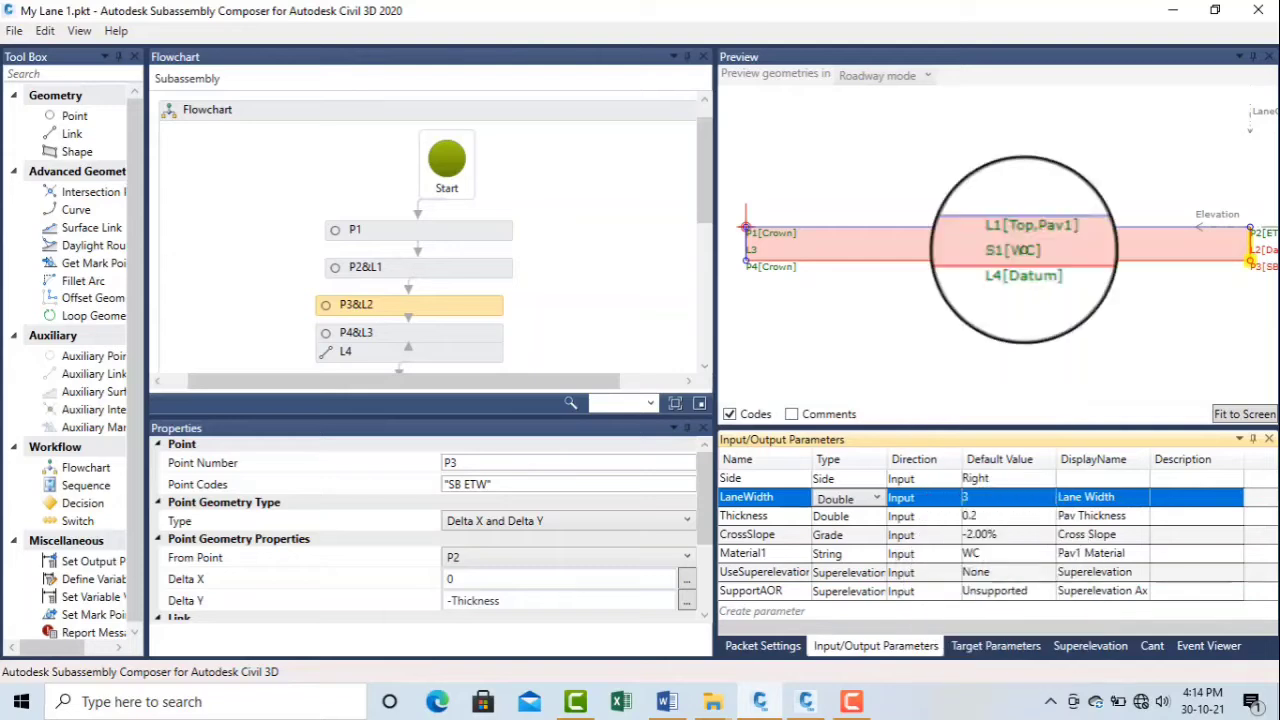
click(1183, 8)
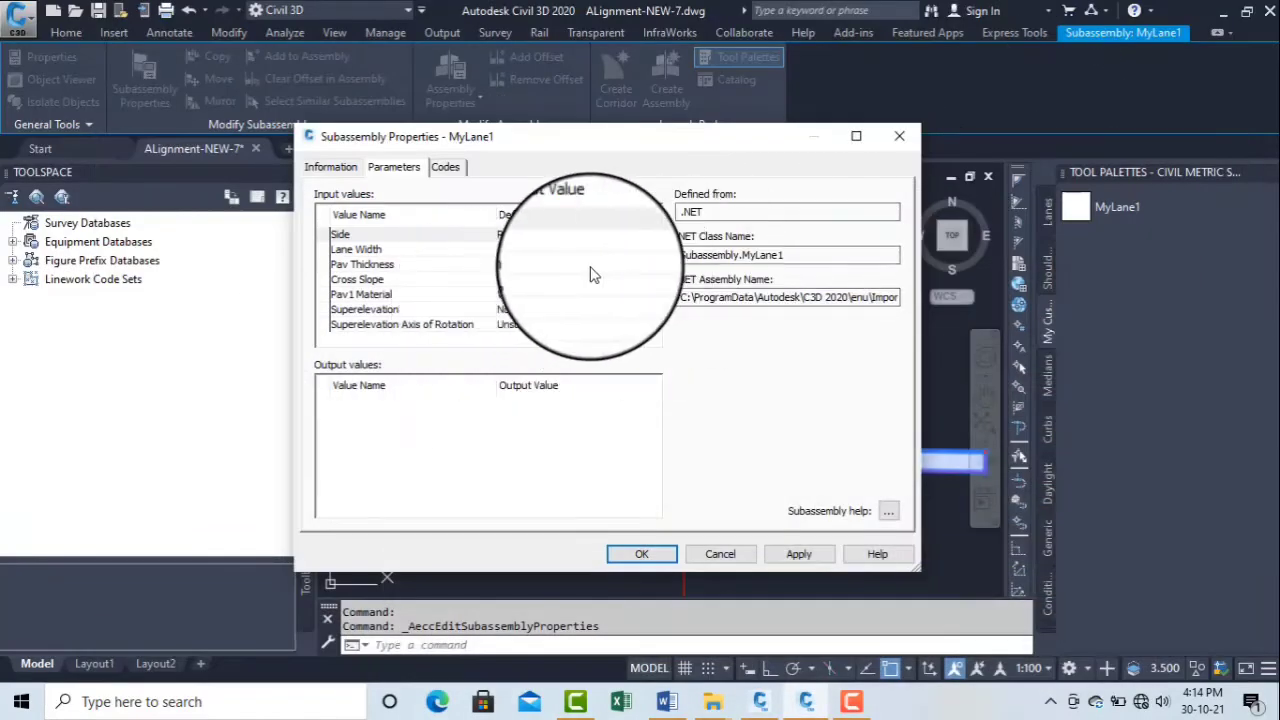
- Set the right lane's Lane Width to 5 m and apply the change
click(524, 252)
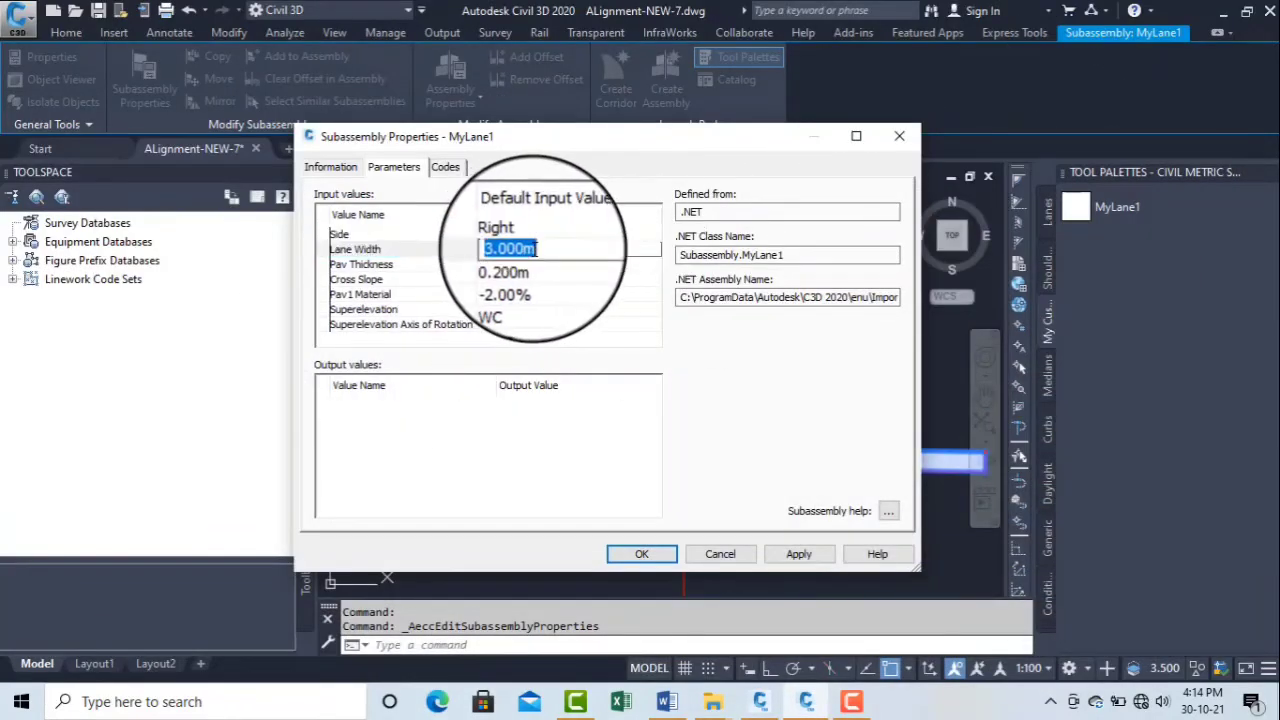
click(799, 556)
drag(677, 143, 417, 156)
click(545, 567)
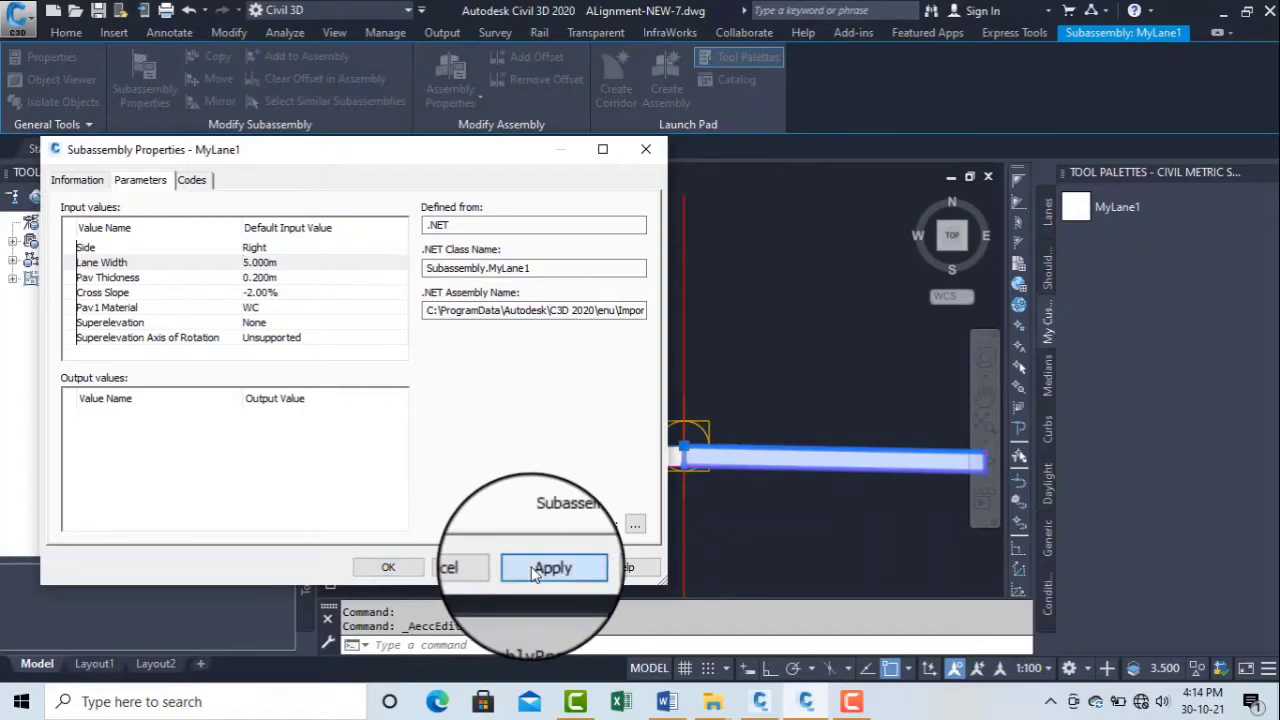
click(385, 572)
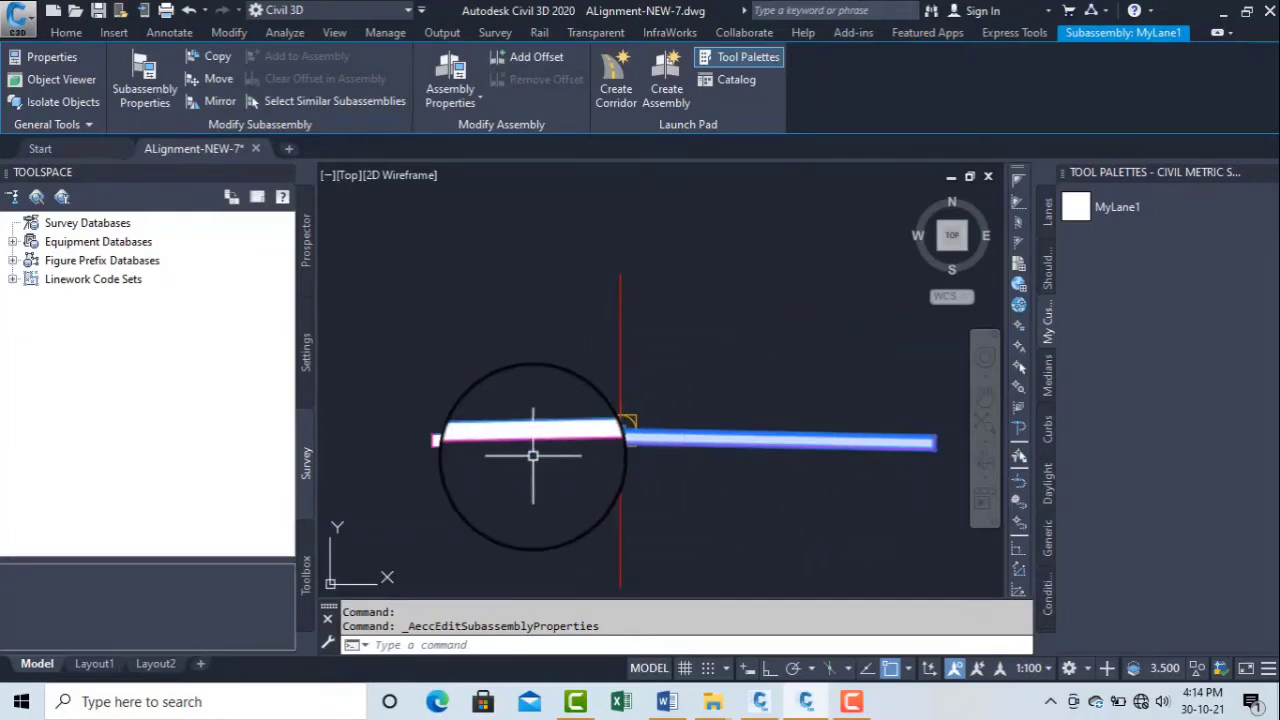
- Set the left lane's Lane Width to 5 m in its subassembly parameters and accept the change
middle_drag(533, 447, 780, 452)
key(Escape)
key(Escape)
scroll(800, 445, down, 2)
click(771, 440)
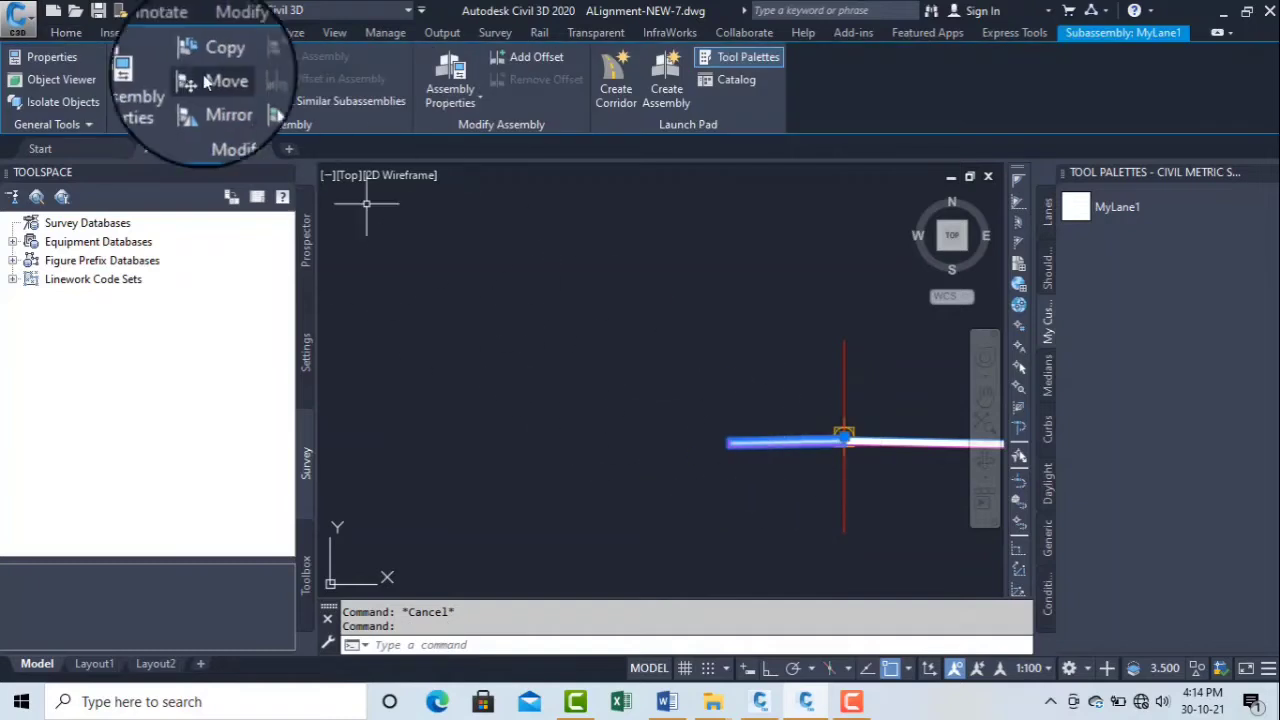
click(155, 88)
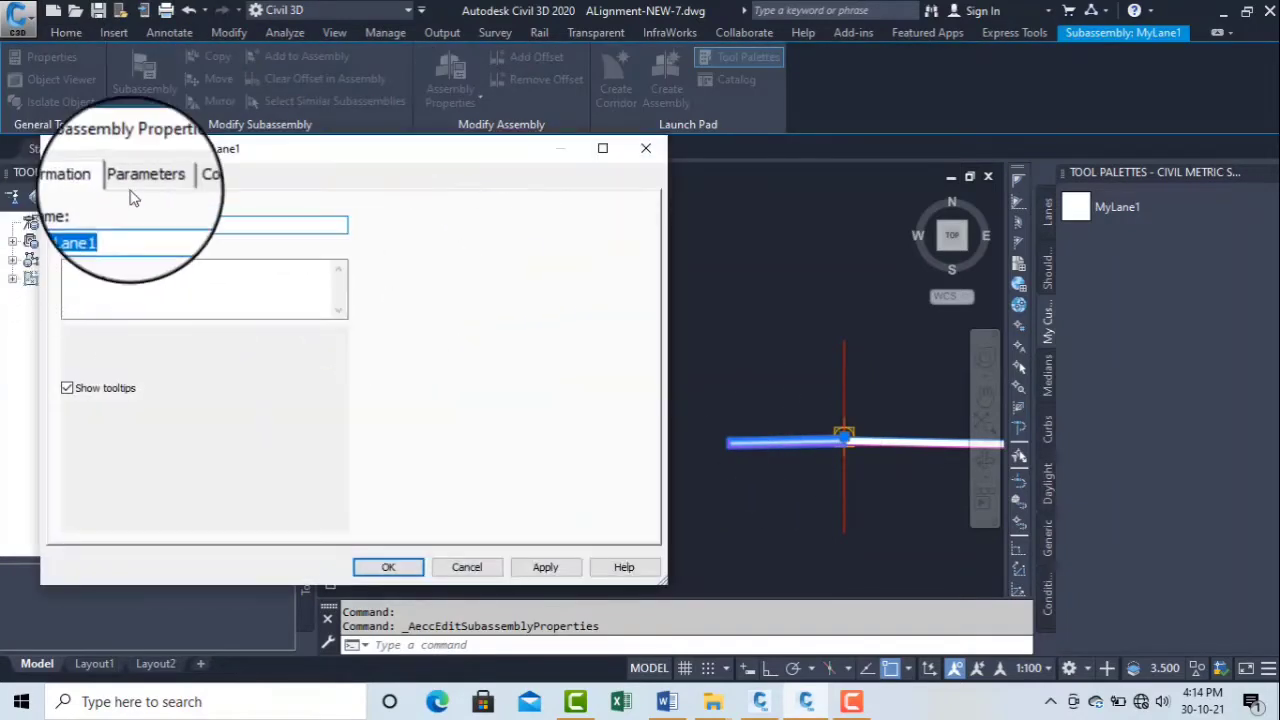
click(130, 178)
click(288, 262)
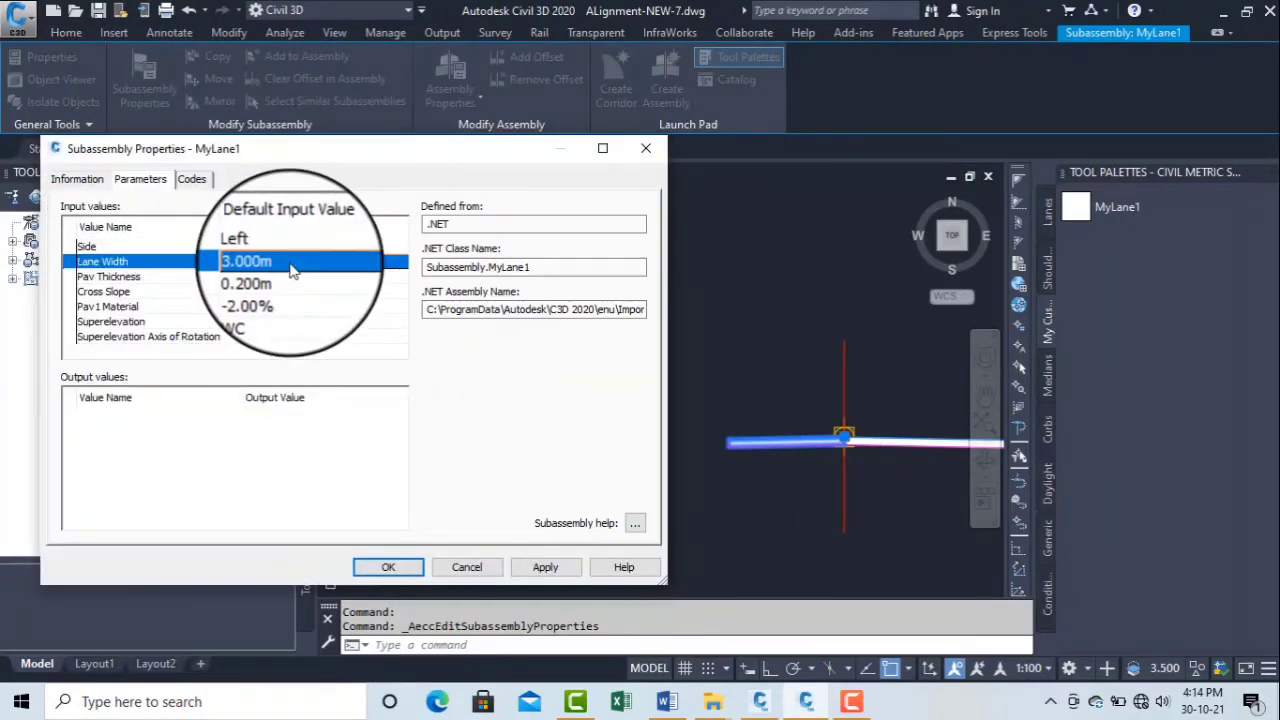
click(293, 264)
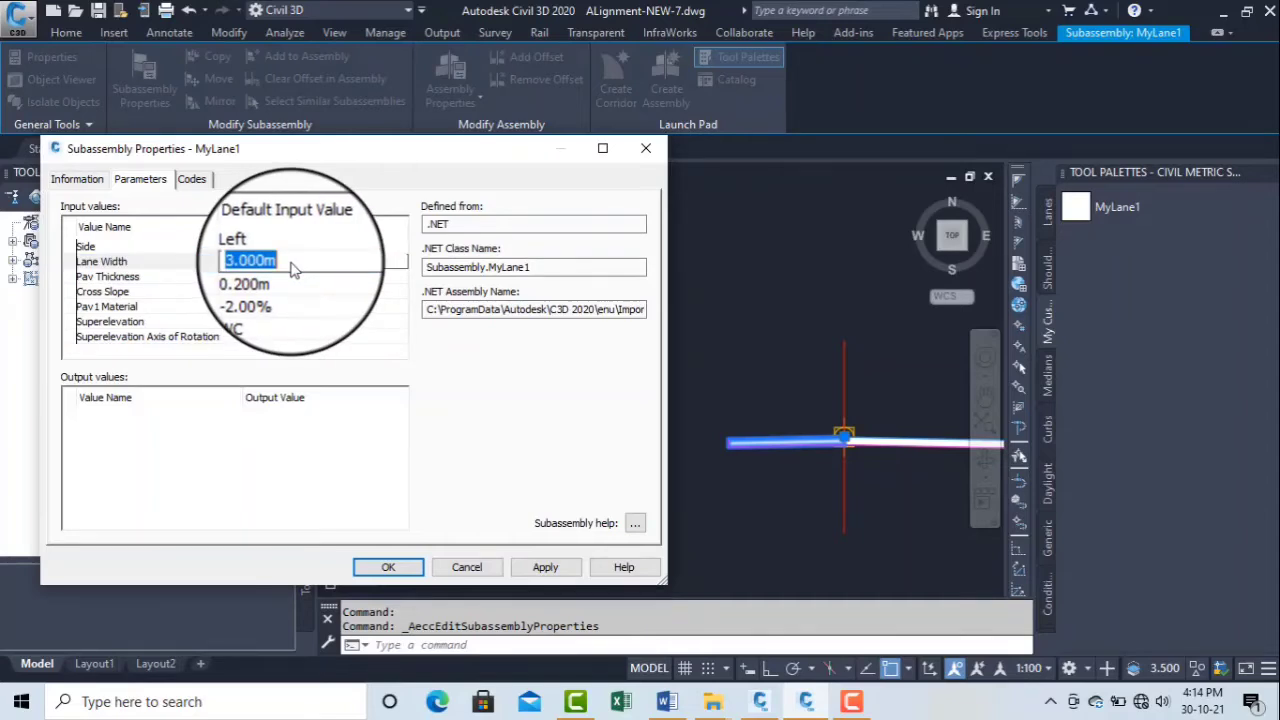
text(5)
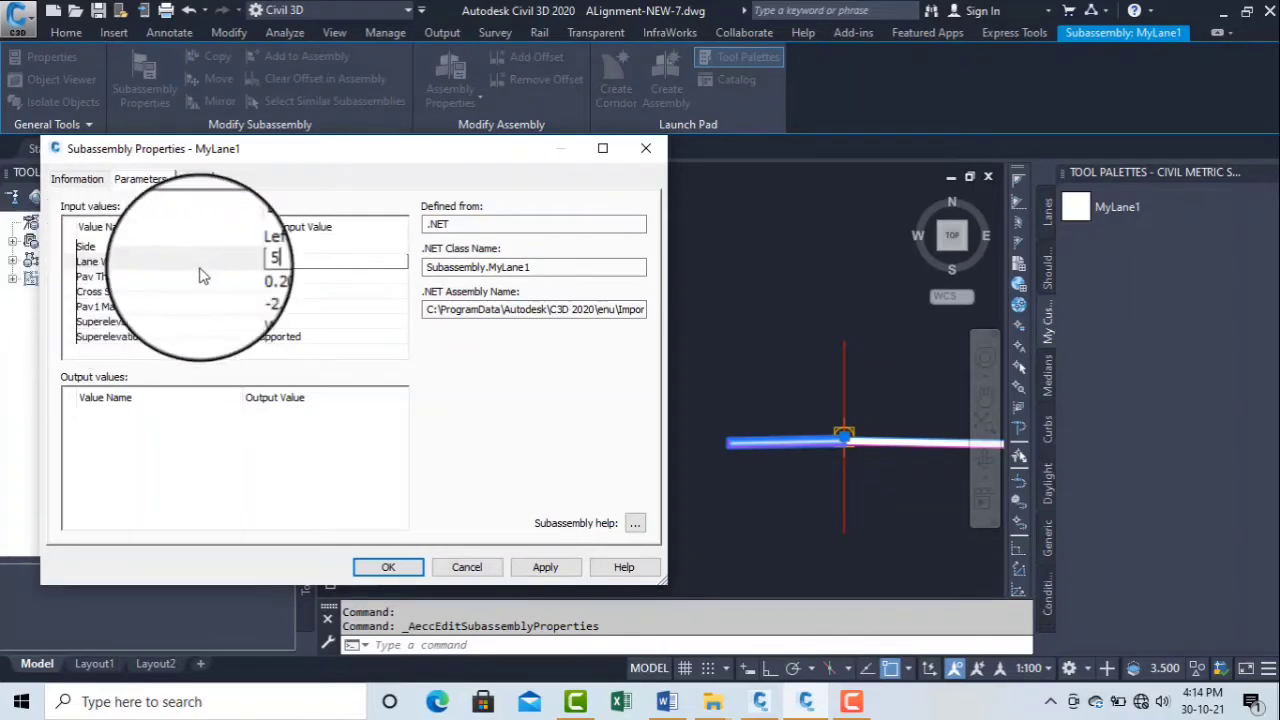
click(275, 277)
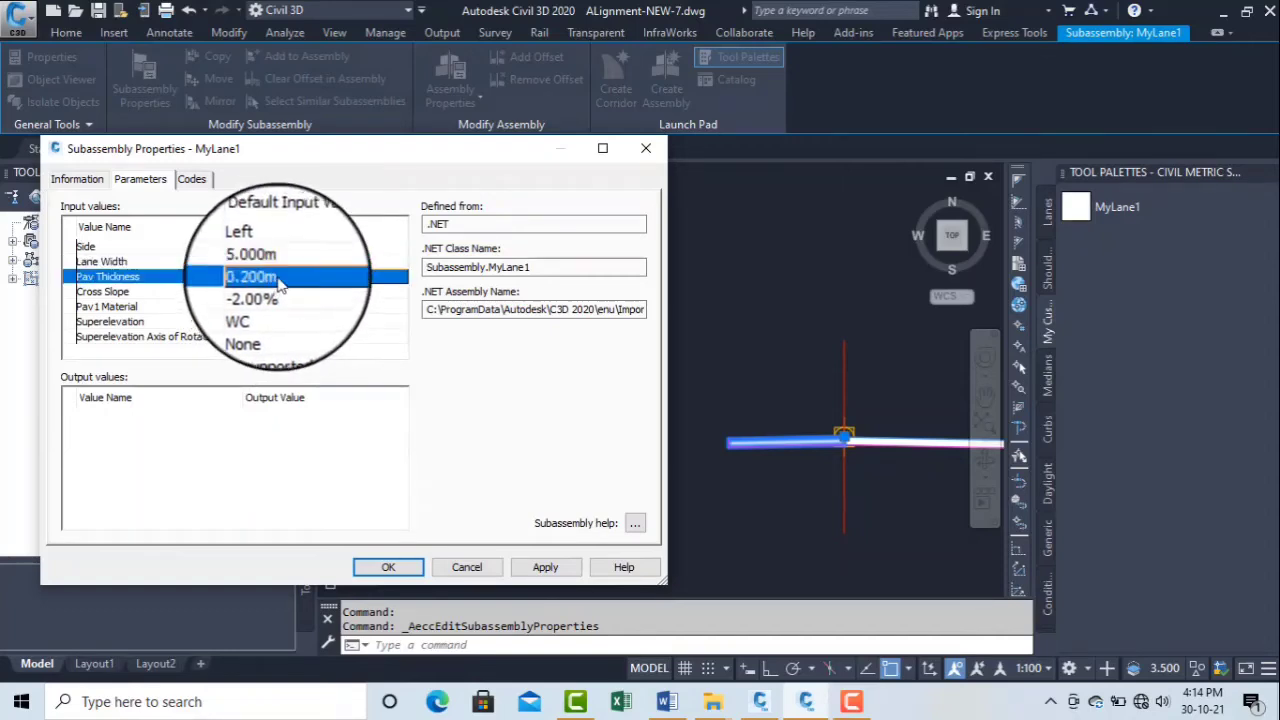
click(399, 566)
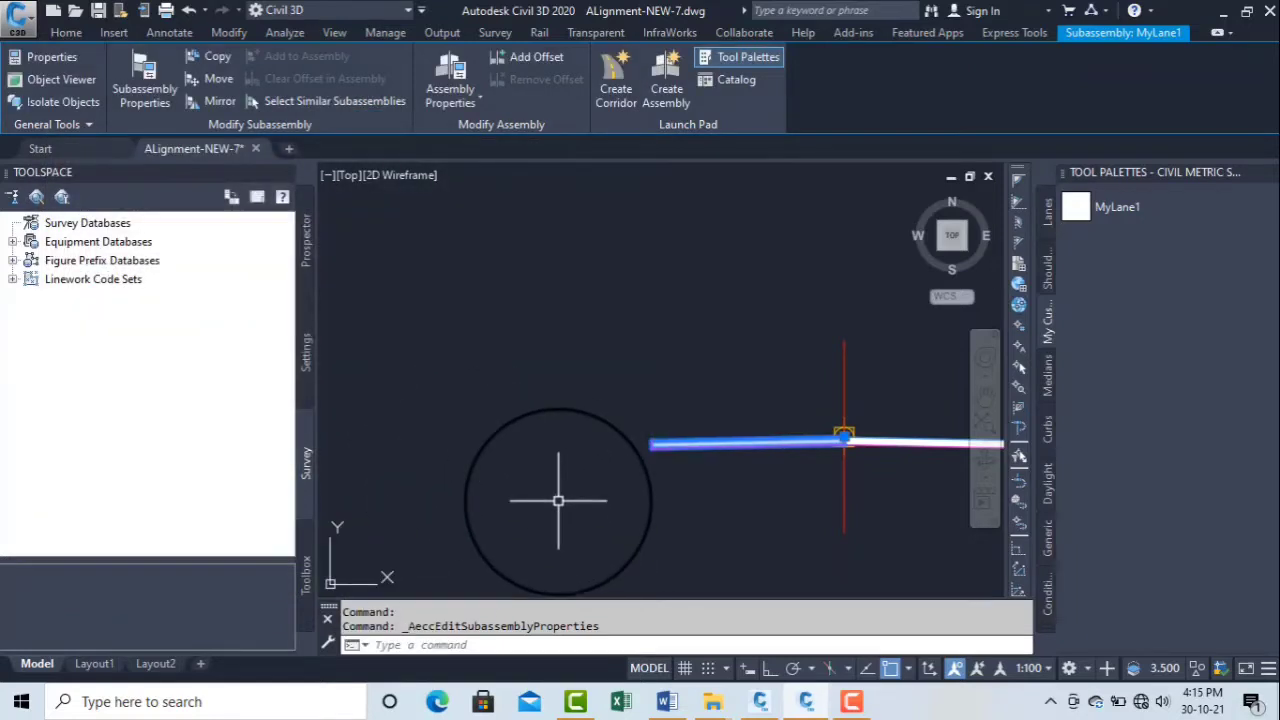
scroll(517, 437, down, 3)
key(Escape)
key(Escape)
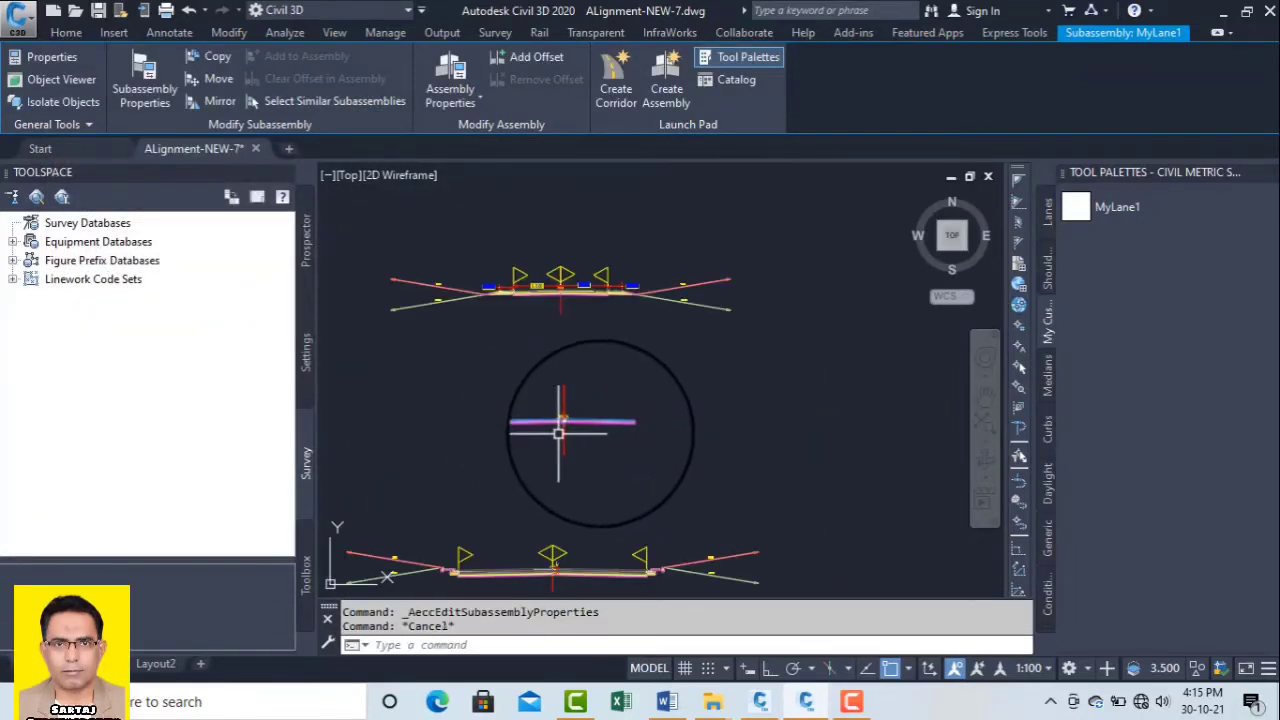
- Examine the two-lane assembly and the existing corridor along the alignment in plan view
scroll(545, 425, up, 3)
scroll(450, 412, up, 4)
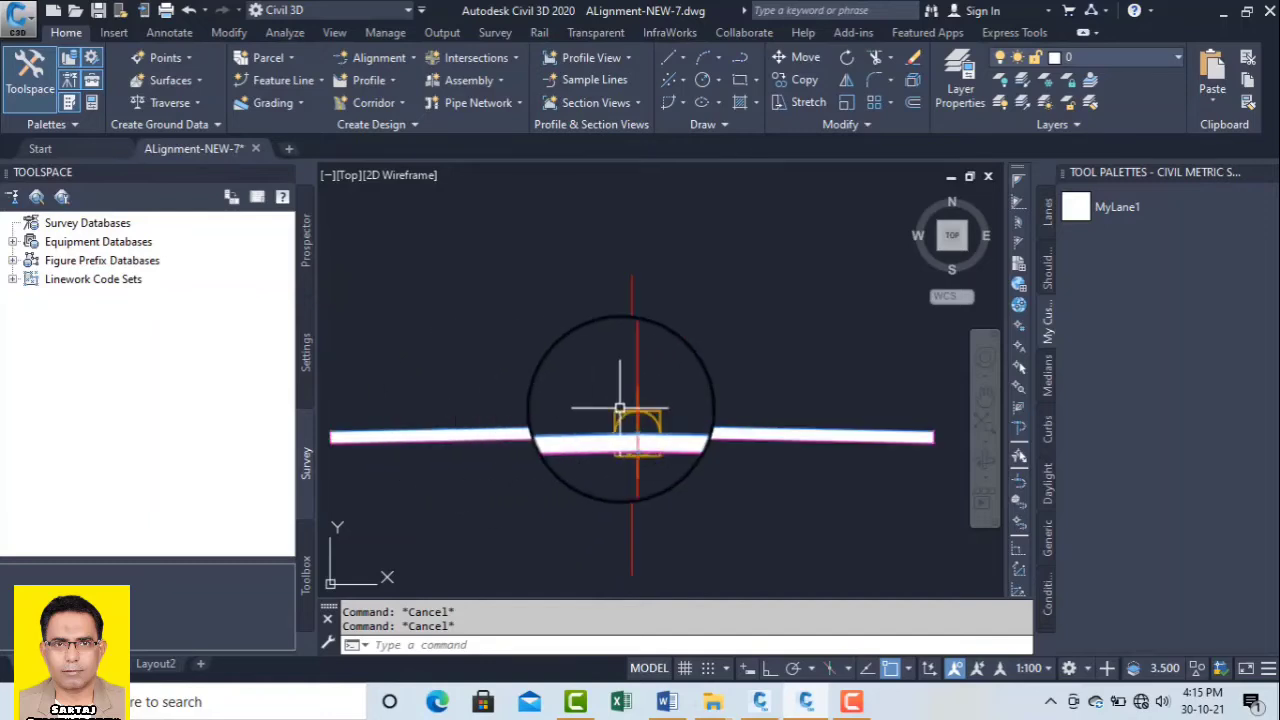
scroll(621, 409, down, 6)
scroll(623, 409, up, 4)
scroll(680, 416, down, 6)
scroll(685, 415, down, 5)
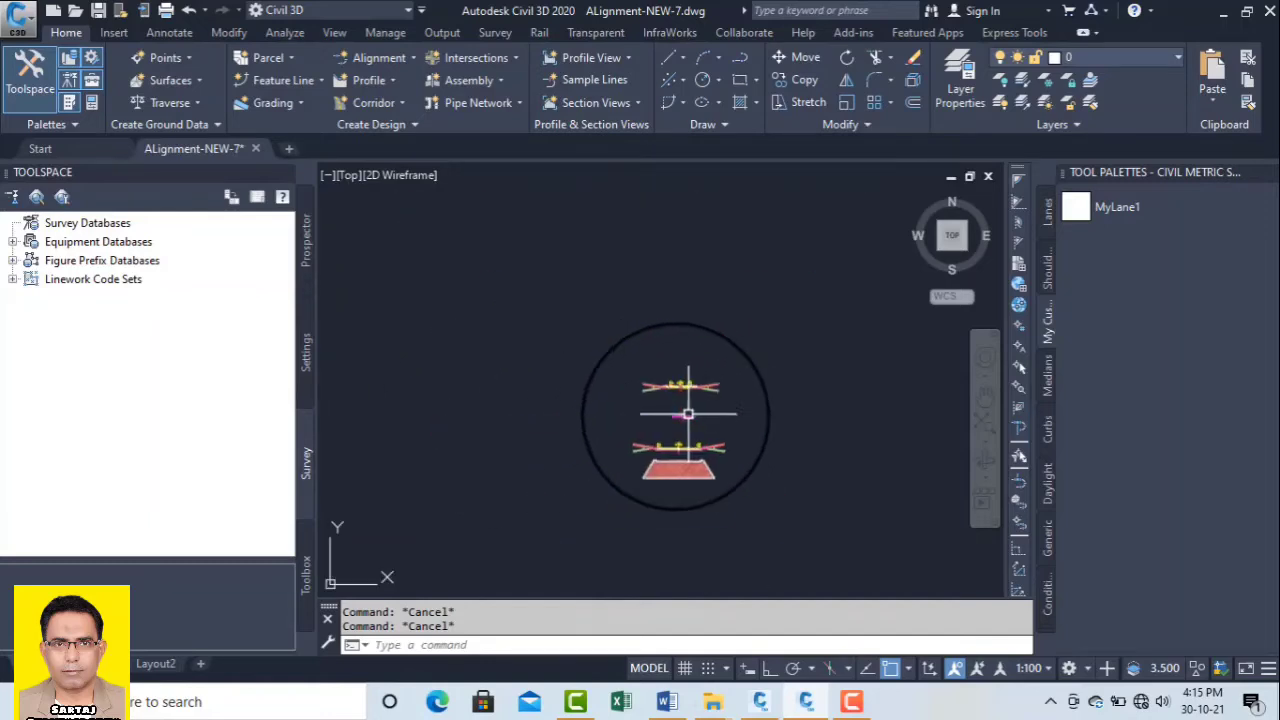
scroll(460, 425, up, 8)
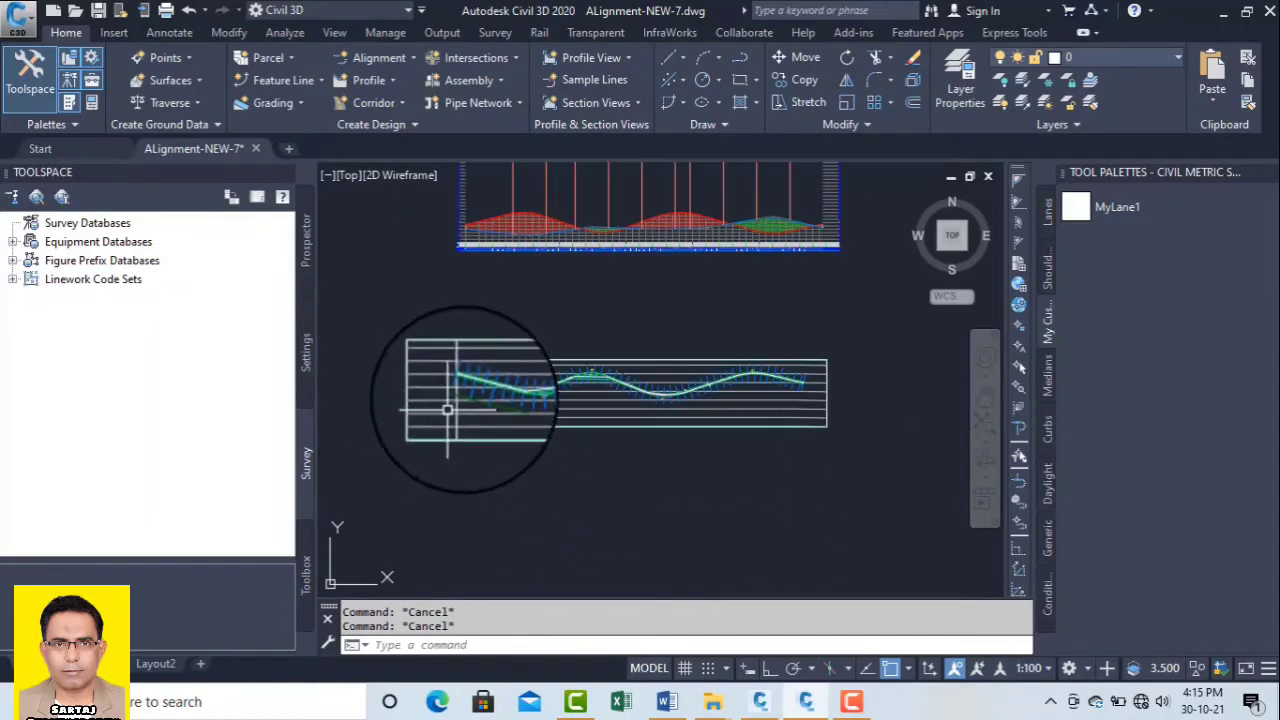
scroll(608, 437, up, 8)
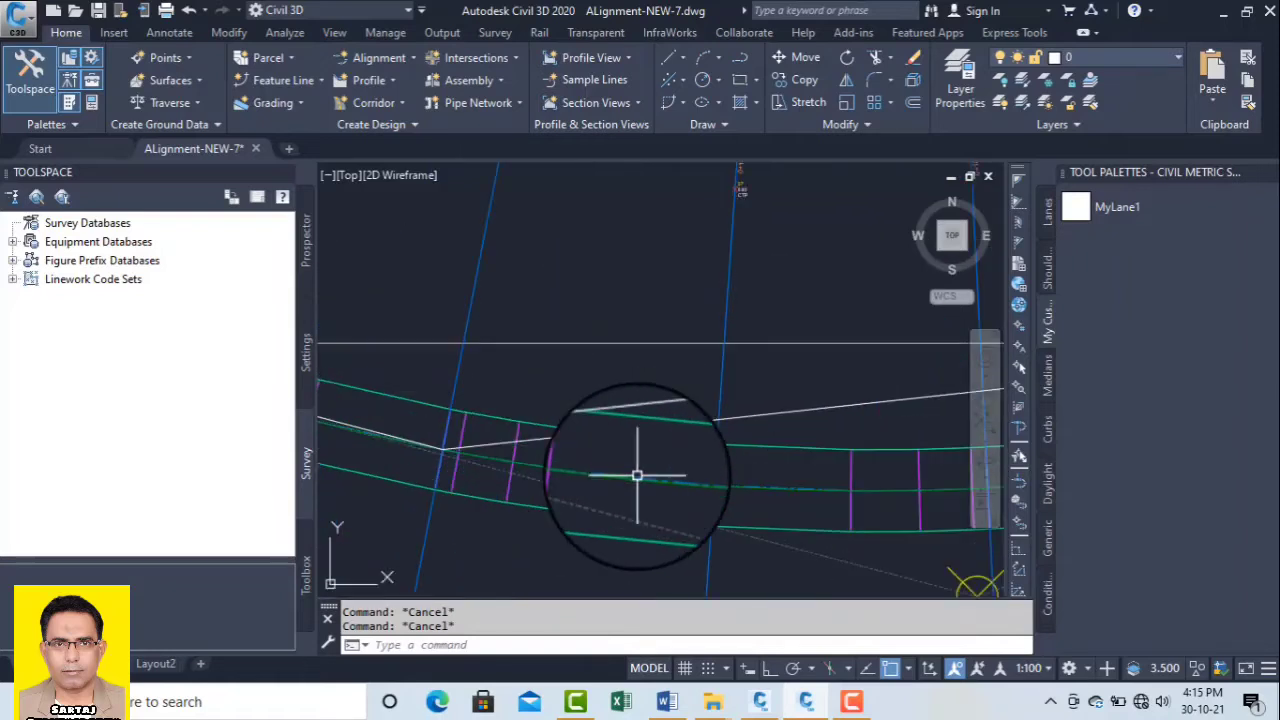
click(637, 476)
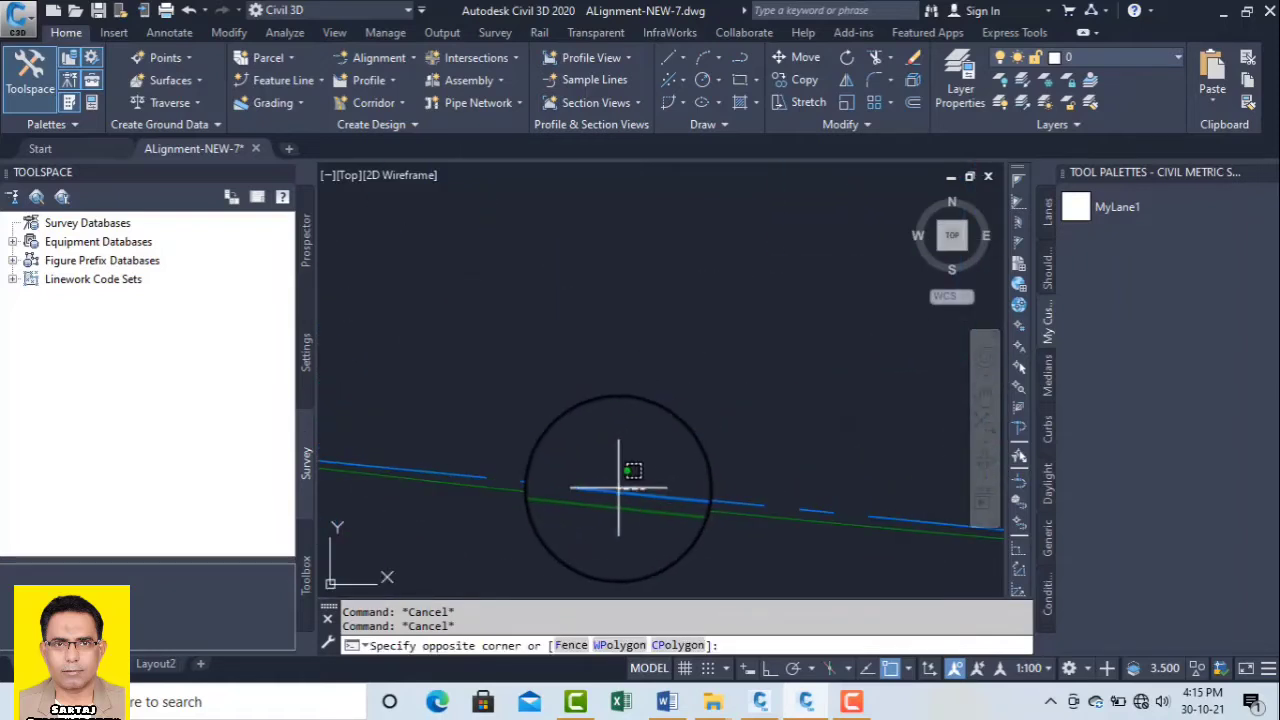
click(614, 488)
scroll(440, 398, down, 5)
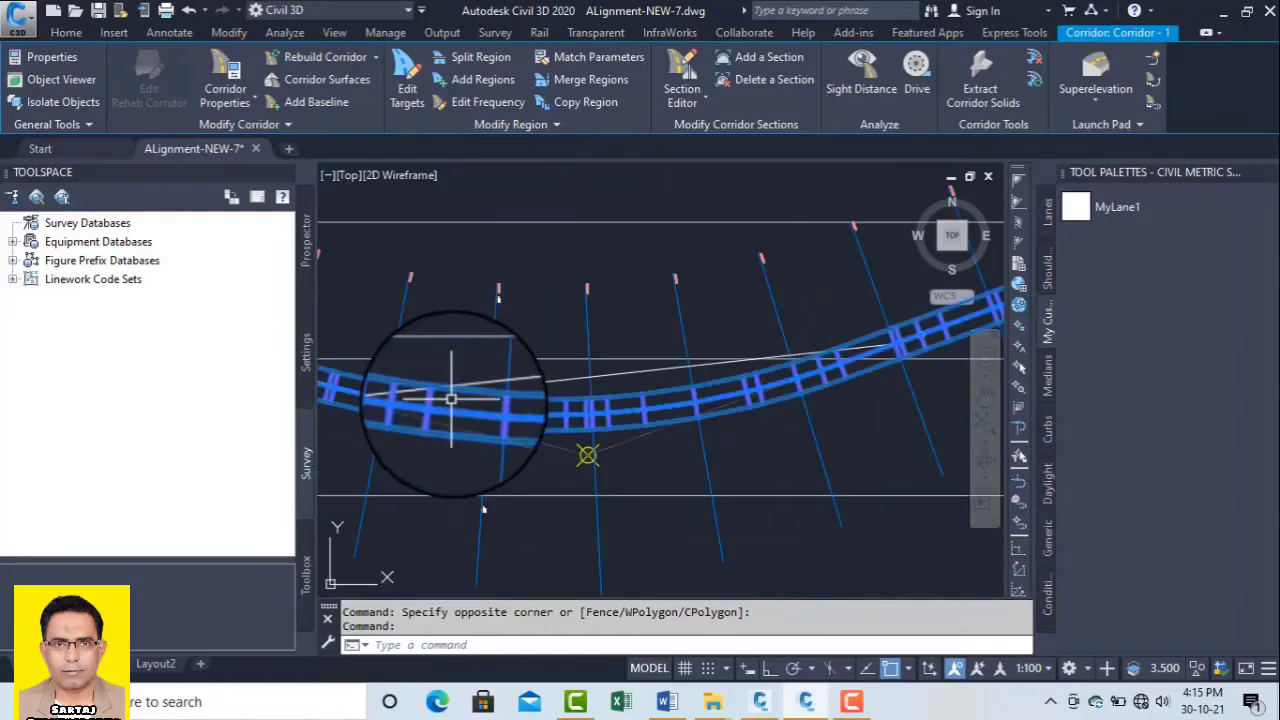
key(Escape)
scroll(520, 390, down, 4)
key(Escape)
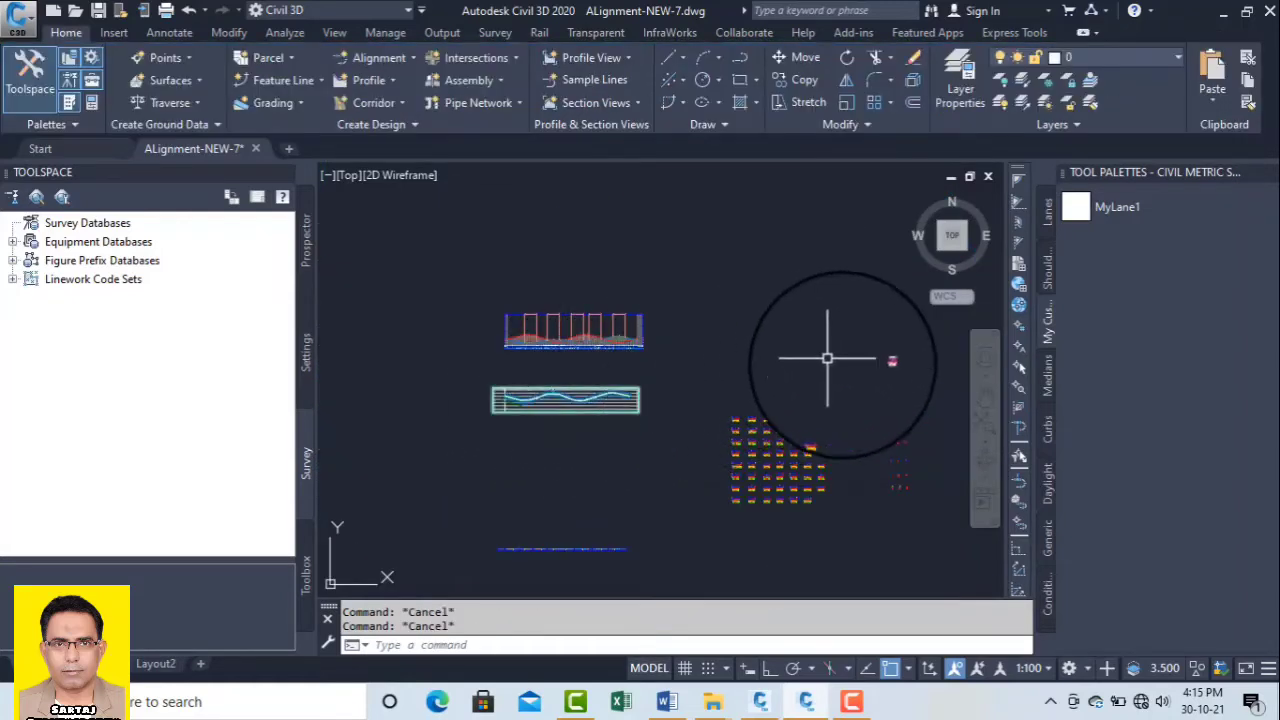
- Check the assembly's name in the properties of its baseline and close them without changes
scroll(850, 355, up, 4)
scroll(850, 355, up, 5)
click(751, 300)
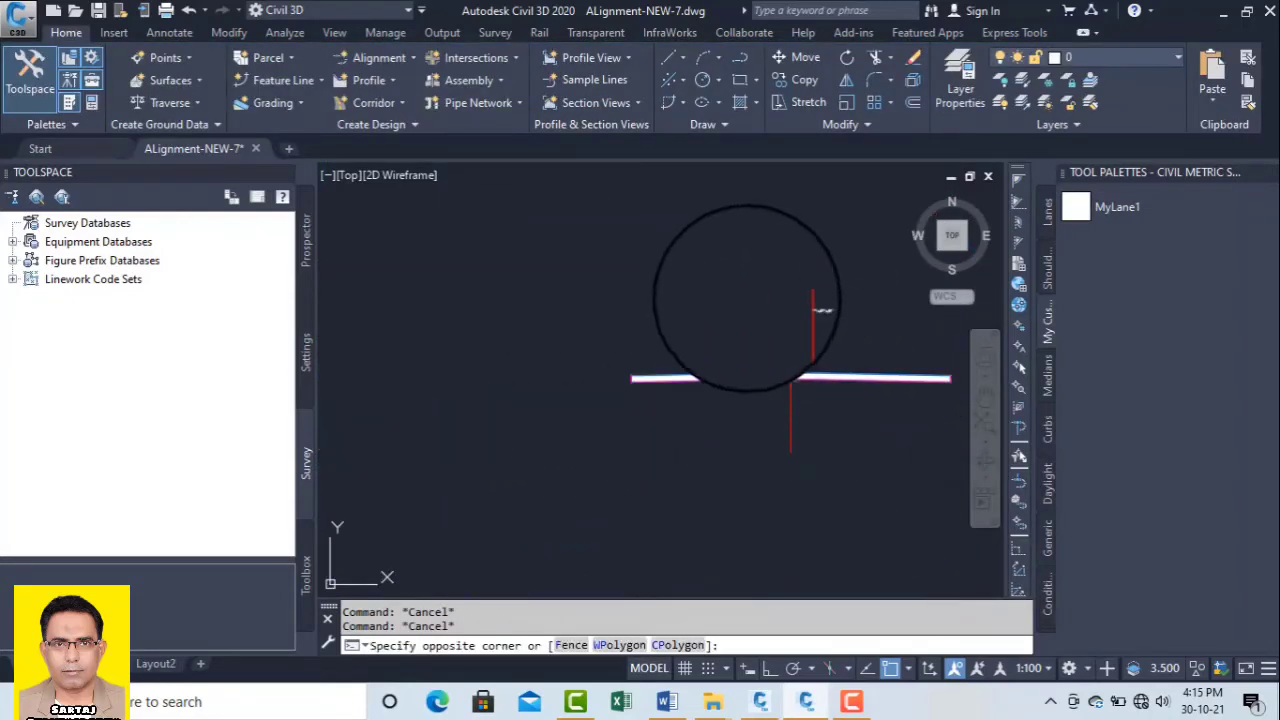
click(524, 283)
right_click(530, 284)
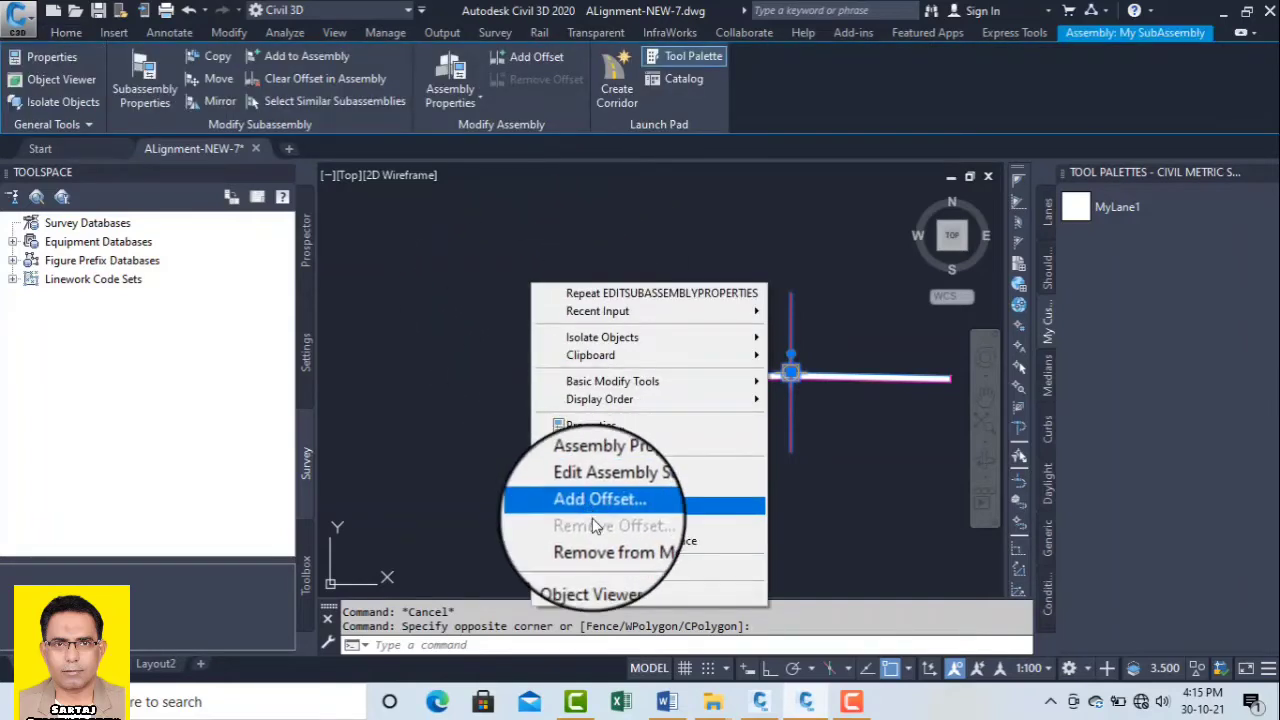
click(622, 469)
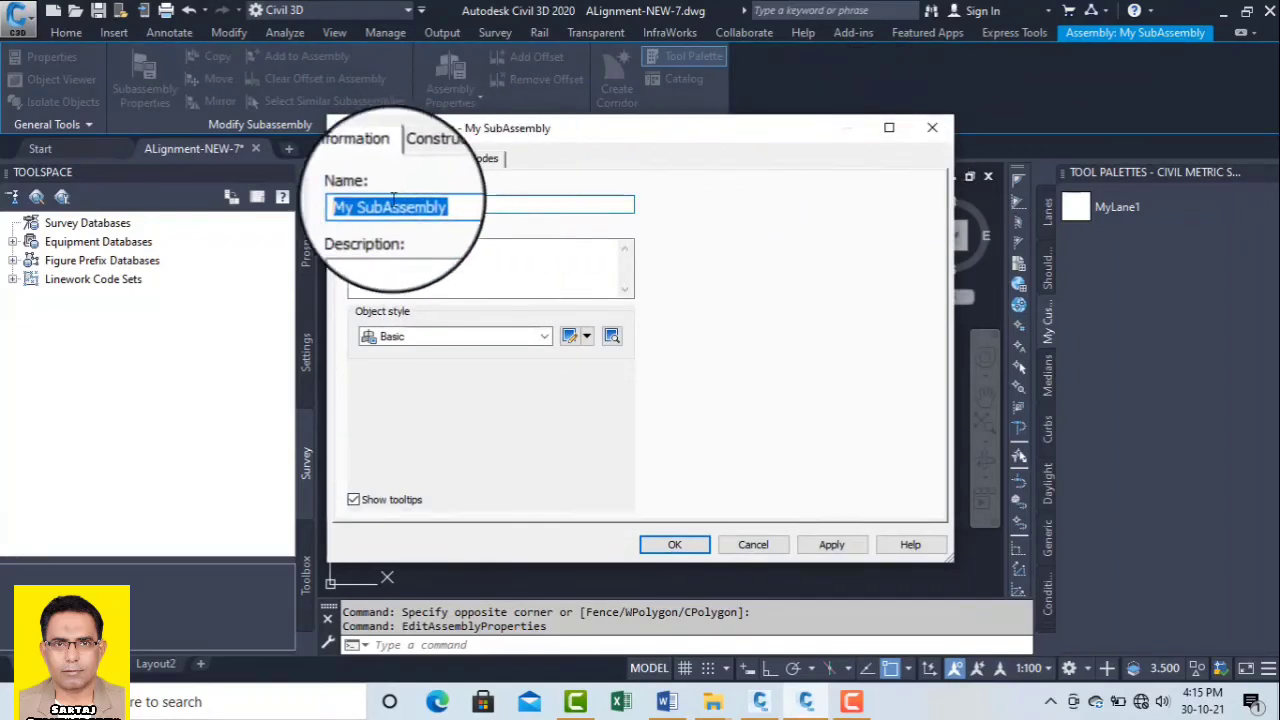
click(932, 127)
key(Escape)
key(Escape)
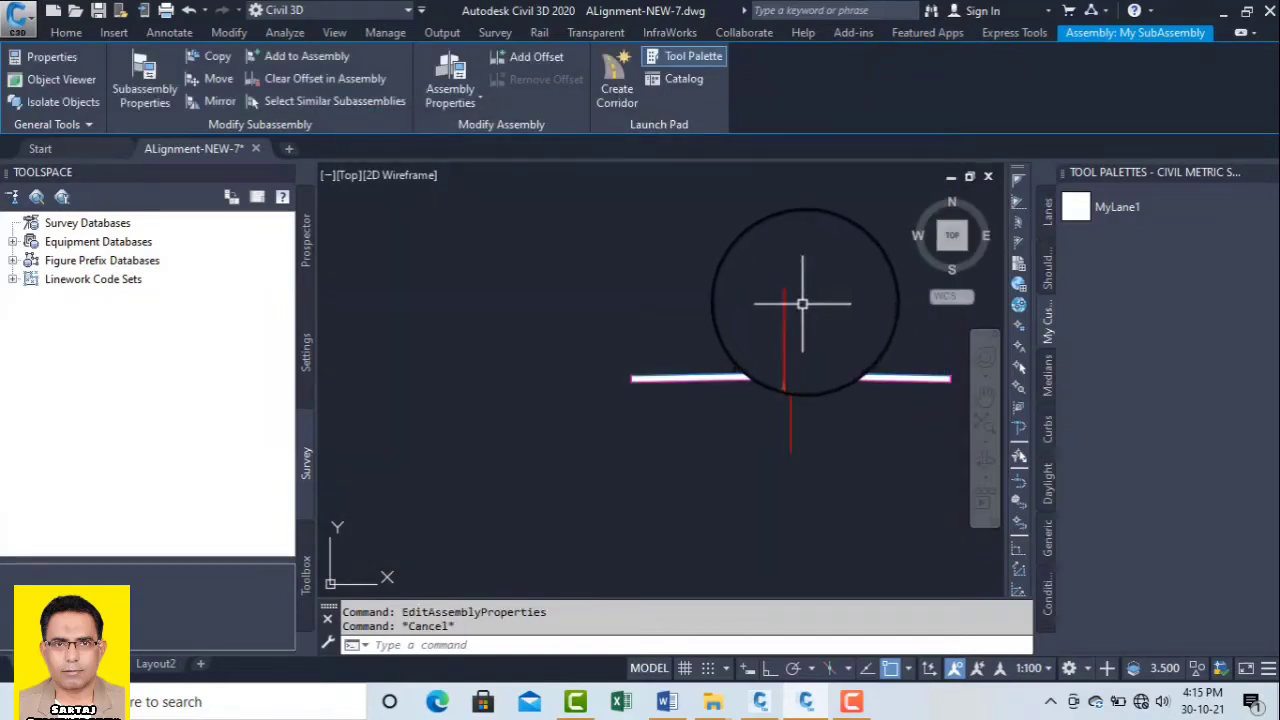
click(808, 298)
click(723, 277)
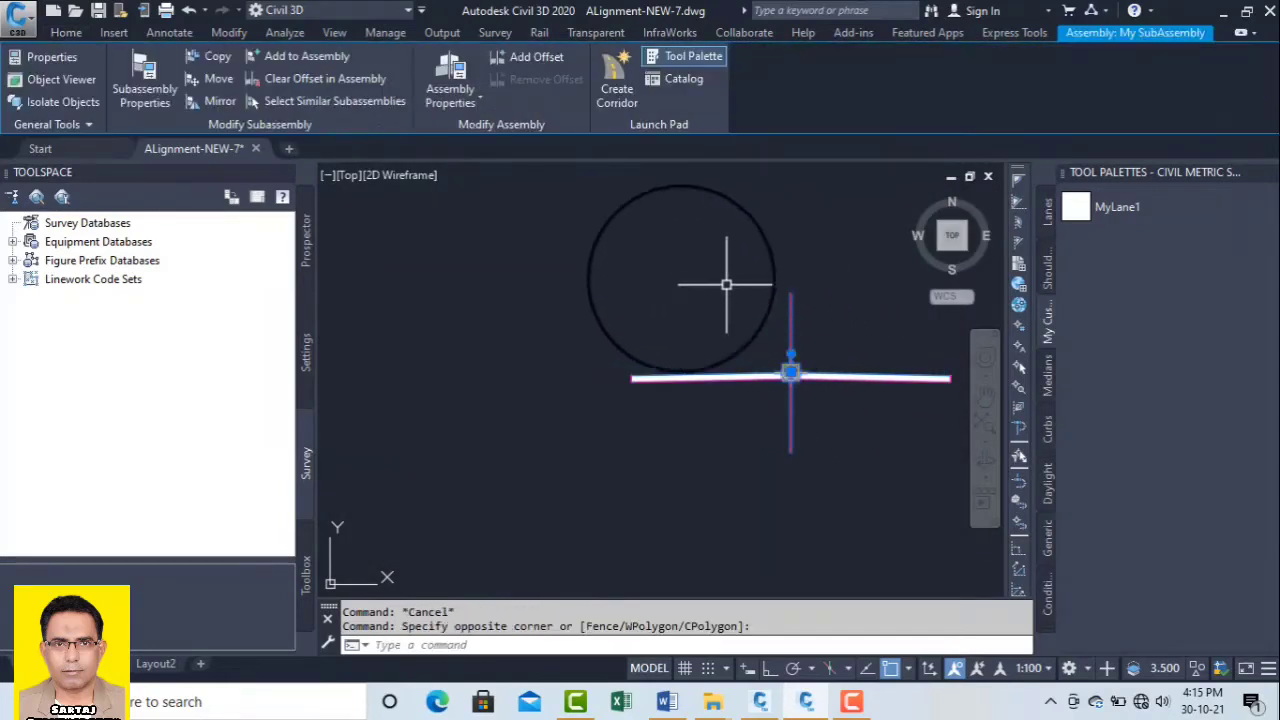
click(151, 92)
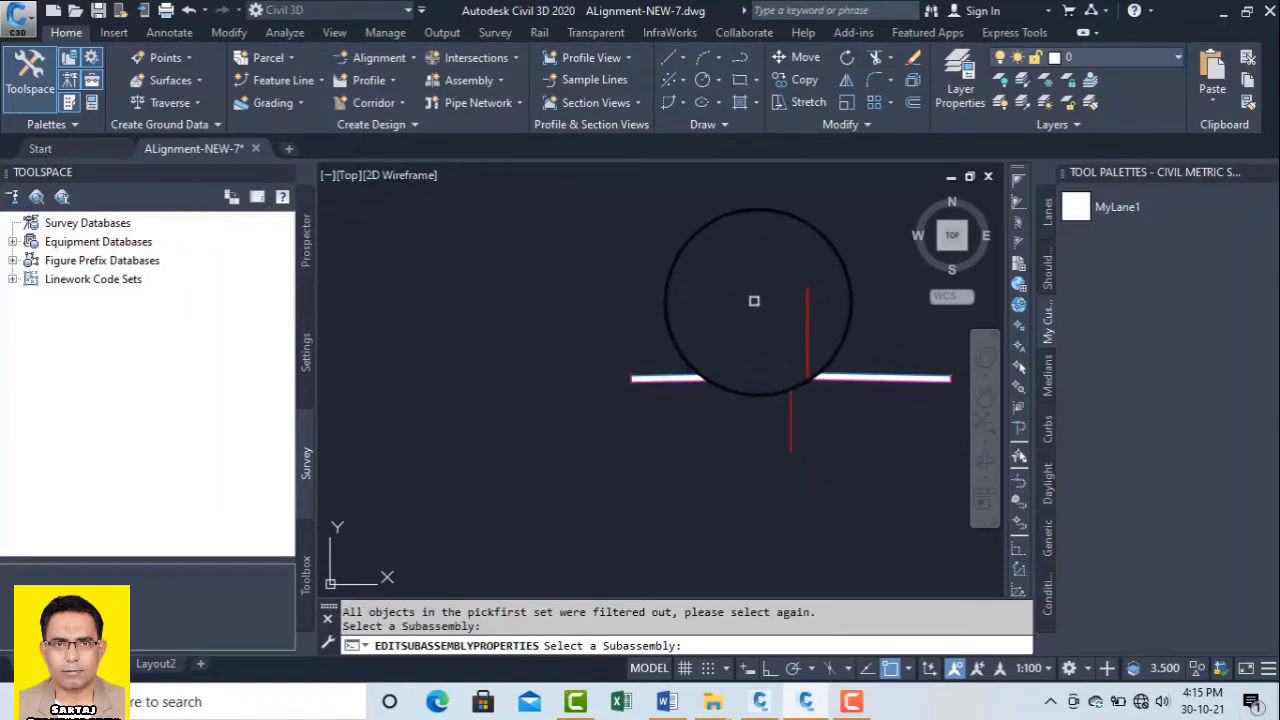
key(Escape)
- Review the construction and general information in the My SubAssembly assembly properties and accept them
click(790, 303)
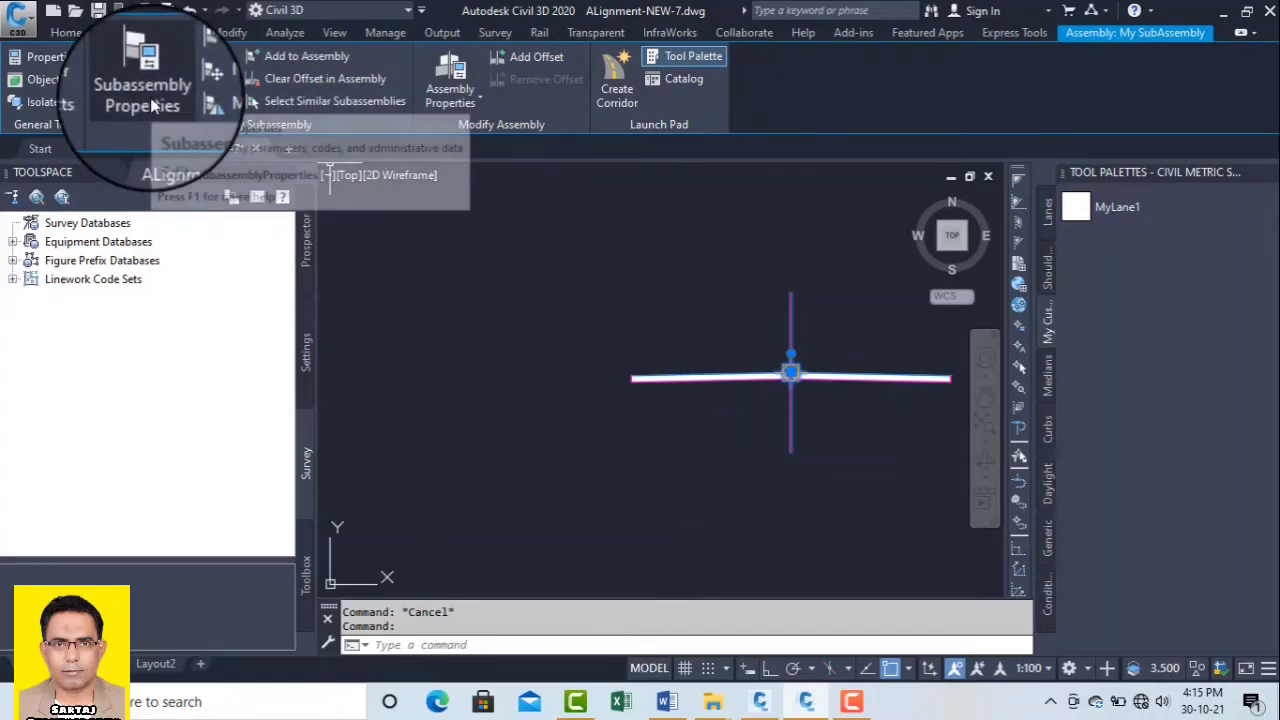
right_click(570, 268)
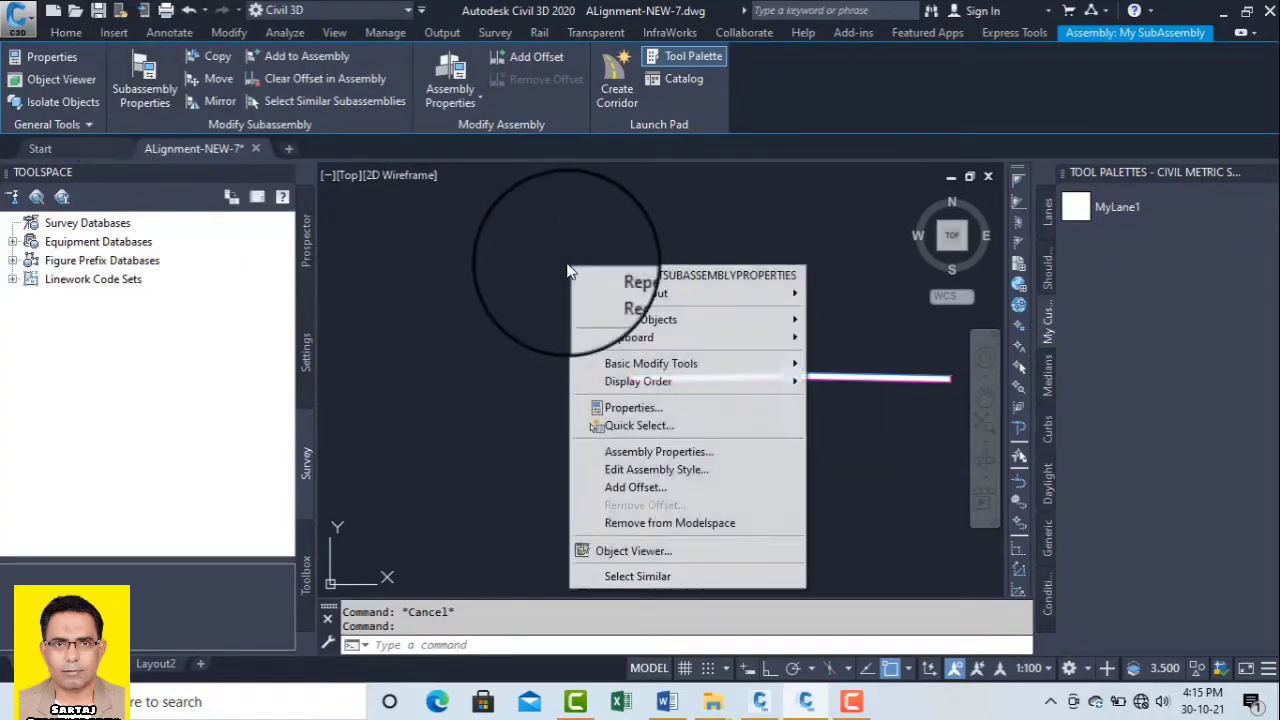
click(721, 452)
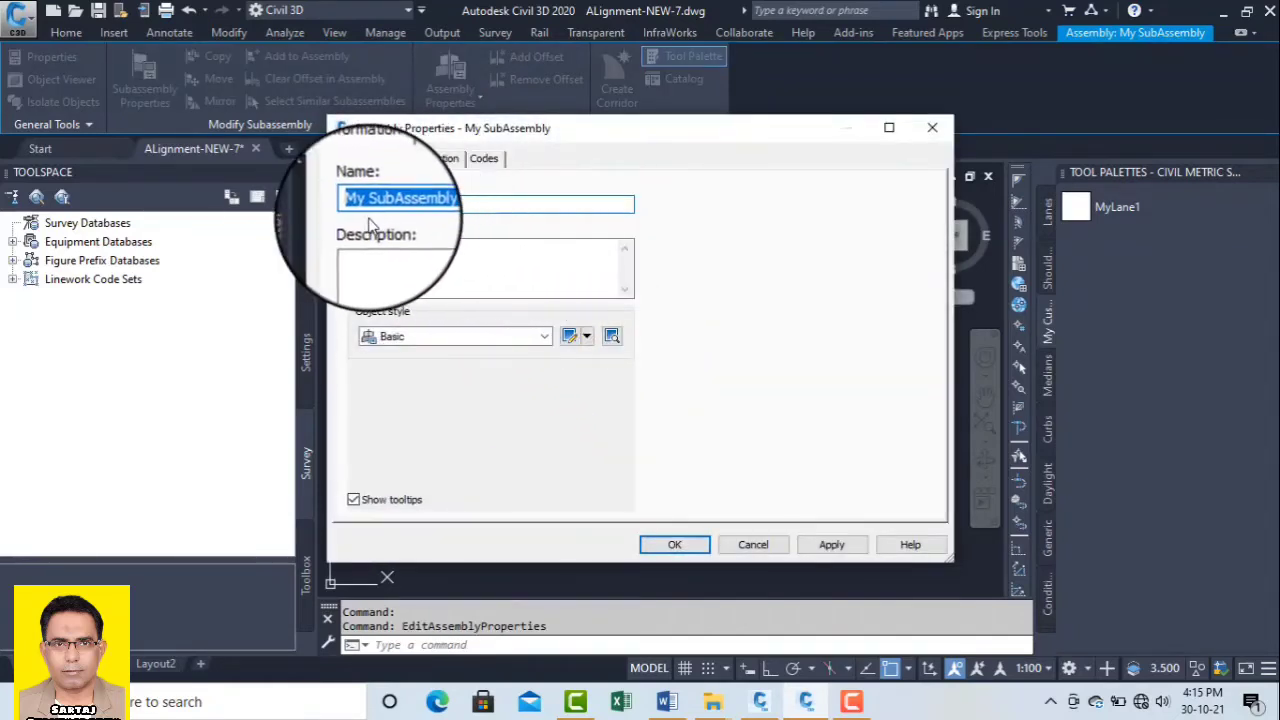
click(425, 158)
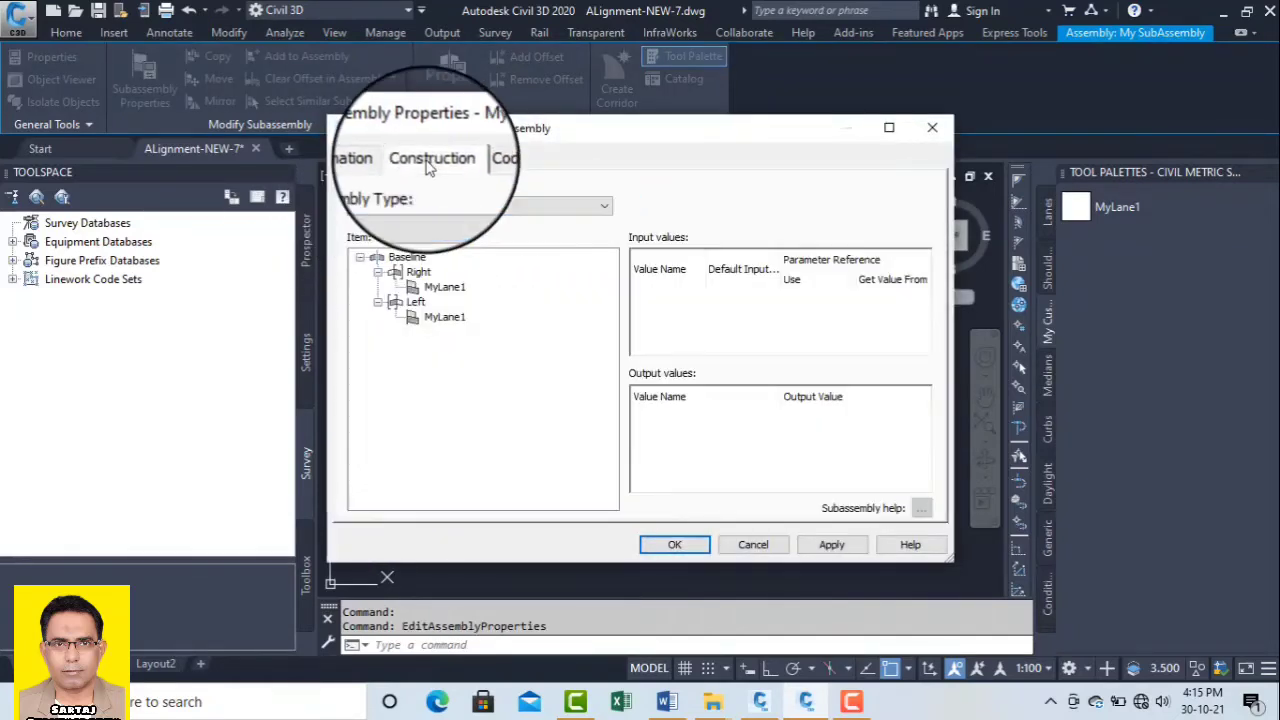
click(364, 160)
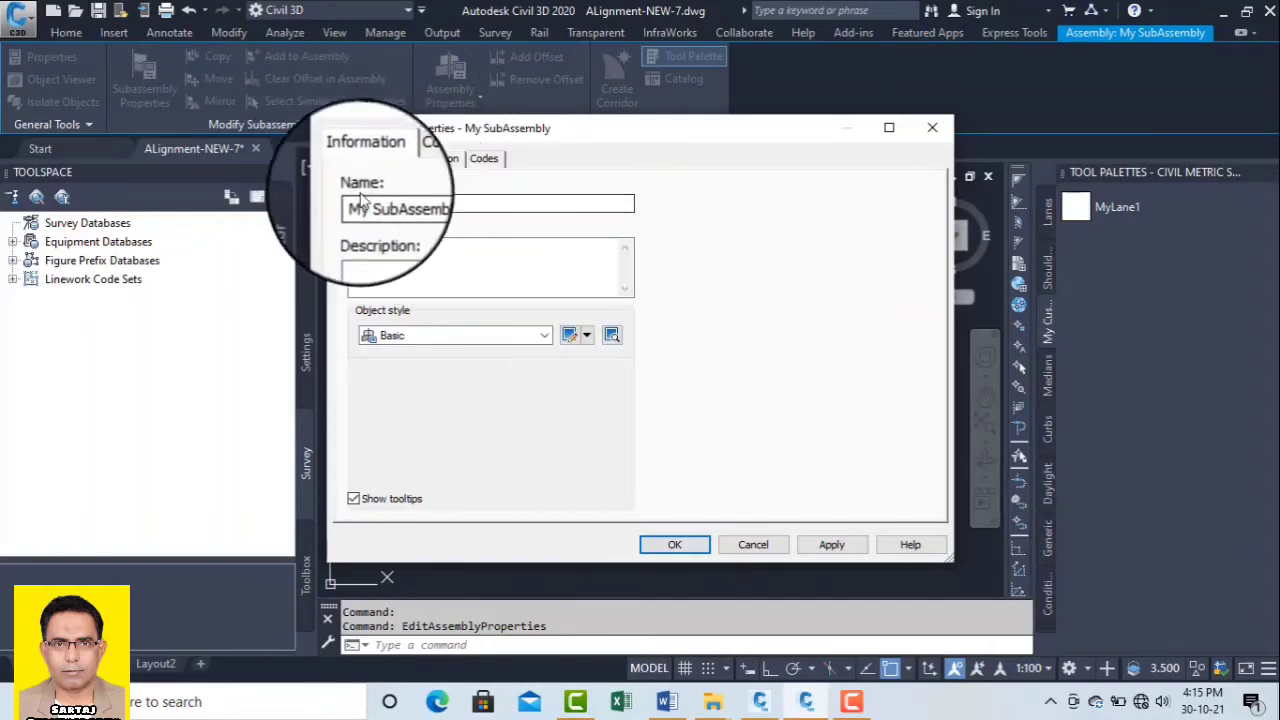
click(836, 546)
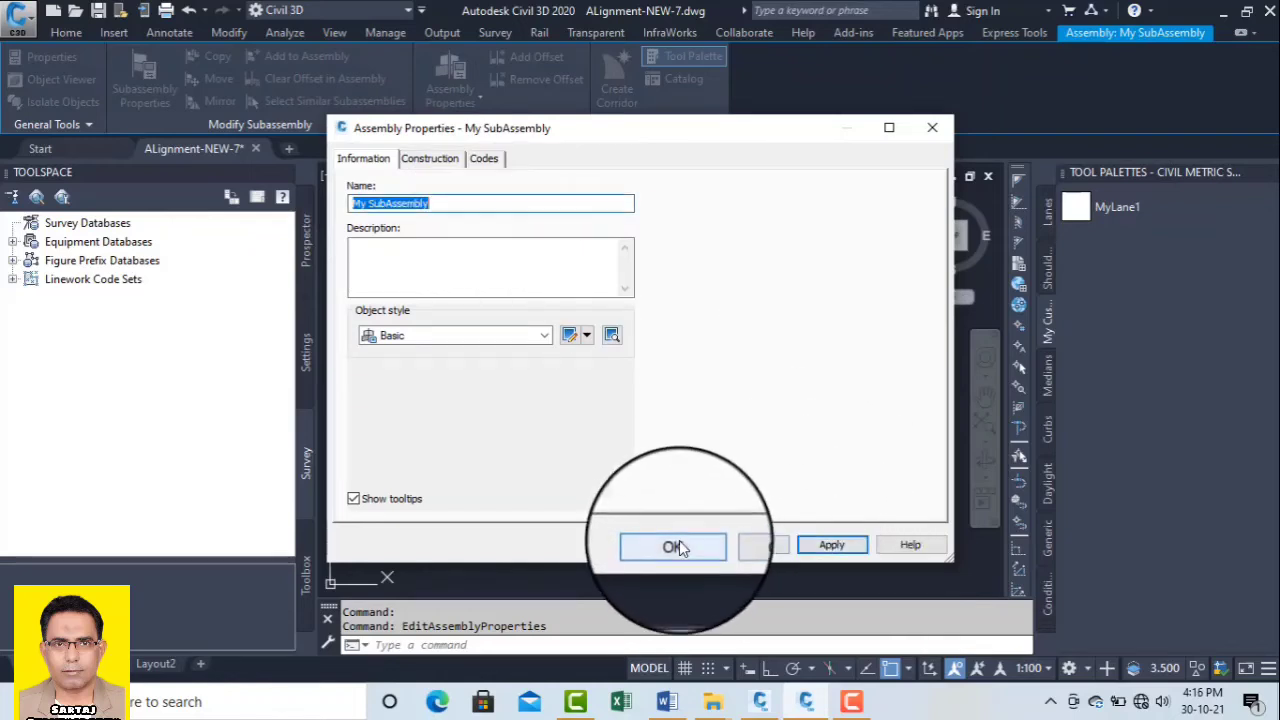
click(677, 544)
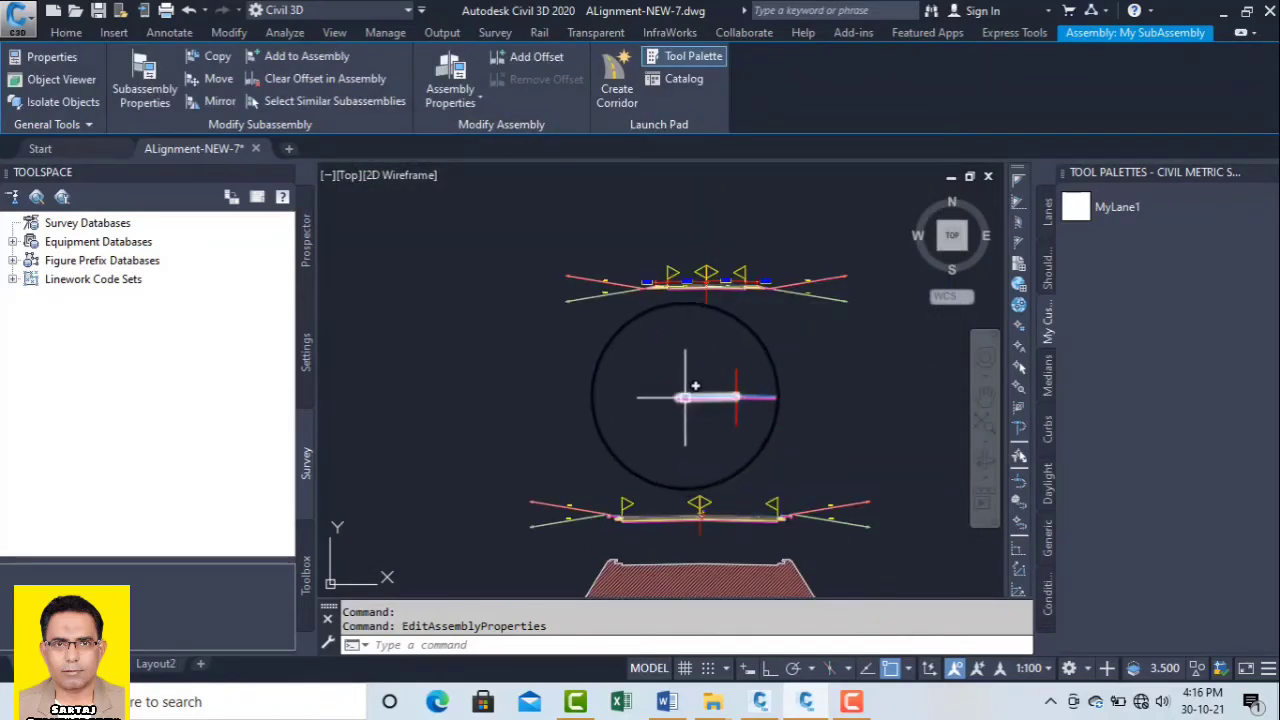
- Select the existing corridor along the alignment and open its Corridor Properties
key(Escape)
key(Escape)
scroll(694, 394, down, 4)
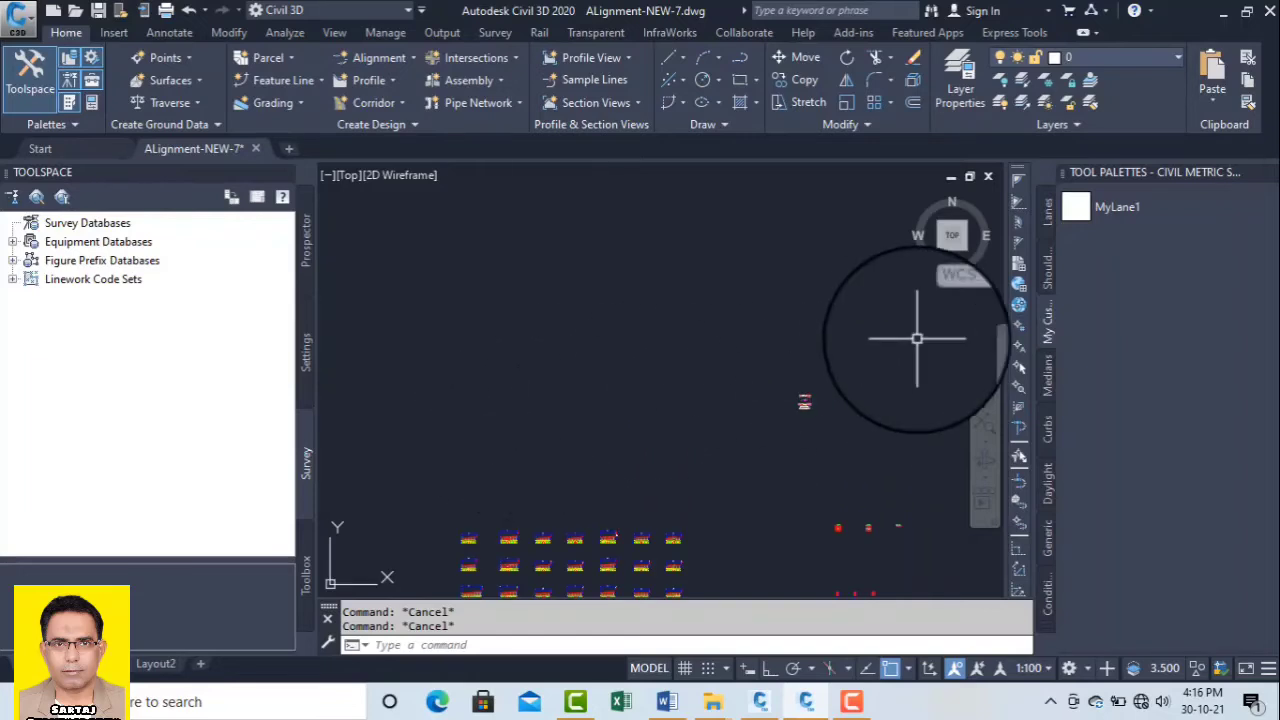
scroll(917, 337, down, 2)
middle_drag(430, 412, 766, 369)
scroll(633, 395, up, 6)
scroll(688, 396, up, 9)
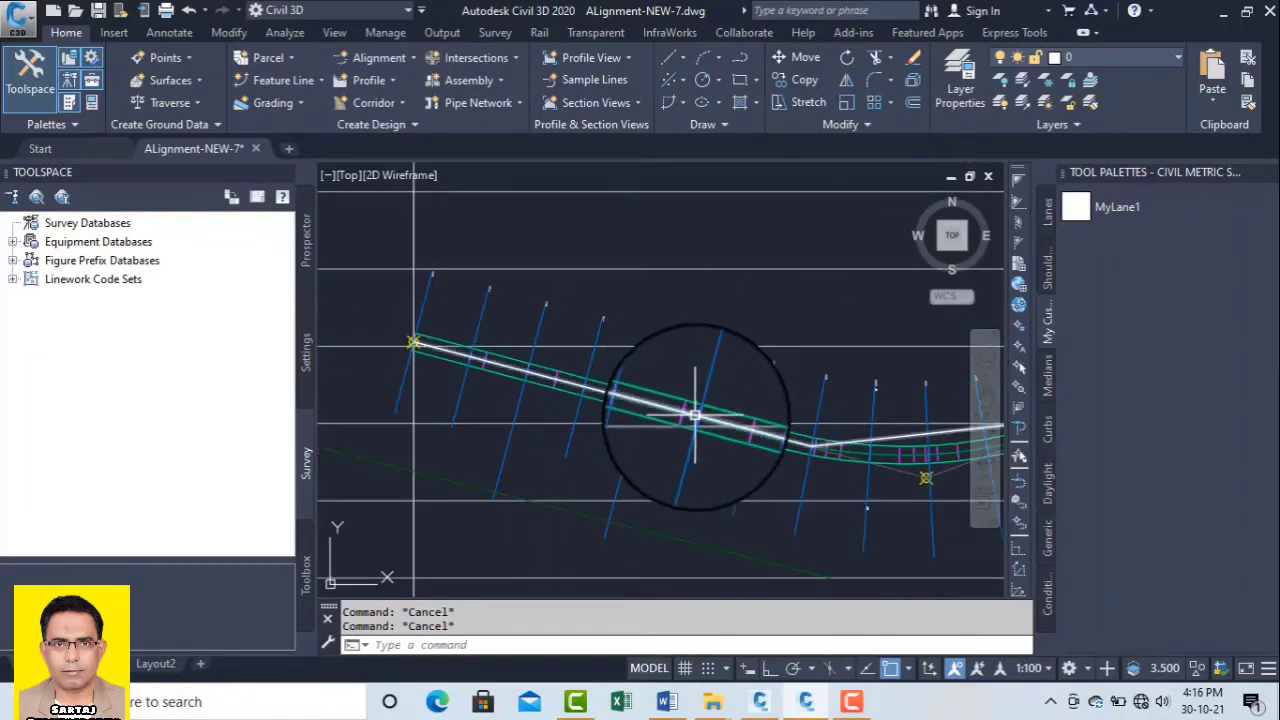
middle_drag(791, 432, 336, 375)
scroll(760, 507, up, 4)
scroll(737, 510, up, 4)
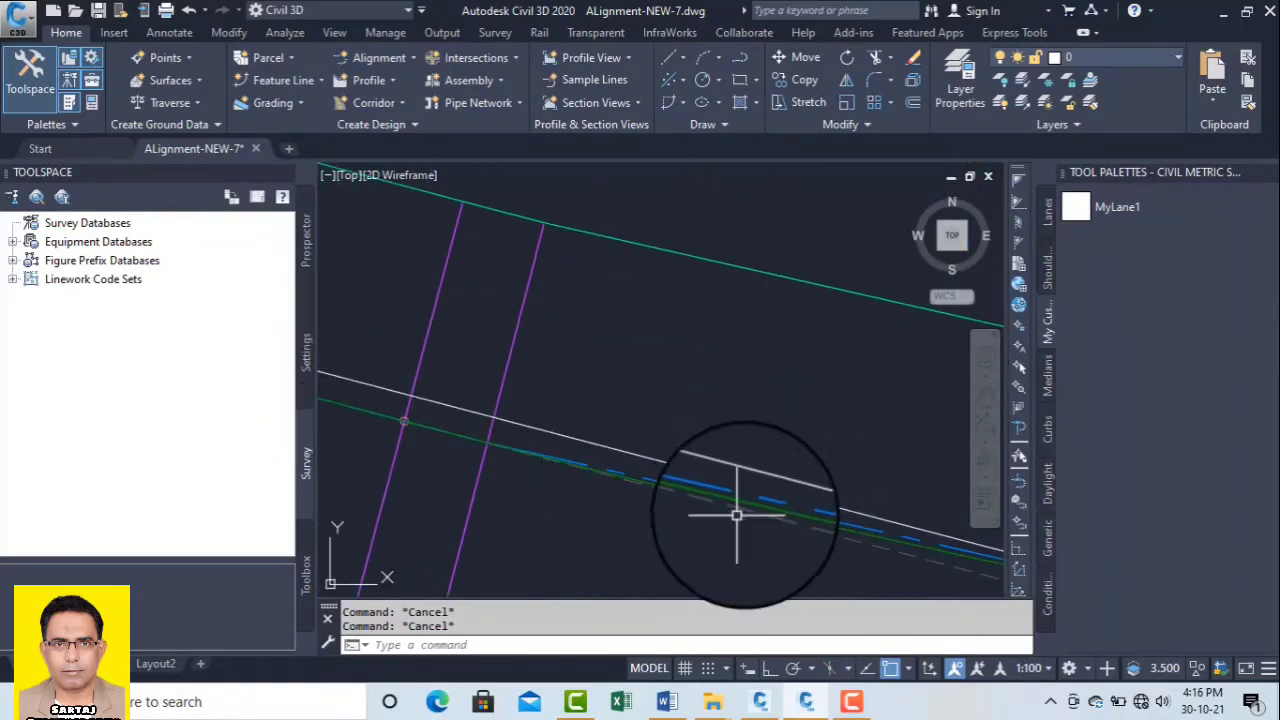
click(771, 499)
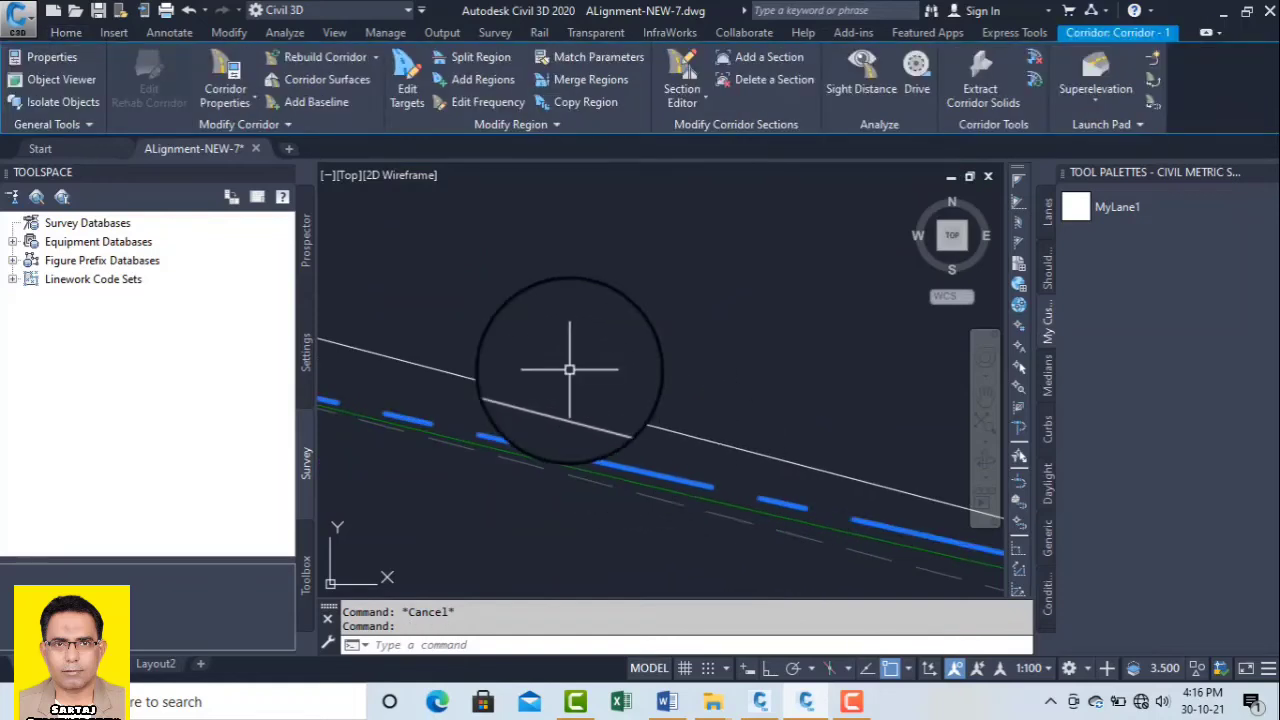
scroll(569, 365, down, 8)
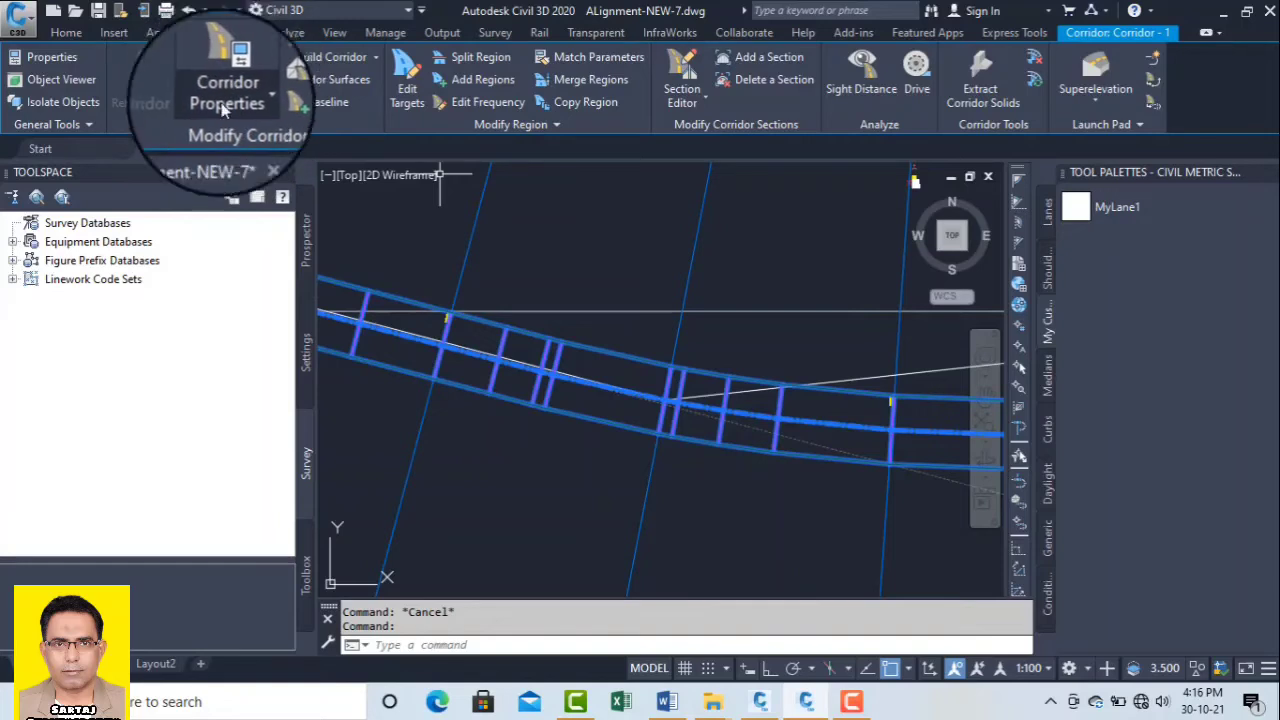
right_click(402, 216)
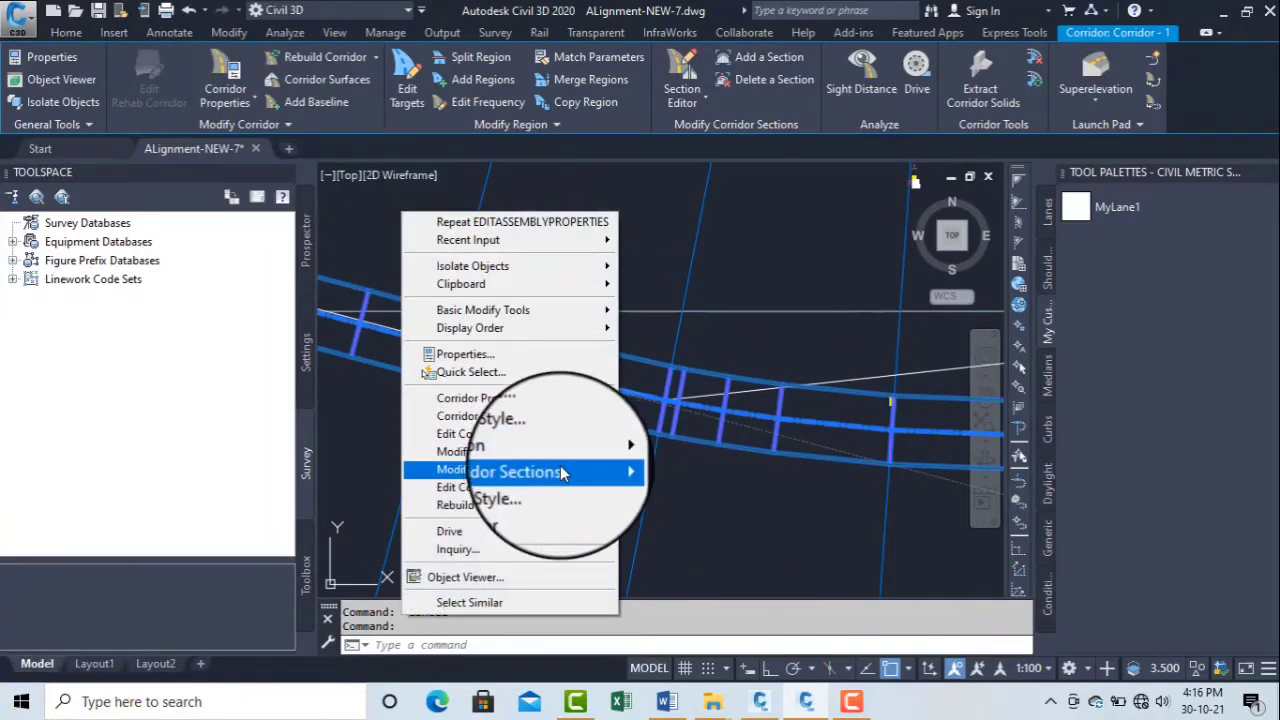
click(537, 397)
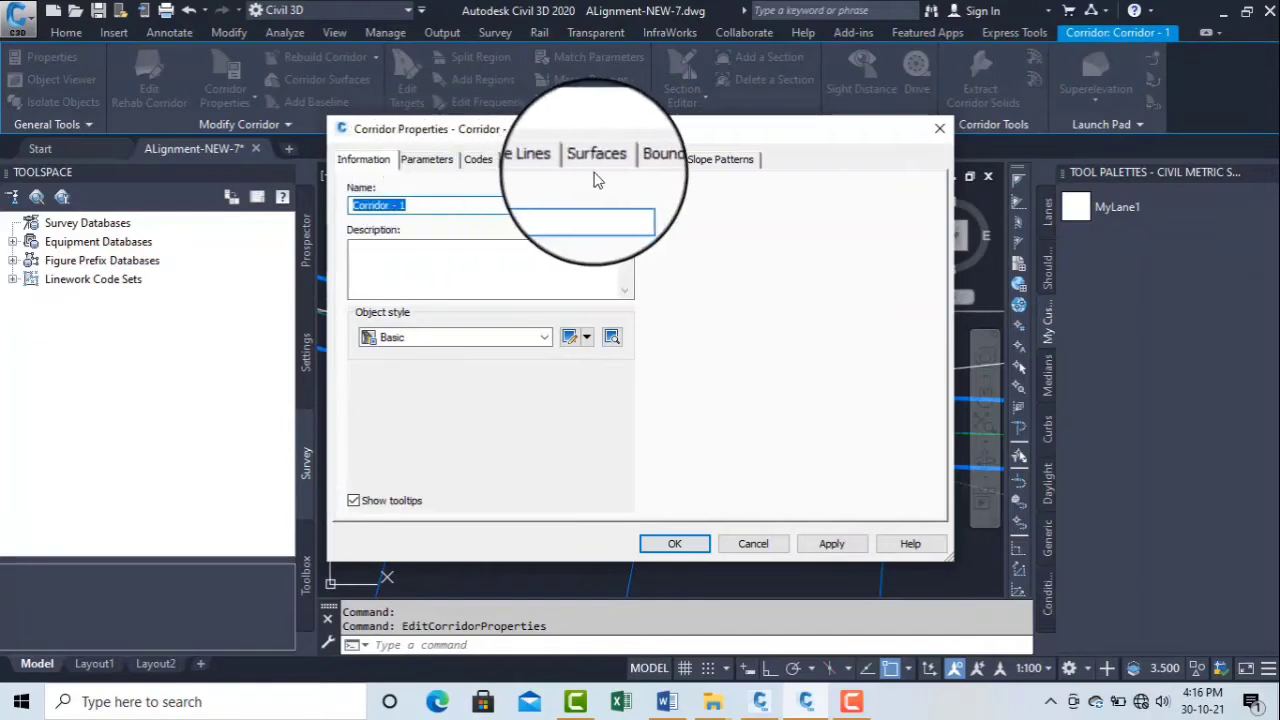
- Assign the My SubAssembly assembly to the corridor region under the ROAD-1 baseline
click(426, 160)
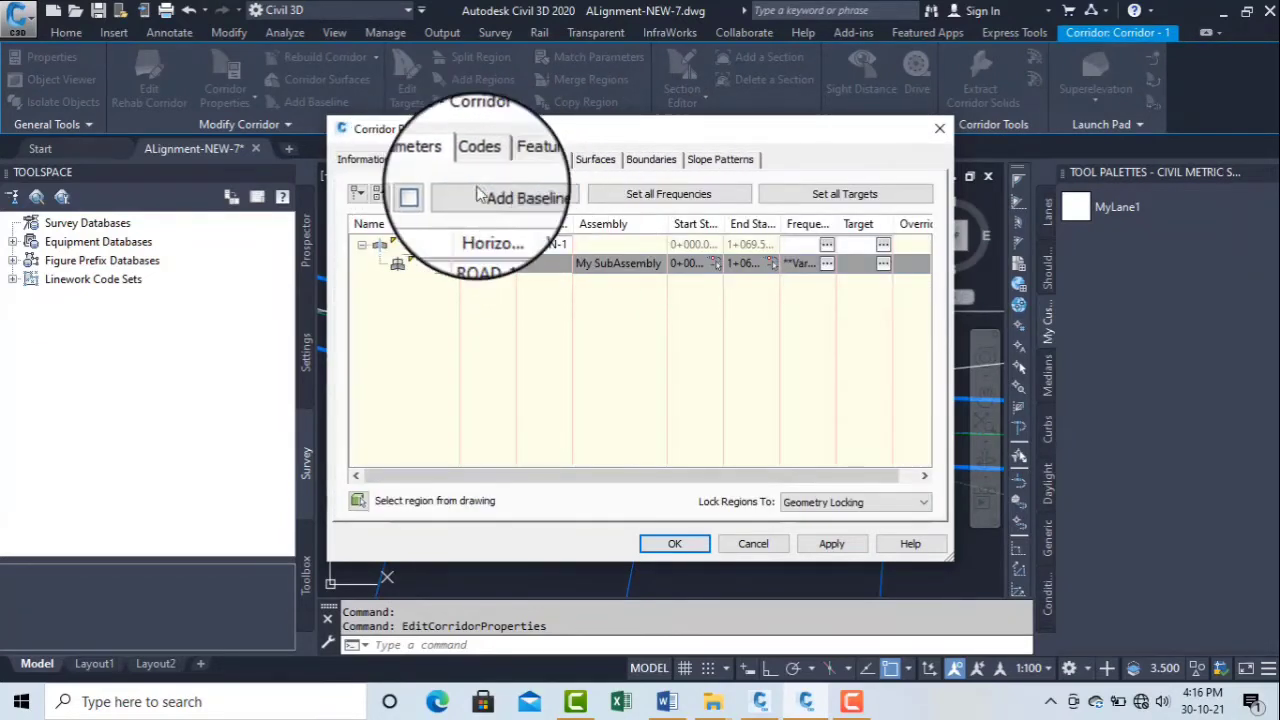
double_click(622, 264)
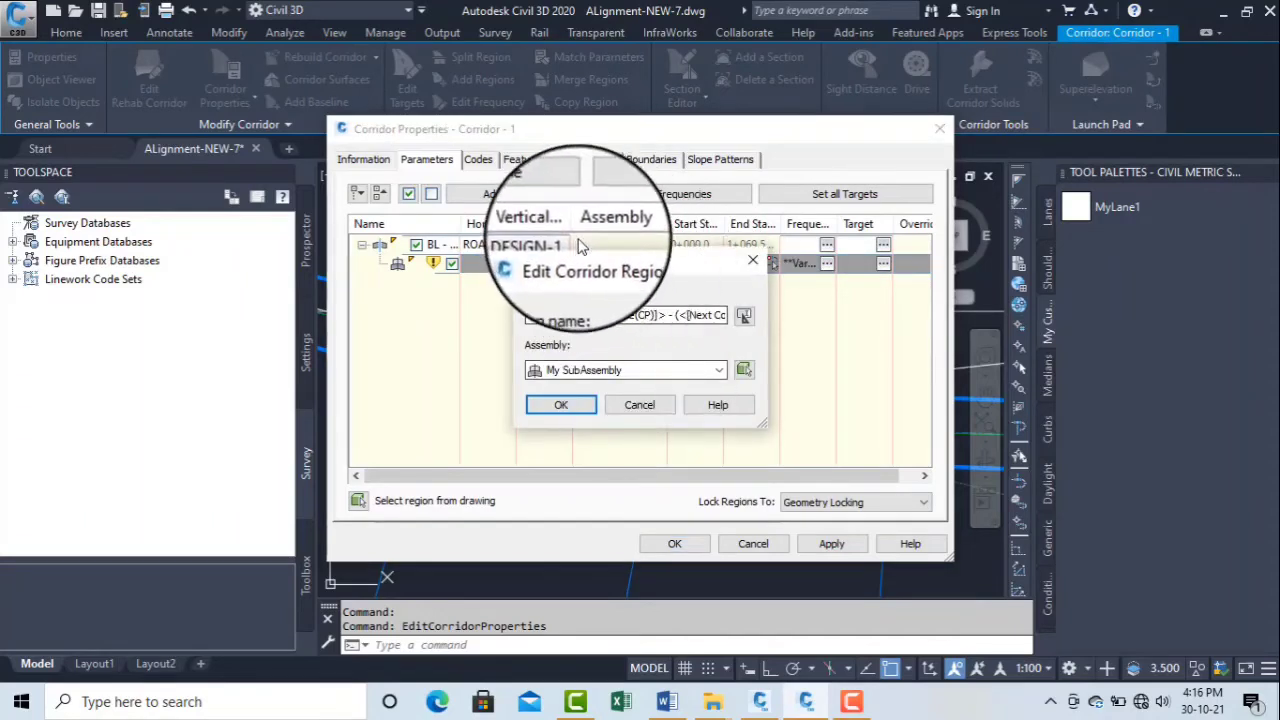
click(753, 260)
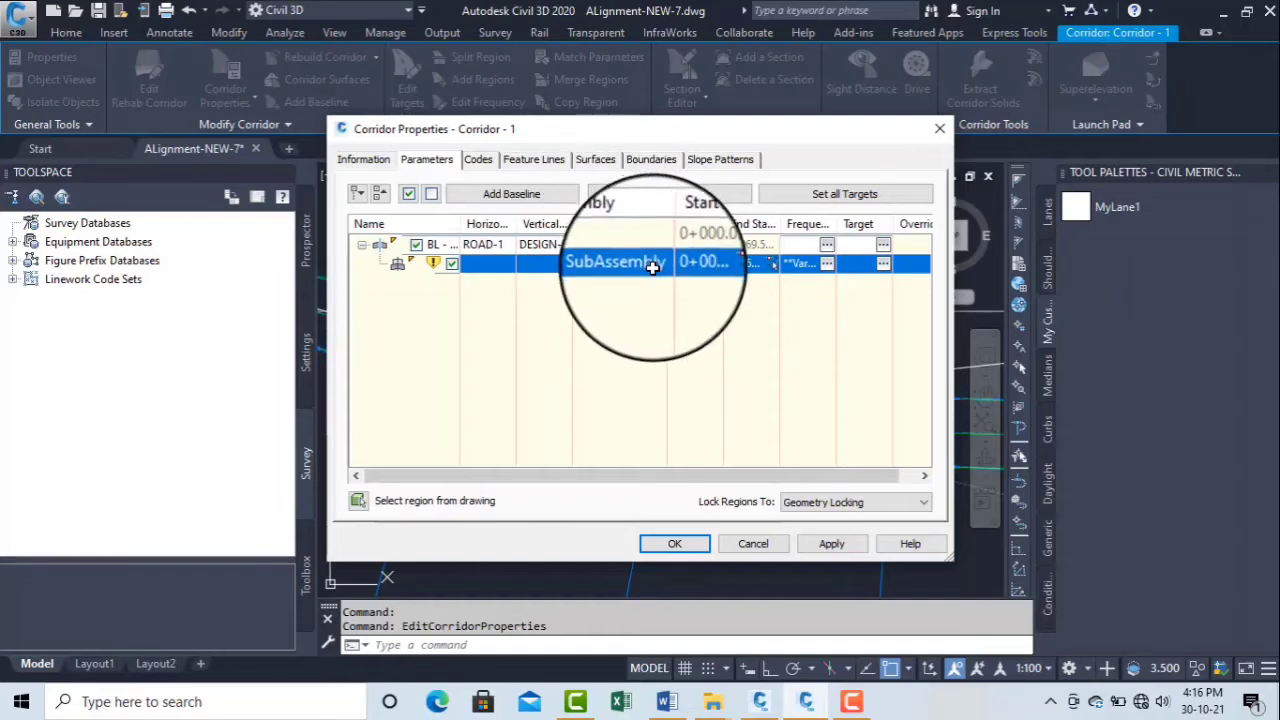
double_click(651, 265)
click(720, 372)
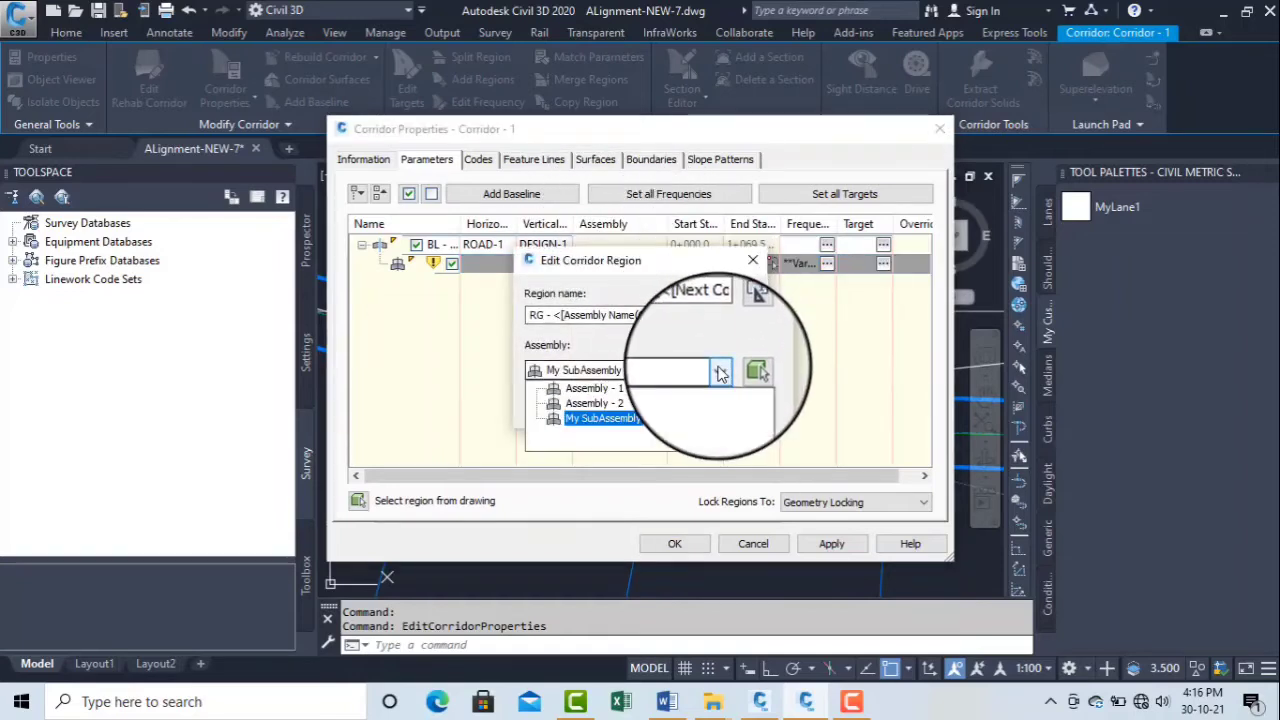
click(594, 420)
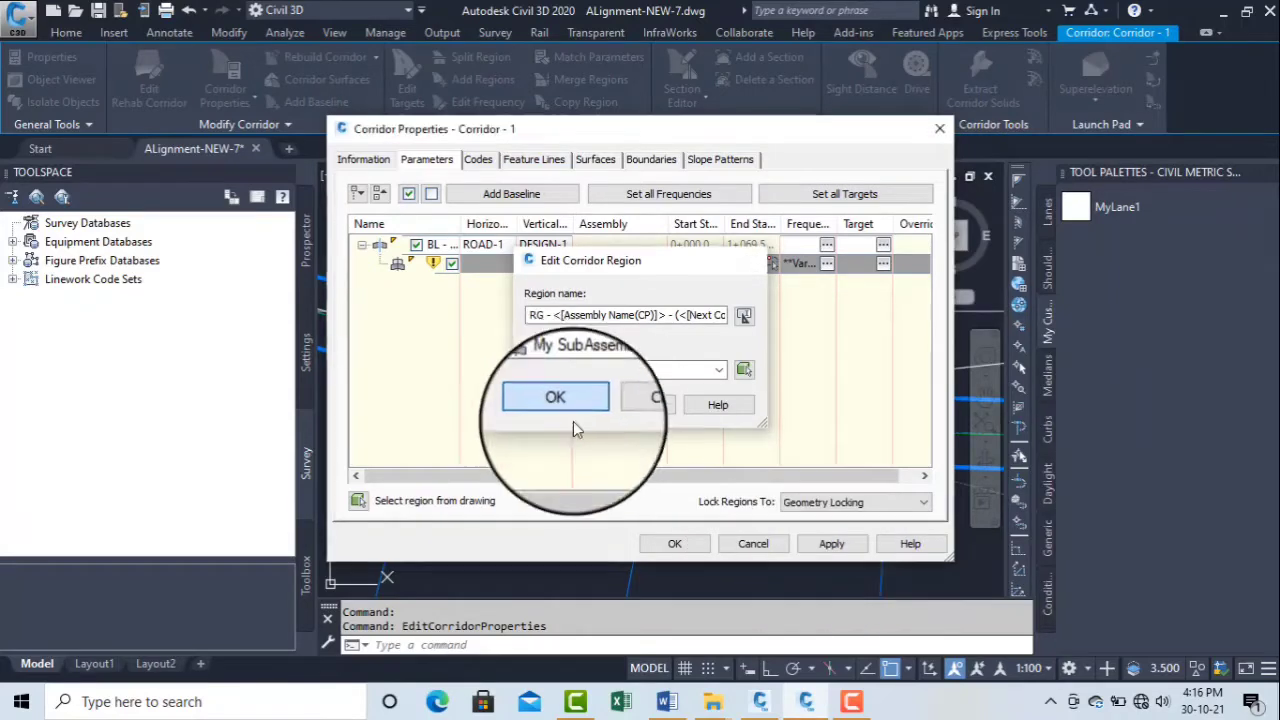
click(573, 410)
- Apply the corridor properties, rebuild the corridor, and close the properties and the event list
click(834, 543)
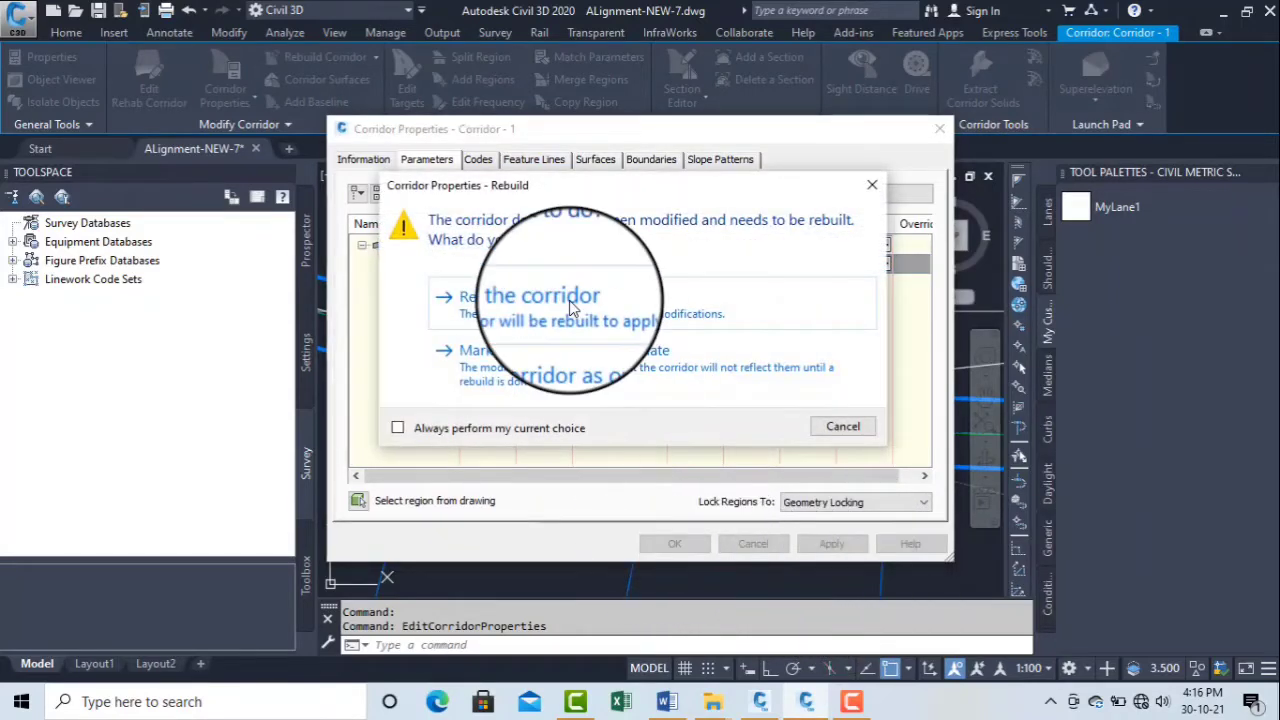
click(569, 300)
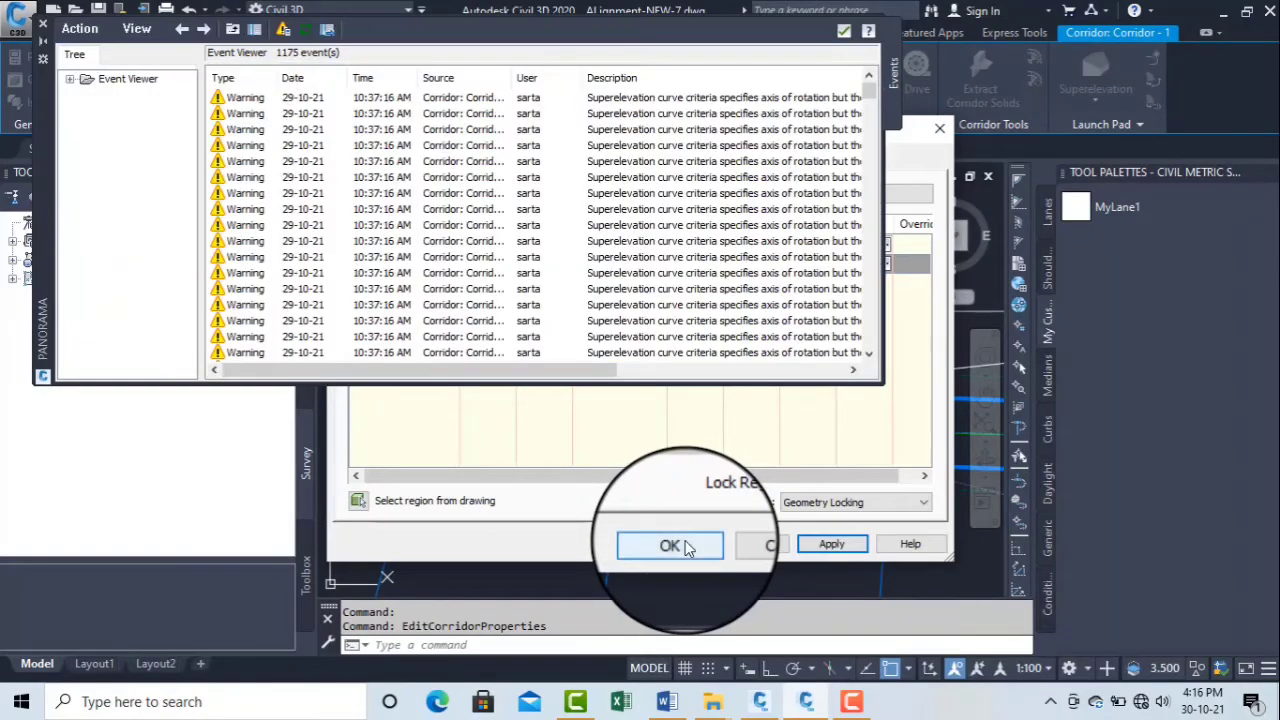
click(685, 545)
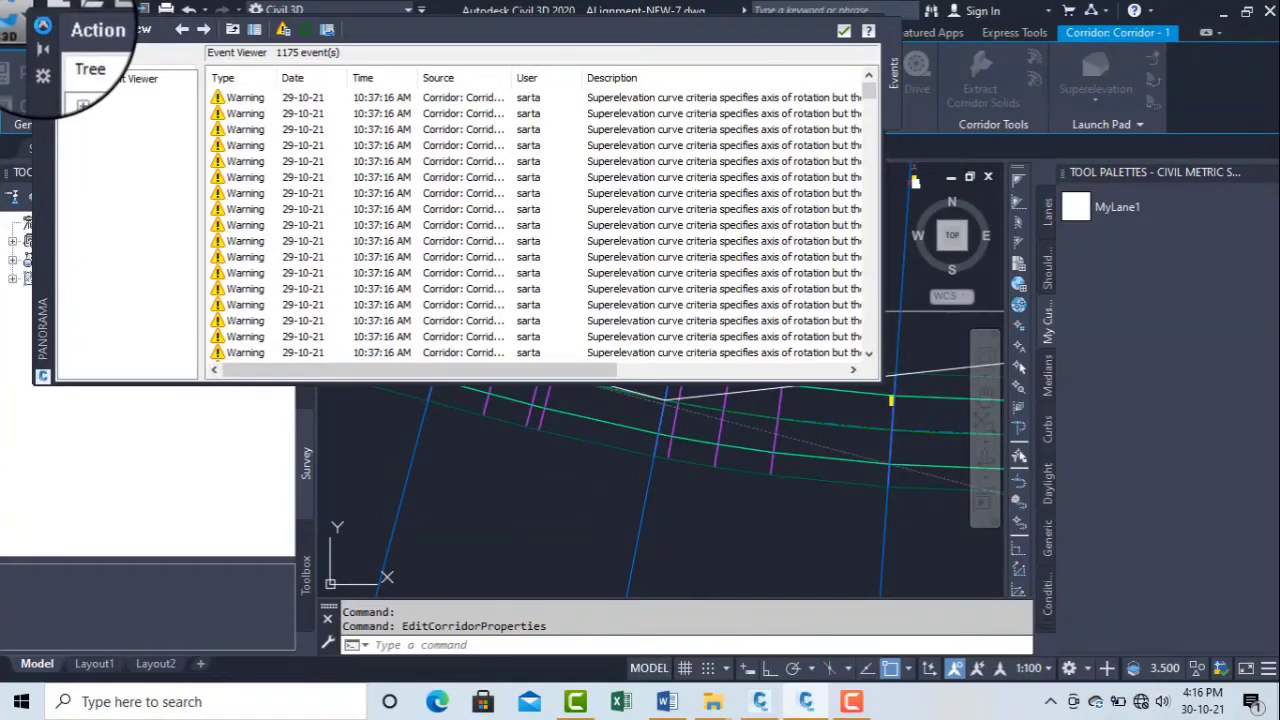
click(559, 462)
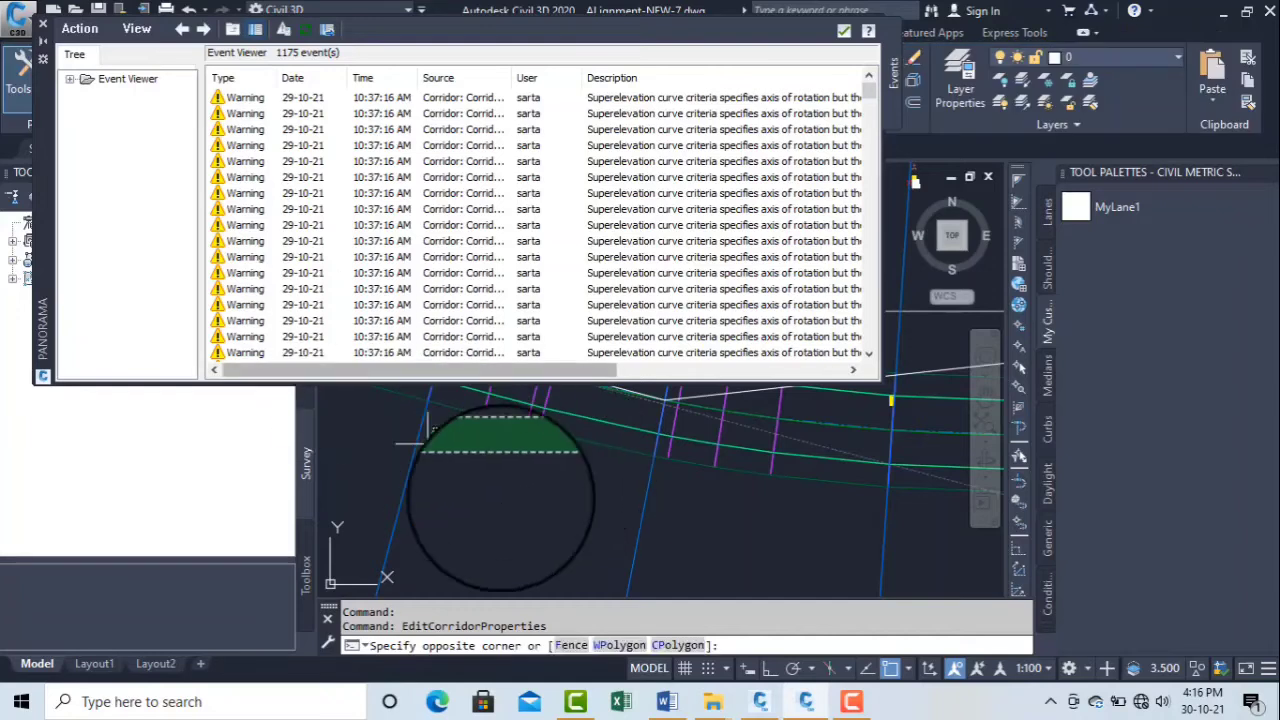
click(33, 10)
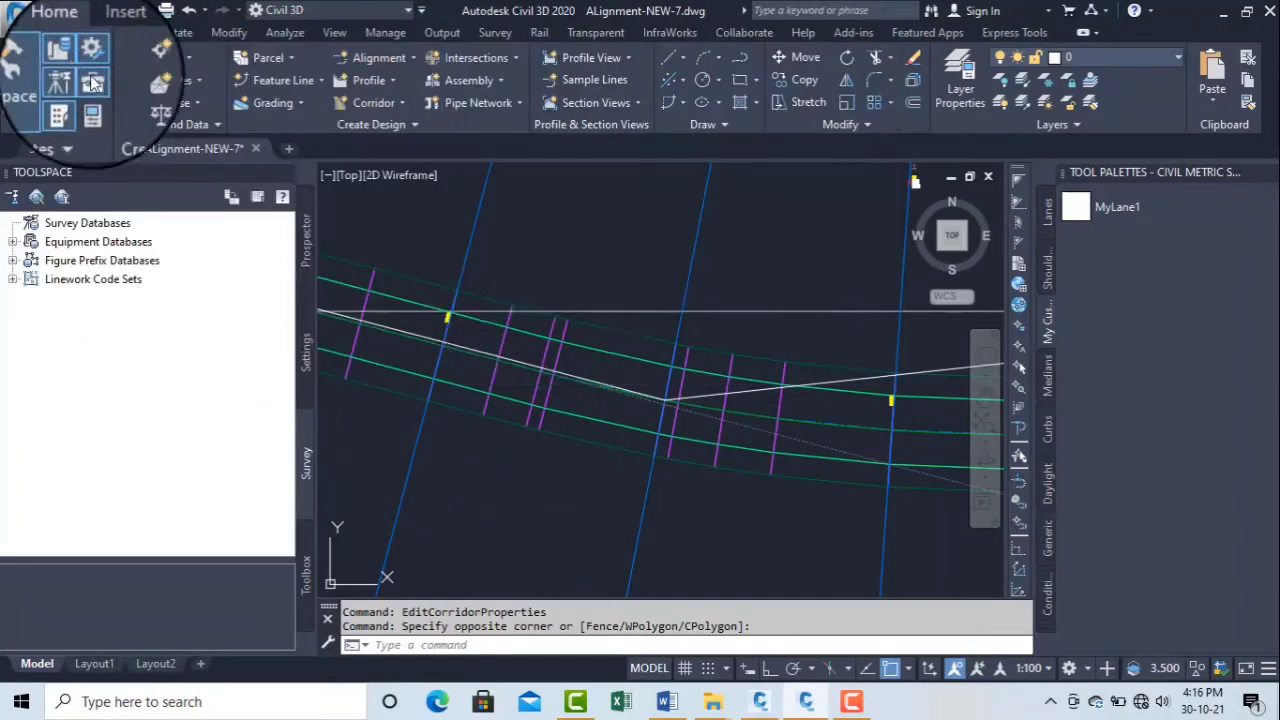
- Stretch the lower end of the 0.700 dimension in the cross-section view to the underside of the lane at the centreline
scroll(500, 330, down, 5)
scroll(500, 330, down, 3)
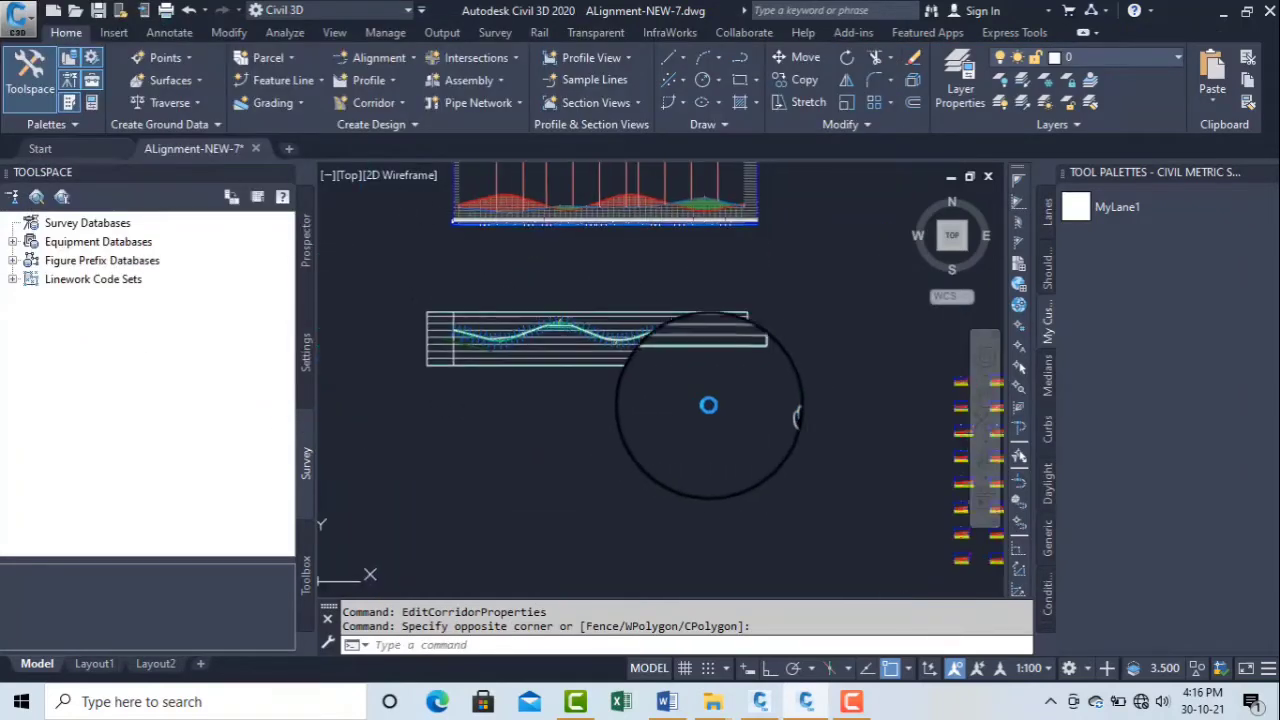
scroll(709, 400, up, 5)
scroll(807, 405, up, 5)
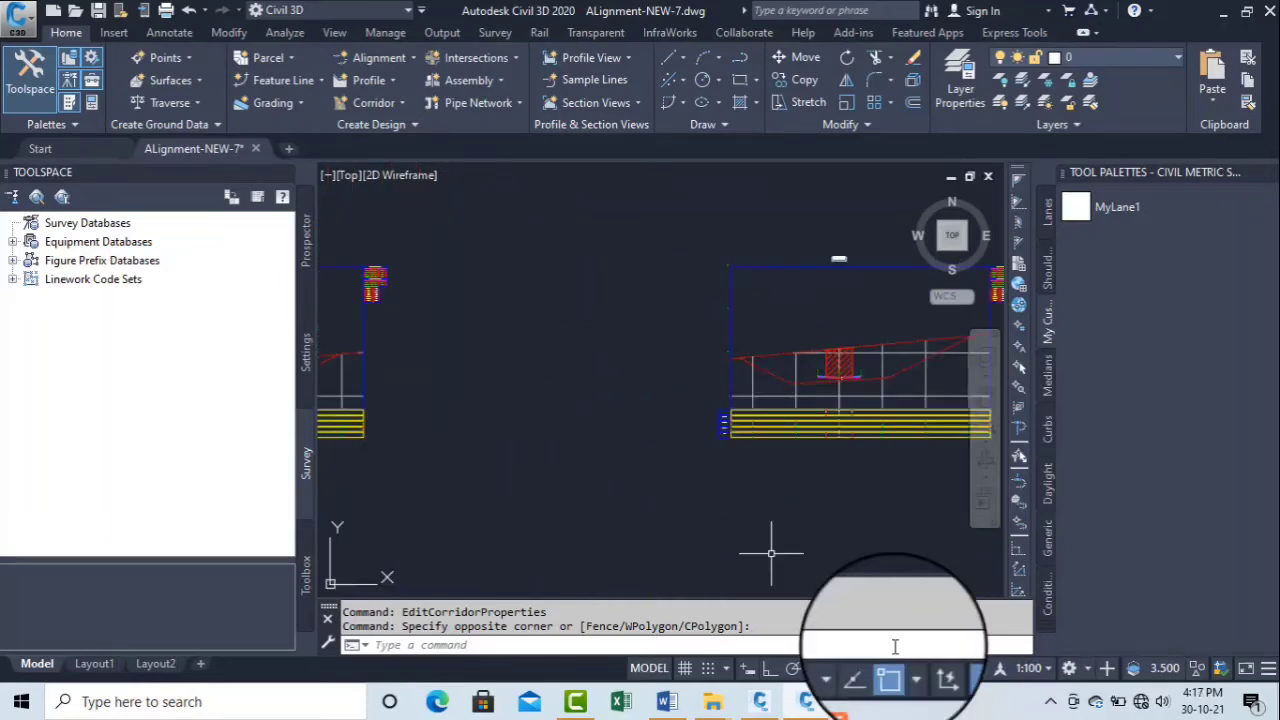
scroll(709, 486, down, 5)
scroll(577, 414, up, 8)
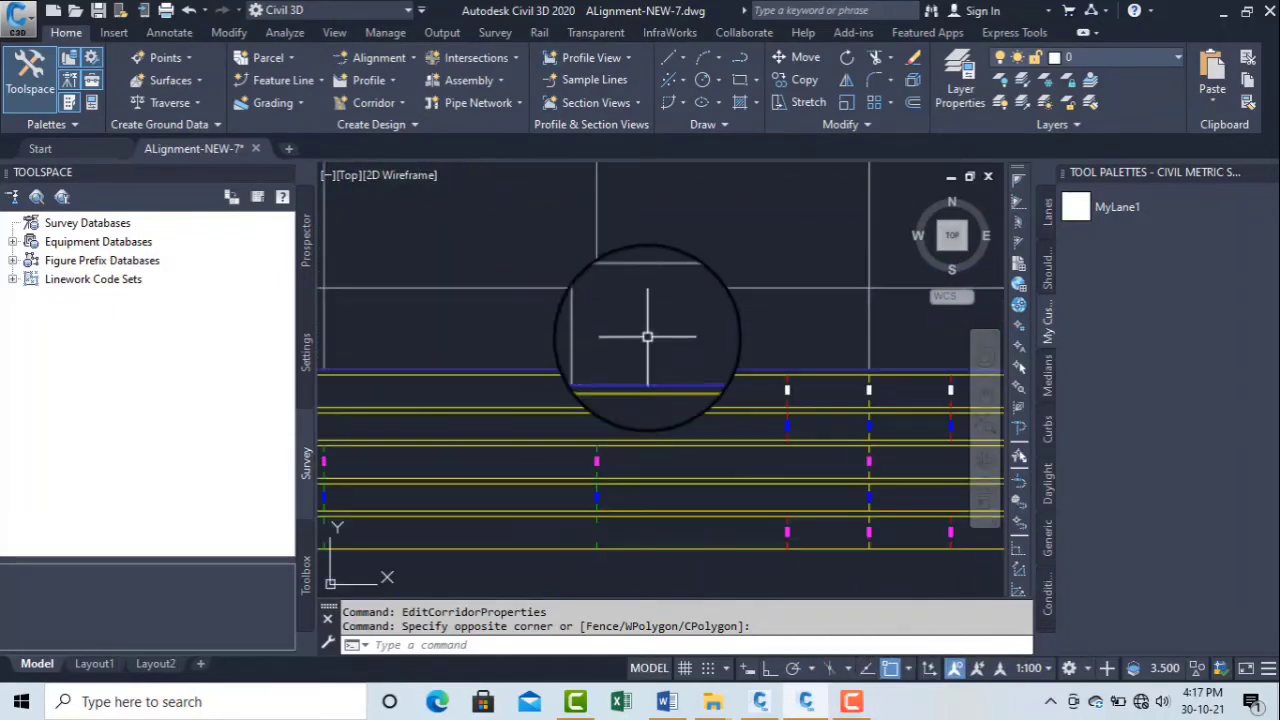
scroll(755, 385, down, 7)
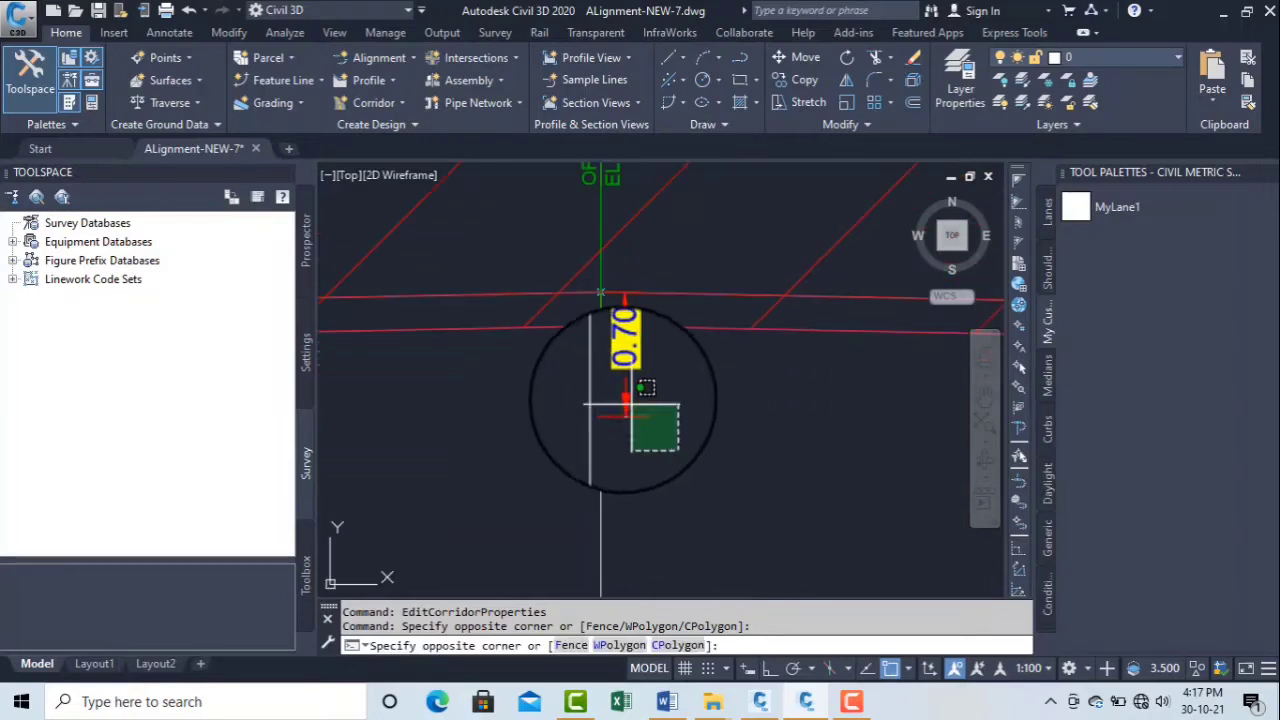
scroll(617, 393, up, 3)
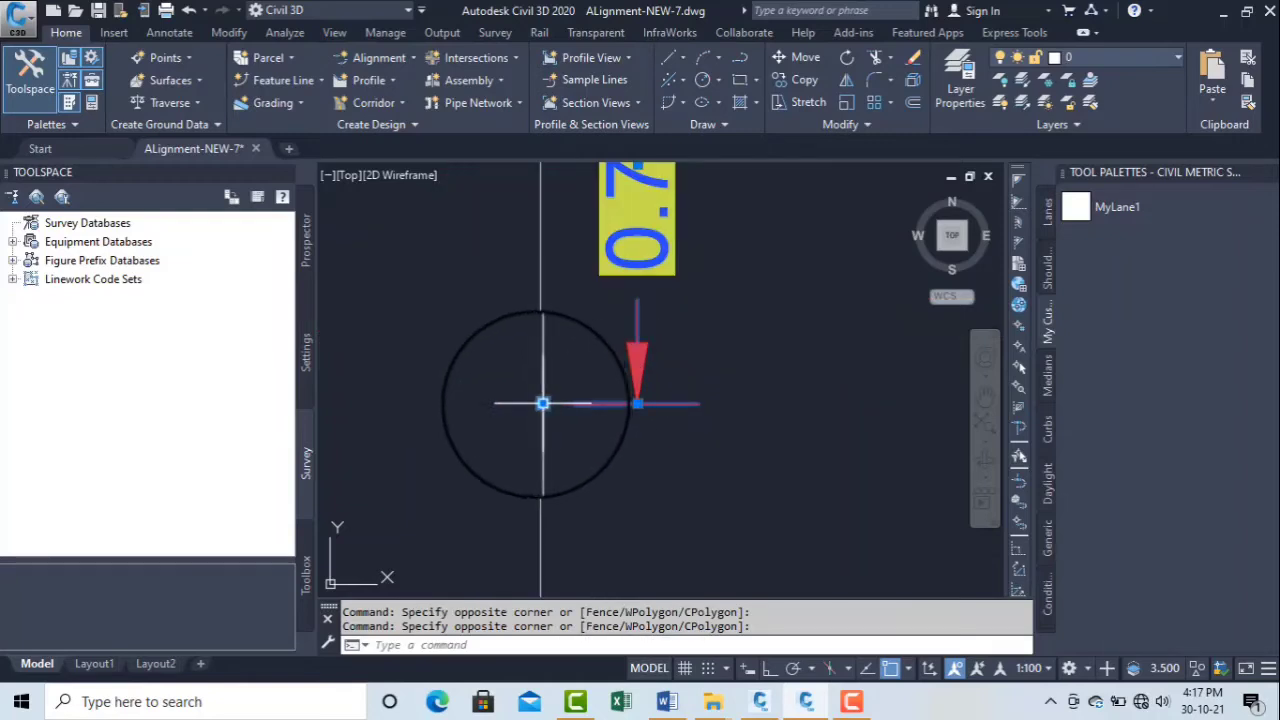
click(543, 403)
middle_drag(543, 403, 621, 665)
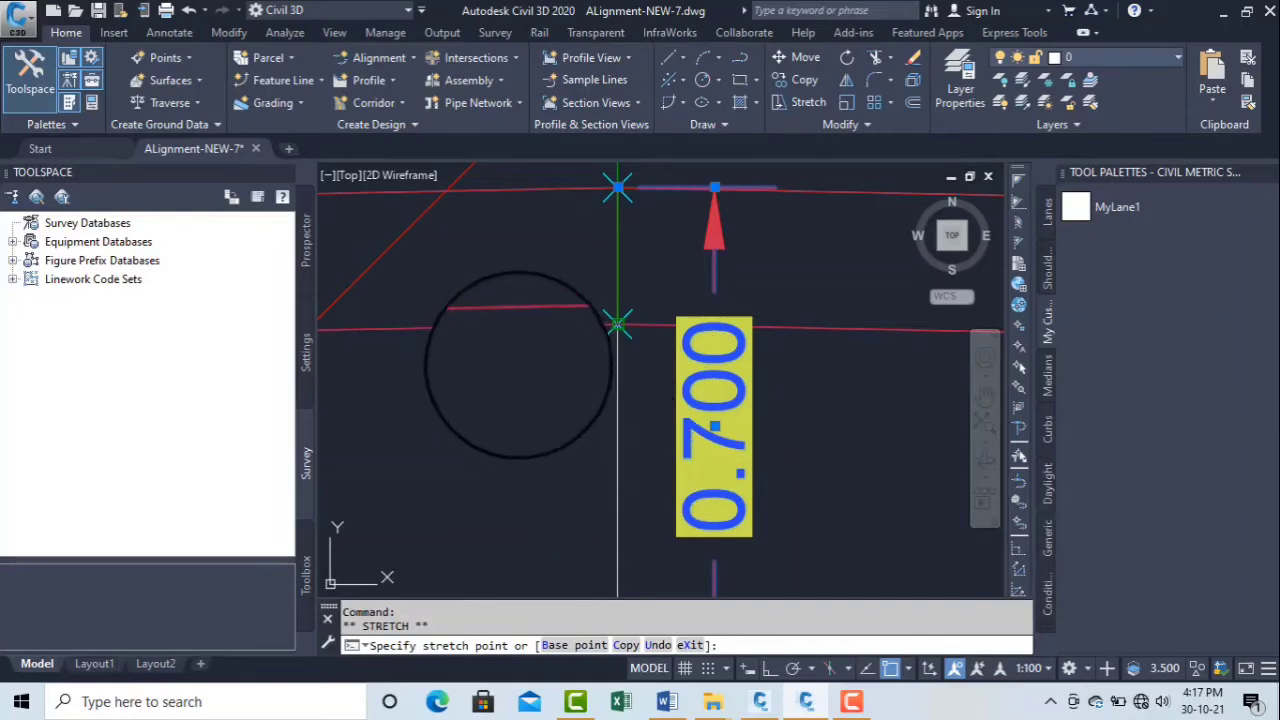
key(Escape)
scroll(695, 375, down, 1)
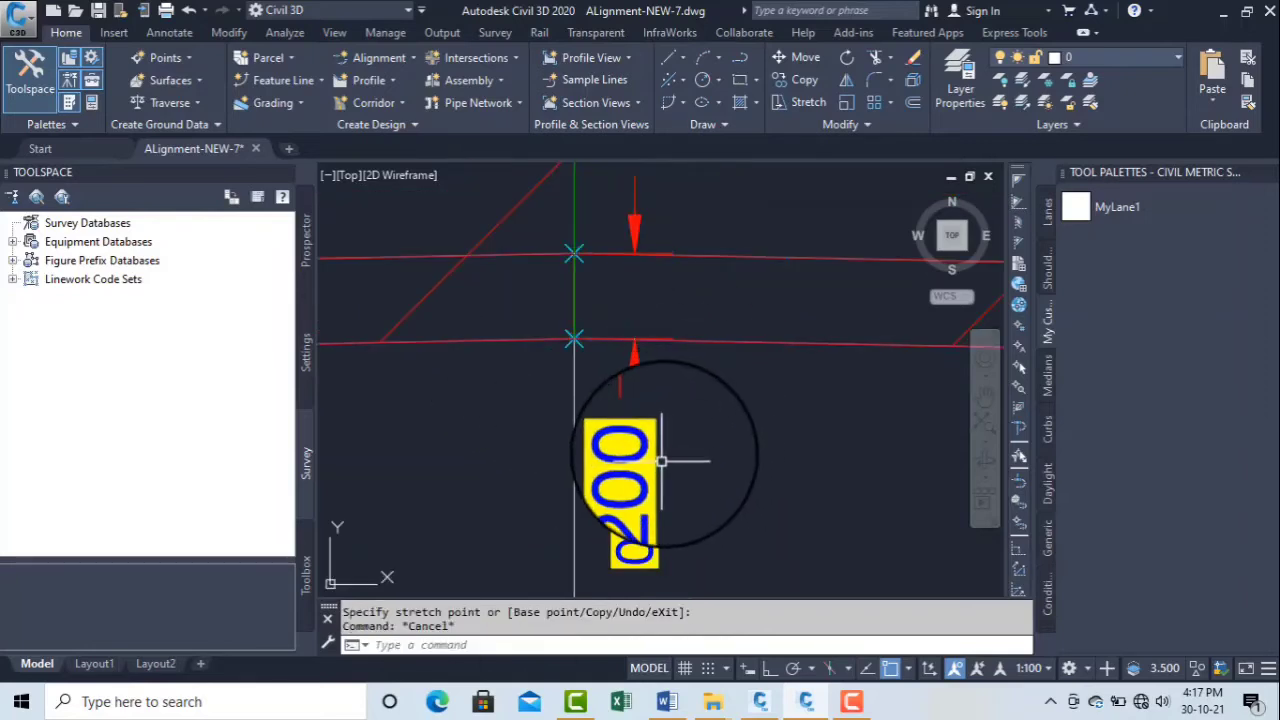
- Examine the lane's shape and the offset and elevation labels at both lane edges in the cross-section view
scroll(645, 376, down, 1)
scroll(605, 386, down, 2)
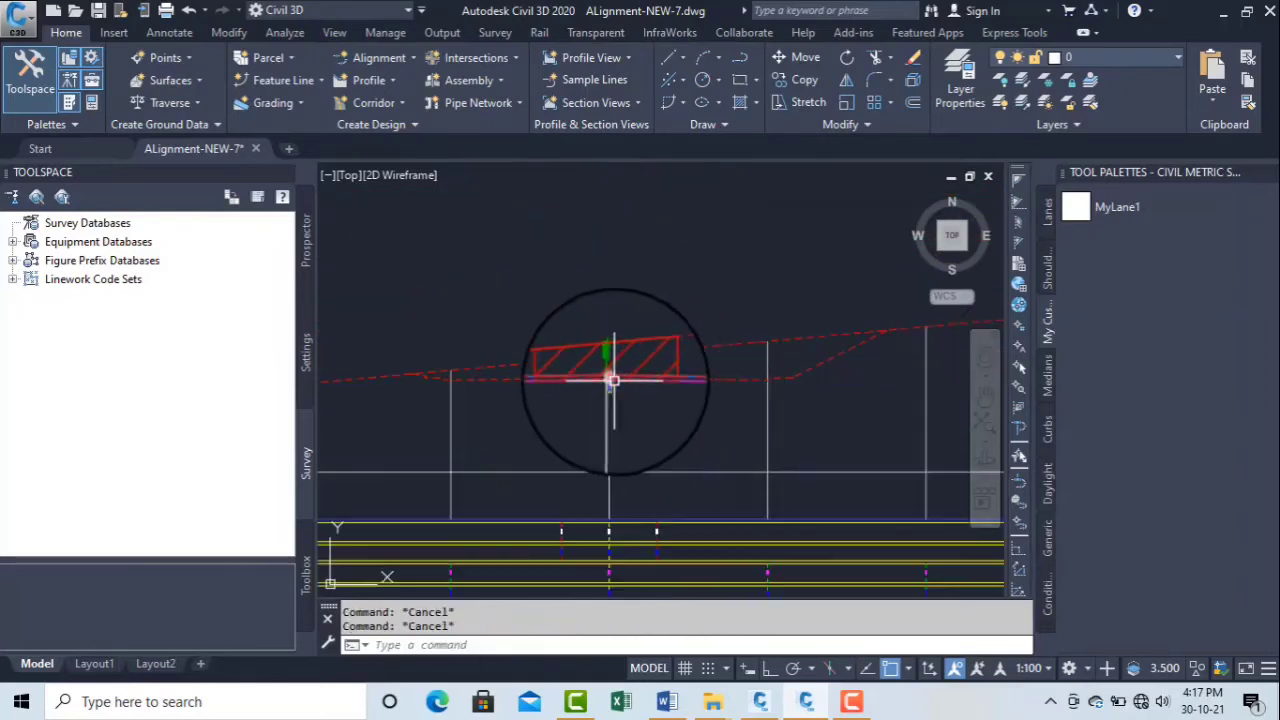
scroll(655, 382, up, 3)
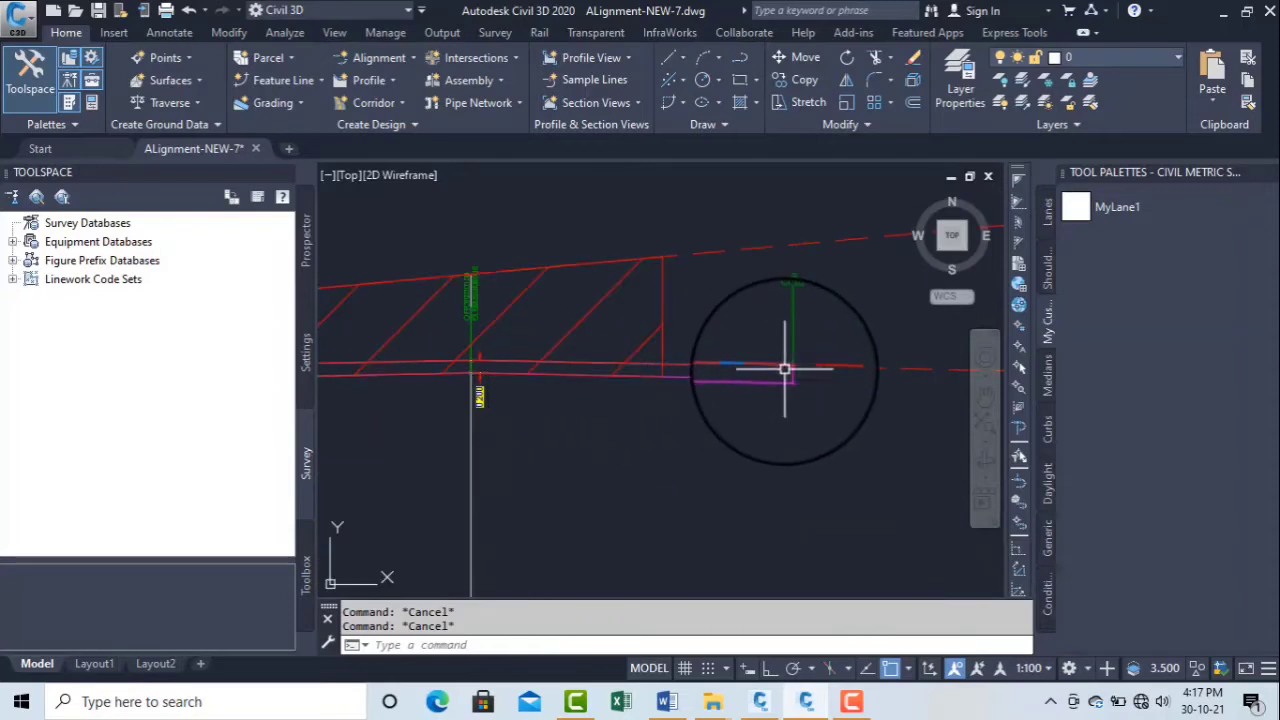
scroll(465, 372, up, 2)
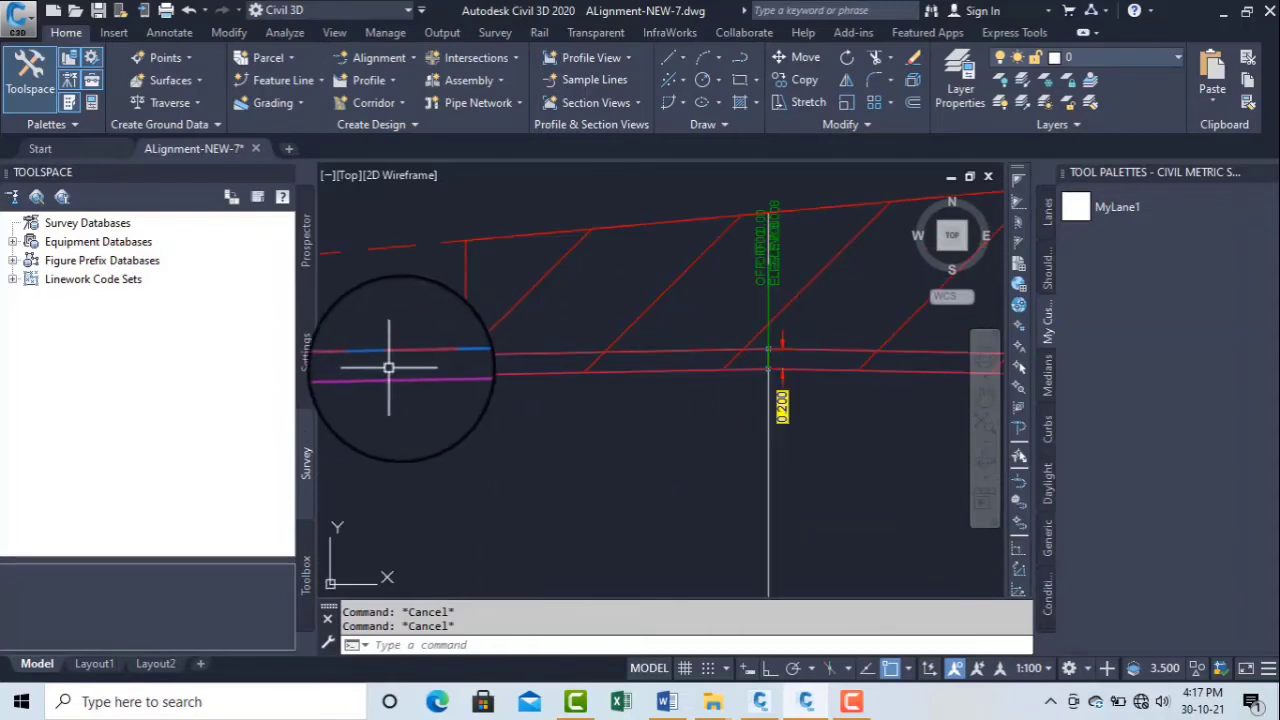
scroll(389, 372, down, 2)
scroll(714, 371, up, 5)
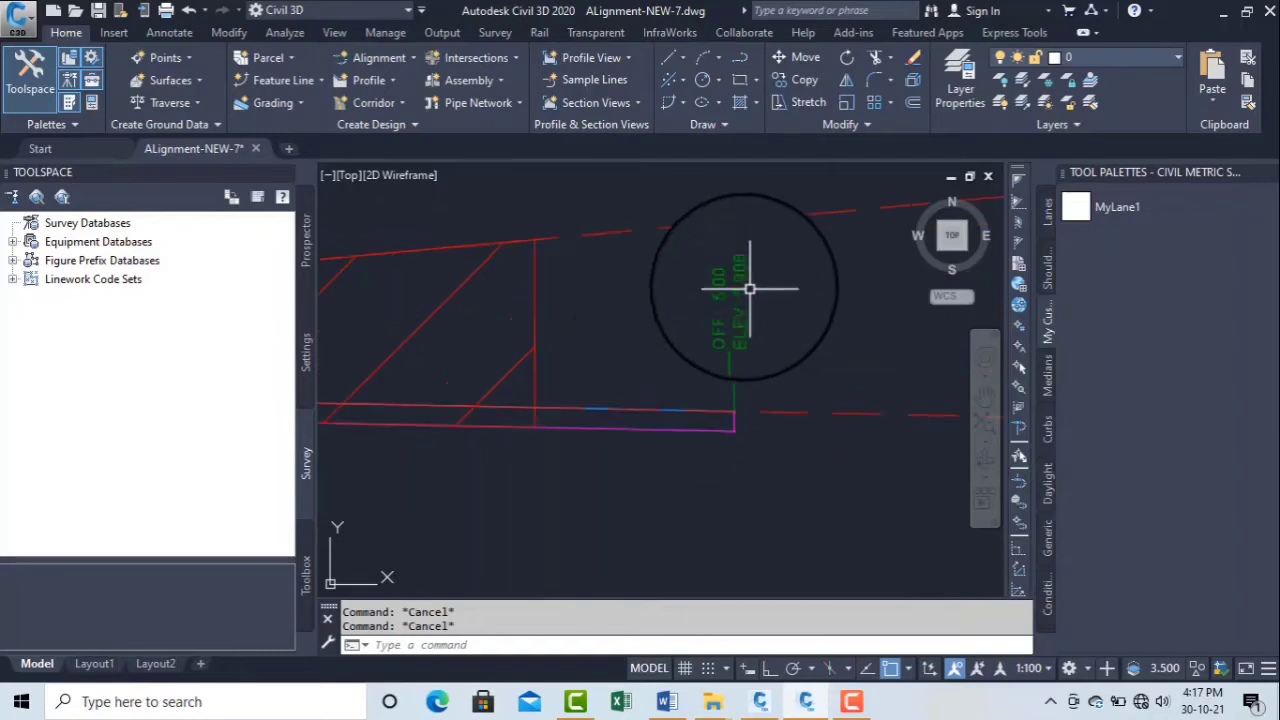
scroll(780, 330, down, 2)
scroll(816, 338, down, 3)
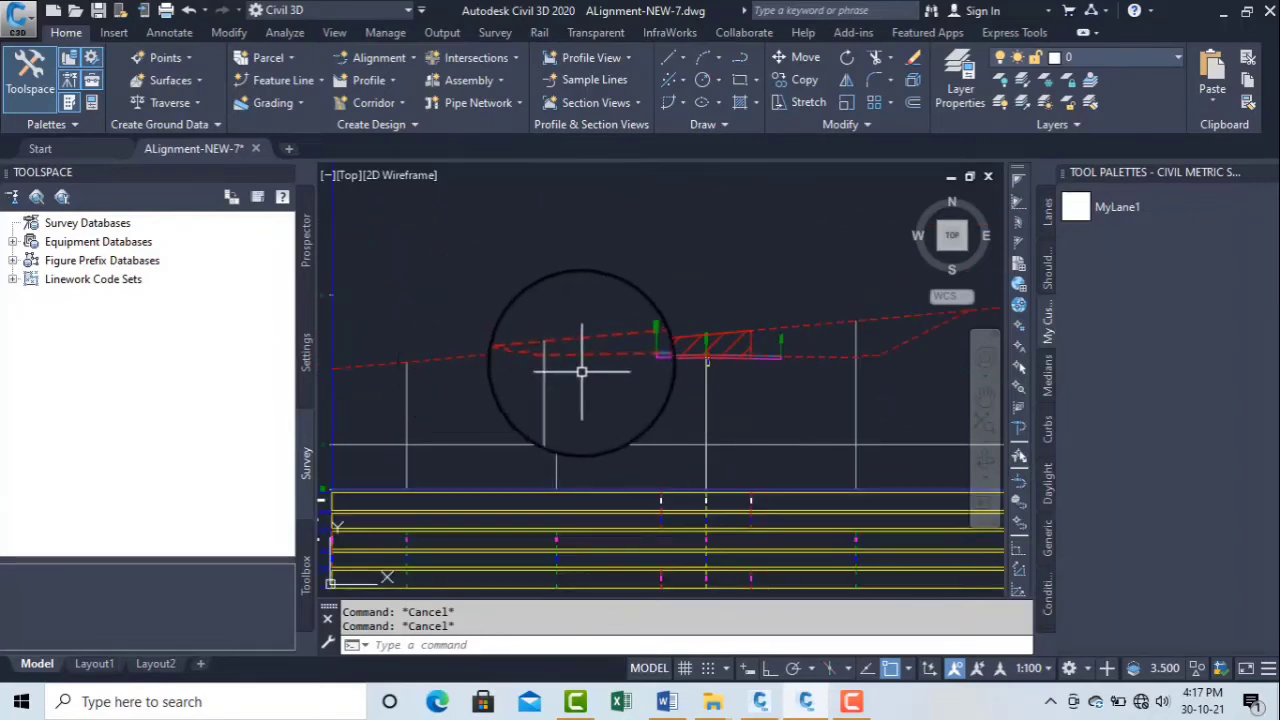
scroll(581, 372, up, 3)
scroll(671, 398, down, 1)
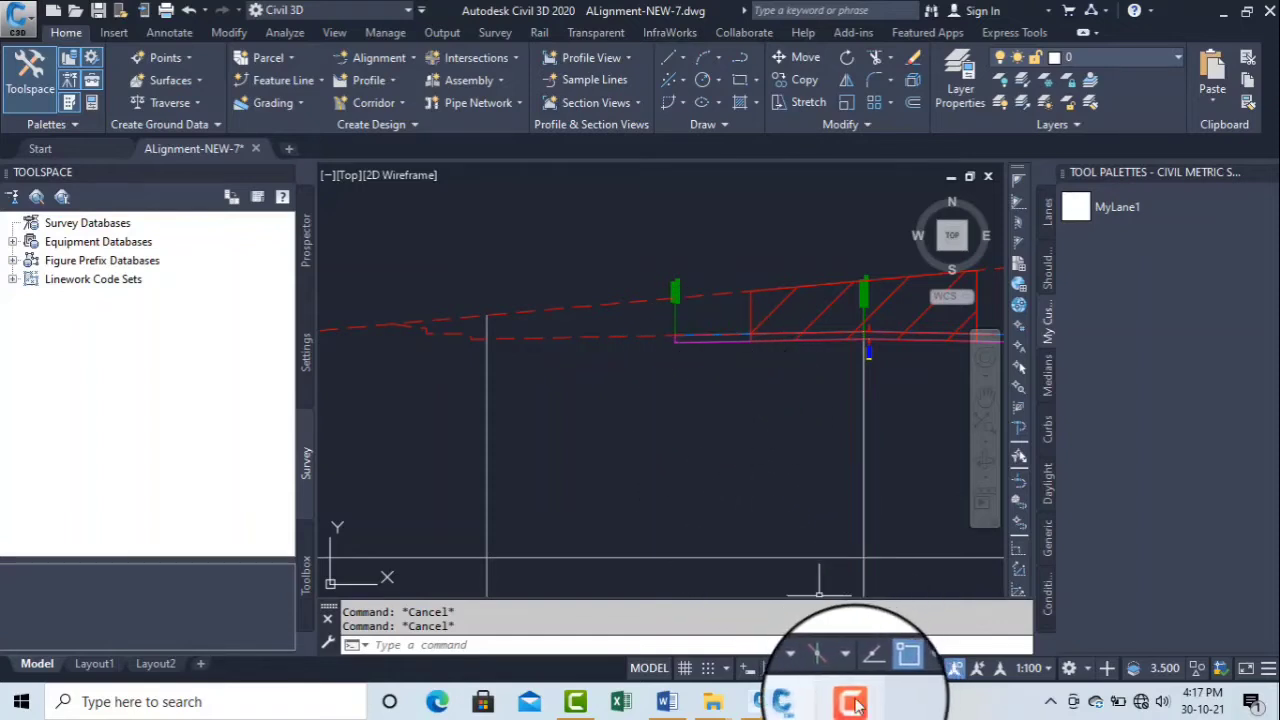
mouse_move(853, 704)
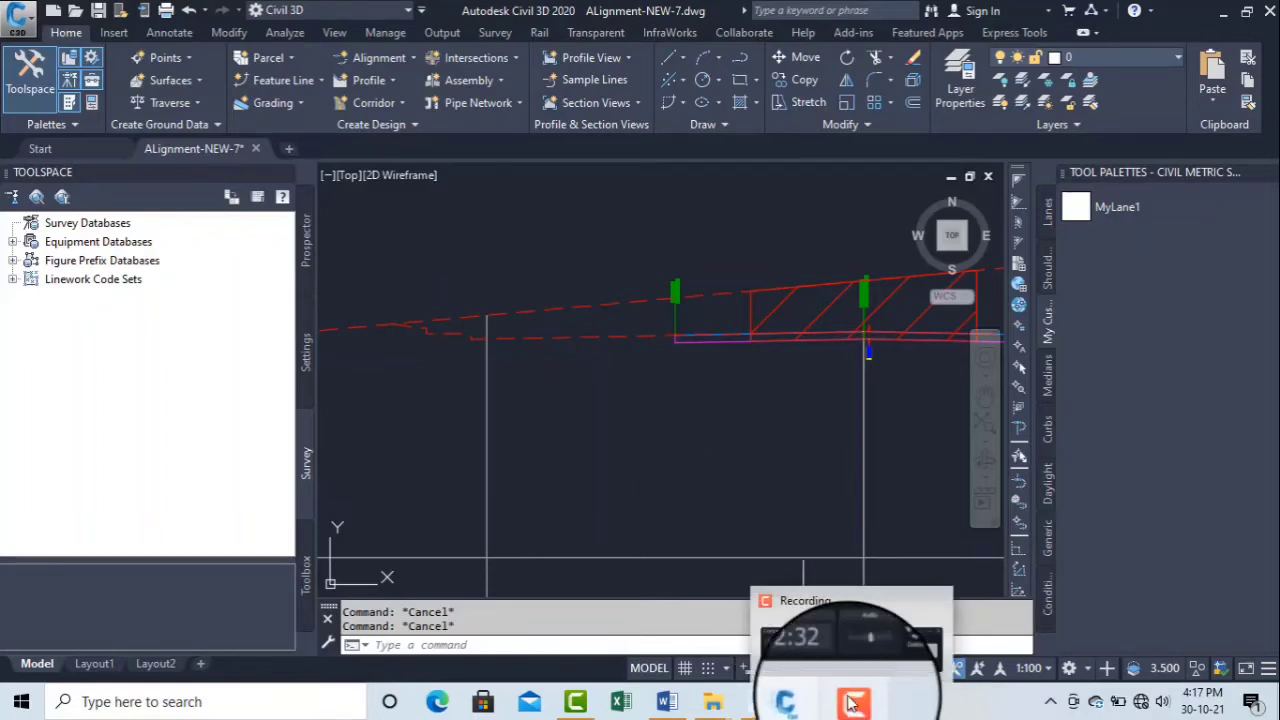
click(849, 704)
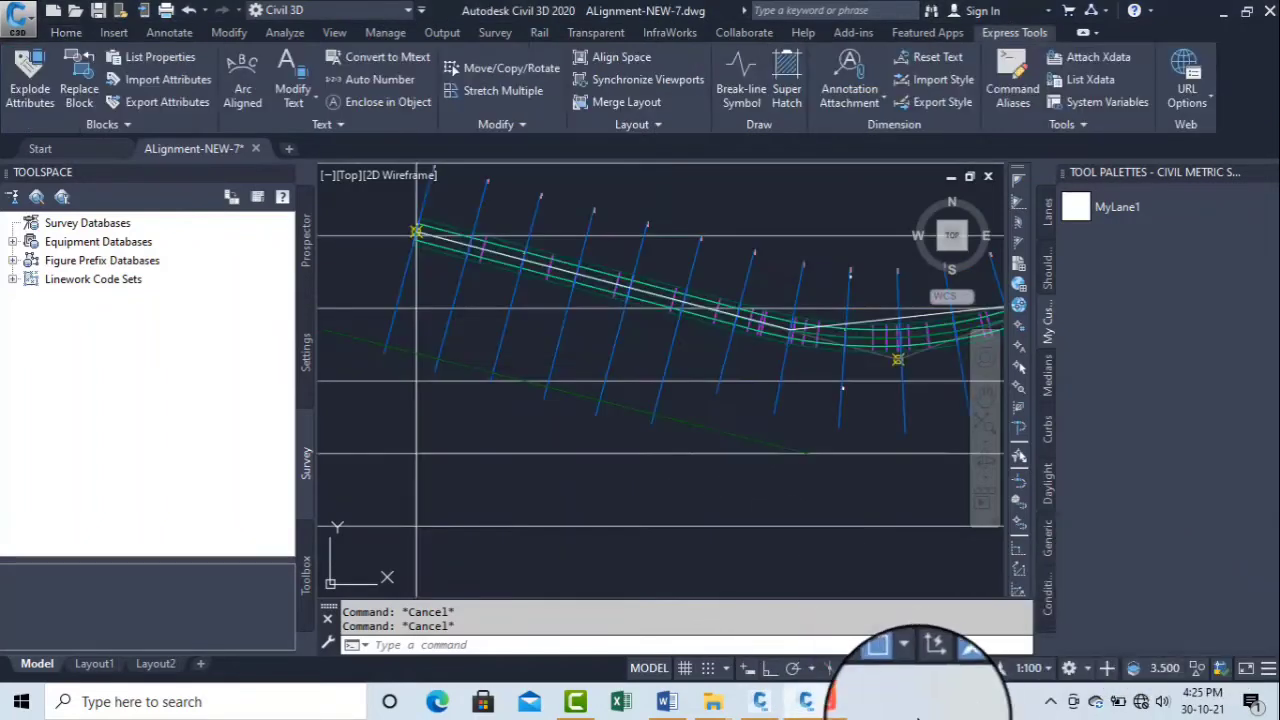
click(850, 702)
click(849, 702)
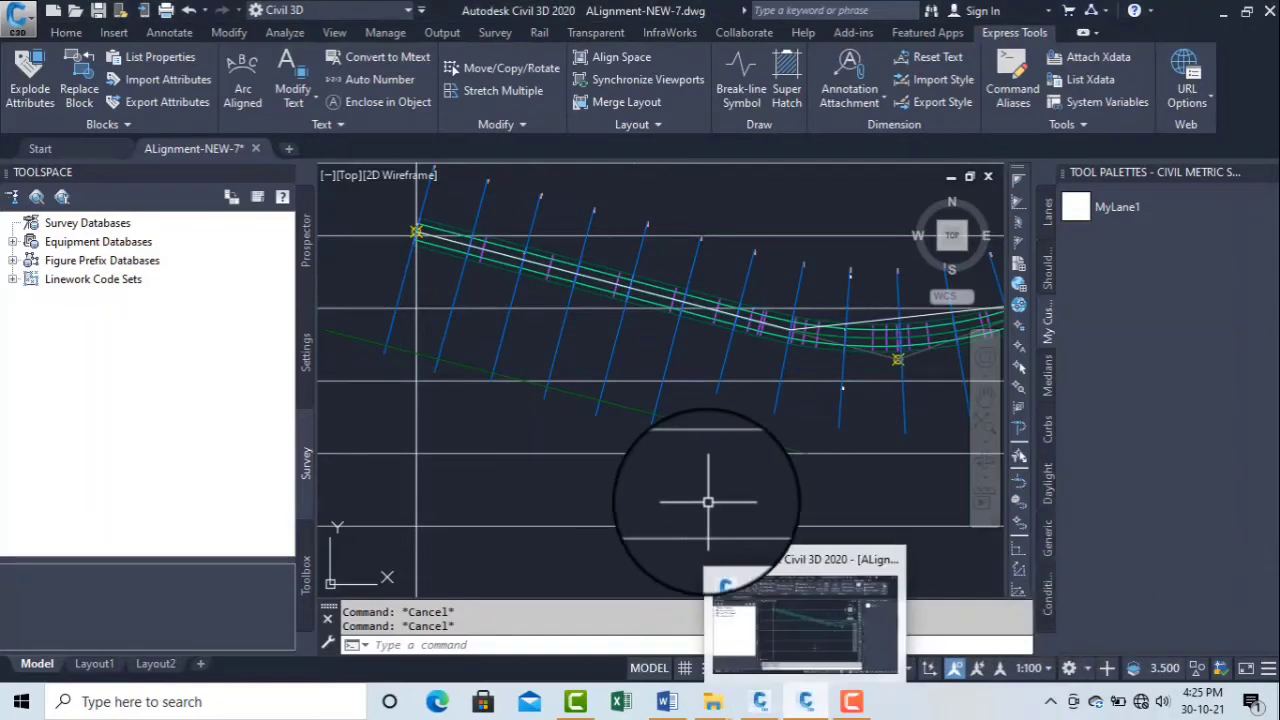
- Switch to Subassembly Composer, review the LaneOffset and Elevation target parameters of My Lane 1 with their preview markers, and return to Civil 3D
click(760, 702)
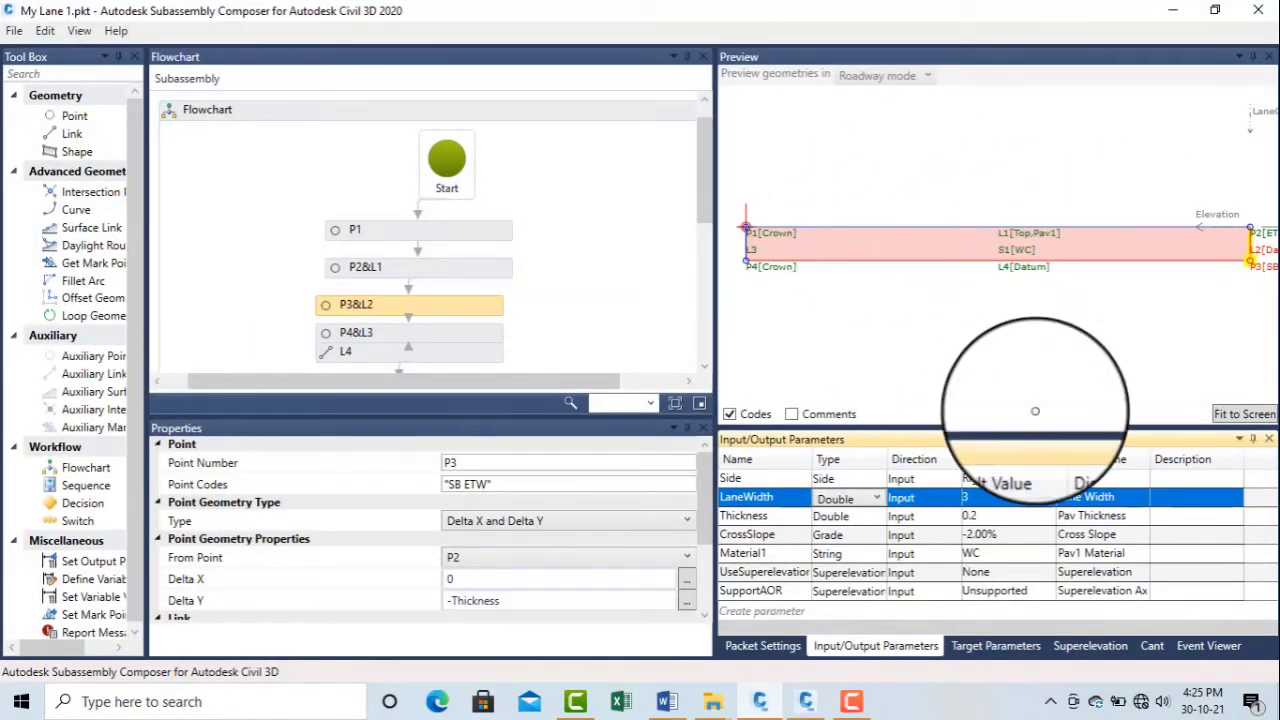
click(990, 645)
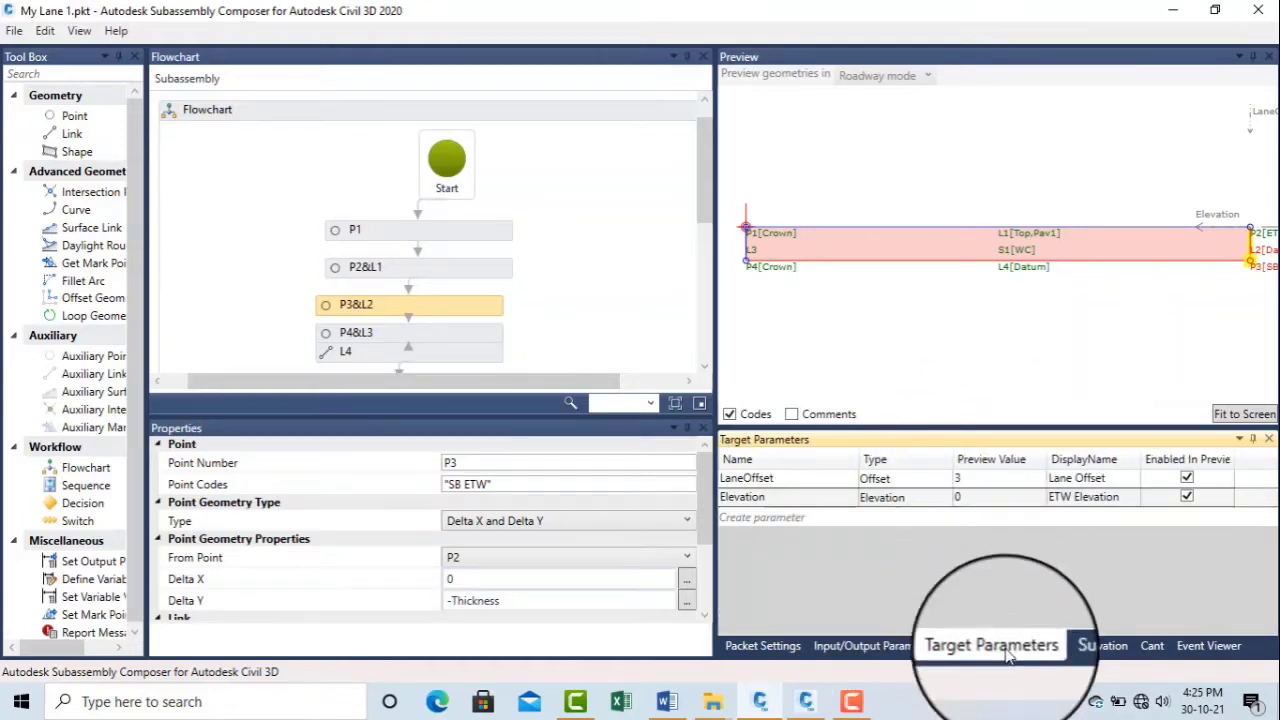
scroll(1101, 306, down, 1)
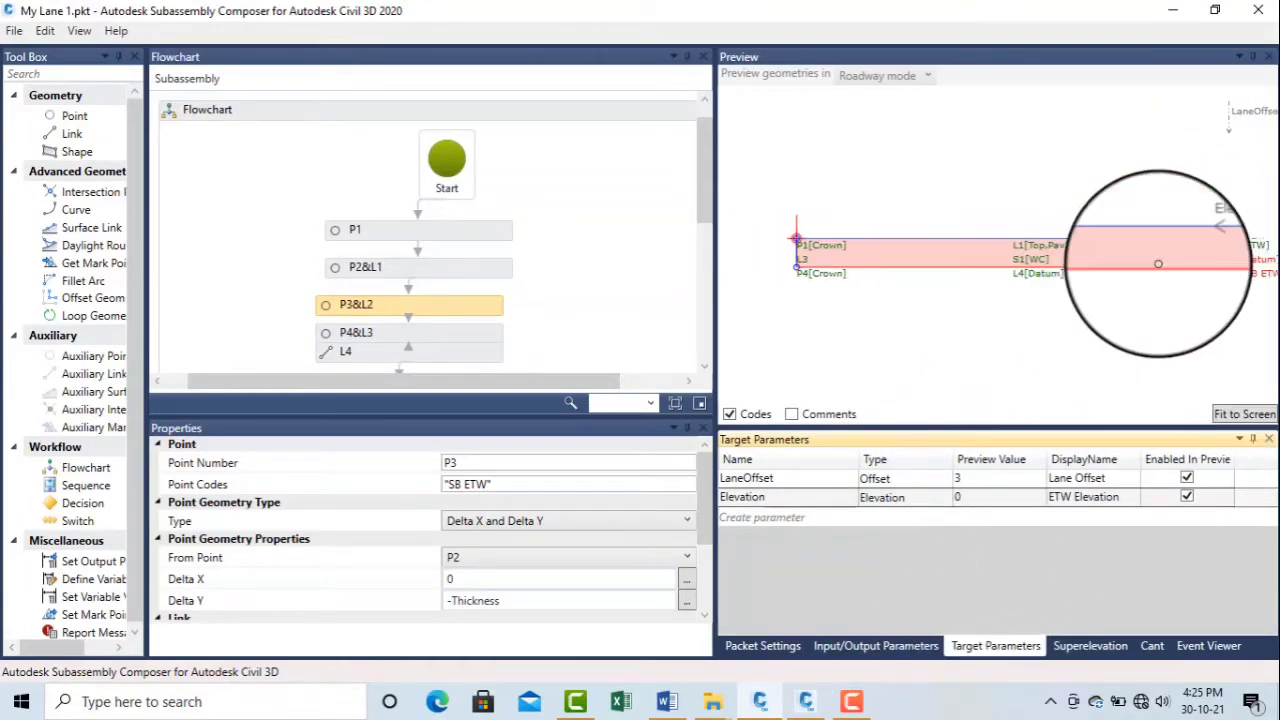
middle_drag(1240, 111, 1080, 171)
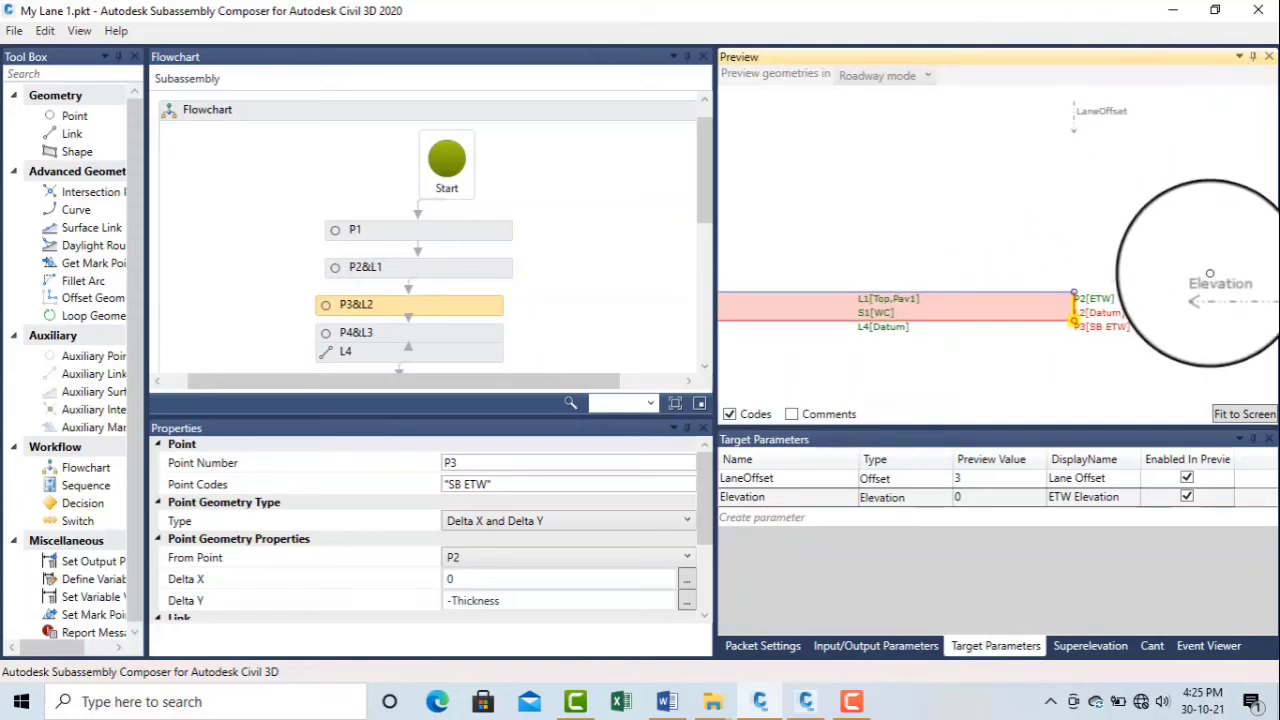
click(1175, 18)
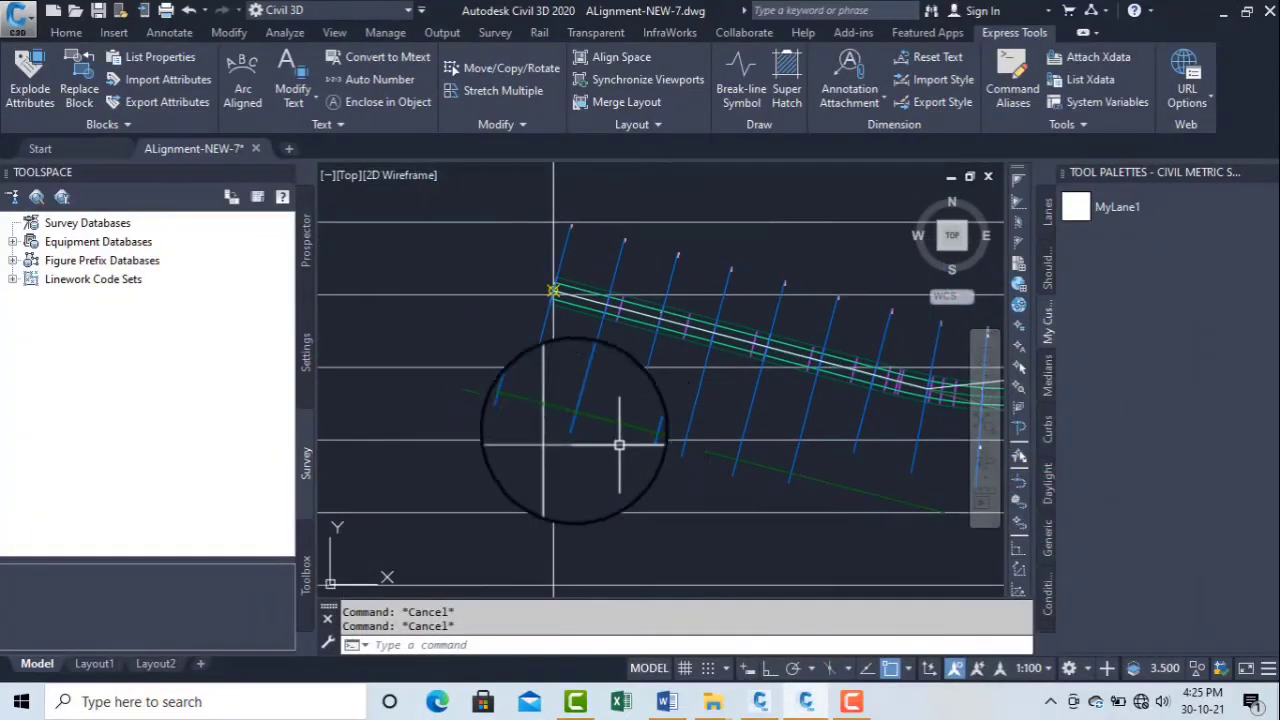
- Inspect the green feature line running beside the start of the corridor and clear its selection
scroll(619, 445, up, 4)
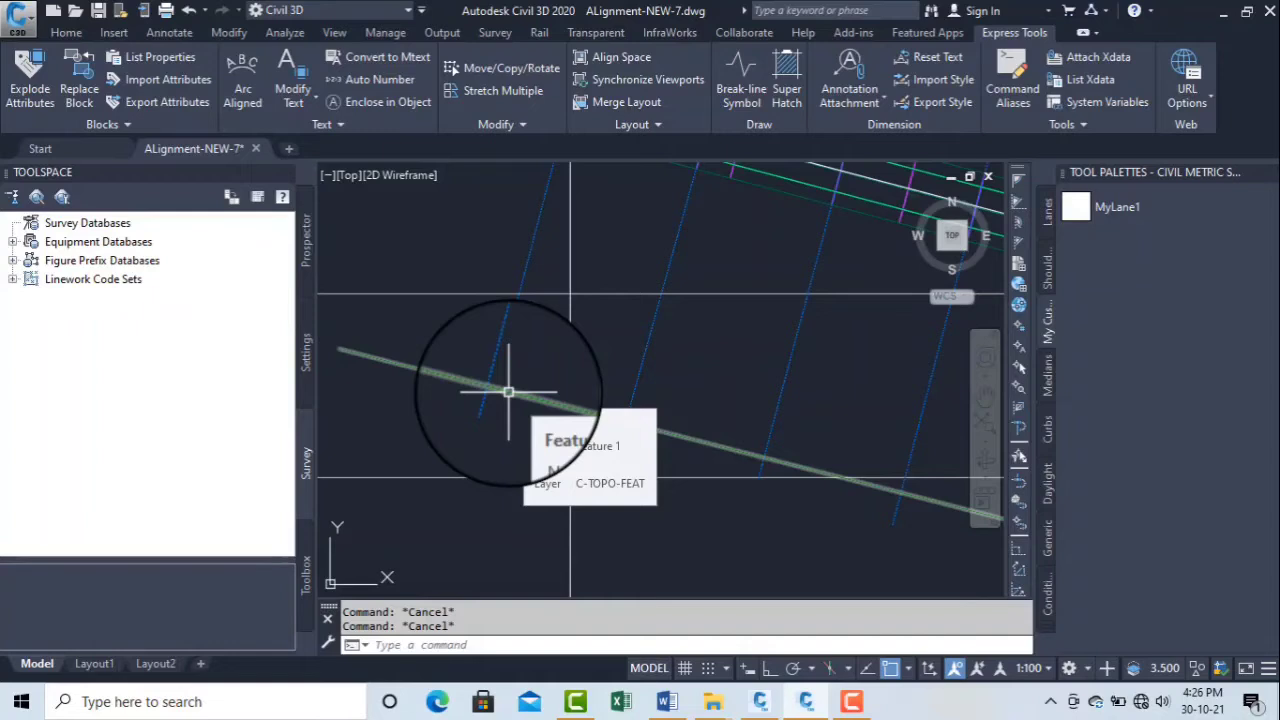
click(516, 393)
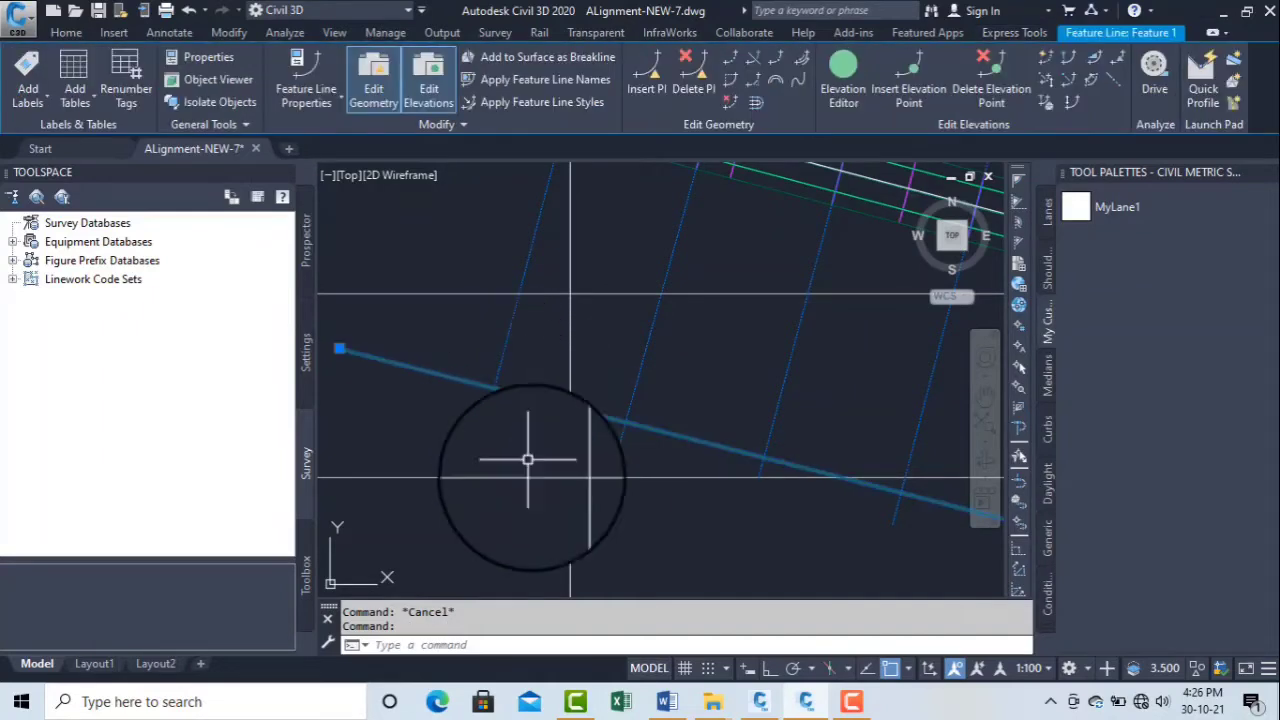
scroll(528, 460, down, 3)
key(Escape)
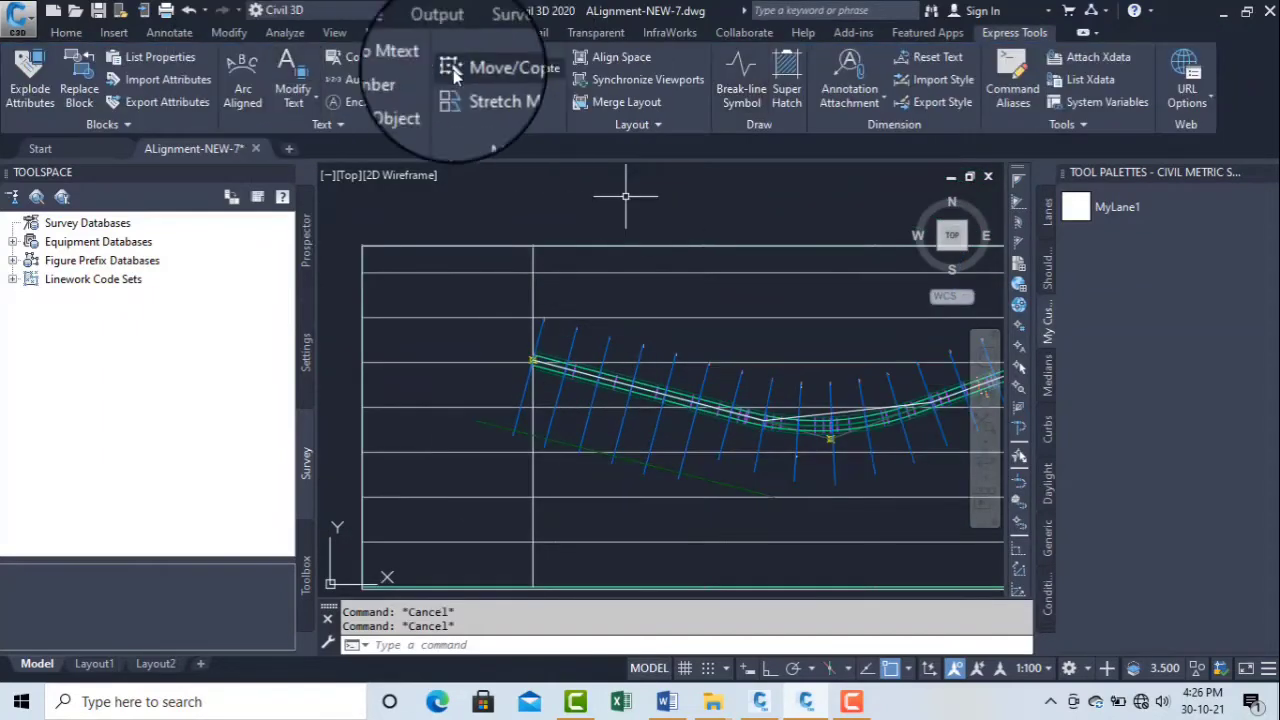
click(66, 32)
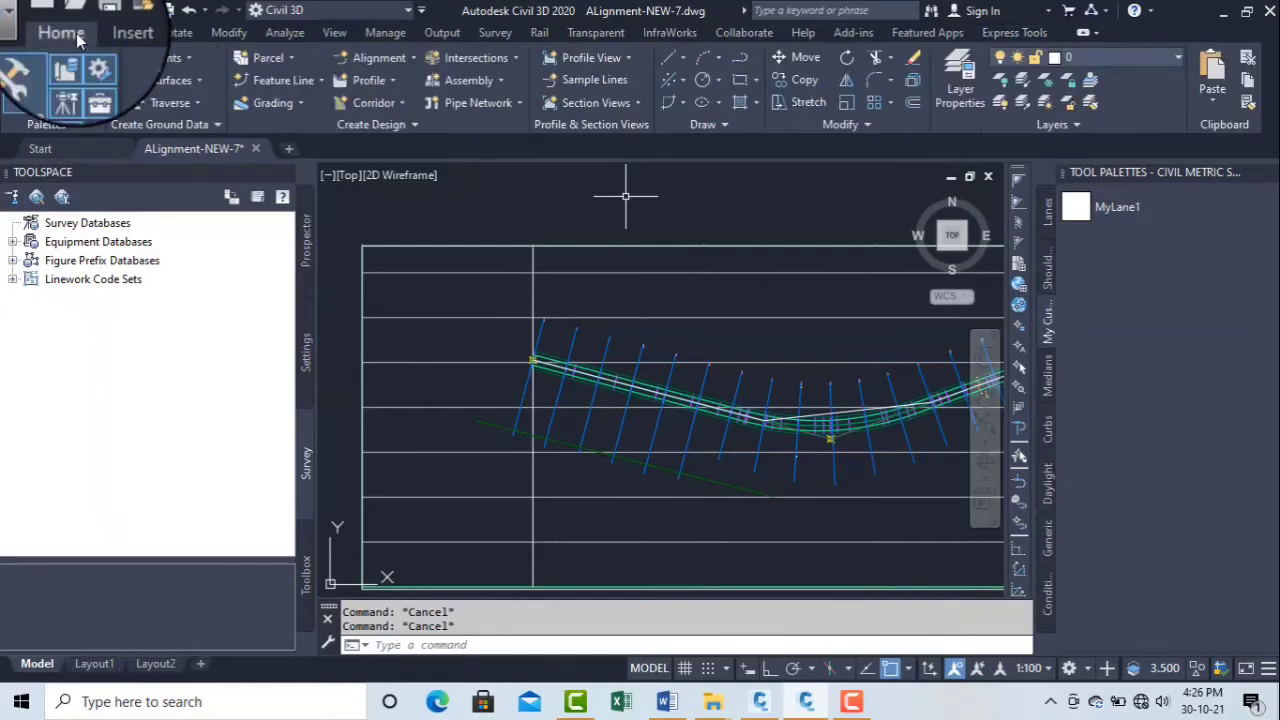
- Draw a straight polyline below the start of the corridor, sloping alongside the existing green feature line
click(703, 57)
scroll(515, 385, up, 3)
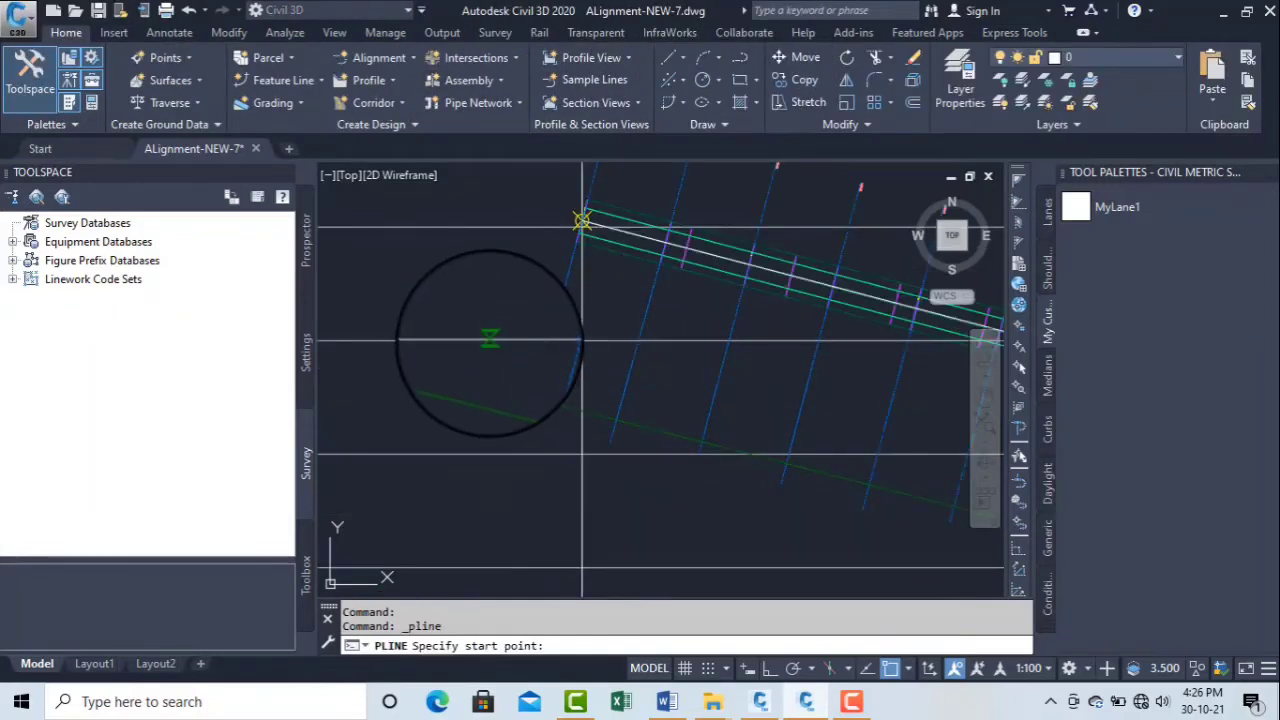
click(490, 338)
scroll(657, 371, up, 2)
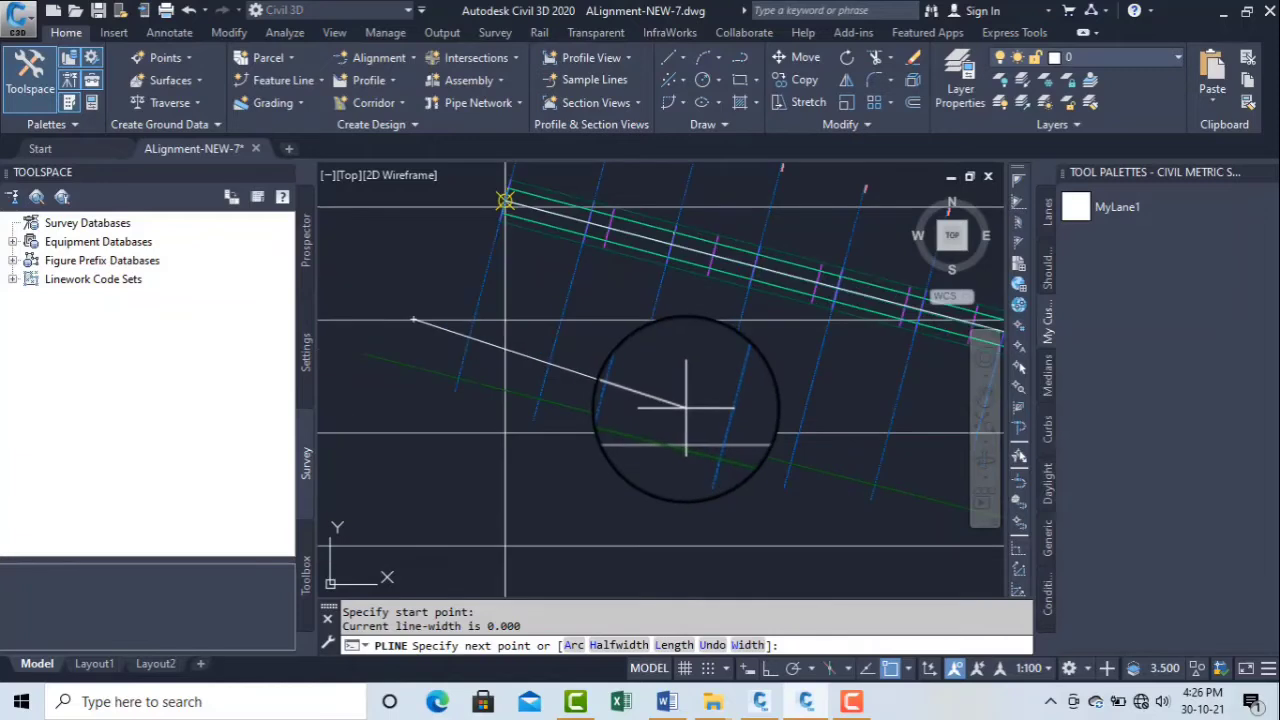
middle_drag(686, 405, 515, 350)
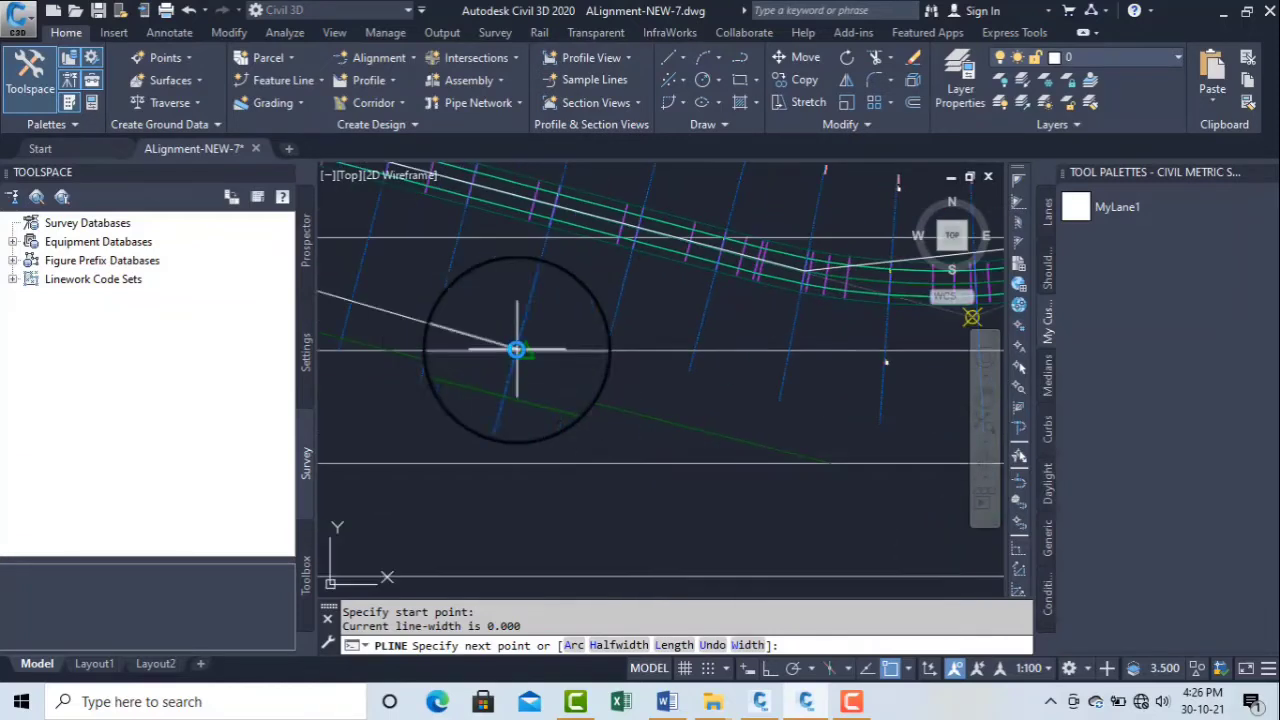
click(651, 392)
key(Escape)
click(702, 427)
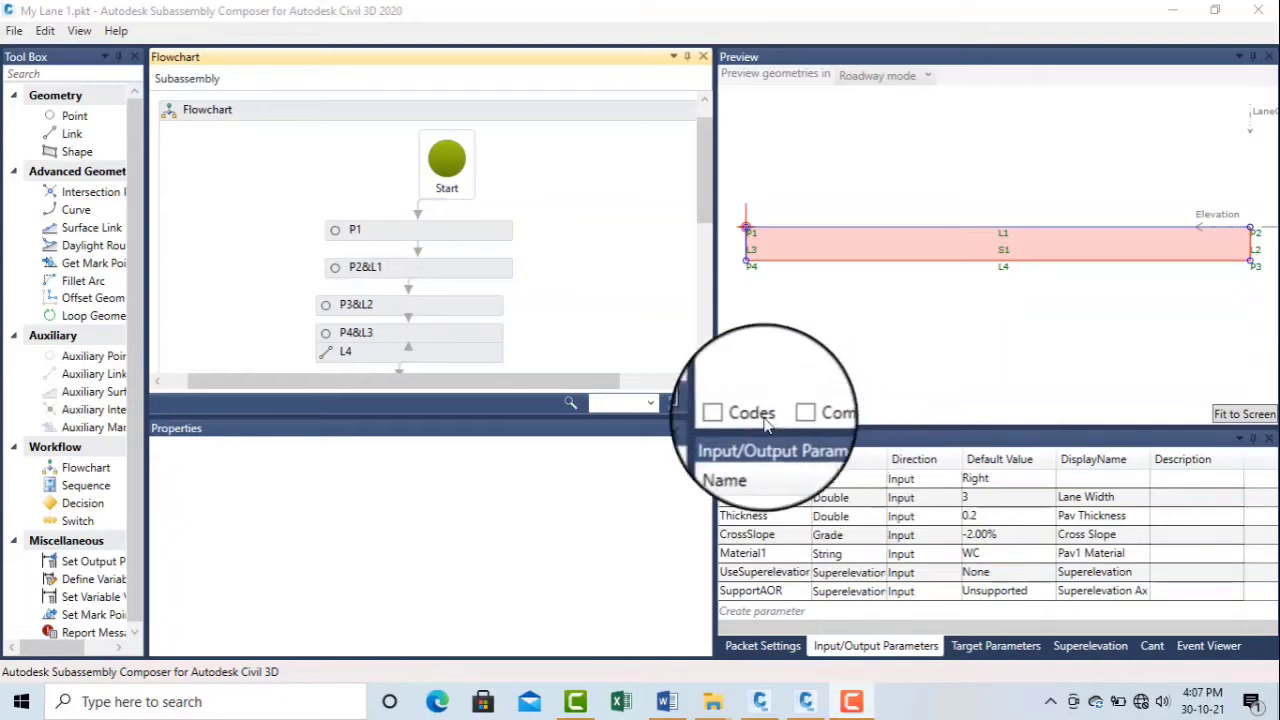
- Show the codes in My Lane 1's preview in Subassembly Composer and review the target, superelevation and input/output parameters
click(729, 414)
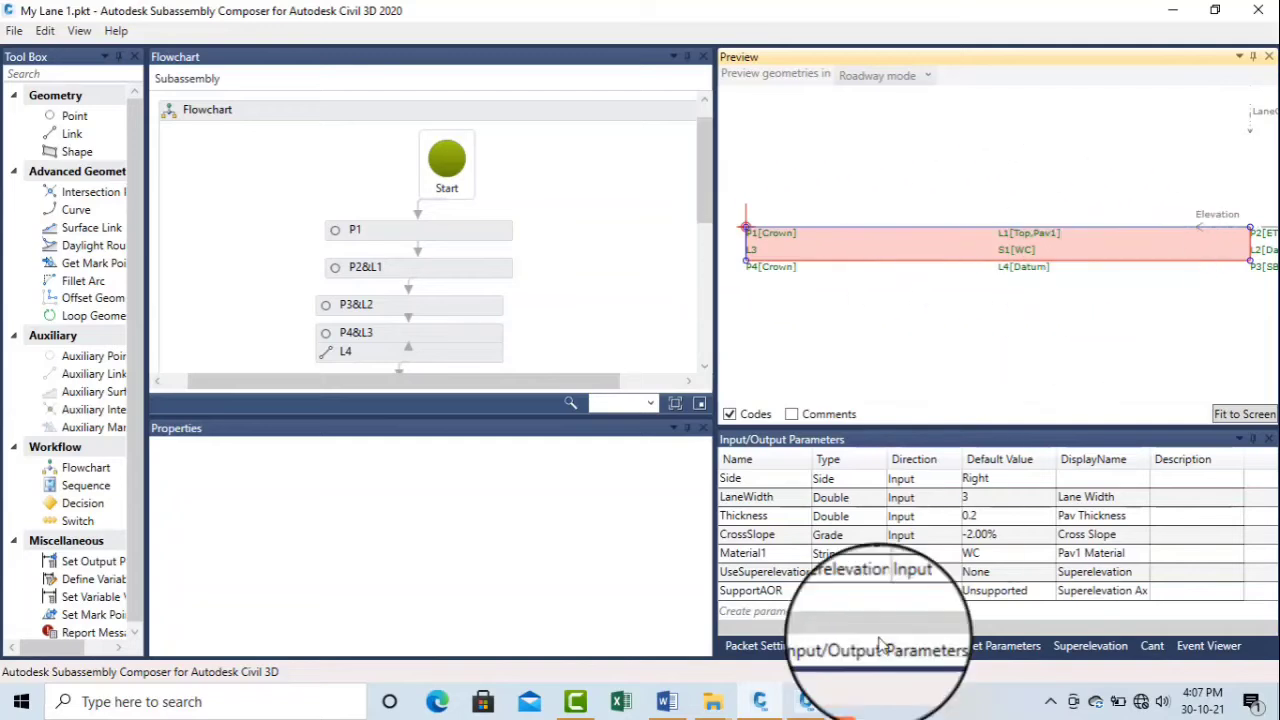
click(976, 648)
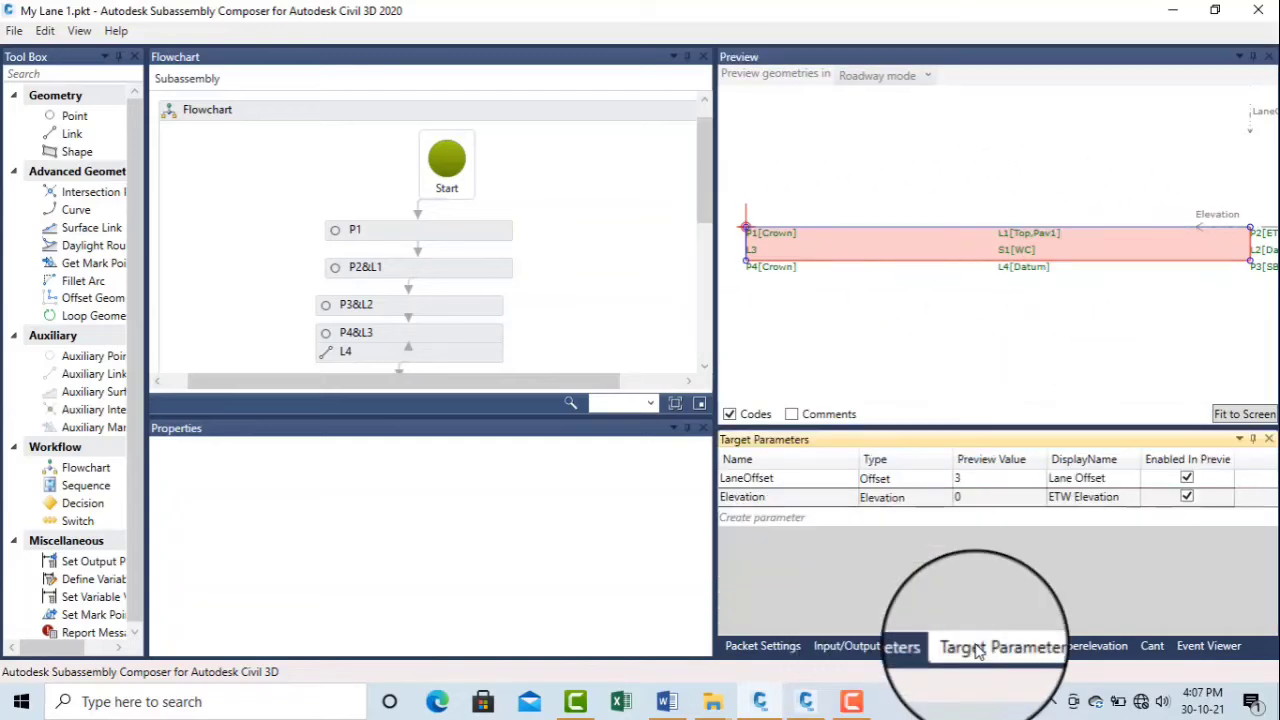
click(878, 646)
click(1078, 646)
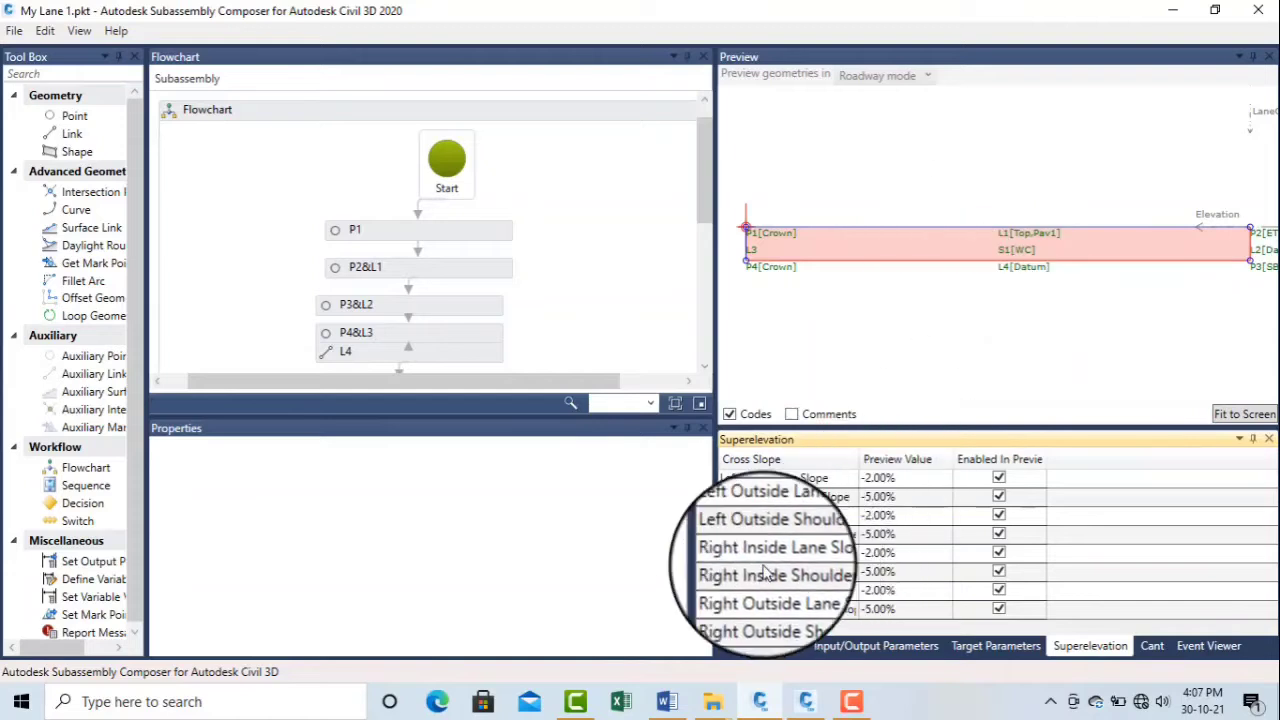
click(838, 642)
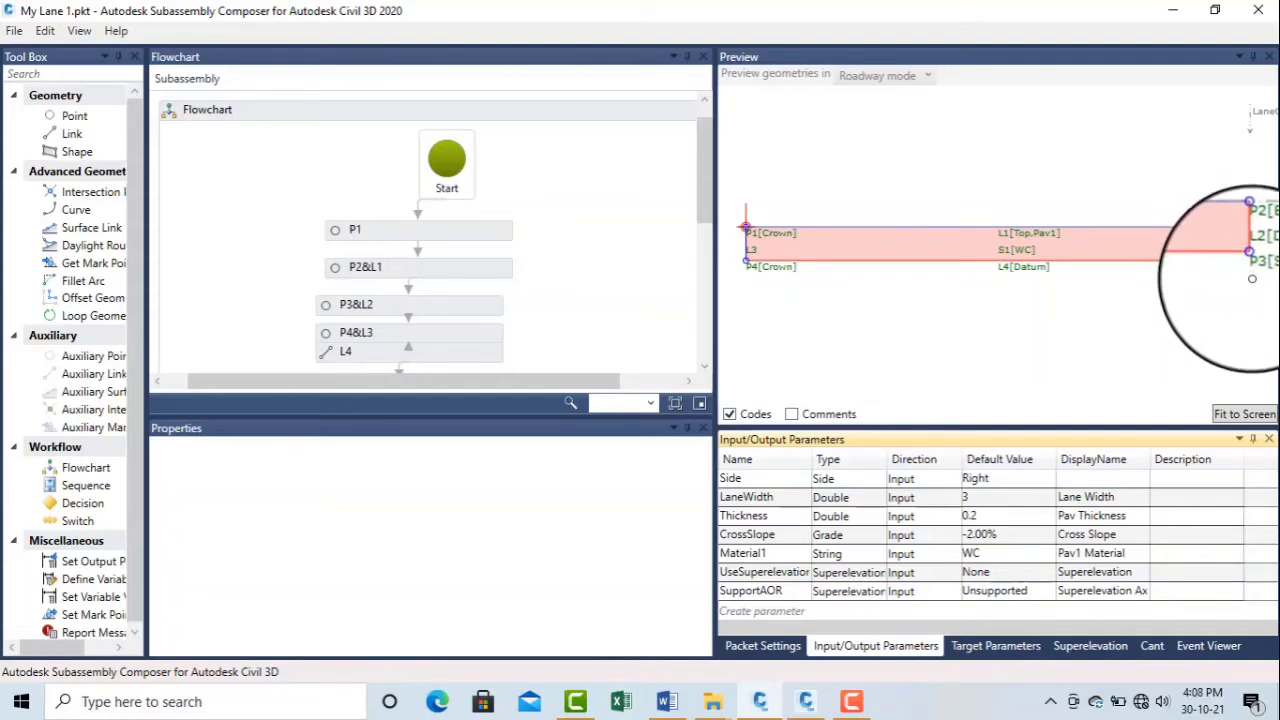
- Inspect the P3&L2 properties and the packet settings, including the file choosers for the help file and image
click(401, 304)
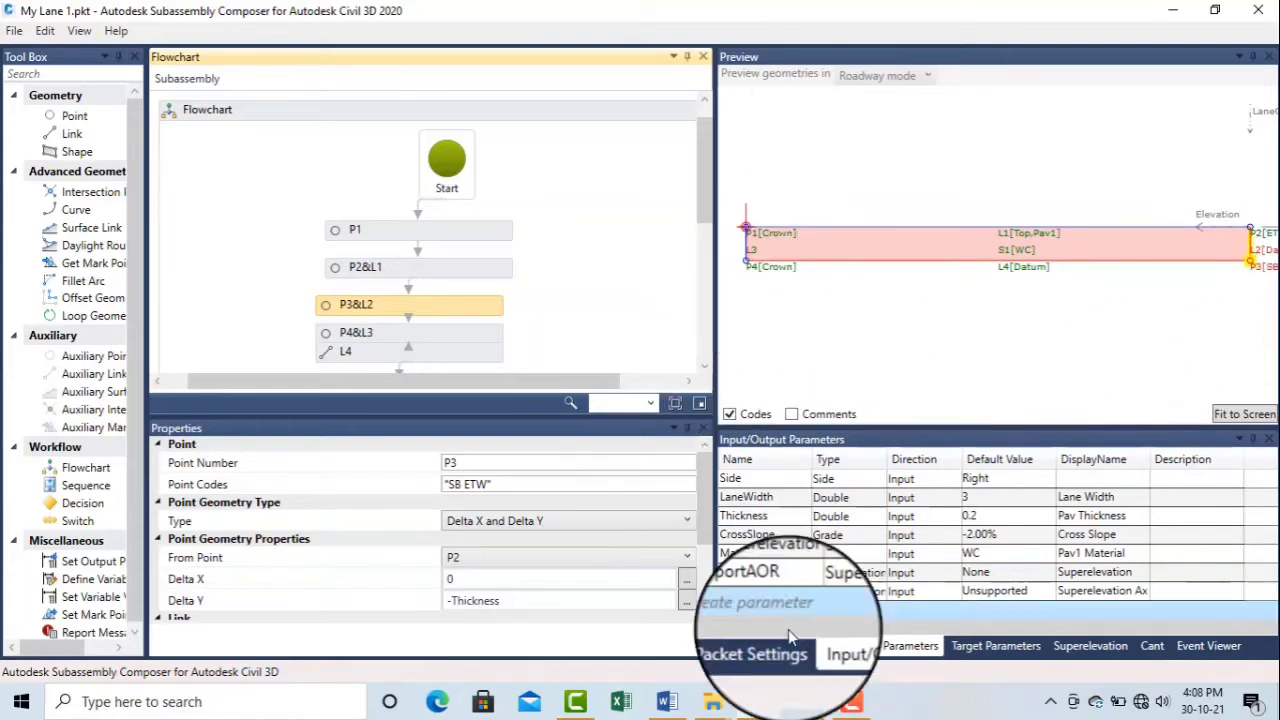
click(766, 646)
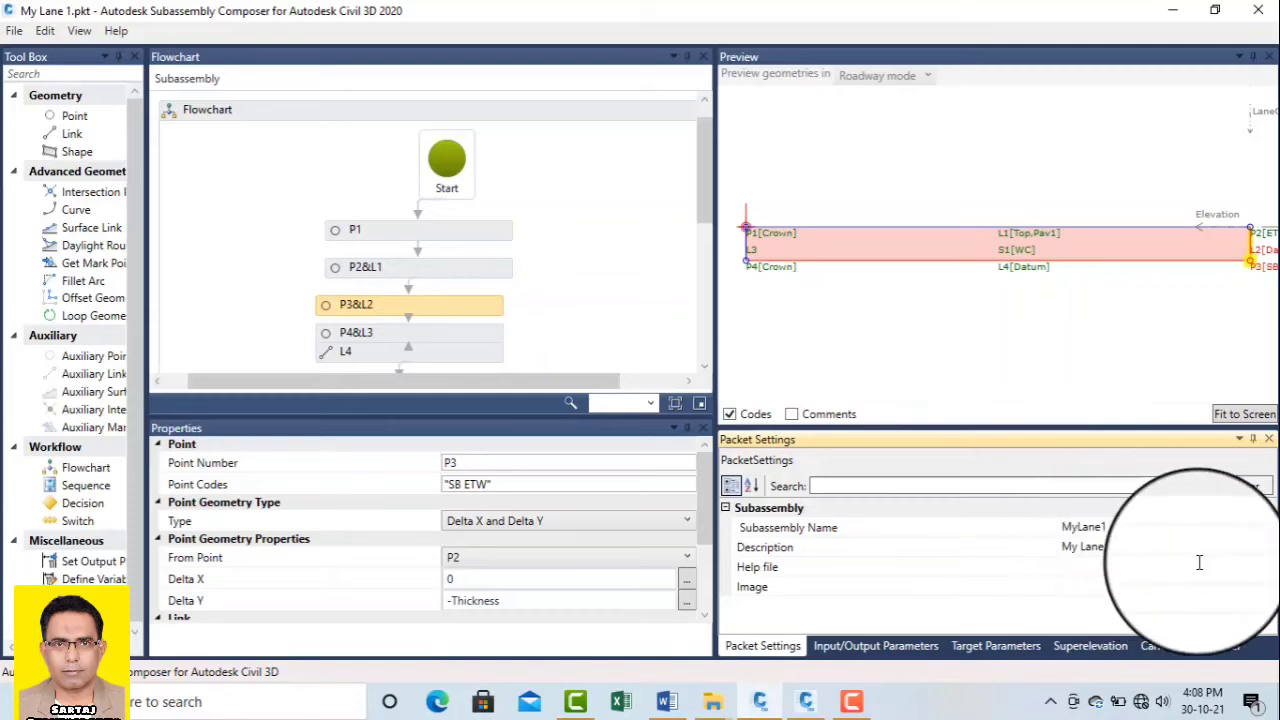
click(1265, 568)
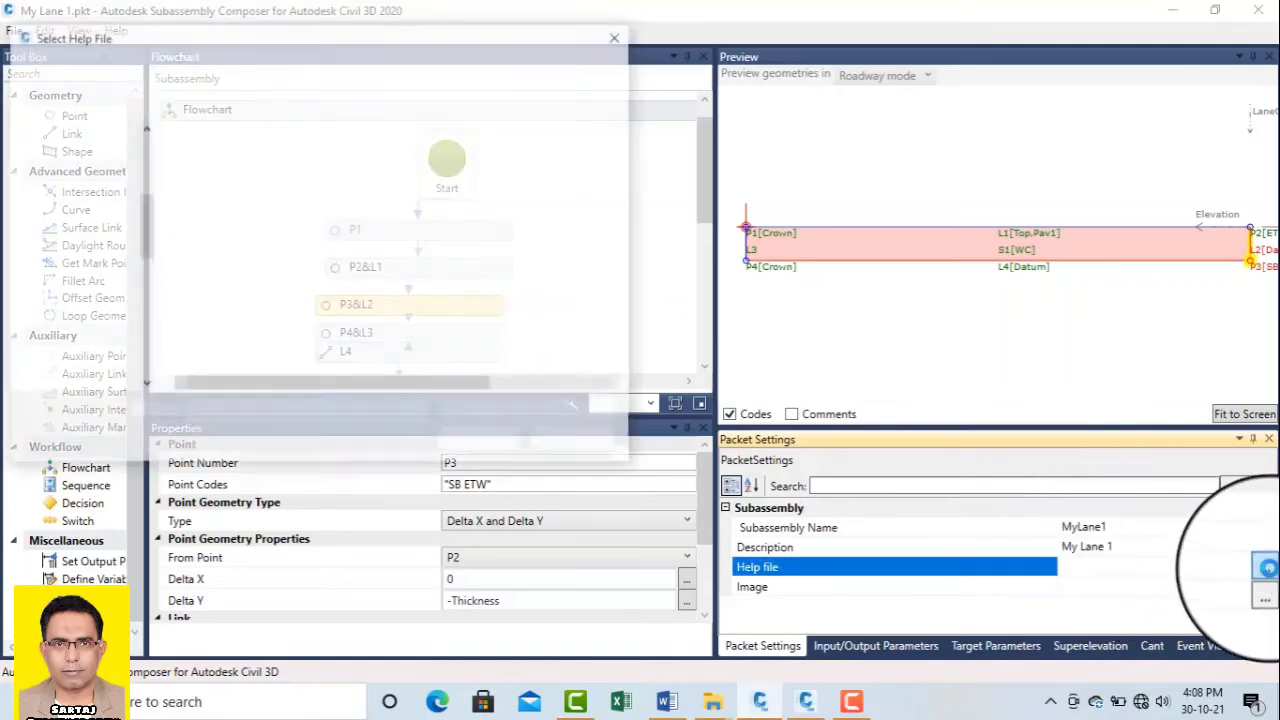
click(620, 40)
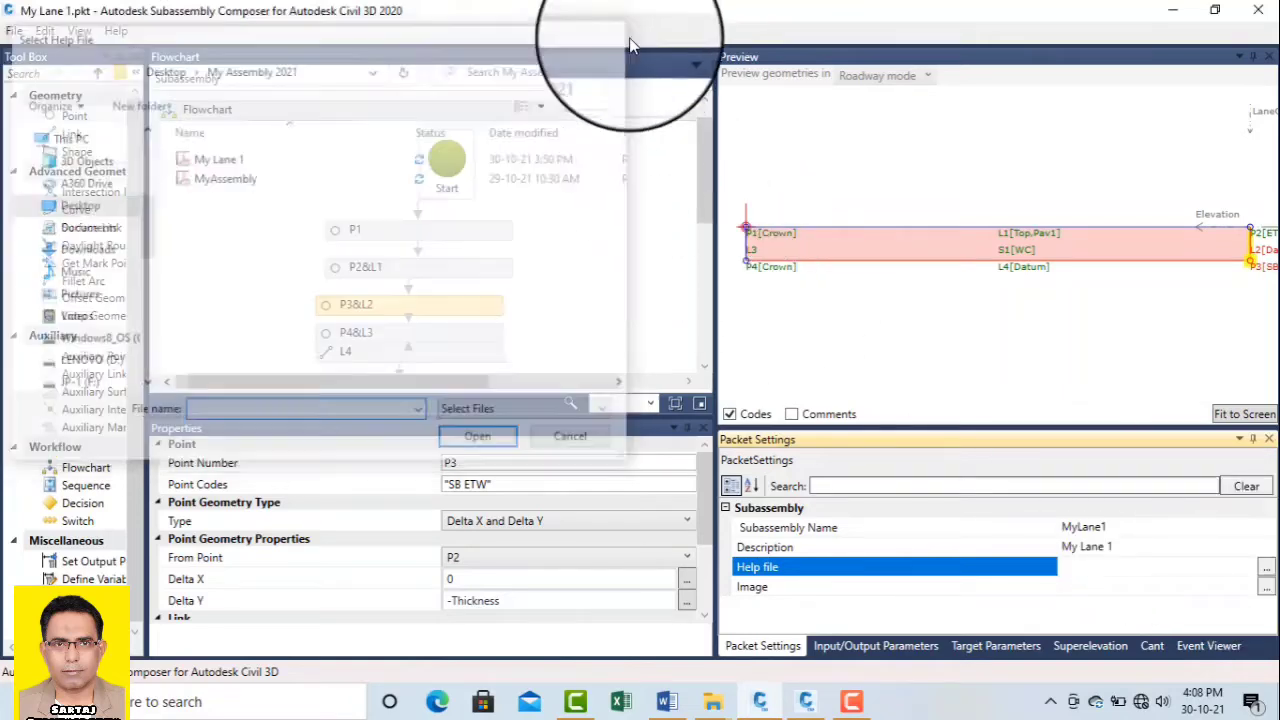
click(1265, 588)
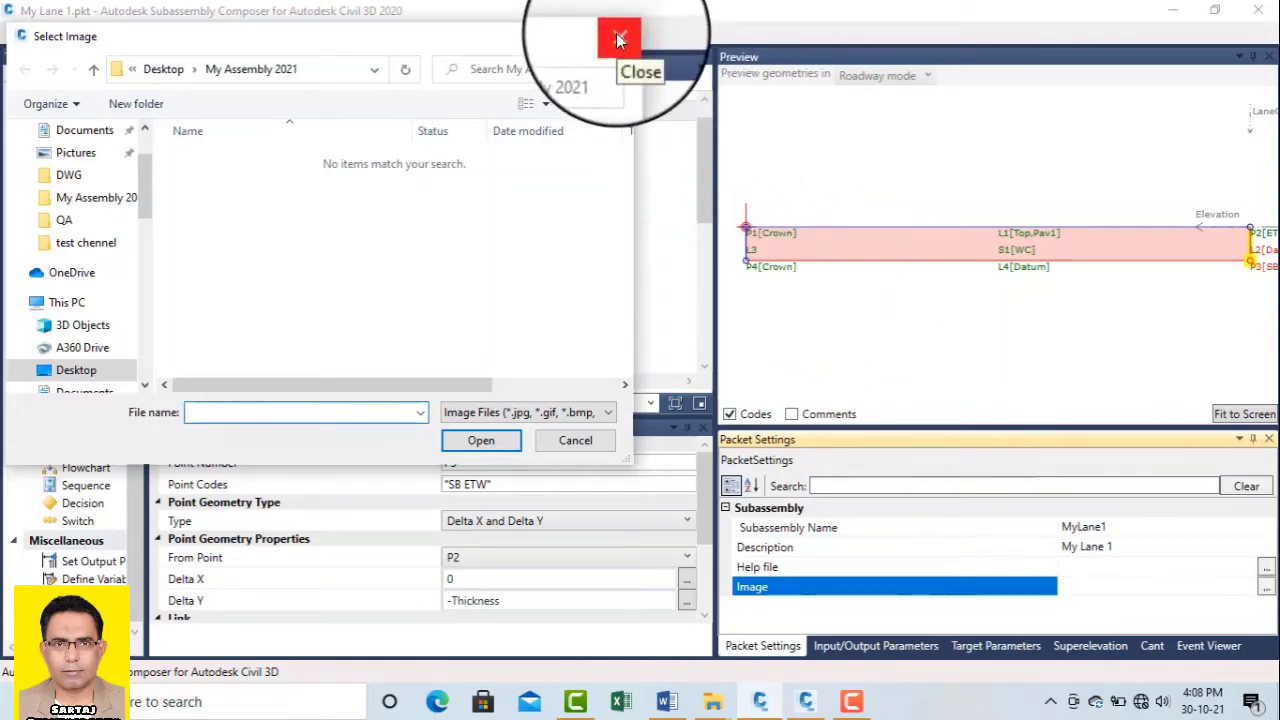
click(617, 38)
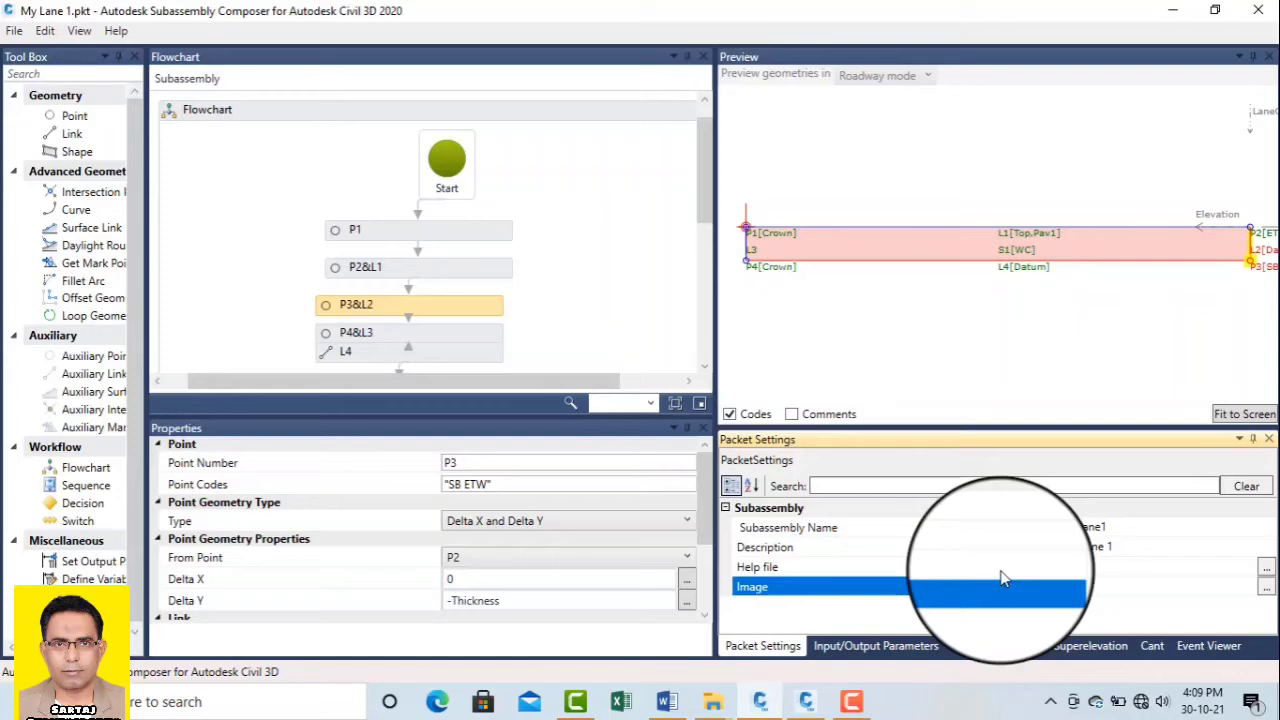
- Check the Save As location for the subassembly file, cancel the dialog, and return to Civil 3D
click(14, 31)
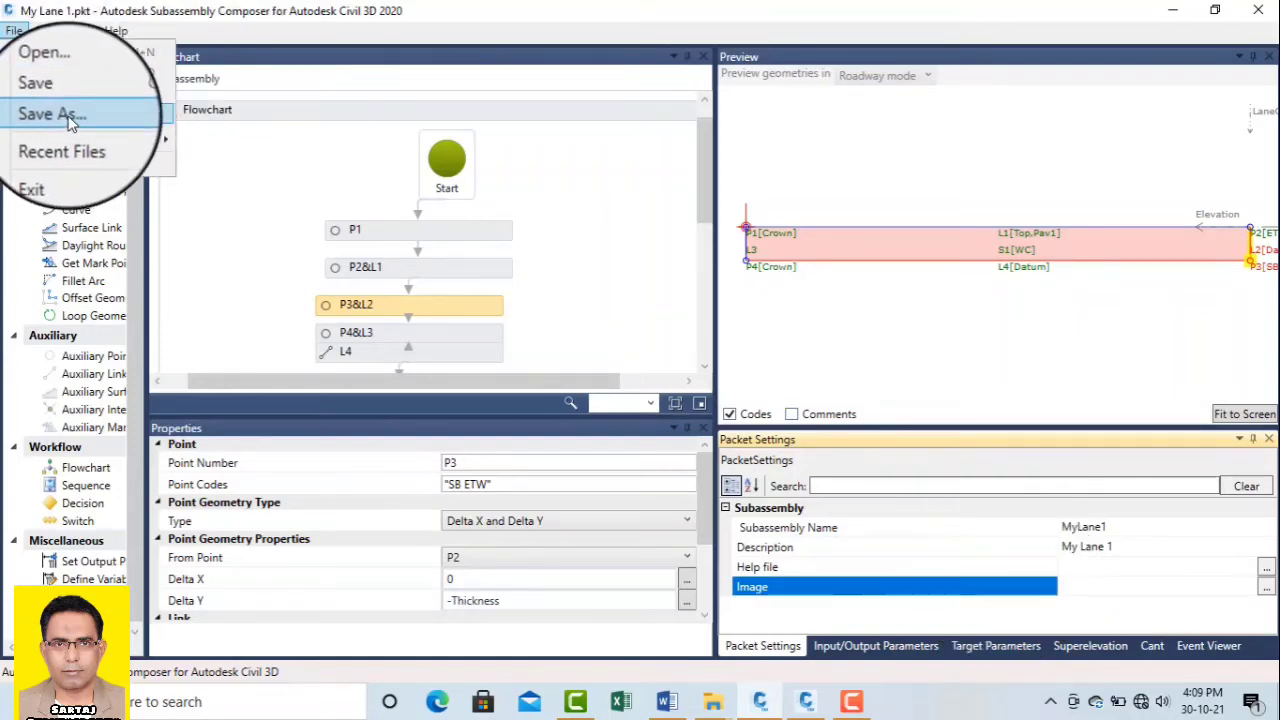
click(70, 118)
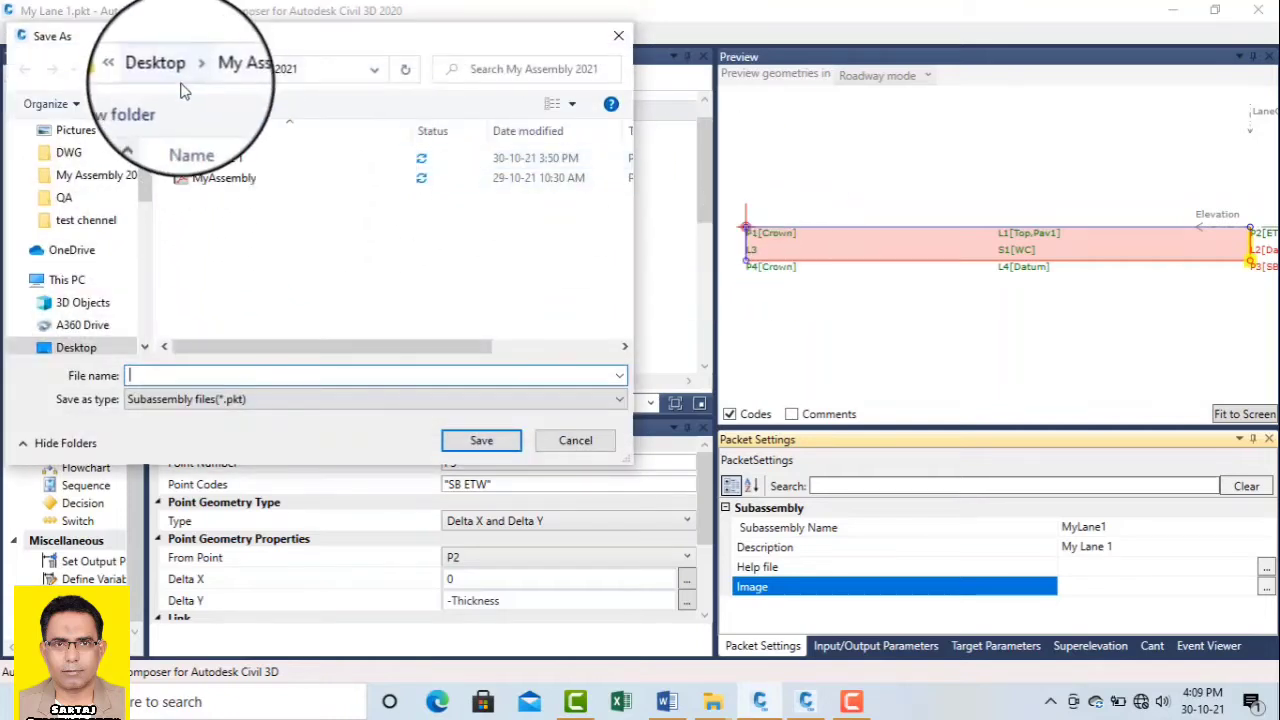
click(619, 35)
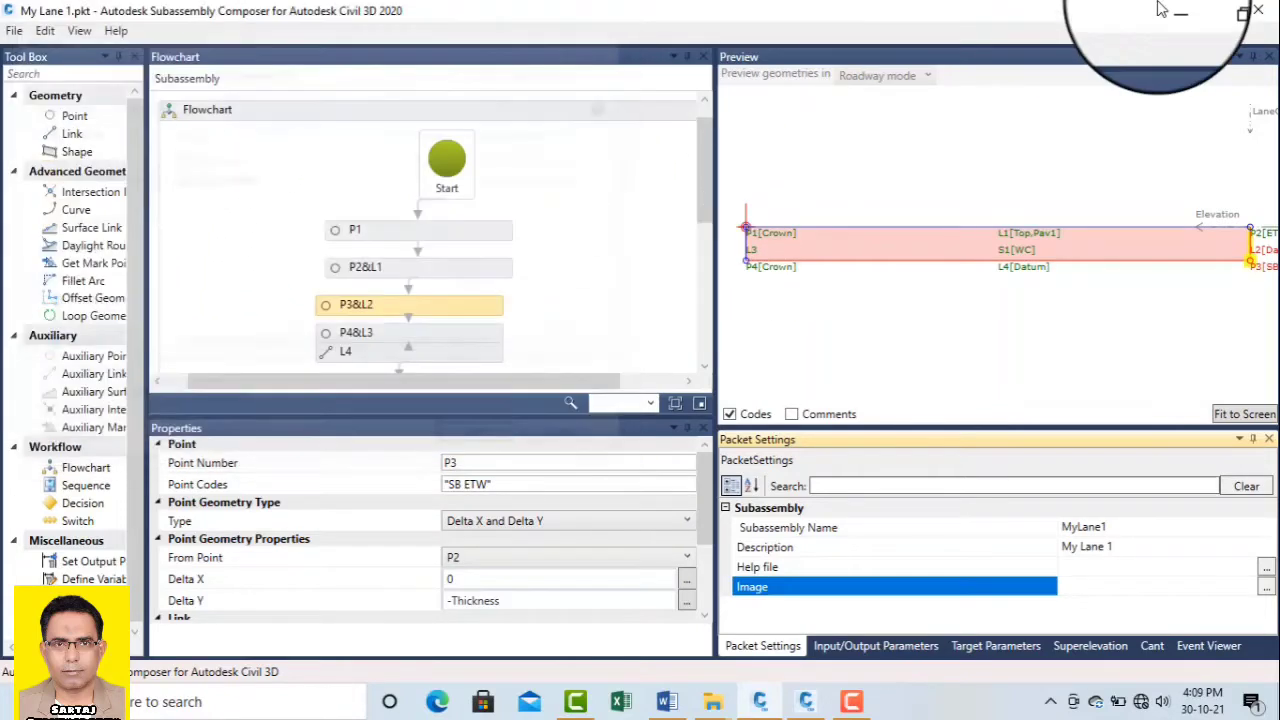
click(1177, 12)
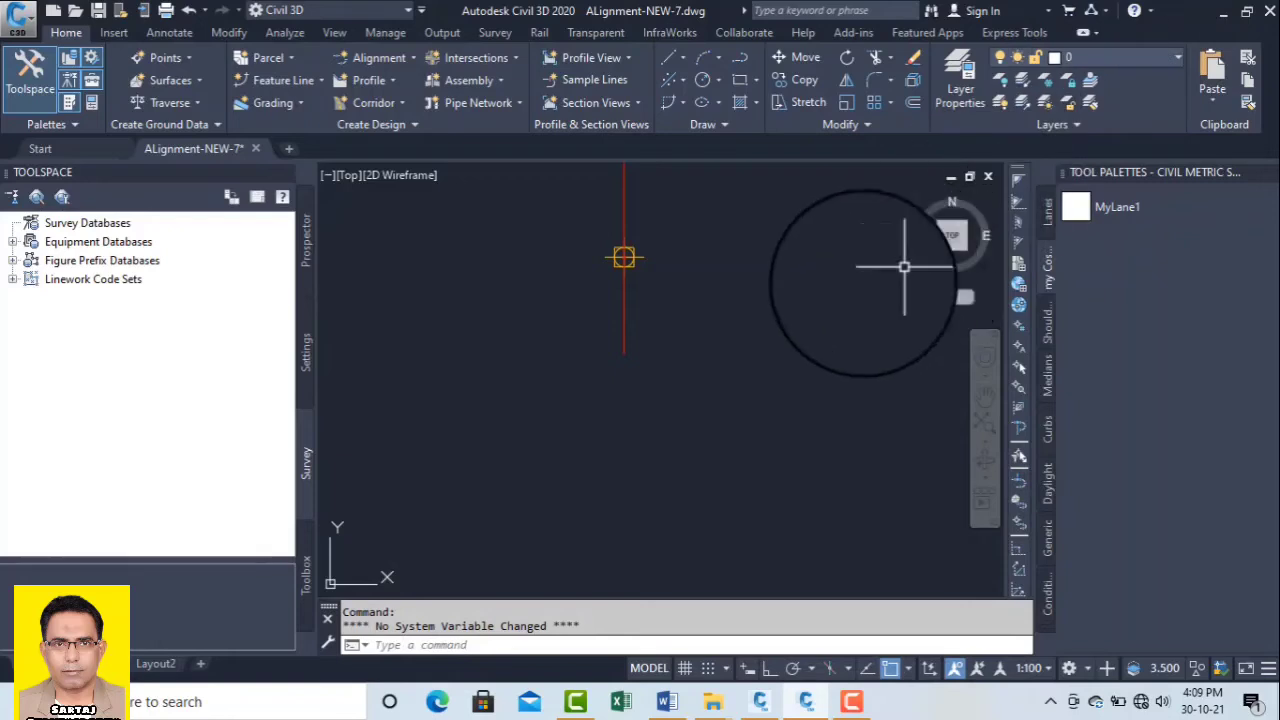
- Examine the profile view, the corridor plan and the grid of section views, and locate the empty assembly baseline
scroll(694, 334, down, 5)
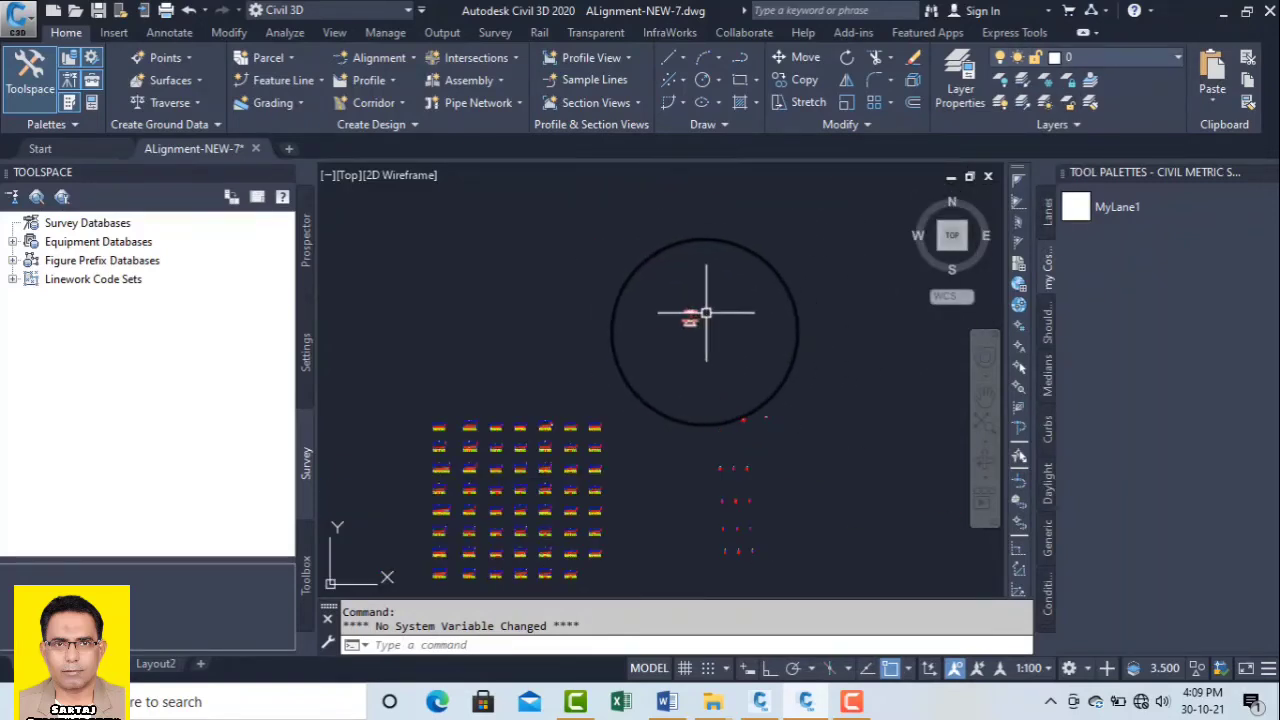
mouse_move(592, 436)
middle_down()
mouse_move(723, 443)
mouse_move(872, 412)
middle_up()
middle_drag(371, 338, 514, 357)
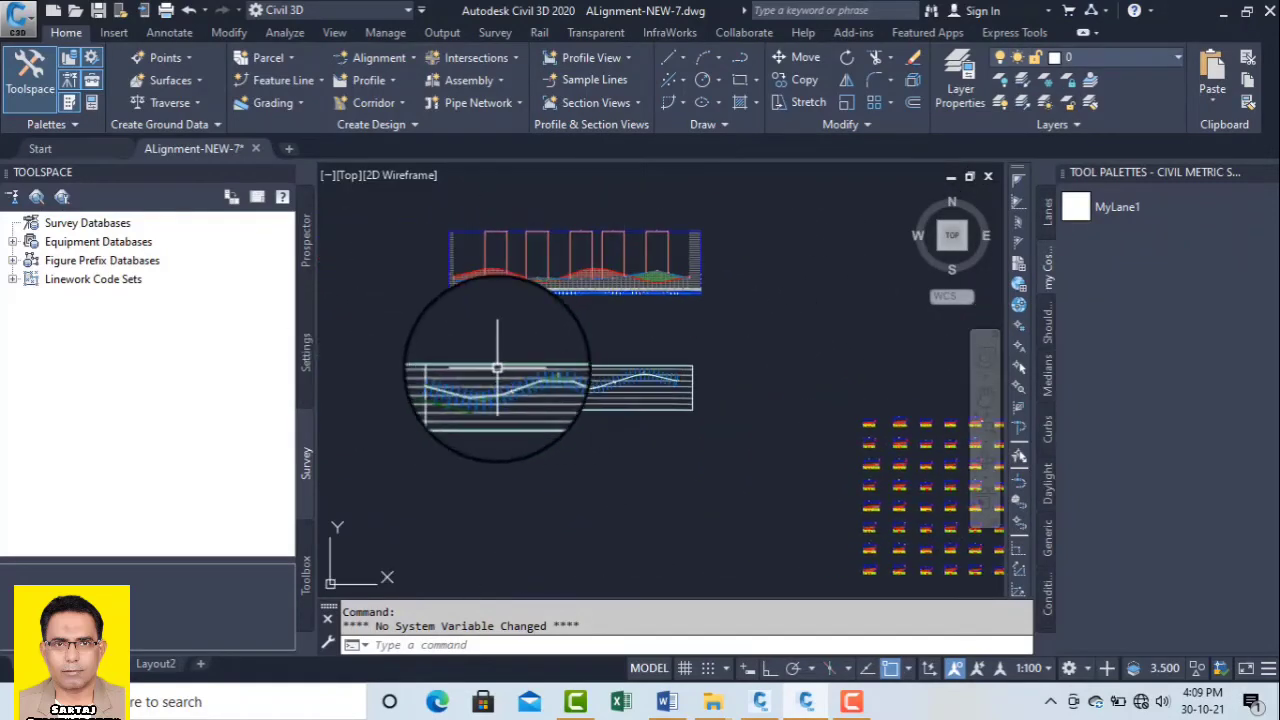
scroll(497, 368, up, 5)
scroll(486, 389, up, 3)
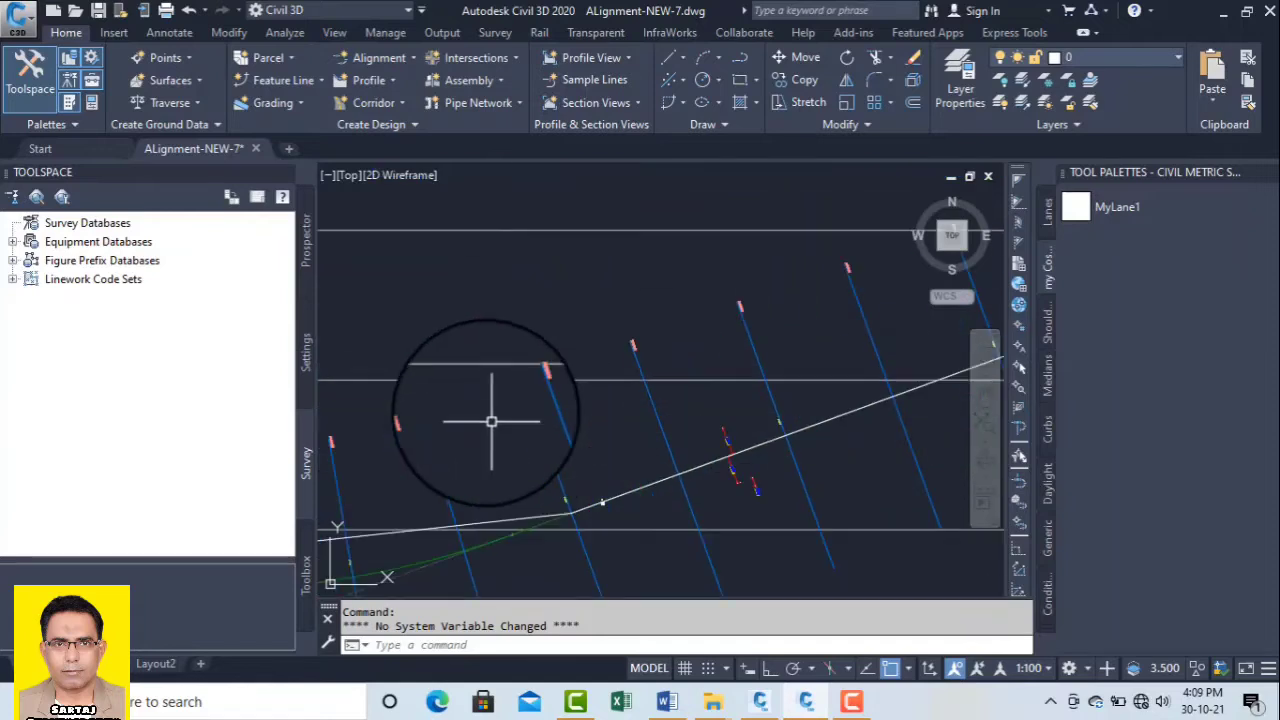
scroll(486, 416, down, 4)
scroll(611, 371, down, 4)
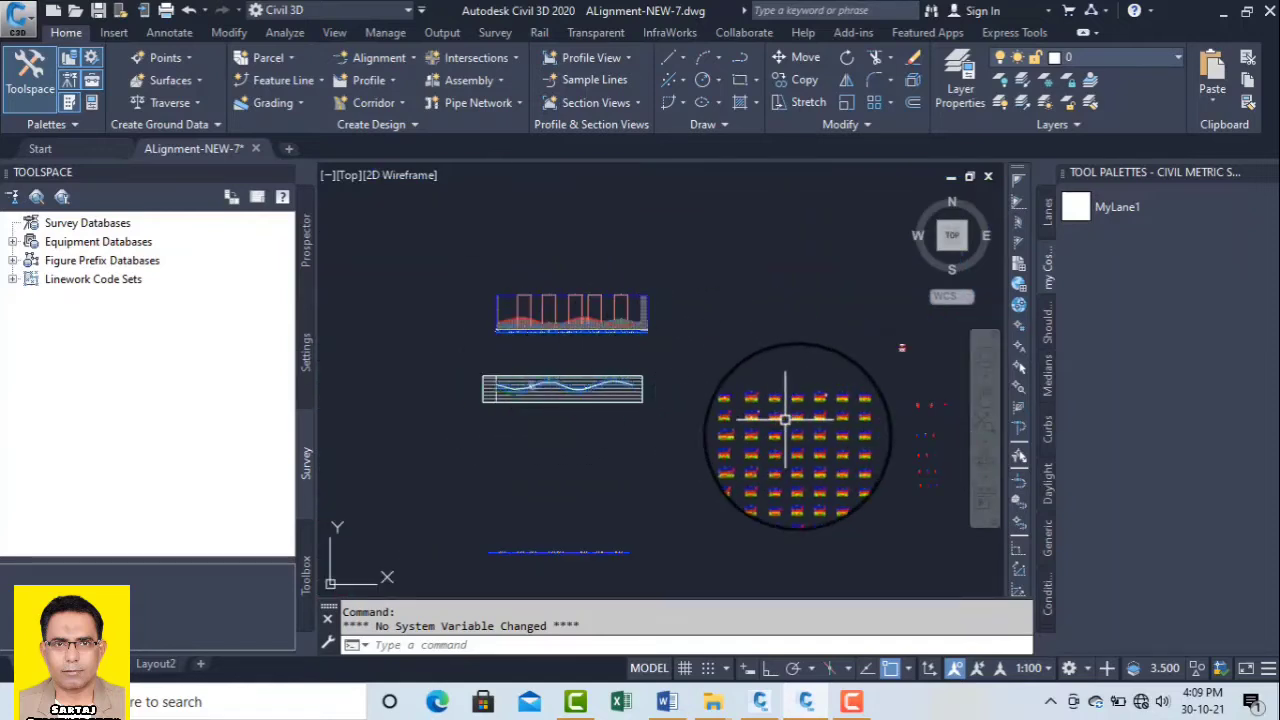
scroll(785, 420, up, 7)
scroll(675, 429, up, 2)
scroll(488, 348, up, 4)
scroll(468, 340, down, 6)
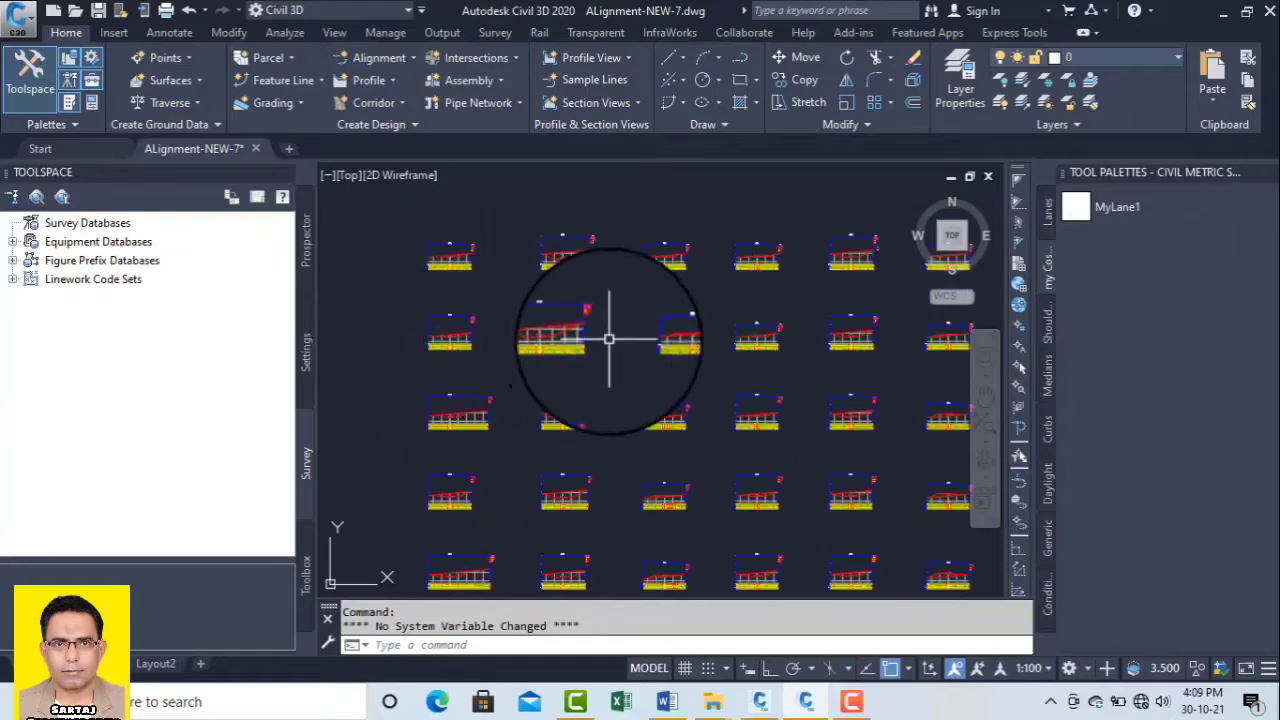
scroll(612, 339, down, 5)
middle_drag(737, 338, 506, 389)
scroll(759, 306, up, 4)
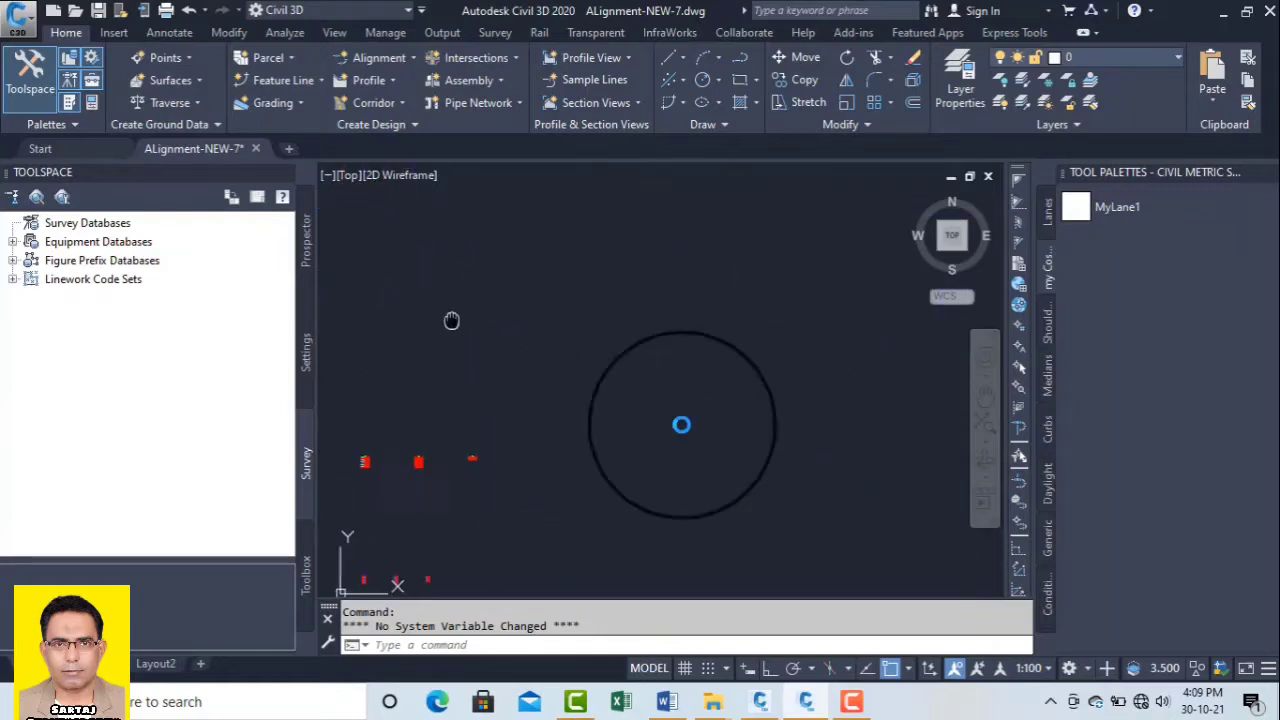
scroll(705, 400, up, 6)
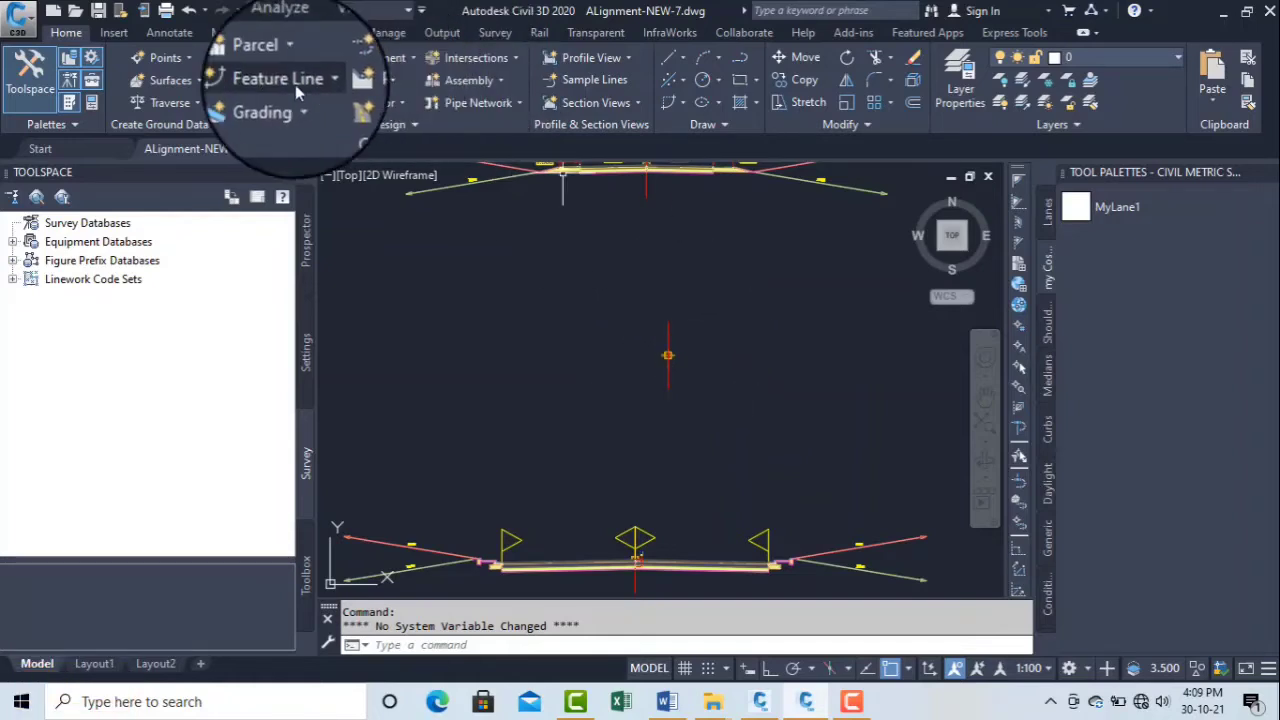
- Review the Create Assembly settings, close the dialog, and inspect the existing empty assembly baseline
click(478, 88)
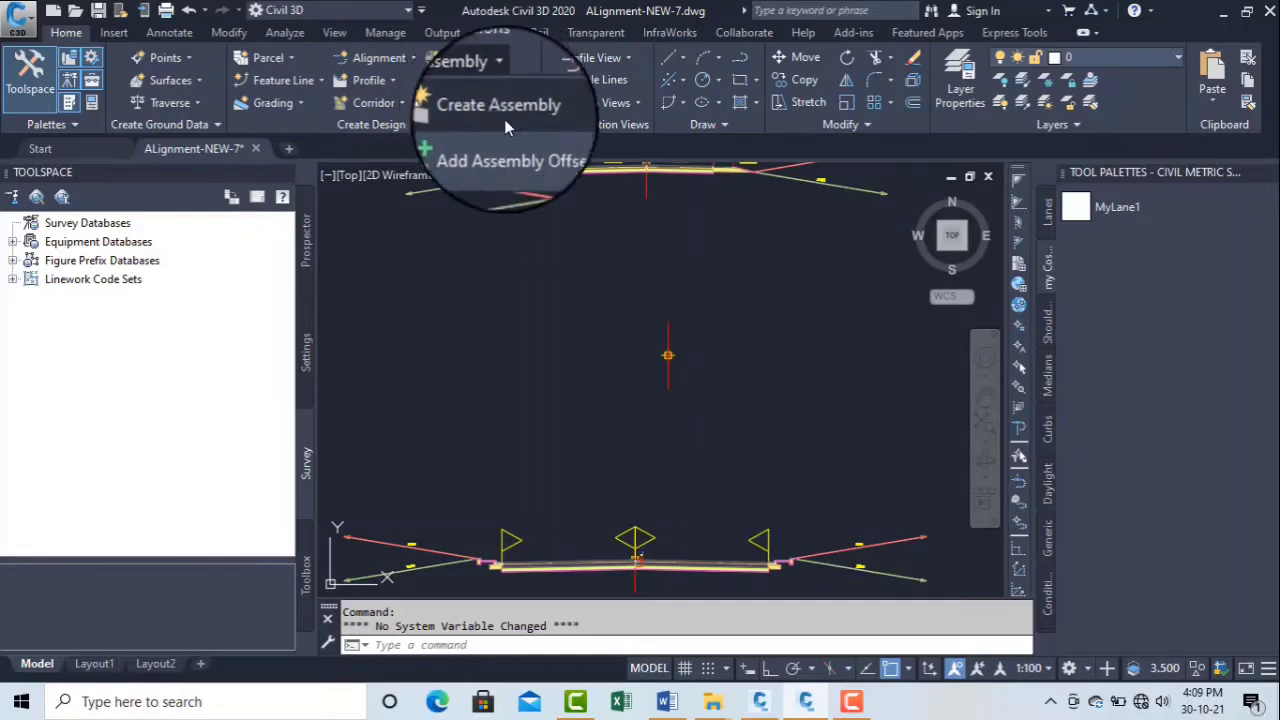
click(504, 119)
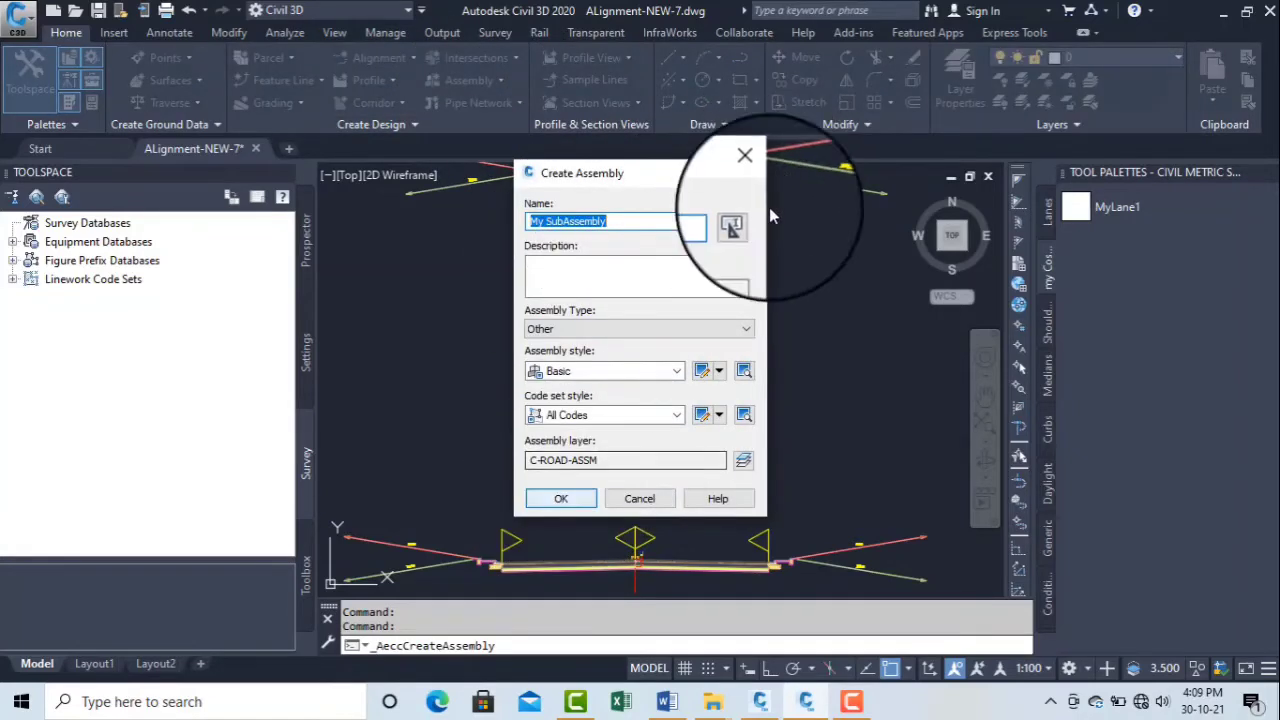
click(745, 156)
scroll(680, 358, up, 5)
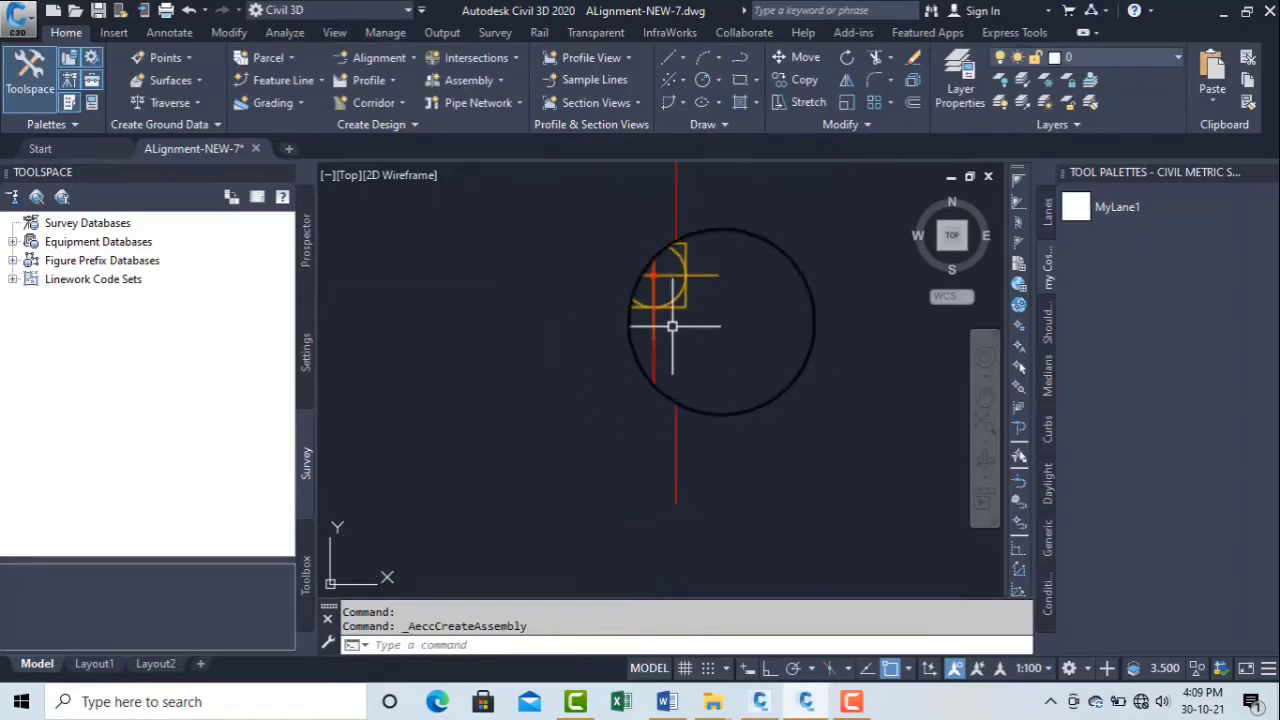
mouse_move(853, 705)
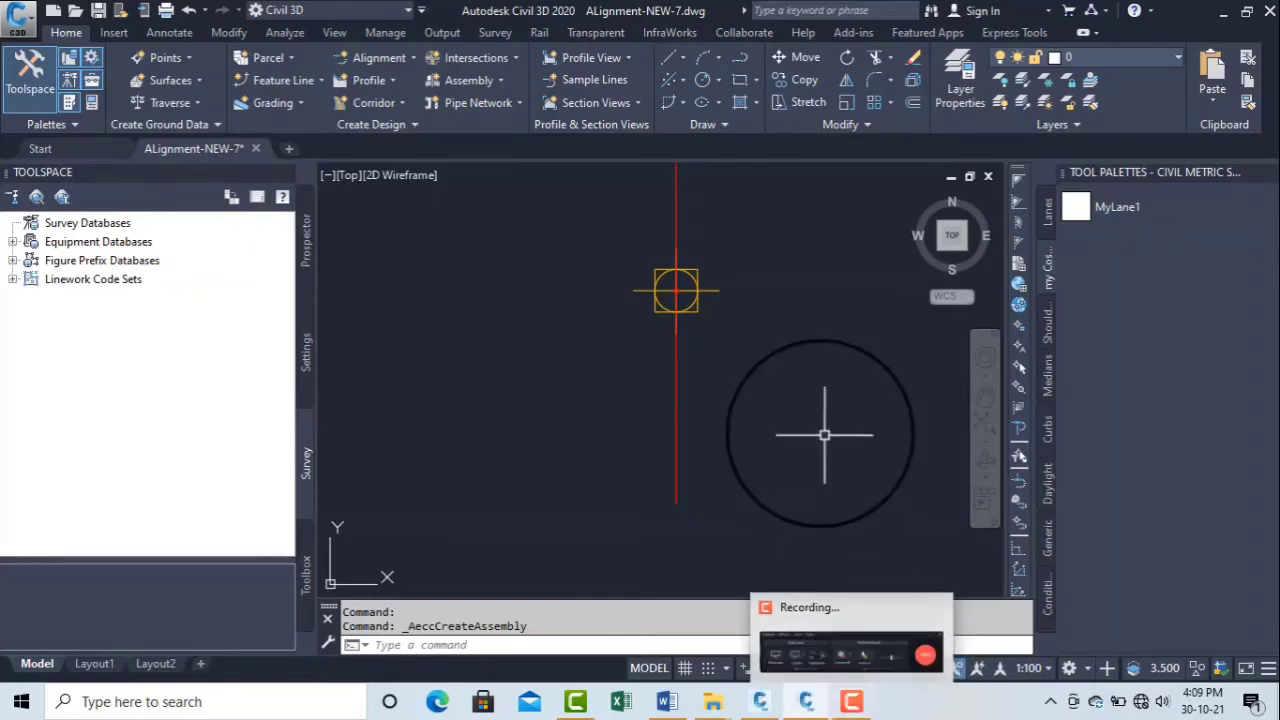
click(818, 441)
click(790, 476)
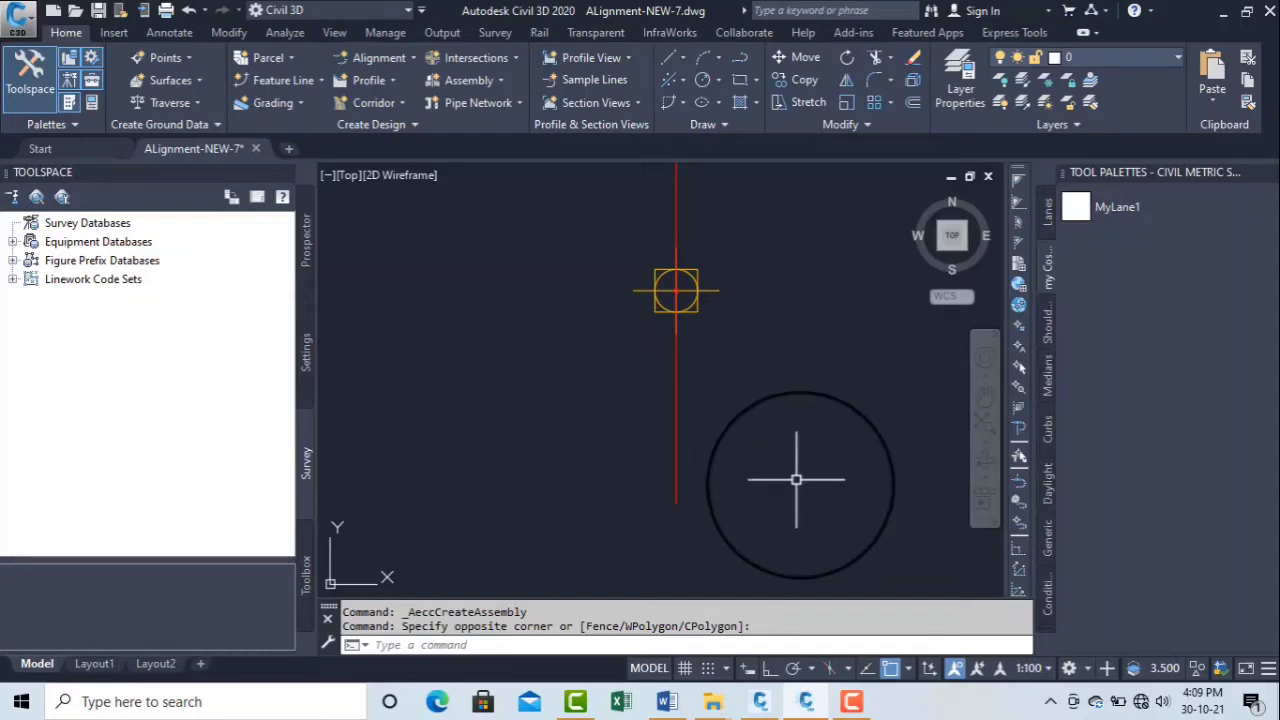
click(853, 702)
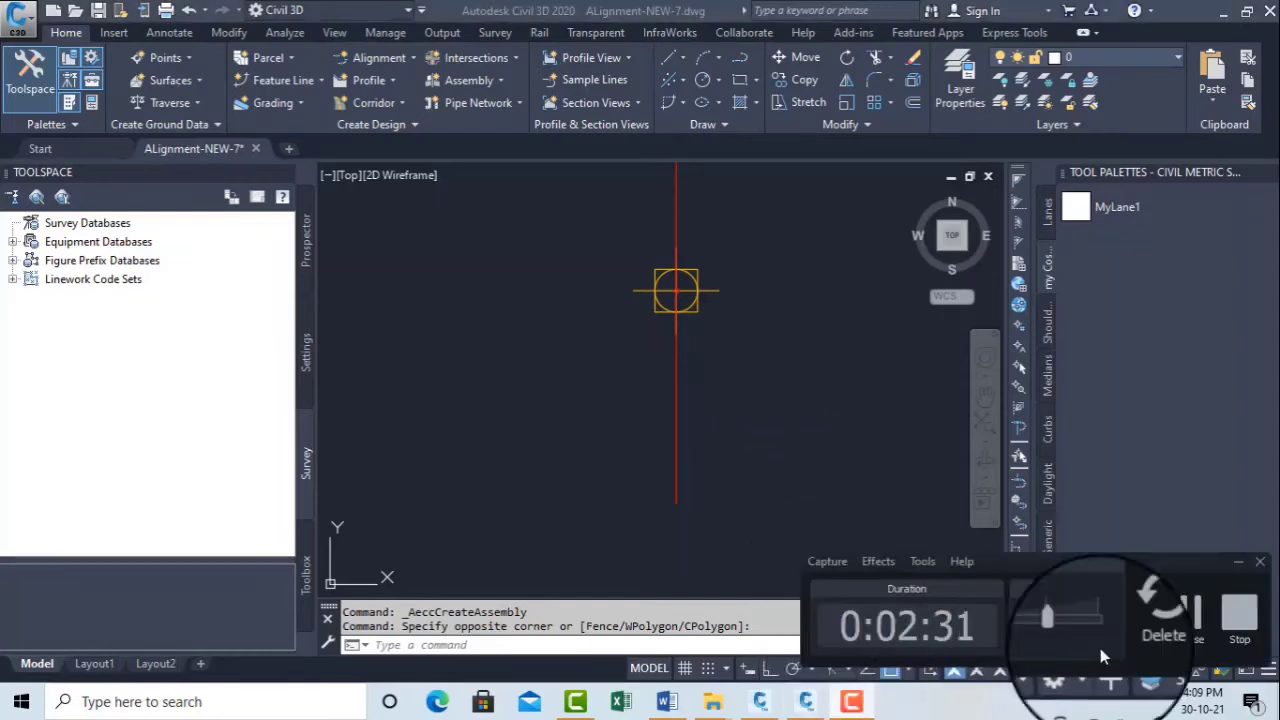
click(1204, 627)
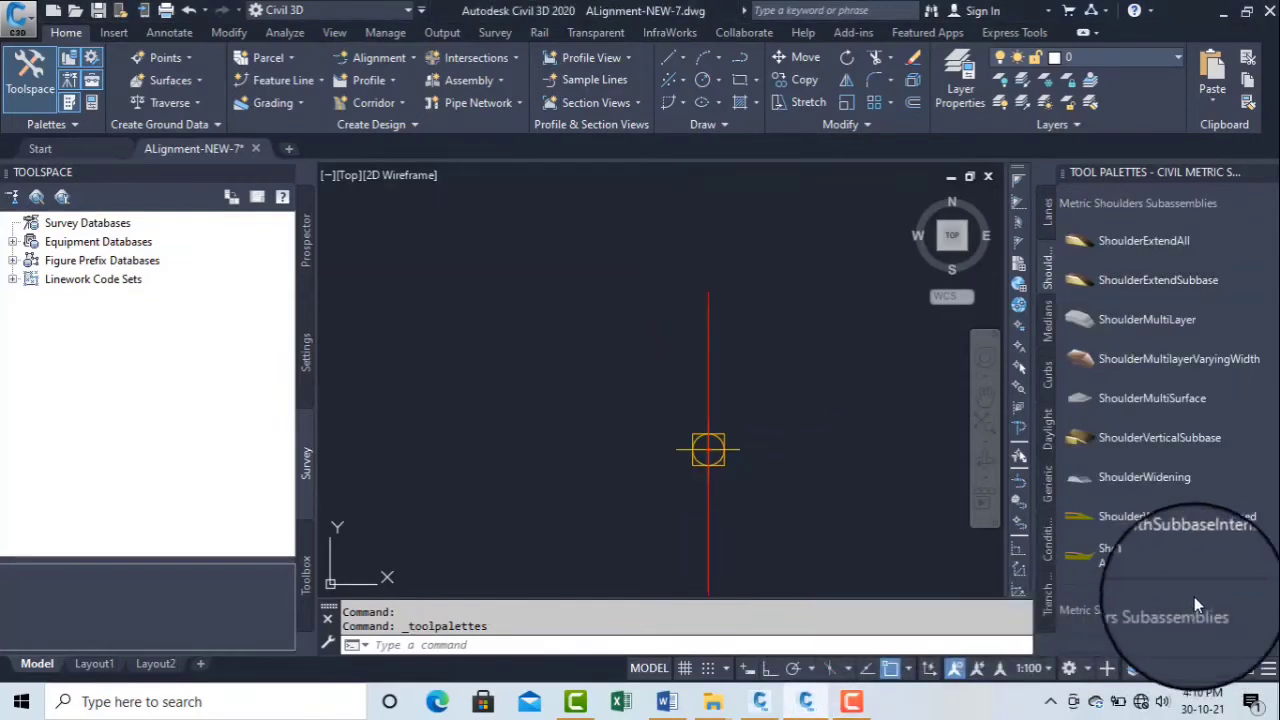
- Hide the Civil Metric Subassemblies tool palettes and show them again
click(70, 104)
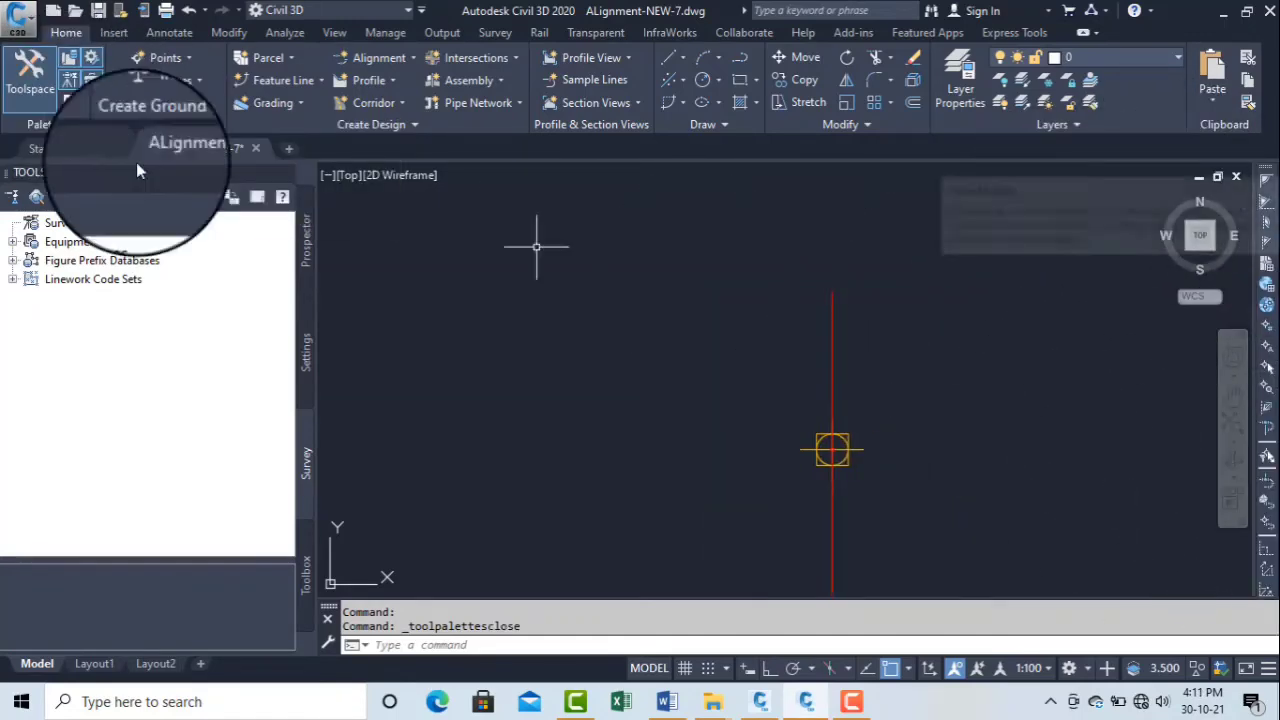
click(70, 104)
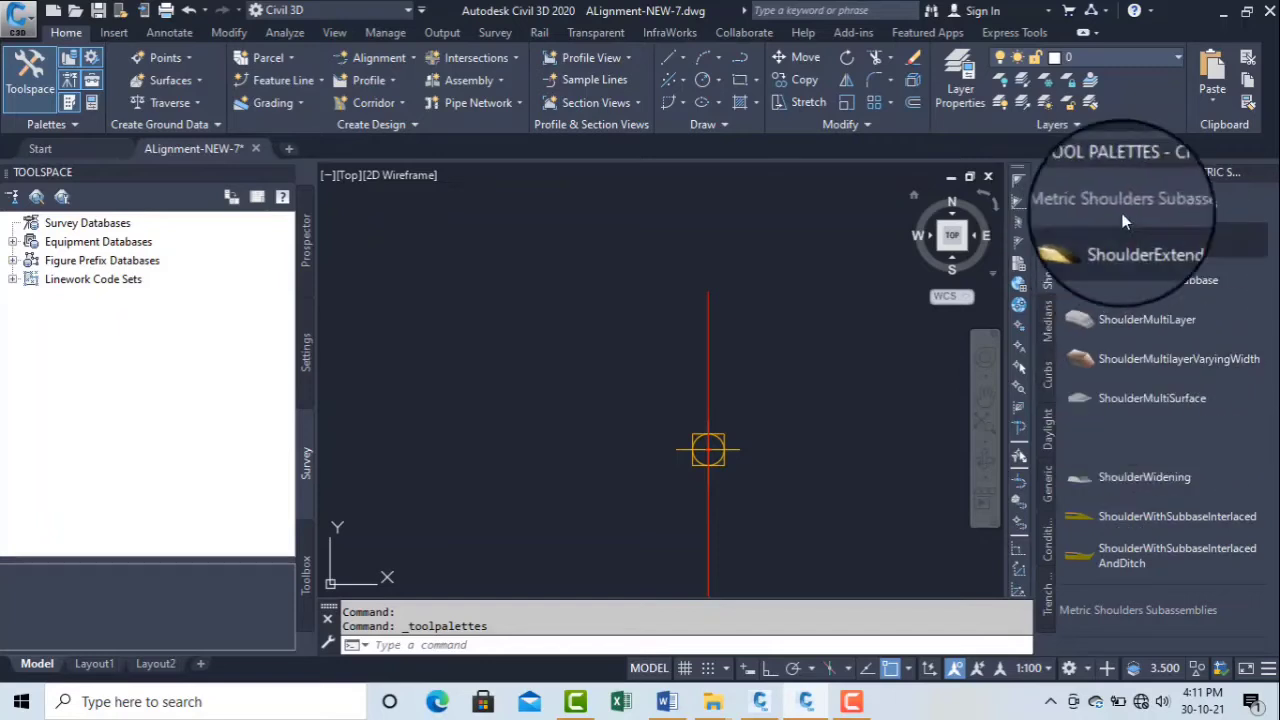
click(70, 104)
click(70, 104)
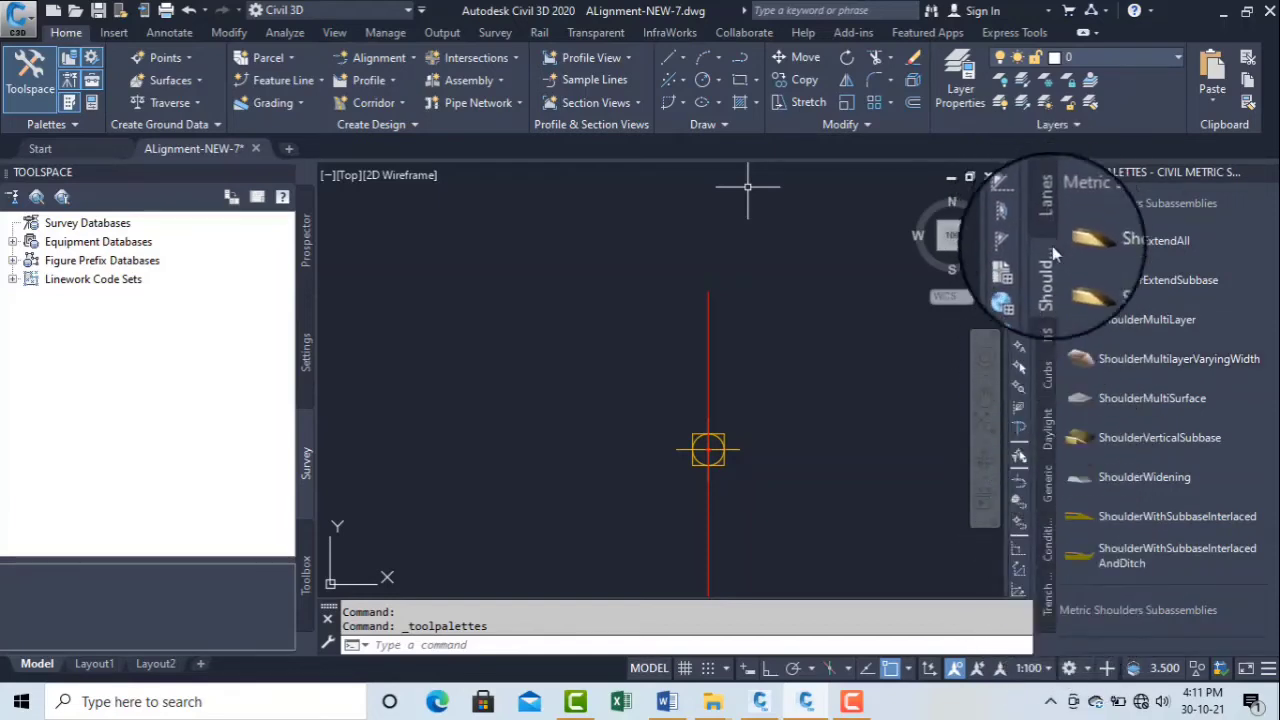
- Create a new tool palette in the Civil Metric Subassemblies set and name it My Custom Assembly
right_click(1049, 347)
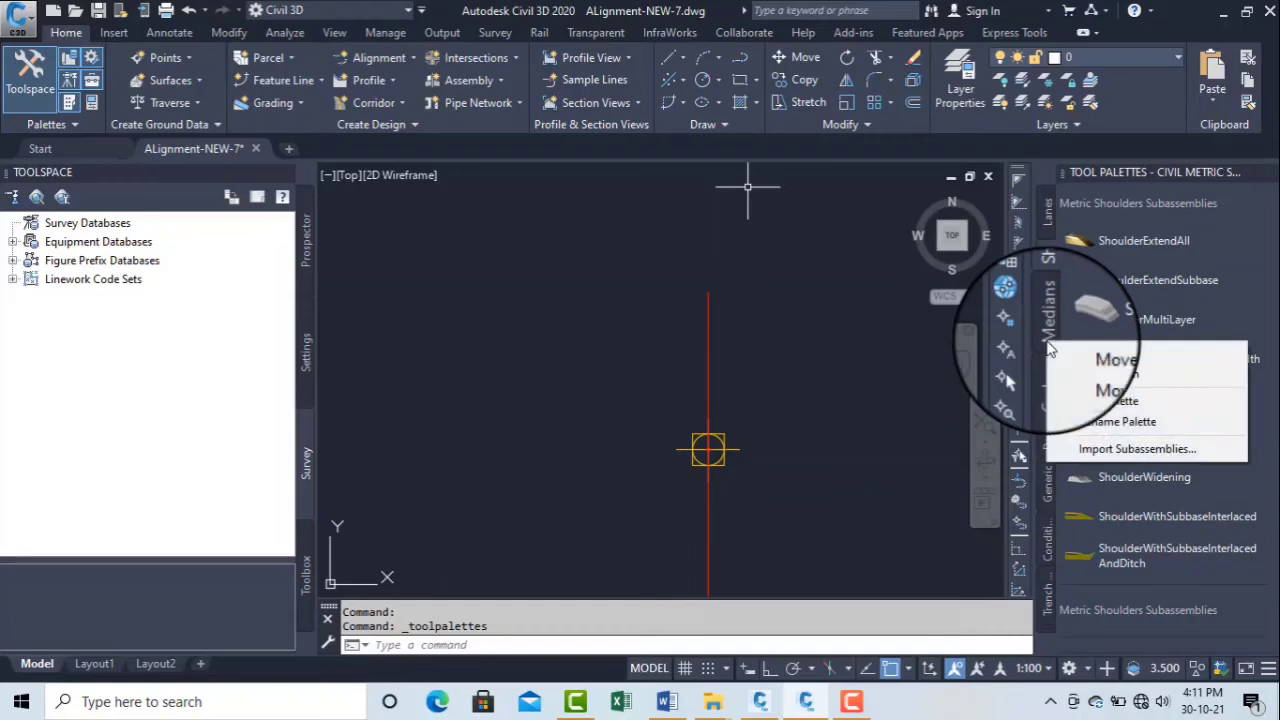
click(1118, 402)
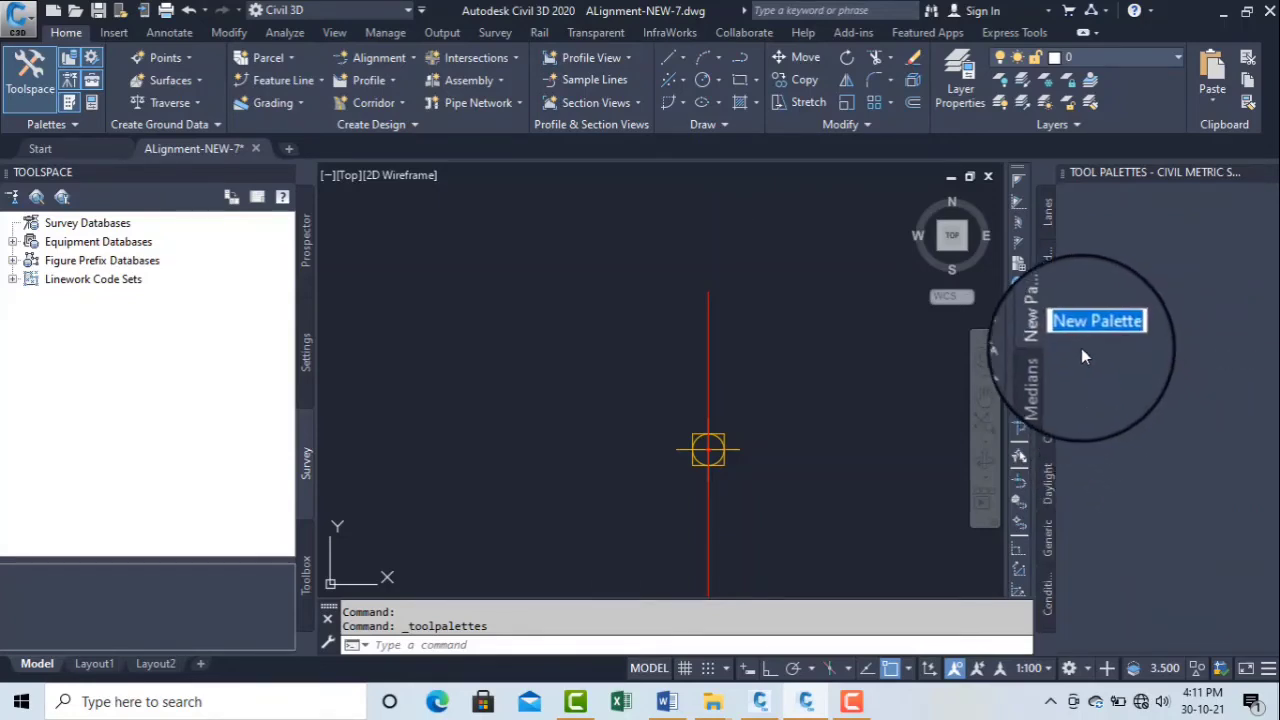
right_click(1079, 332)
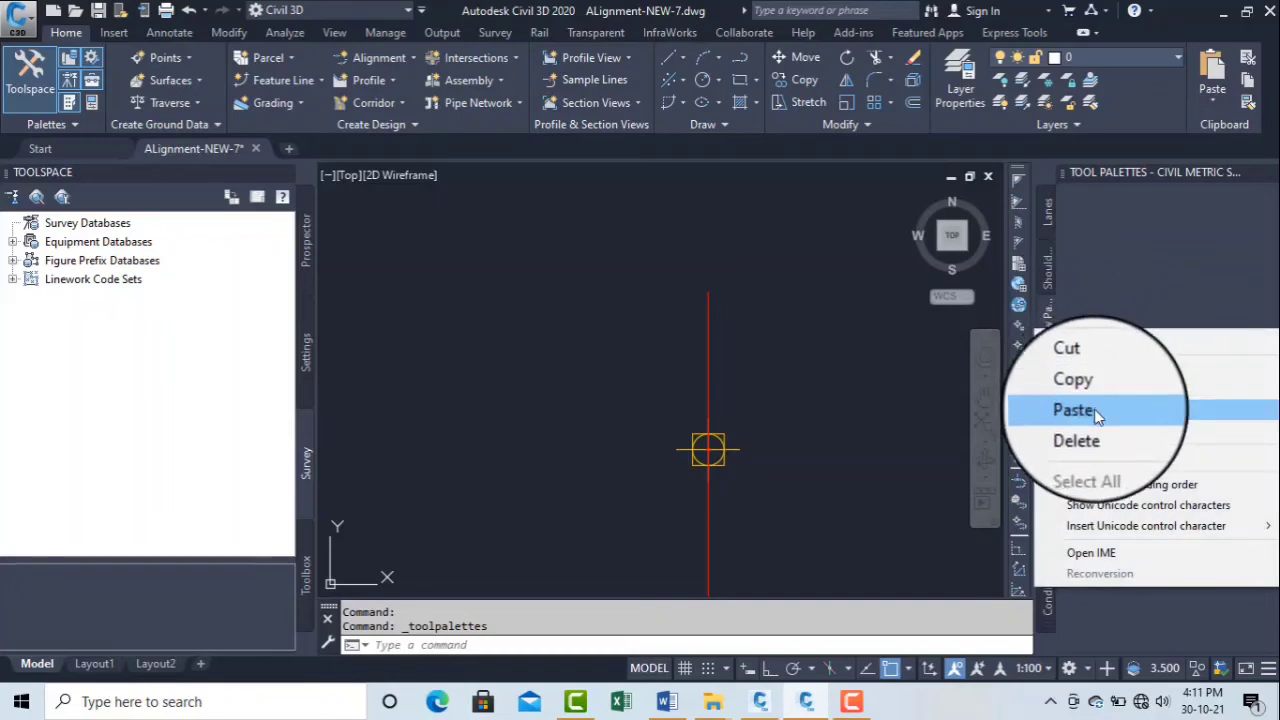
click(1096, 412)
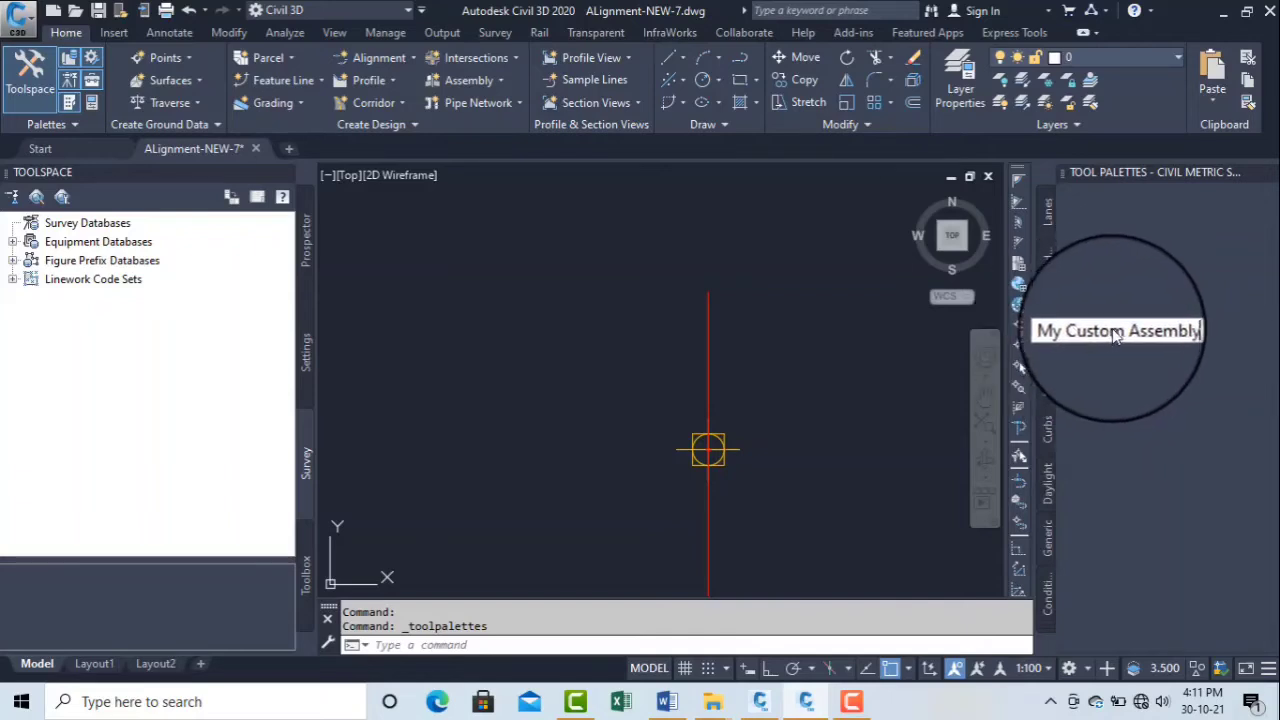
click(1156, 365)
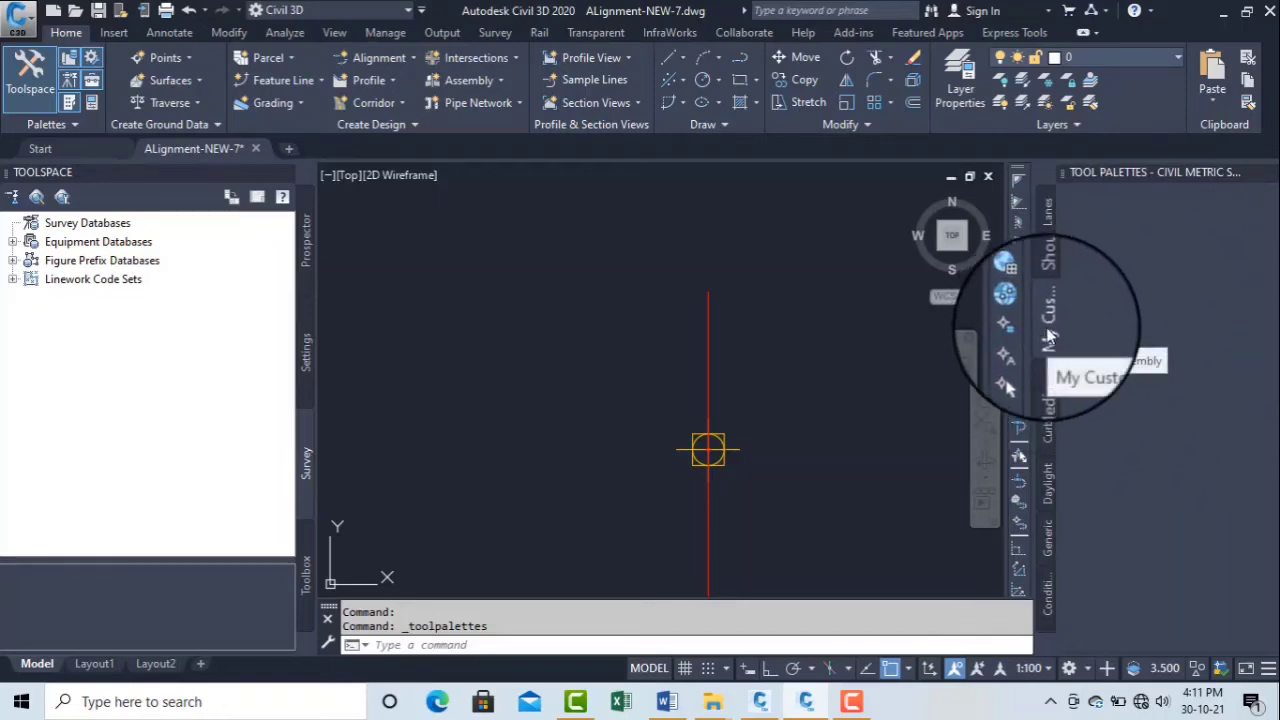
- Import the subassembly file My Lane 1.pkt from the My Assembly 2021 folder into the My Custom Assembly palette
right_click(1048, 336)
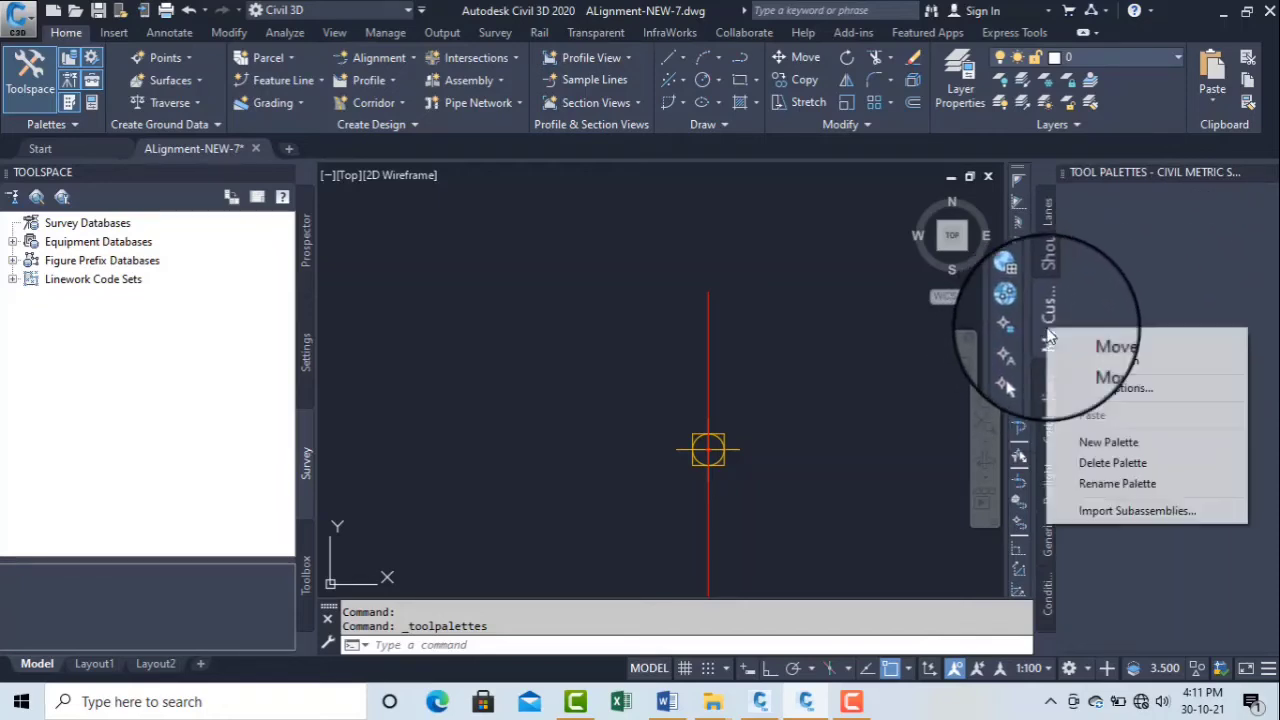
click(1122, 512)
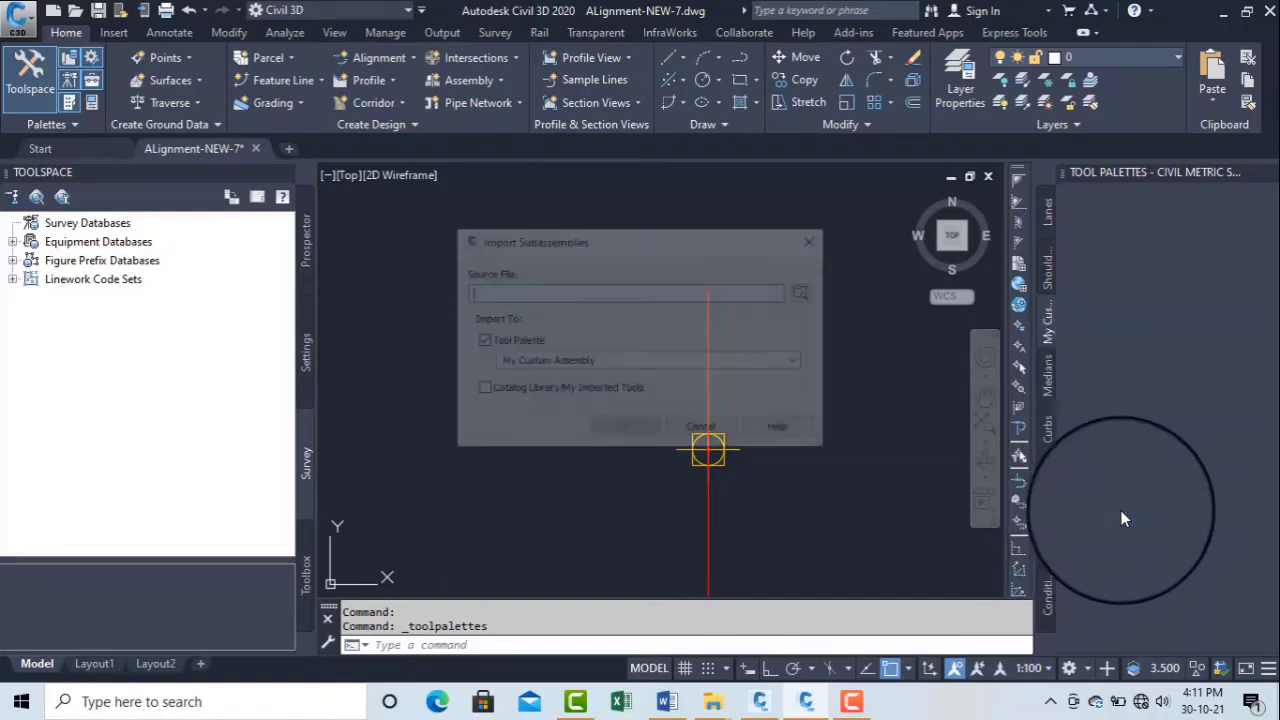
click(808, 293)
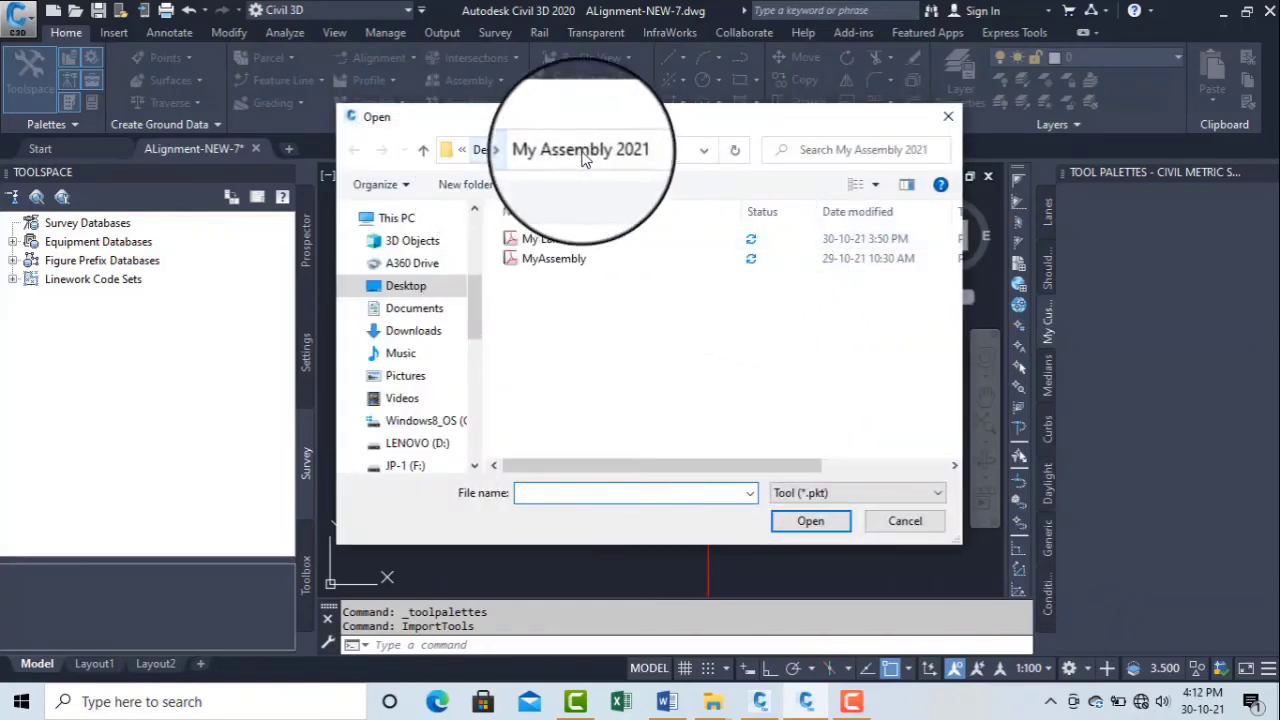
double_click(548, 240)
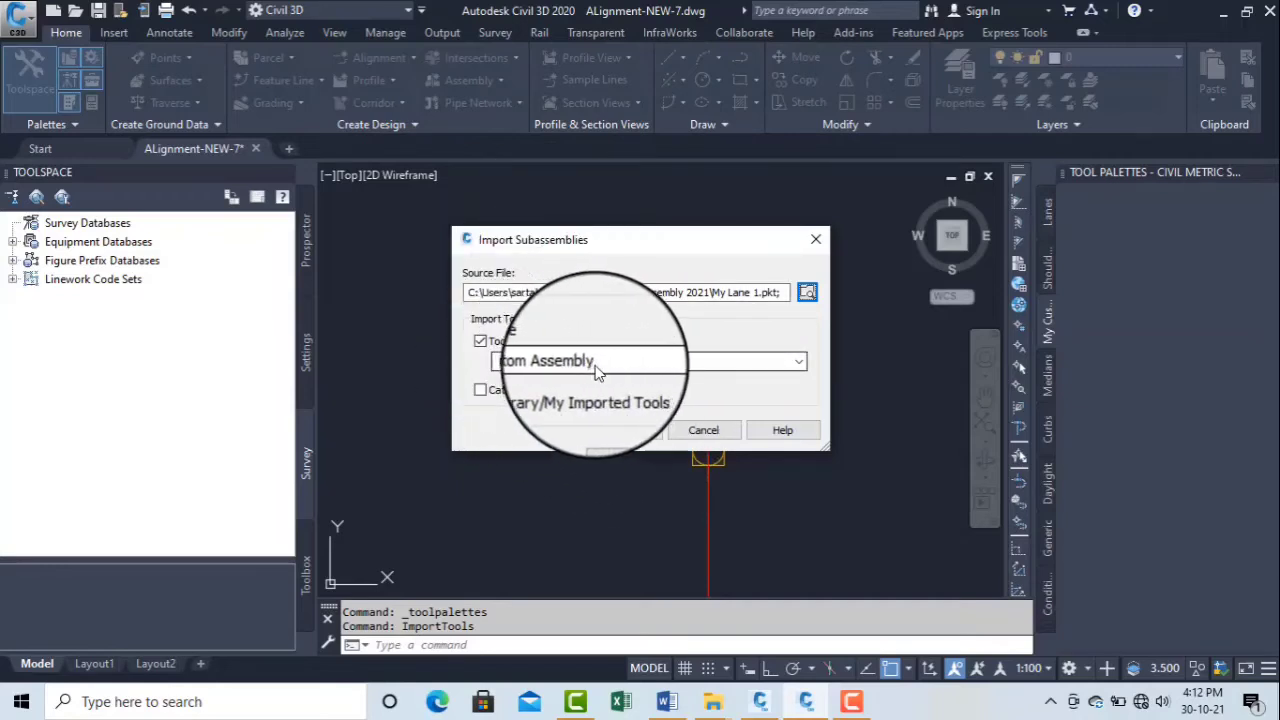
click(625, 433)
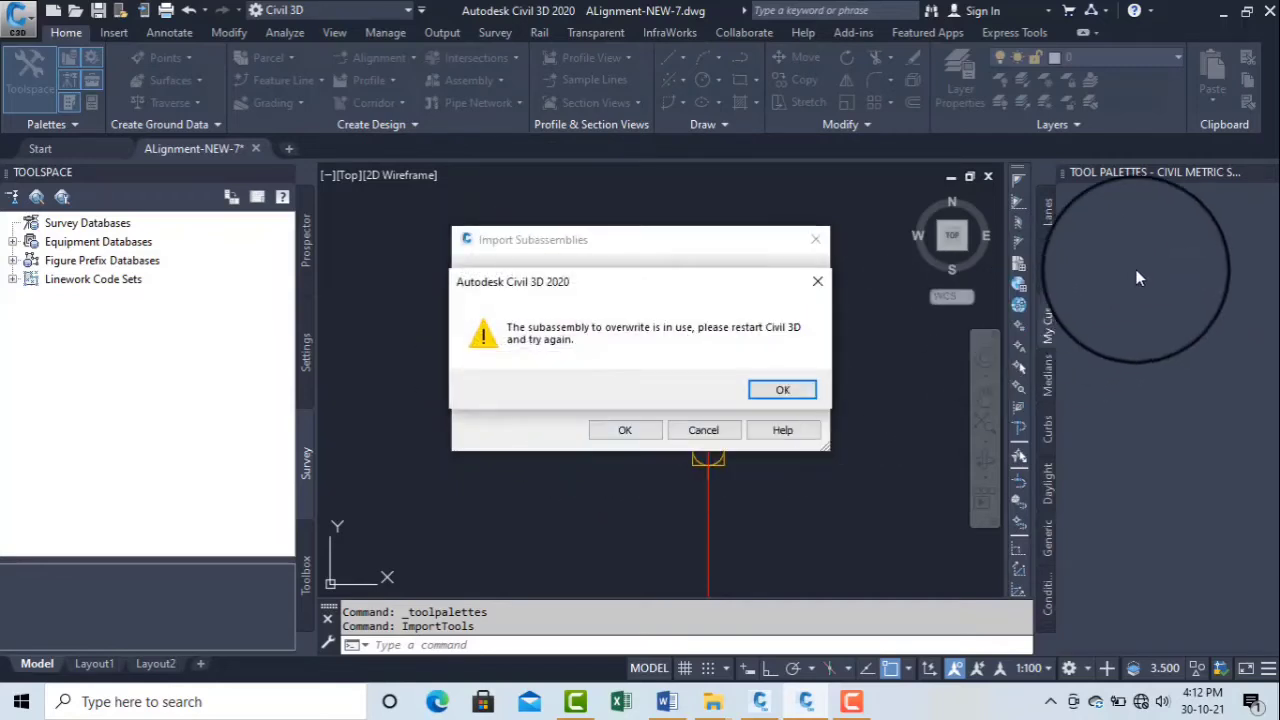
click(781, 391)
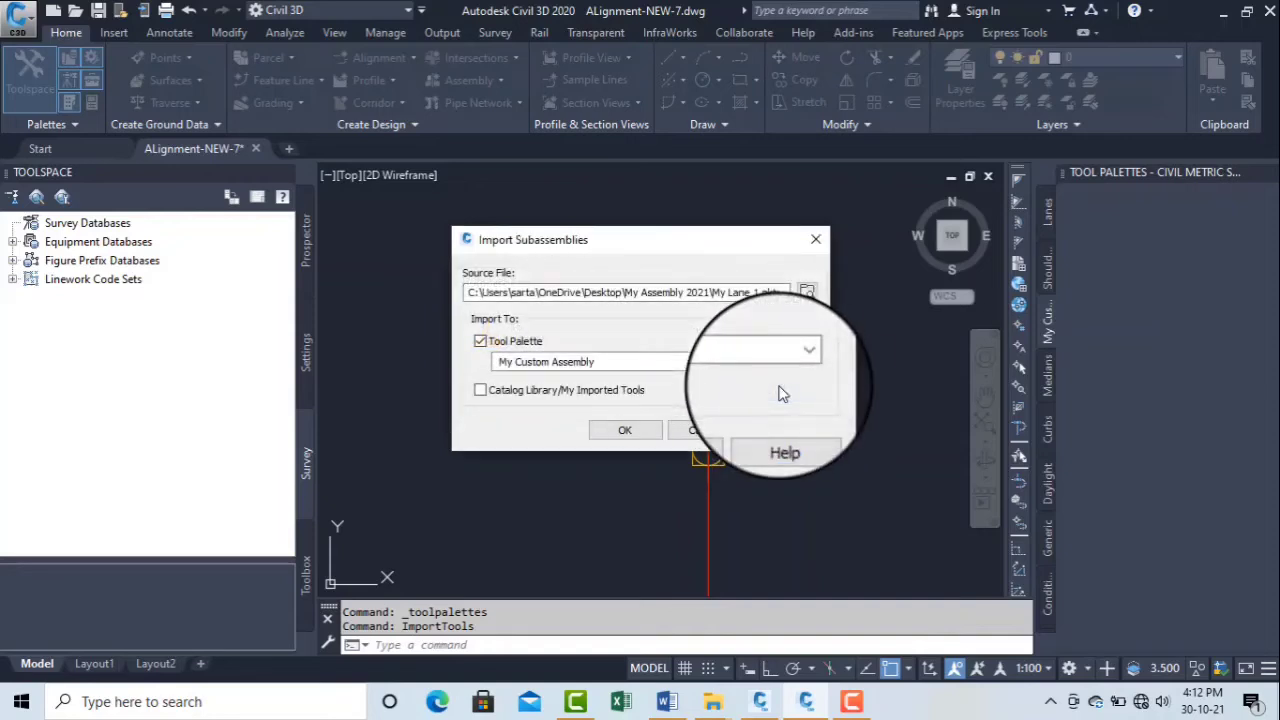
click(625, 430)
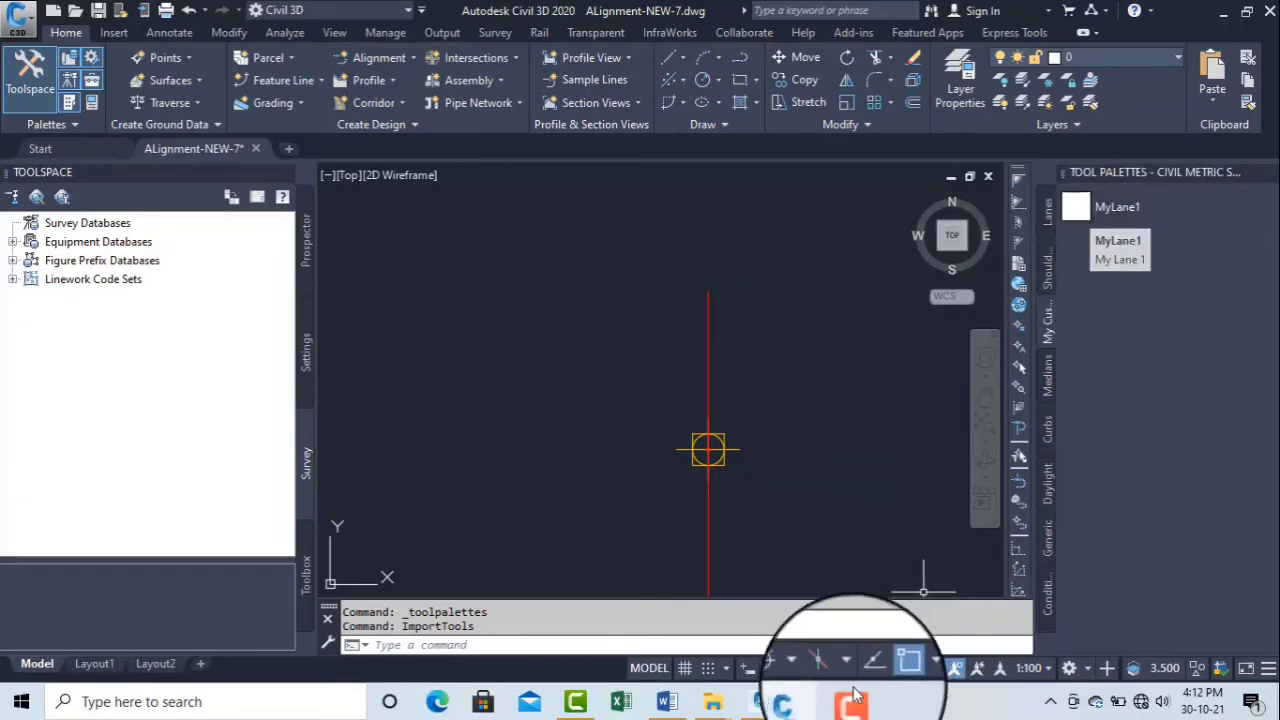
- Check the subassembly name and description in Subassembly Composer's packet settings, and return to Civil 3D
mouse_move(762, 706)
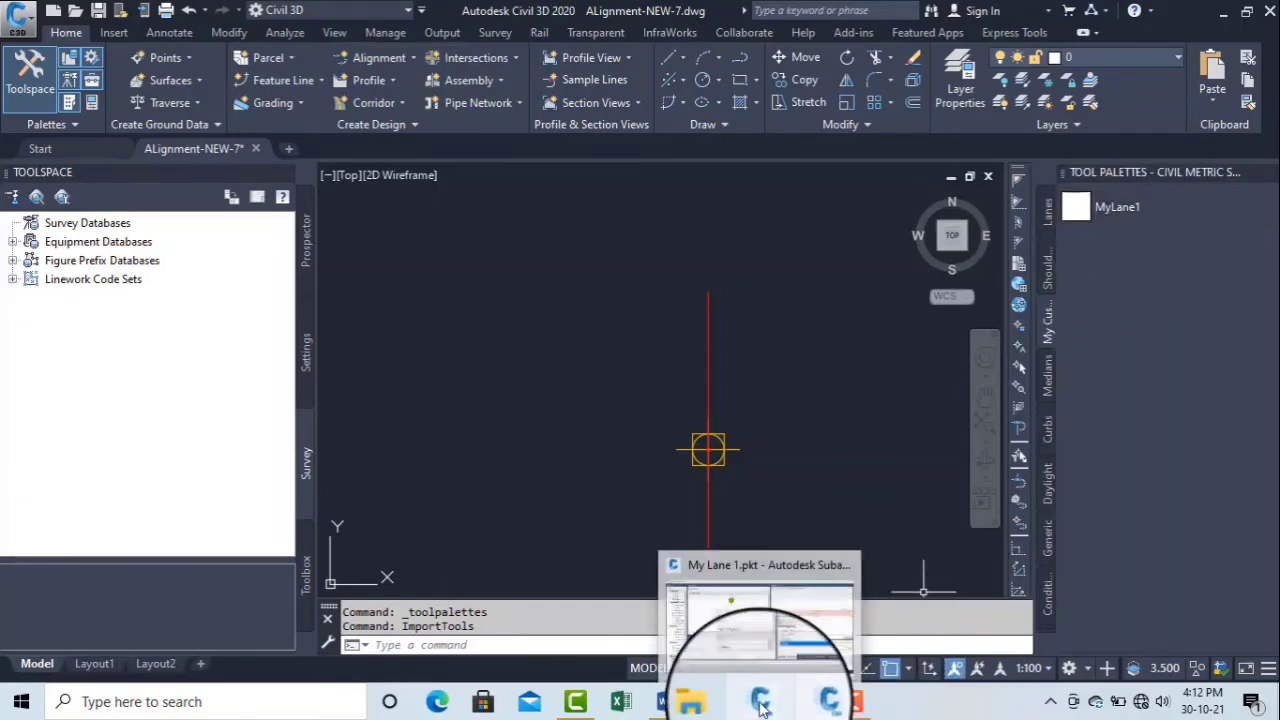
click(783, 672)
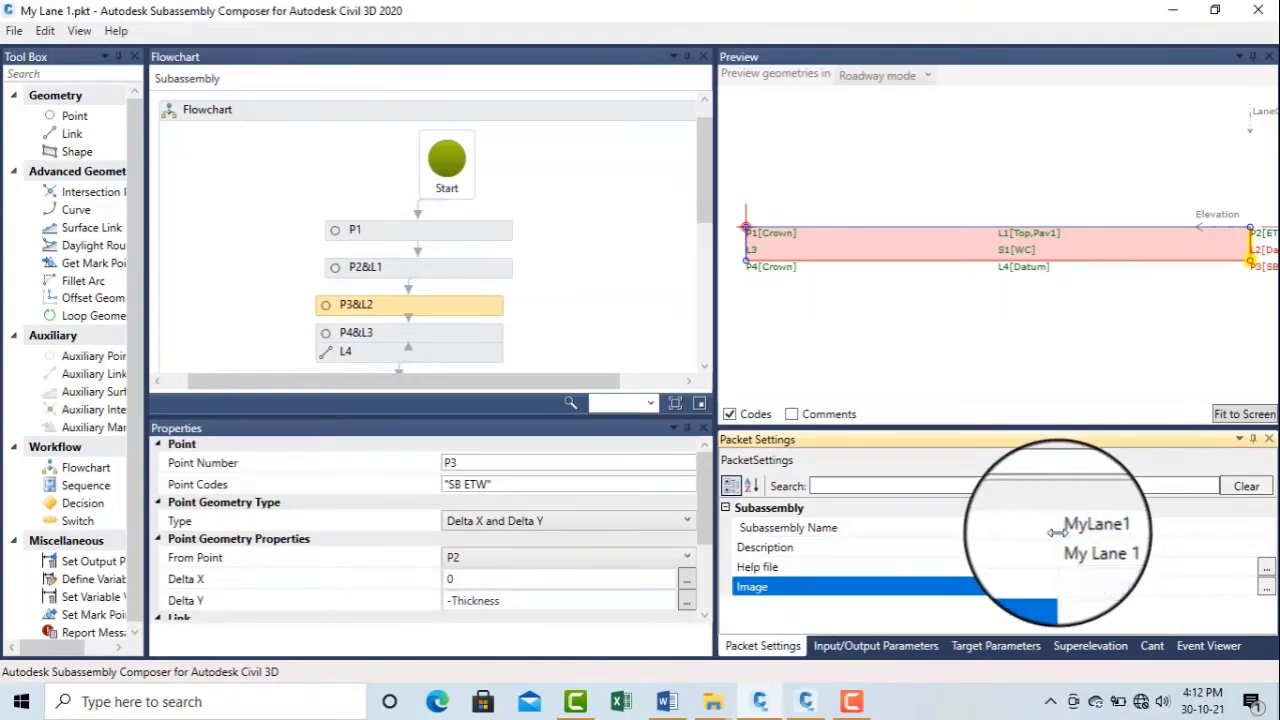
click(1173, 10)
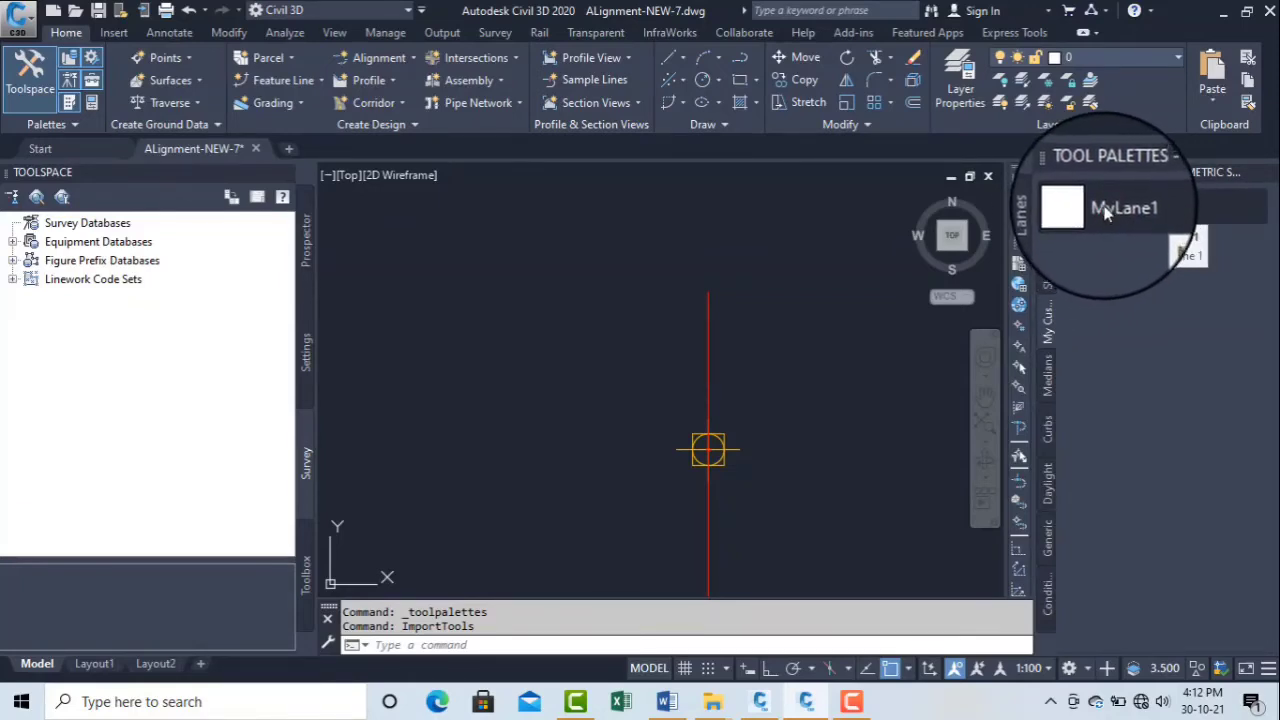
- Start placing the MyLane1 subassembly and compare its parameters with the input/output parameters in Subassembly Composer
click(1111, 206)
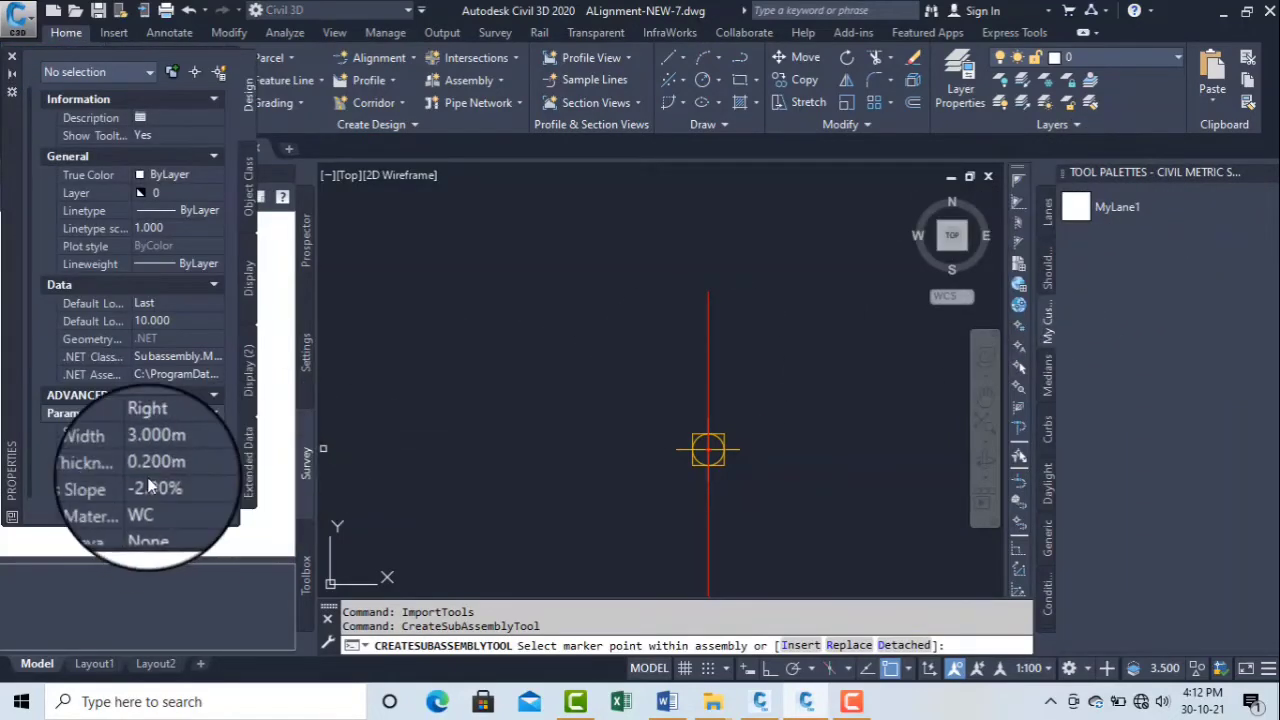
scroll(147, 477, down, 2)
scroll(149, 472, up, 2)
scroll(151, 468, down, 2)
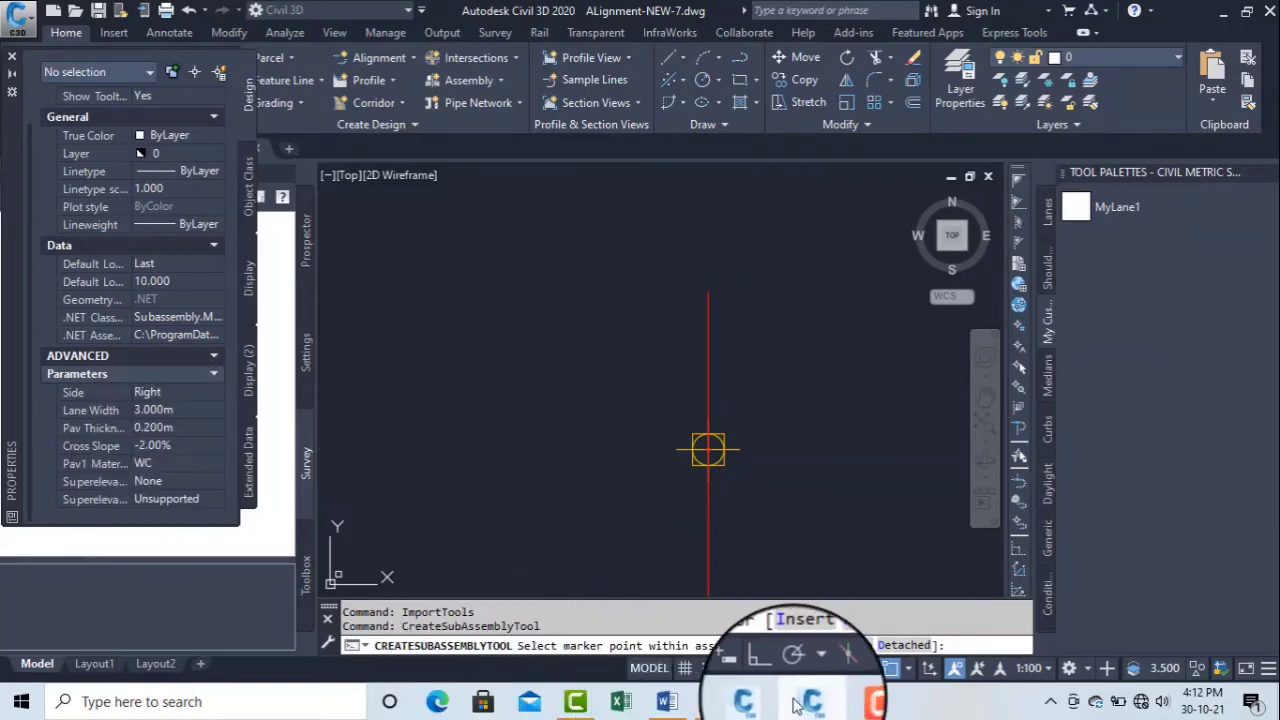
click(760, 702)
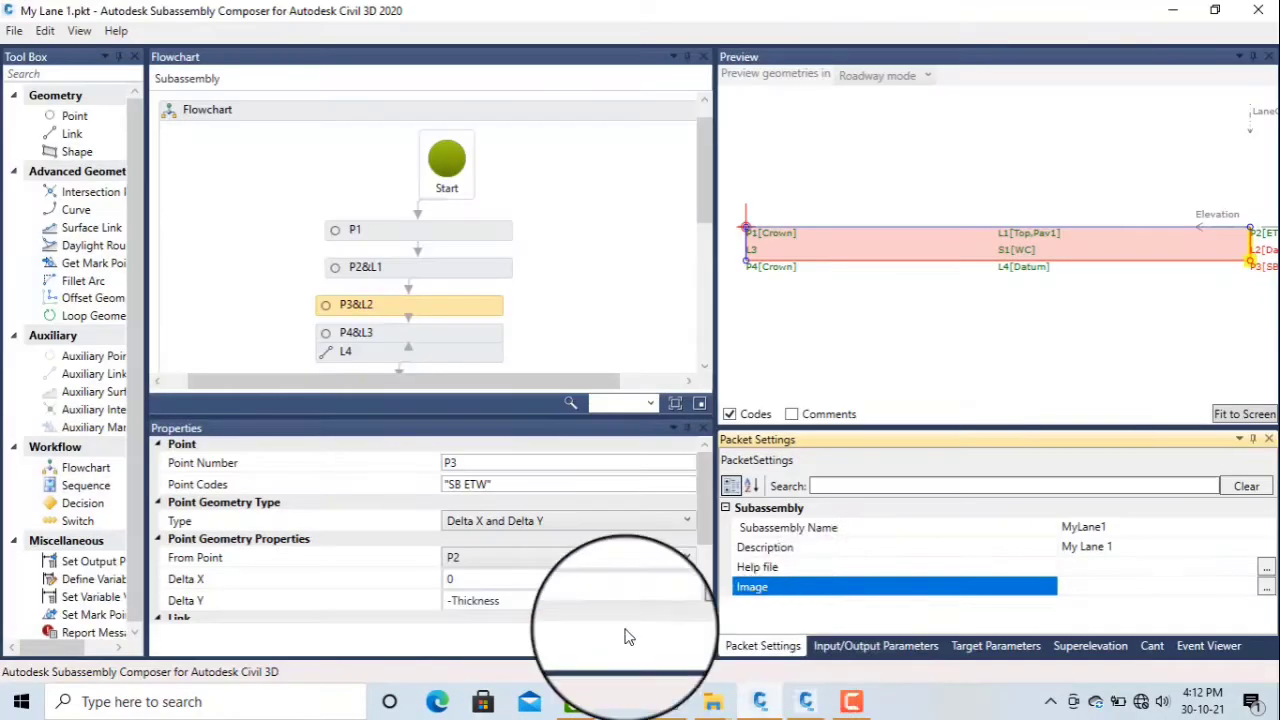
click(876, 646)
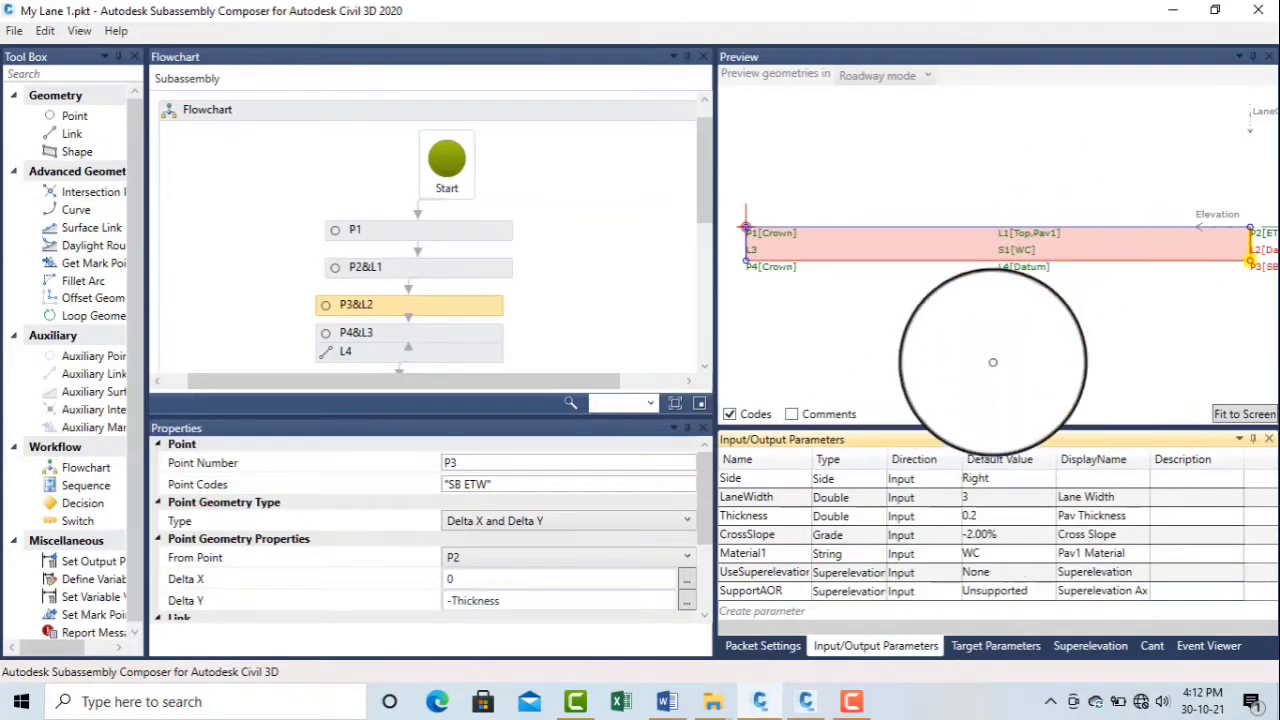
- Review the data types available for the LaneWidth parameter, keeping Double
click(860, 500)
click(865, 503)
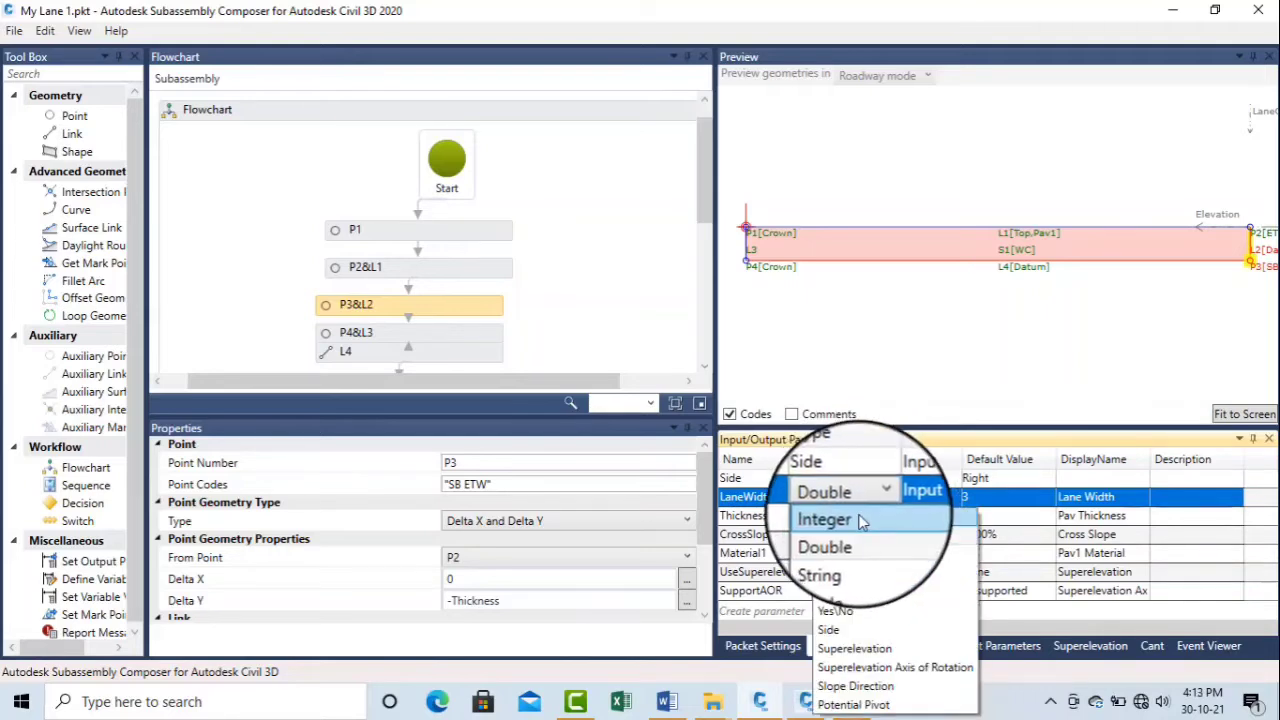
click(870, 500)
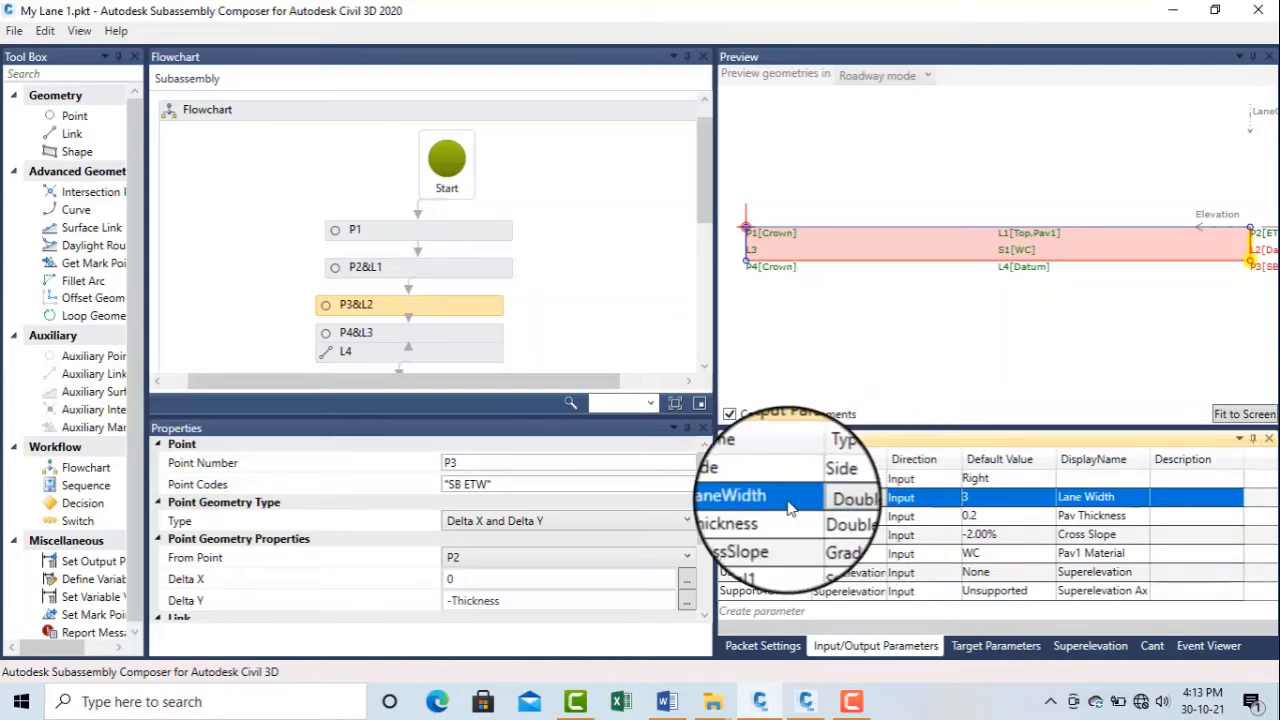
click(868, 497)
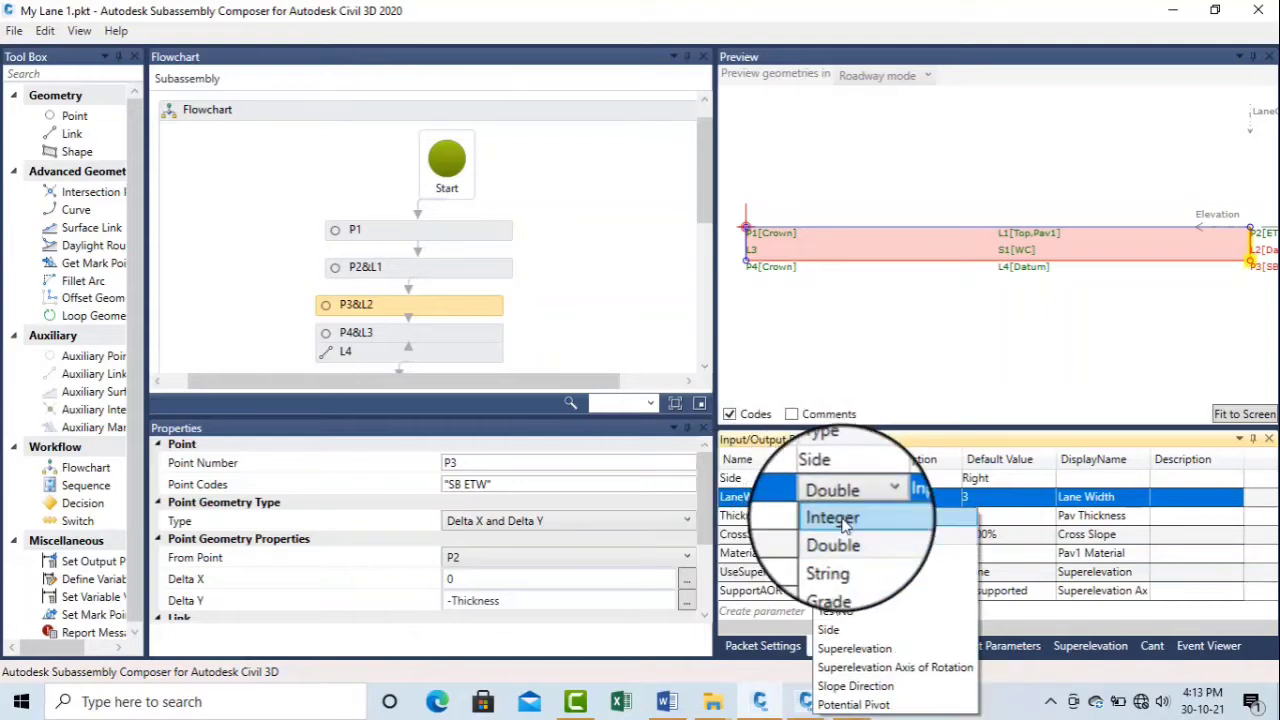
click(857, 505)
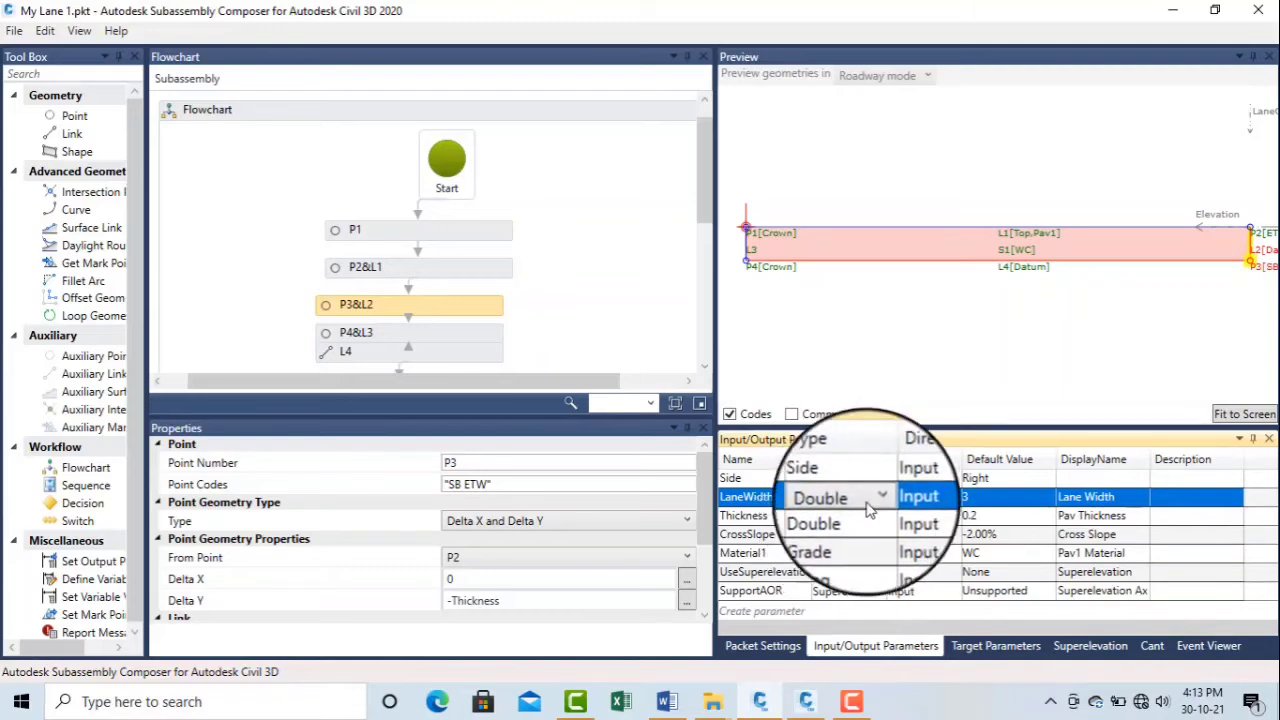
click(860, 496)
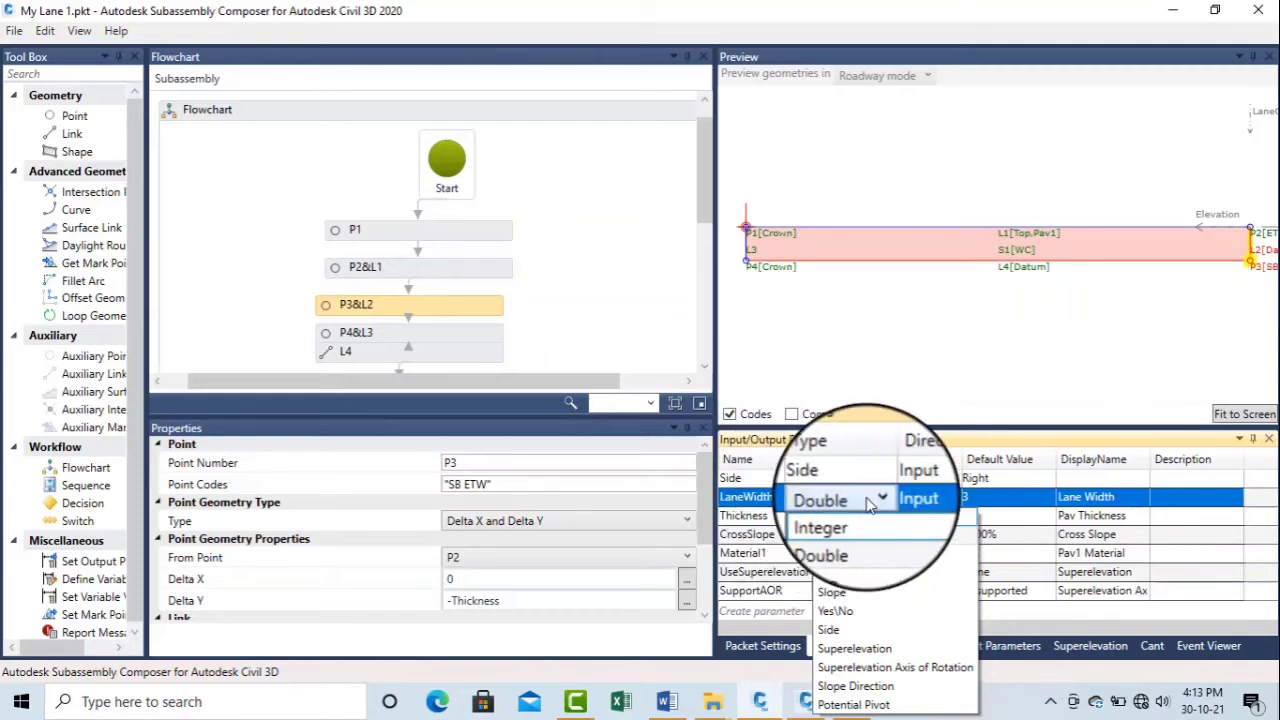
click(869, 503)
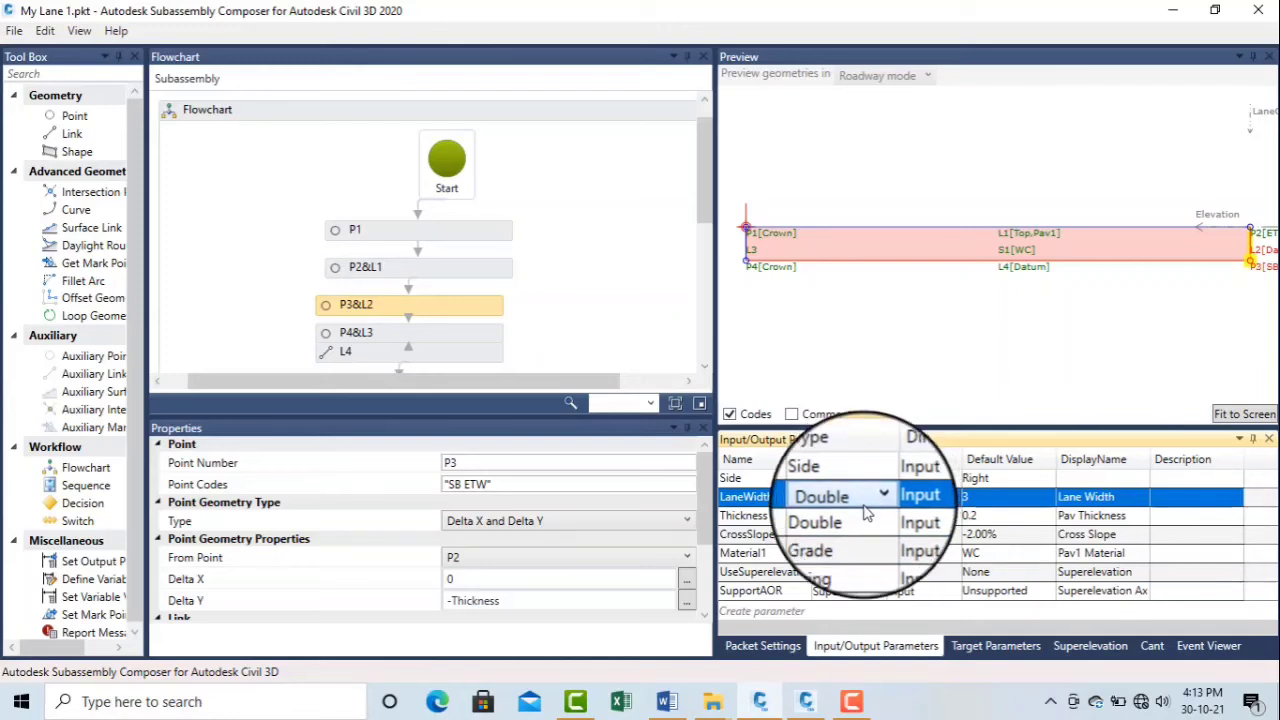
- Compare the superelevation parameters in the Civil 3D properties with their Subassembly Composer definitions, and return to the assembly drawing
click(1170, 14)
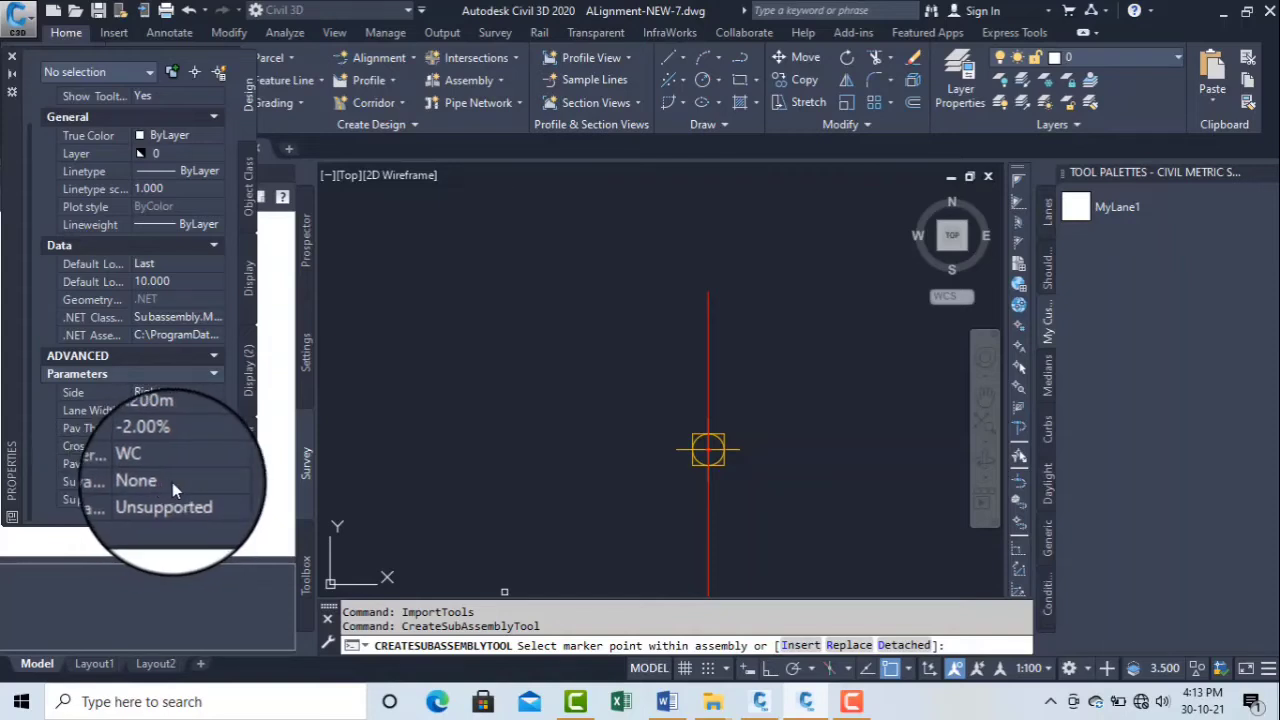
click(762, 700)
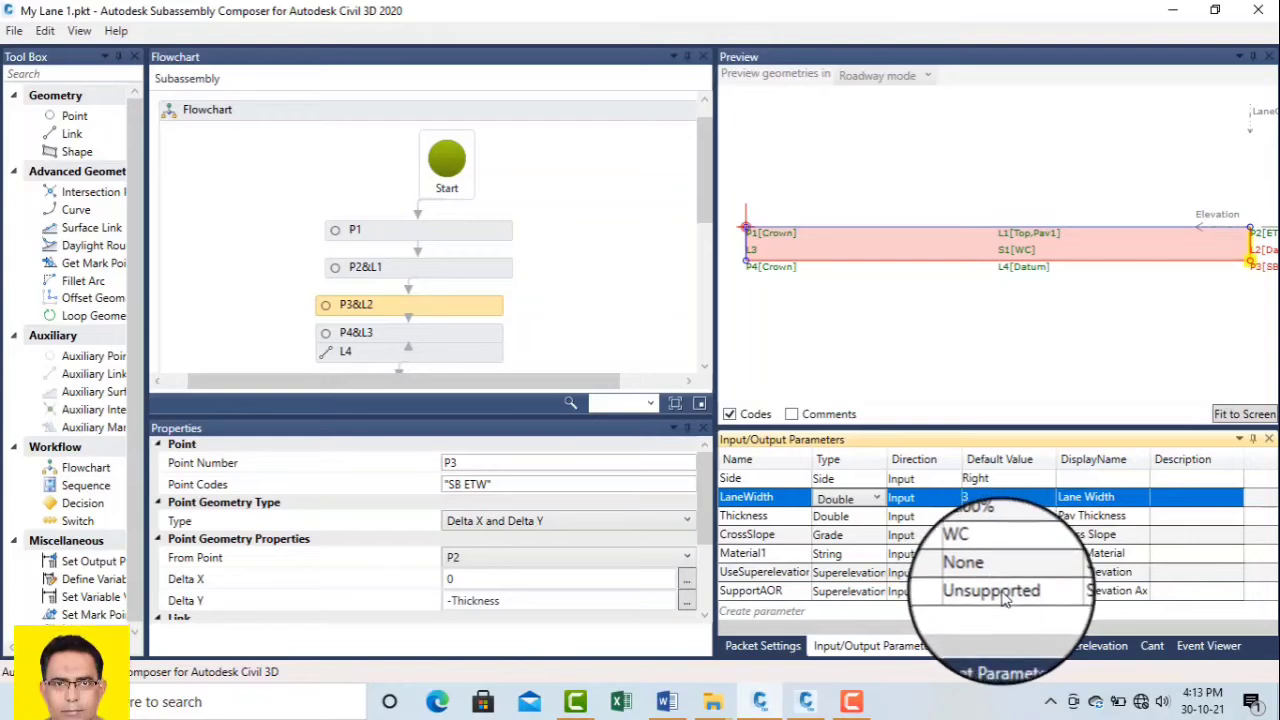
click(1174, 13)
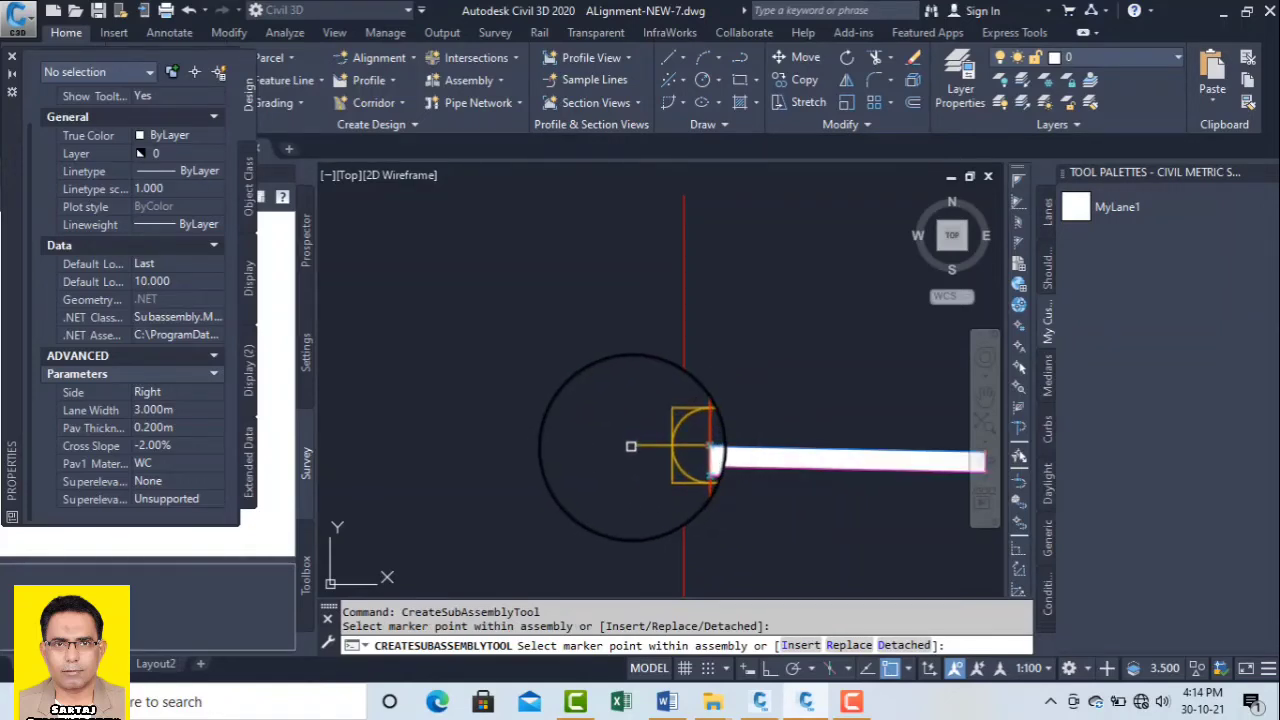
- Attach MyLane1 lanes to the right and left sides of the assembly baseline and finish the placement
click(631, 446)
right_click(475, 372)
click(585, 388)
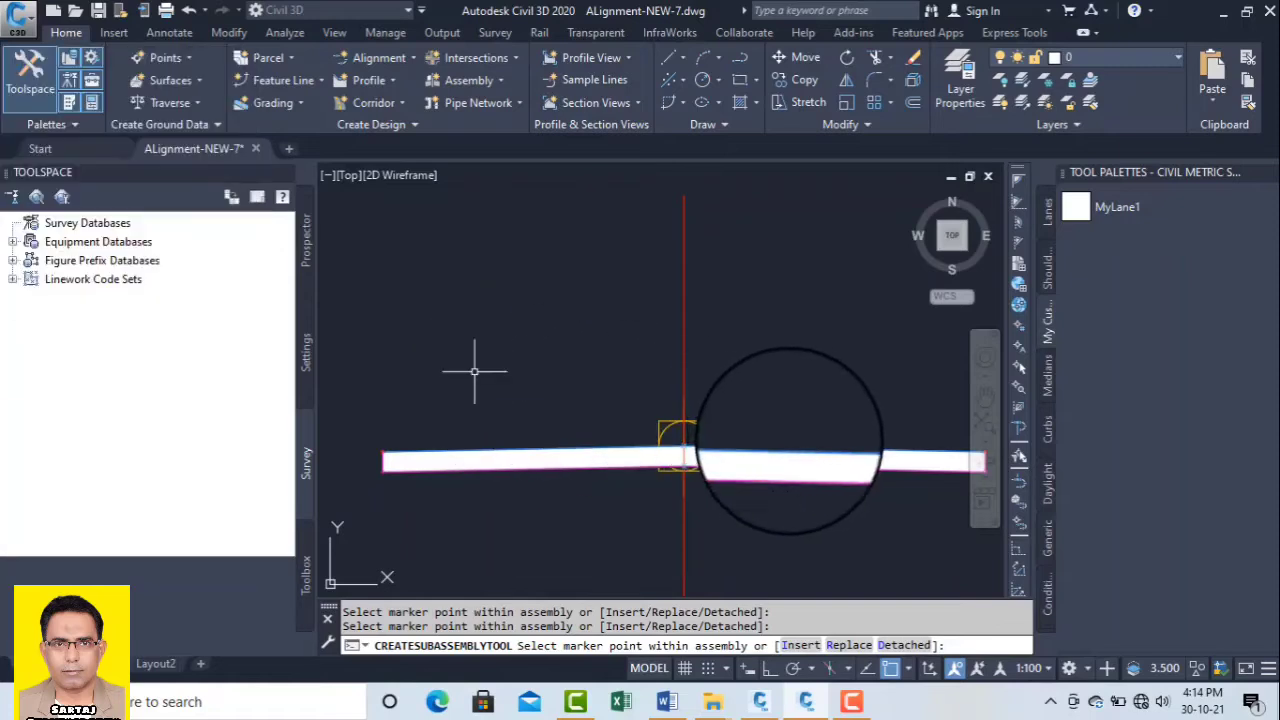
- Open the right lane's subassembly parameters and compare them with the input parameters defined in Subassembly Composer
click(789, 445)
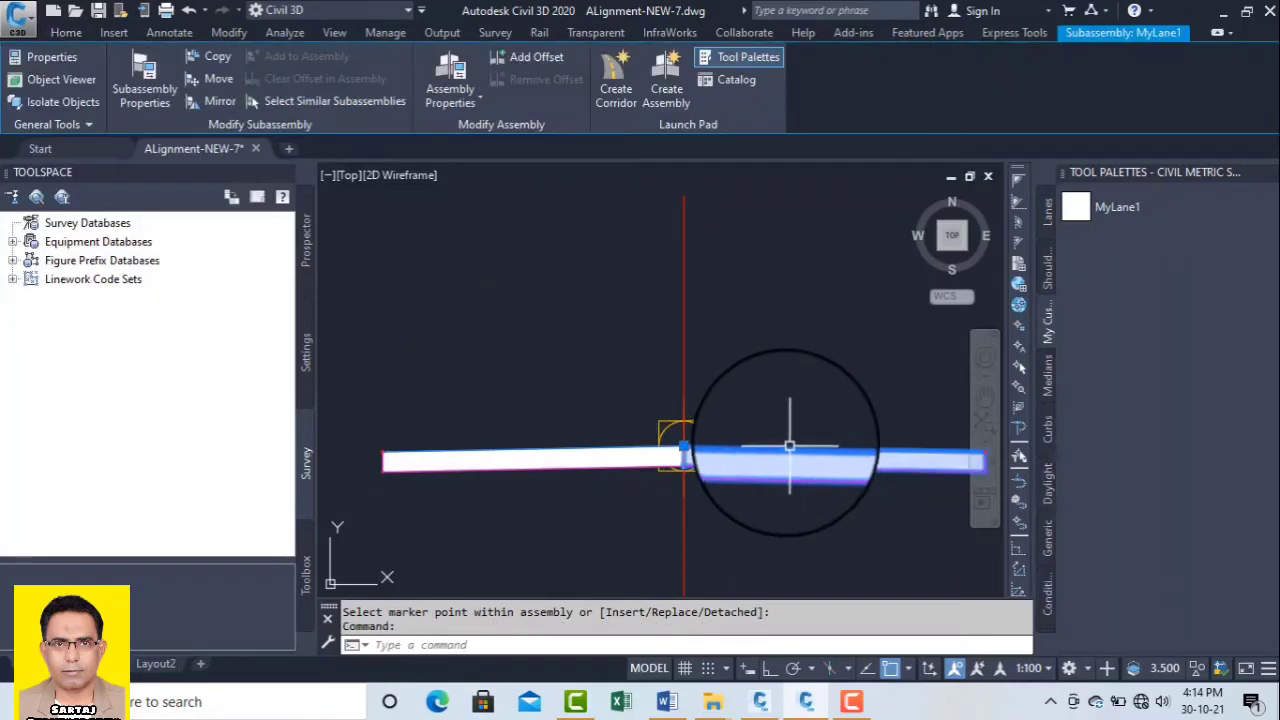
click(166, 95)
click(396, 169)
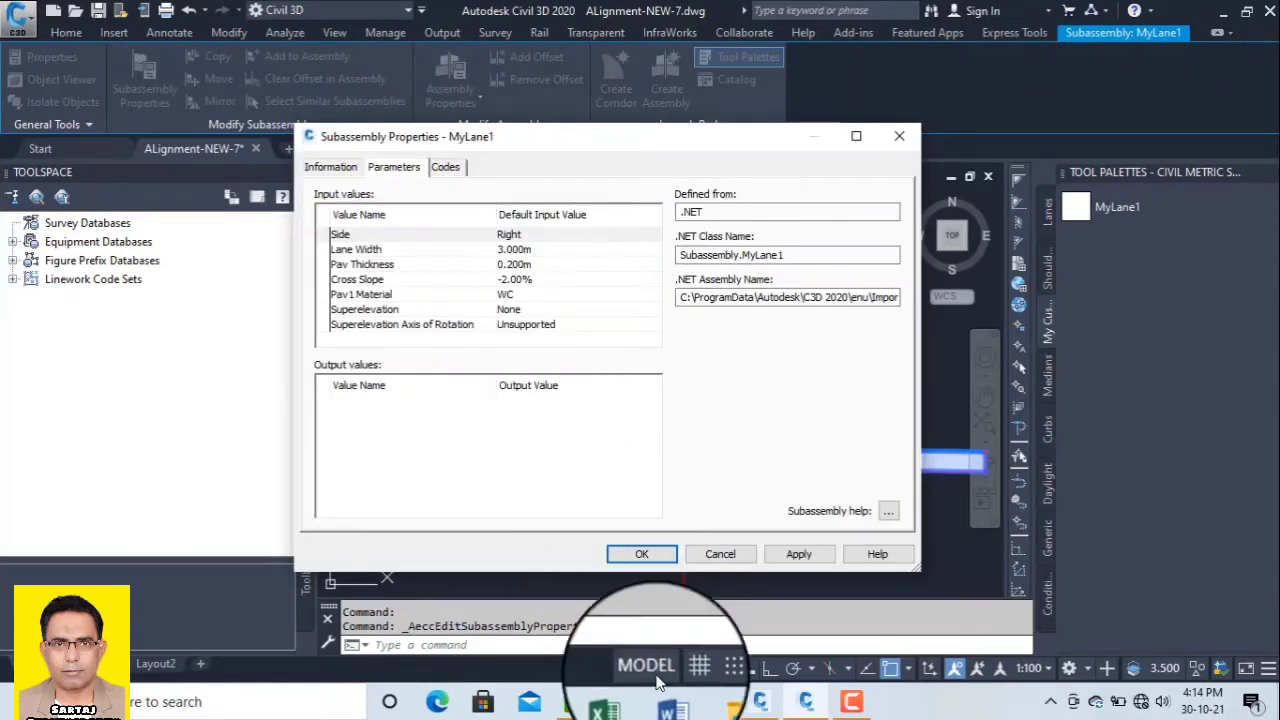
click(760, 701)
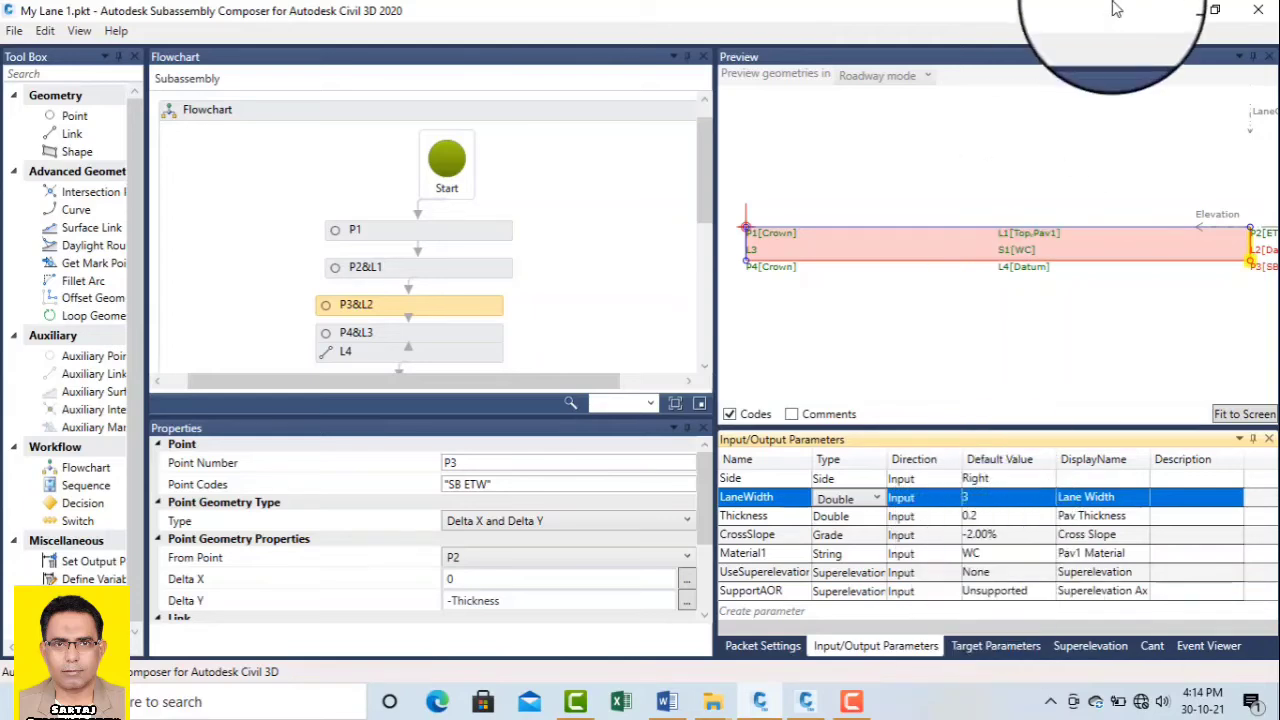
click(1165, 10)
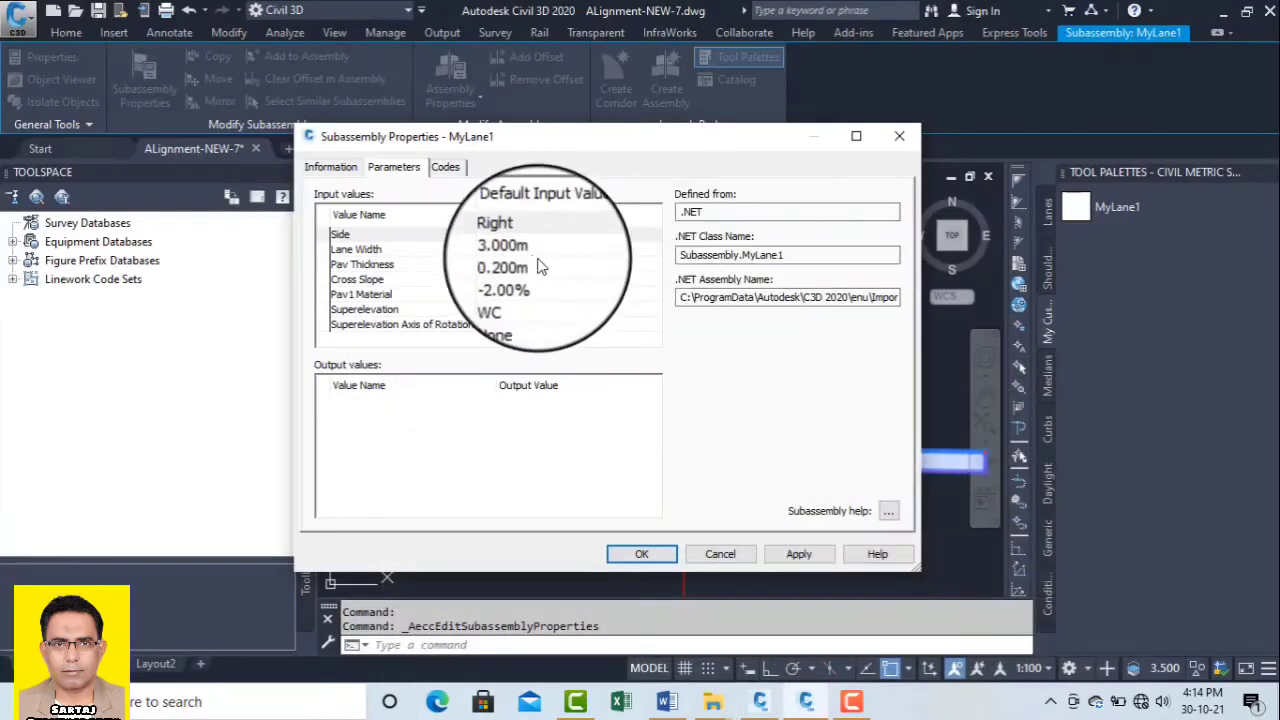
- Set the right MyLane1 subassembly's lane width to 5 m, apply and accept the change, and clear the selection
click(535, 249)
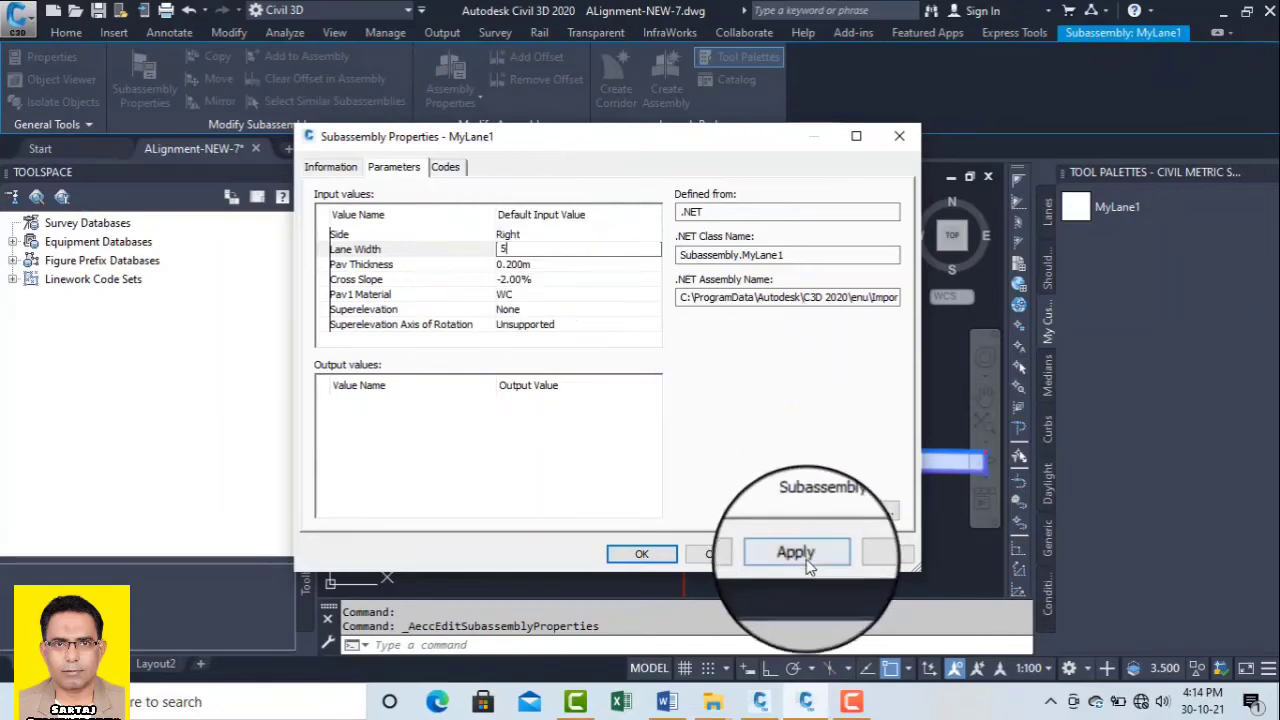
drag(678, 136, 423, 149)
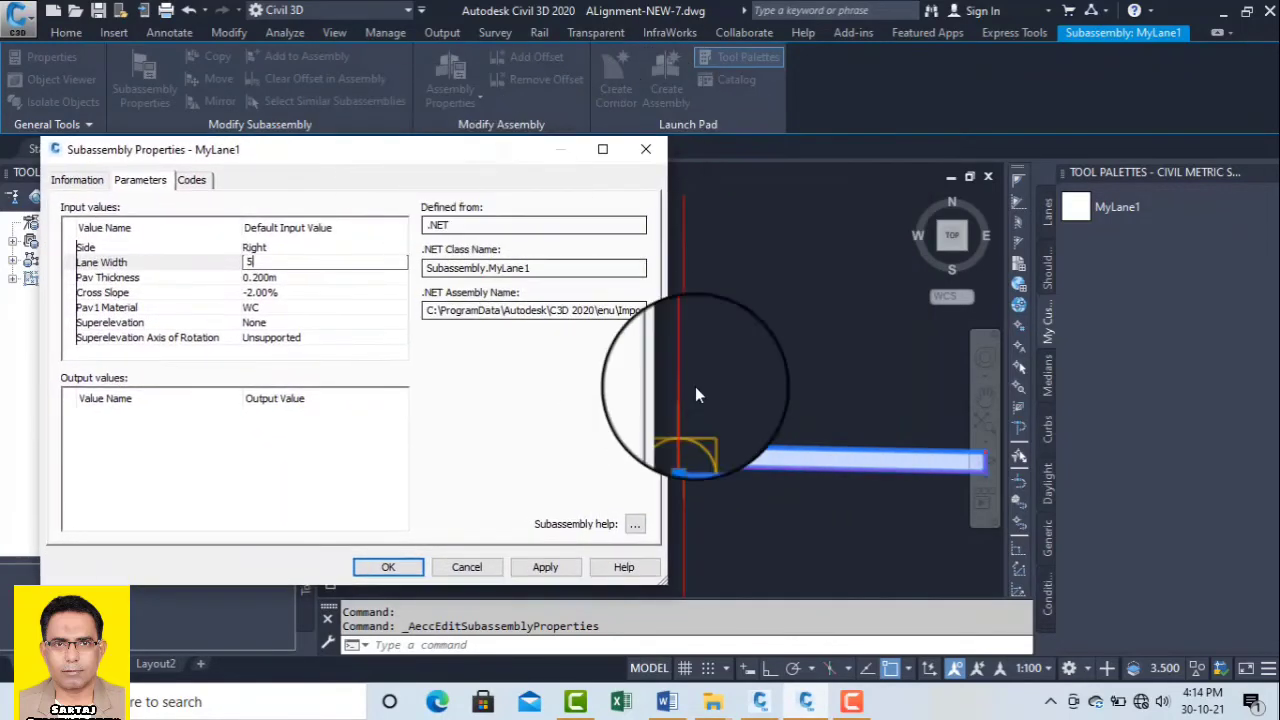
click(545, 567)
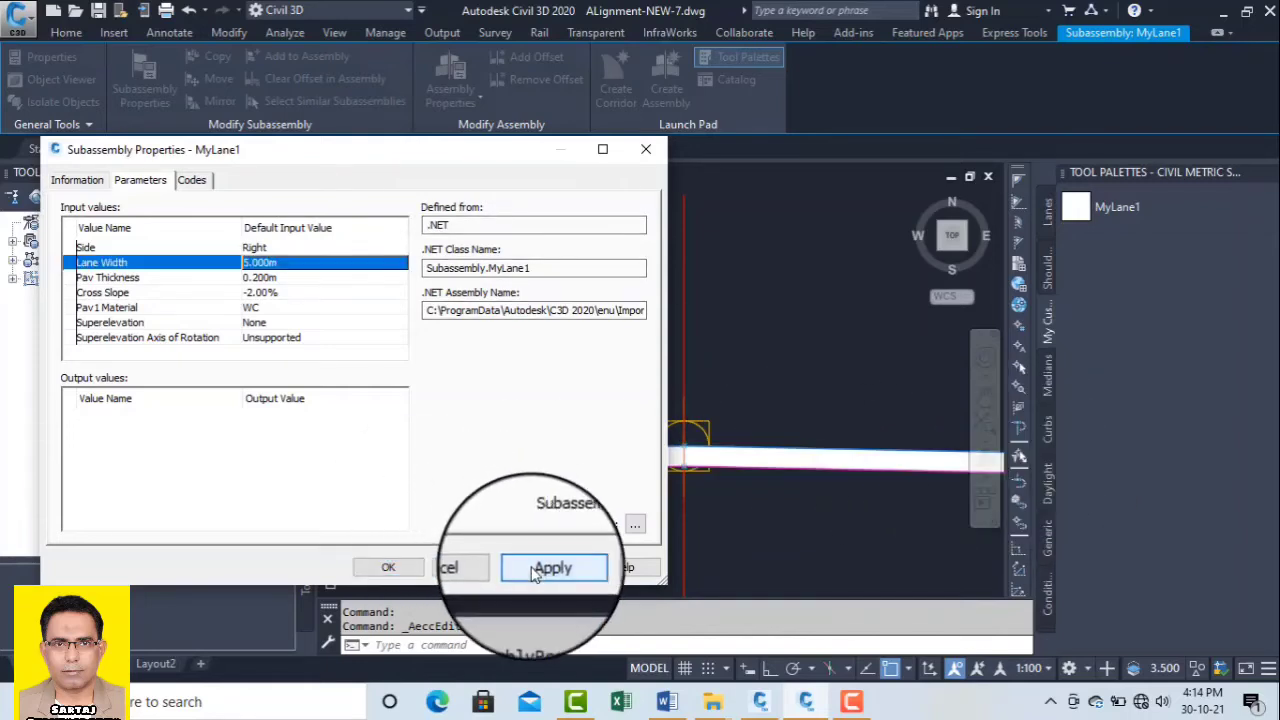
click(386, 574)
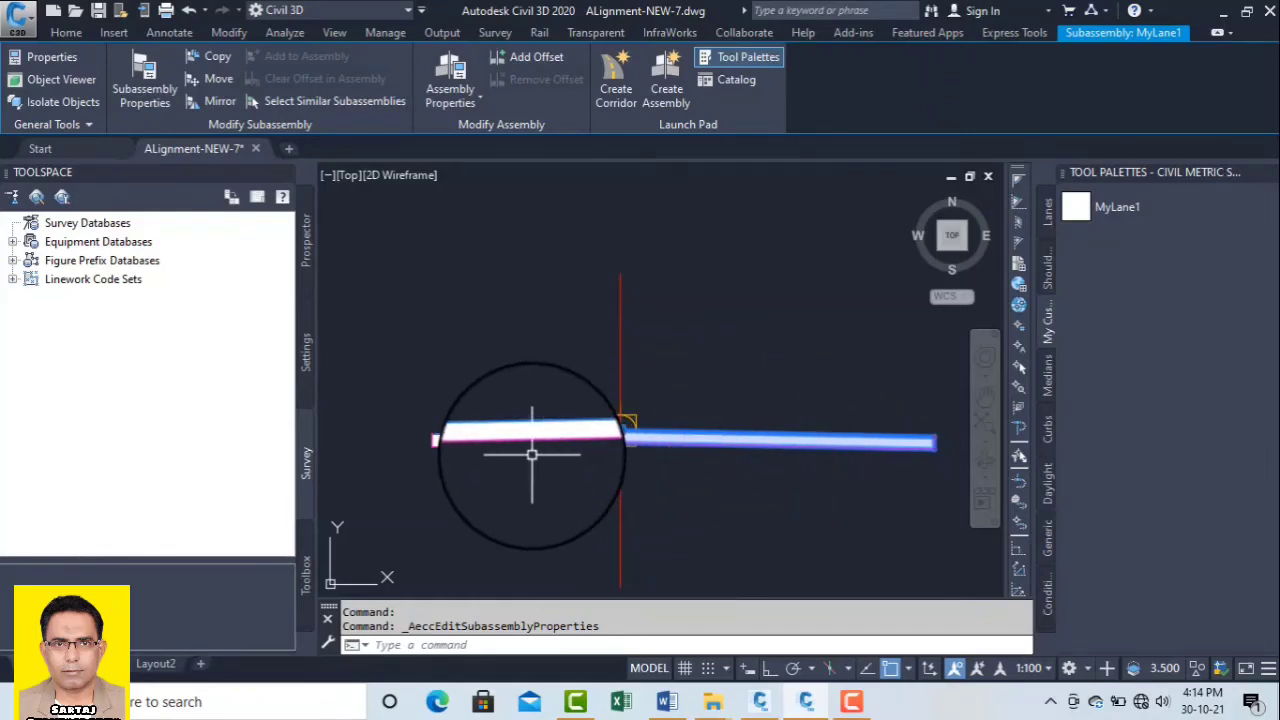
scroll(538, 447, down, 2)
middle_drag(544, 446, 799, 445)
key(Escape)
key(Escape)
- Set the left MyLane1 subassembly's Lane Width parameter to 5 m, accept the change, and deselect the lane
scroll(686, 452, up, 2)
scroll(711, 450, up, 2)
scroll(790, 450, down, 2)
click(786, 445)
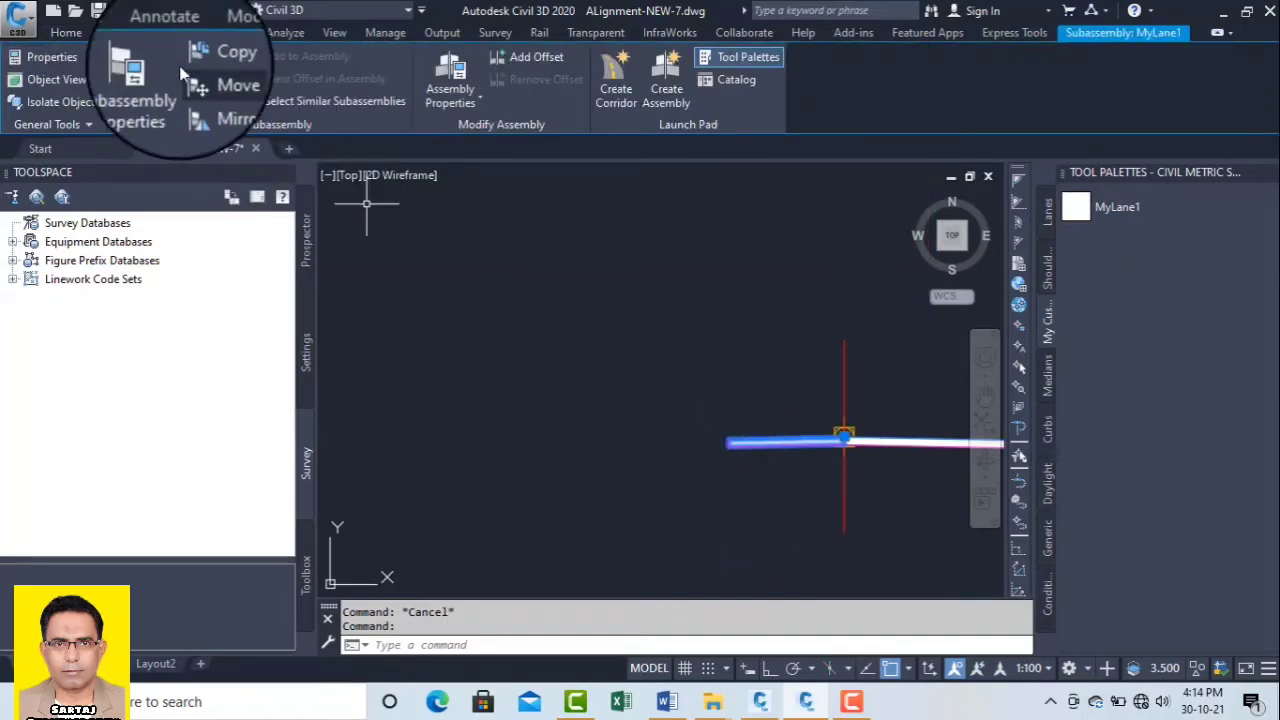
click(169, 90)
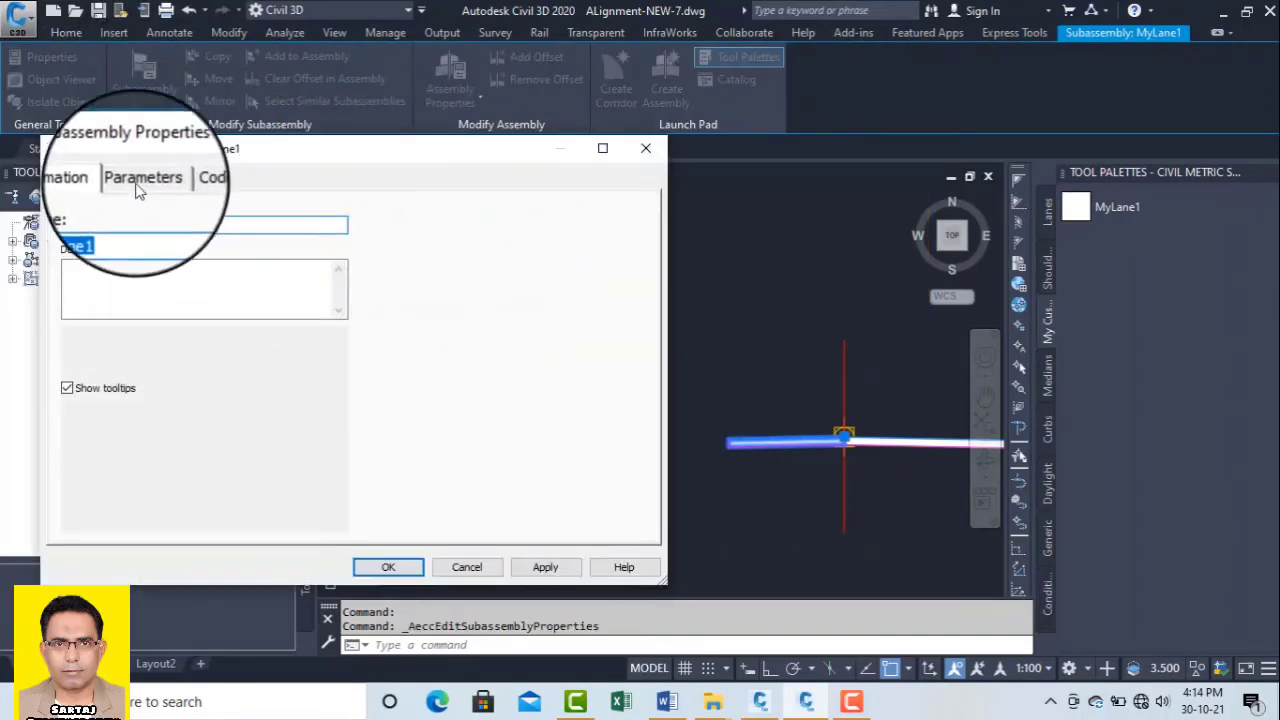
click(140, 179)
click(290, 268)
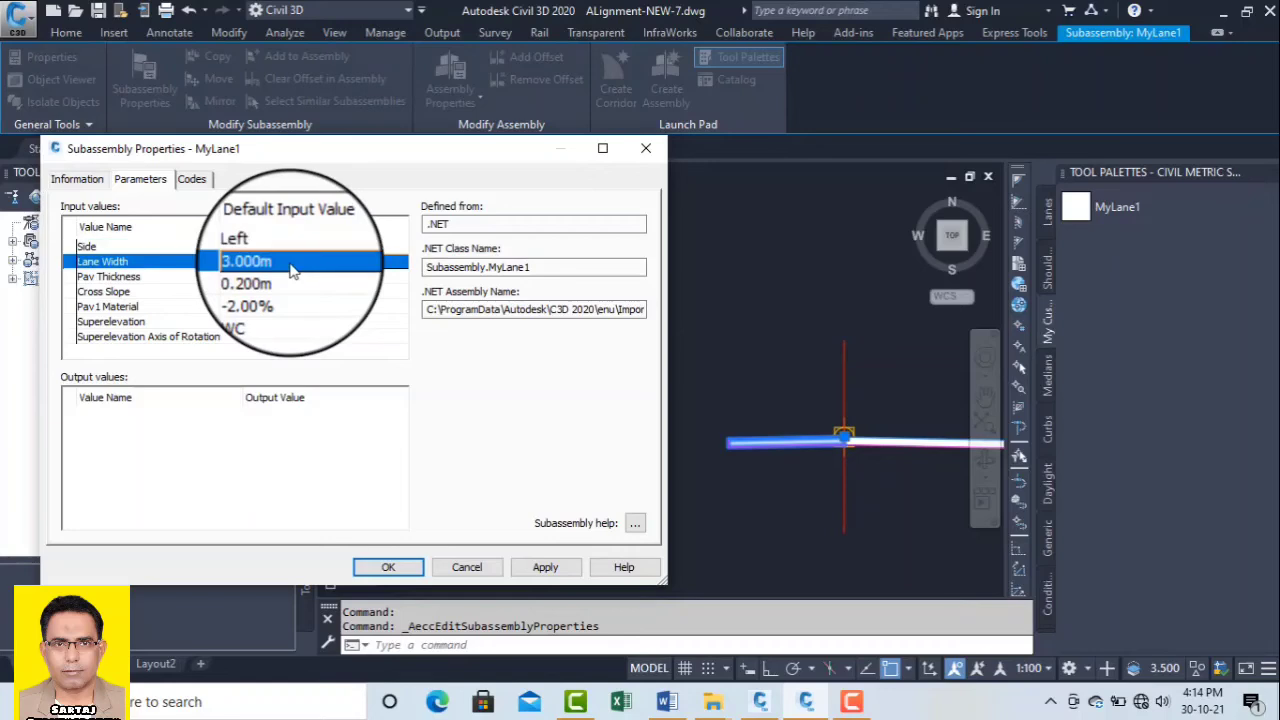
click(293, 268)
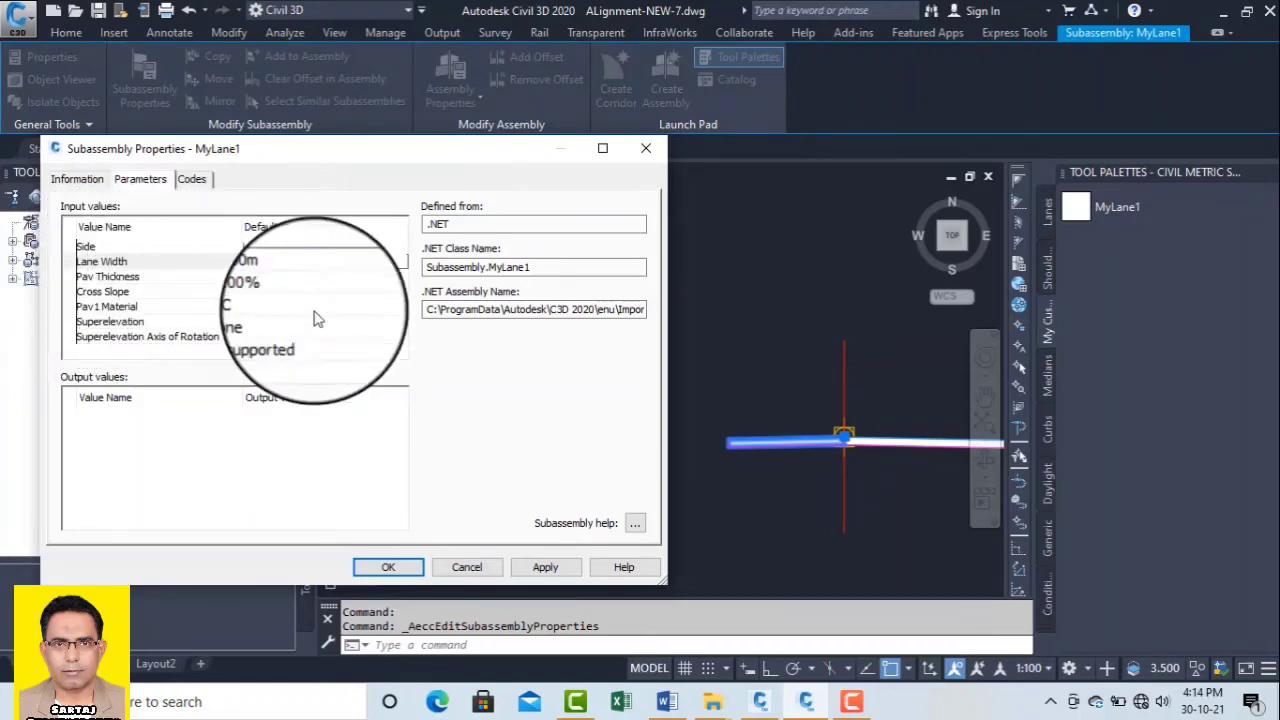
click(280, 277)
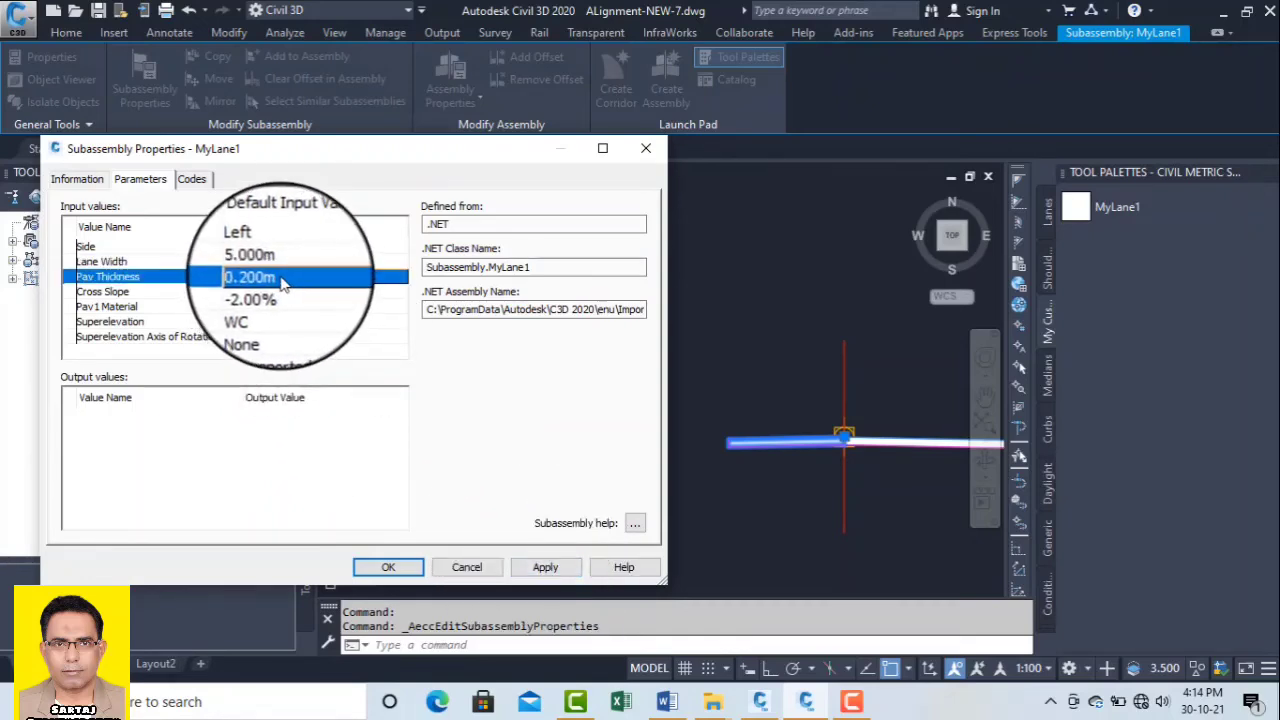
click(540, 568)
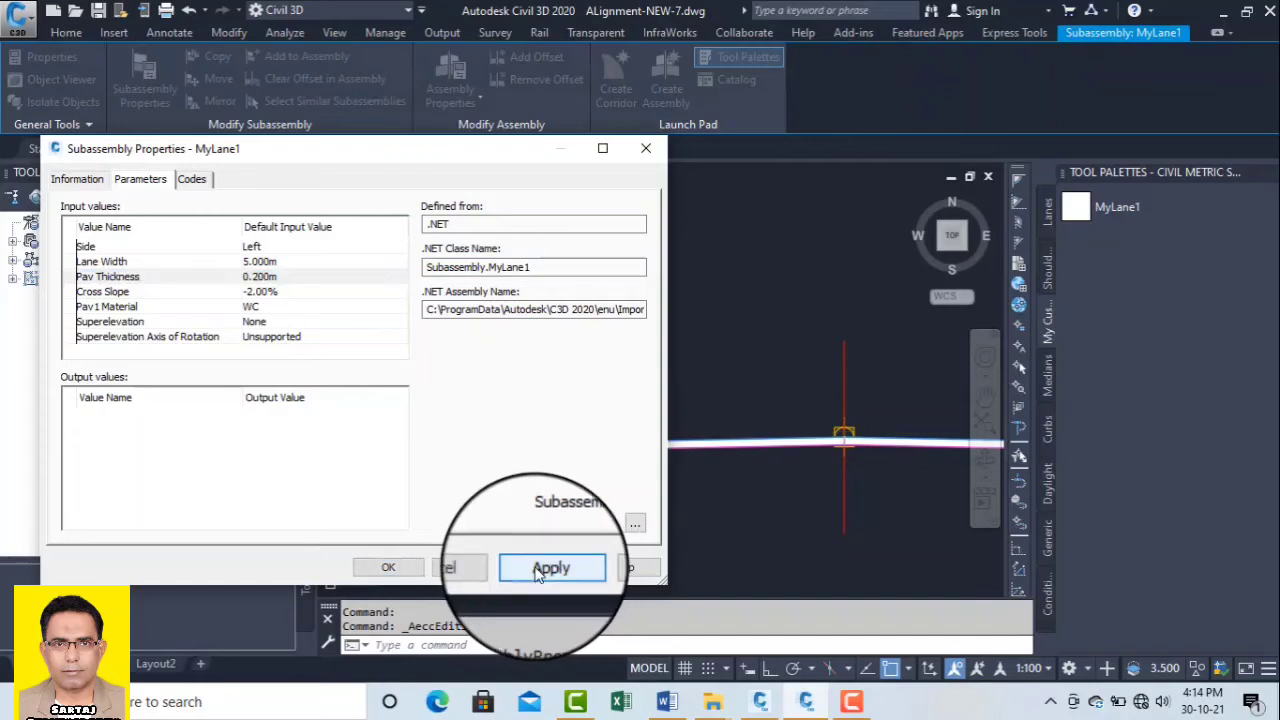
click(395, 568)
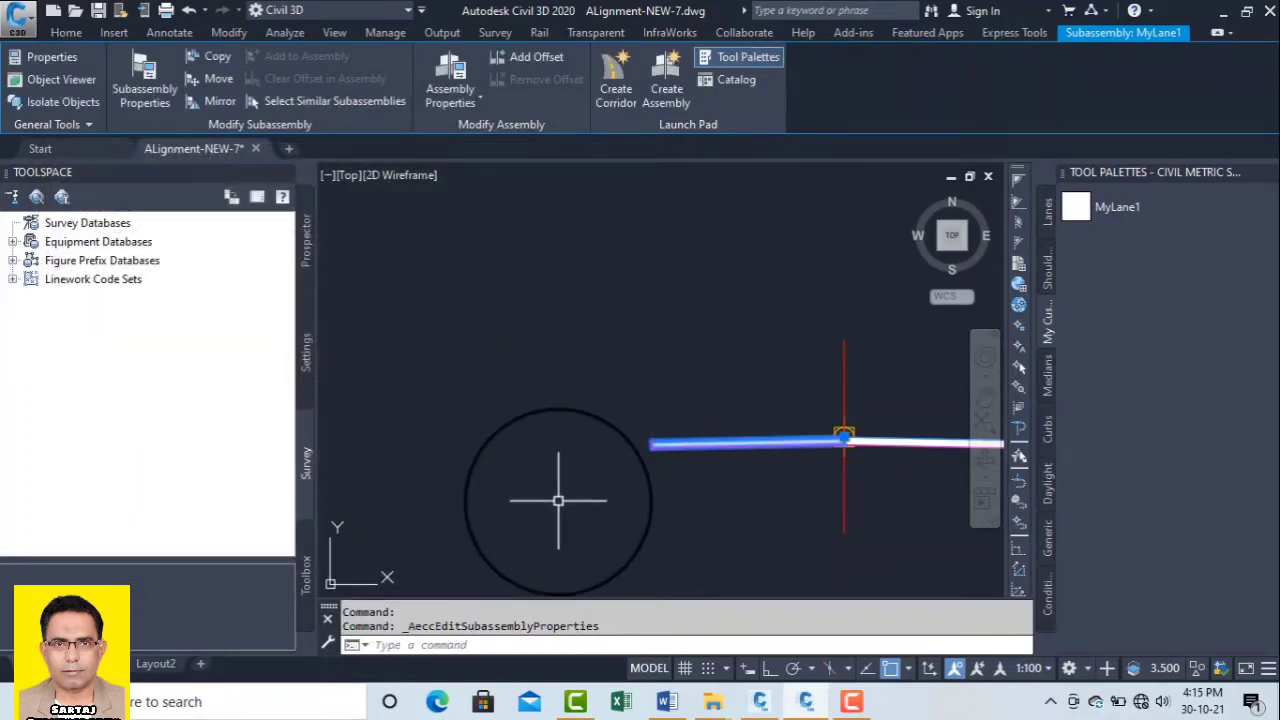
scroll(491, 423, down, 4)
key(Escape)
key(Escape)
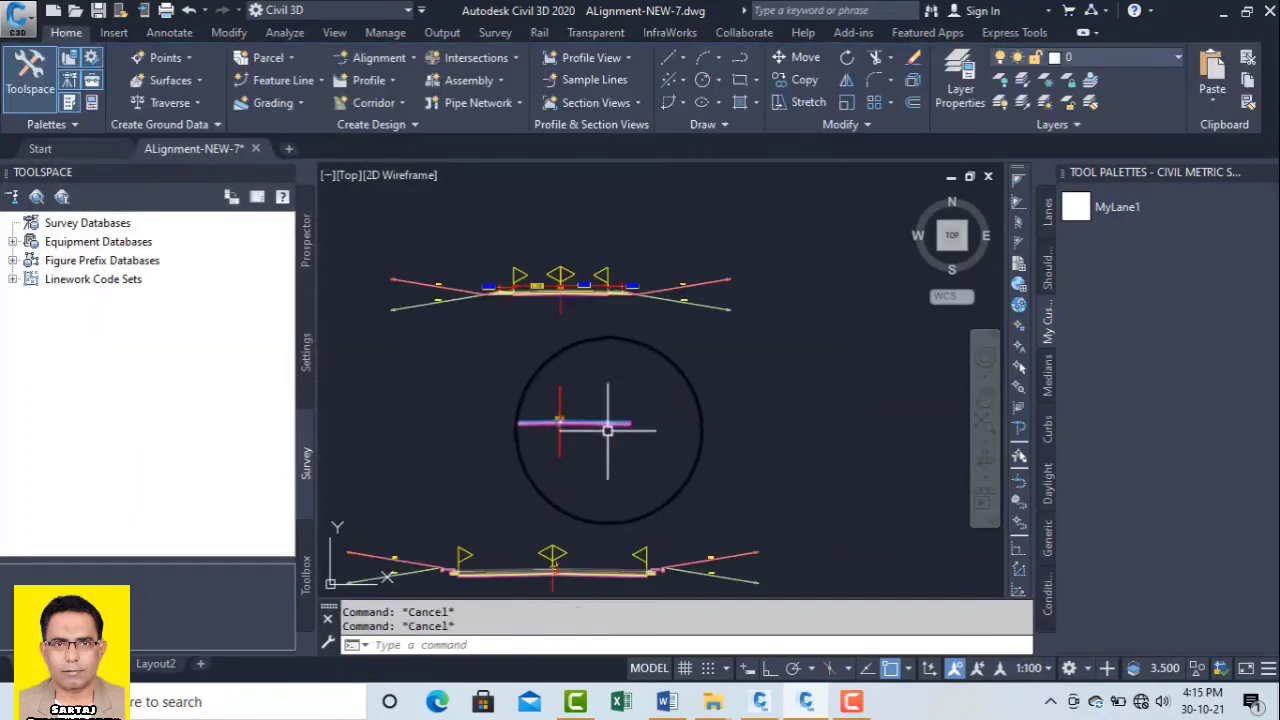
- Examine the widened two-lane assembly, then locate and identify the existing corridor along the alignment
scroll(569, 400, up, 5)
scroll(451, 412, up, 2)
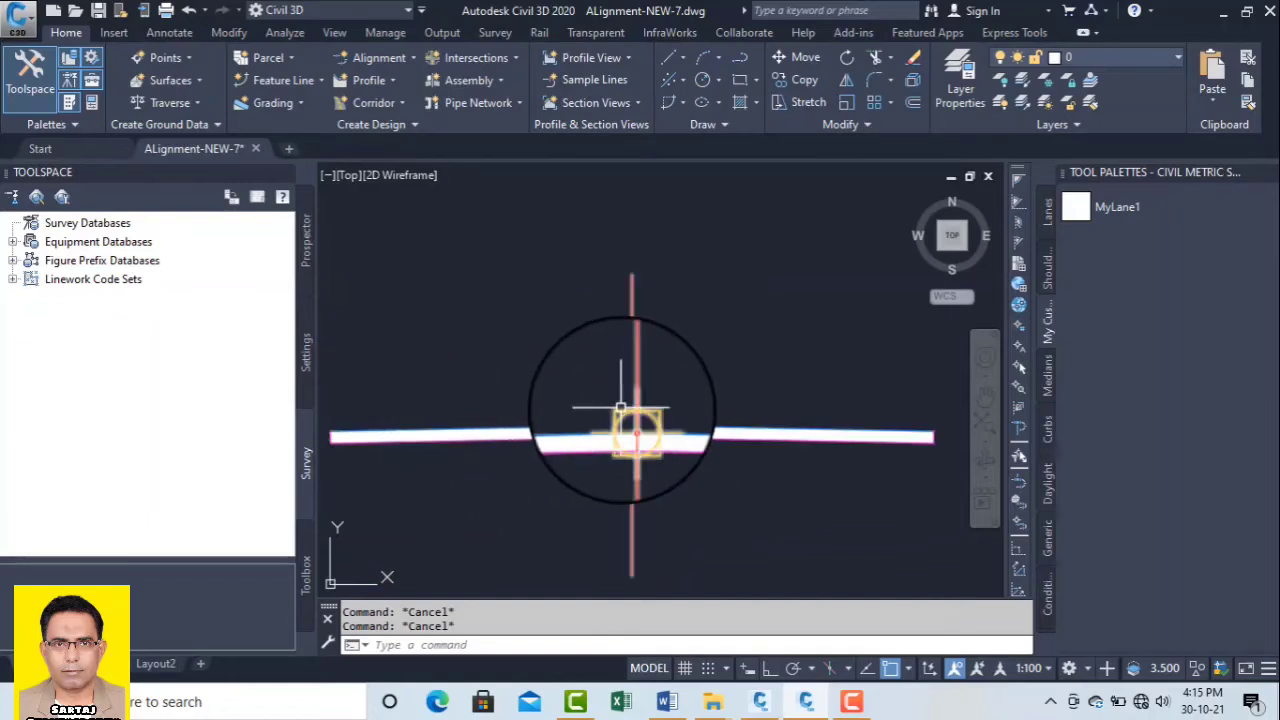
scroll(623, 407, down, 5)
scroll(631, 408, up, 3)
scroll(681, 415, down, 7)
scroll(682, 416, down, 5)
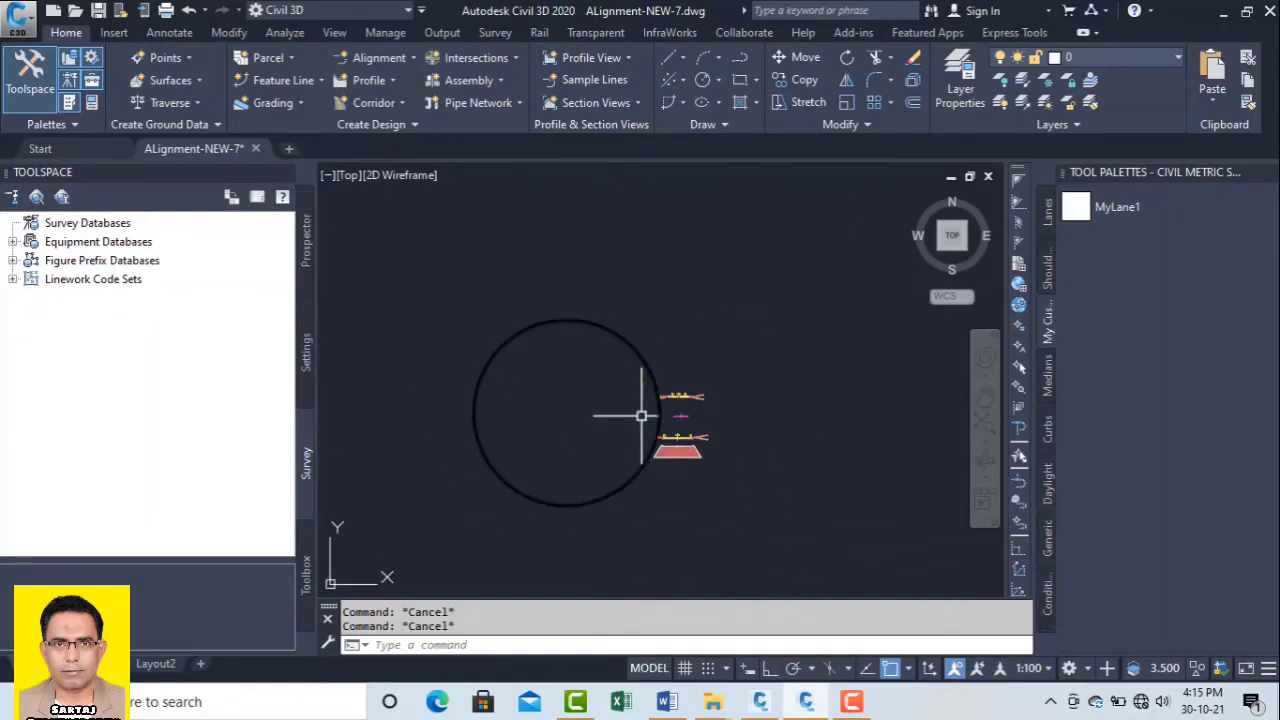
scroll(435, 450, up, 10)
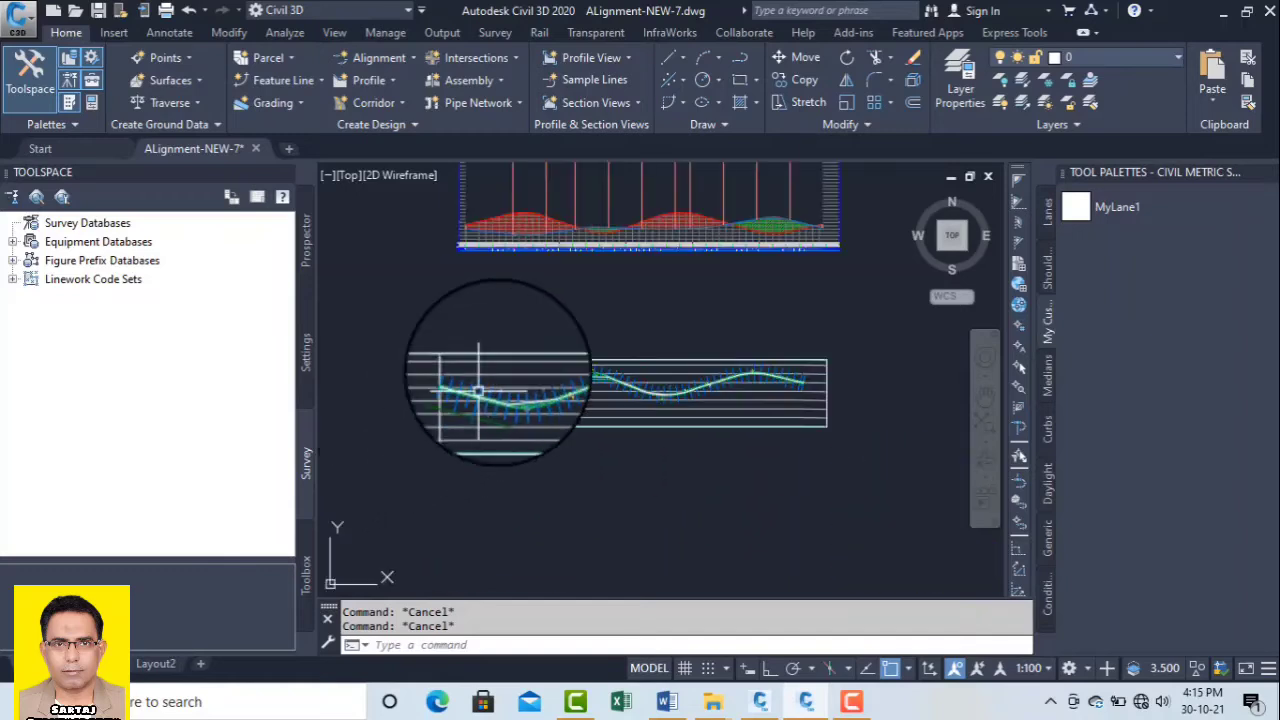
scroll(632, 460, up, 6)
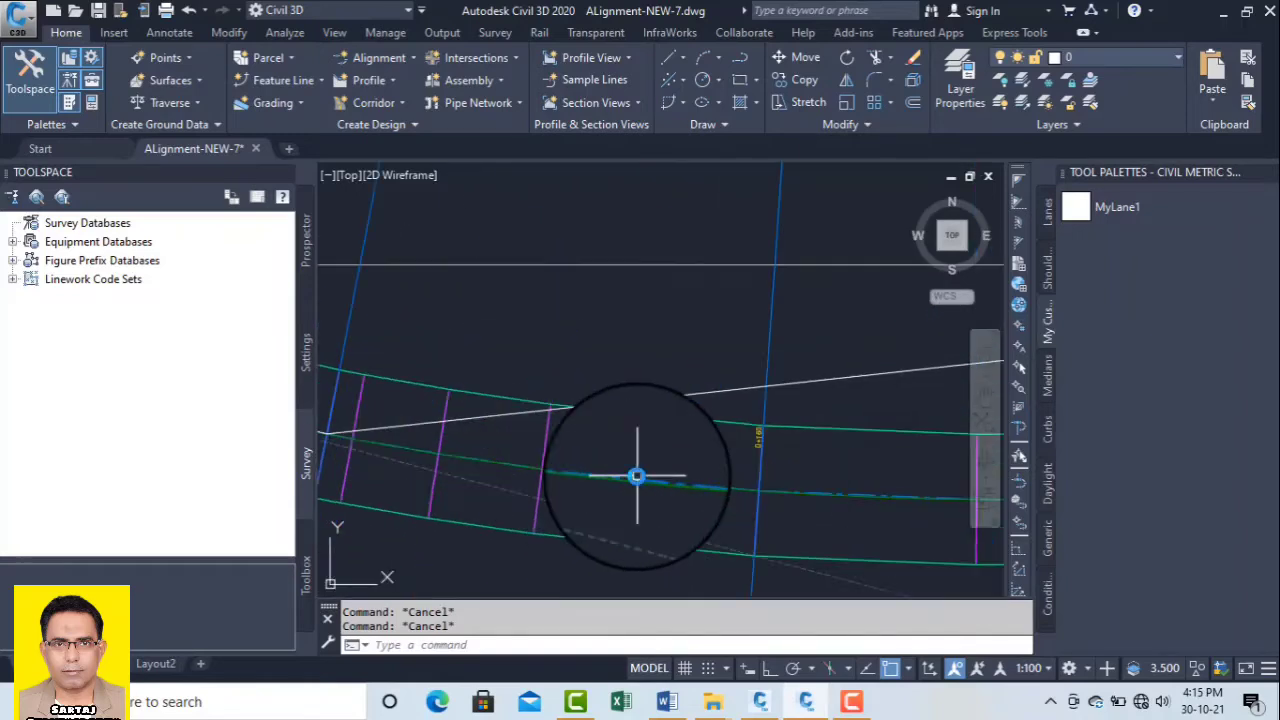
click(632, 489)
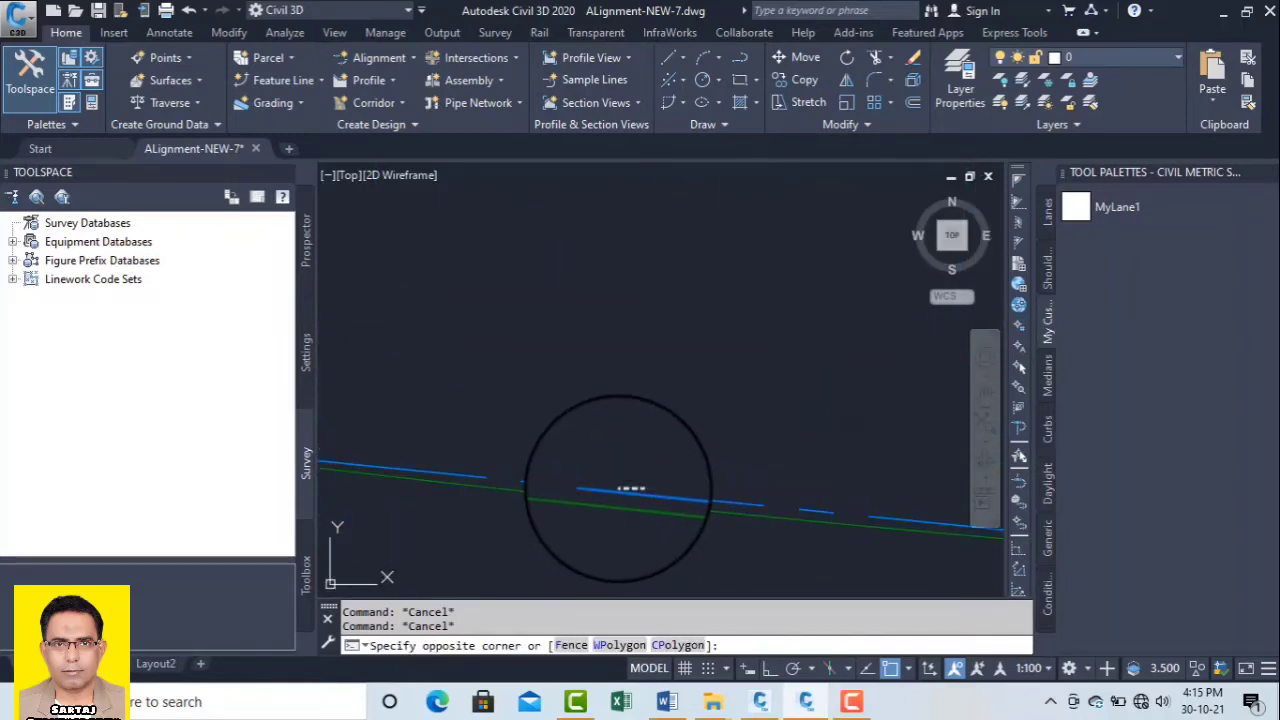
click(613, 489)
scroll(460, 384, up, 5)
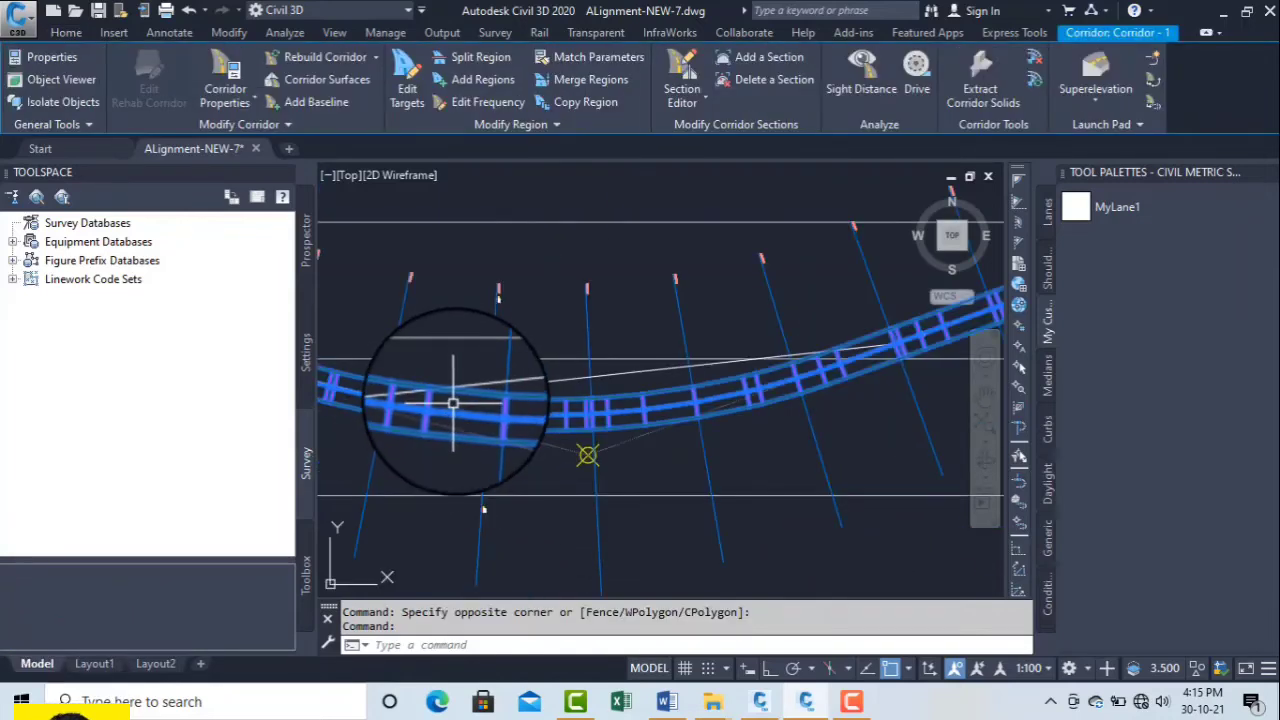
scroll(462, 380, down, 8)
key(Escape)
key(Escape)
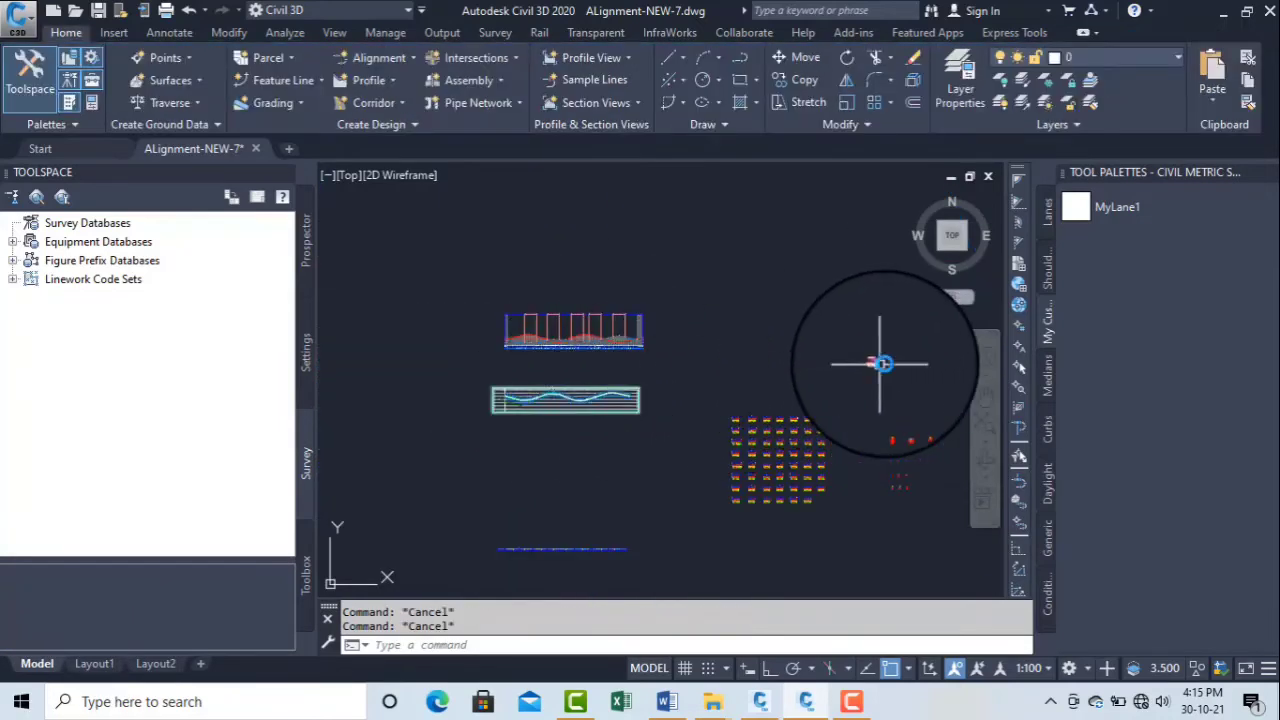
- Check the two-lane assembly's name in its assembly properties and close them
scroll(845, 352, up, 5)
scroll(845, 352, up, 5)
click(806, 312)
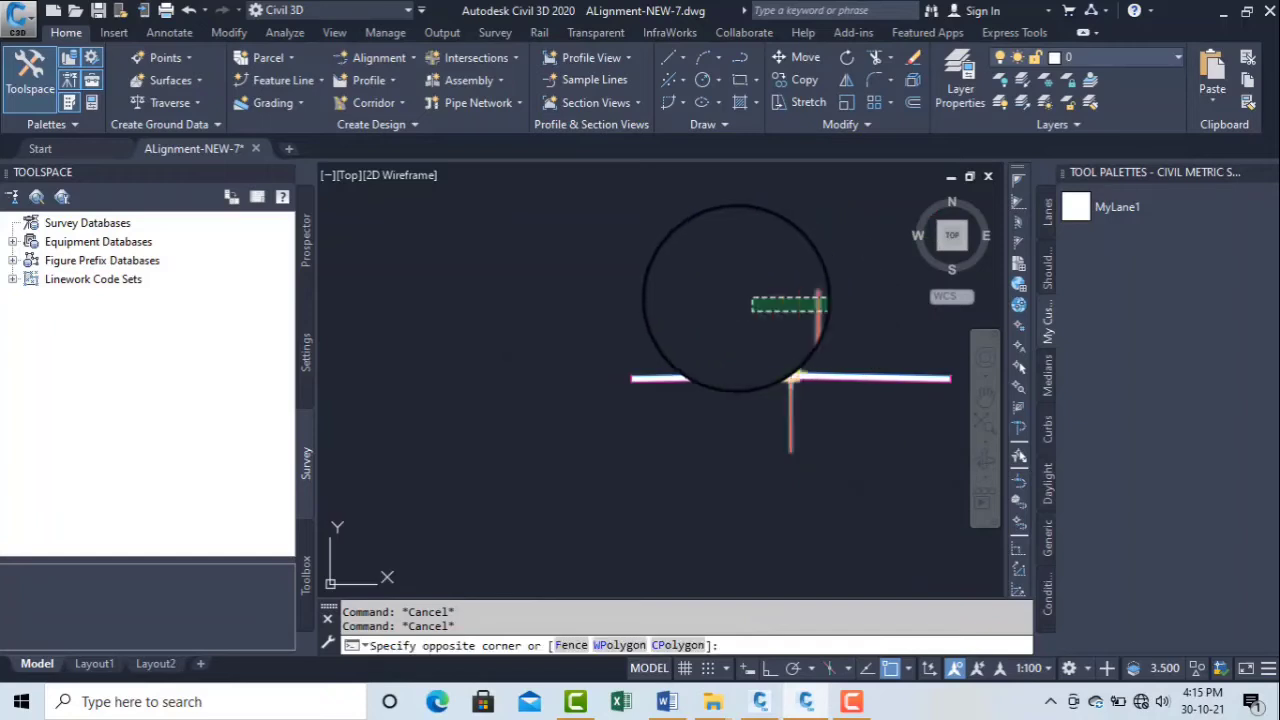
right_click(531, 284)
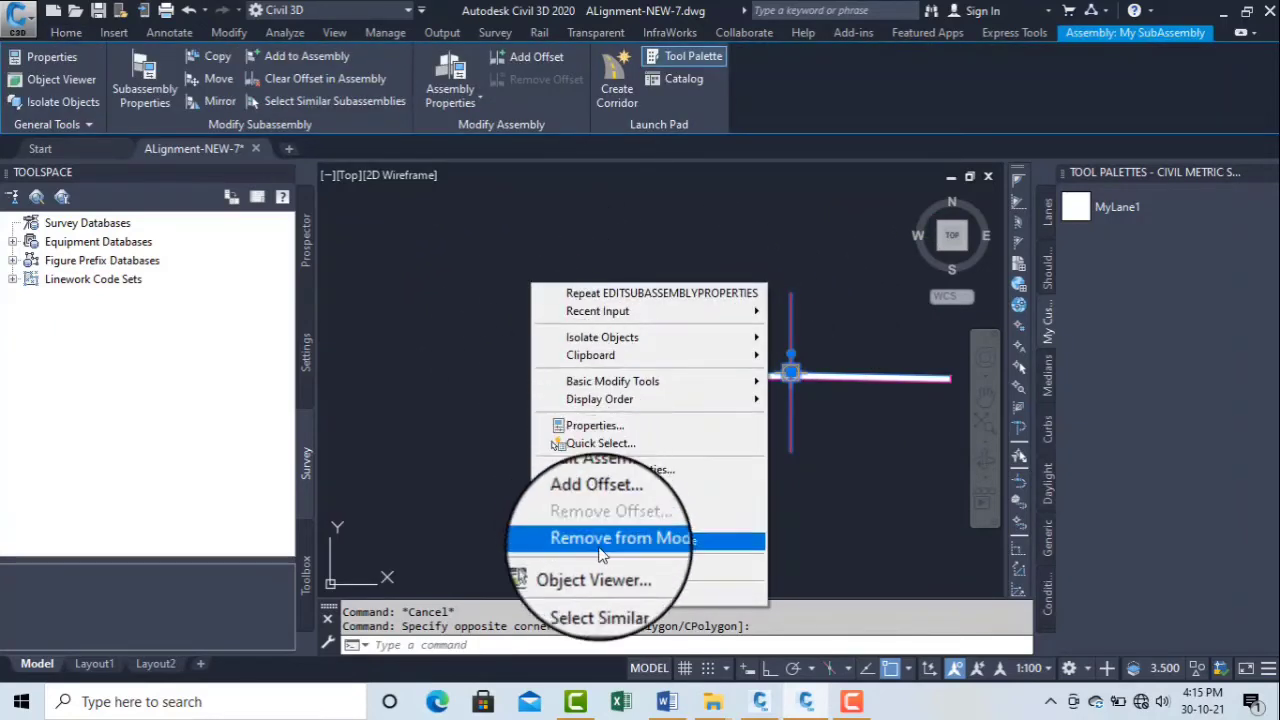
click(622, 469)
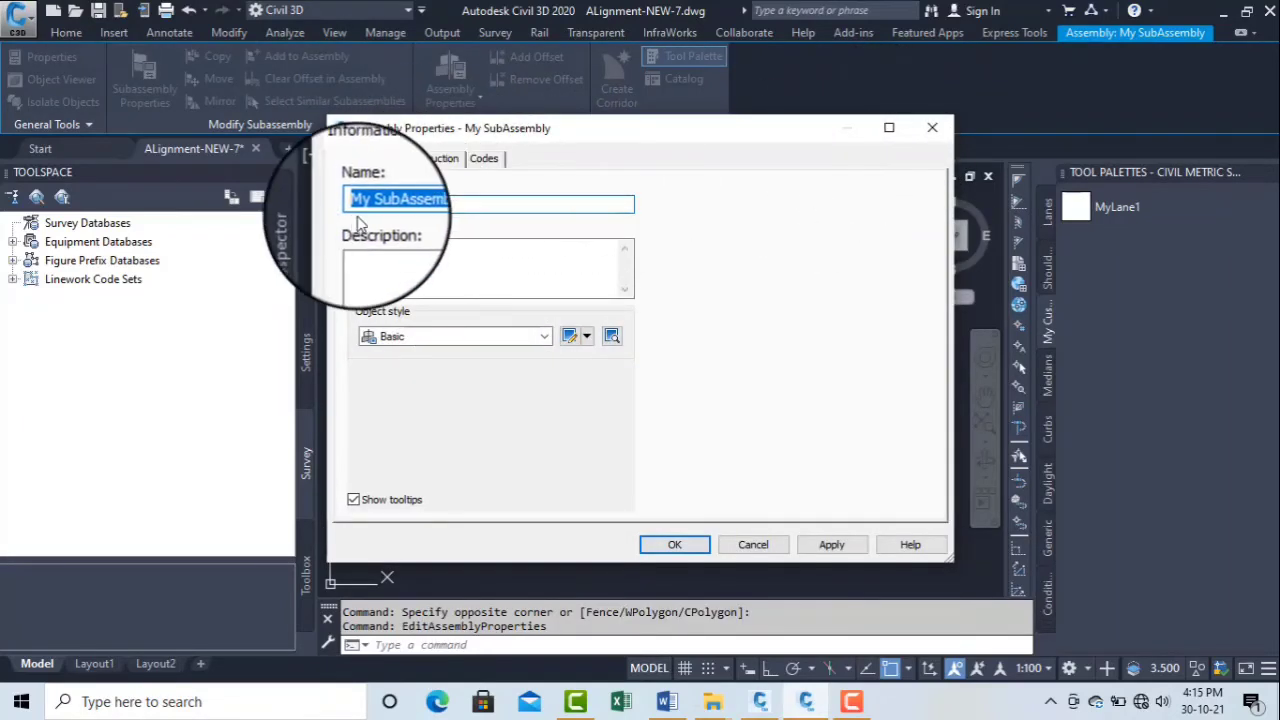
click(932, 135)
key(Escape)
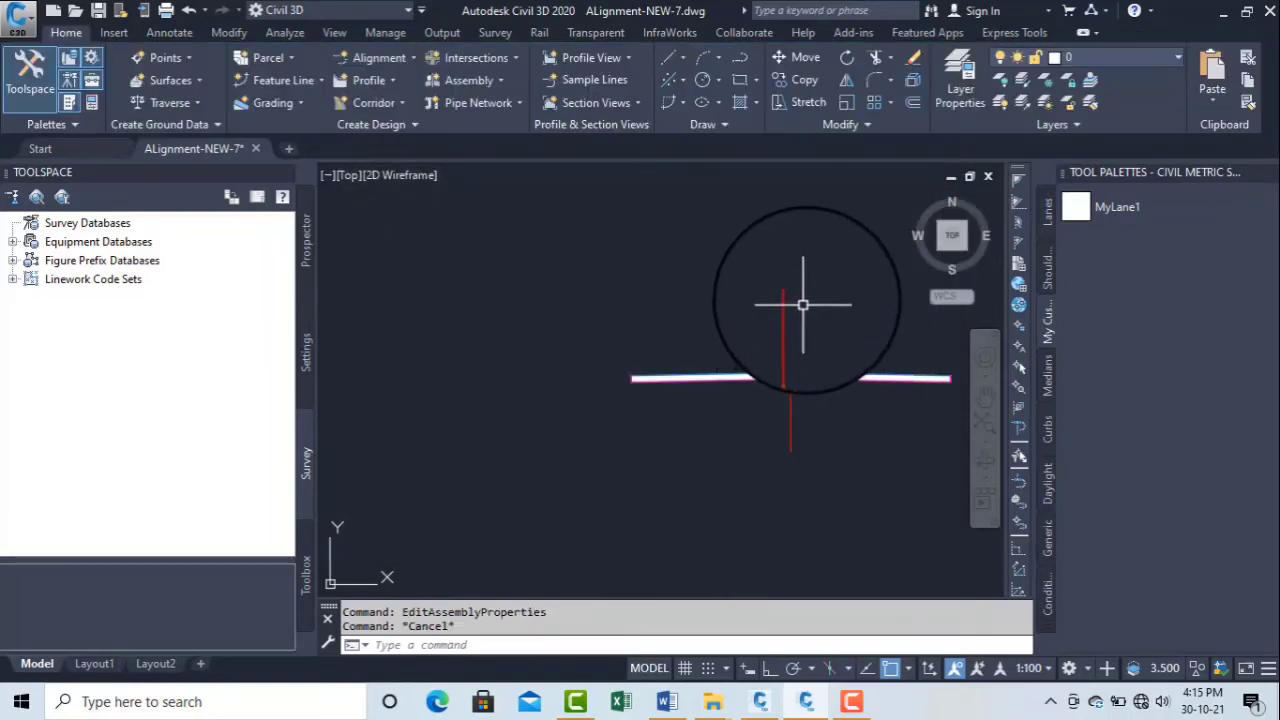
- Select the two-lane assembly by its baseline
click(794, 297)
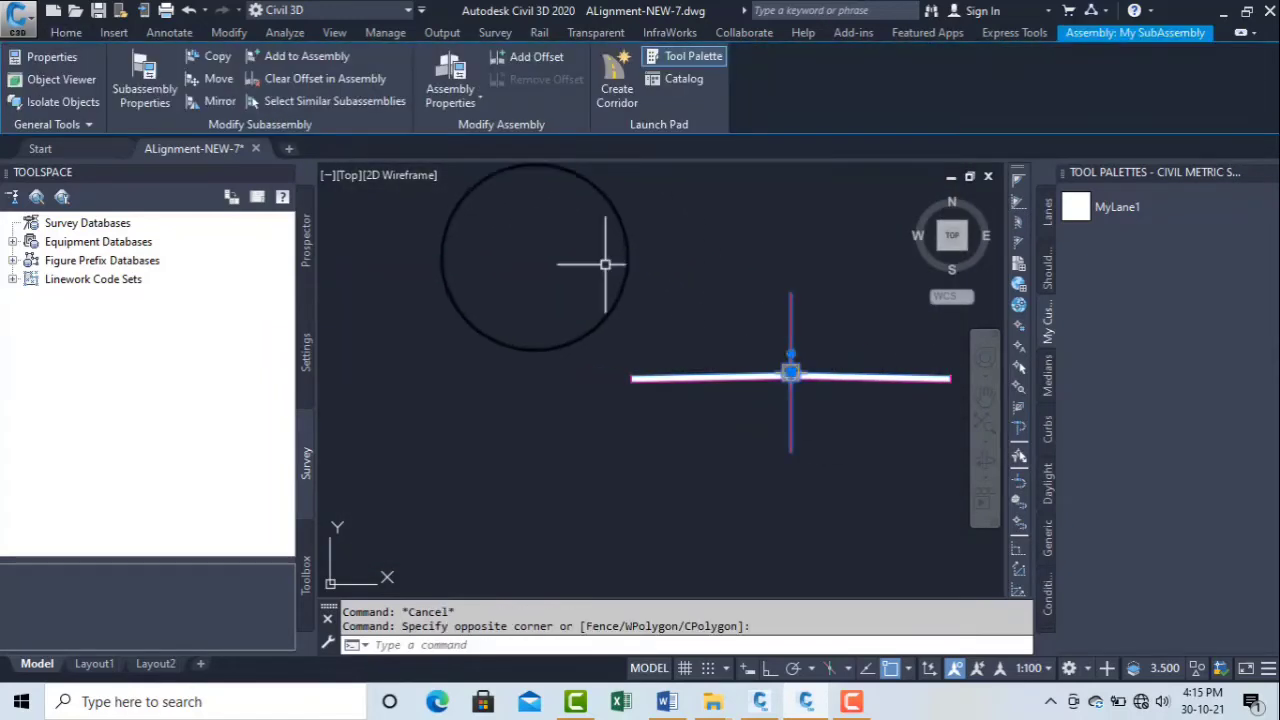
- Review the name and construction of the My SubAssembly assembly in its Assembly Properties, then accept them
click(151, 92)
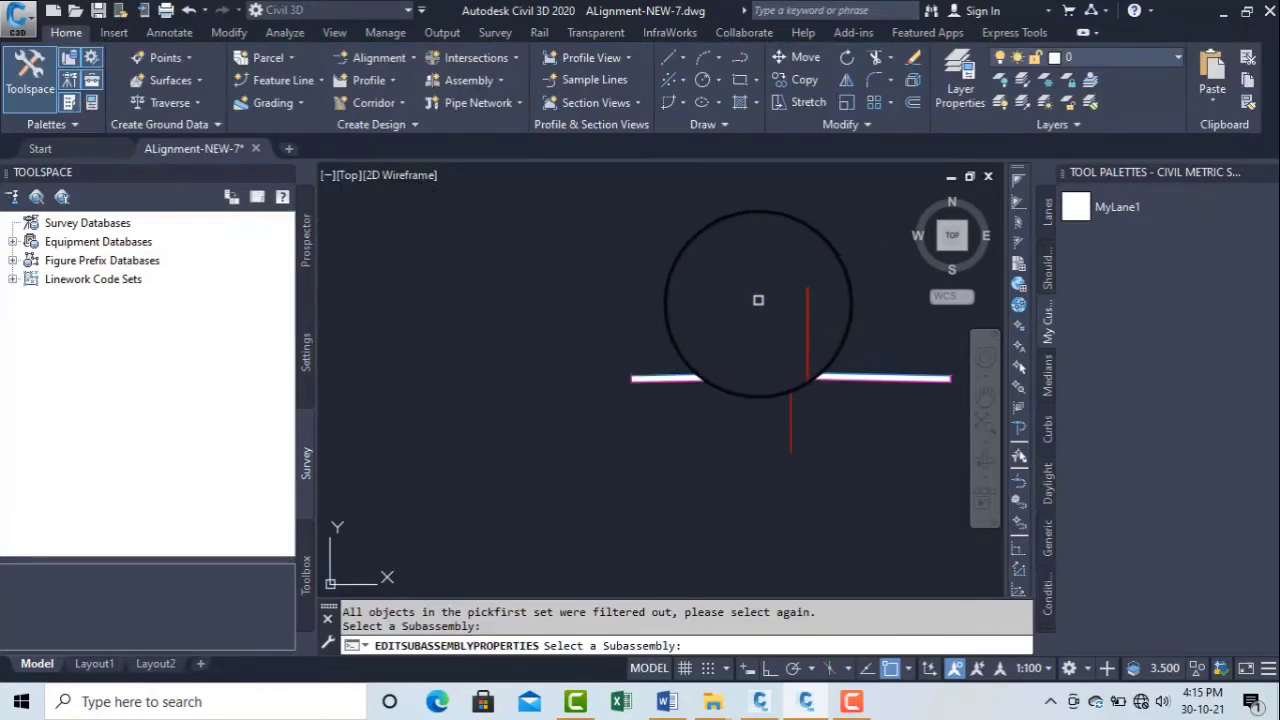
key(Escape)
click(791, 303)
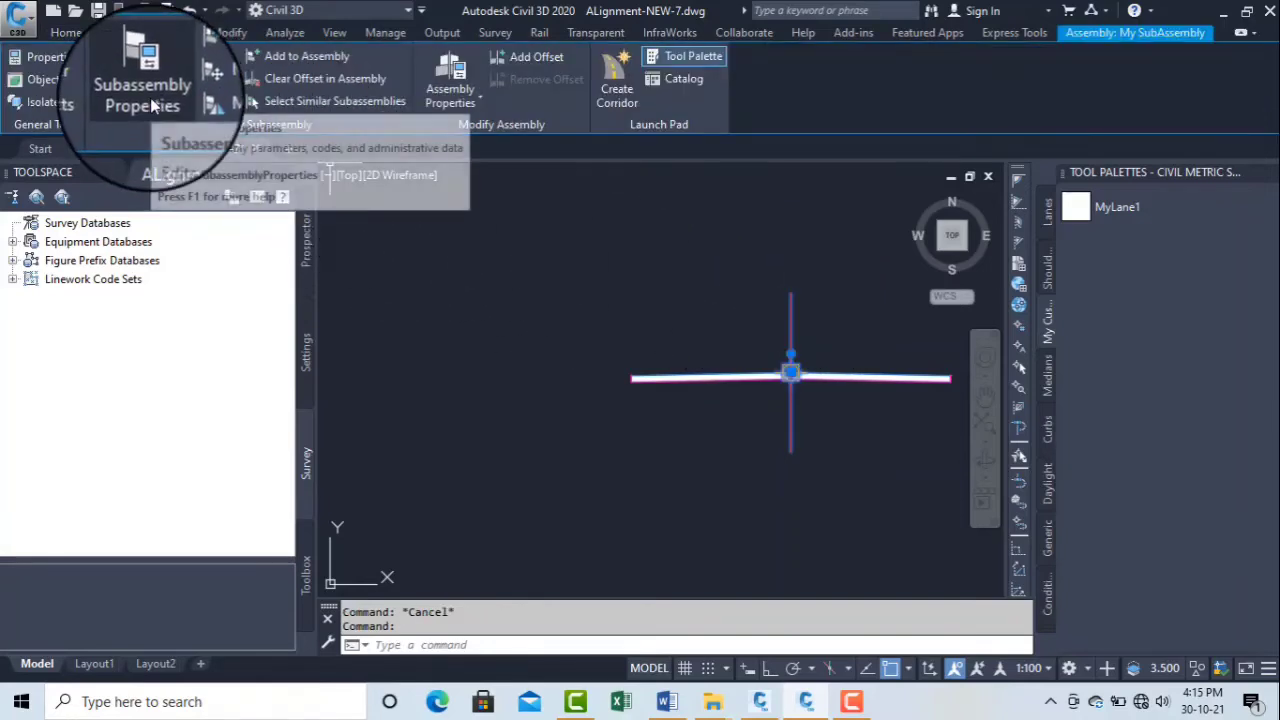
right_click(569, 266)
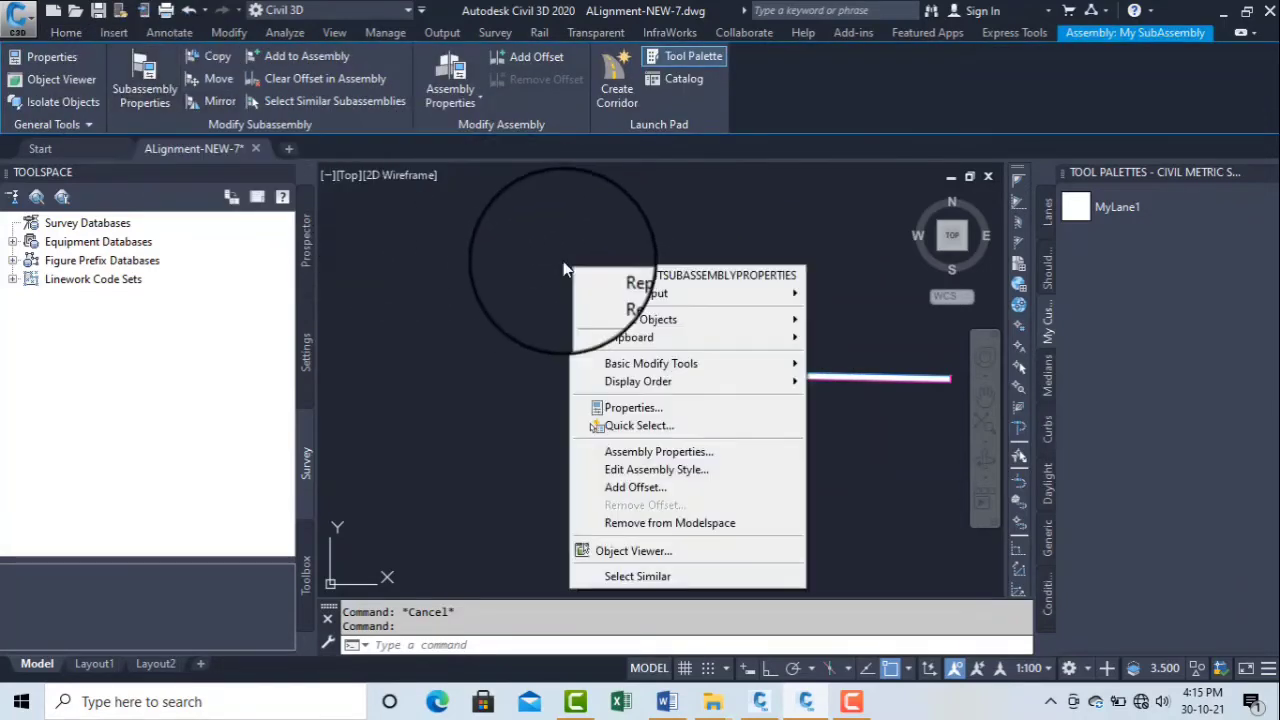
click(722, 452)
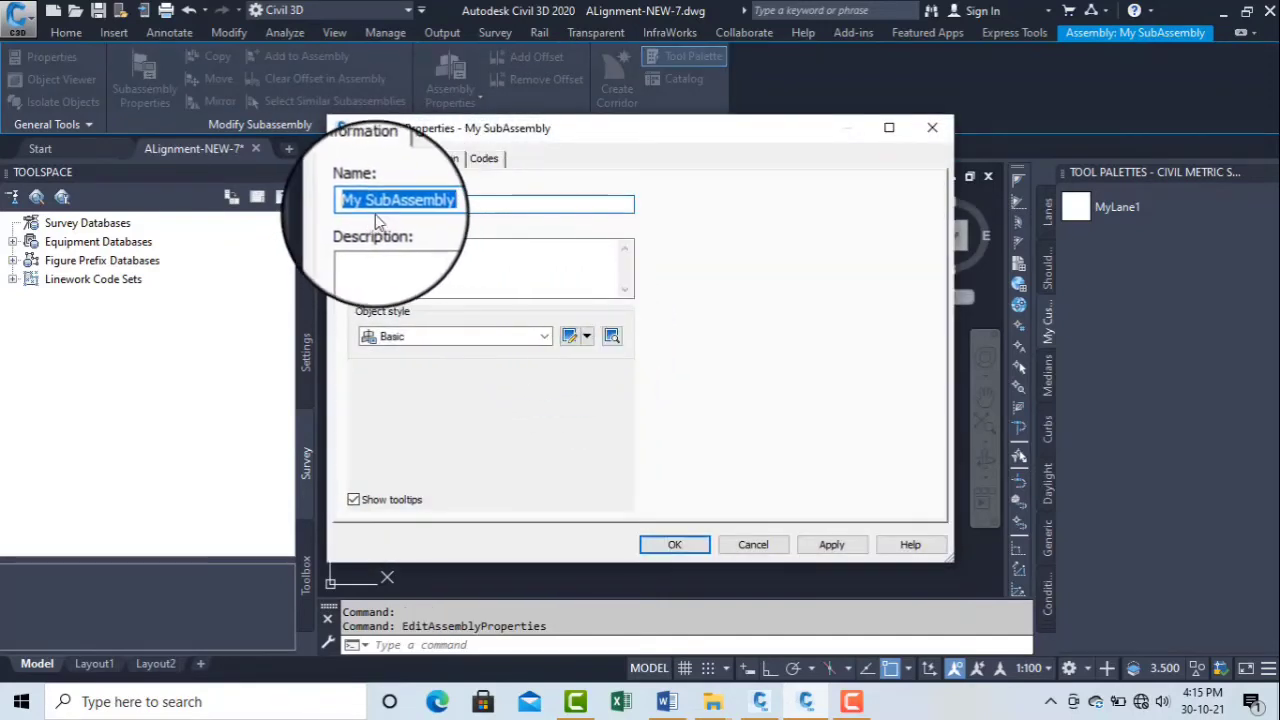
click(427, 162)
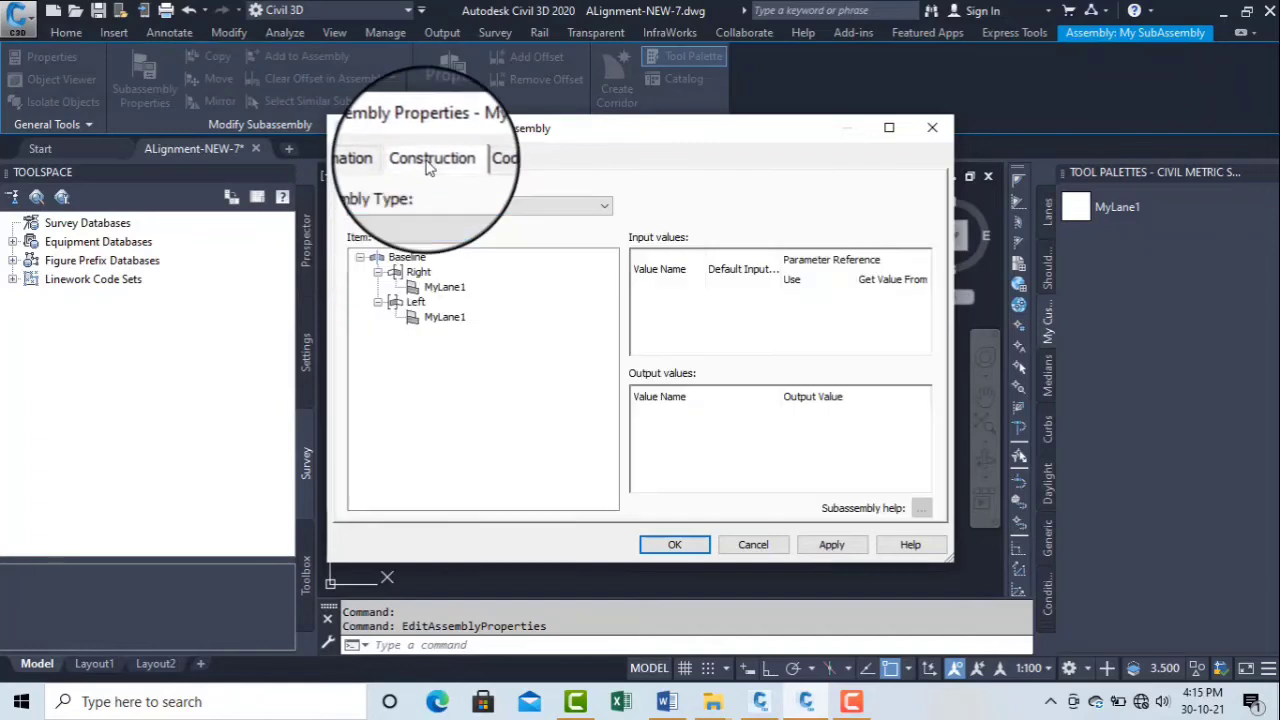
click(372, 158)
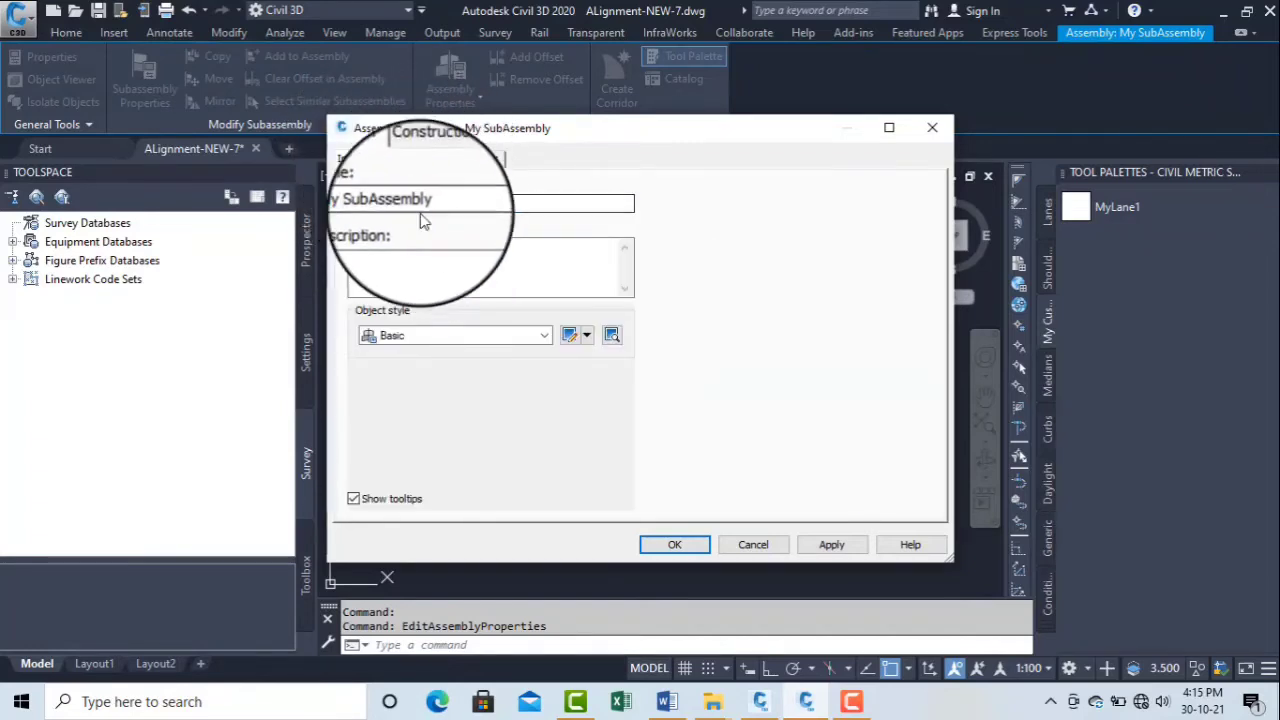
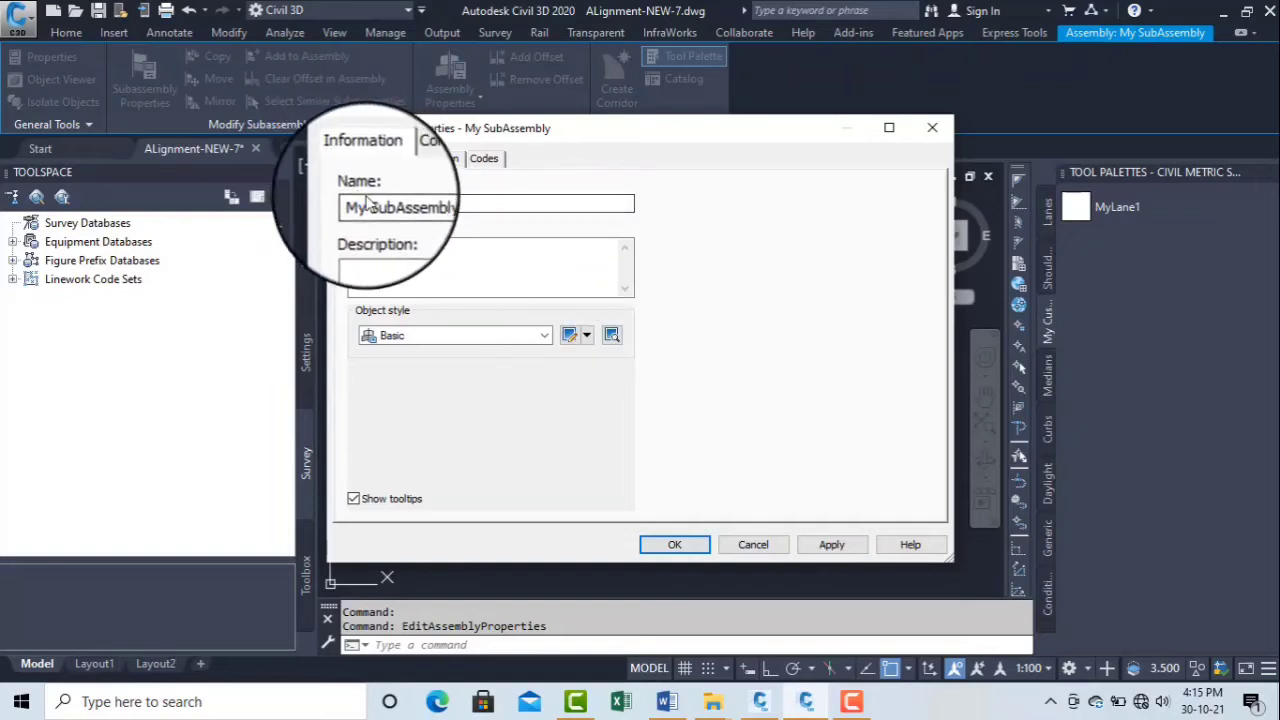
click(831, 540)
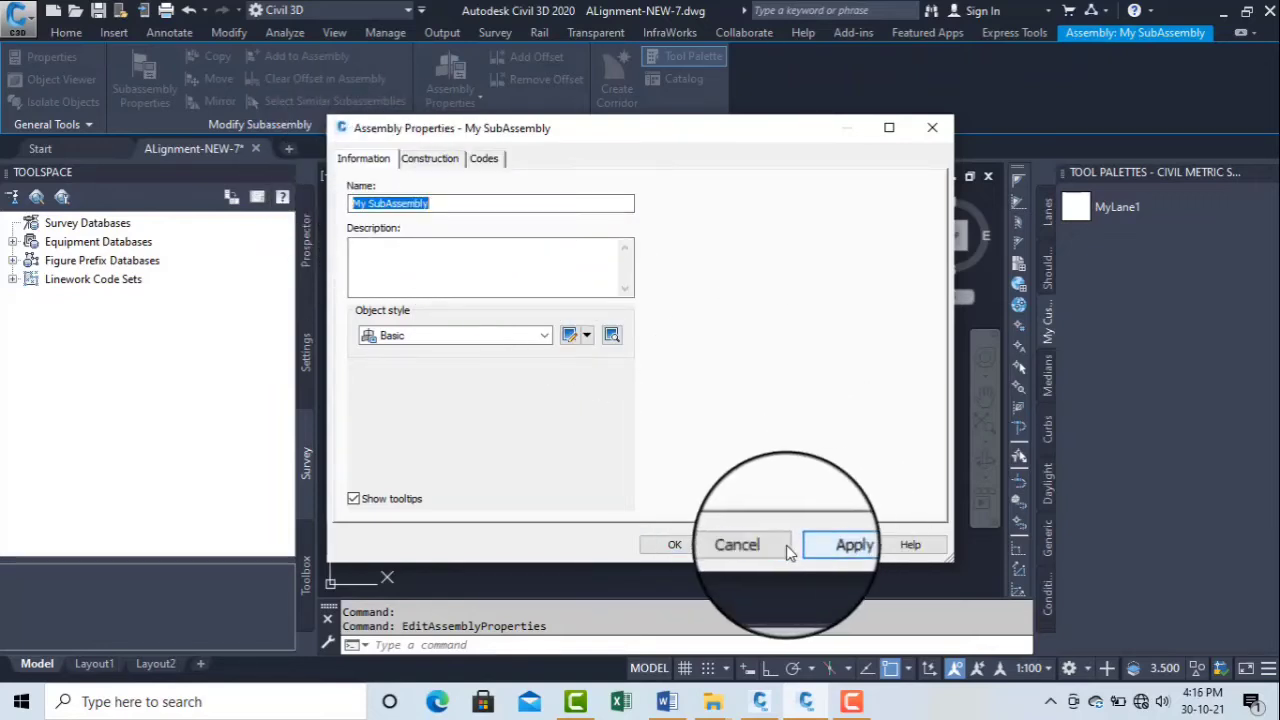
click(672, 544)
scroll(700, 400, down, 3)
key(Escape)
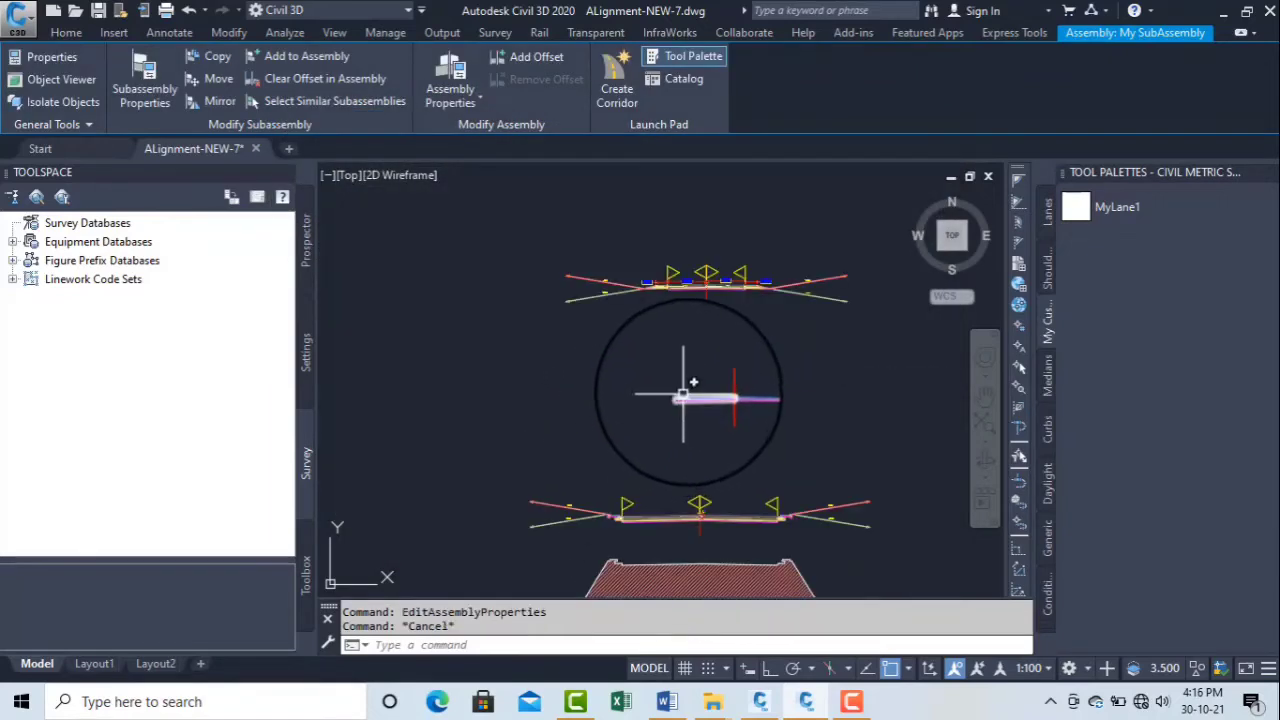
key(Escape)
- Select Corridor - 1 along the road in plan and open its Corridor Properties
scroll(710, 390, down, 5)
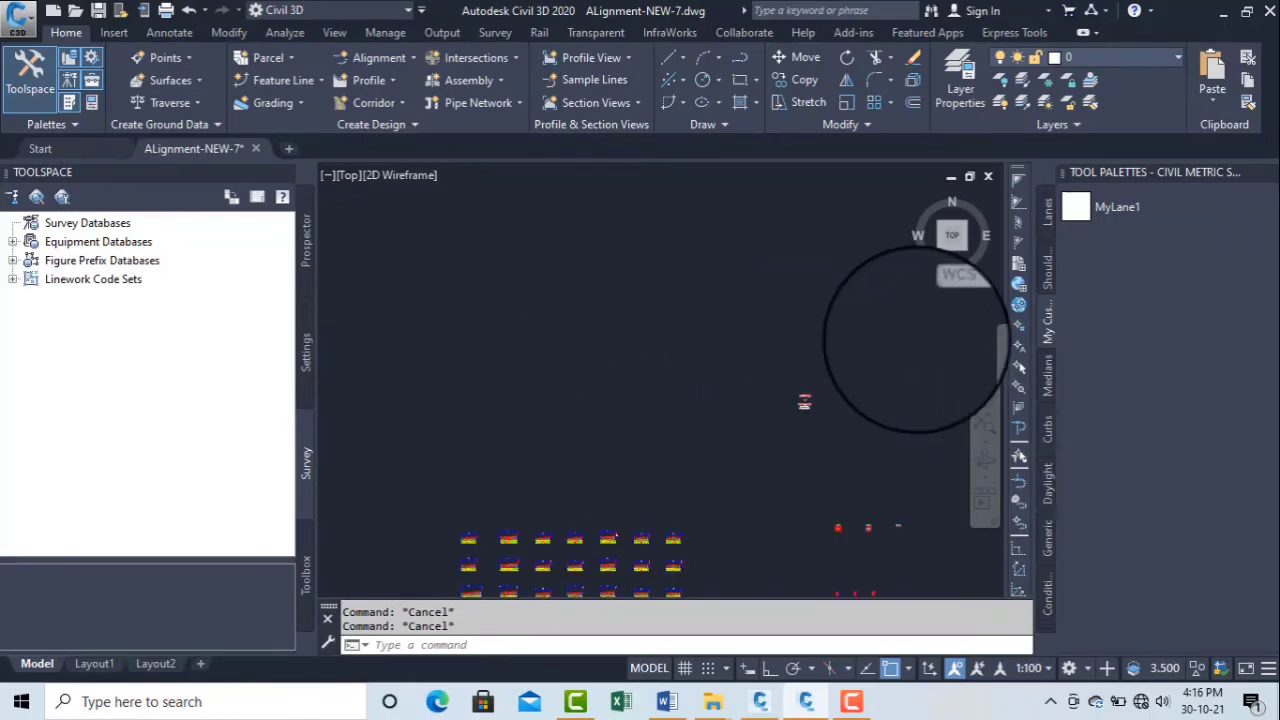
scroll(917, 340, down, 2)
middle_drag(414, 420, 754, 378)
scroll(684, 384, up, 11)
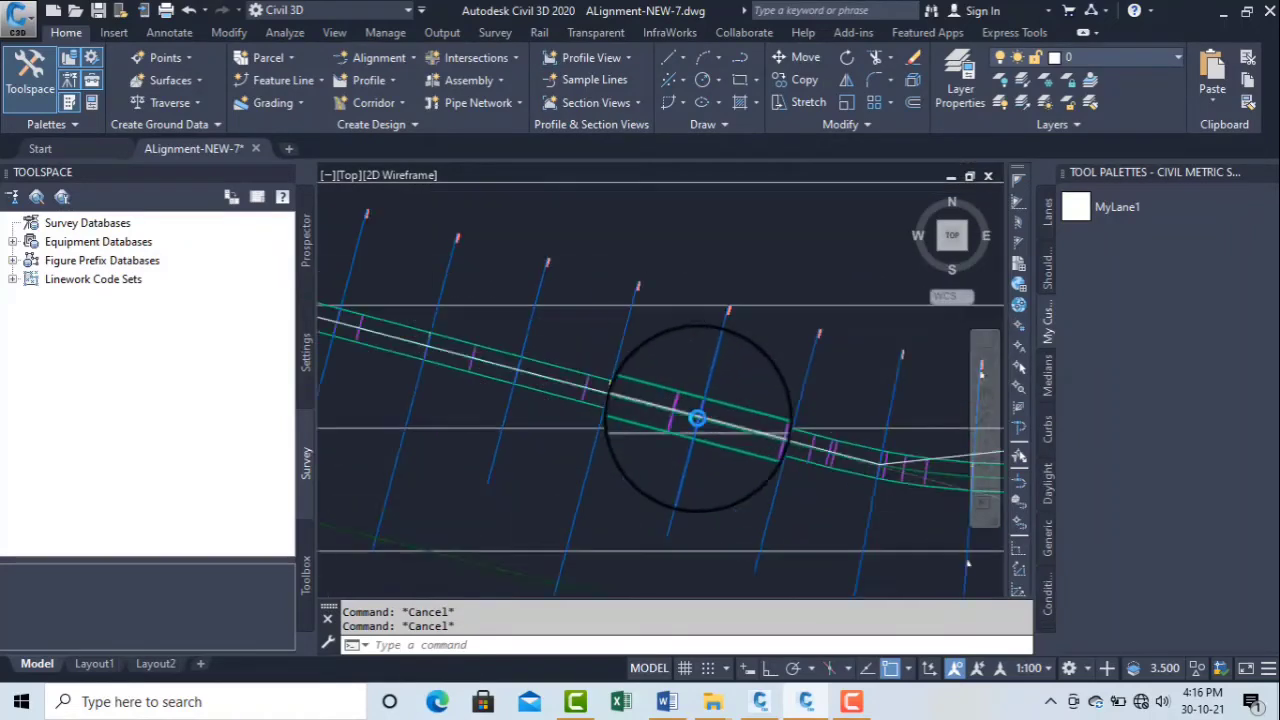
scroll(697, 418, up, 8)
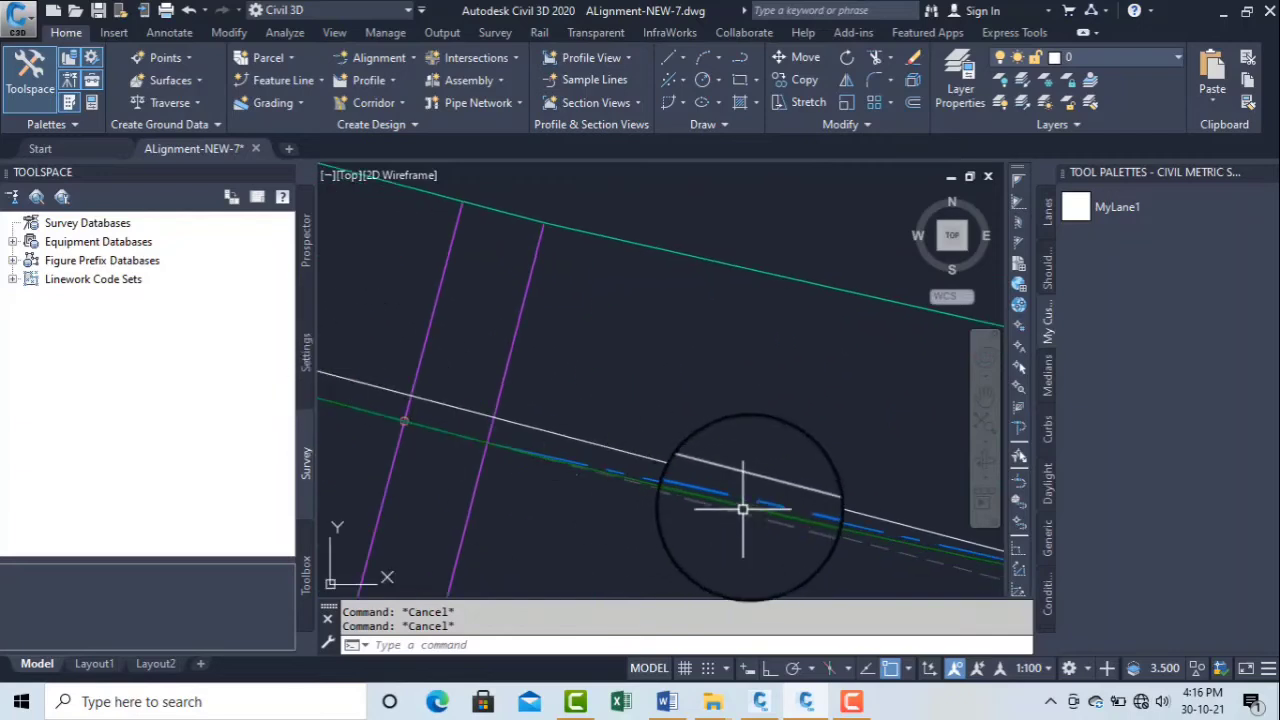
scroll(743, 509, up, 4)
click(770, 500)
scroll(570, 370, down, 2)
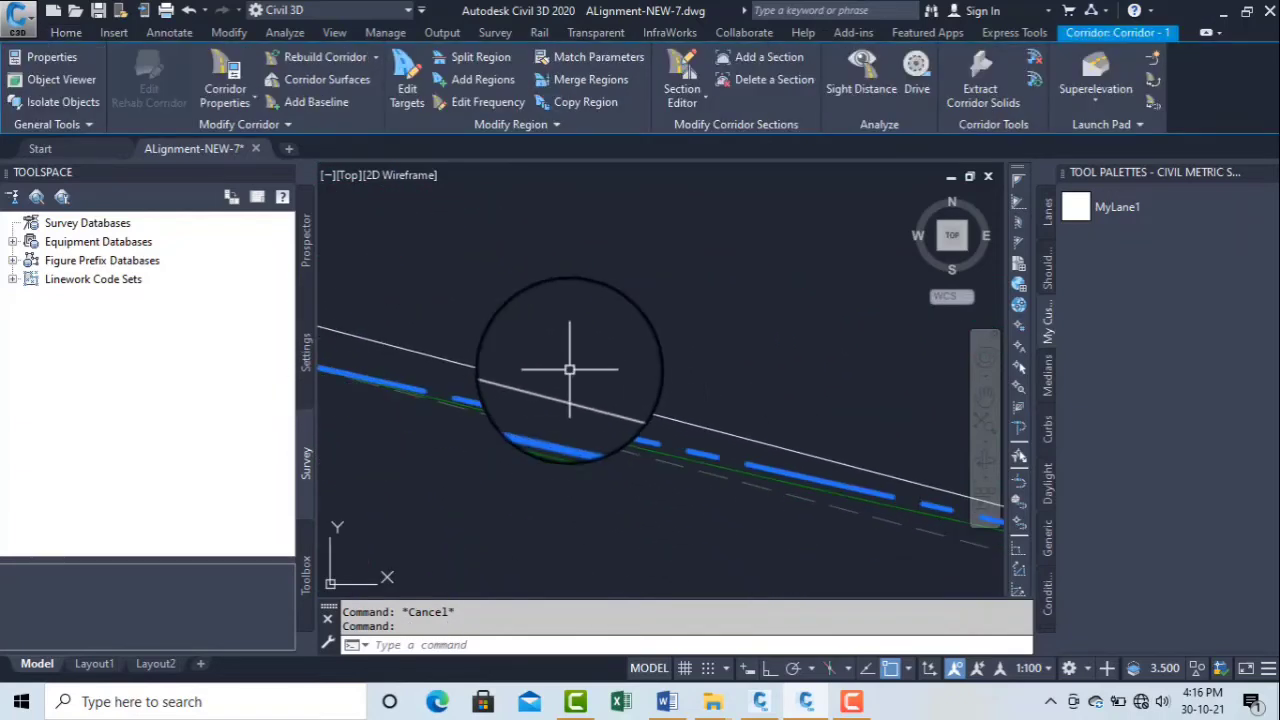
scroll(570, 370, up, 5)
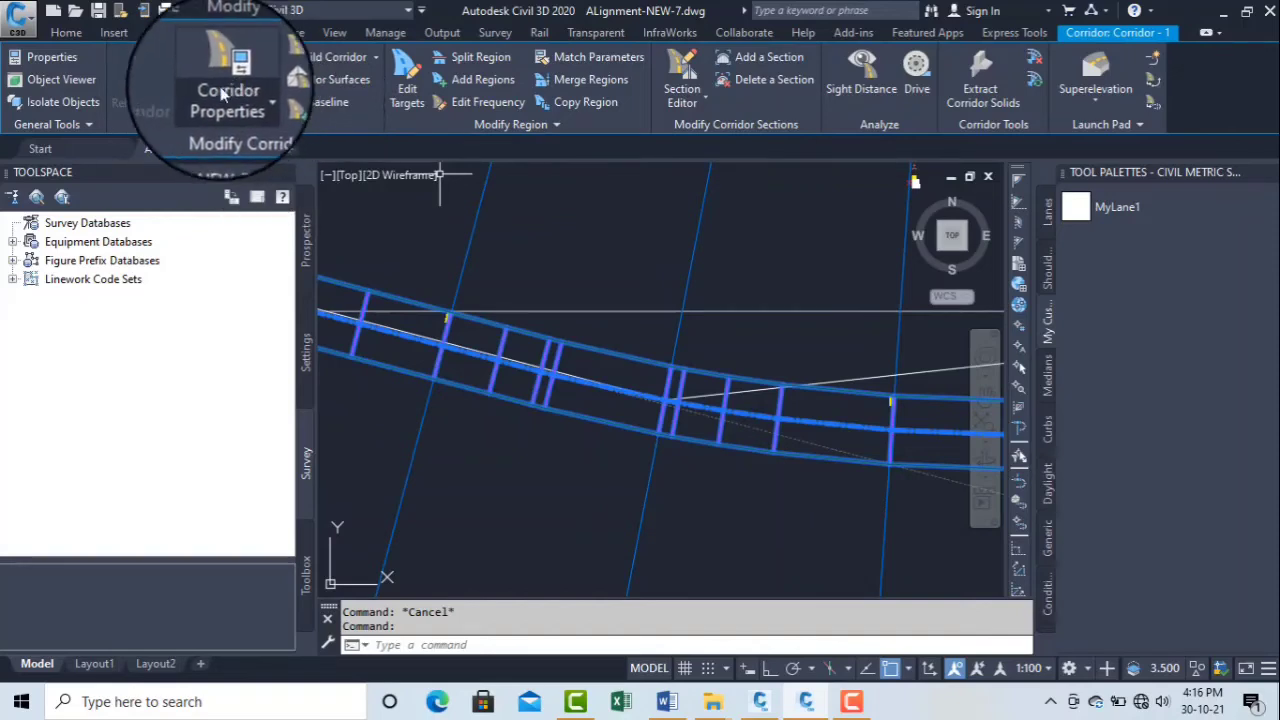
right_click(402, 213)
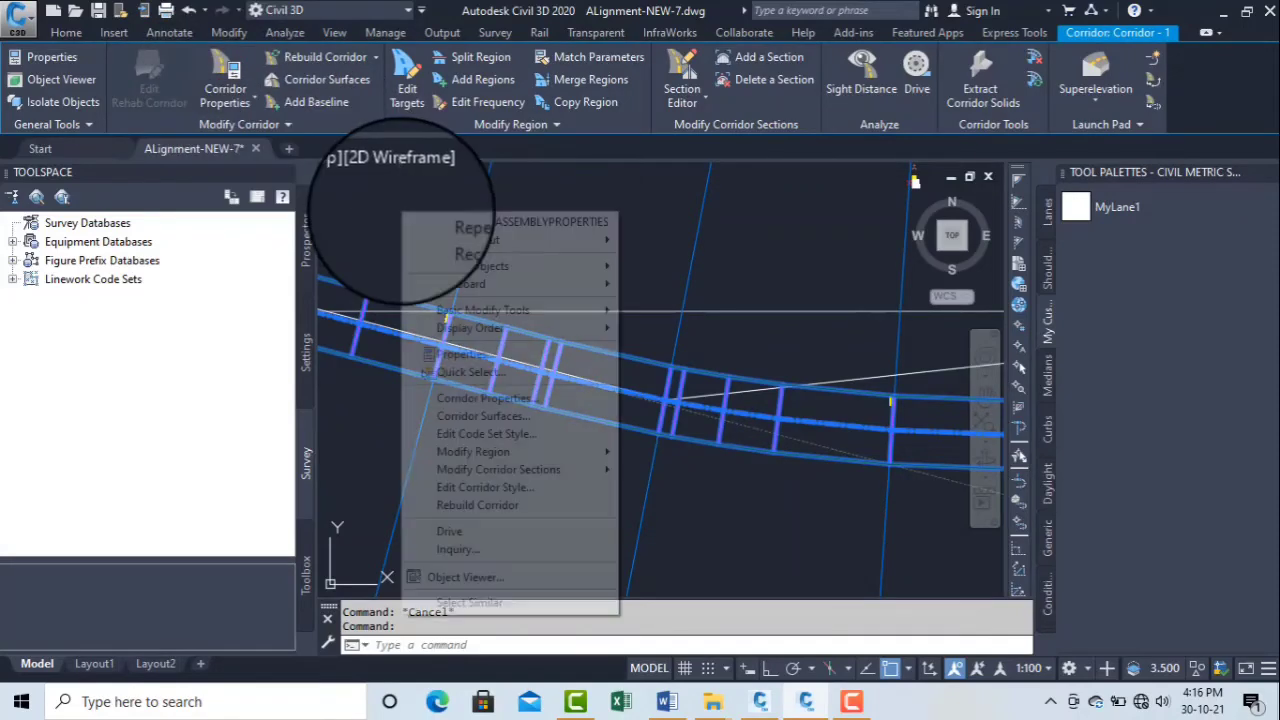
click(536, 400)
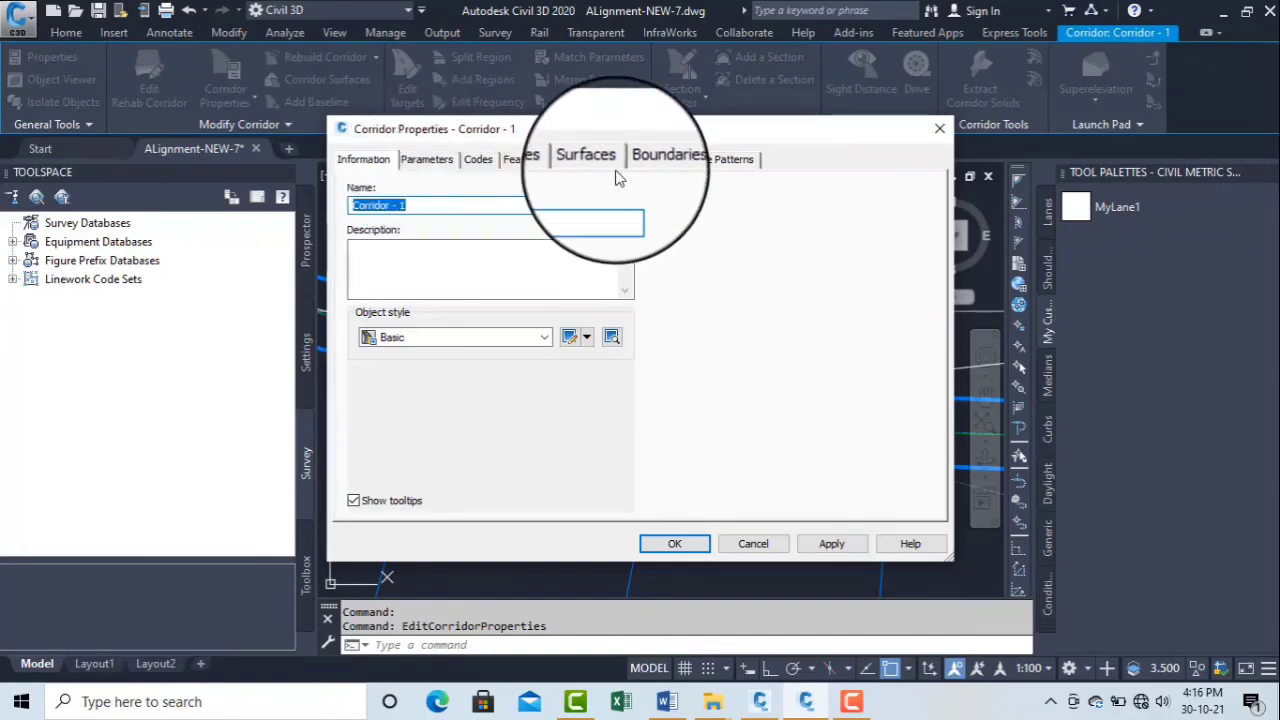
- Assign the My SubAssembly assembly to the region under the ROAD-1 baseline in the corridor parameters
click(424, 160)
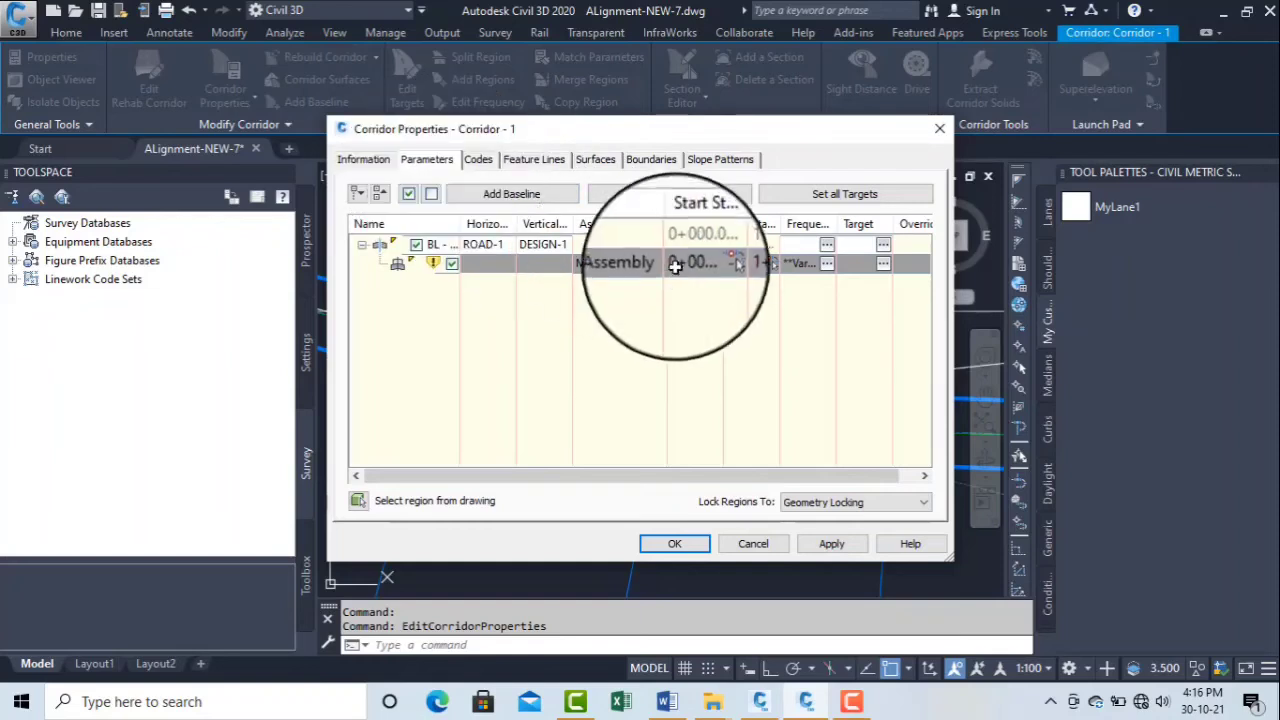
double_click(622, 264)
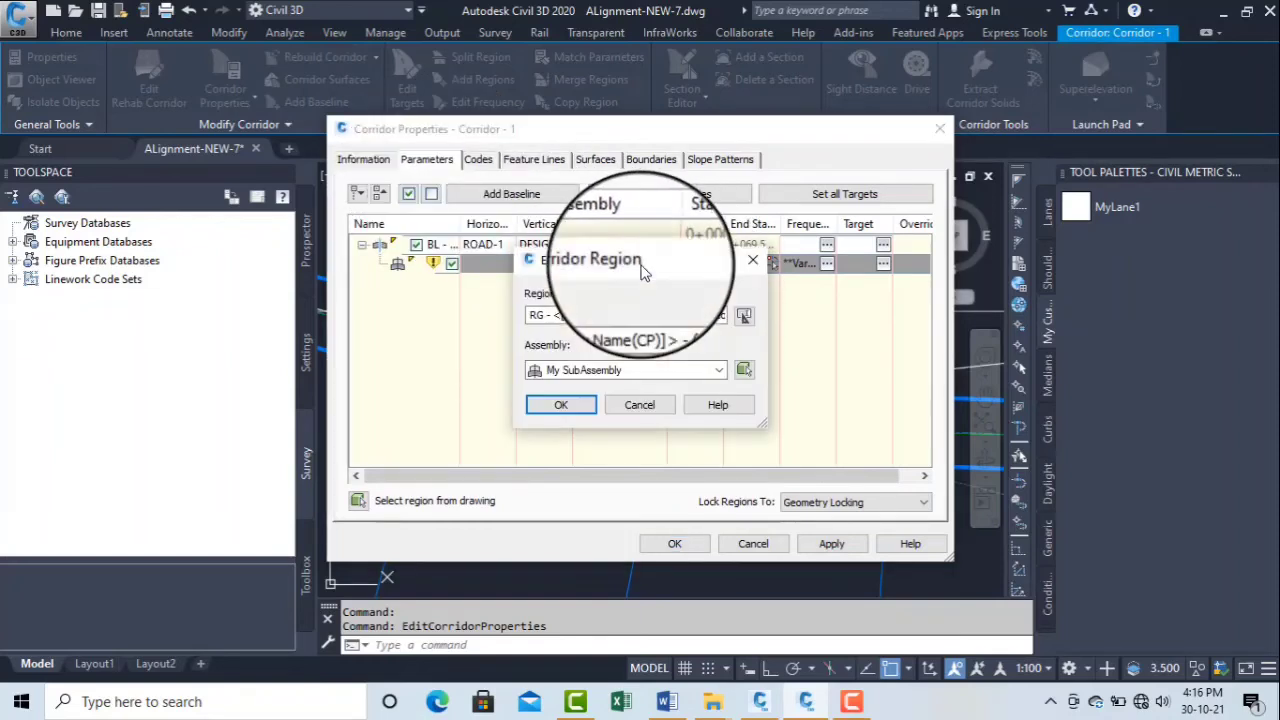
click(753, 259)
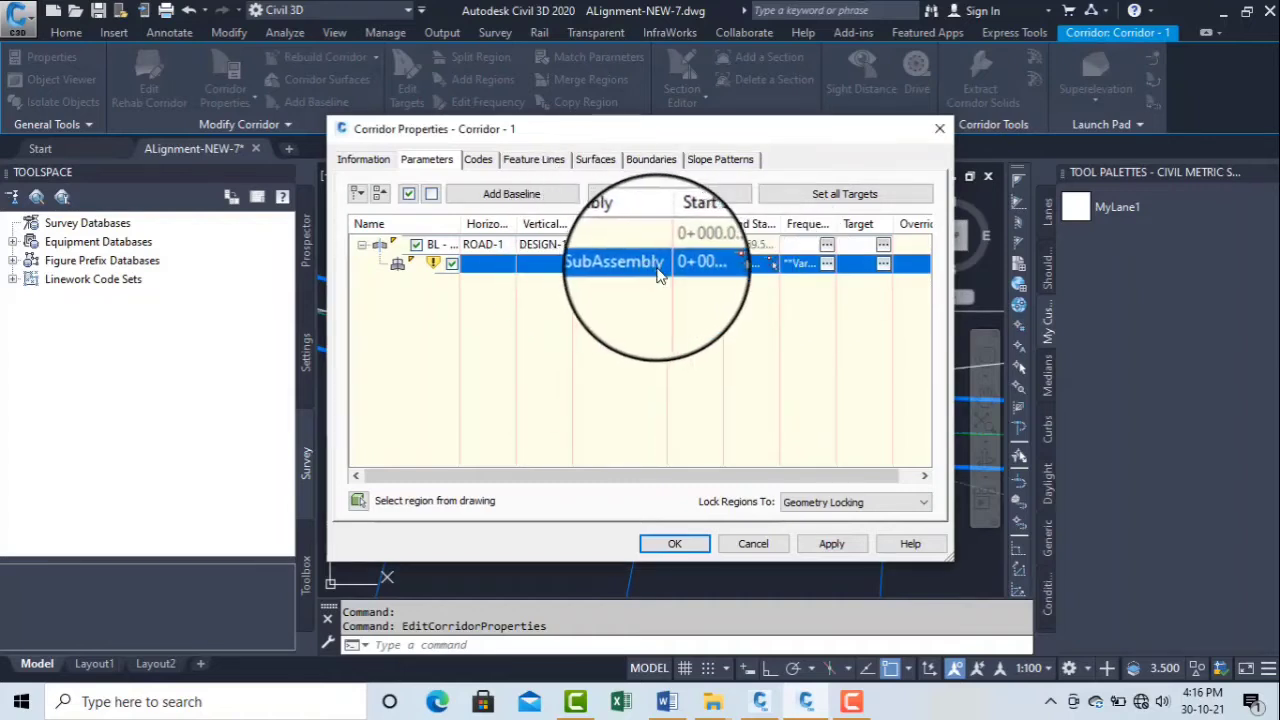
double_click(658, 272)
click(630, 369)
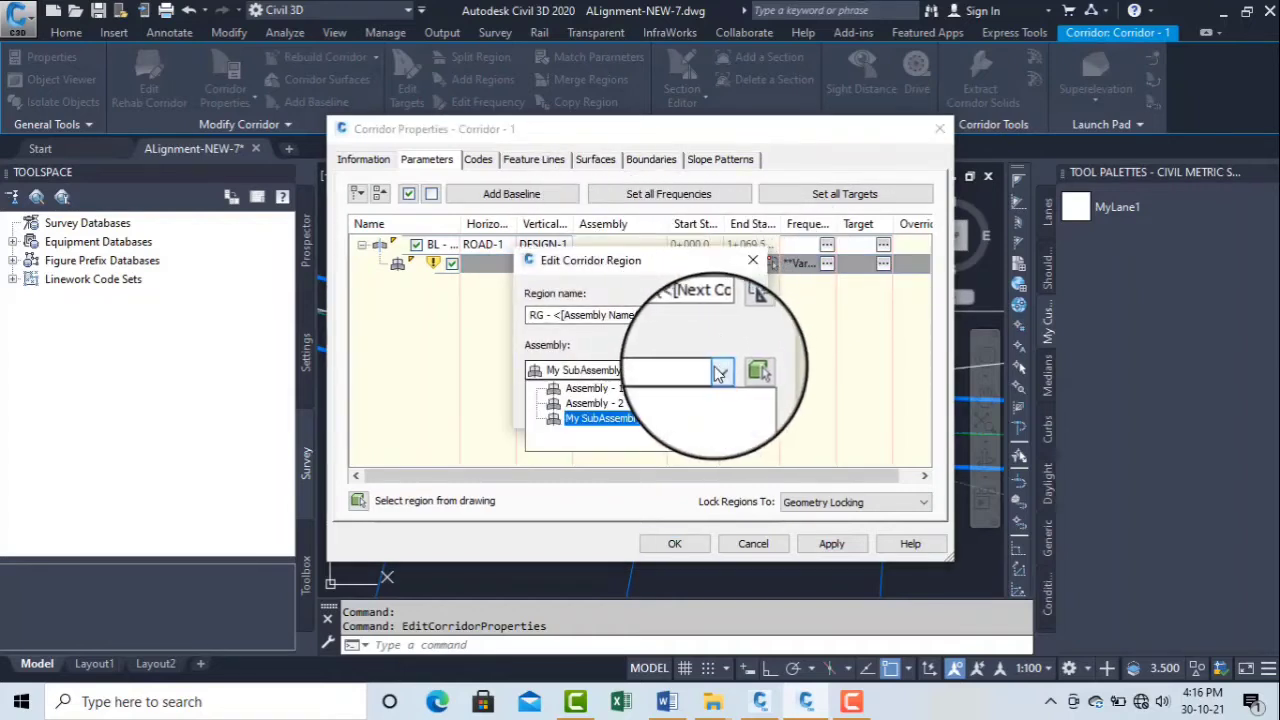
click(595, 418)
click(562, 401)
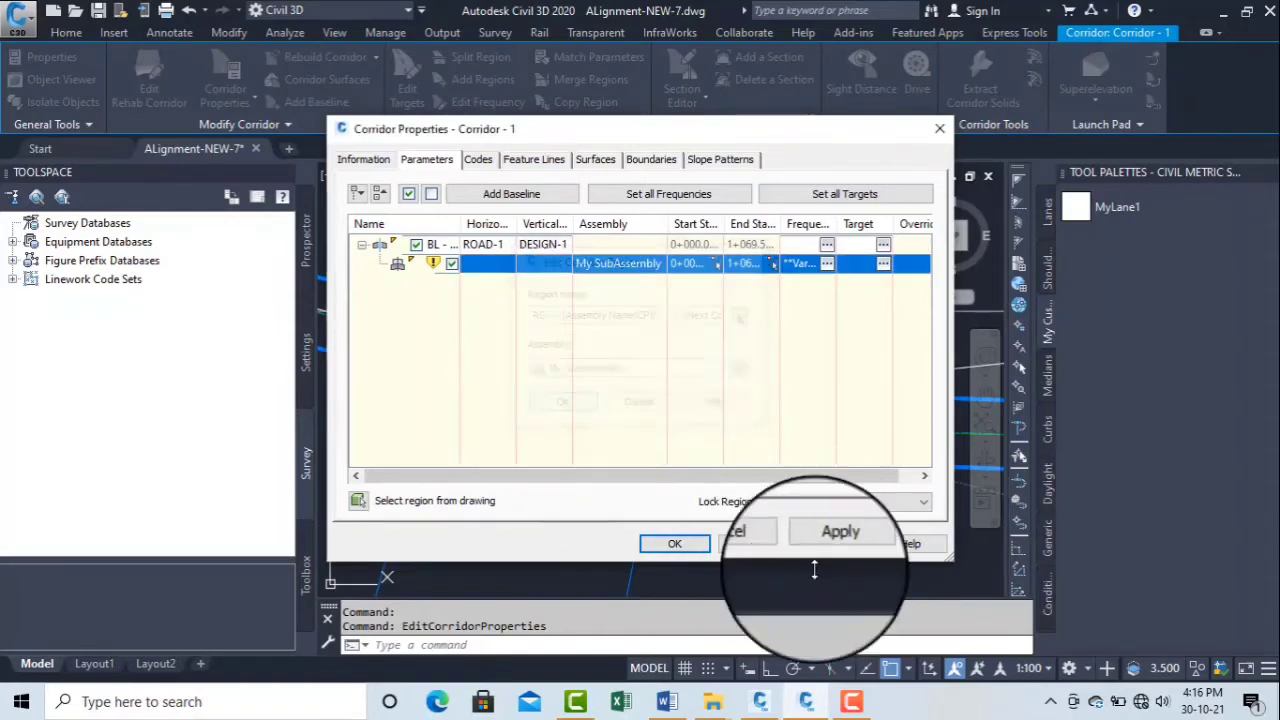
- Accept the corridor changes, rebuild the corridor, and close the event viewer
click(674, 543)
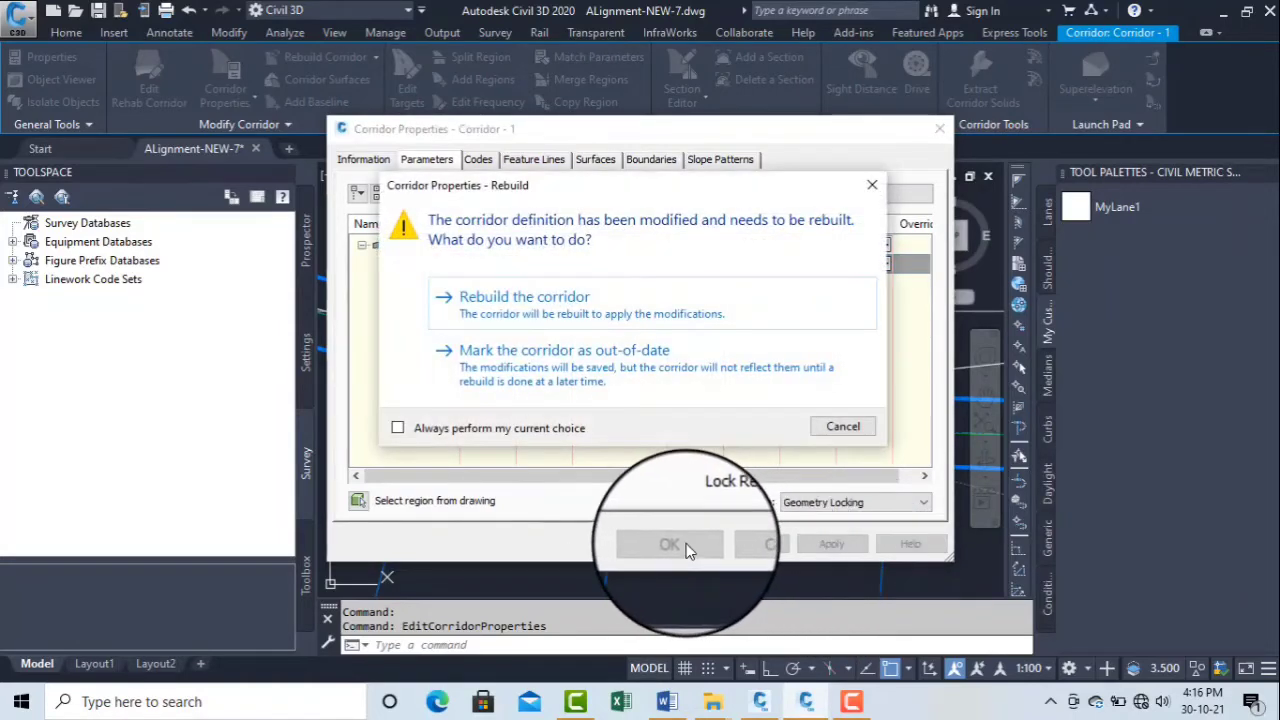
click(570, 310)
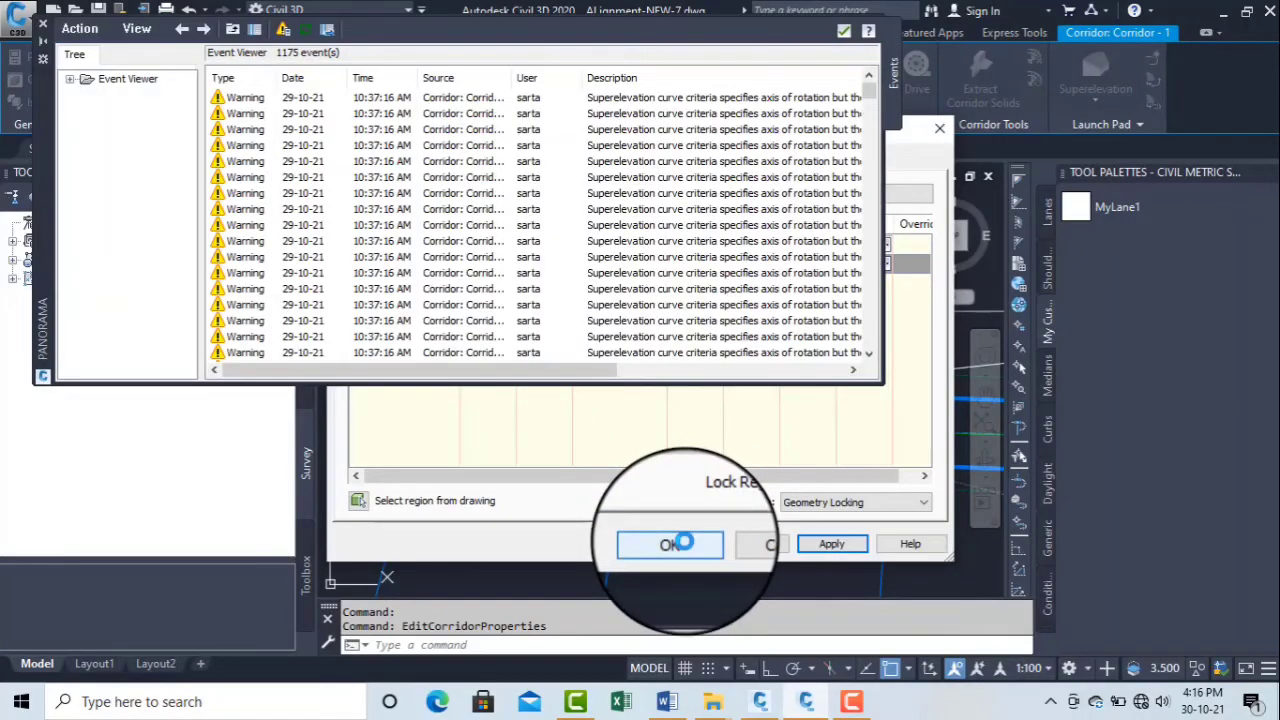
click(674, 543)
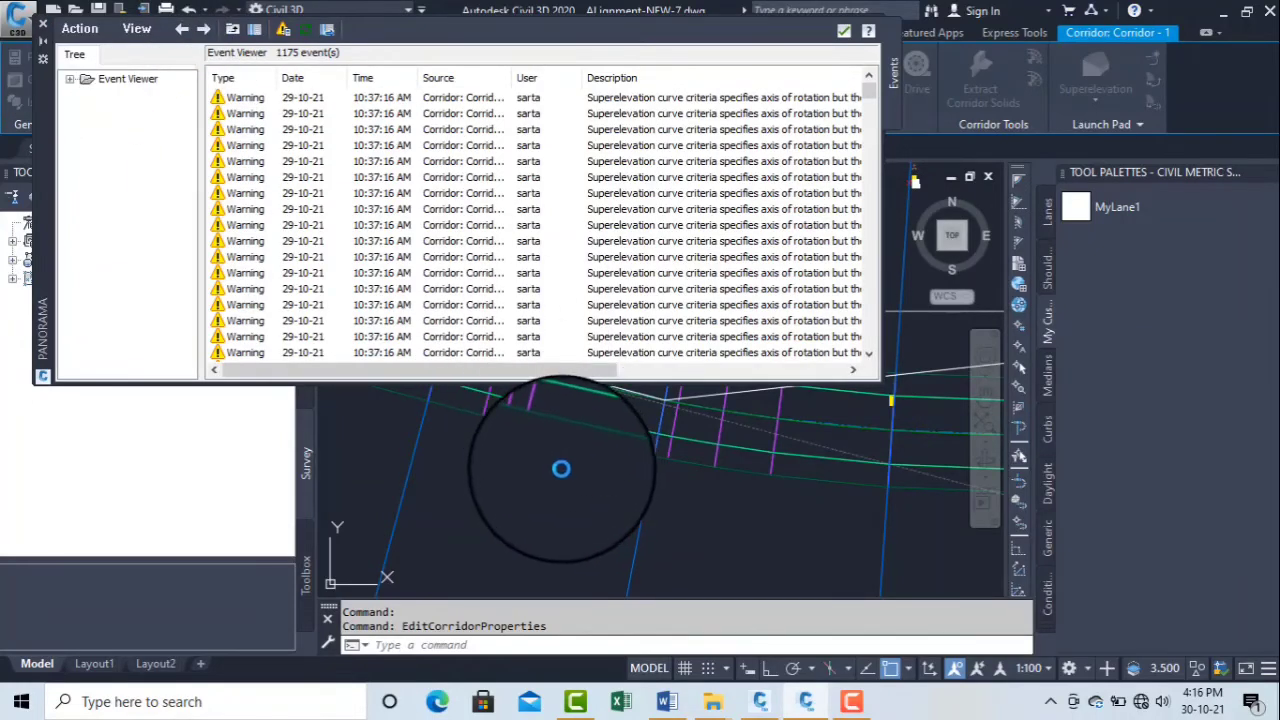
click(561, 466)
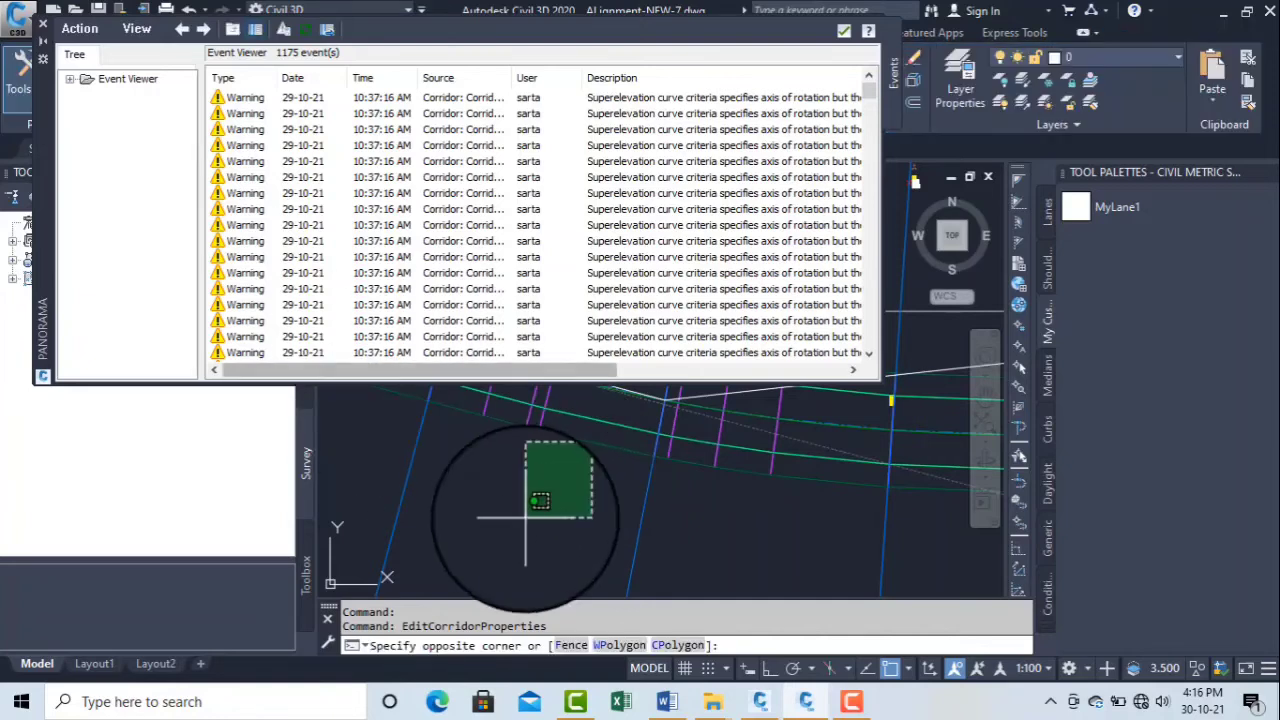
click(44, 27)
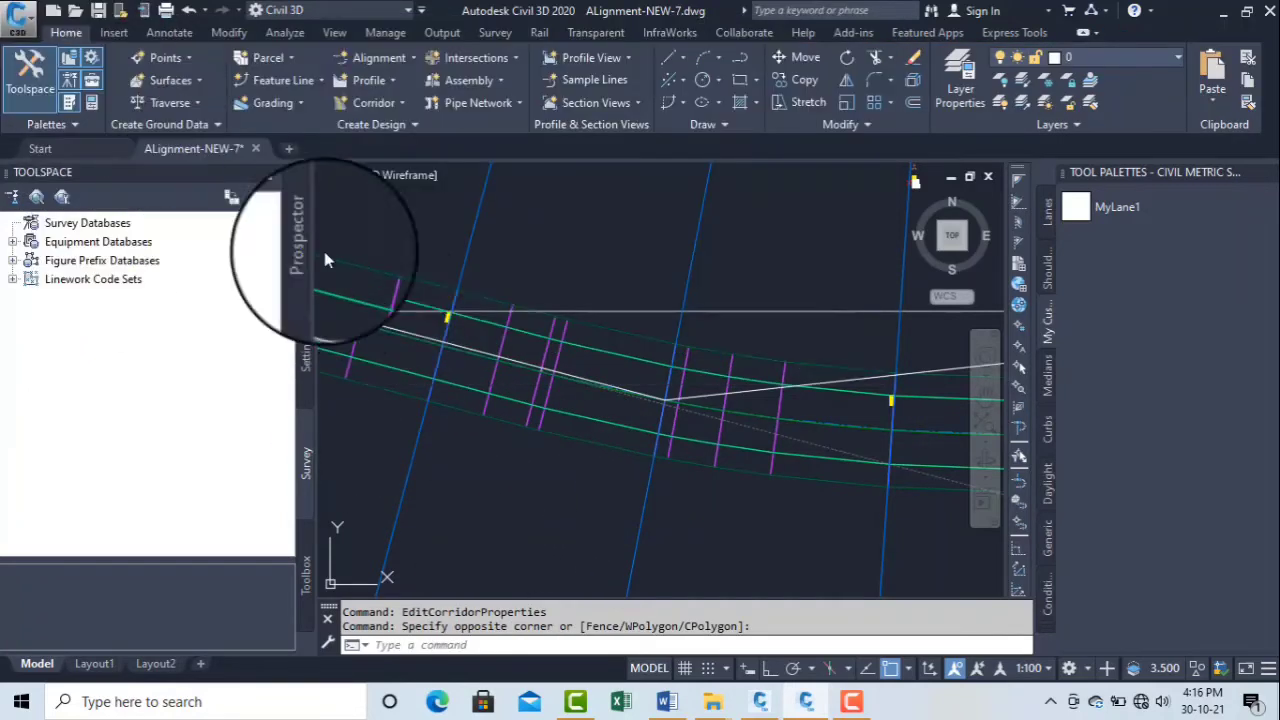
- Stretch the lower point of the depth dimension at a cross-section's centreline to the pavement's bottom line
scroll(508, 343, down, 10)
middle_drag(790, 419, 530, 415)
scroll(820, 391, up, 12)
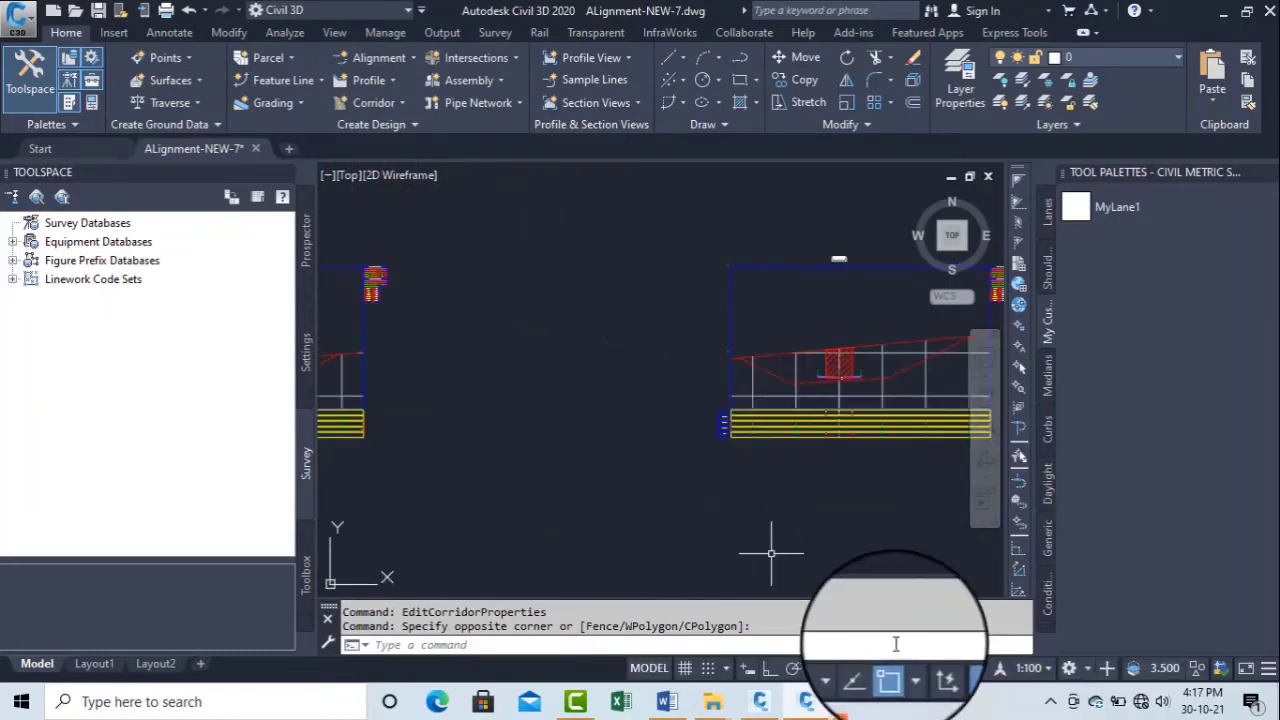
scroll(543, 371, down, 5)
scroll(646, 362, up, 6)
scroll(646, 362, up, 8)
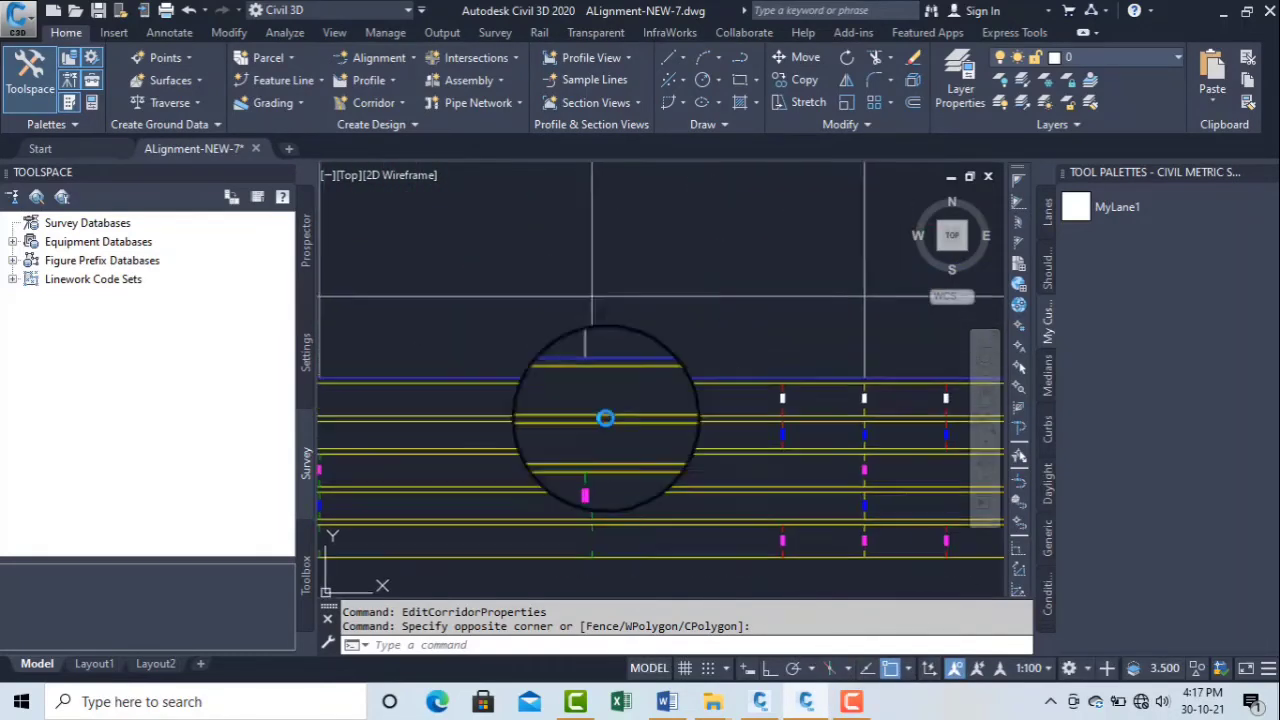
scroll(830, 374, up, 2)
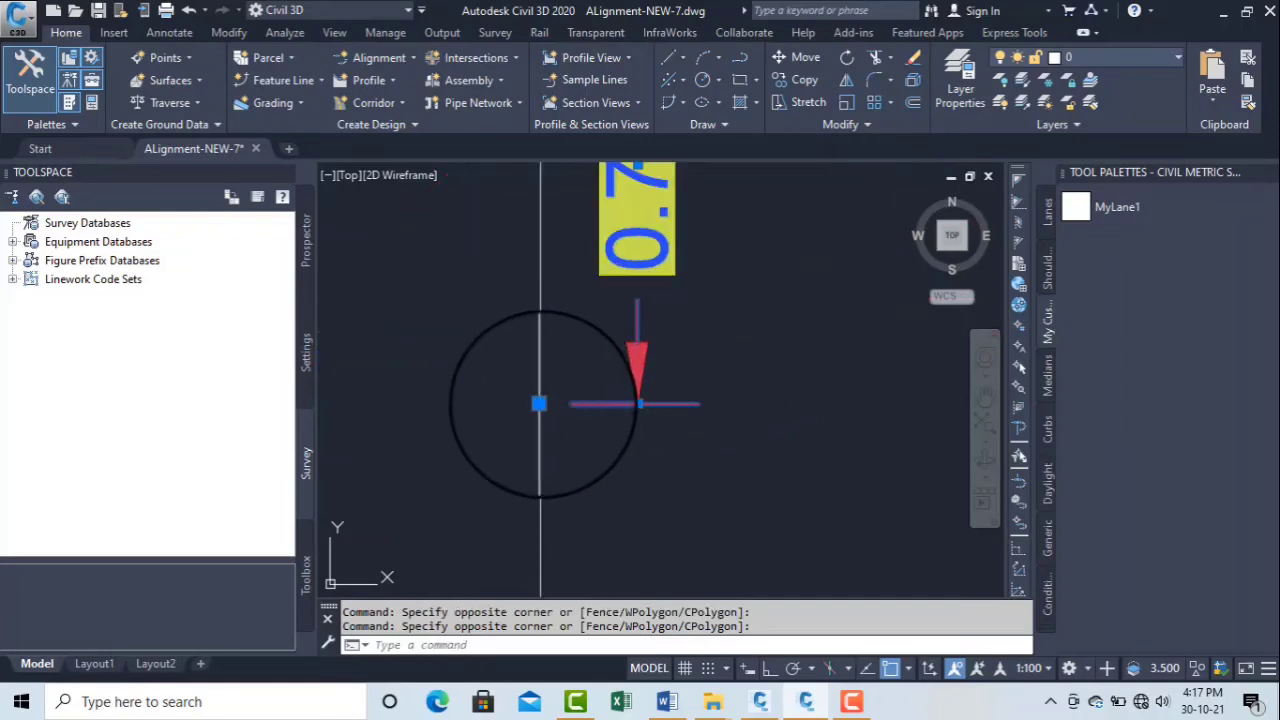
click(540, 404)
middle_drag(549, 412, 626, 674)
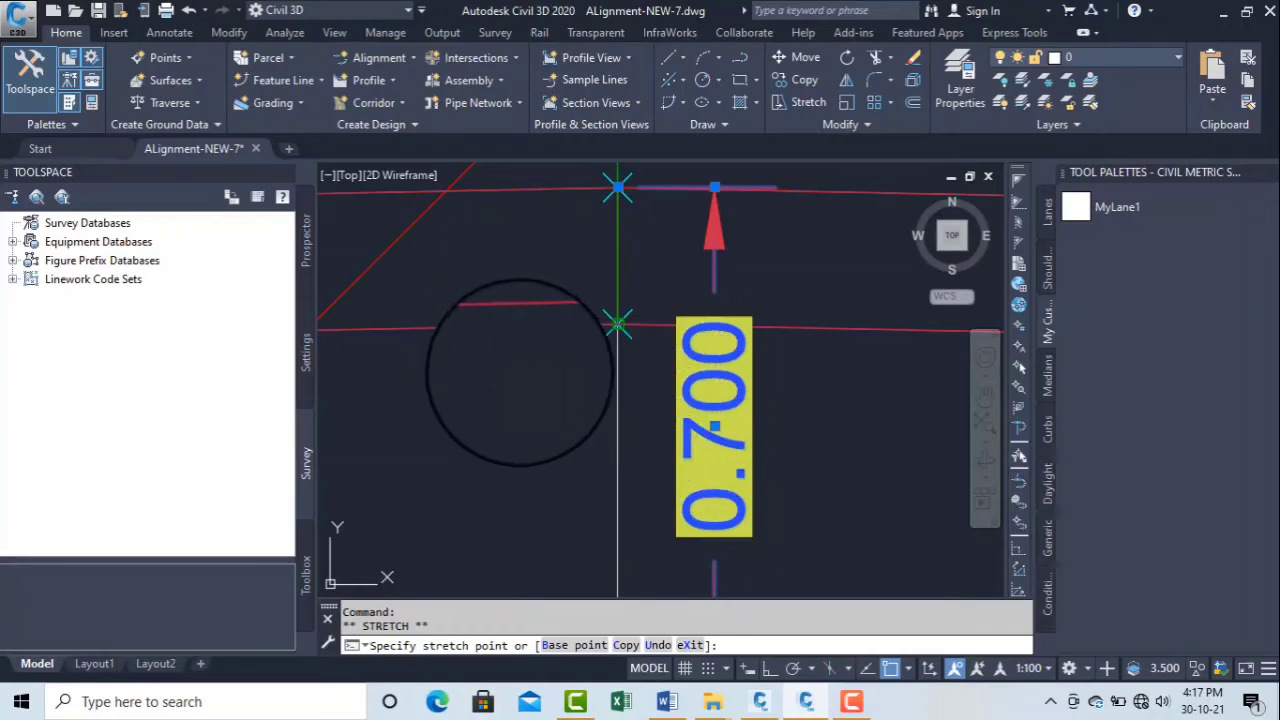
key(Escape)
scroll(654, 514, down, 2)
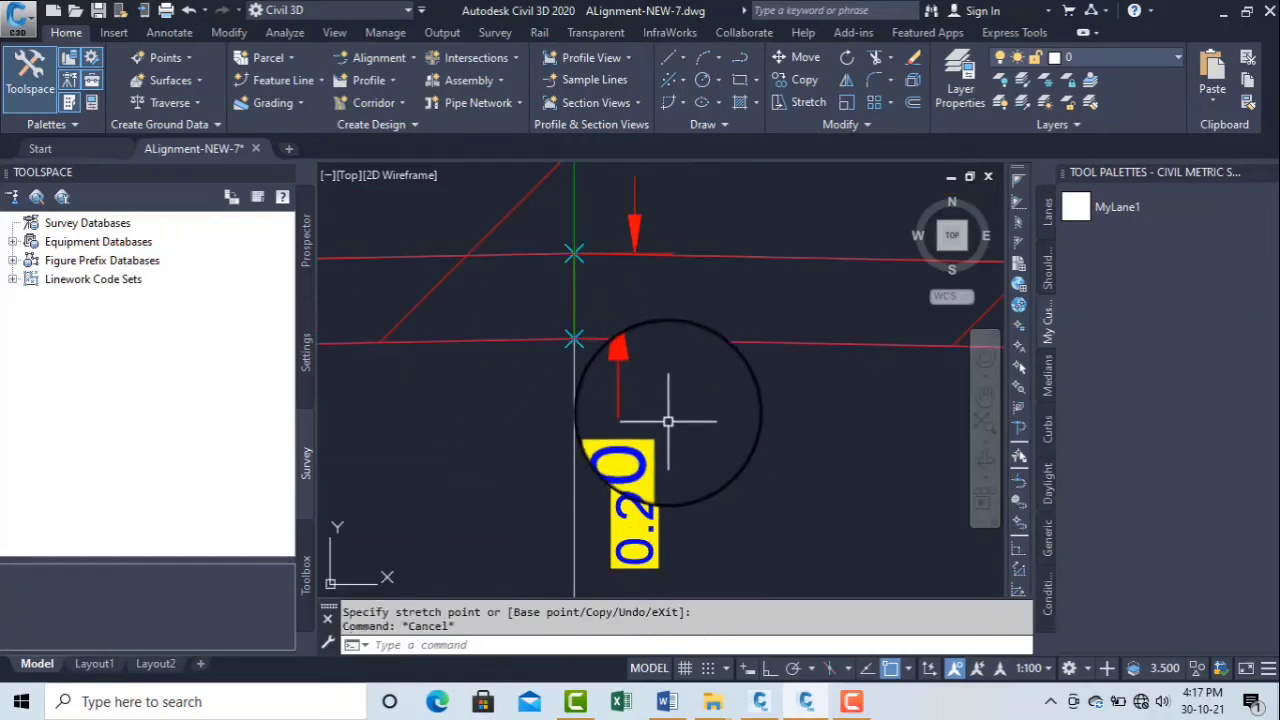
- Examine the updated cross-section's lane edges on both sides and their offset and elevation labels
scroll(637, 373, down, 5)
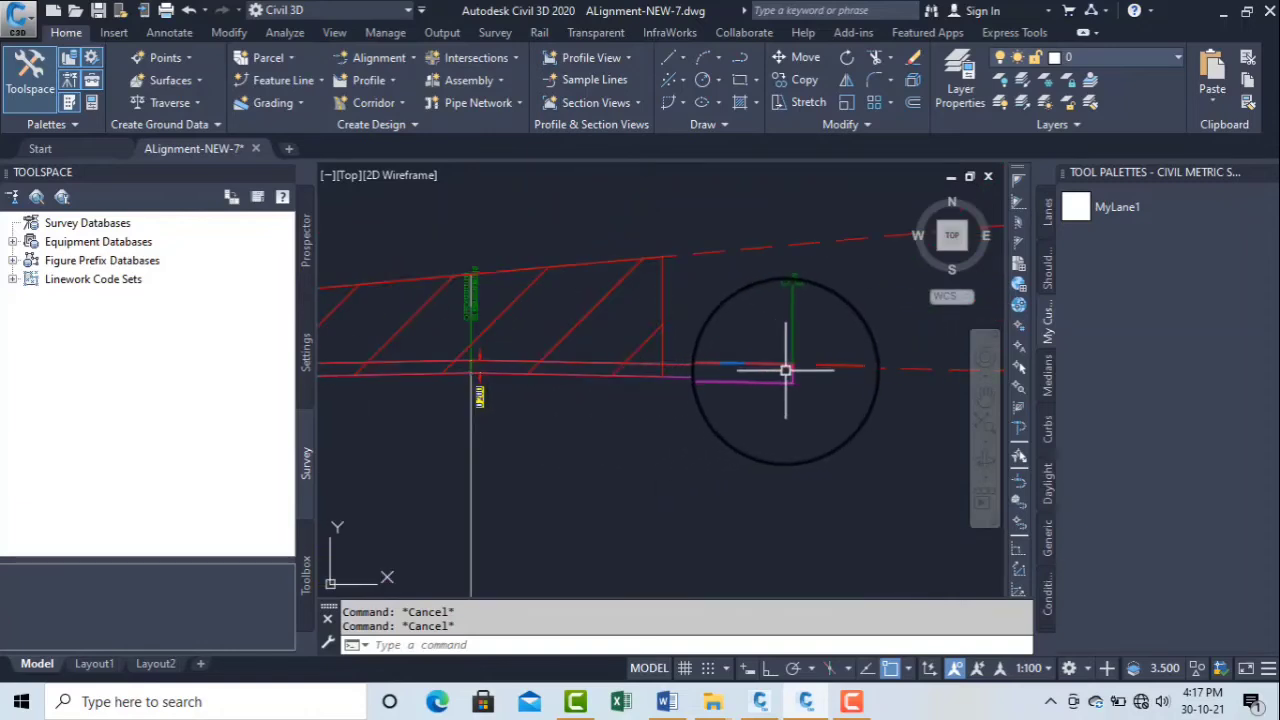
scroll(400, 367, up, 3)
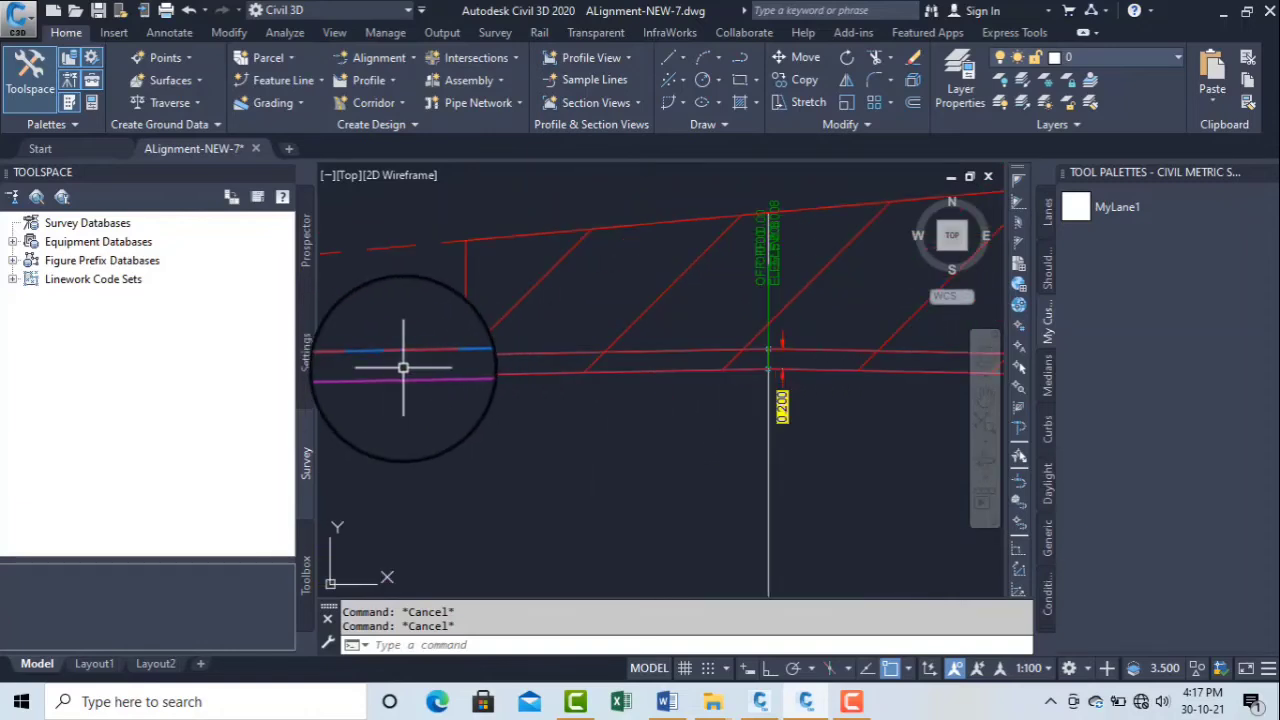
scroll(398, 370, down, 2)
scroll(723, 366, up, 4)
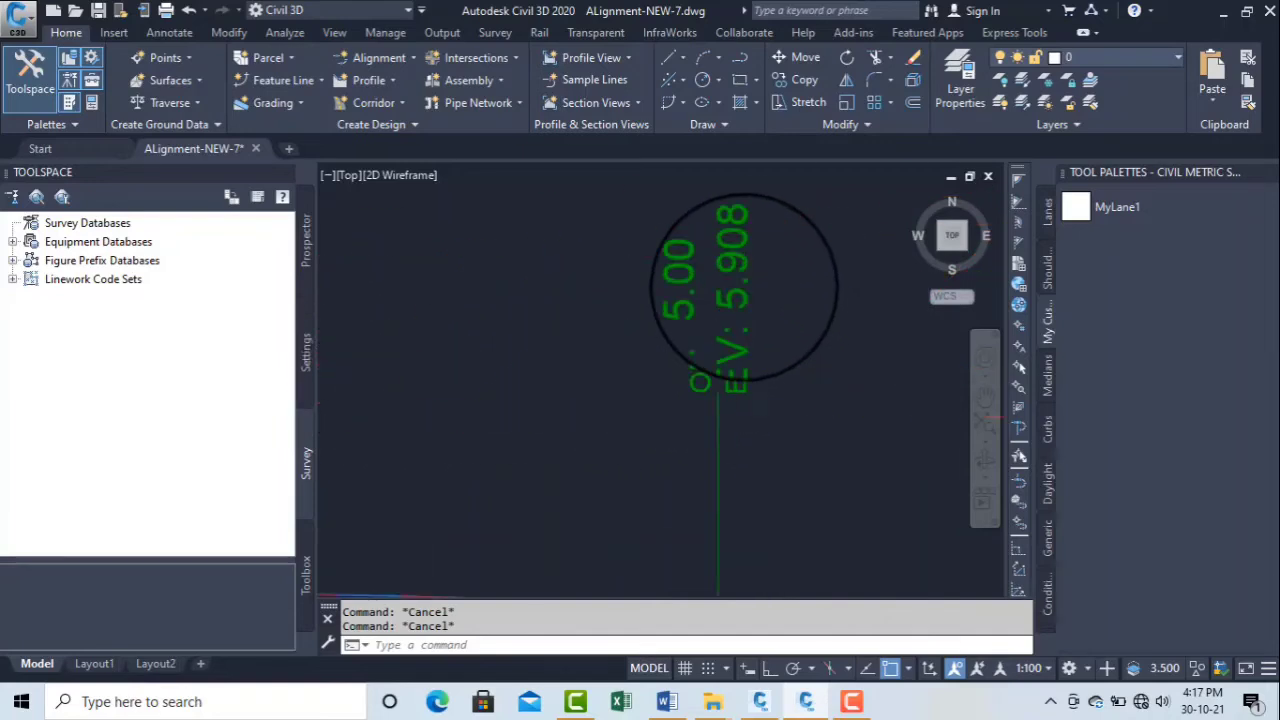
scroll(760, 330, down, 3)
scroll(778, 339, down, 3)
scroll(584, 360, up, 3)
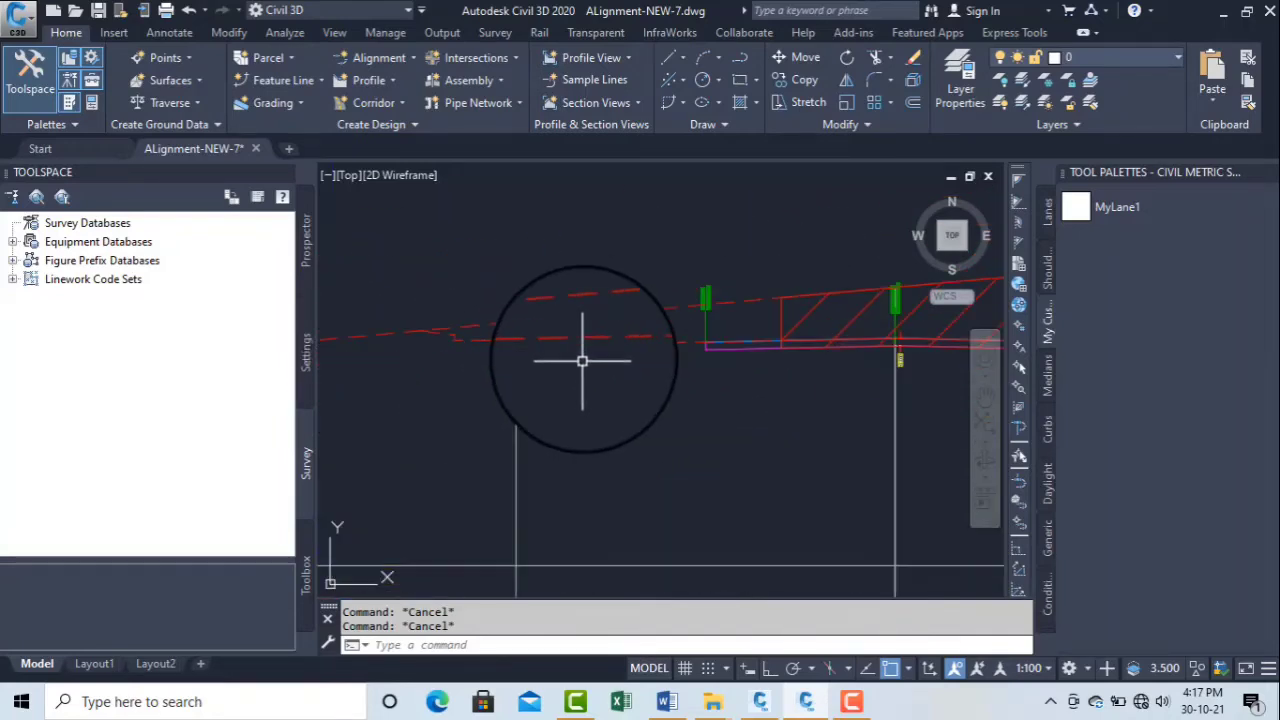
scroll(503, 345, down, 1)
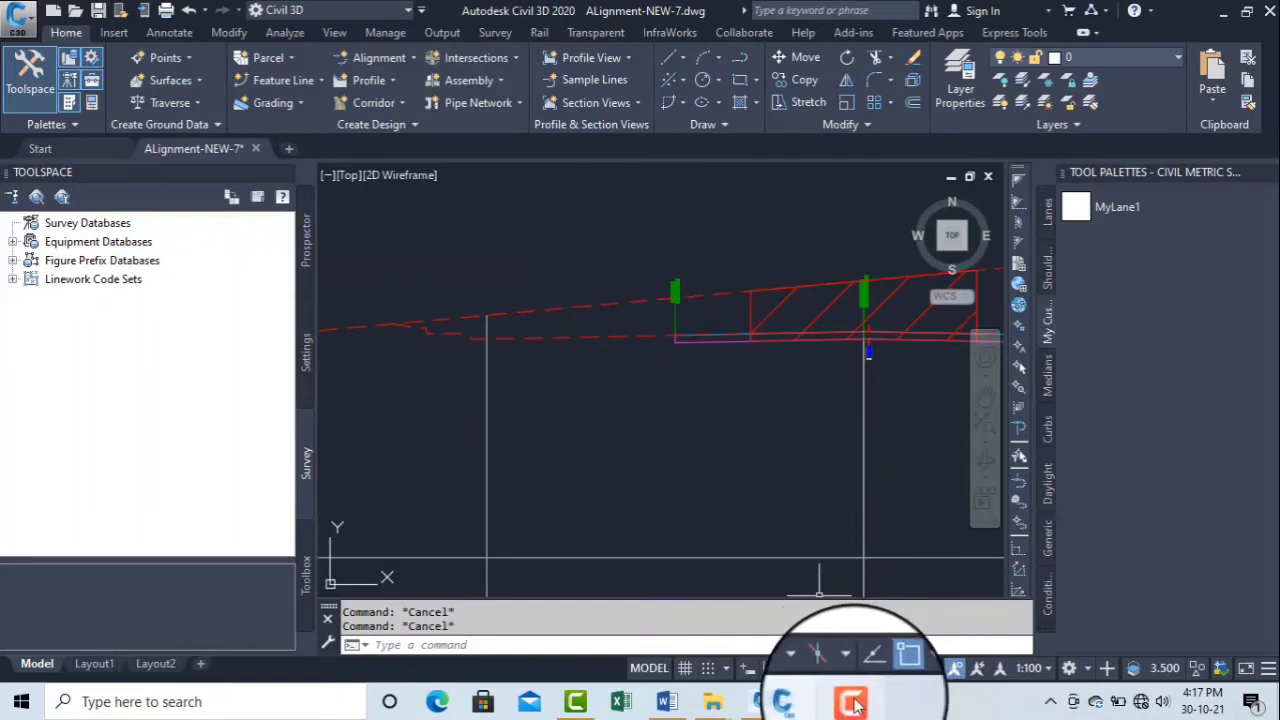
mouse_move(852, 703)
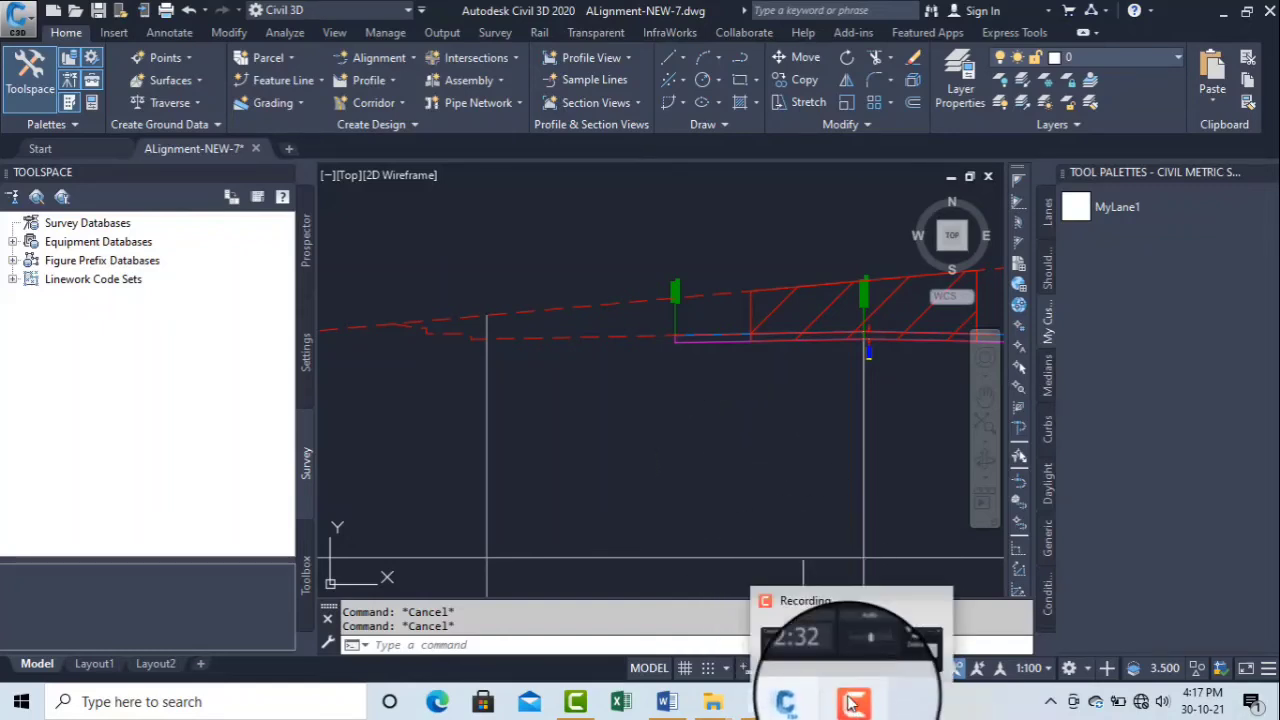
click(850, 704)
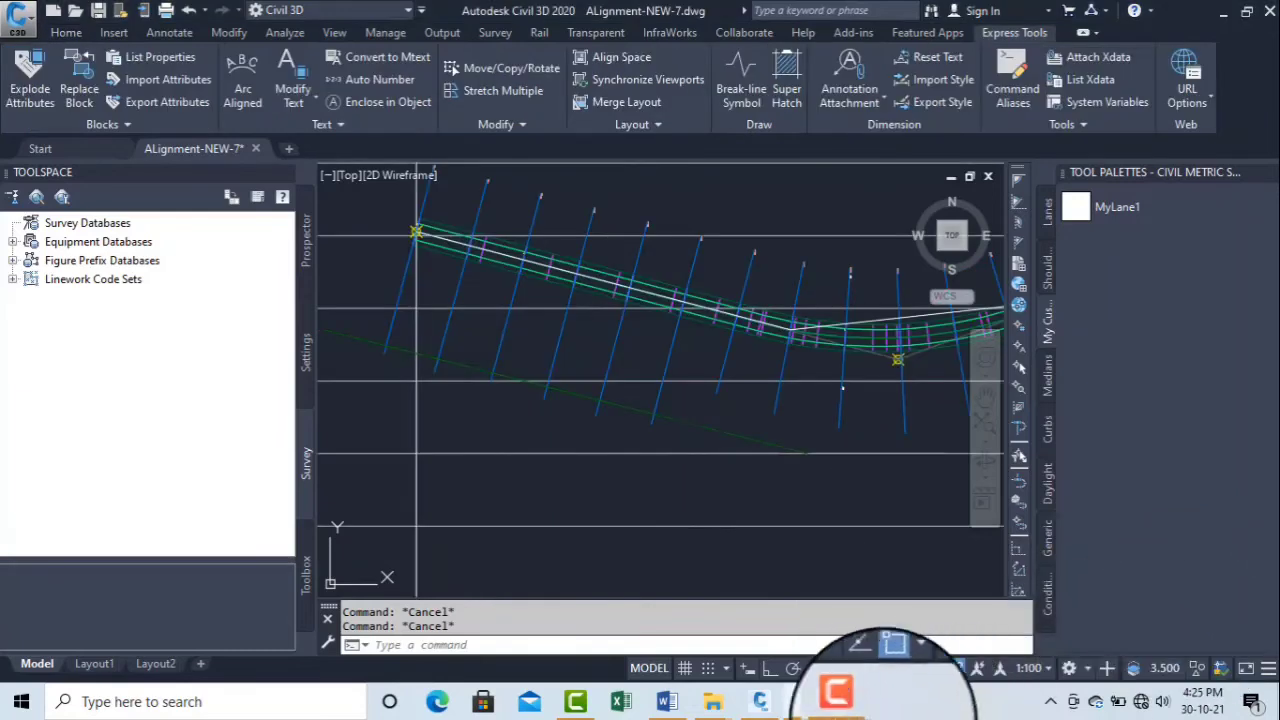
click(855, 706)
click(851, 706)
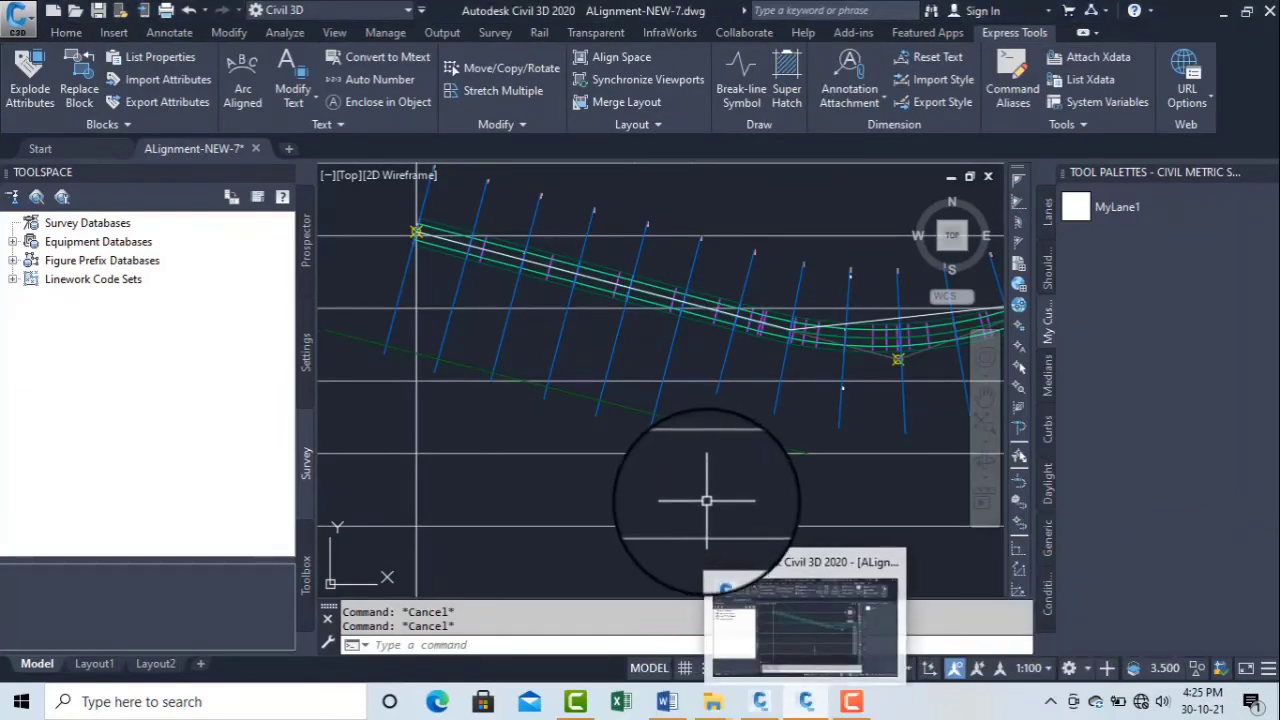
- Switch to Subassembly Composer, review the LaneOffset and Elevation target parameters against the lane preview of My Lane 1.pkt, and return to Civil 3D
click(760, 702)
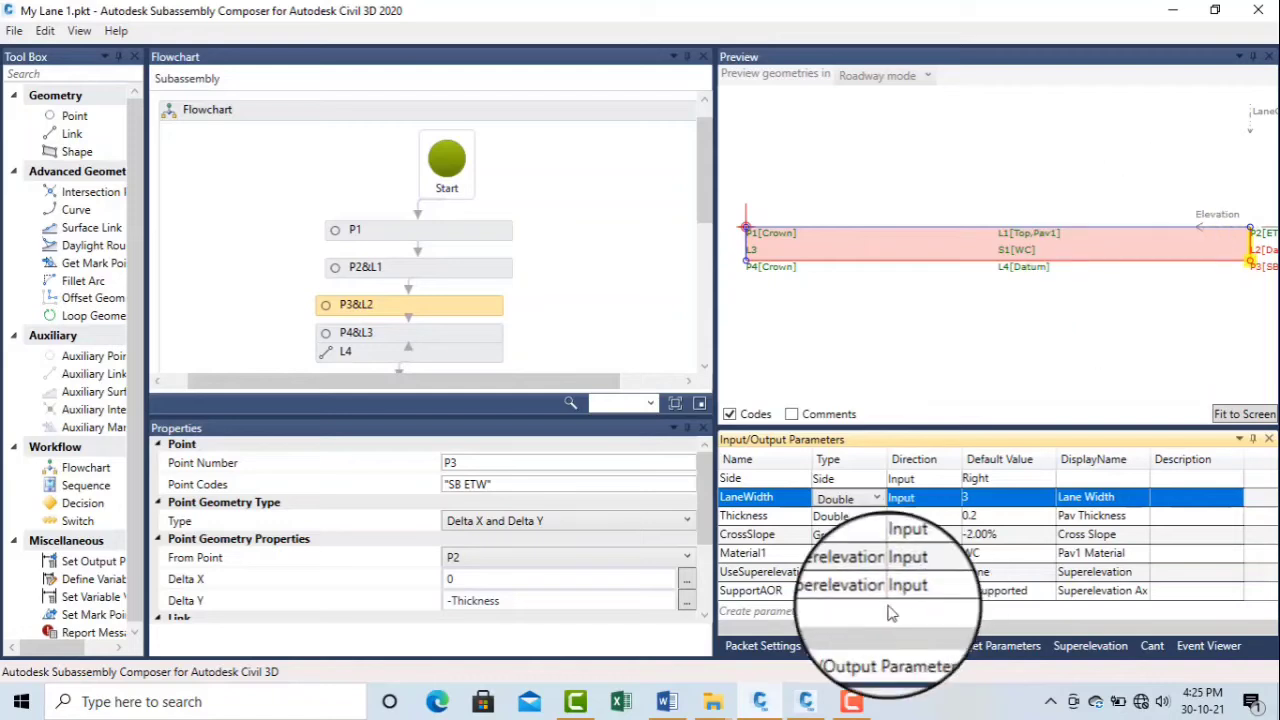
click(992, 645)
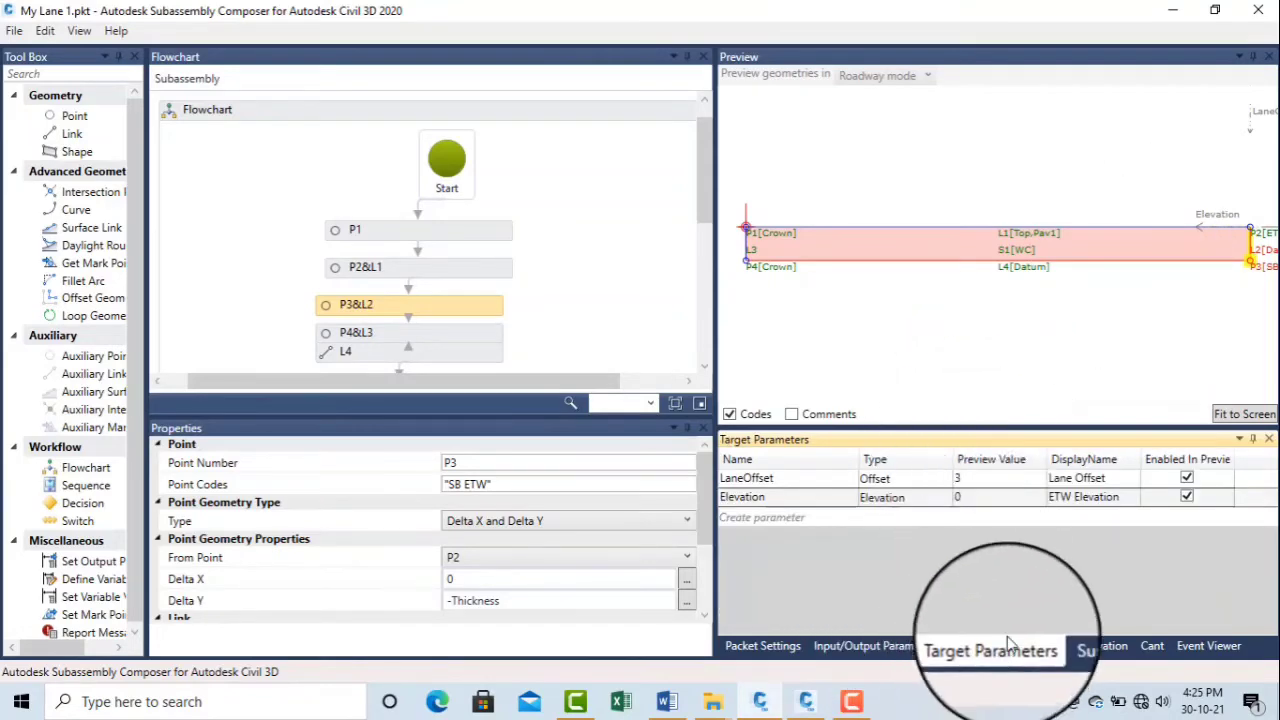
scroll(1126, 316, down, 1)
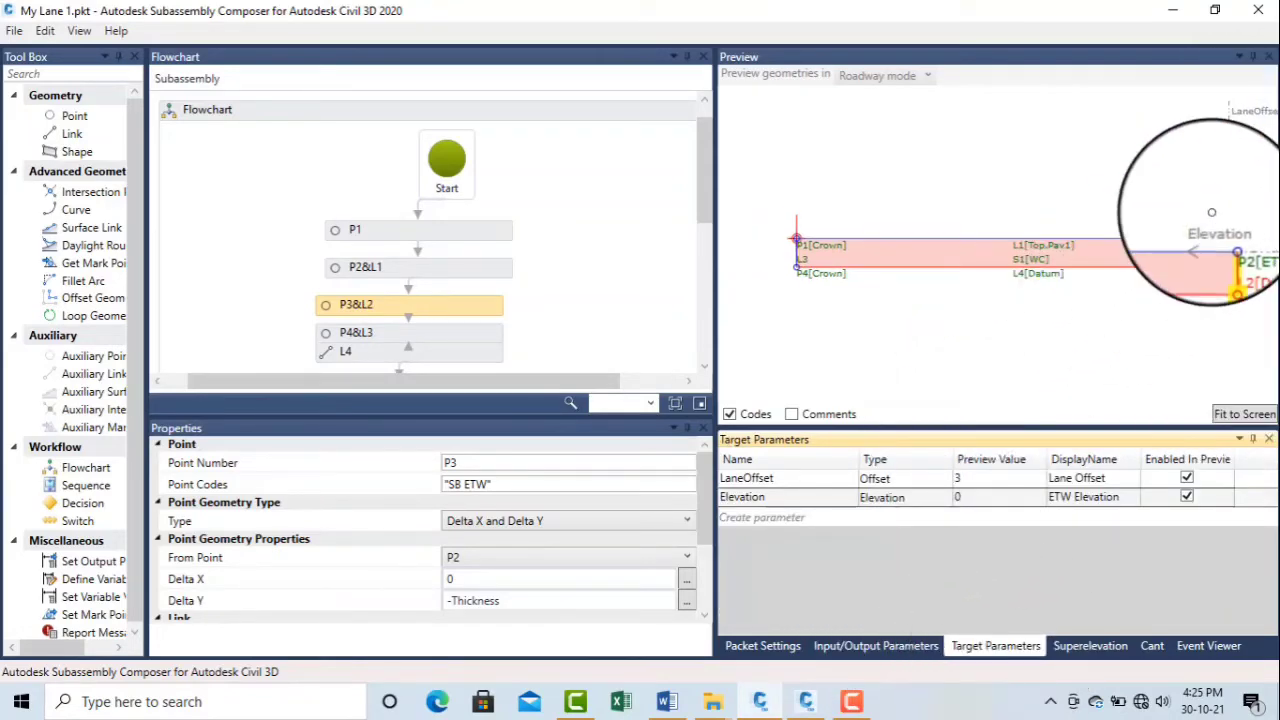
drag(1228, 120, 1075, 173)
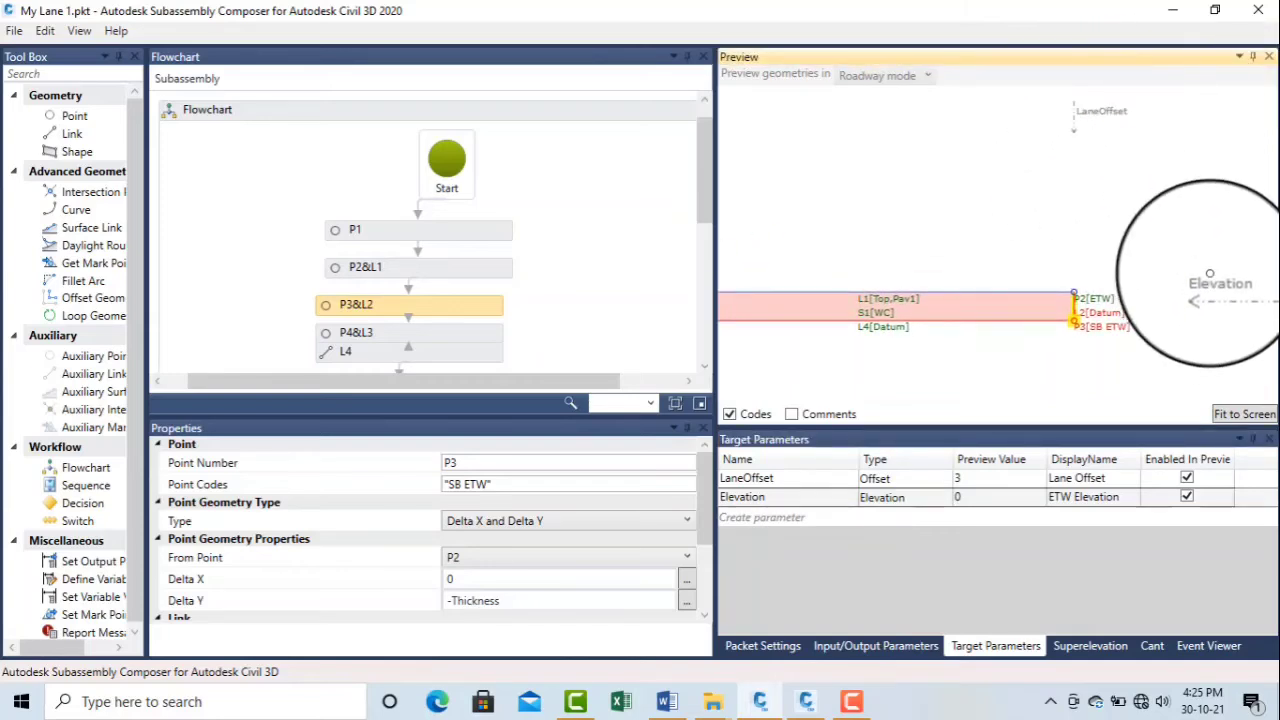
click(1173, 17)
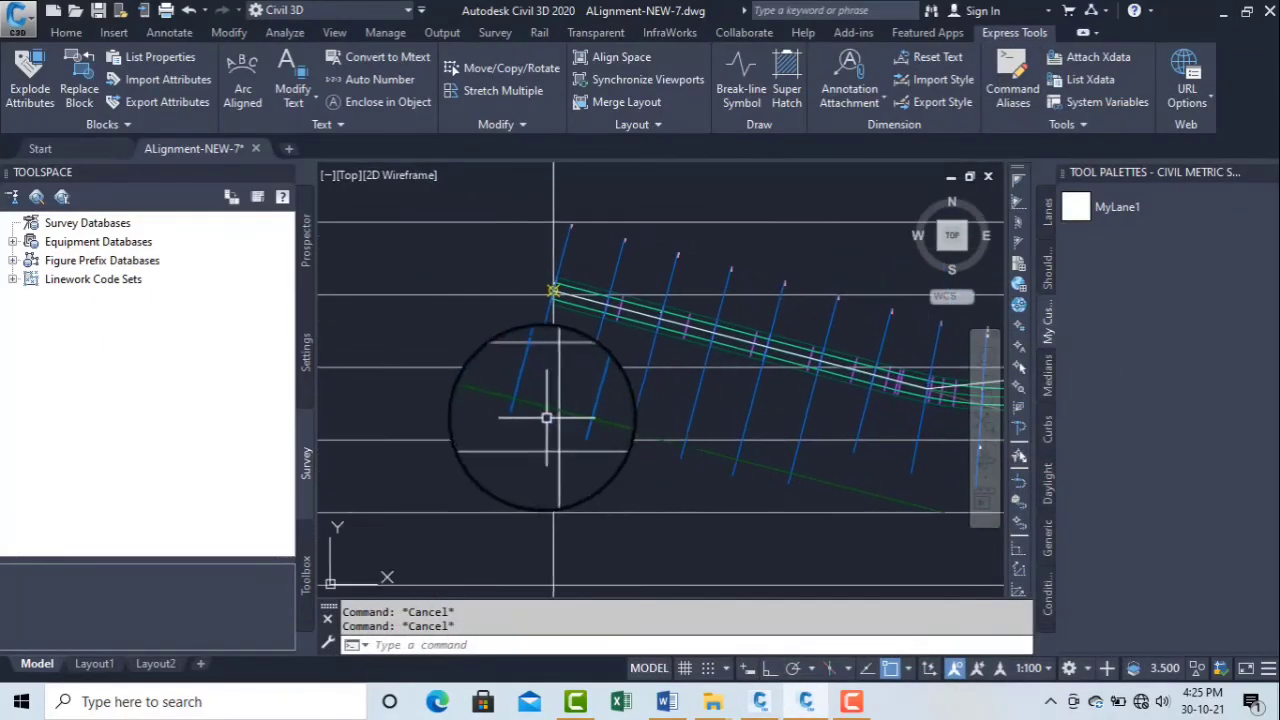
- Inspect the existing feature line running south of the corridor's first straight
scroll(546, 418, up, 3)
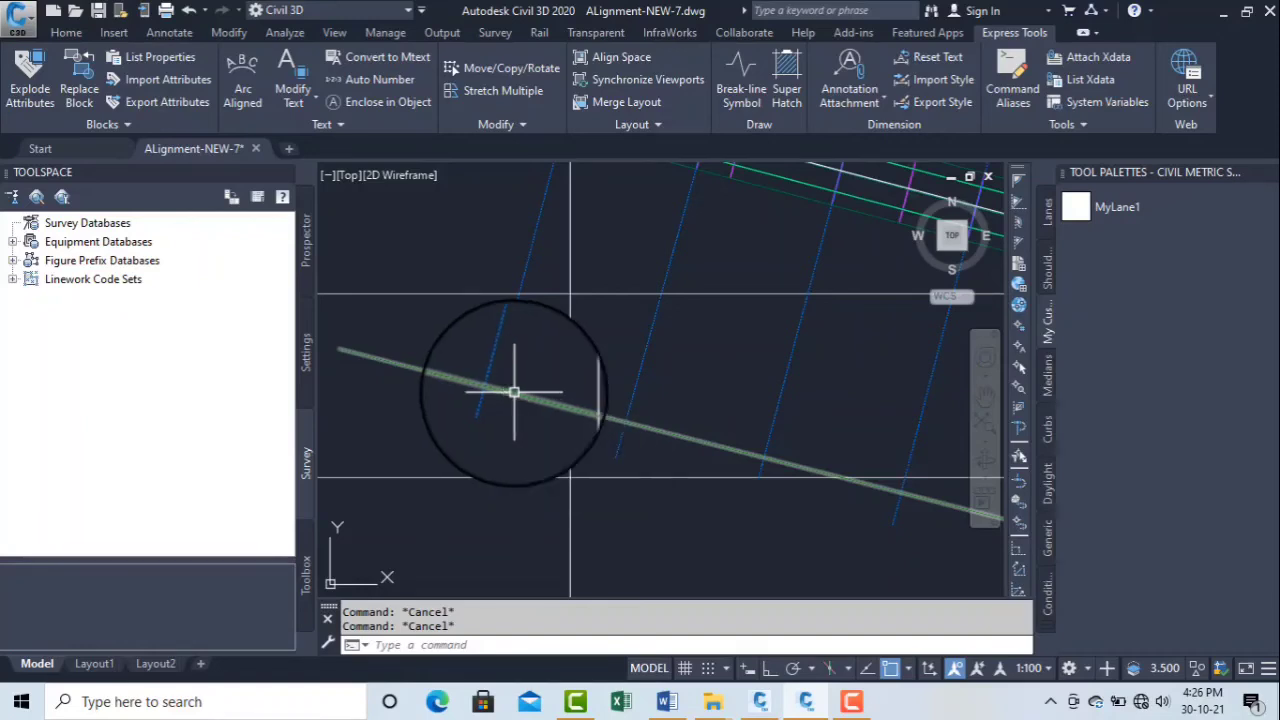
click(514, 392)
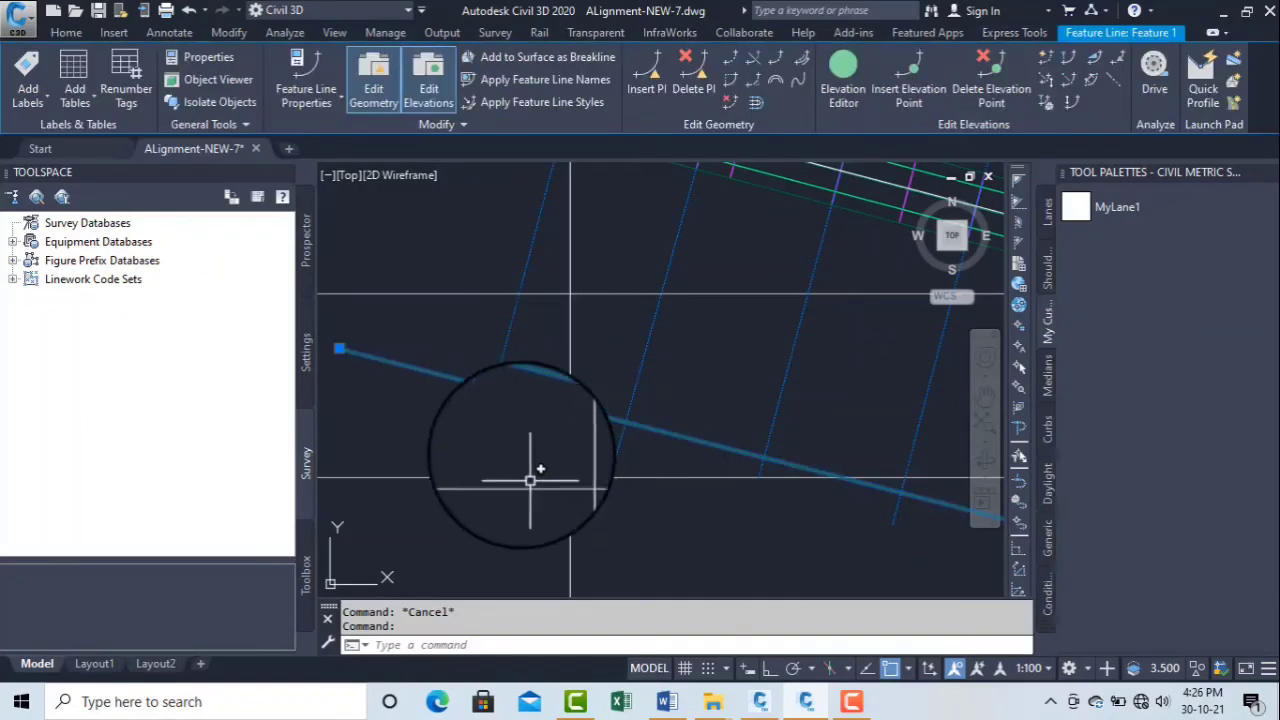
scroll(530, 455, down, 3)
key(Escape)
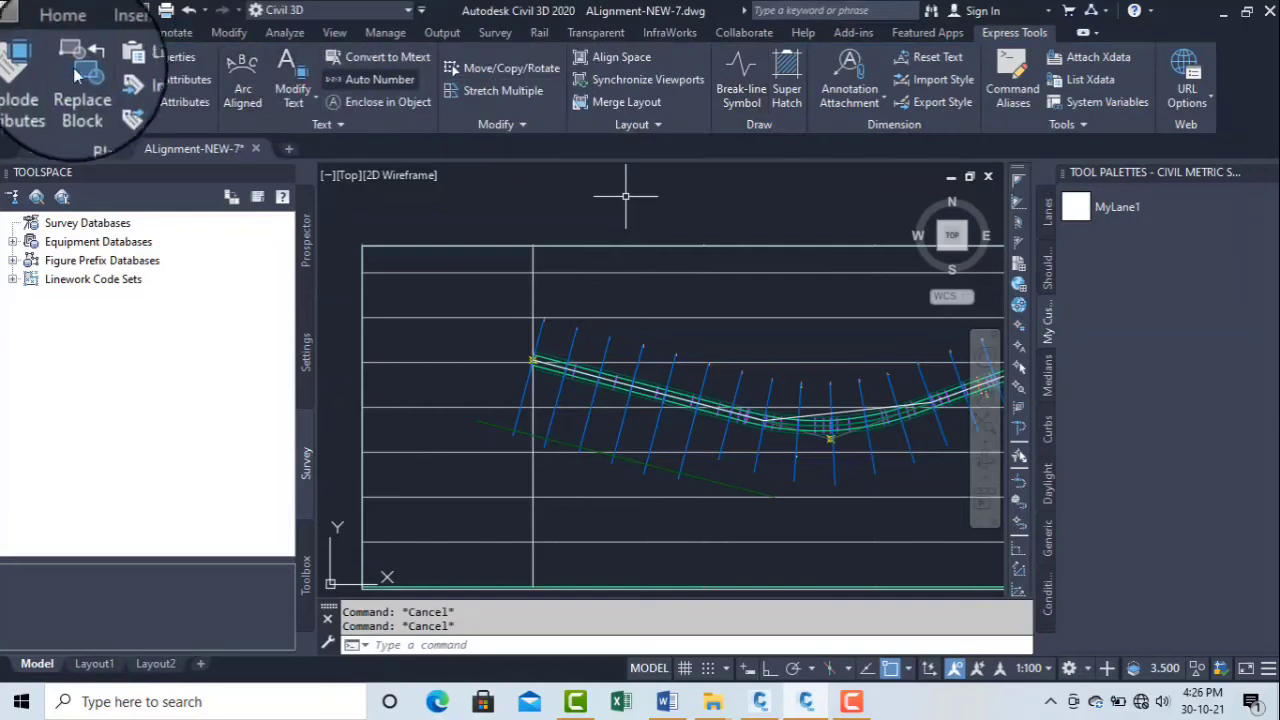
- Draw a straight polyline about 126 m long between the corridor's first straight and the existing feature line, crossing the sample lines
click(62, 32)
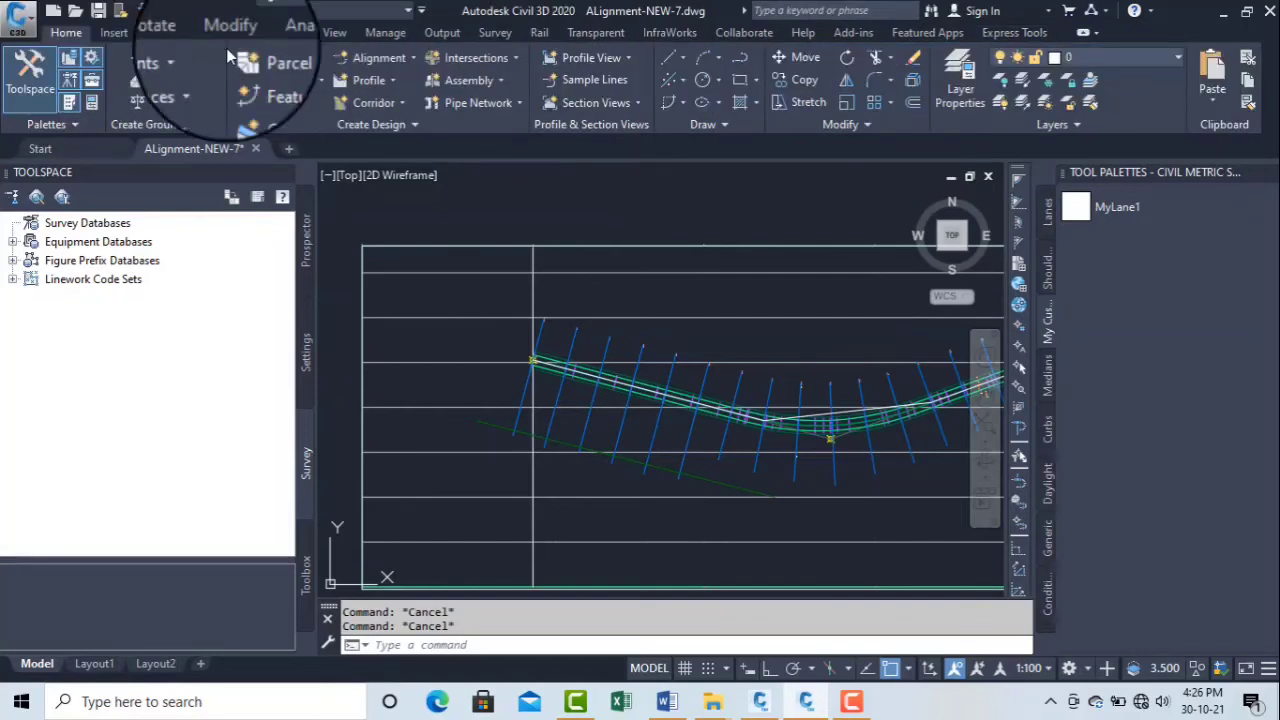
click(736, 58)
scroll(497, 462, up, 5)
click(489, 341)
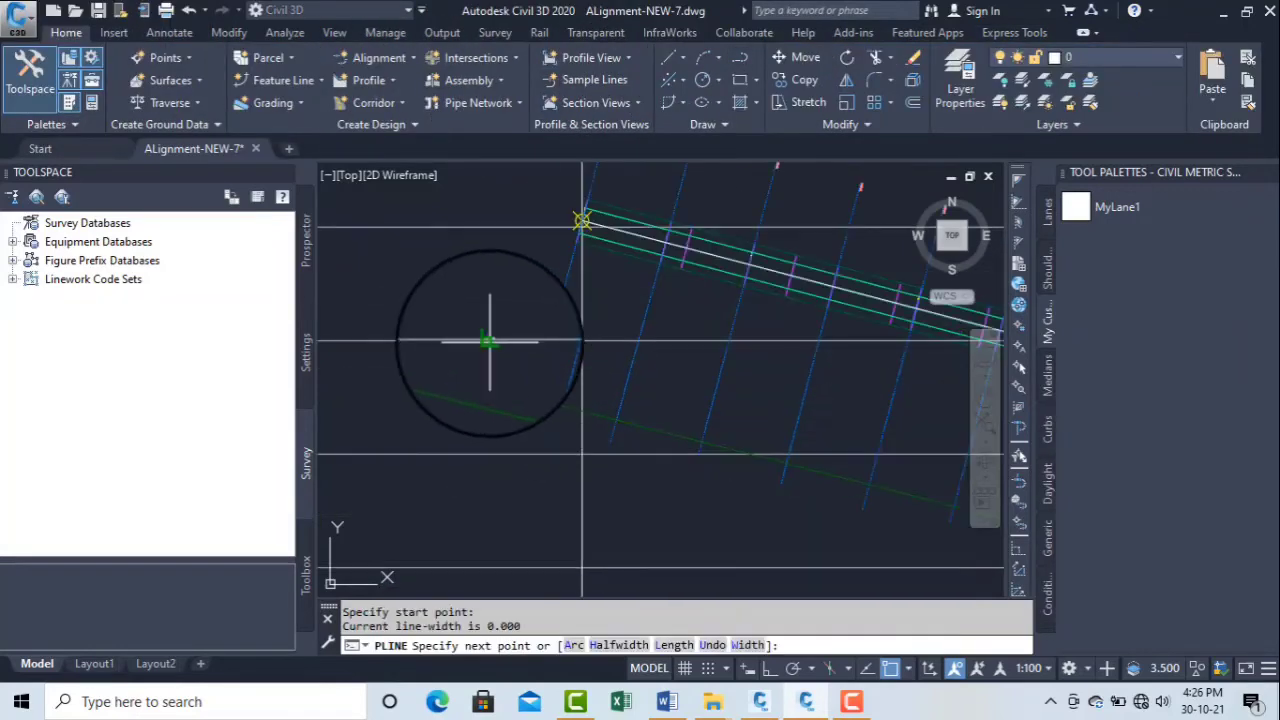
scroll(551, 360, down, 2)
scroll(677, 396, up, 2)
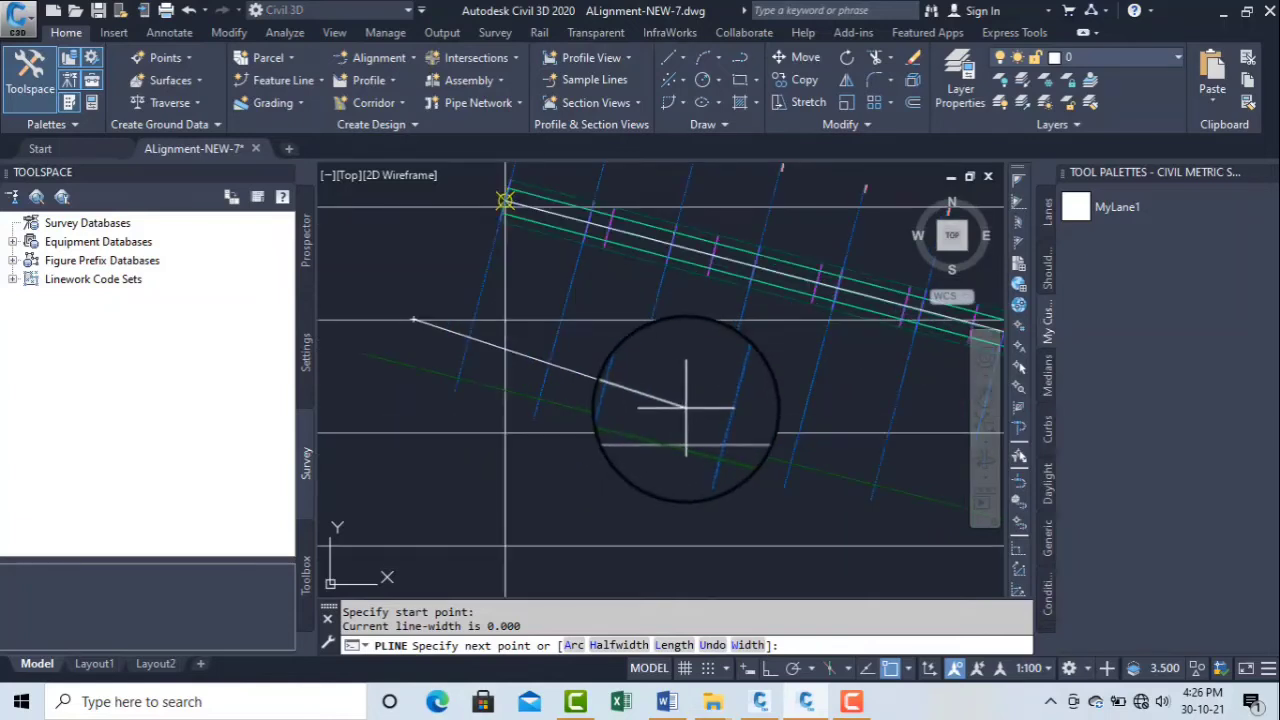
middle_drag(823, 434, 517, 347)
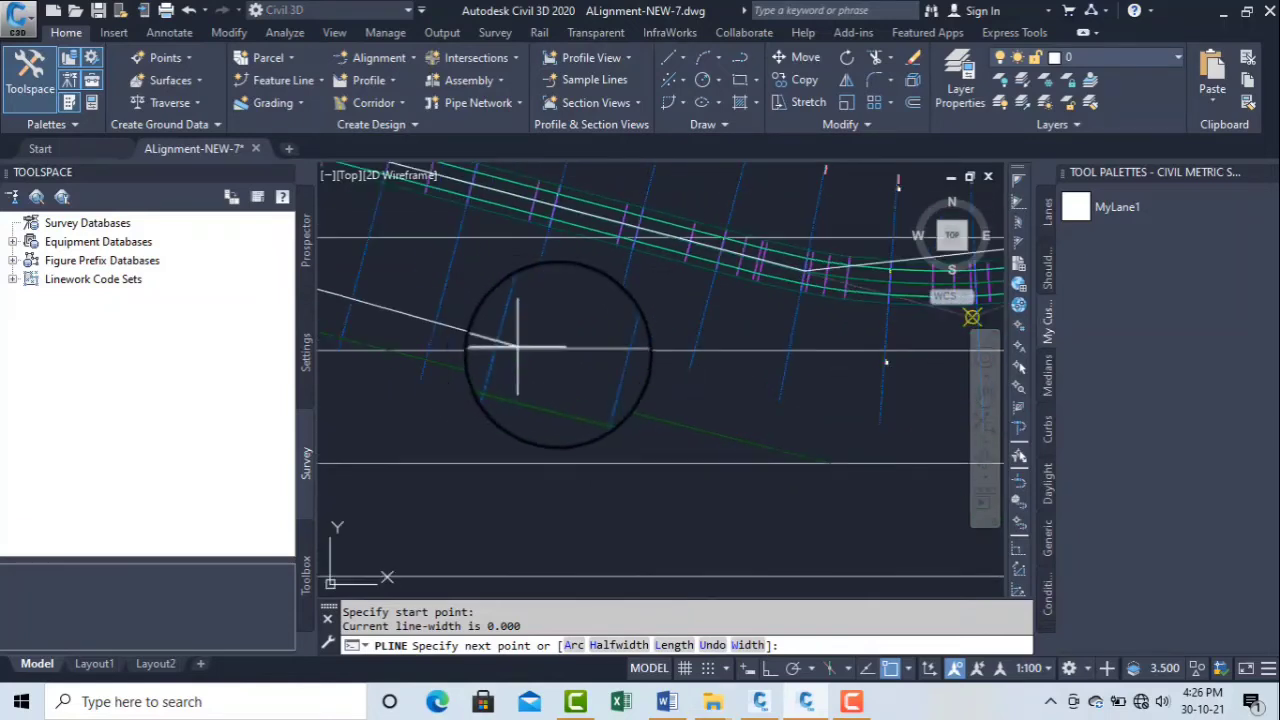
click(651, 391)
key(Escape)
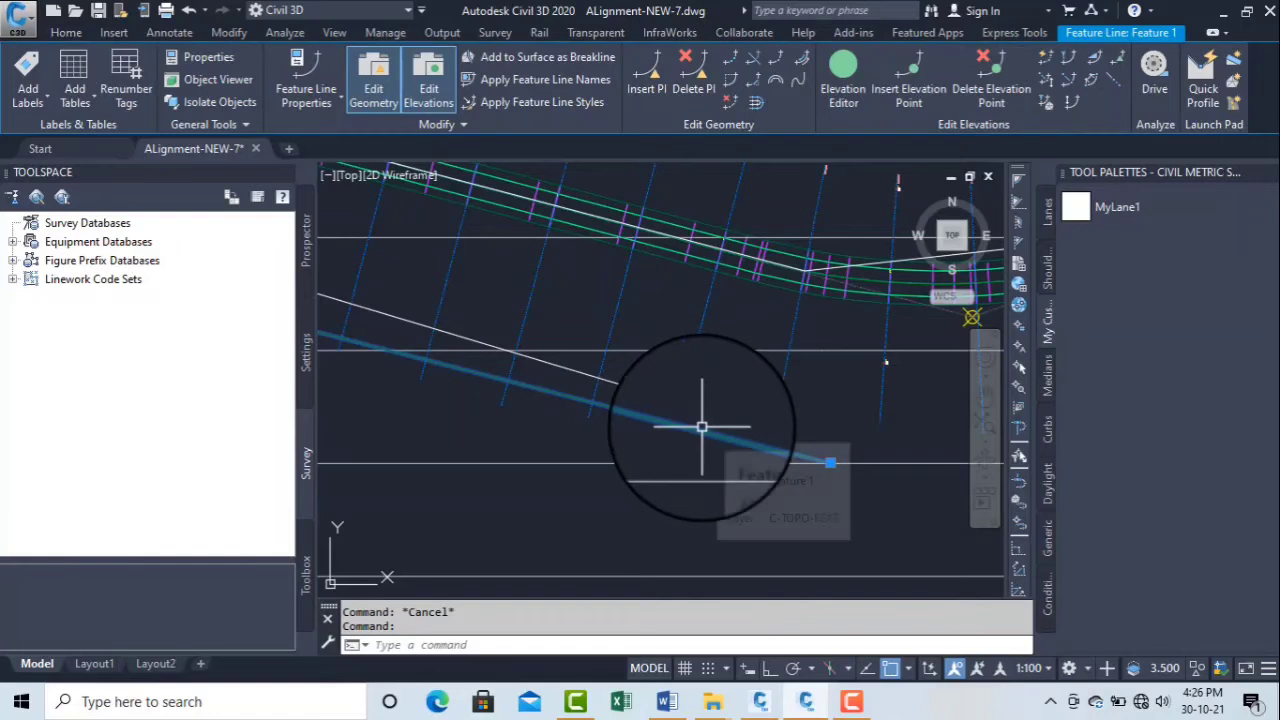
- Delete the old feature line south of the new polyline
key(Delete)
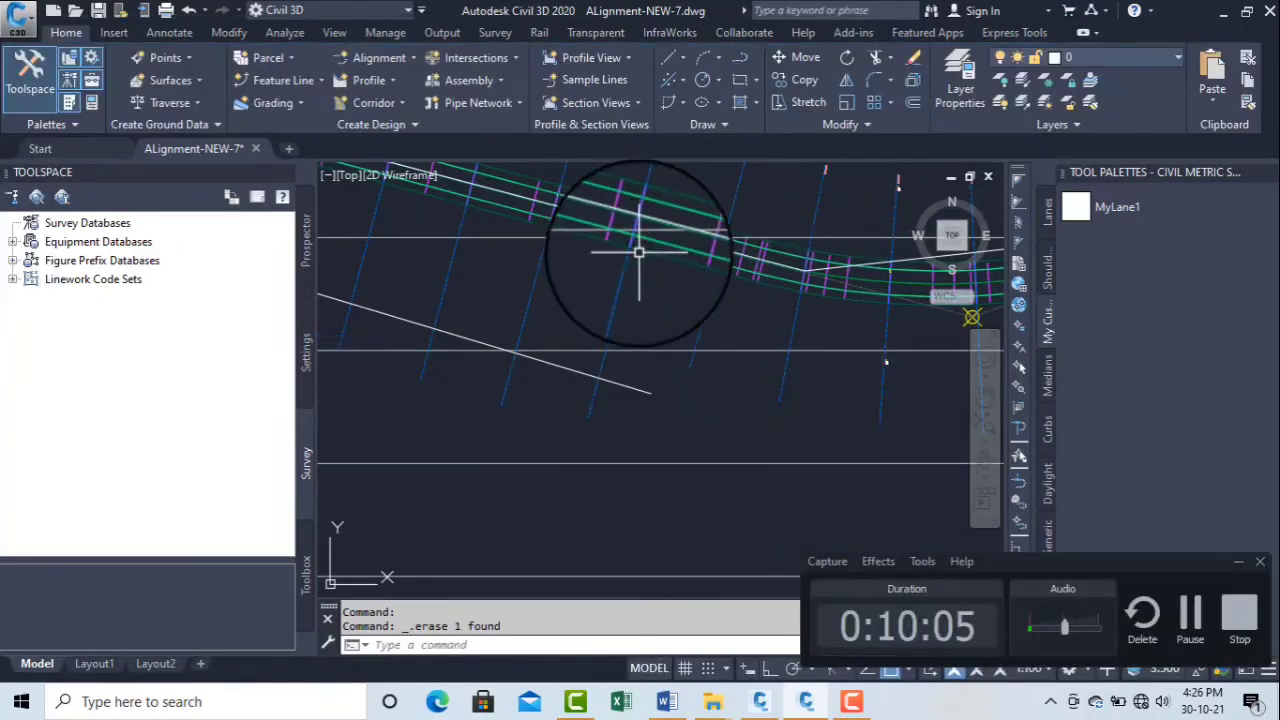
scroll(656, 278, down, 3)
key(Escape)
key(Escape)
scroll(538, 311, up, 3)
middle_drag(560, 298, 629, 408)
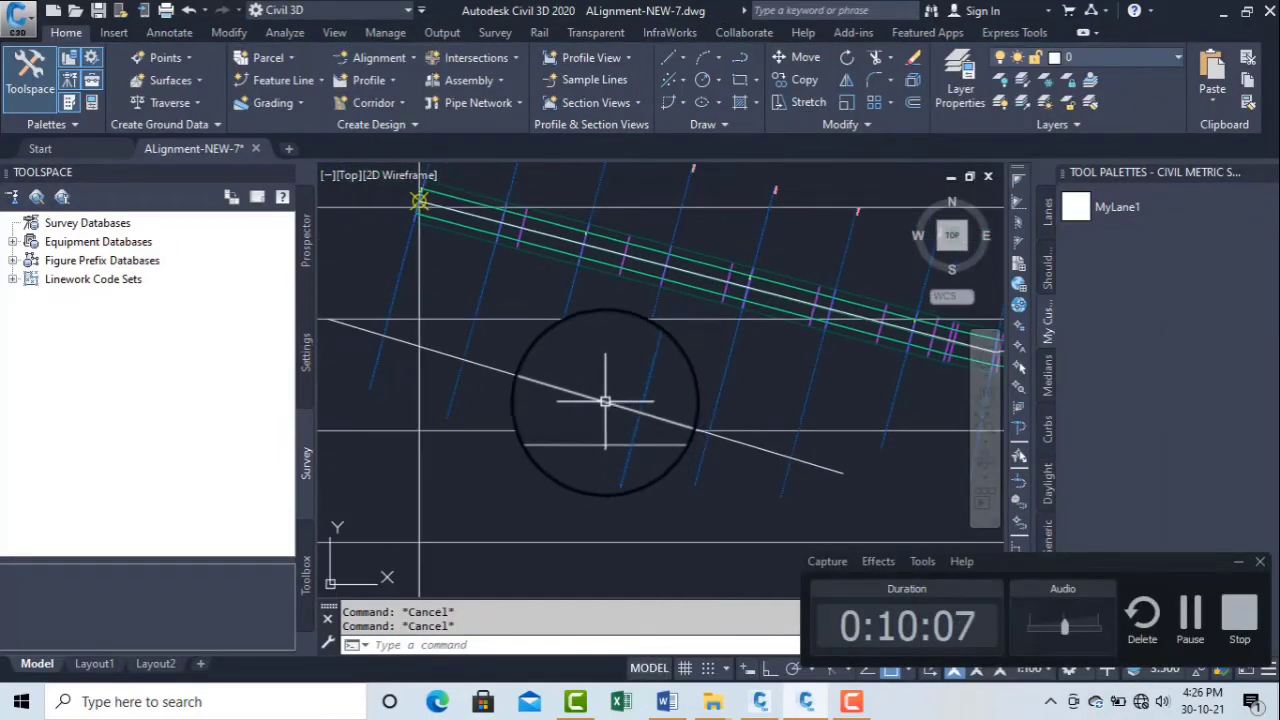
- Create a feature line from the new polyline in Site 1 on layer C-TOPO-FEAT, erasing the polyline and assigning an elevation of 8 m
click(301, 90)
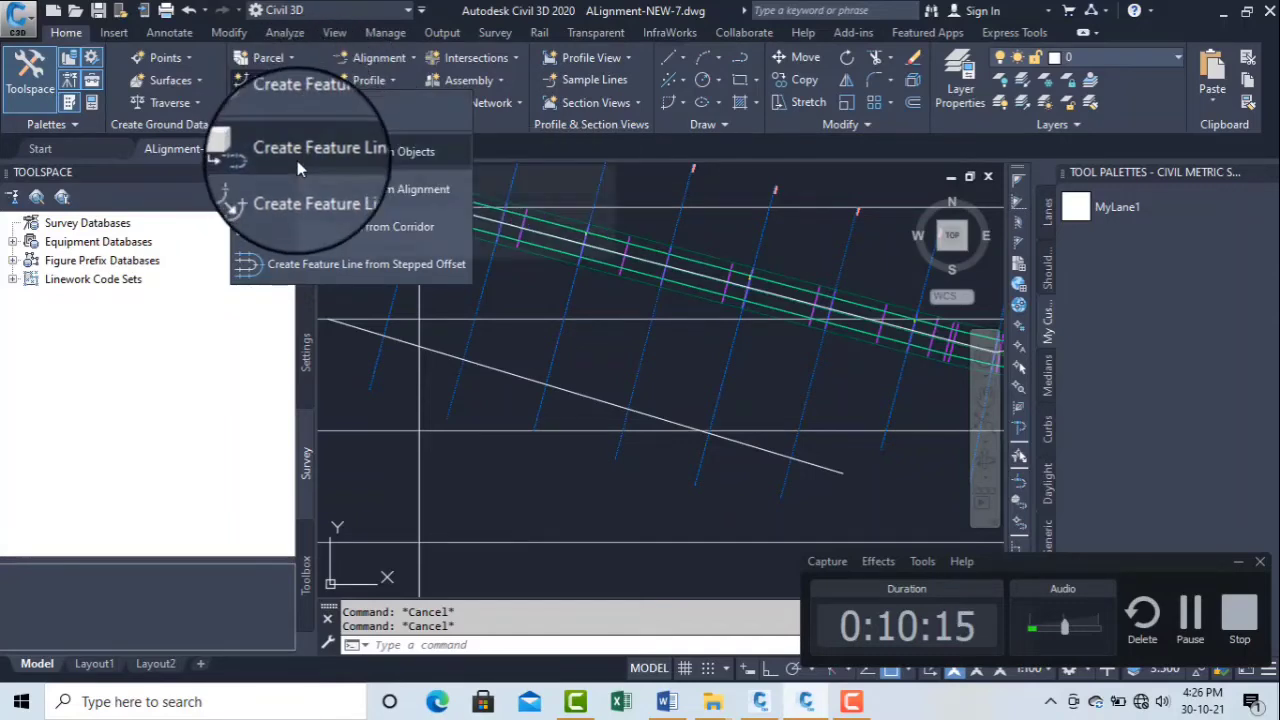
click(355, 154)
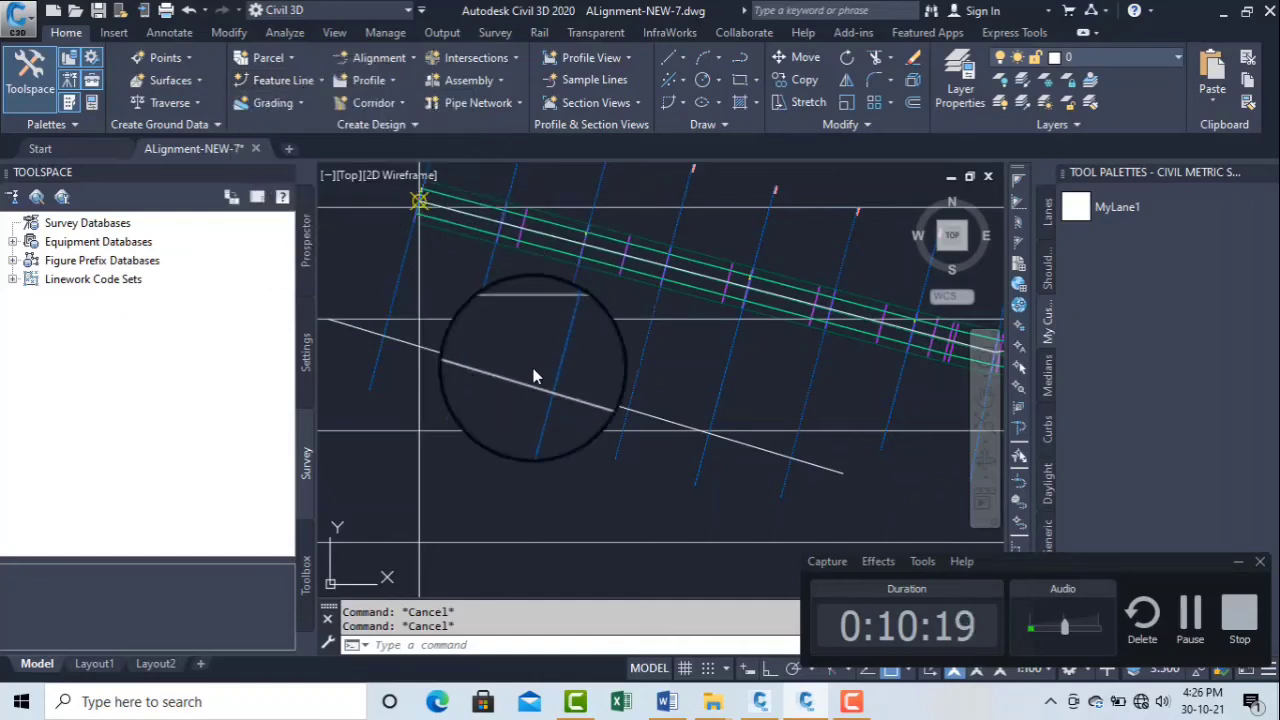
right_click(490, 346)
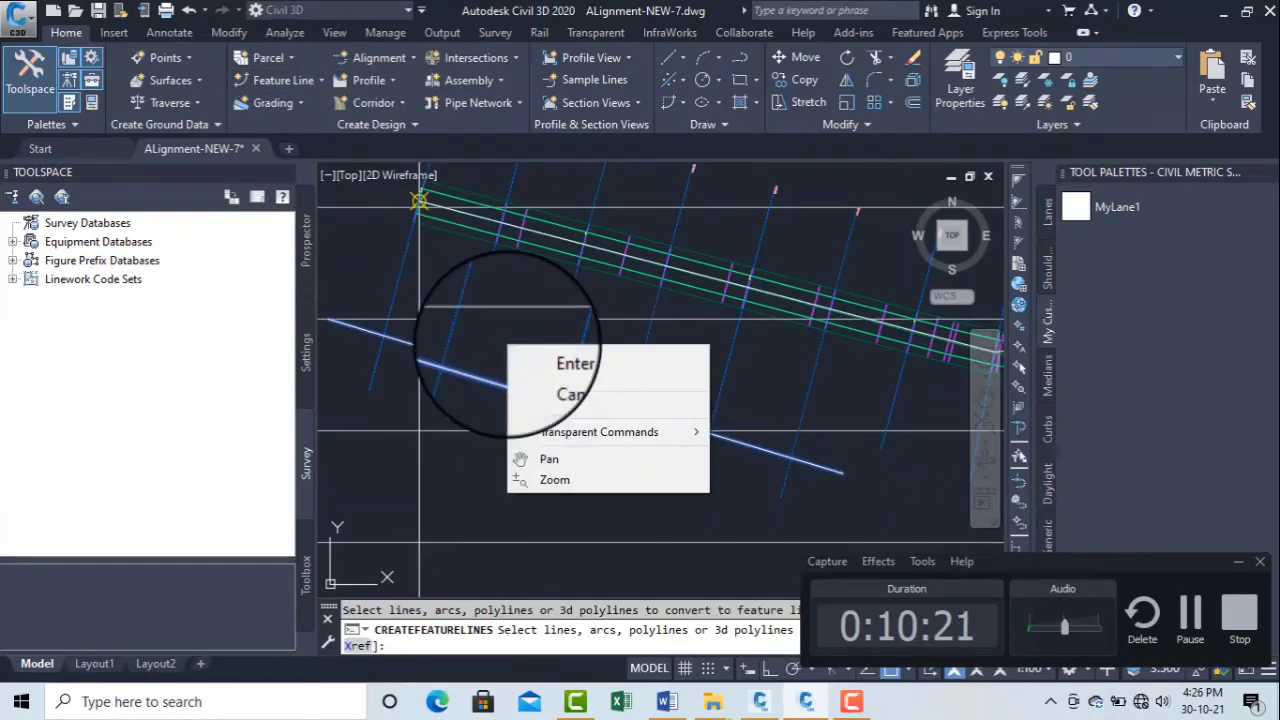
click(562, 360)
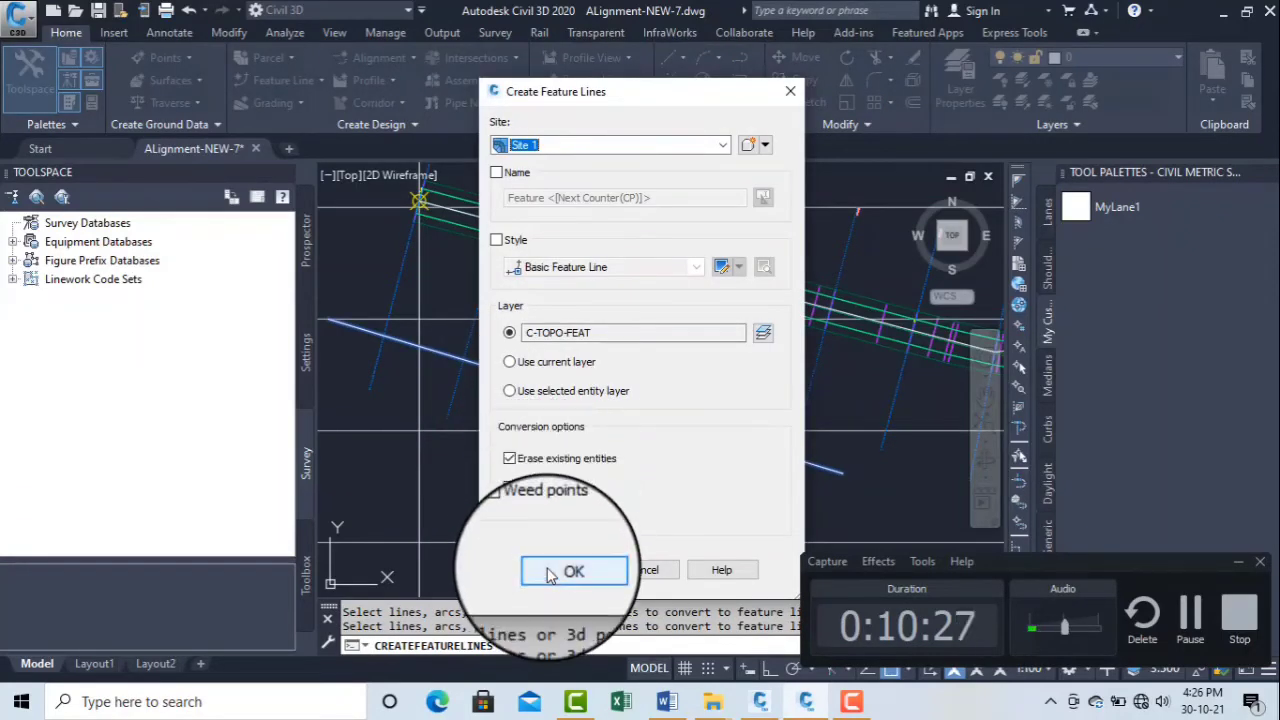
click(549, 571)
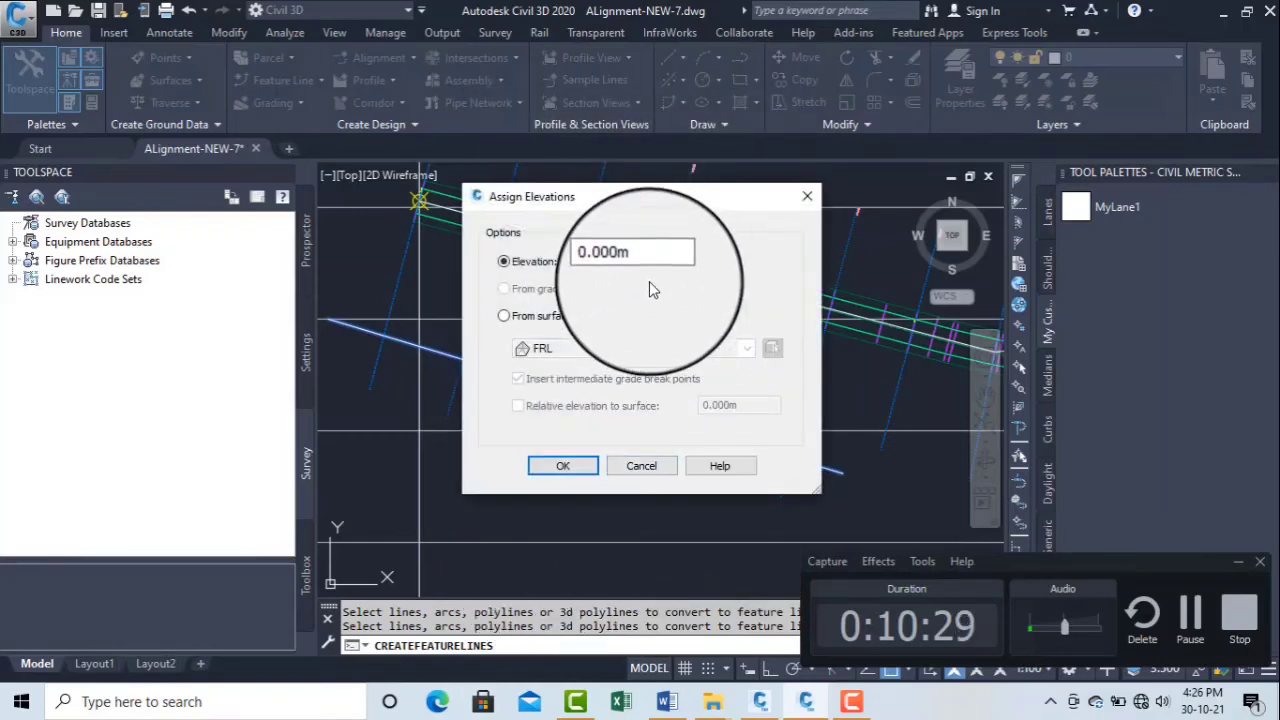
drag(648, 263, 551, 266)
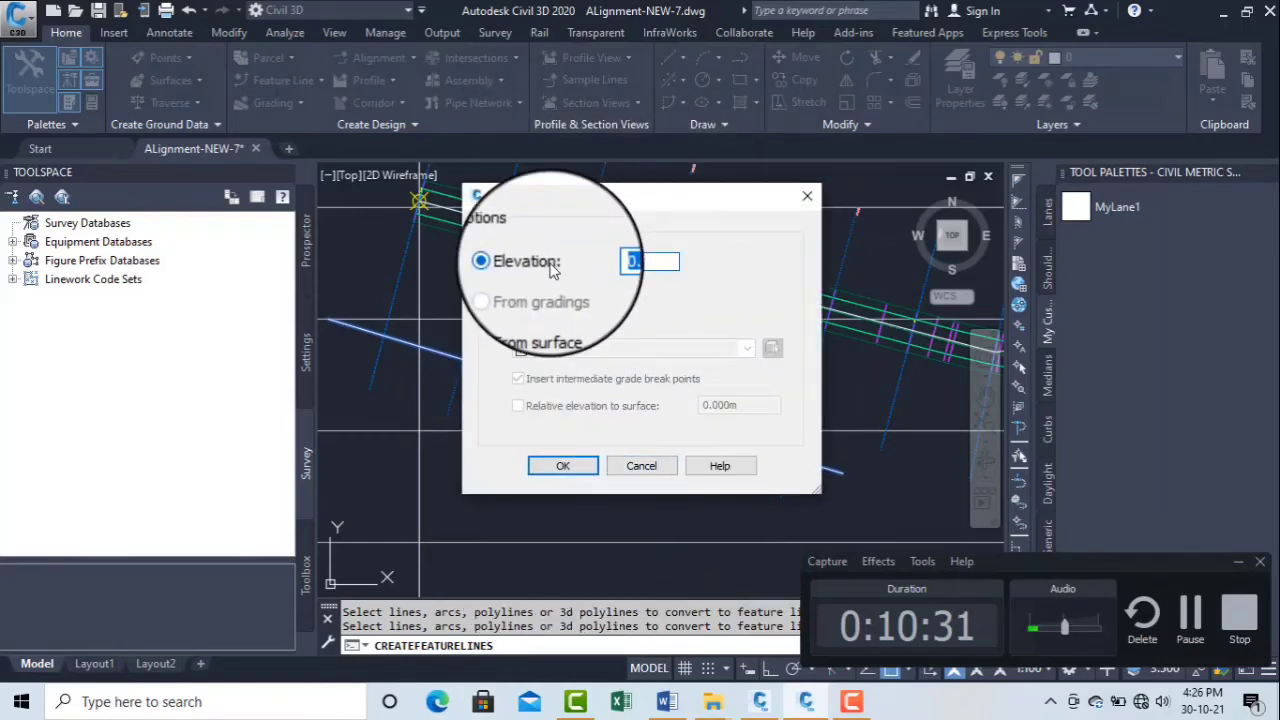
text(8)
click(561, 466)
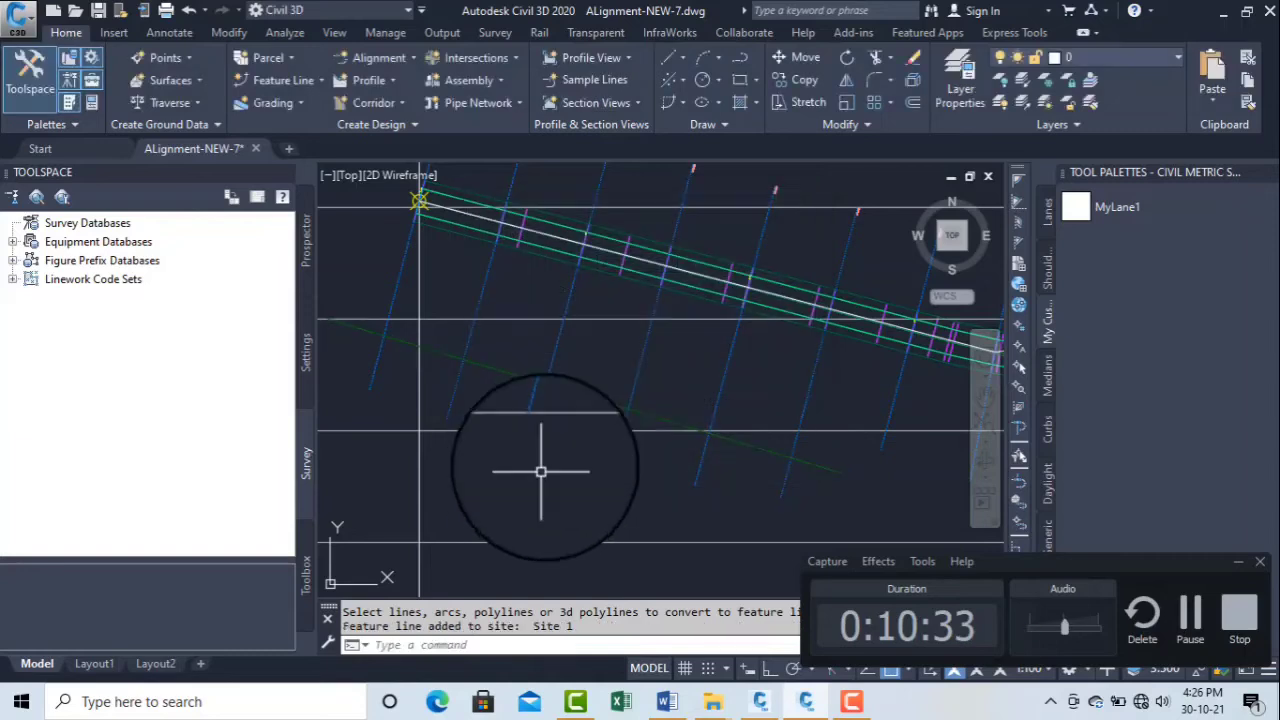
- Check the new feature line's point elevations and grades in the Elevation Editor, and close the editor
click(598, 386)
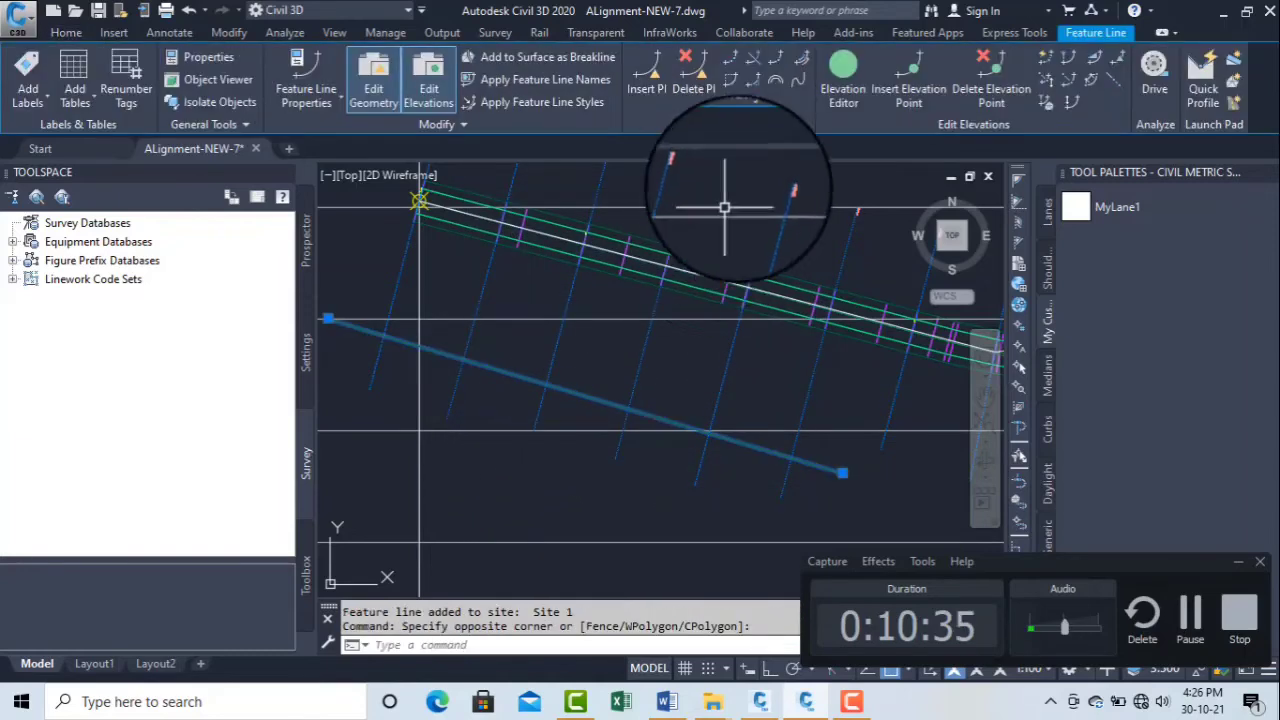
click(842, 72)
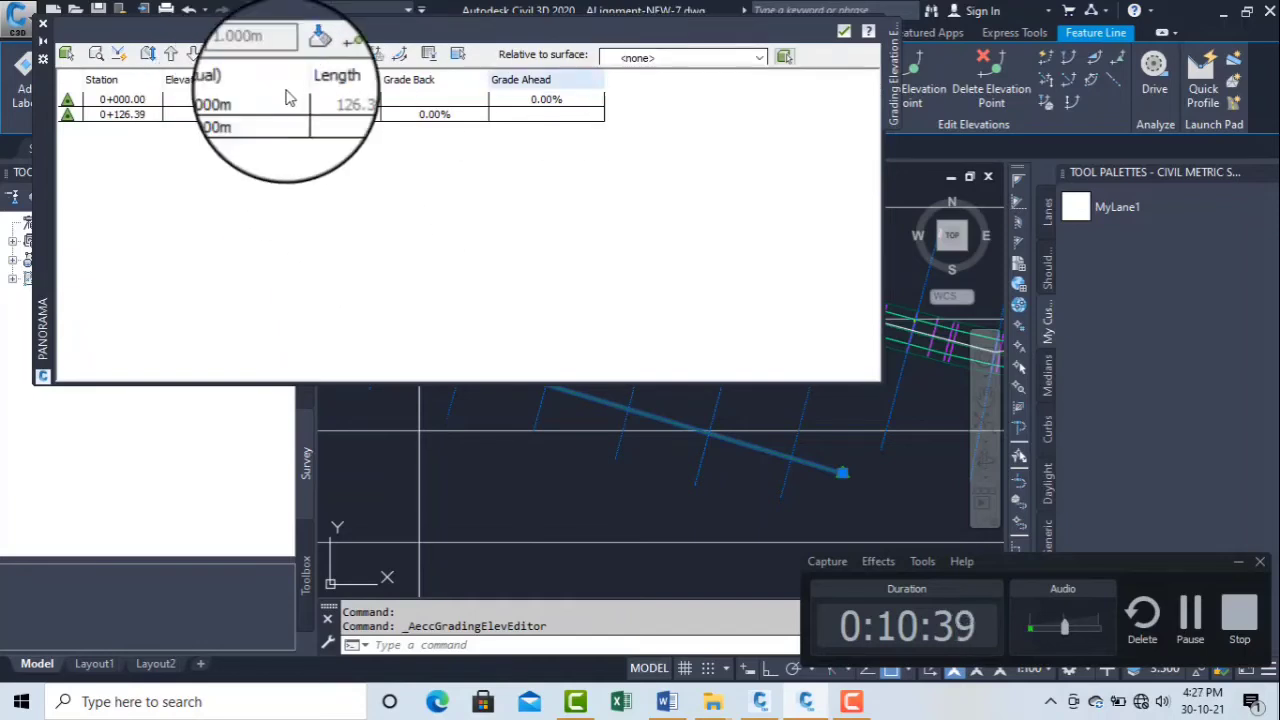
click(44, 24)
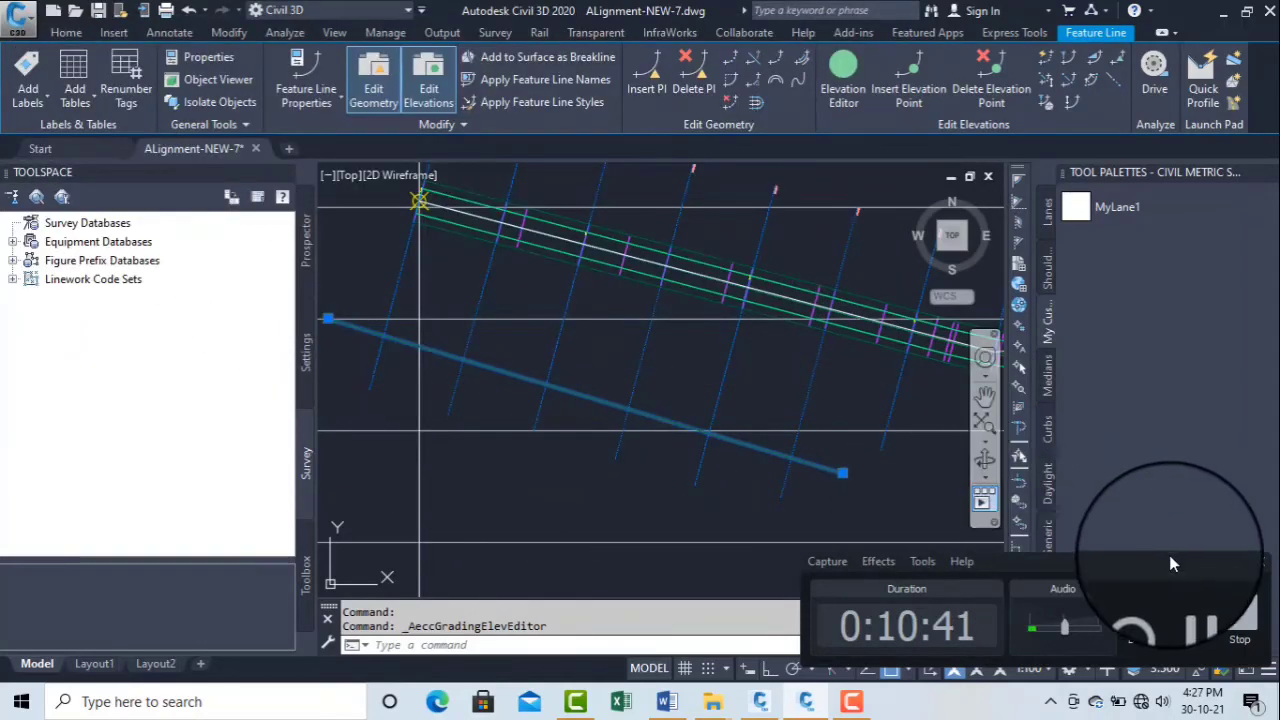
click(1238, 567)
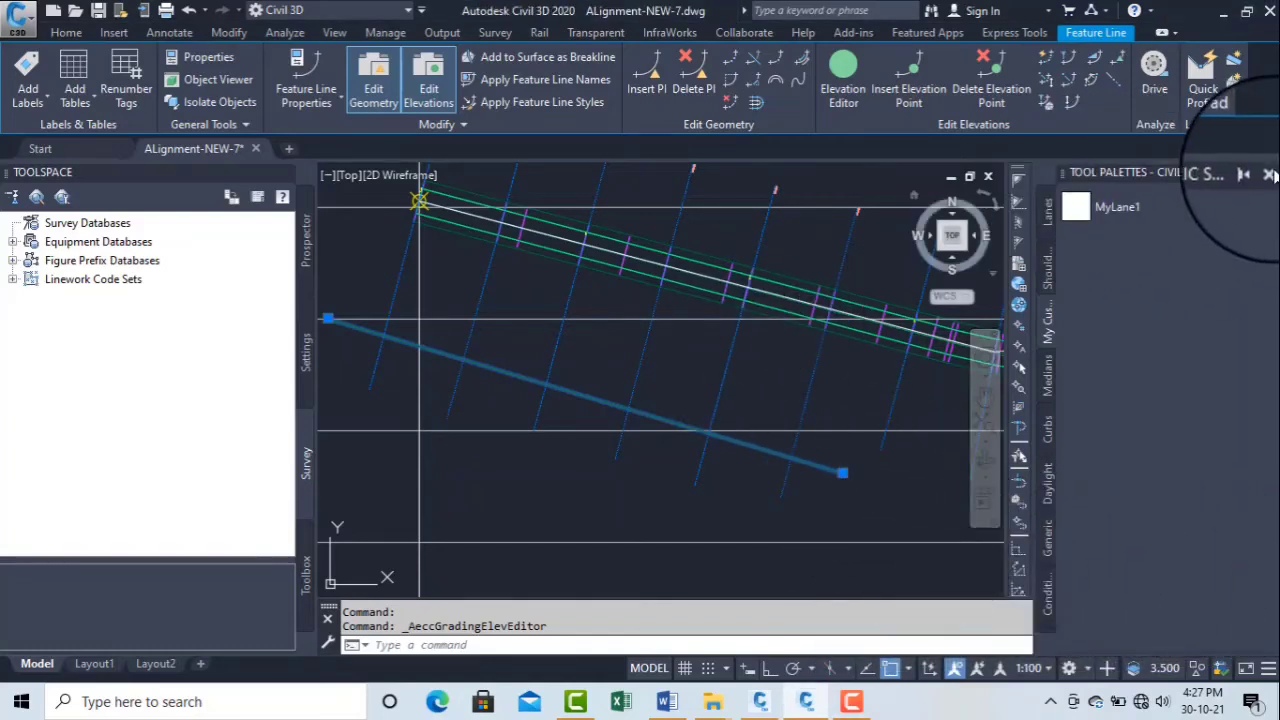
- Close the tool palettes and the Toolspace to enlarge the drawing area, and deselect the feature line
click(1269, 174)
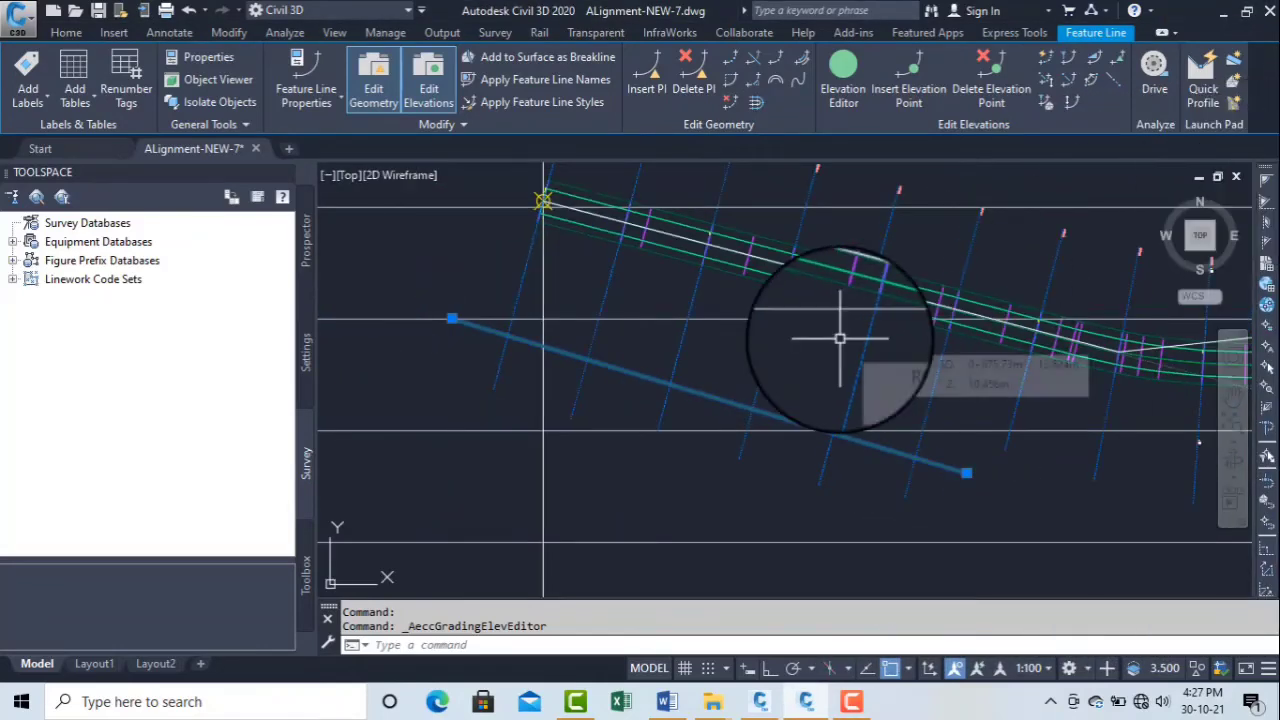
click(285, 174)
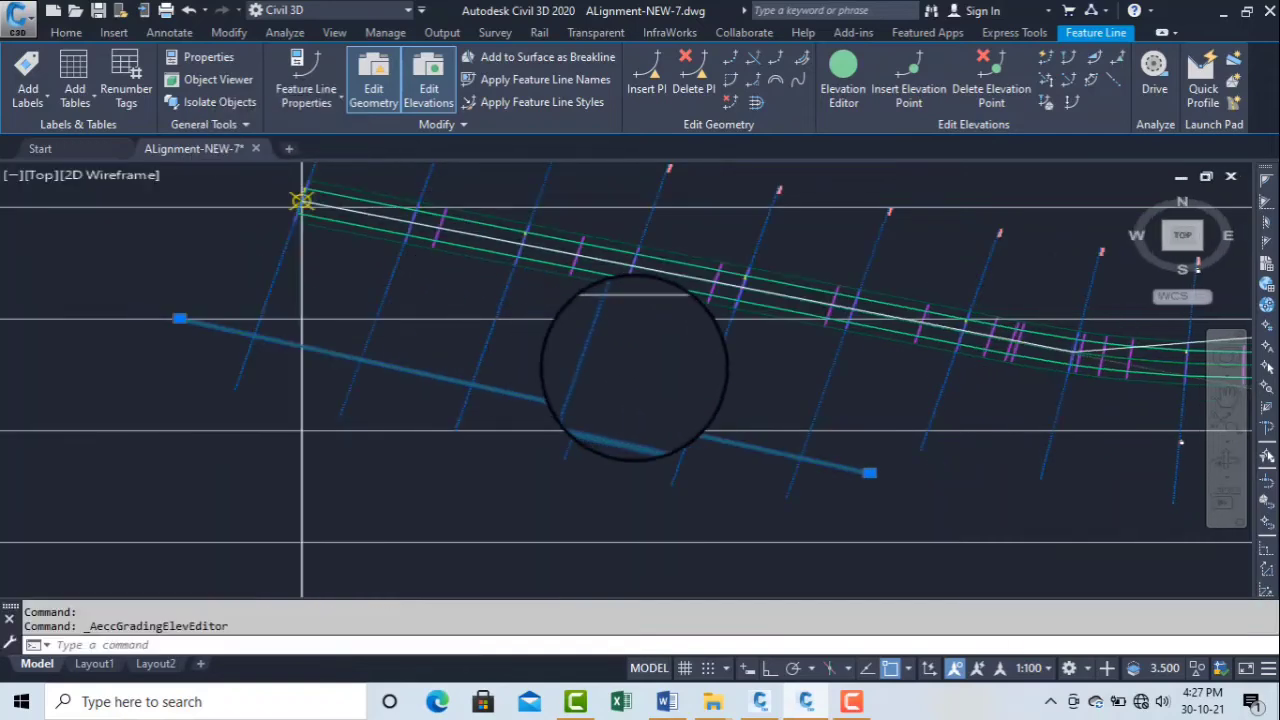
key(Escape)
key(Escape)
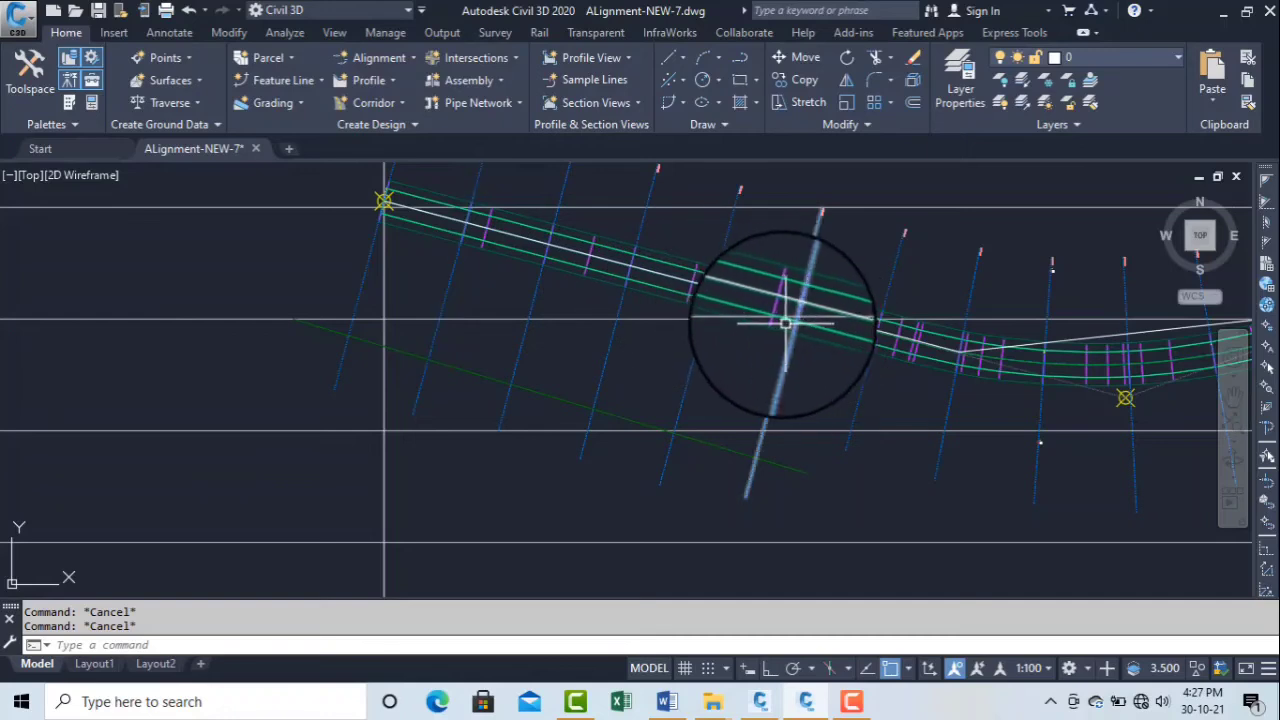
- Set the lane width of the right MyLane1 subassembly in the custom assembly to 3 m
scroll(753, 325, down, 10)
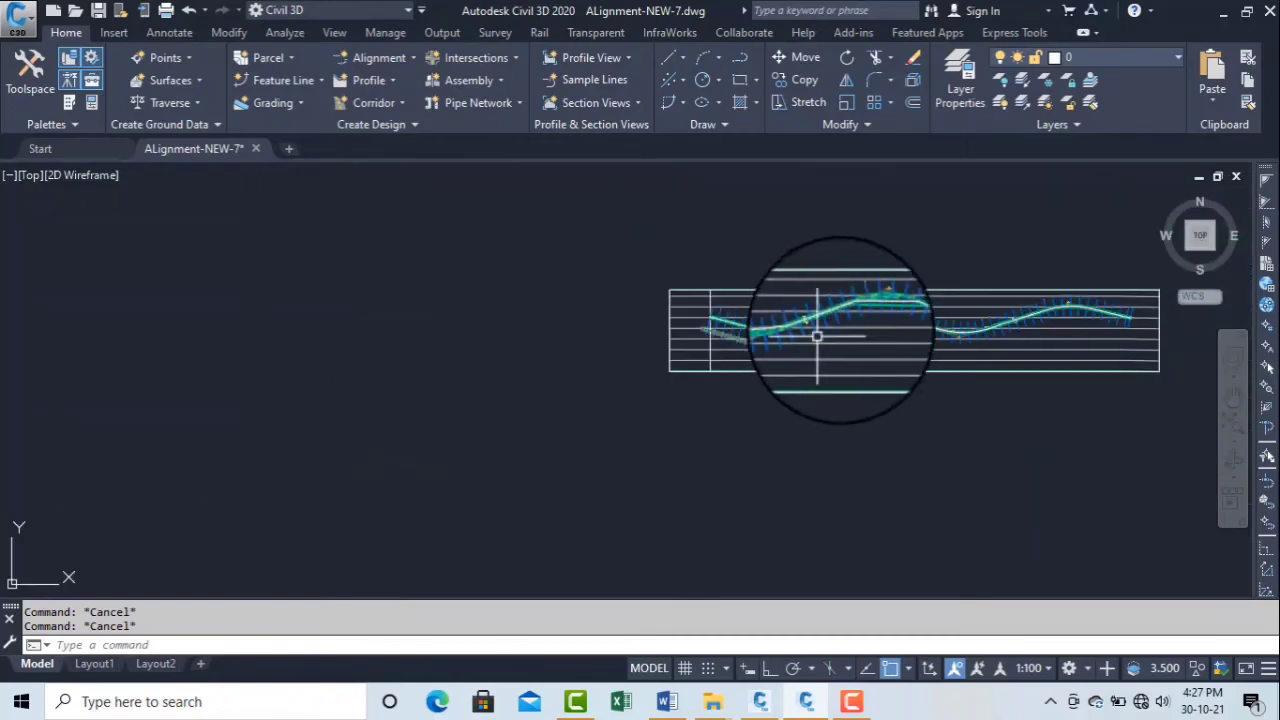
middle_drag(736, 347, 320, 455)
middle_drag(429, 428, 435, 425)
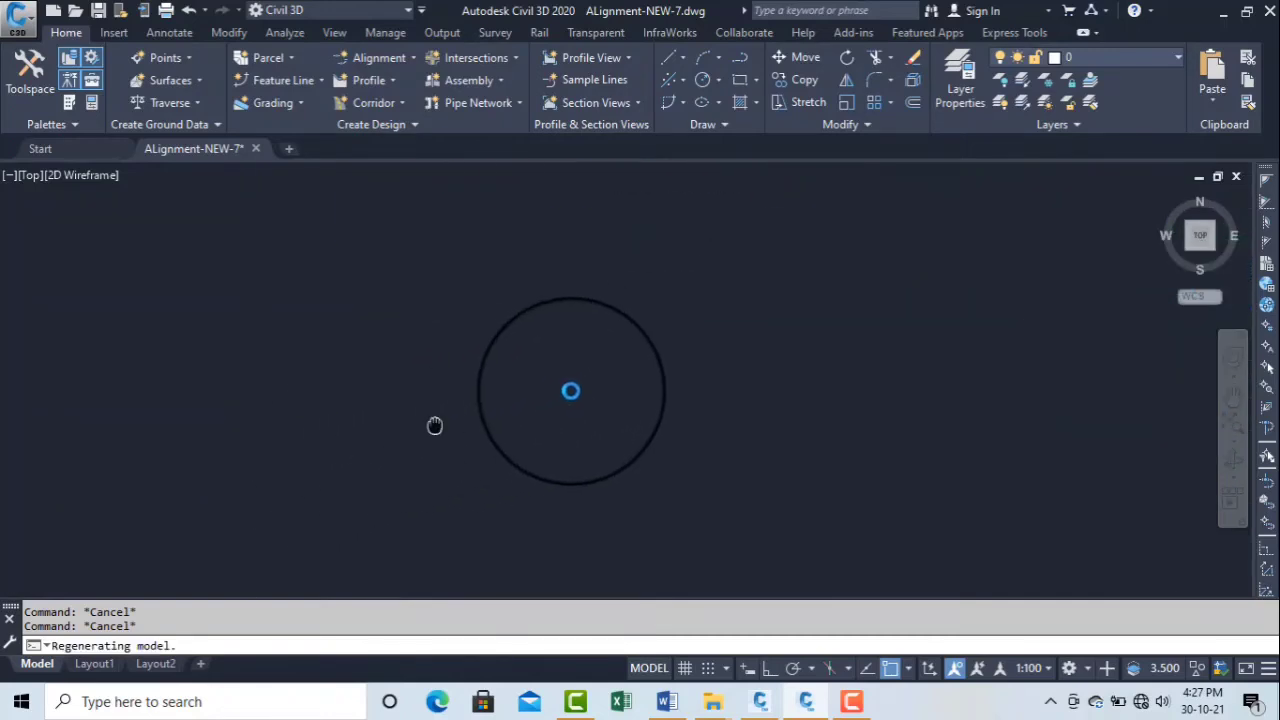
middle_drag(571, 390, 531, 374)
scroll(567, 390, down, 2)
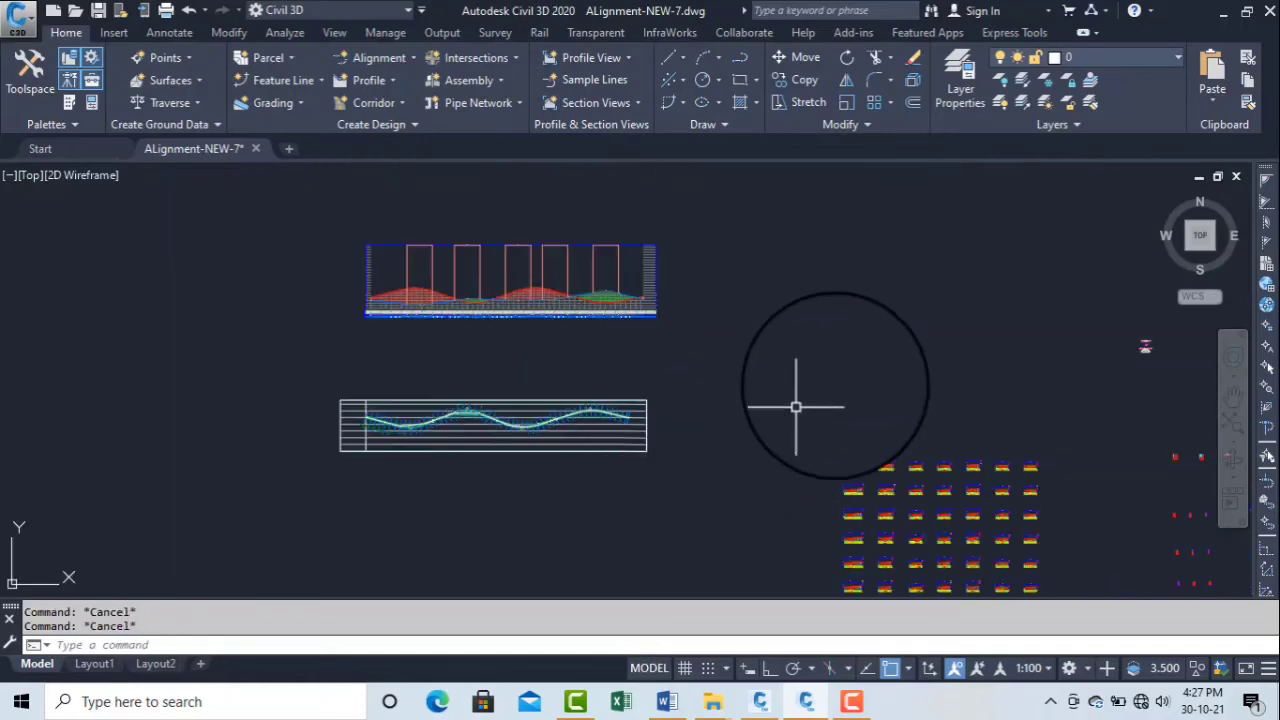
scroll(1160, 348, up, 6)
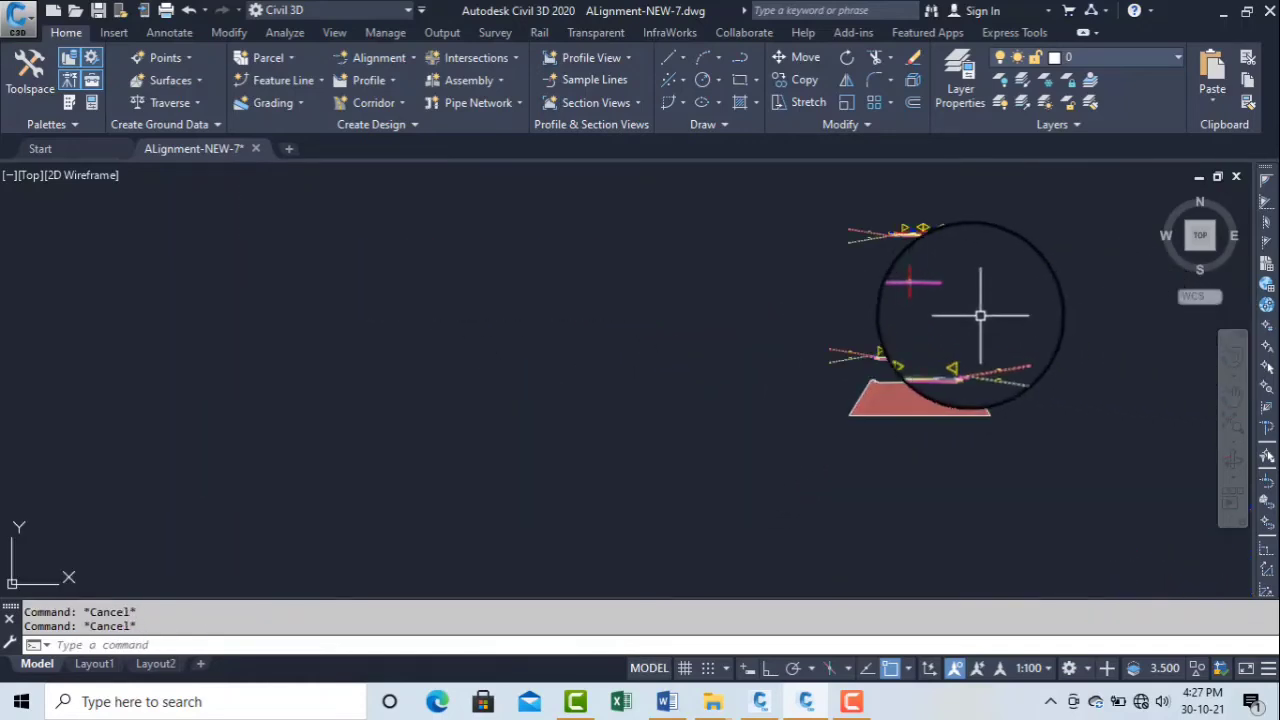
scroll(980, 315, up, 4)
click(929, 286)
click(866, 298)
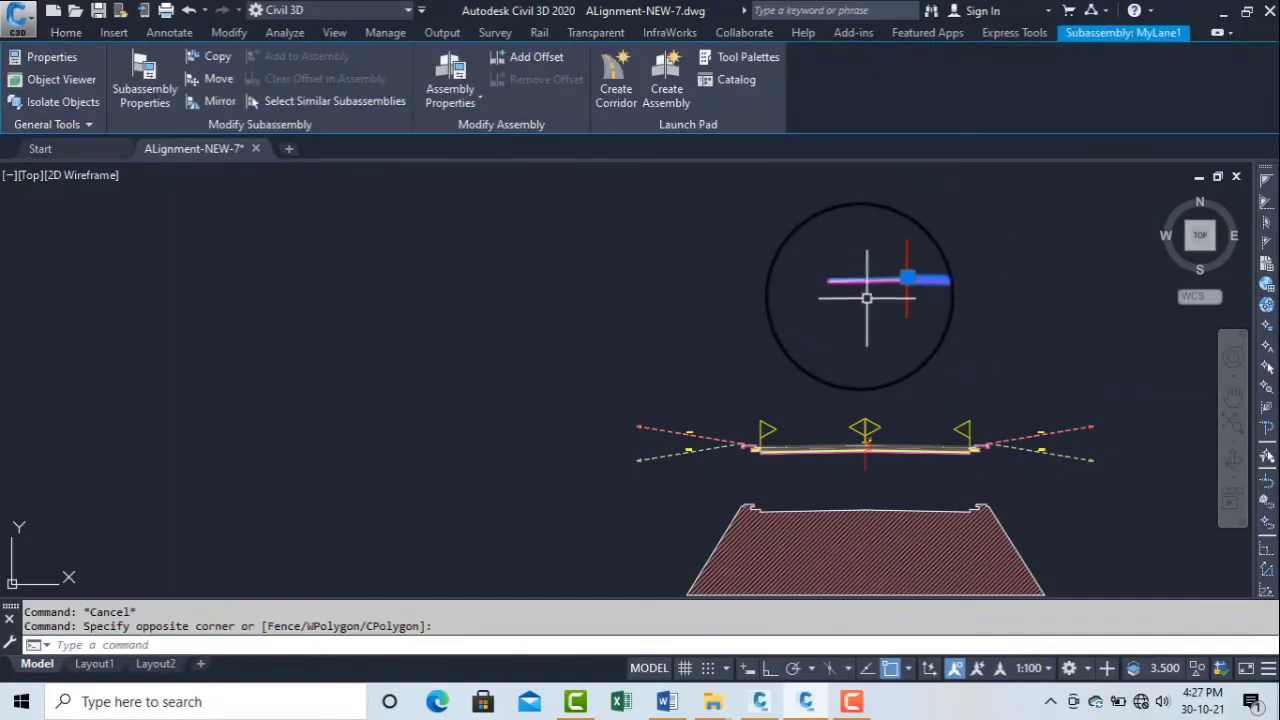
right_click(526, 258)
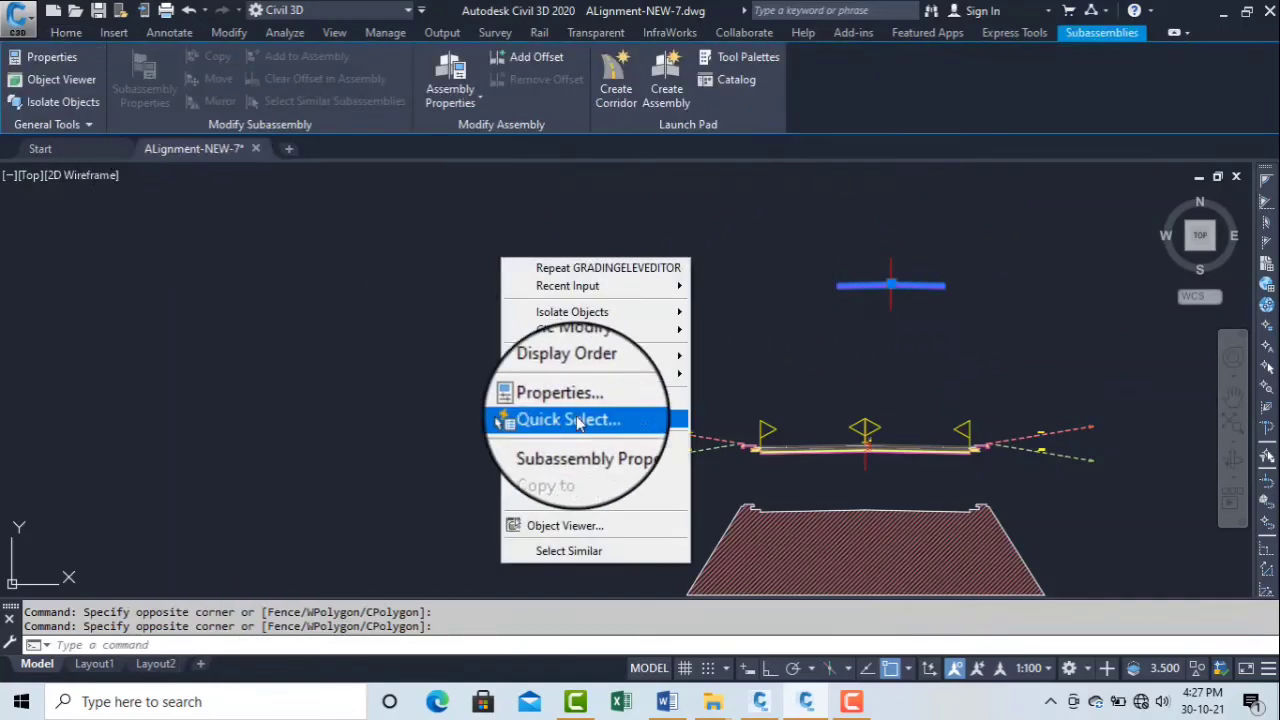
click(636, 447)
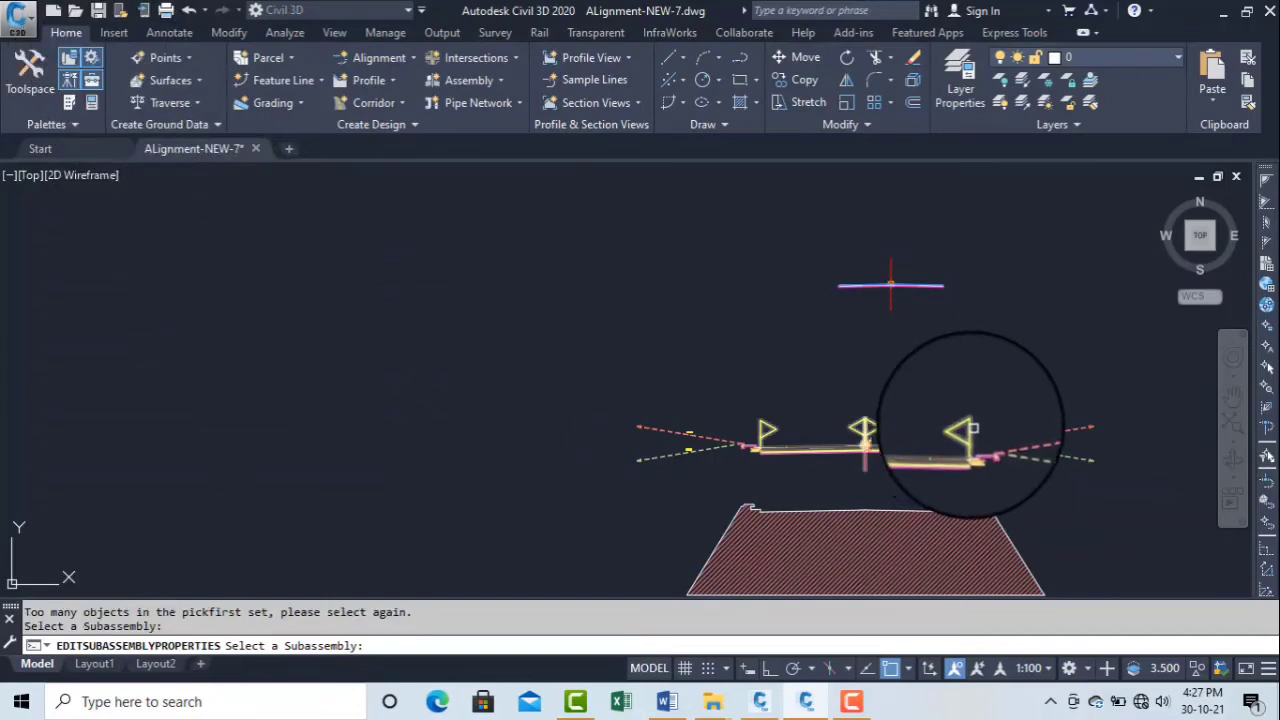
click(939, 288)
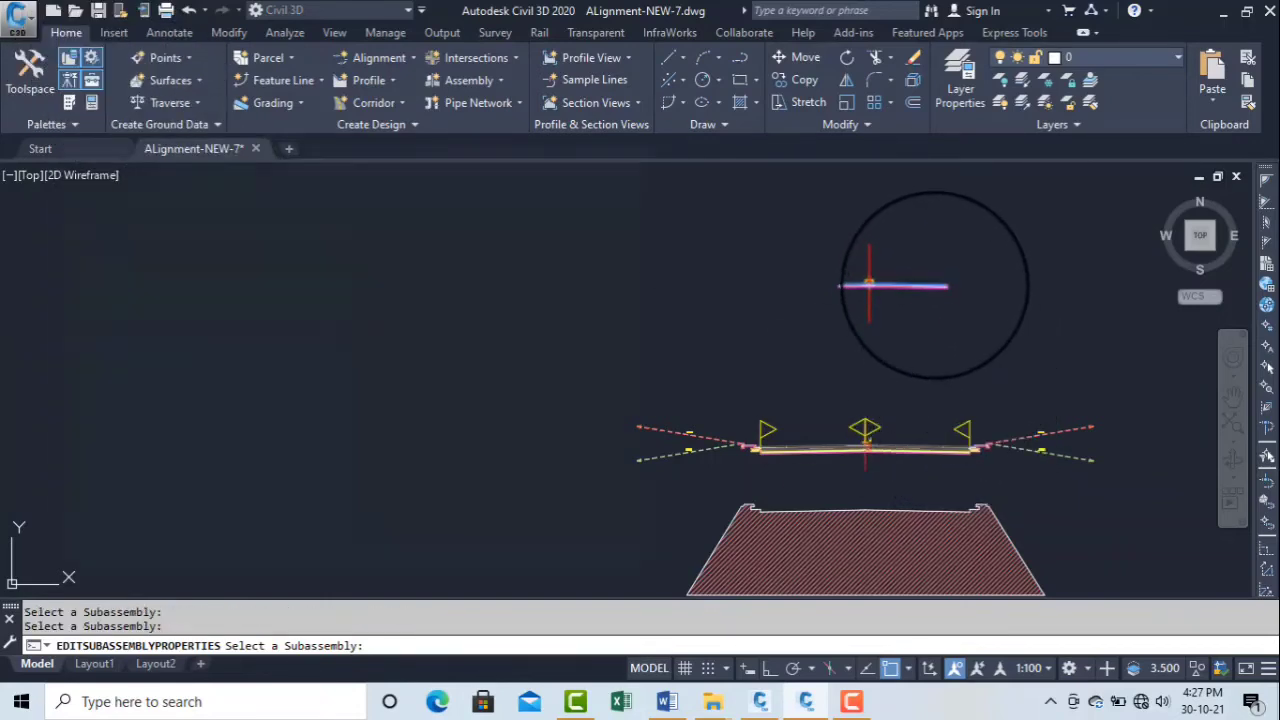
click(869, 286)
click(140, 178)
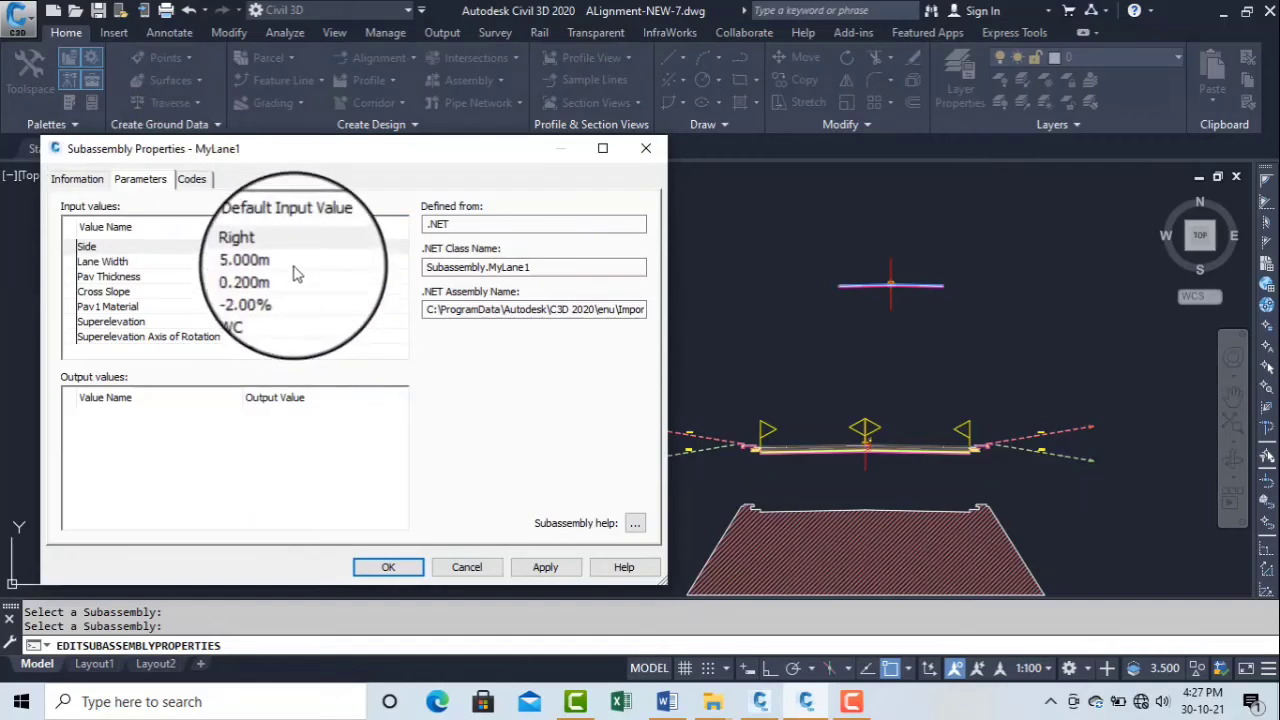
text(3)
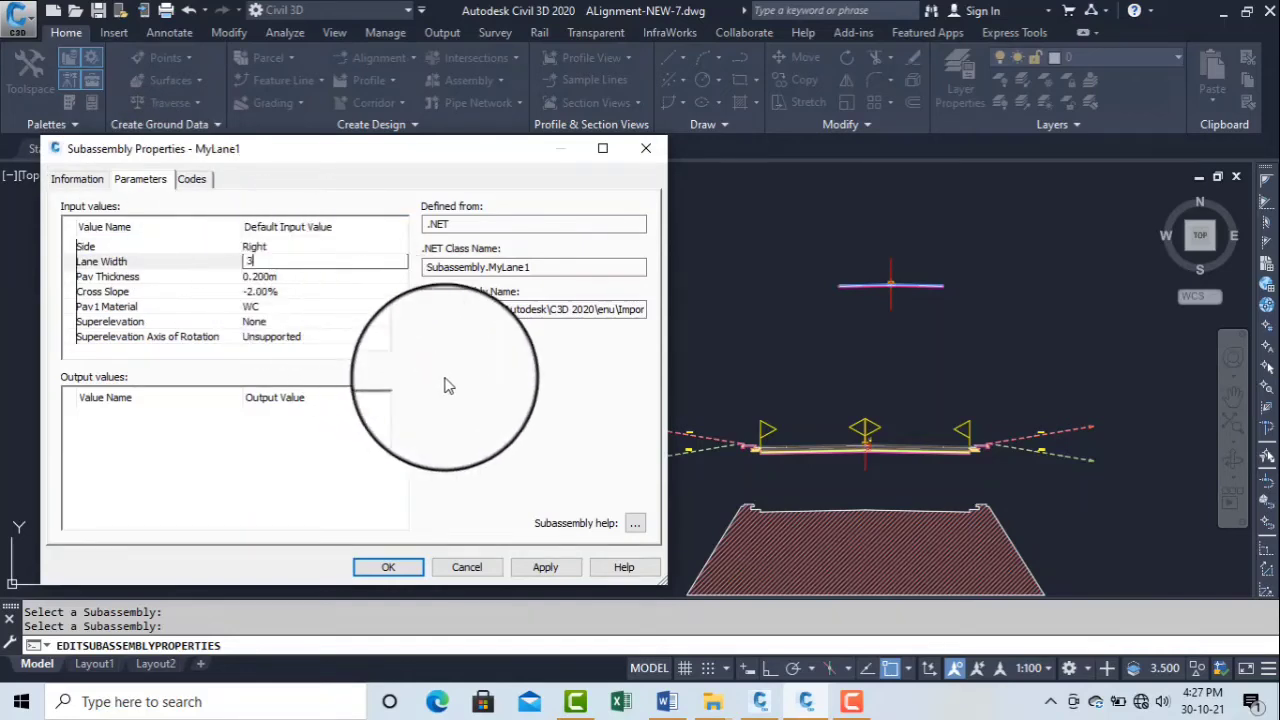
click(545, 567)
click(405, 567)
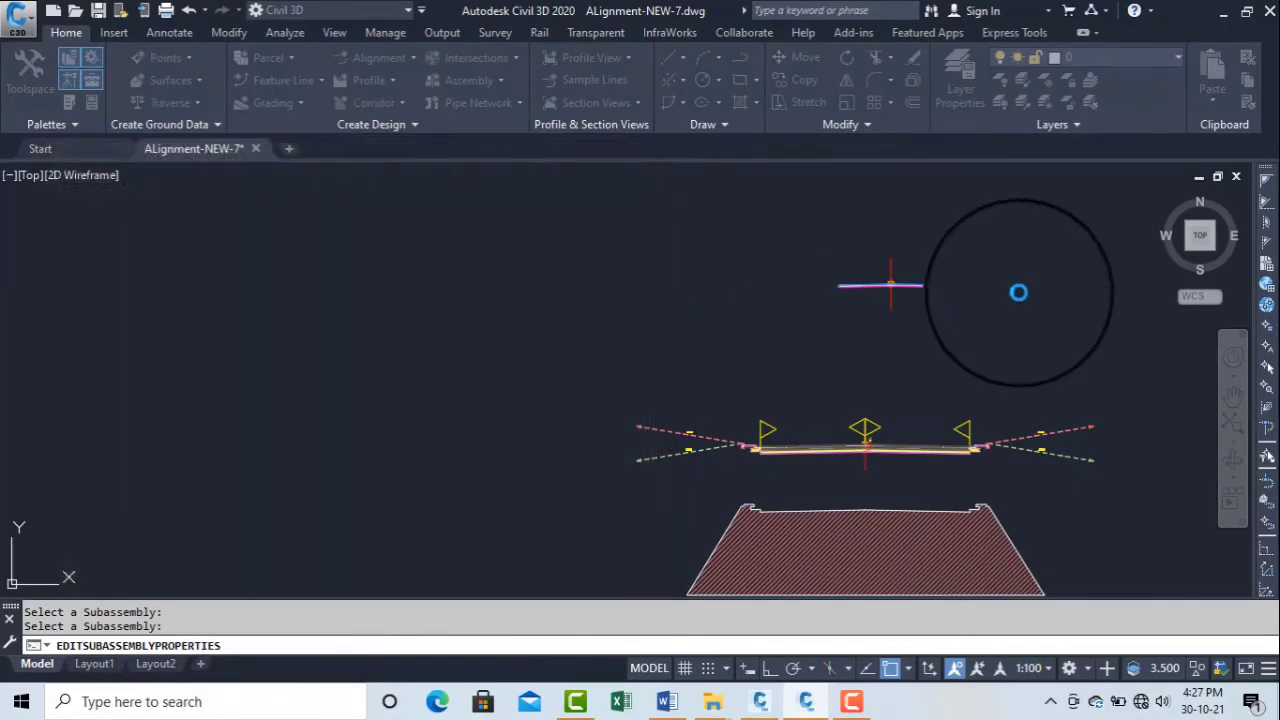
key(Escape)
- Set the lane width of the left MyLane1 subassembly to 3 m and deselect it
scroll(840, 285, up, 3)
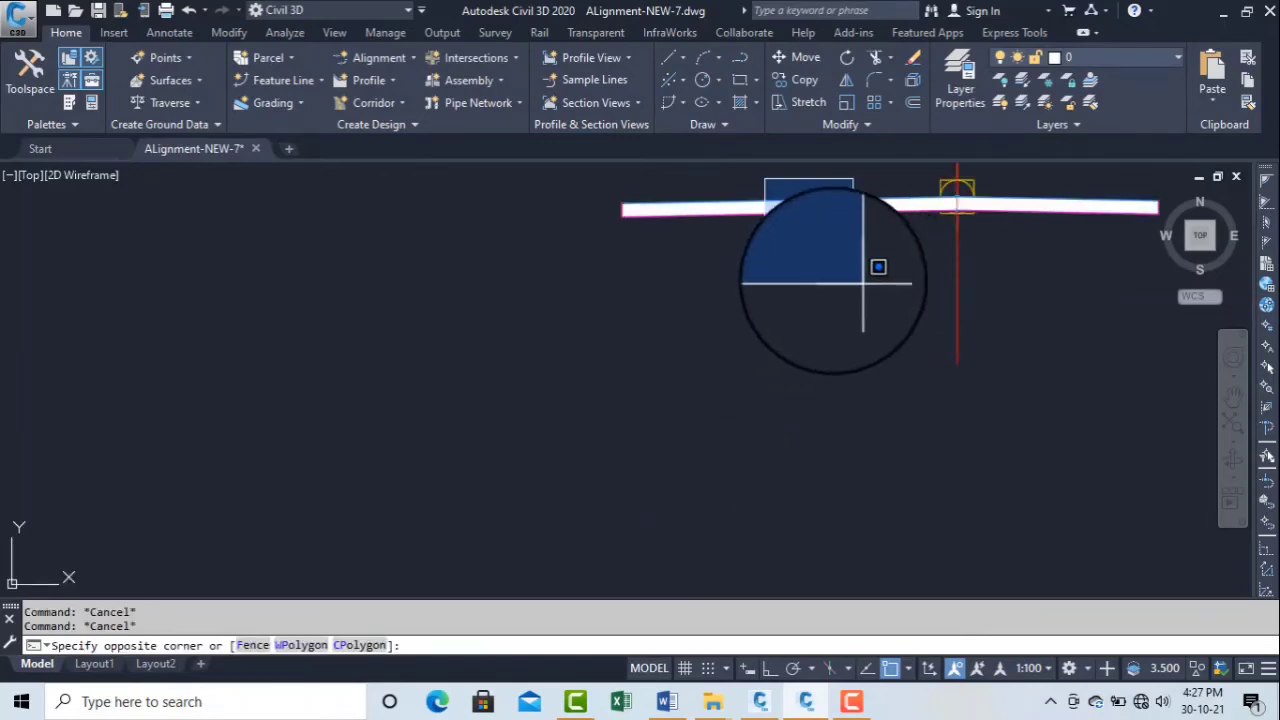
key(Escape)
click(723, 213)
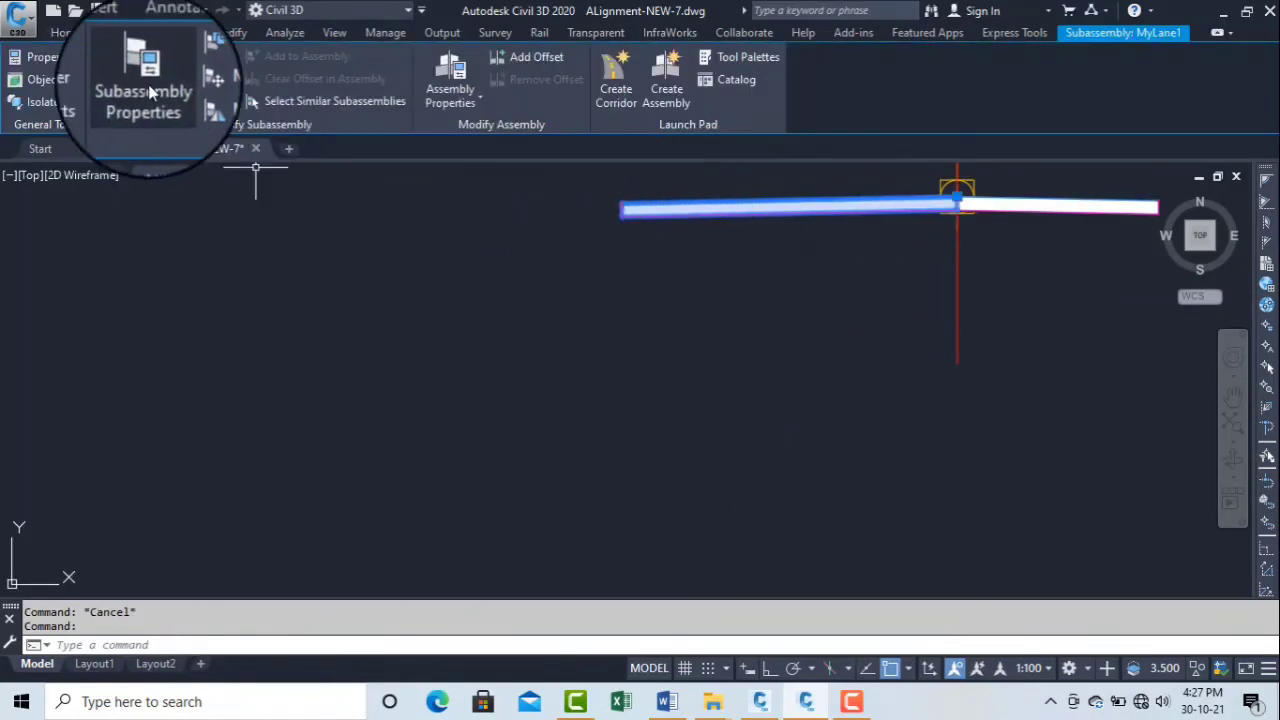
click(144, 90)
click(140, 179)
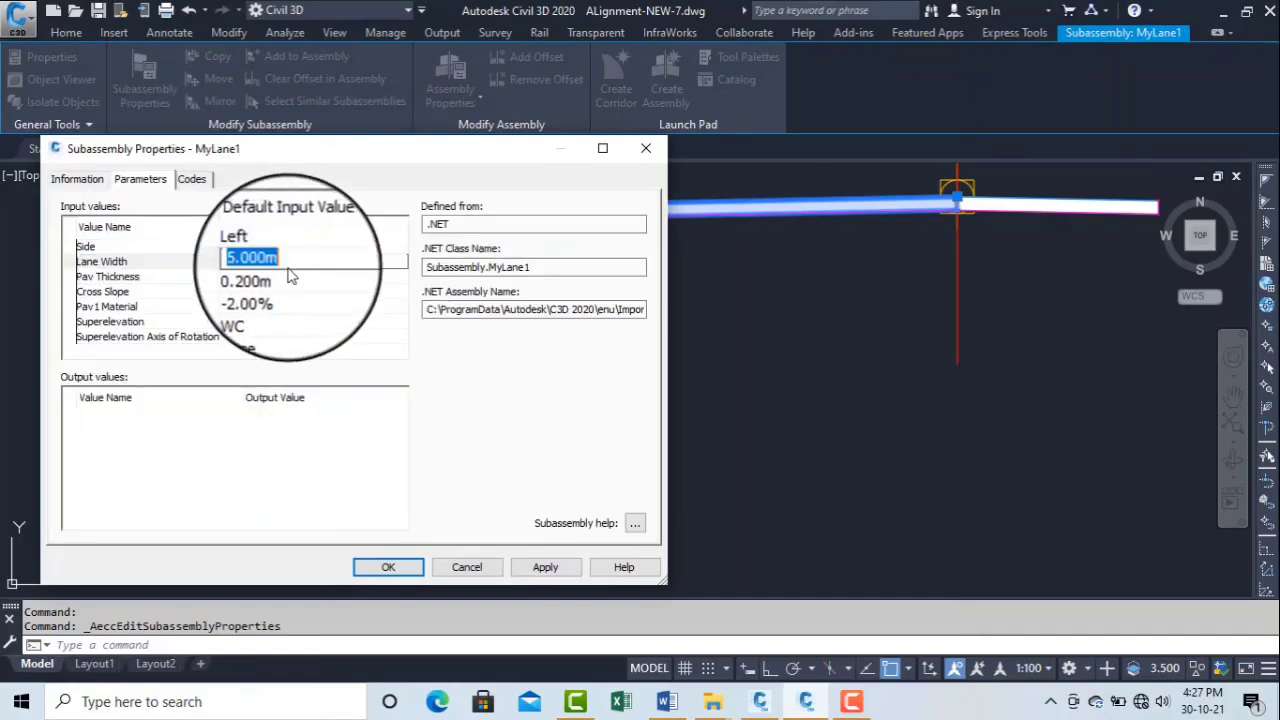
text(3)
click(545, 567)
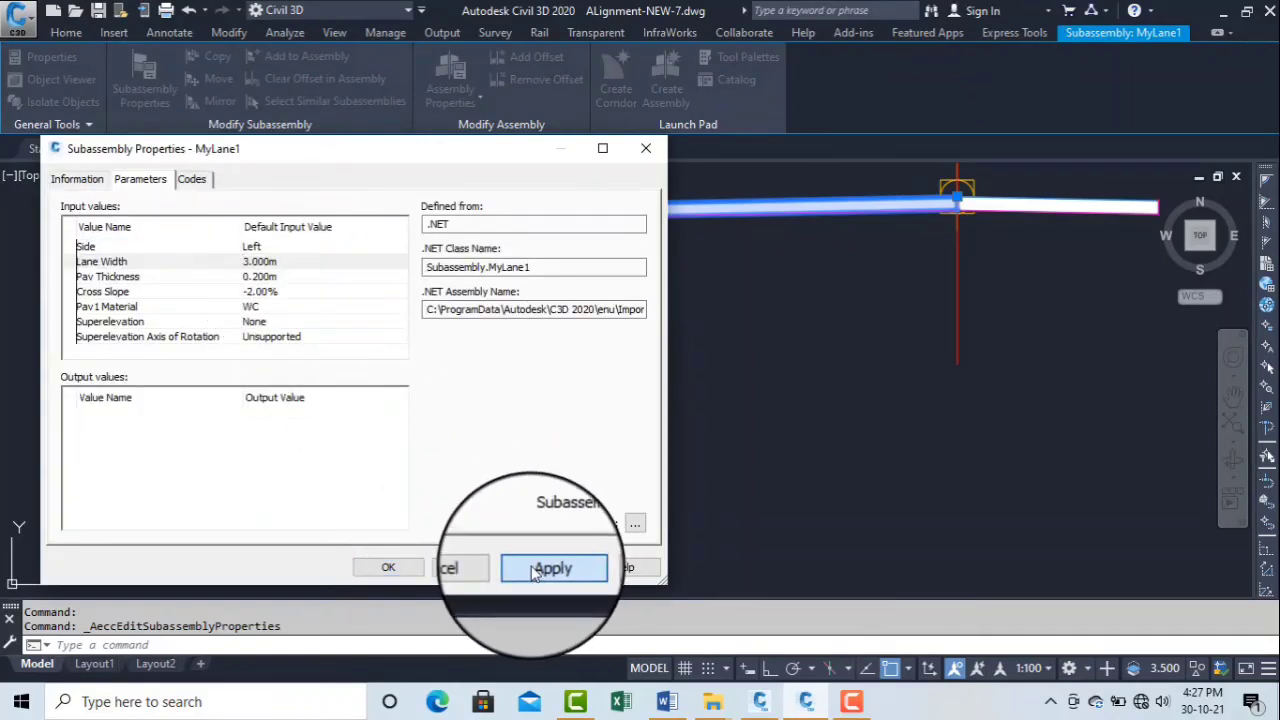
click(407, 570)
scroll(794, 311, down, 5)
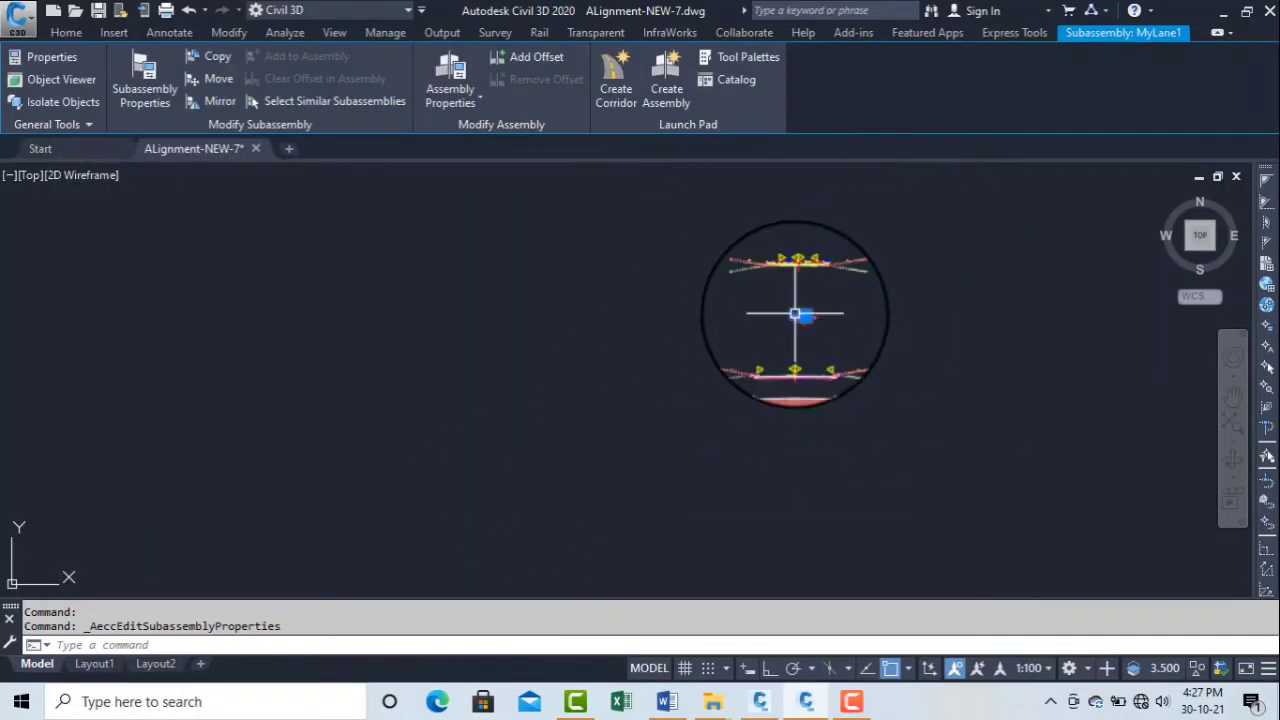
key(Escape)
key(Escape)
- Examine the new feature line's position relative to the start of the corridor in plan
scroll(795, 307, down, 8)
middle_drag(418, 347, 993, 360)
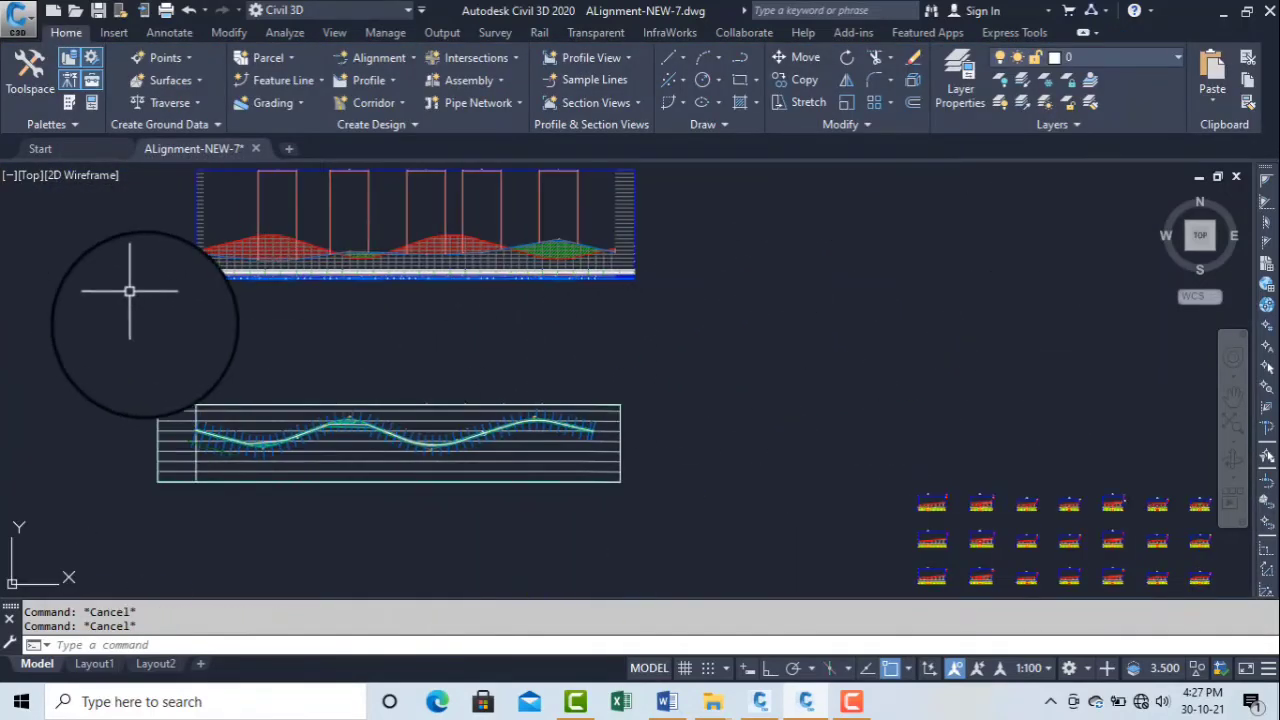
scroll(254, 460, up, 10)
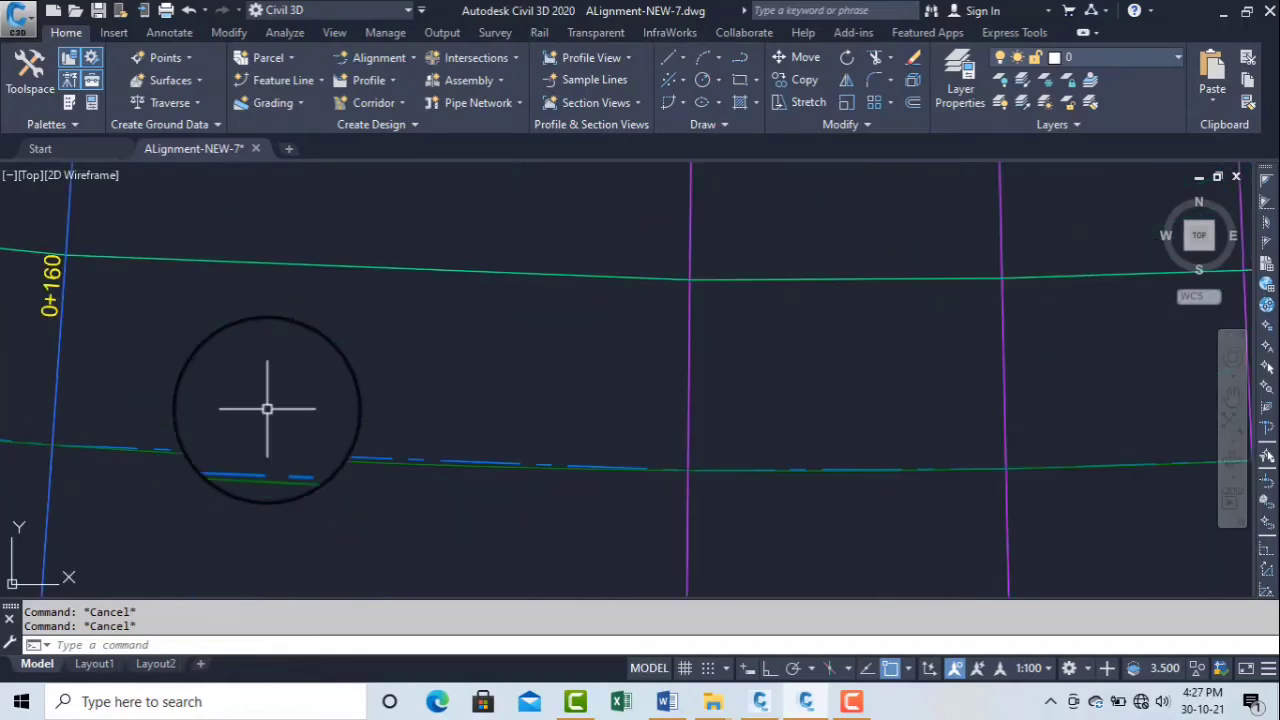
scroll(511, 300, down, 5)
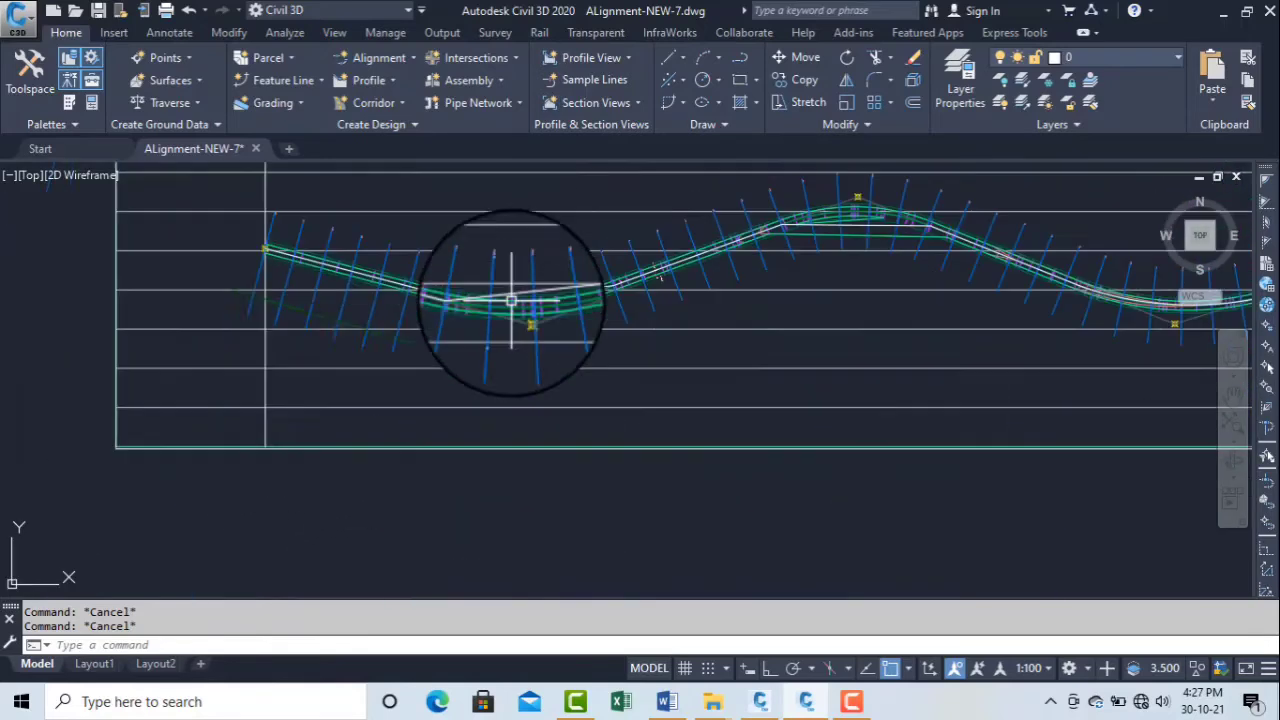
scroll(246, 294, up, 4)
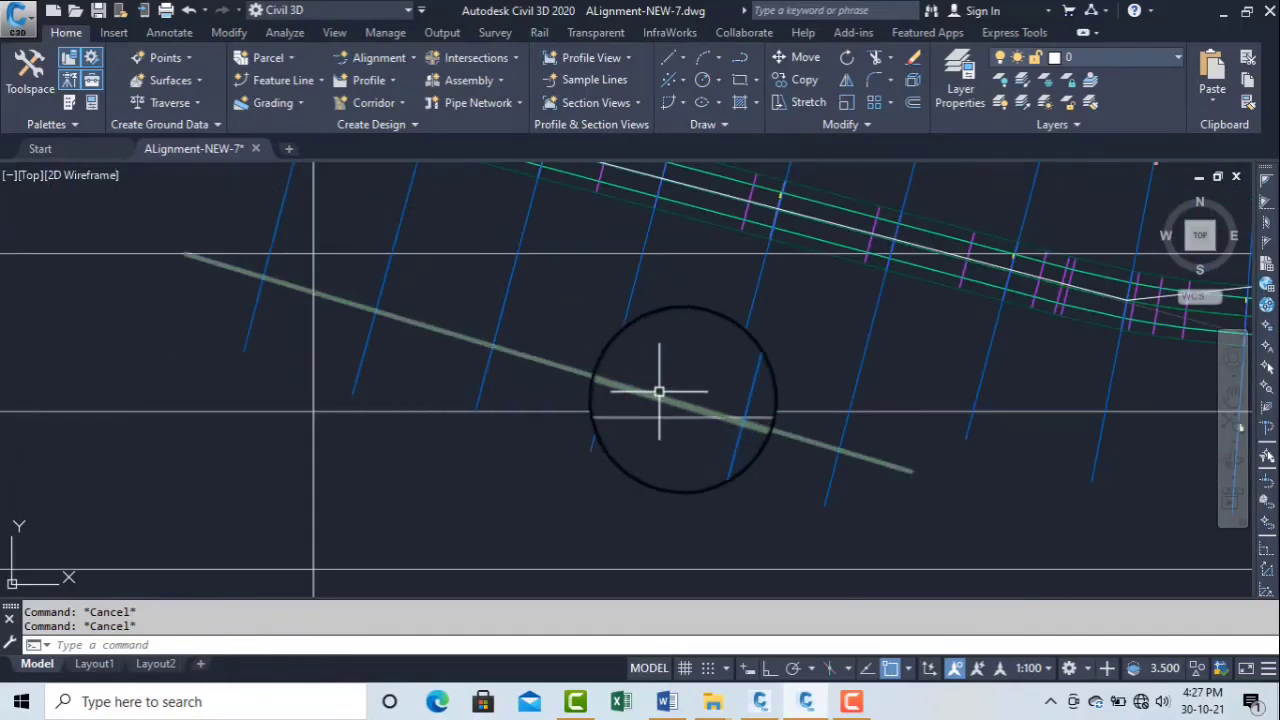
middle_drag(718, 418, 691, 497)
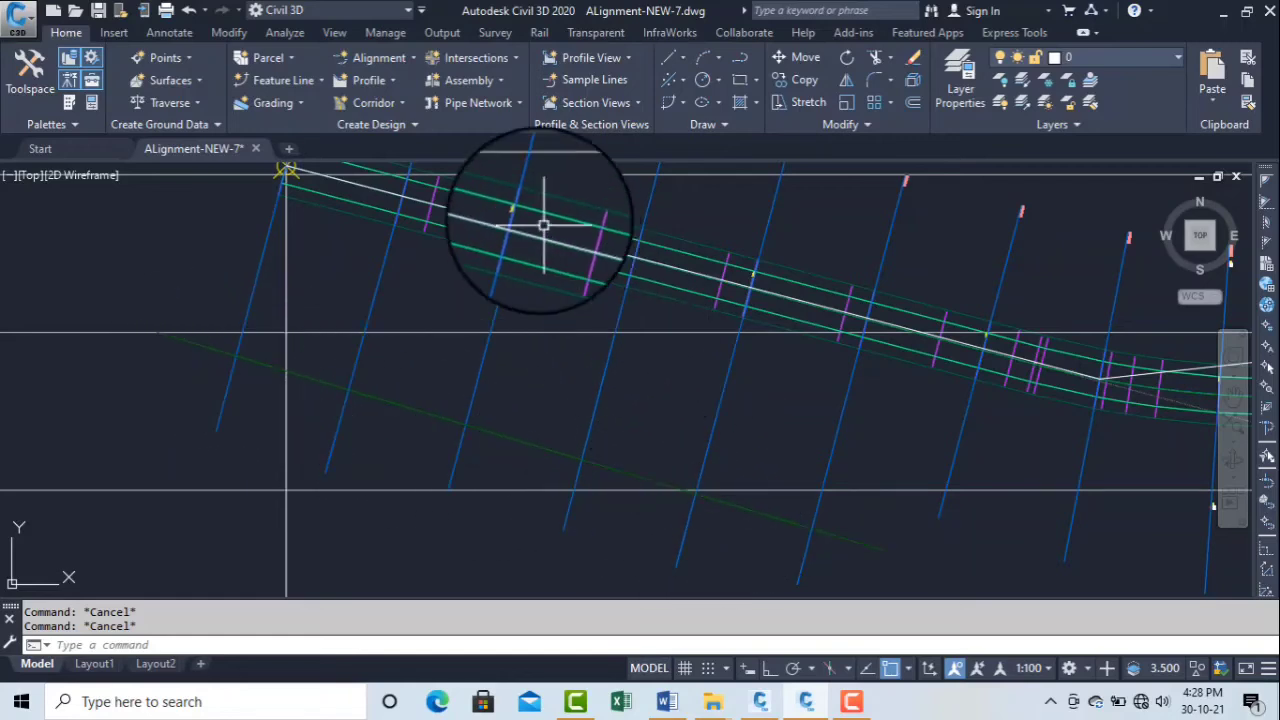
scroll(557, 229, up, 7)
middle_drag(724, 318, 405, 279)
scroll(682, 378, down, 7)
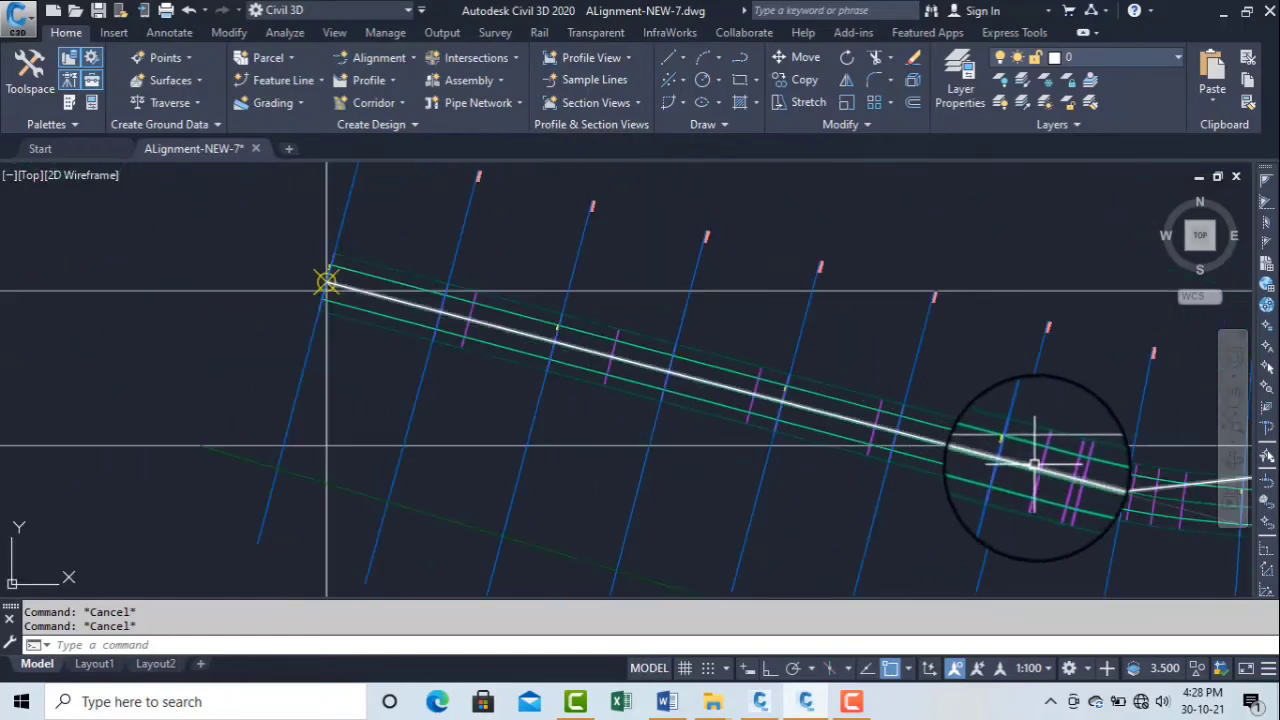
- Open the target mapping for all targets from the properties of Corridor - 1
scroll(1043, 457, up, 6)
scroll(685, 330, up, 3)
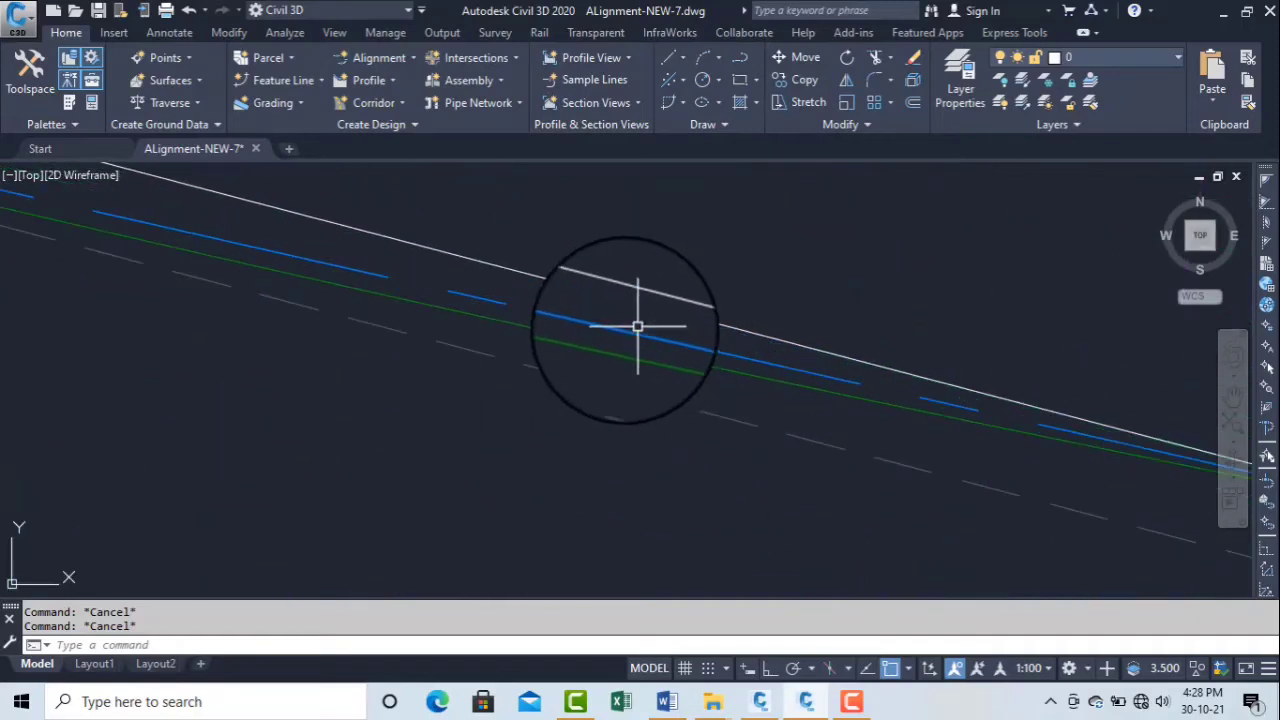
click(620, 330)
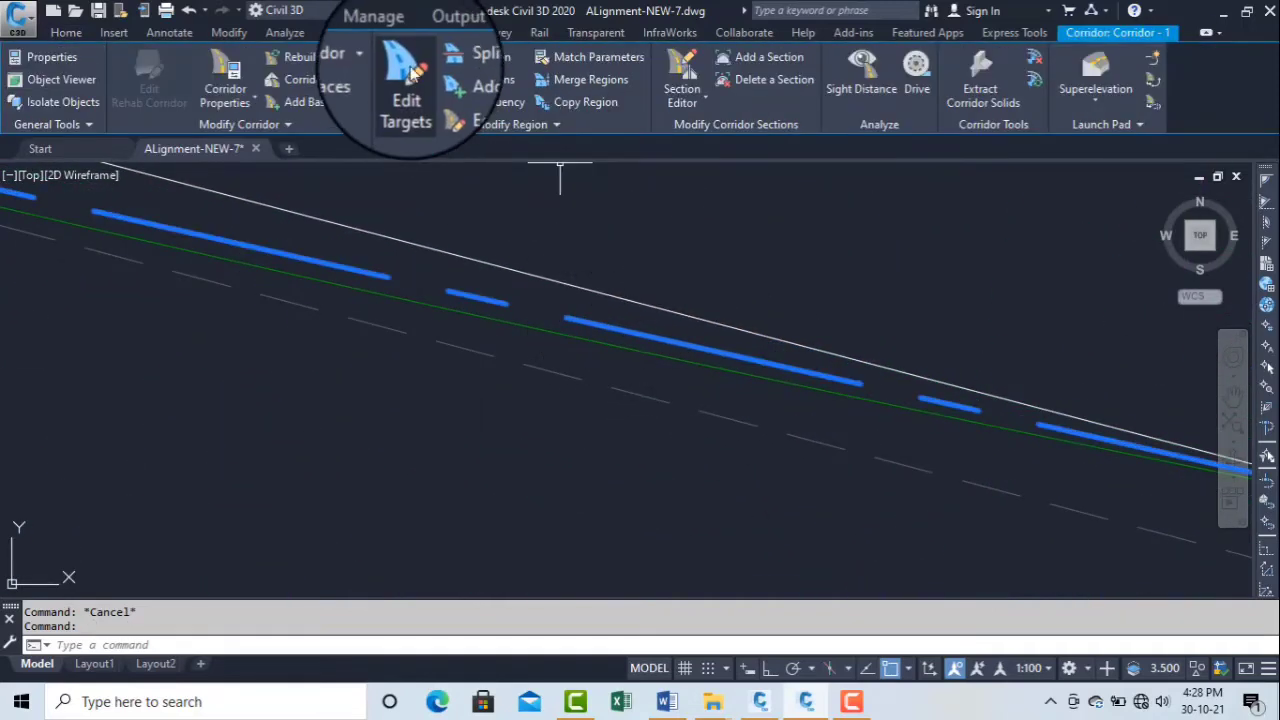
right_click(586, 229)
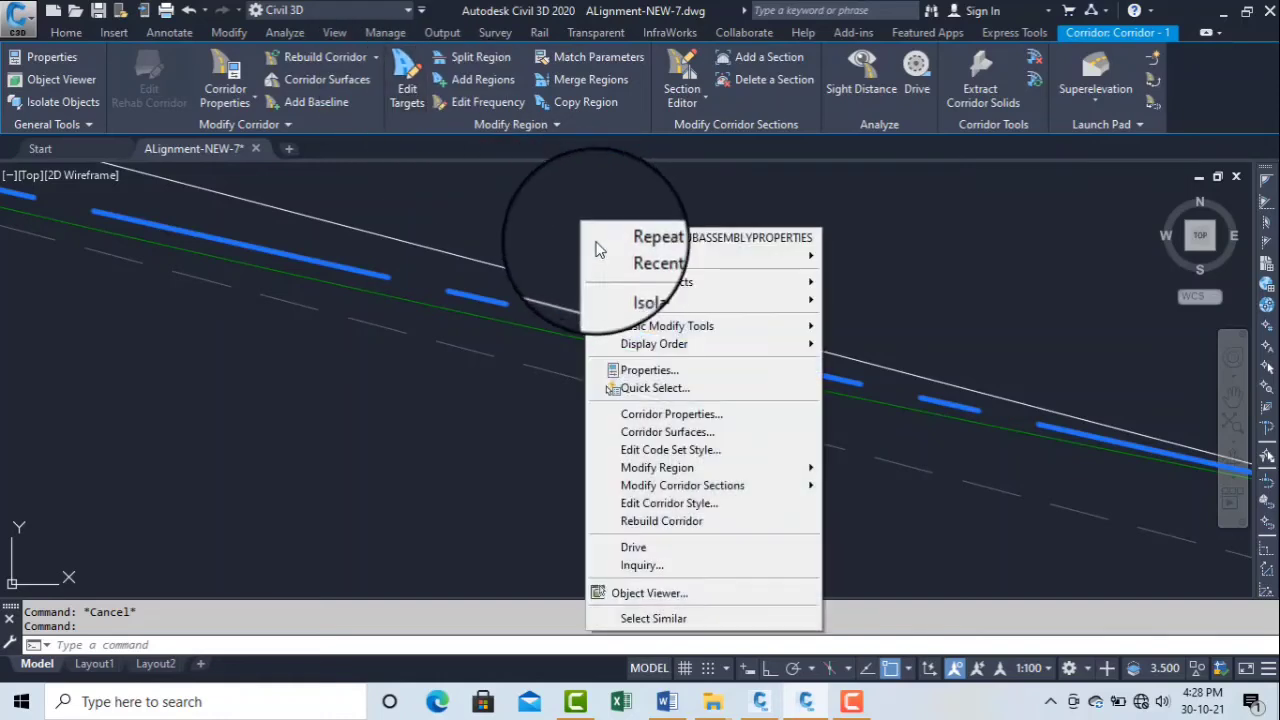
click(690, 418)
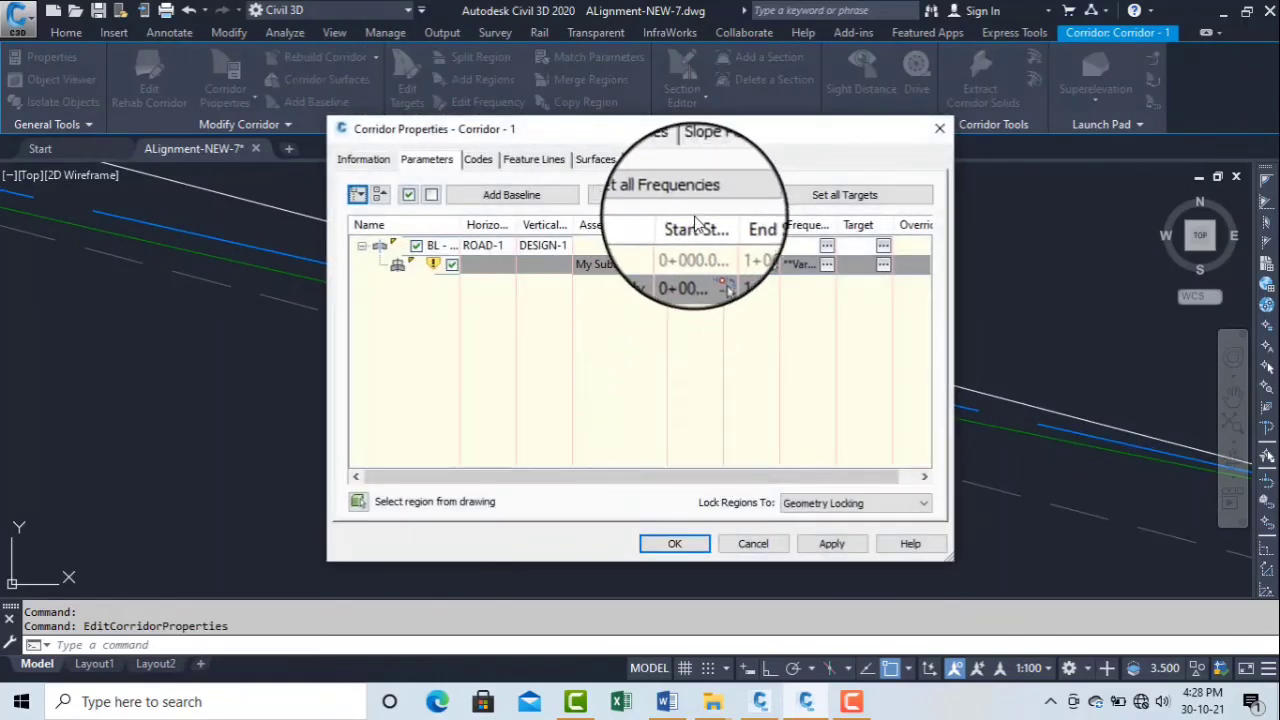
click(822, 197)
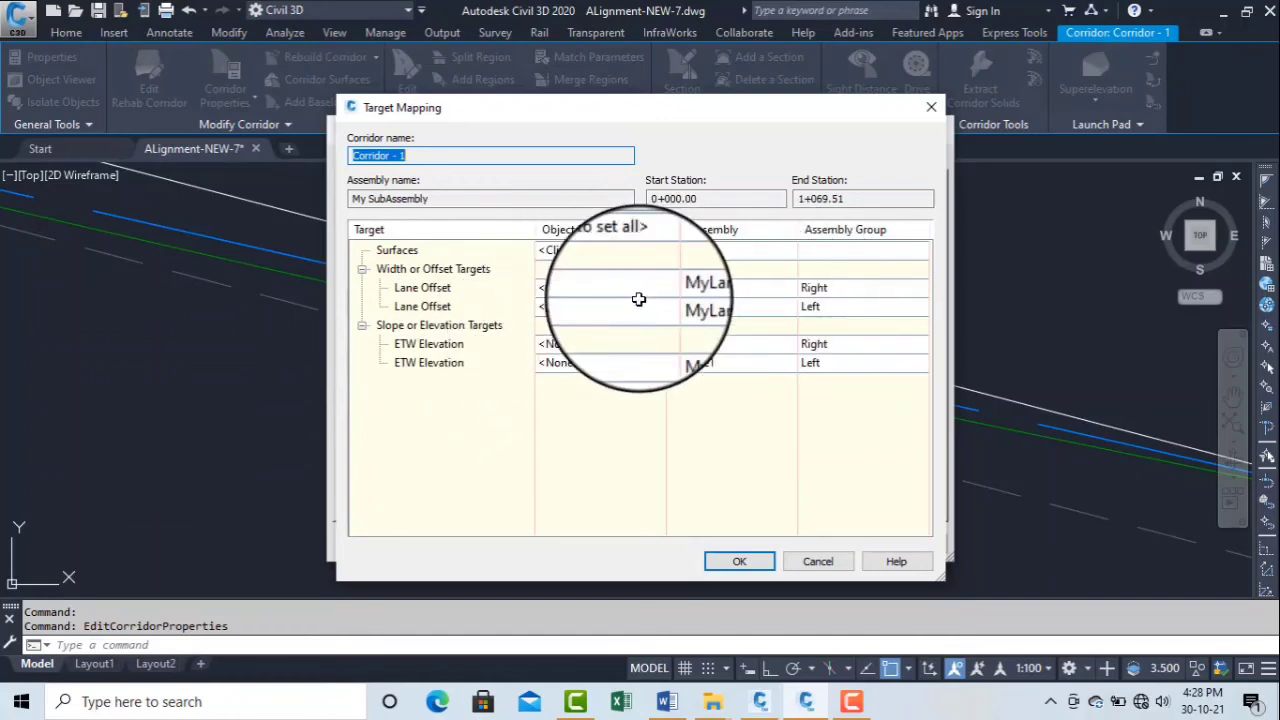
- Set the right MyLane1 Lane Offset target to the feature line south of the corridor, naming it with the default name template
click(608, 287)
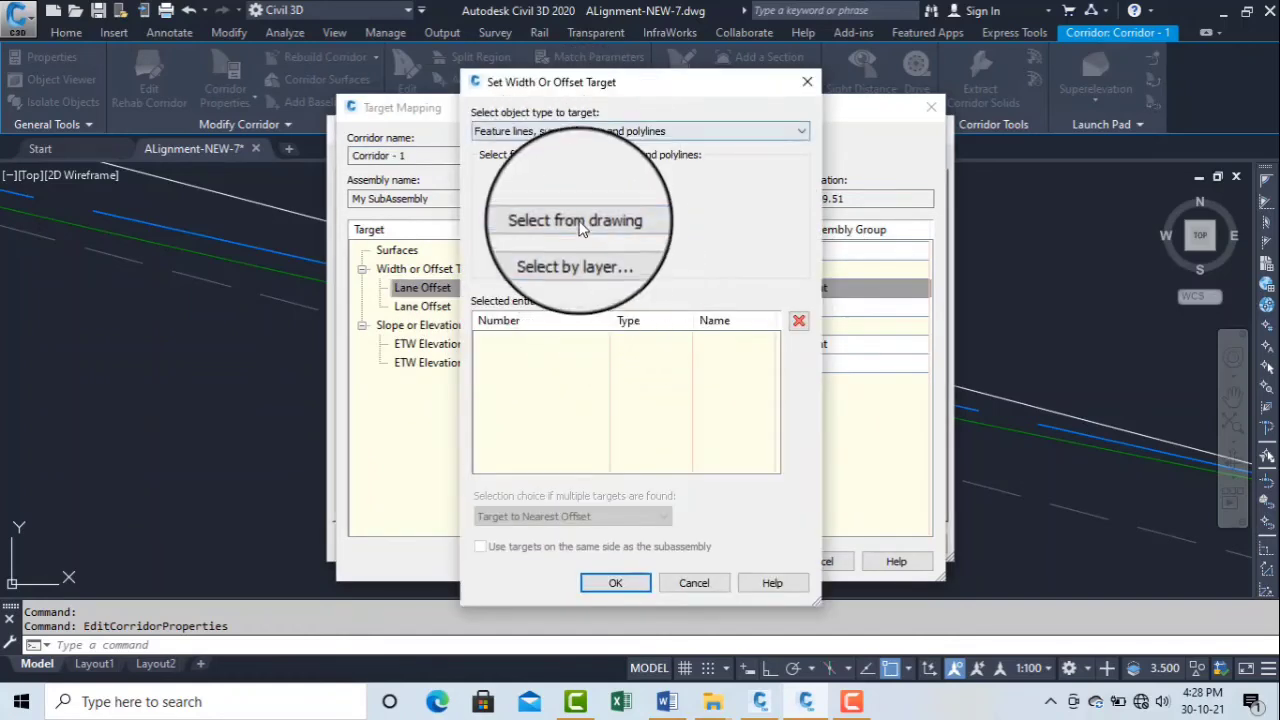
click(530, 131)
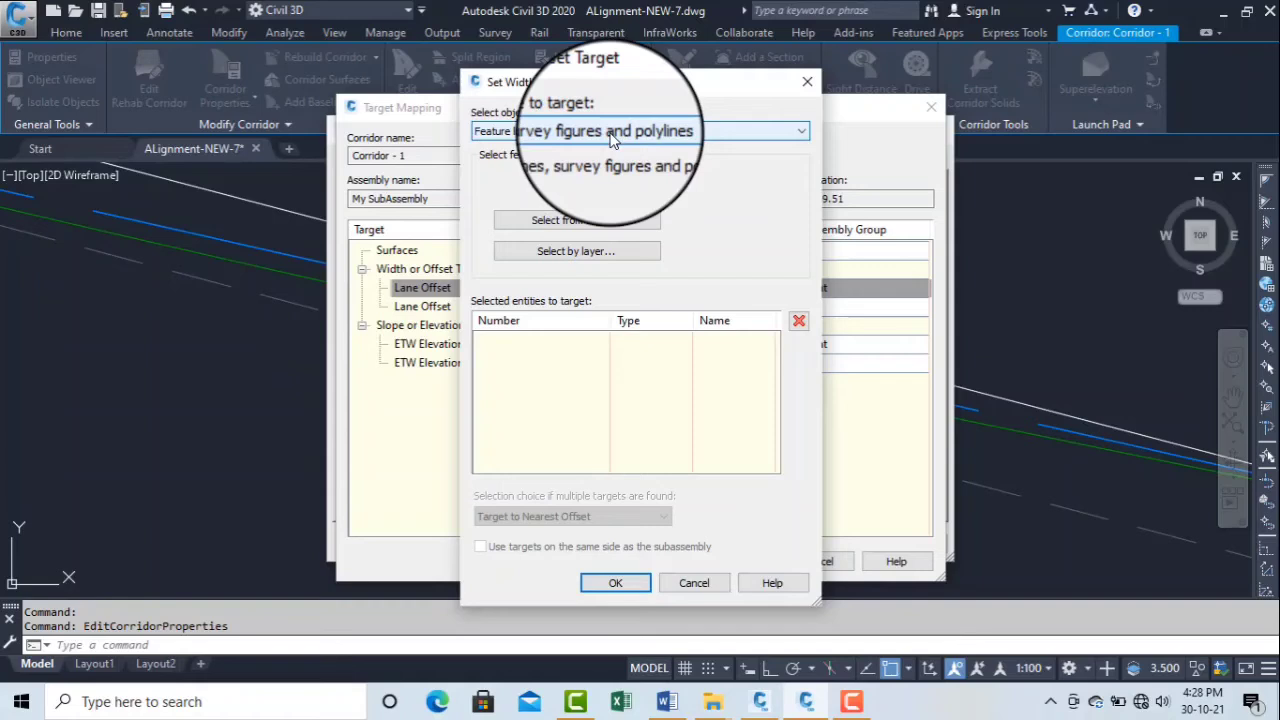
click(577, 226)
scroll(594, 266, up, 5)
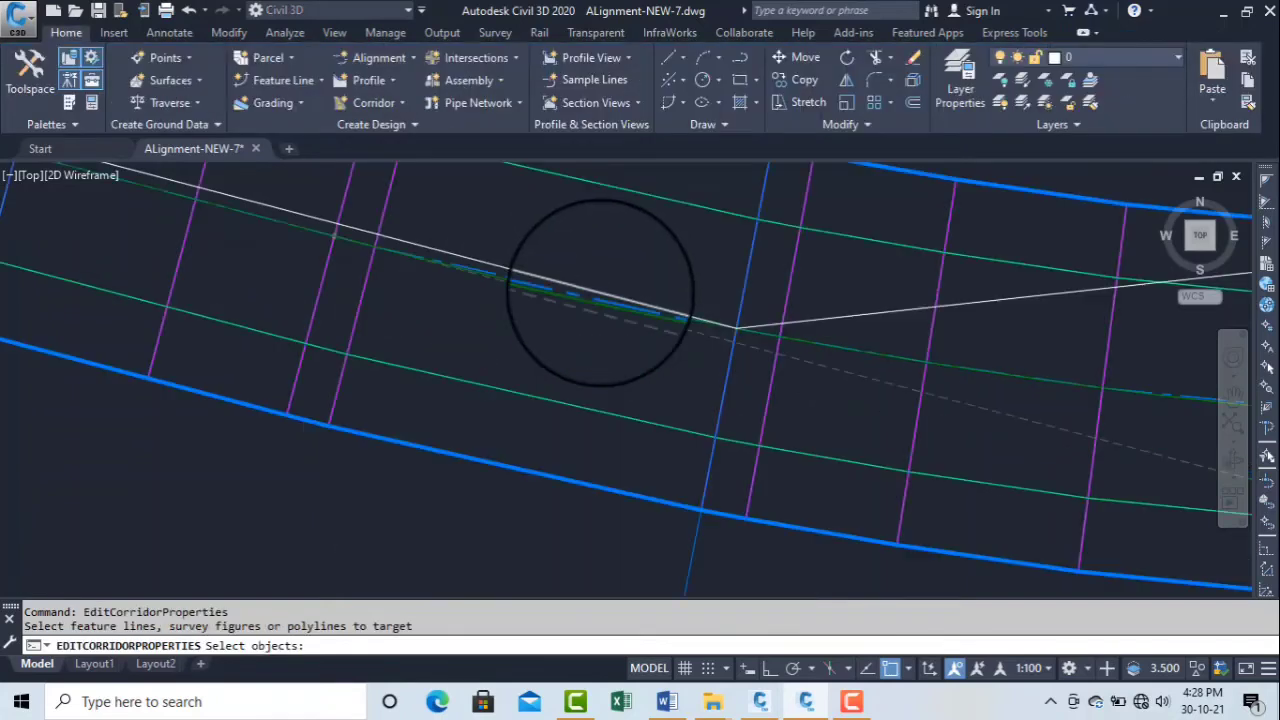
scroll(474, 380, down, 5)
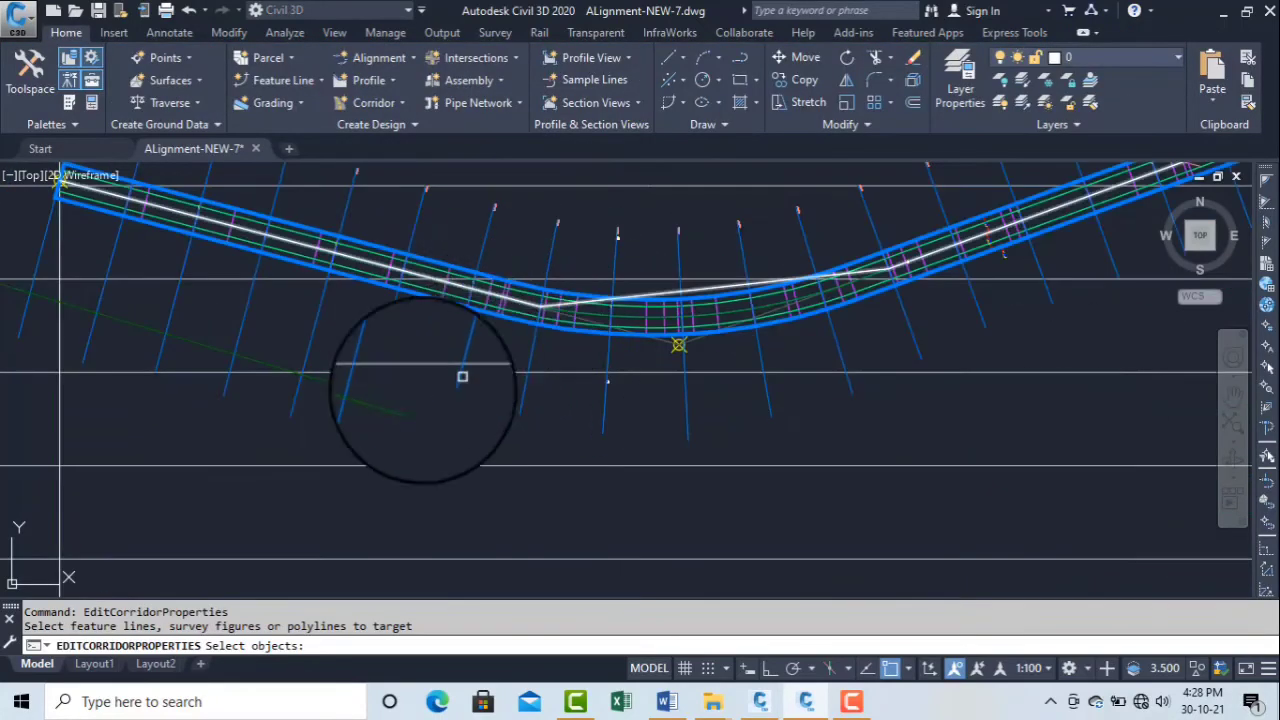
click(347, 387)
key(Return)
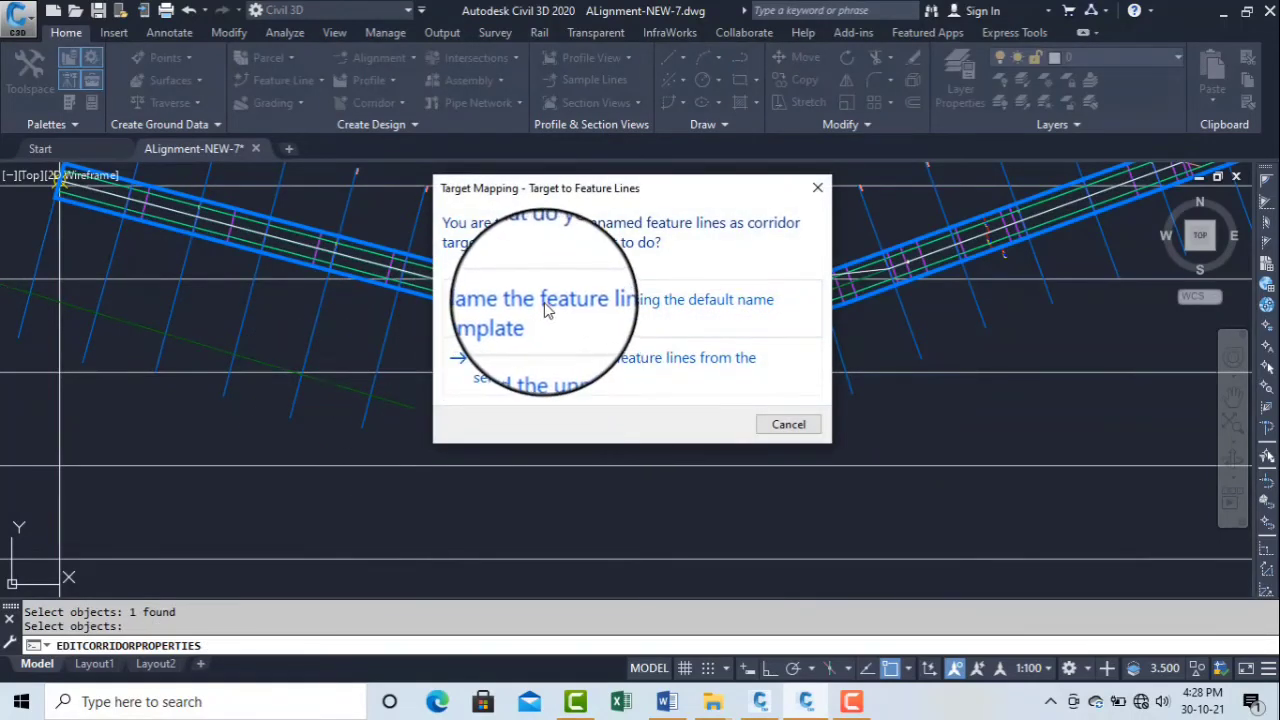
click(547, 311)
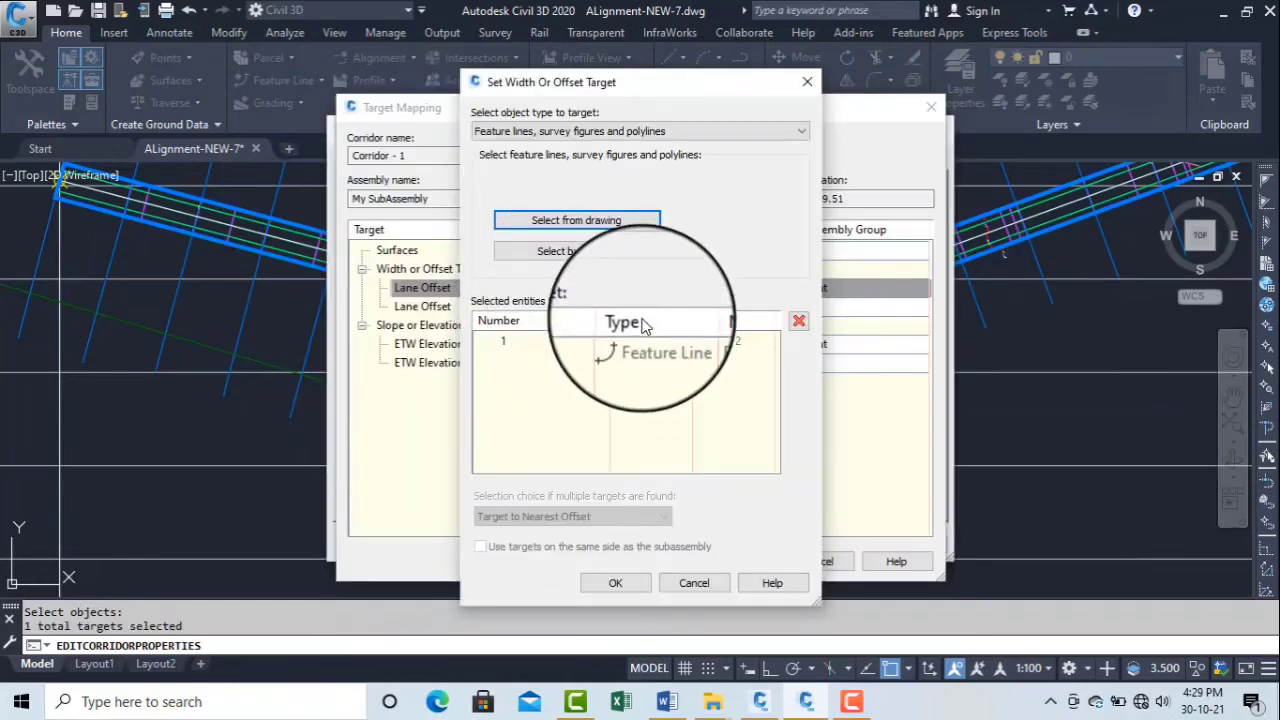
click(617, 587)
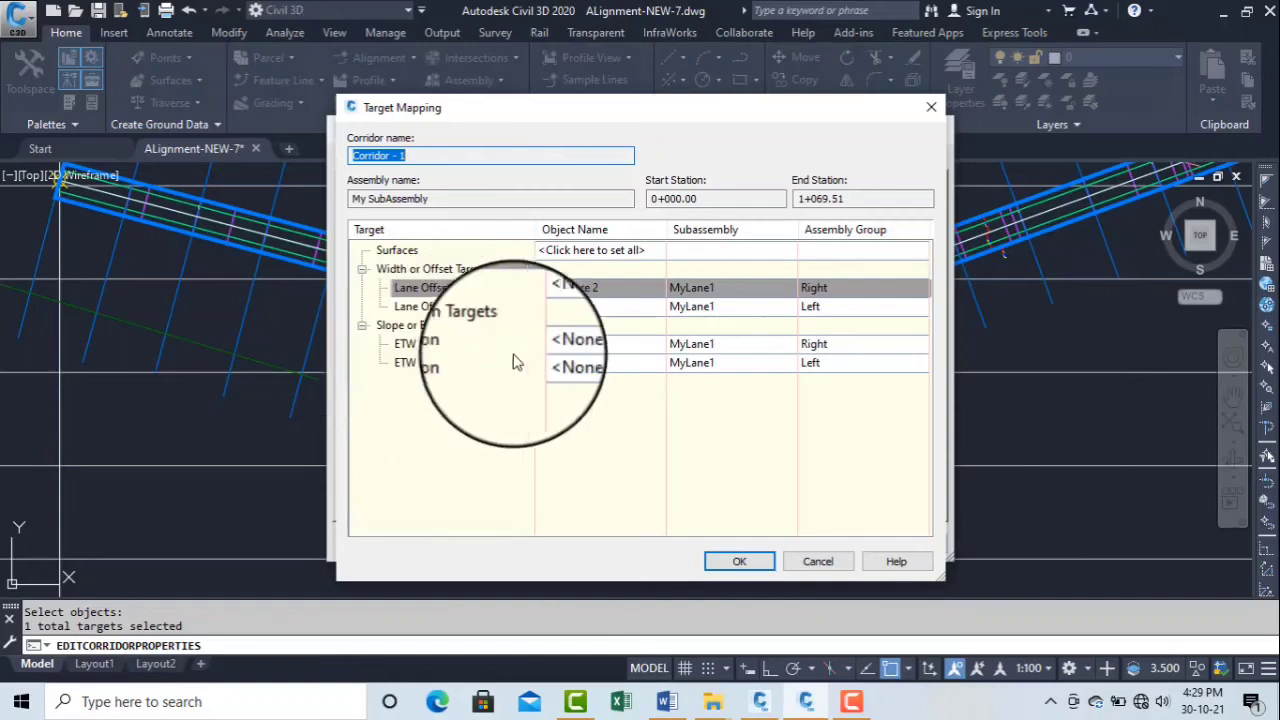
- Set the right MyLane1 ETW Elevation target to the feature line south of the corridor
click(574, 344)
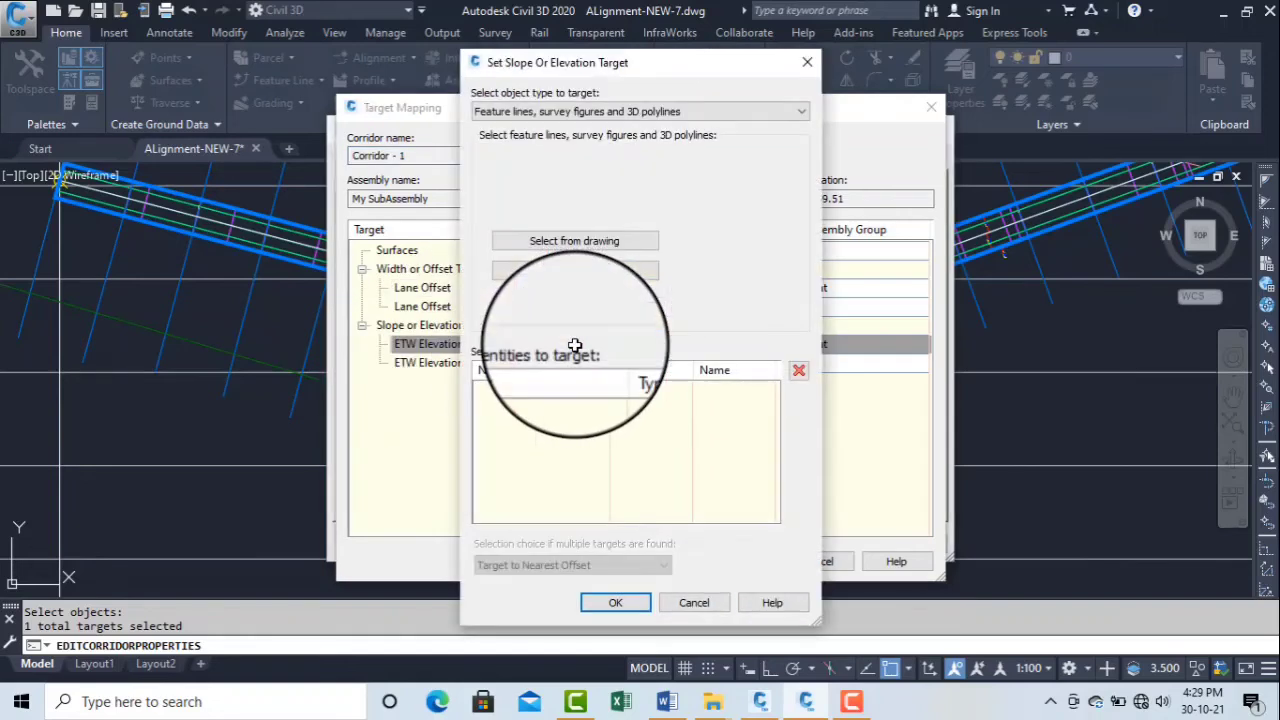
click(807, 62)
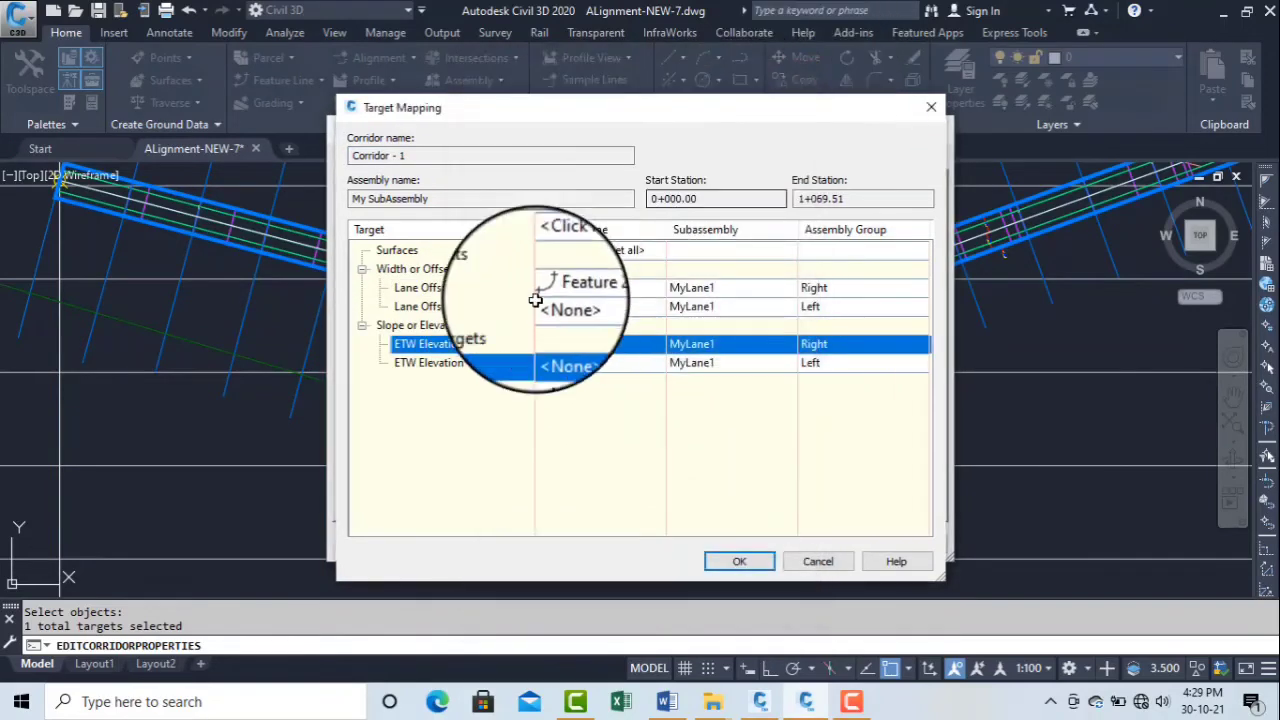
click(565, 344)
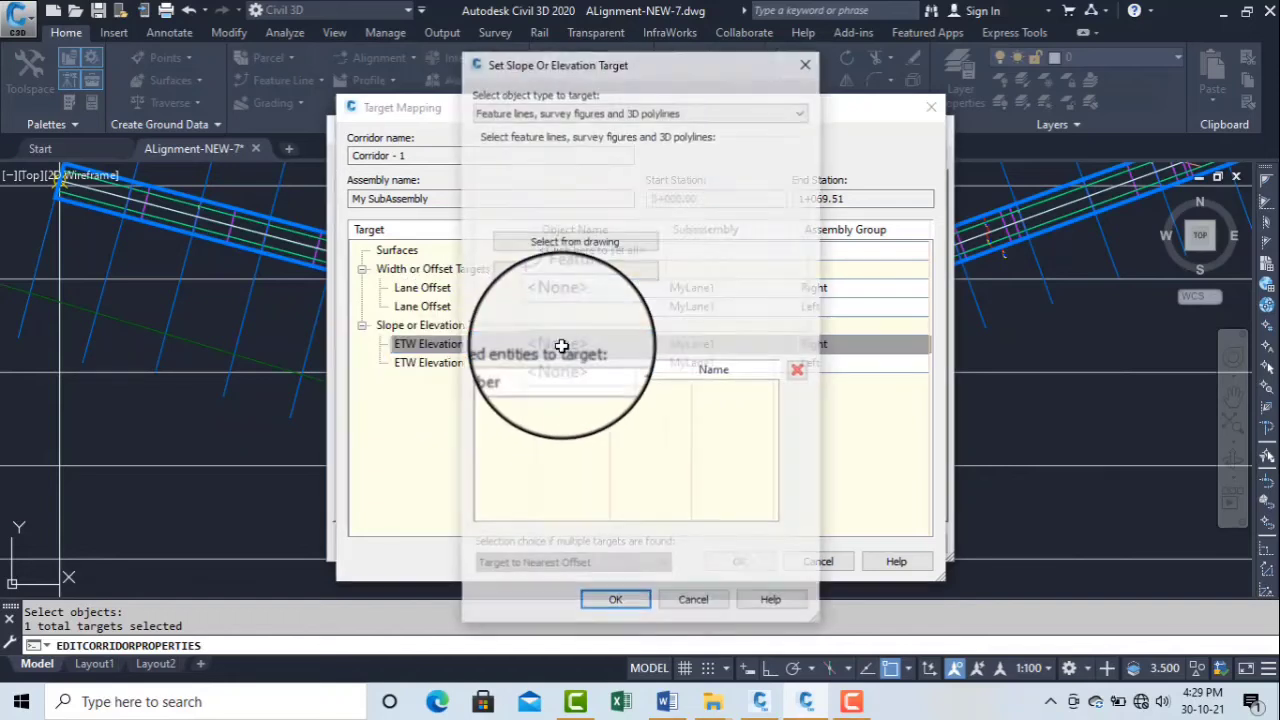
click(587, 243)
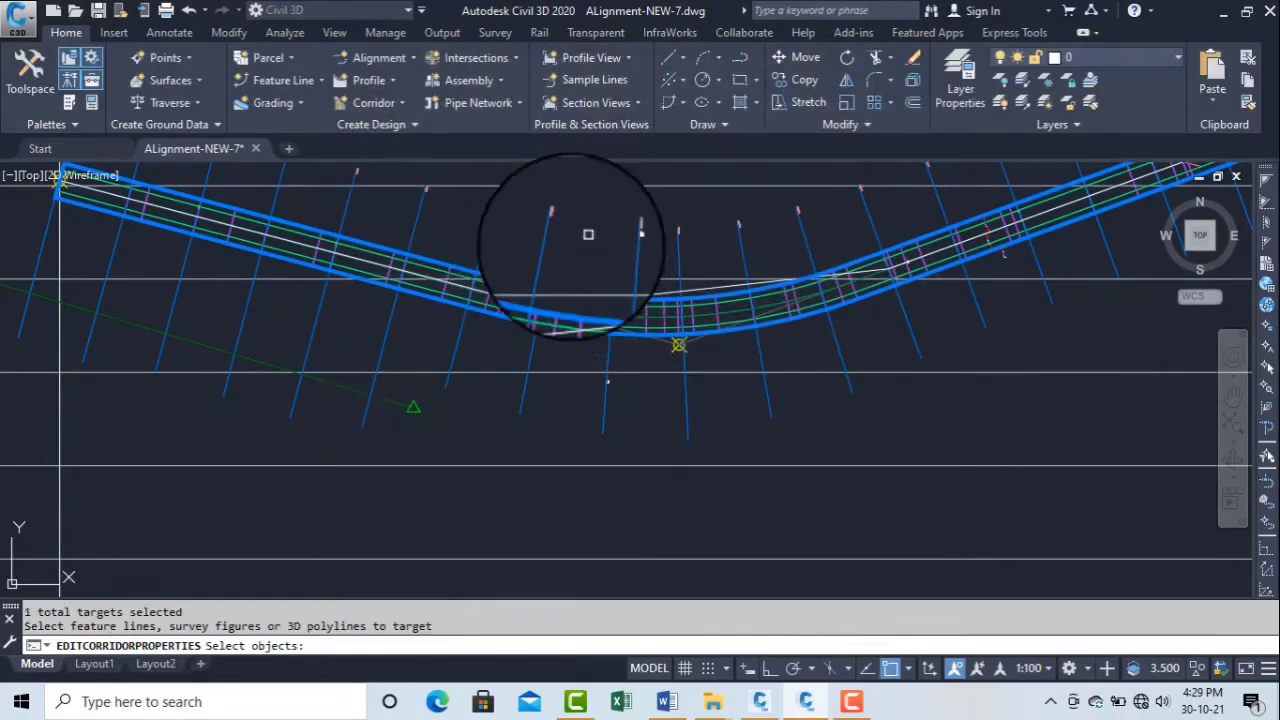
click(343, 387)
key(Return)
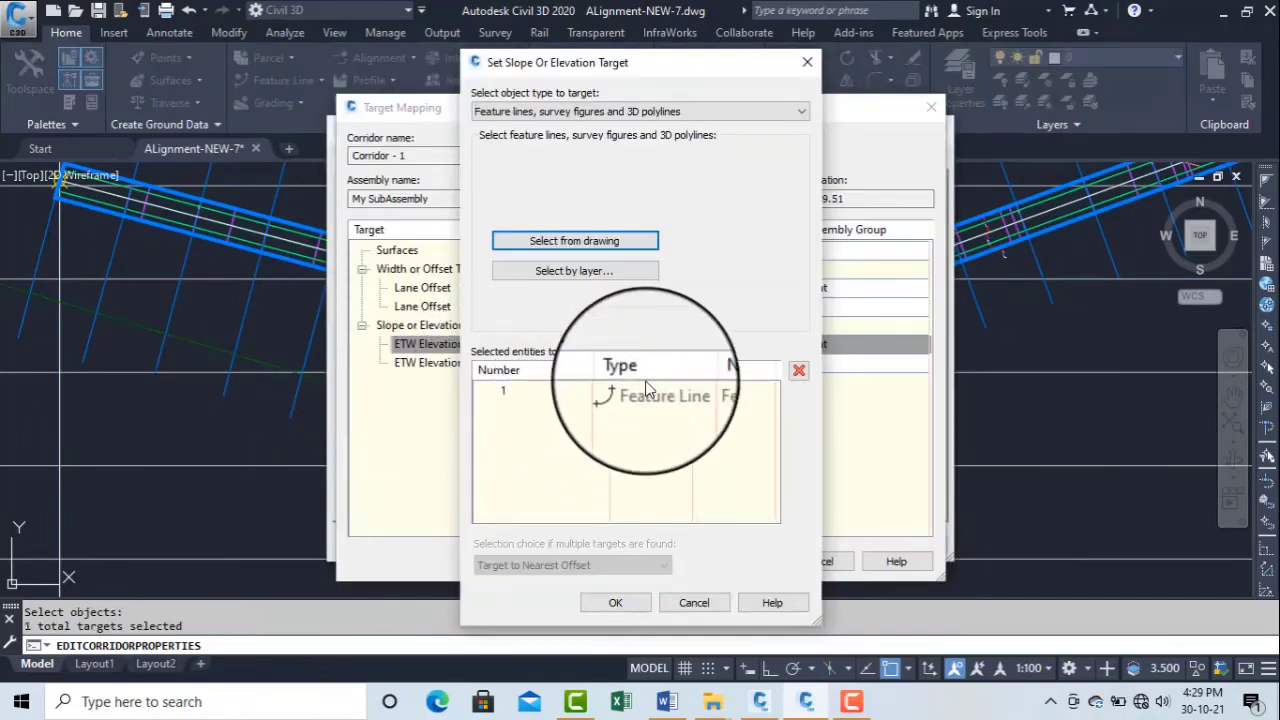
click(615, 602)
- Apply the target mapping, rebuild Corridor - 1, and close its properties and the event and elevation windows
click(735, 560)
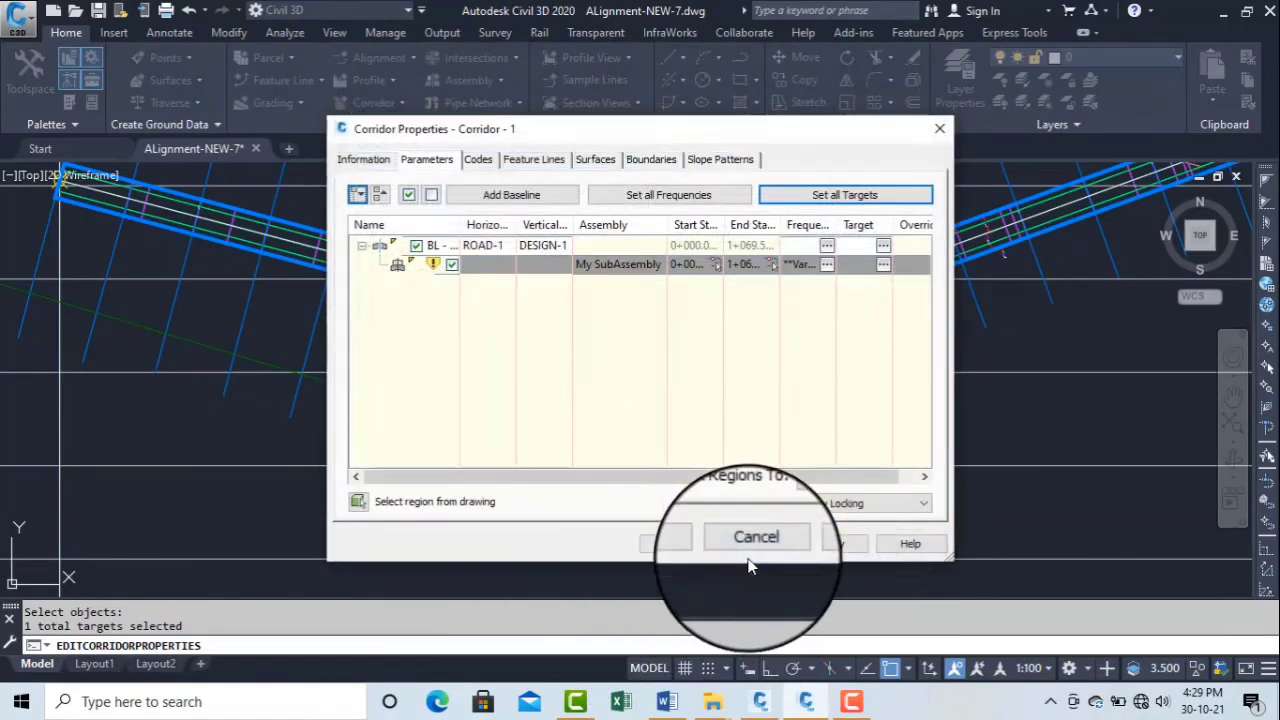
click(829, 549)
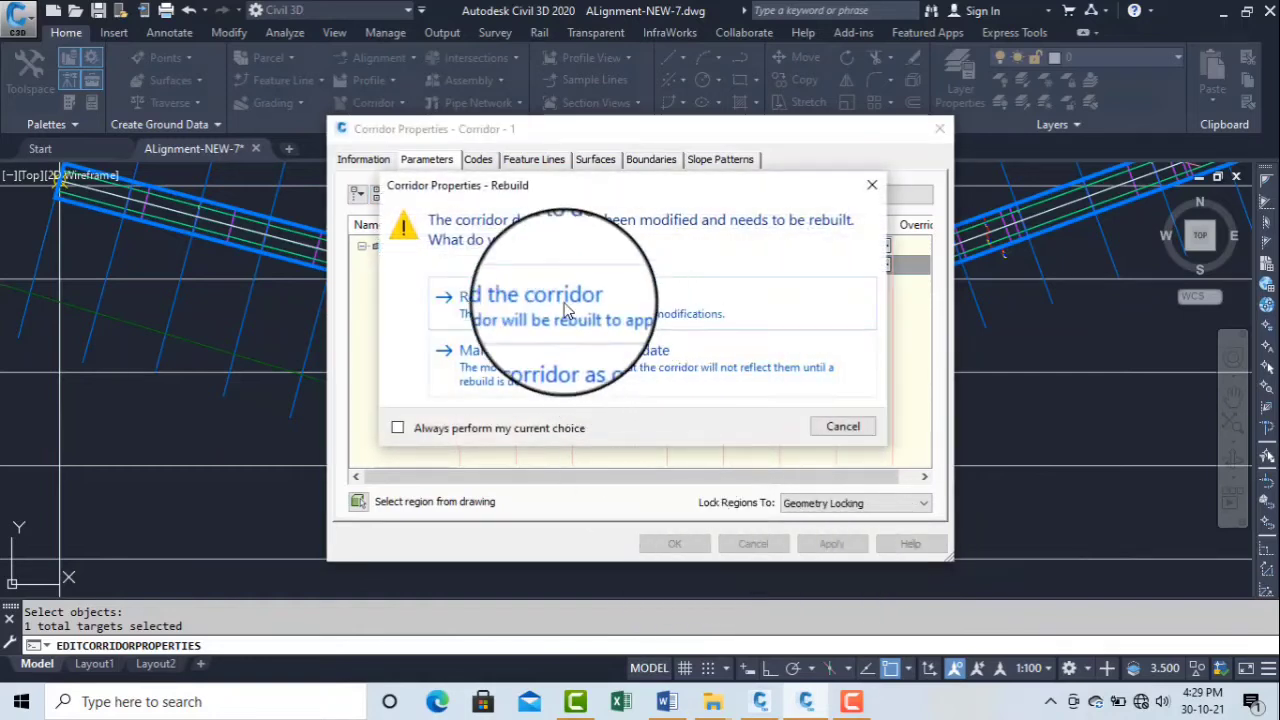
click(655, 298)
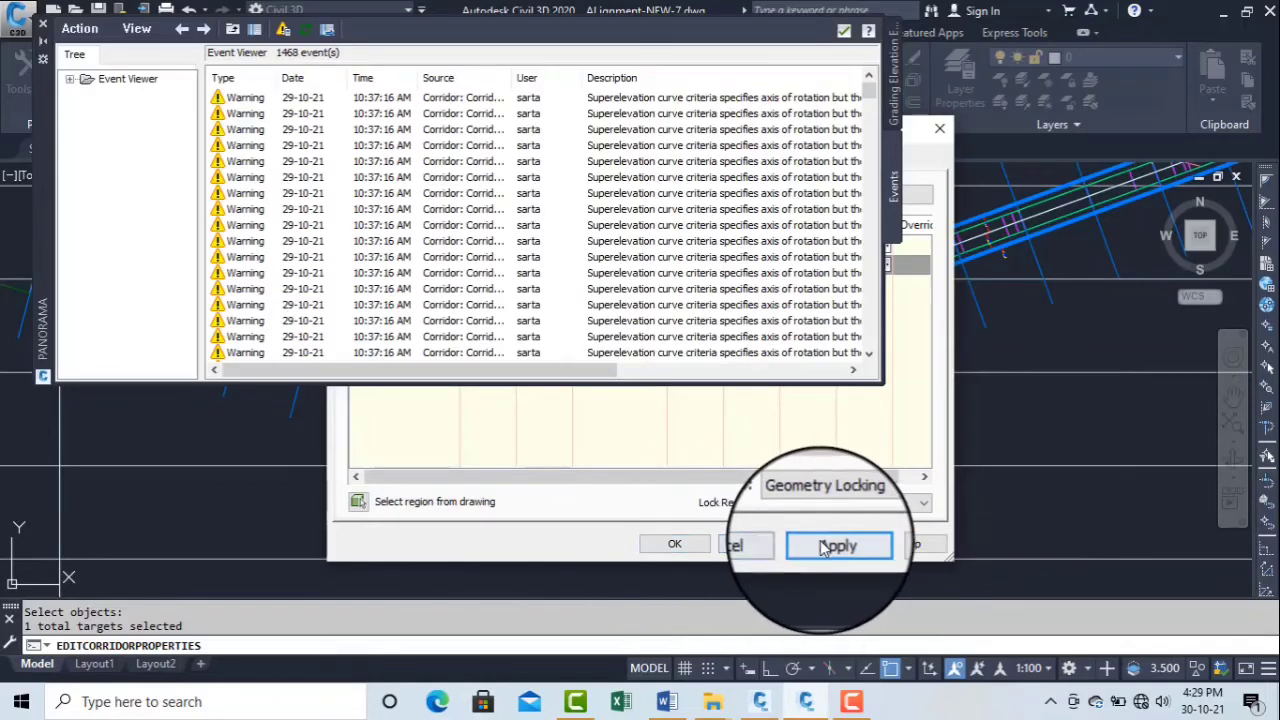
click(688, 546)
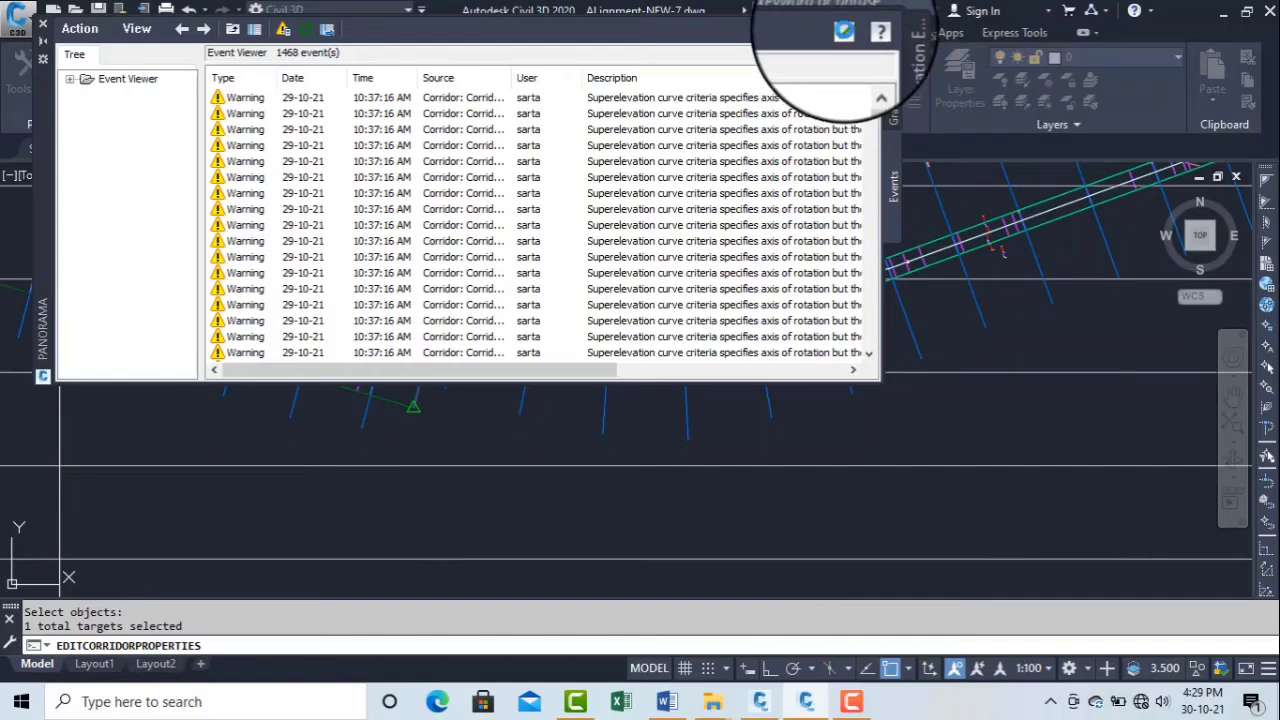
click(845, 33)
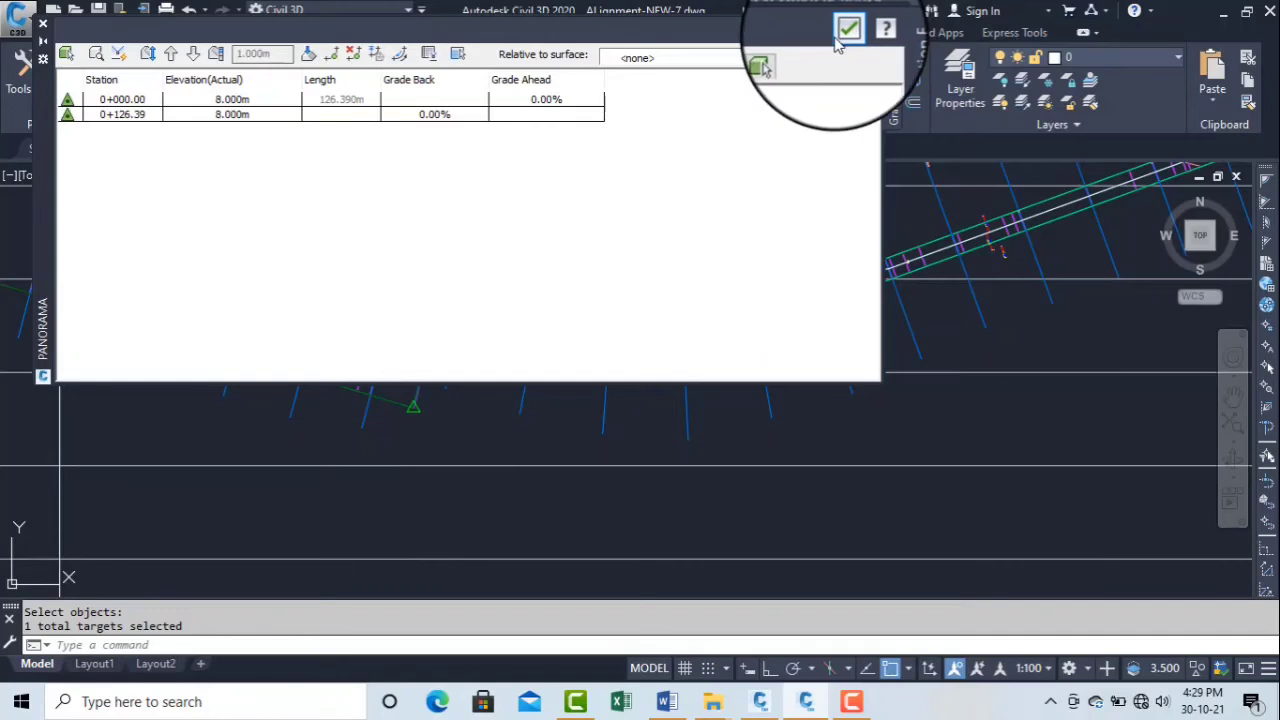
click(846, 30)
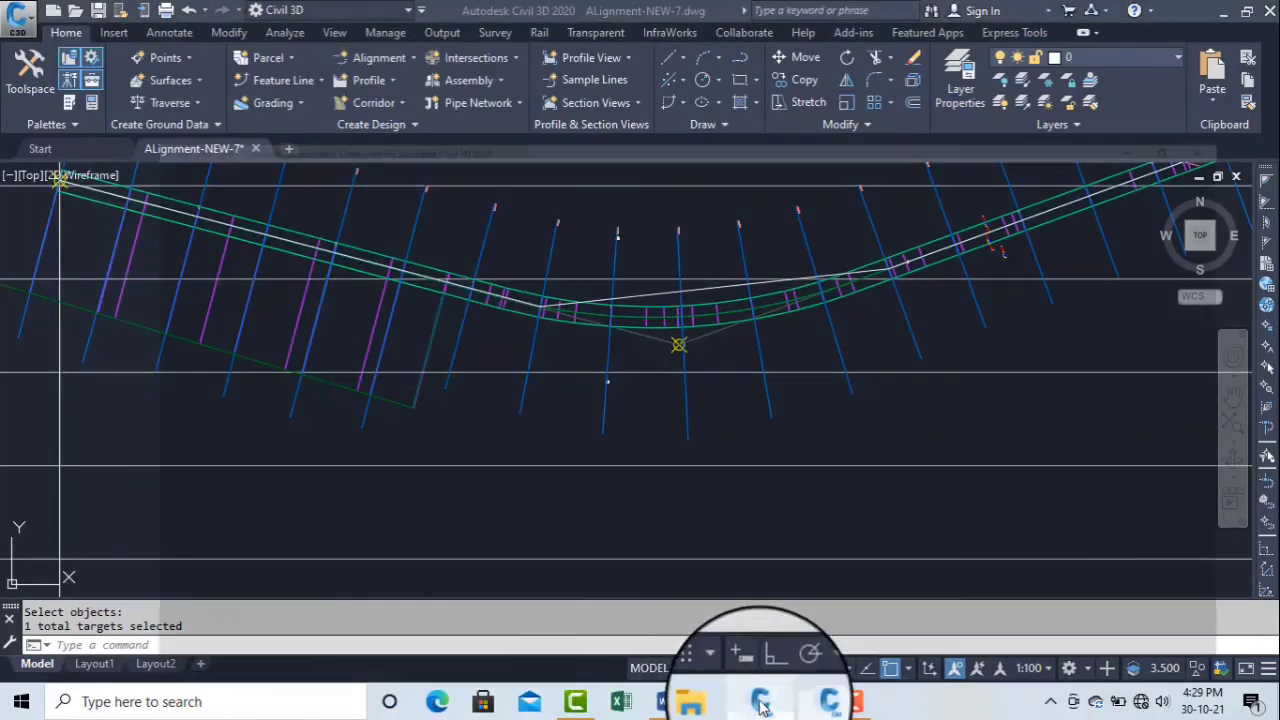
- Switch to Subassembly Composer, review the offset and elevation target settings of point P2&L1, and return to Civil 3D
click(762, 703)
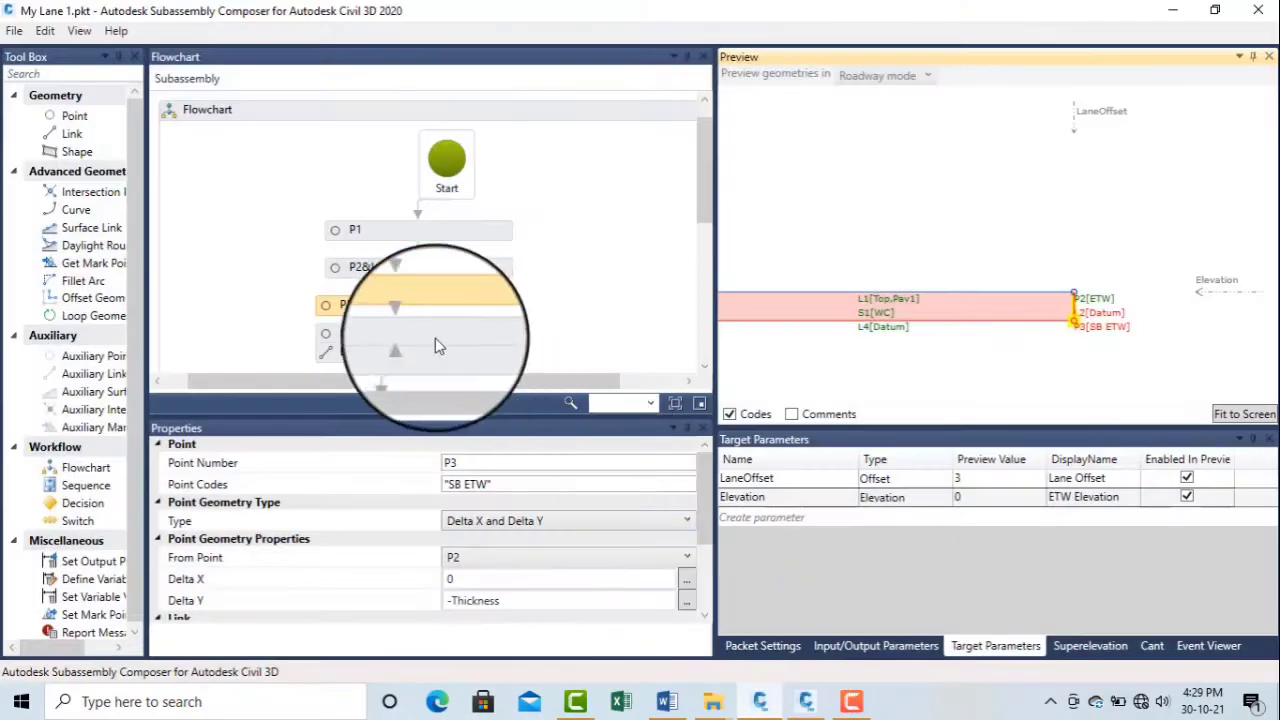
click(470, 272)
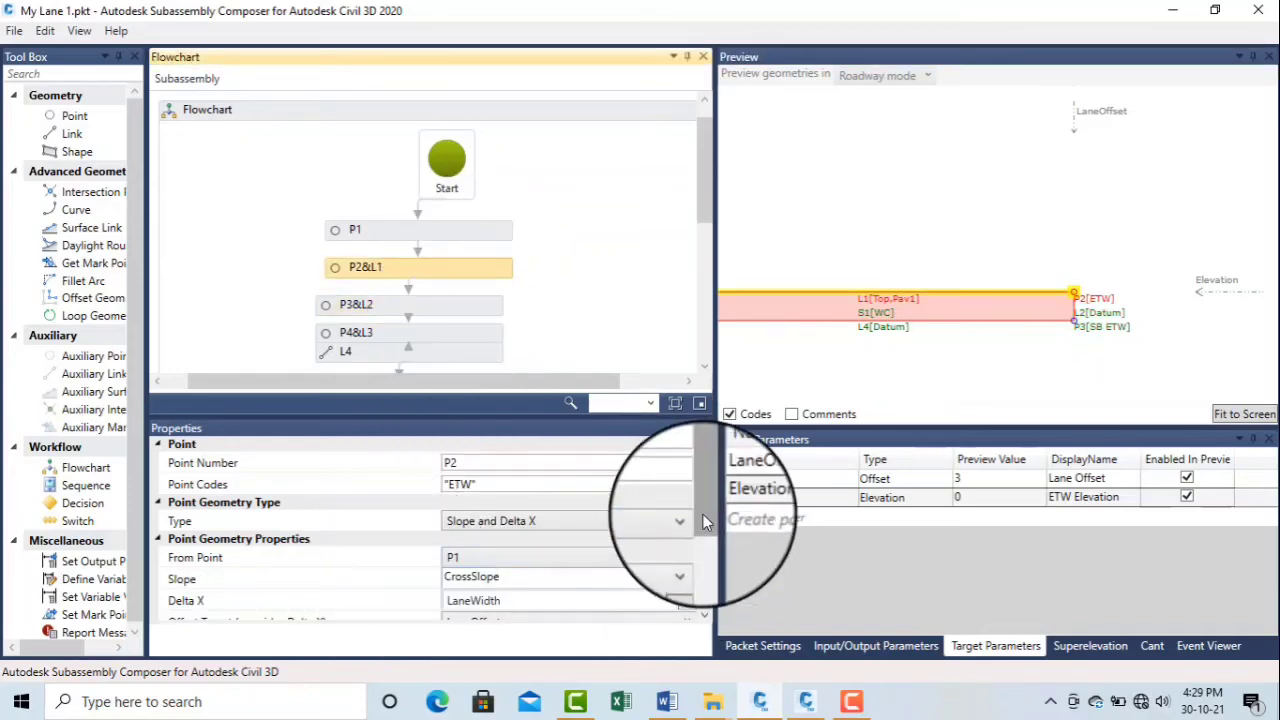
scroll(700, 552, down, 3)
scroll(700, 550, down, 2)
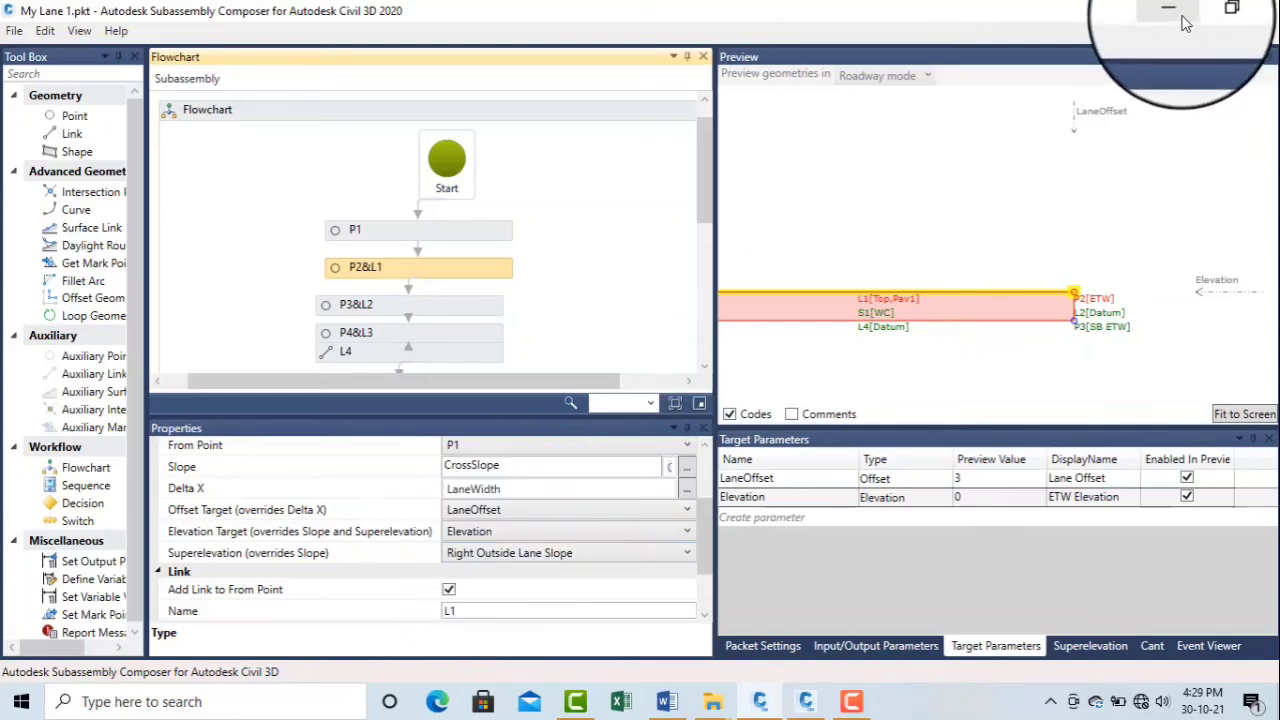
click(1252, 14)
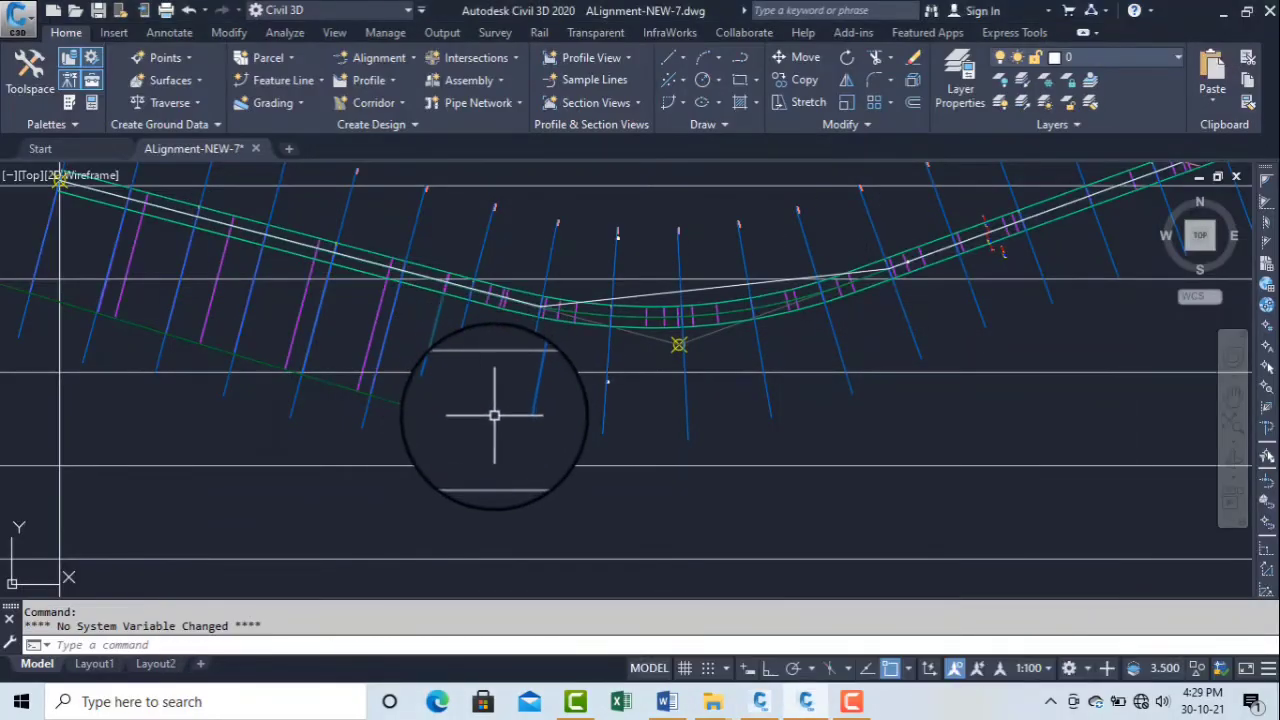
- Examine the widened corridor in plan and the lane edge offset and elevation labels in the first section view
middle_drag(494, 414, 643, 471)
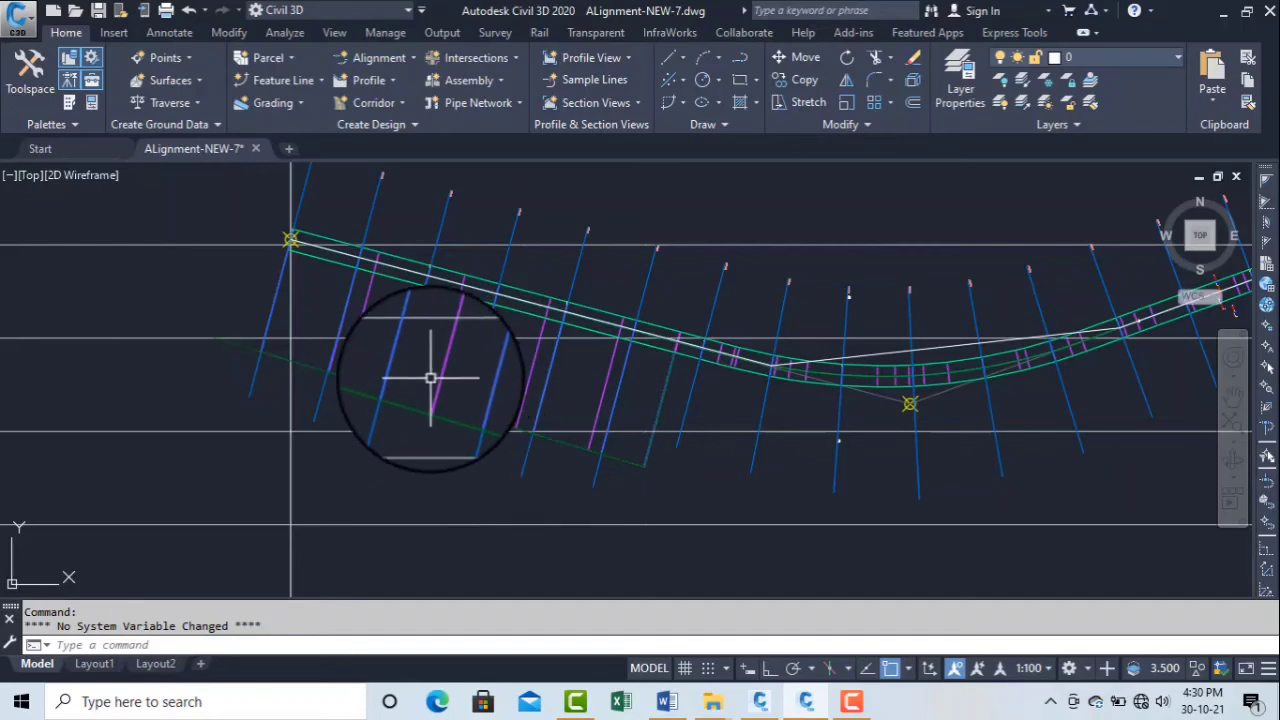
scroll(290, 280, down, 8)
scroll(480, 306, up, 5)
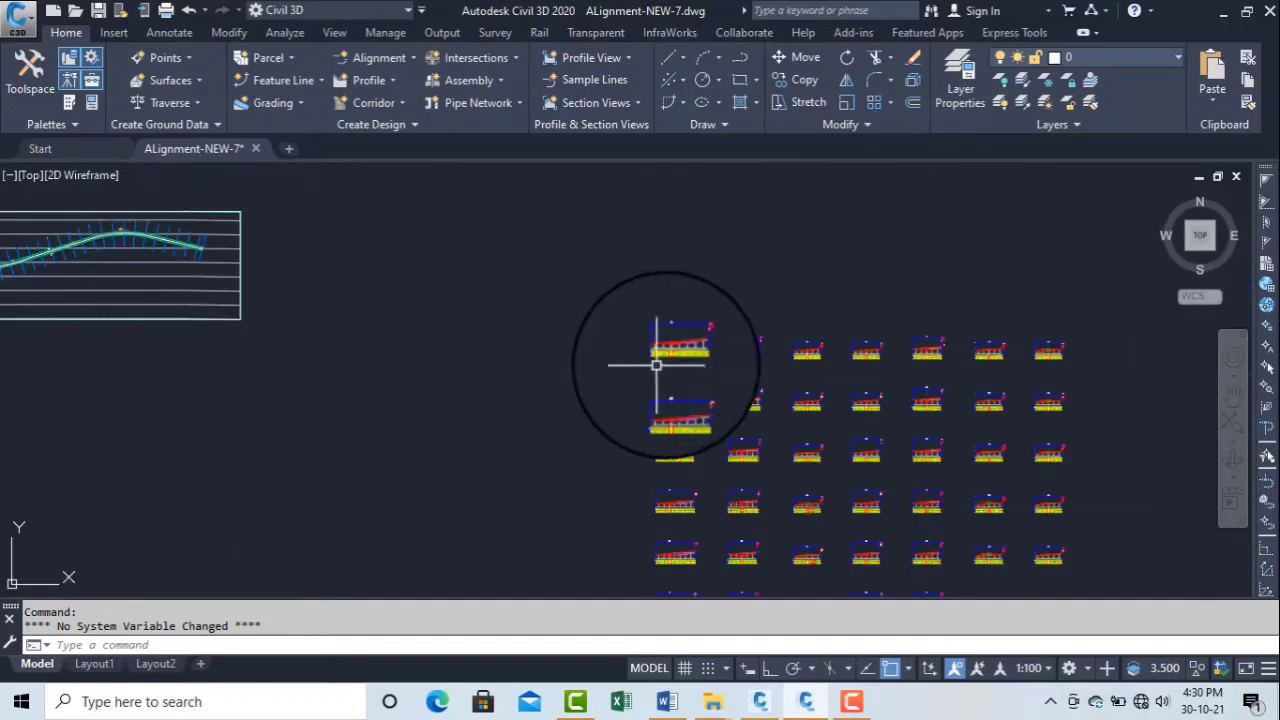
scroll(656, 365, up, 8)
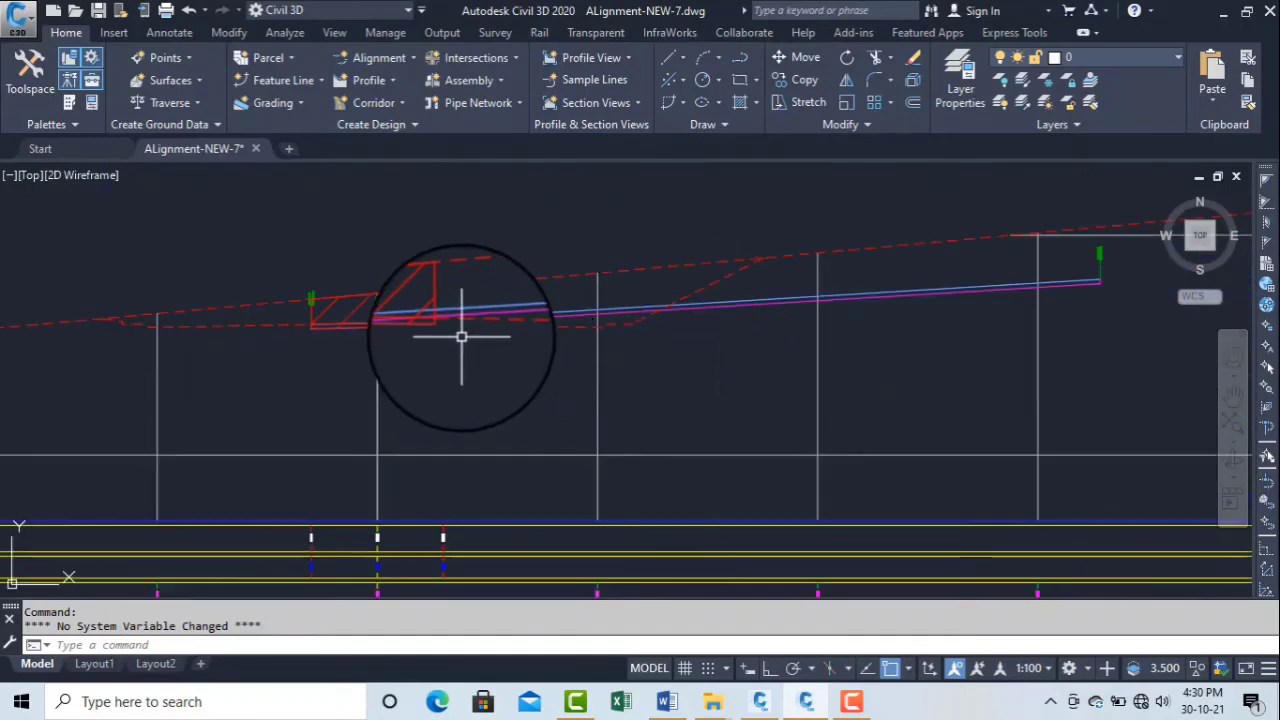
middle_drag(462, 337, 326, 340)
scroll(266, 317, up, 6)
middle_drag(210, 352, 476, 401)
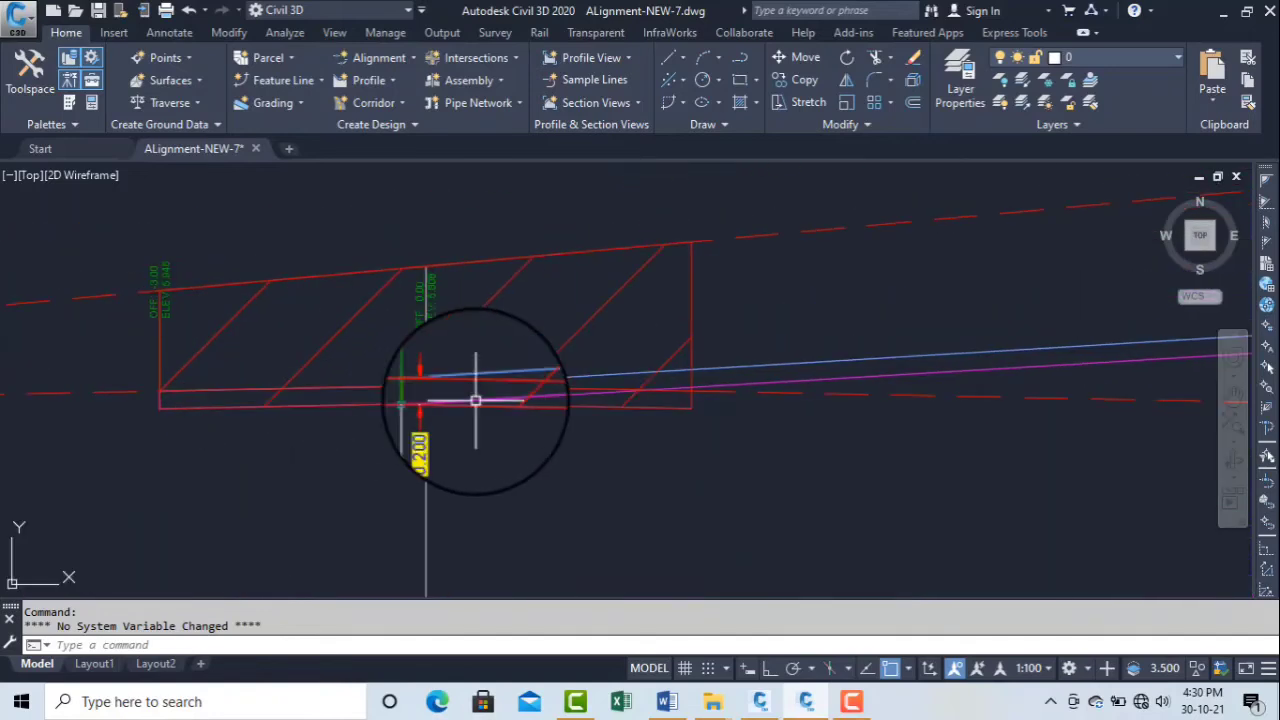
scroll(114, 343, up, 9)
scroll(71, 314, down, 7)
scroll(92, 228, up, 4)
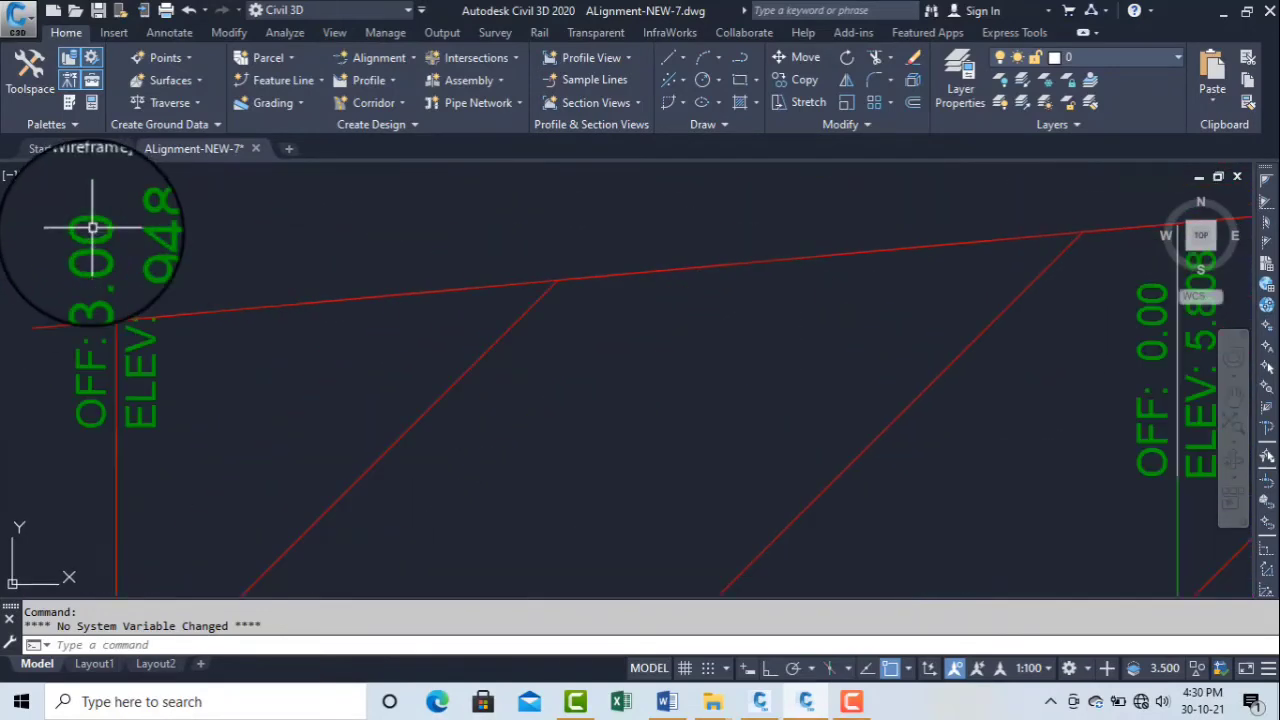
scroll(92, 228, down, 6)
scroll(583, 329, down, 3)
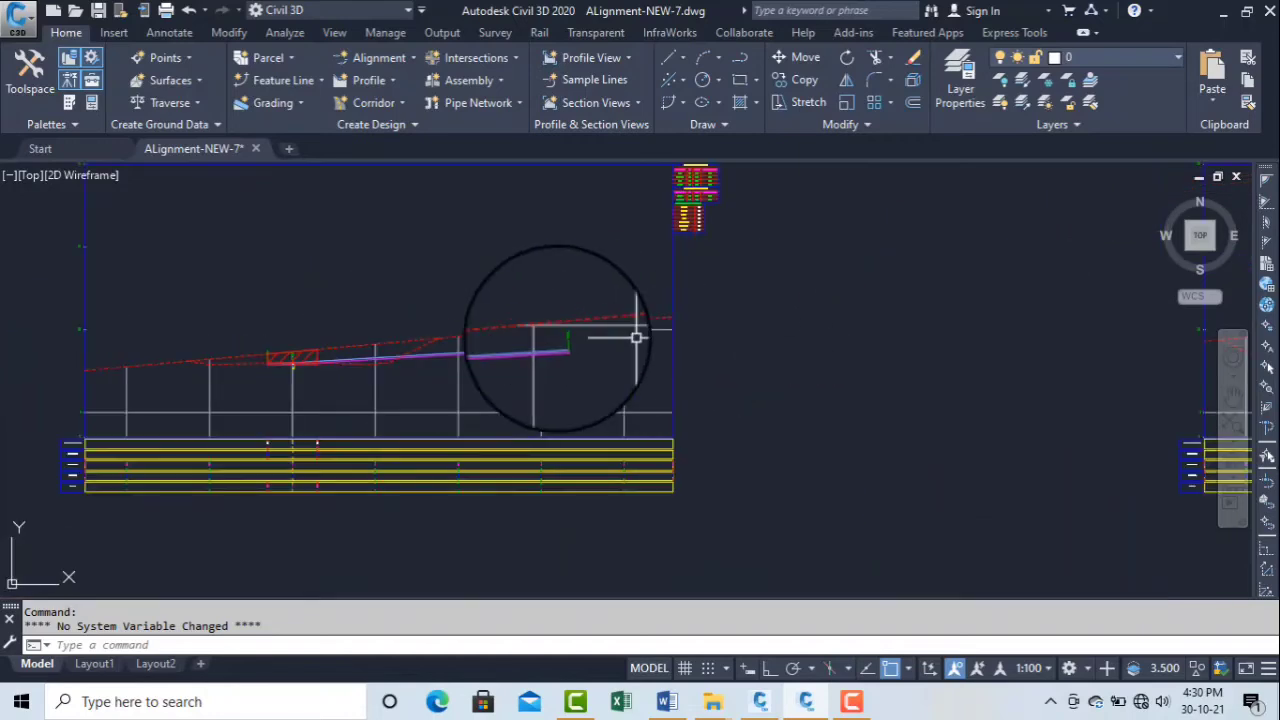
scroll(636, 337, up, 3)
scroll(703, 294, up, 5)
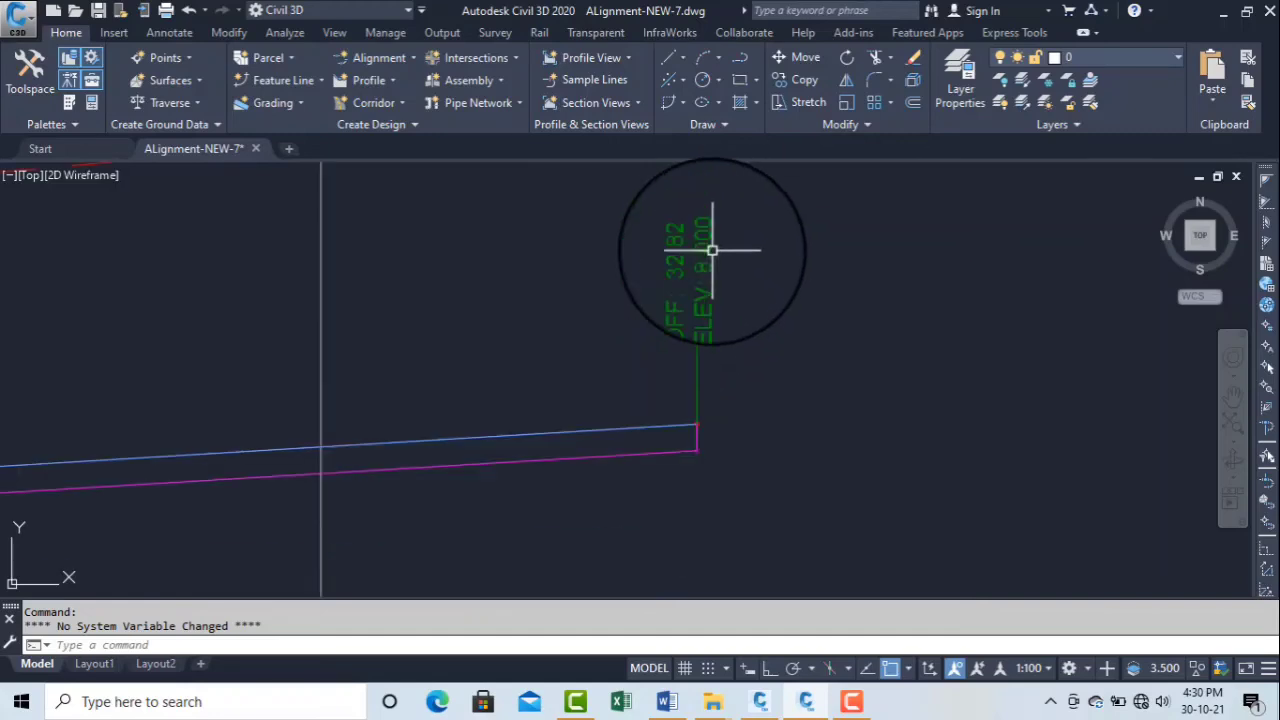
- Compare the right lane edge offset and elevation labels across the following section views in the first column
scroll(712, 250, down, 8)
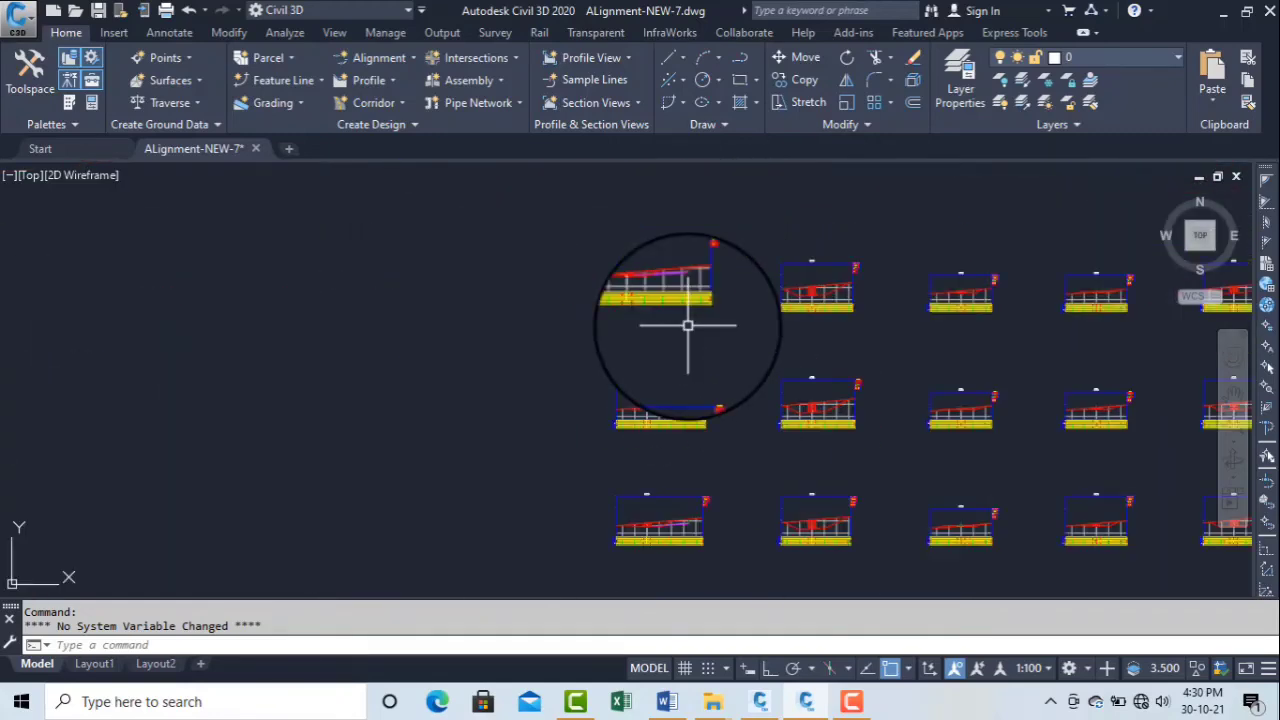
scroll(688, 325, up, 8)
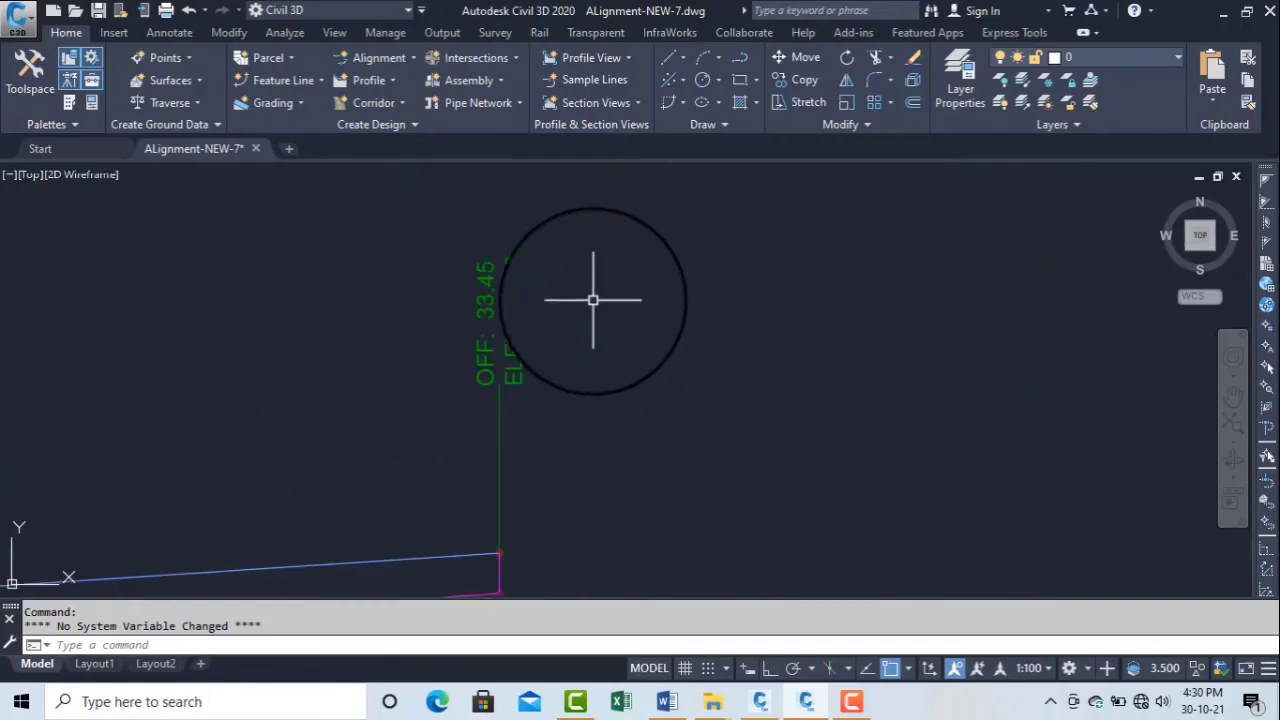
scroll(593, 300, down, 7)
scroll(590, 472, up, 8)
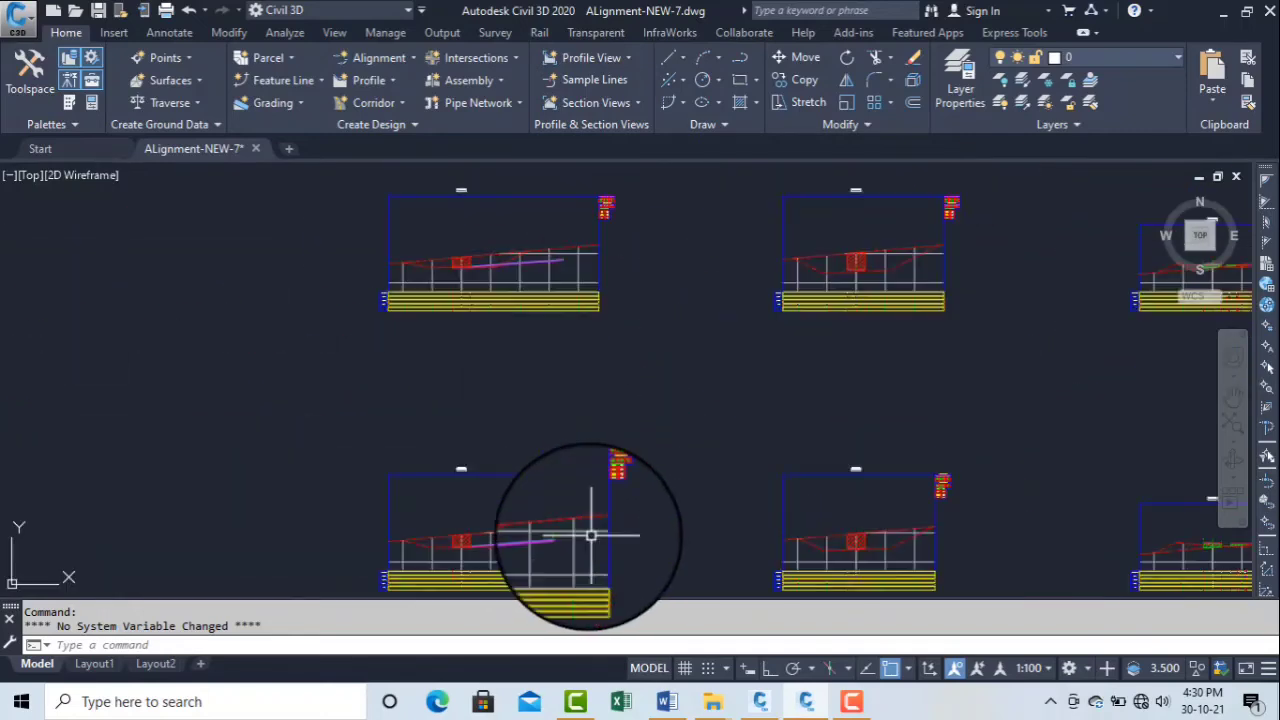
scroll(450, 430, up, 3)
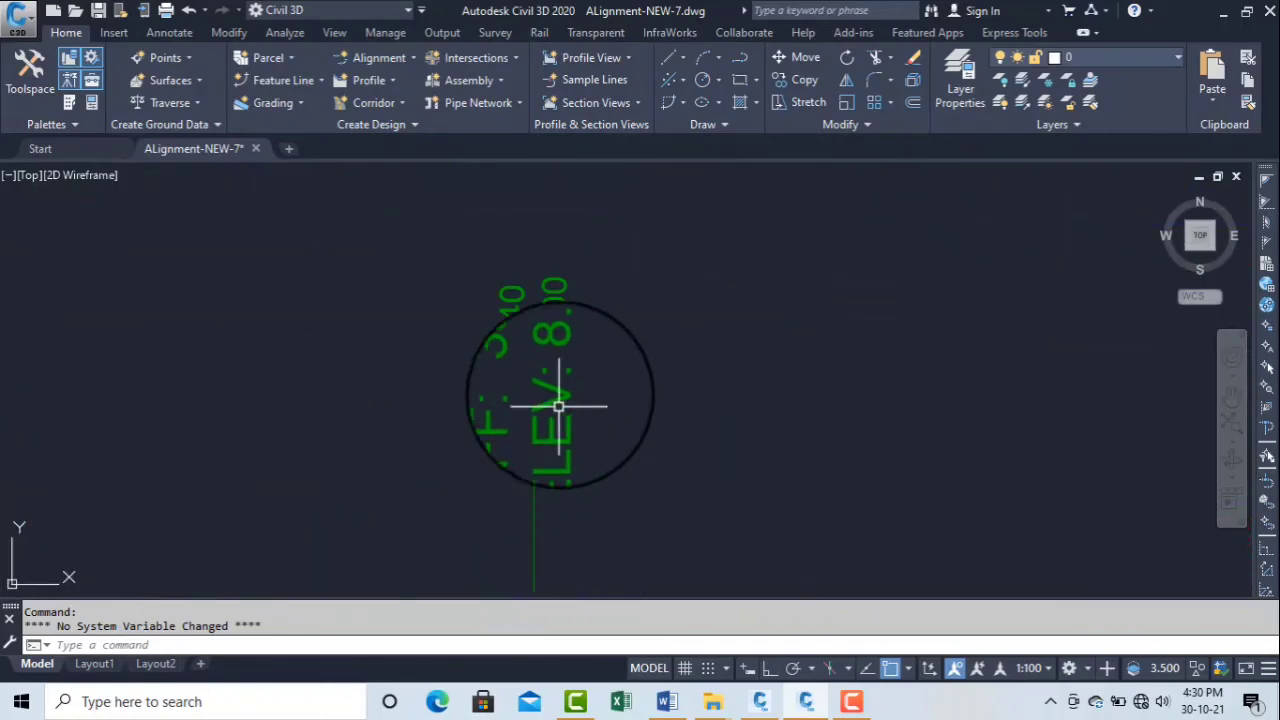
scroll(571, 349, down, 4)
scroll(575, 349, up, 5)
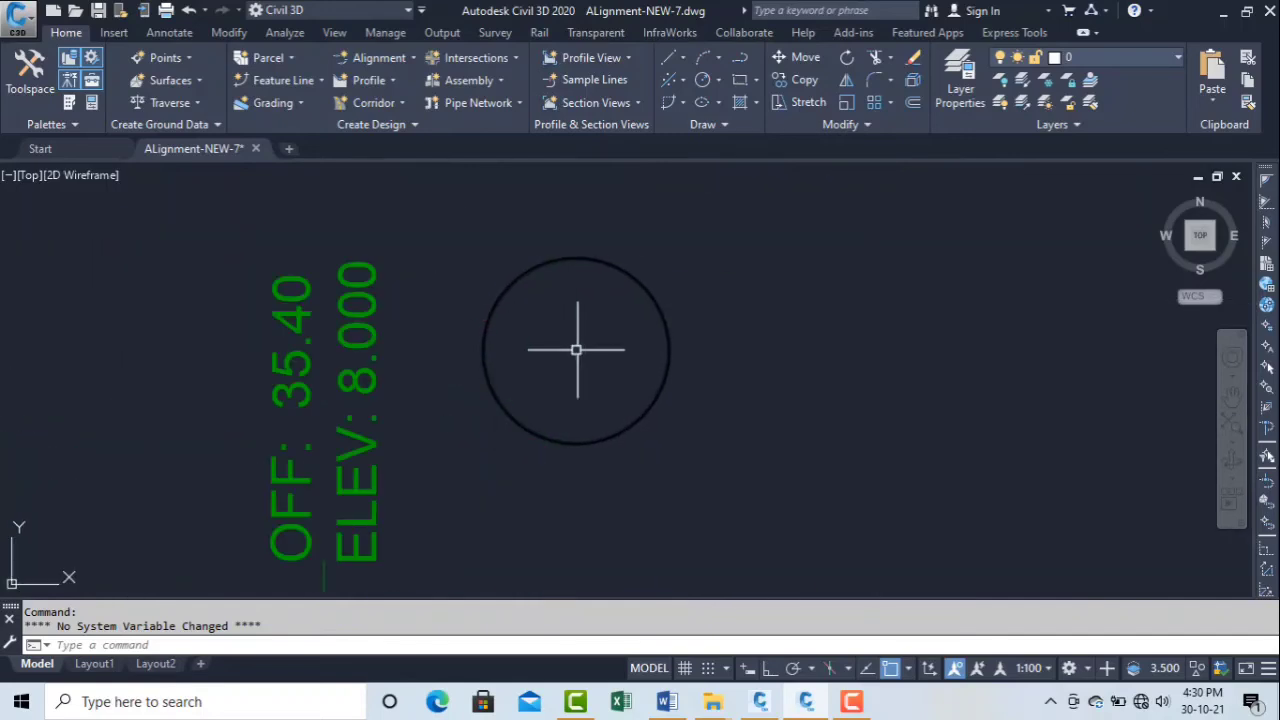
scroll(585, 347, down, 4)
scroll(591, 346, down, 5)
scroll(585, 479, up, 8)
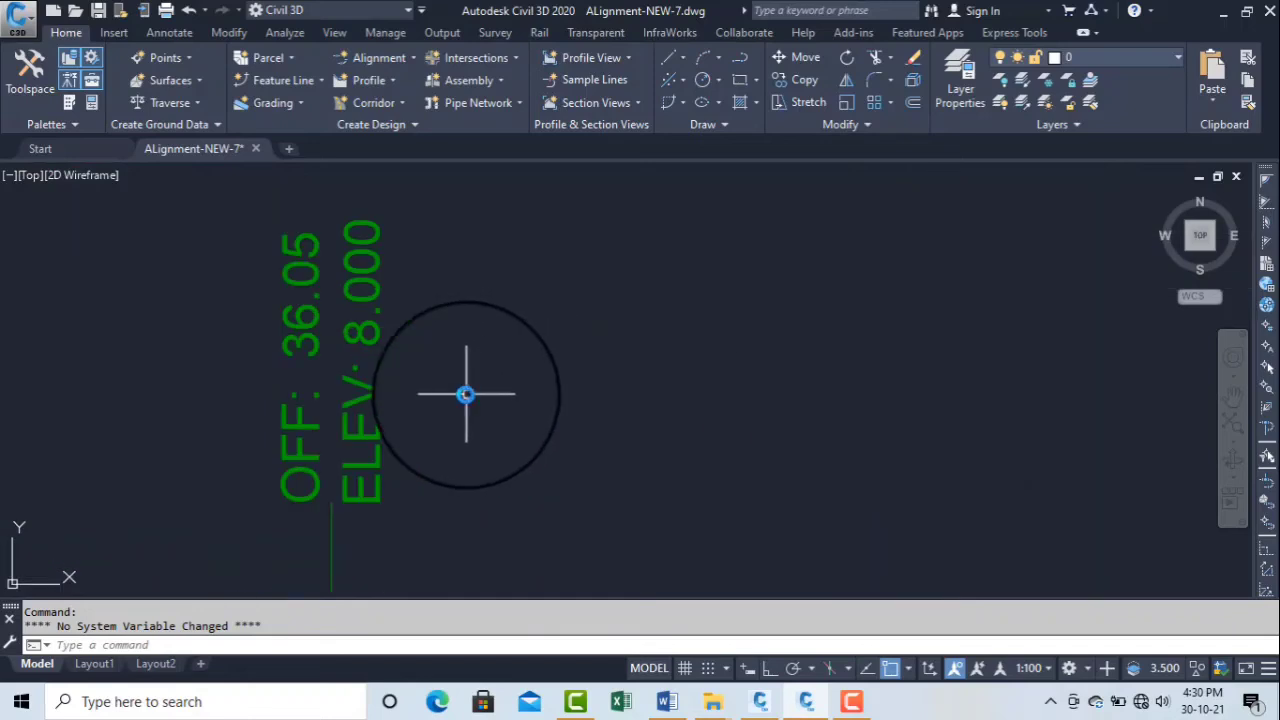
- Examine the section views at stations 0+100.00 and 0+120.00 for where the right lane widening ends, and return to the plan
scroll(565, 317, down, 6)
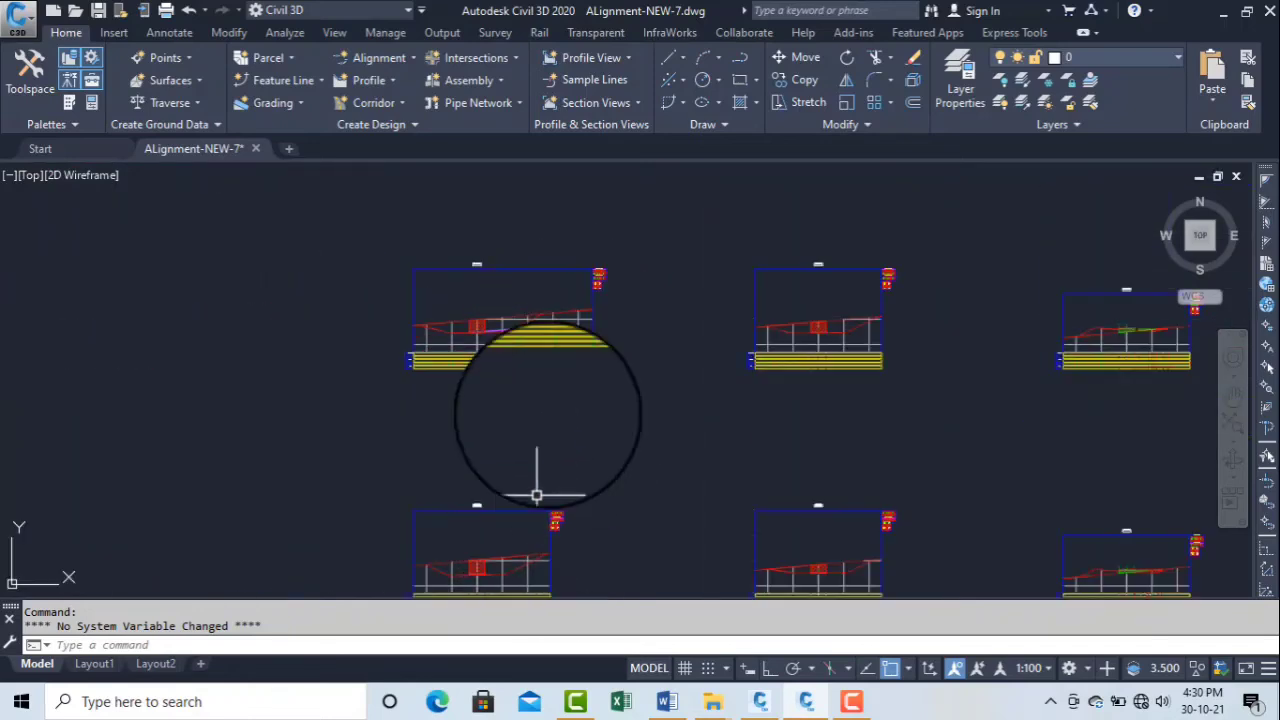
middle_drag(571, 450, 593, 321)
scroll(543, 280, up, 10)
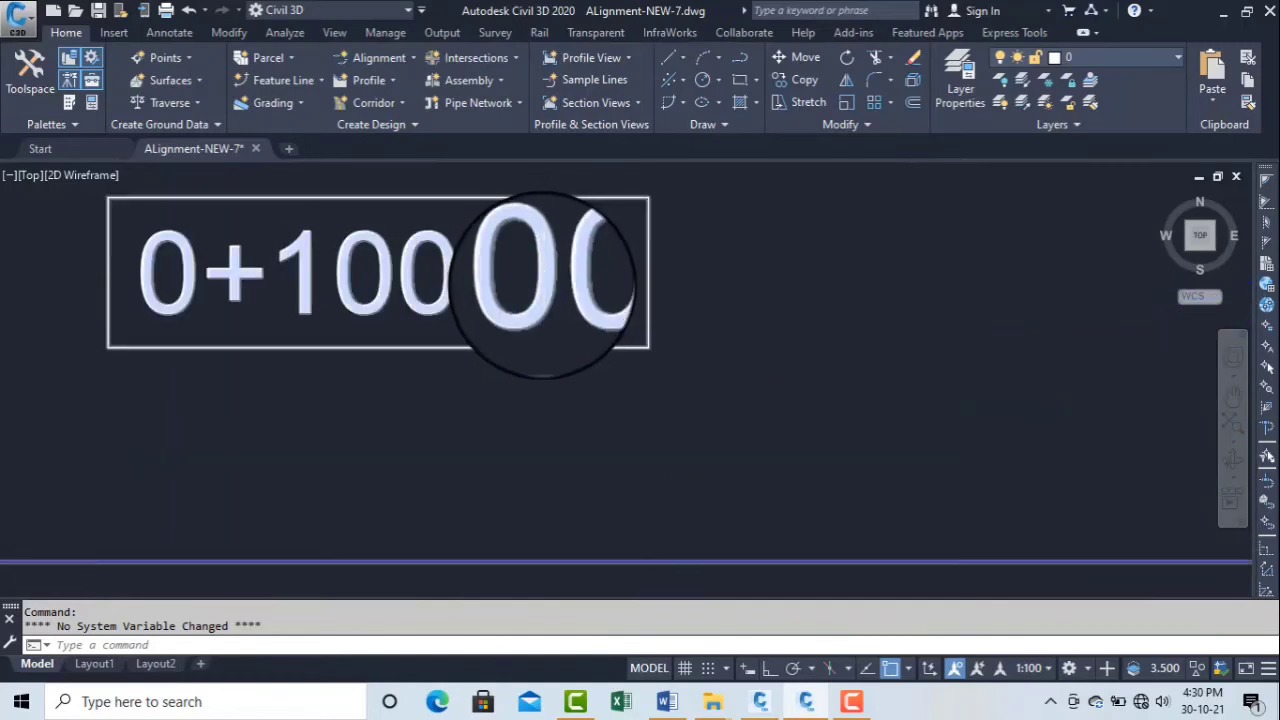
scroll(541, 285, down, 6)
middle_drag(532, 461, 538, 203)
scroll(536, 363, down, 7)
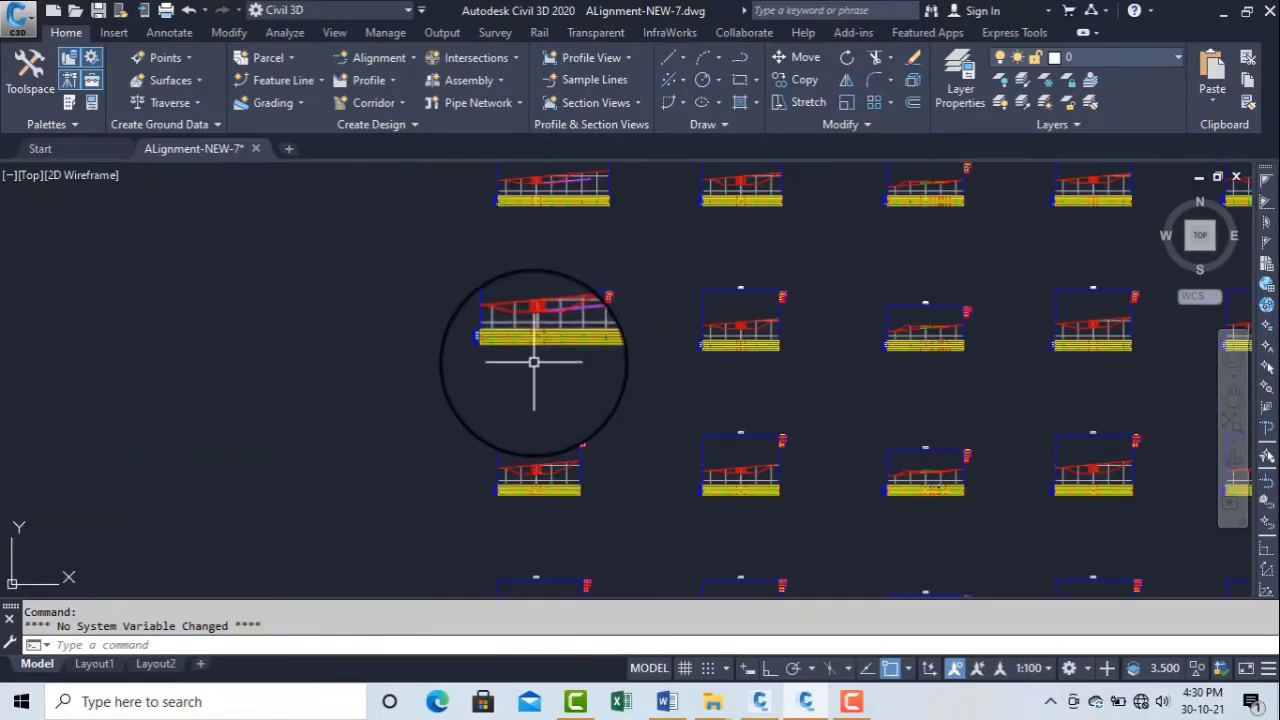
scroll(541, 464, up, 9)
scroll(512, 307, up, 5)
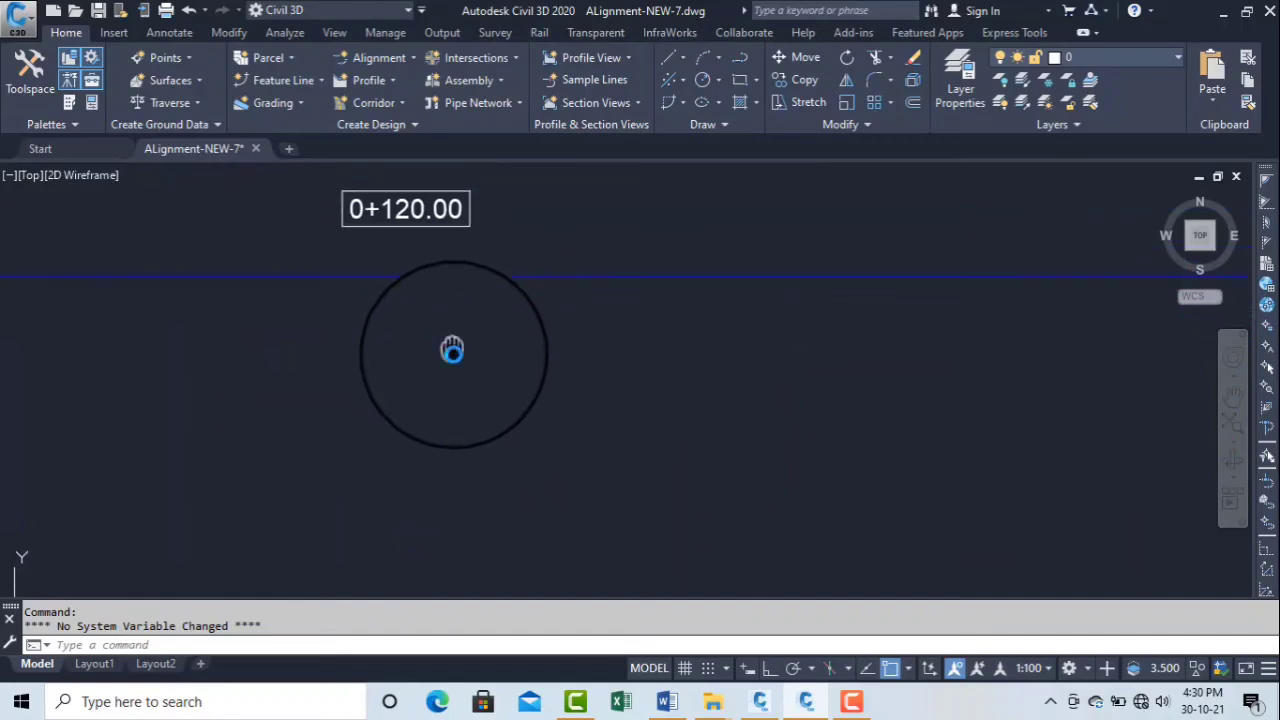
scroll(452, 349, down, 5)
scroll(457, 560, up, 3)
scroll(495, 484, up, 3)
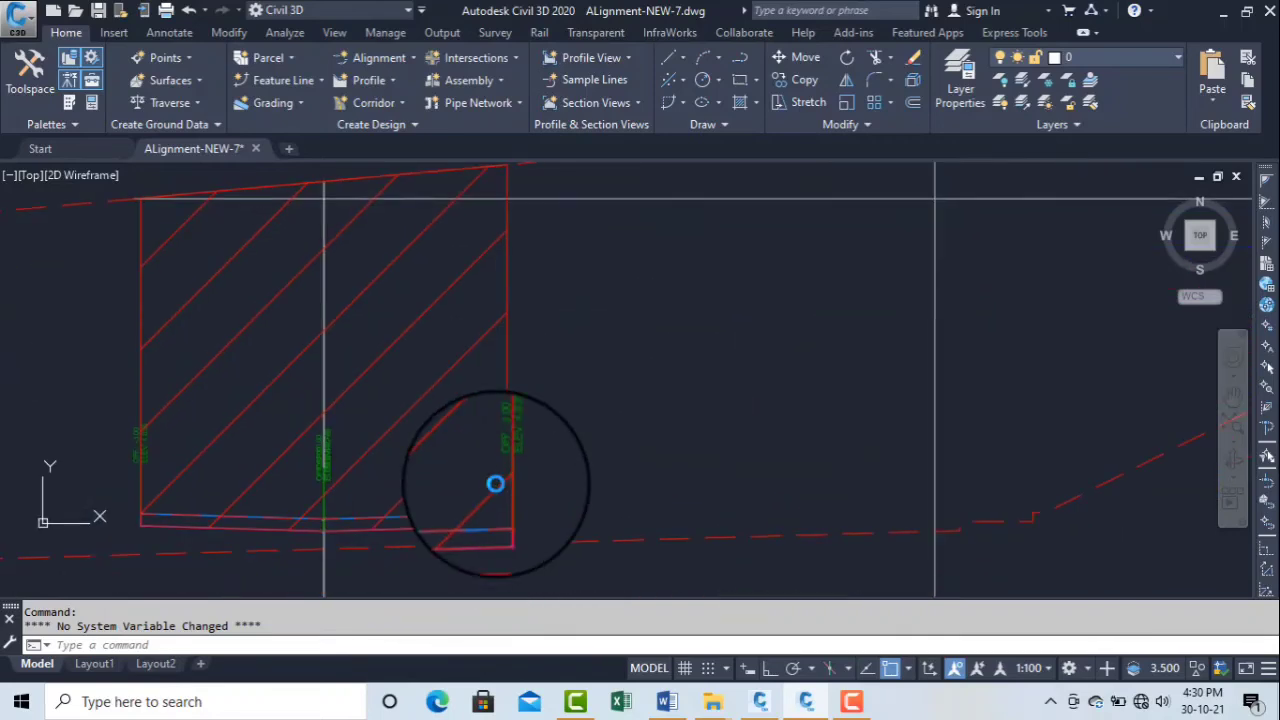
scroll(495, 484, up, 3)
scroll(505, 444, down, 10)
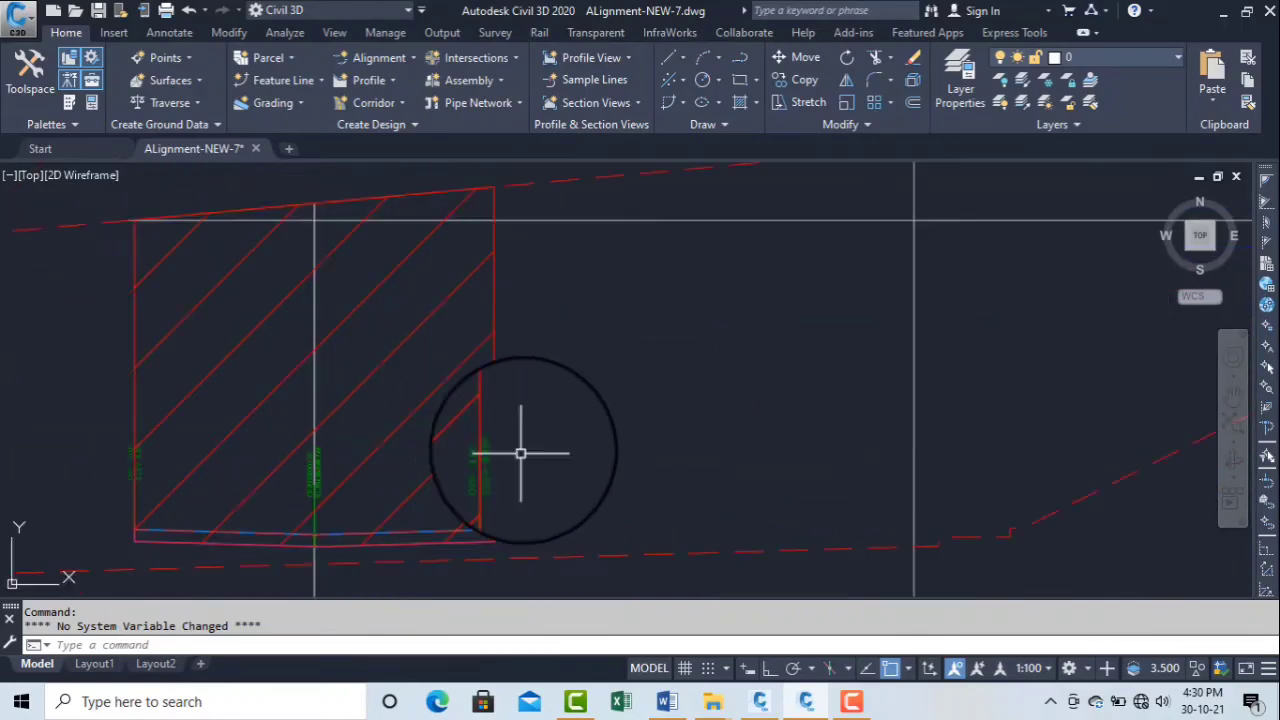
scroll(325, 336, up, 10)
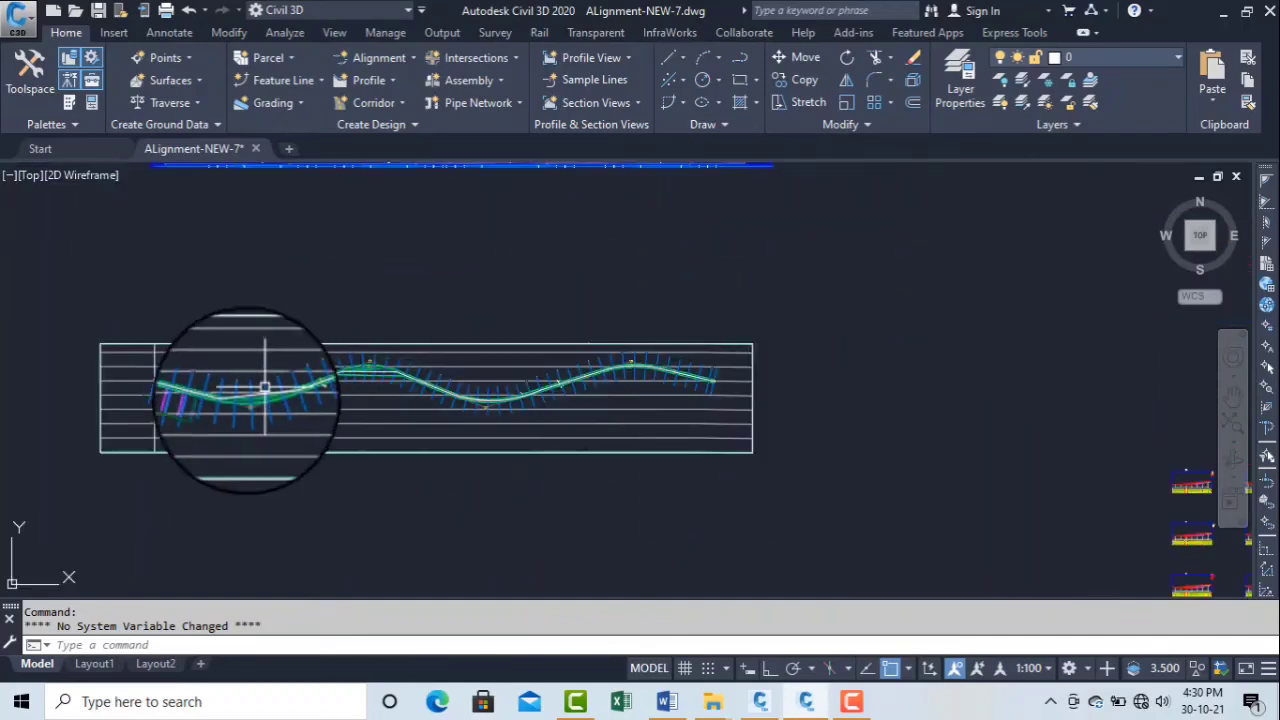
- Examine the corridor in plan around the sample line at station 0+120.00, where the feature line and the right lane widening end
scroll(305, 222, up, 2)
middle_drag(303, 208, 532, 449)
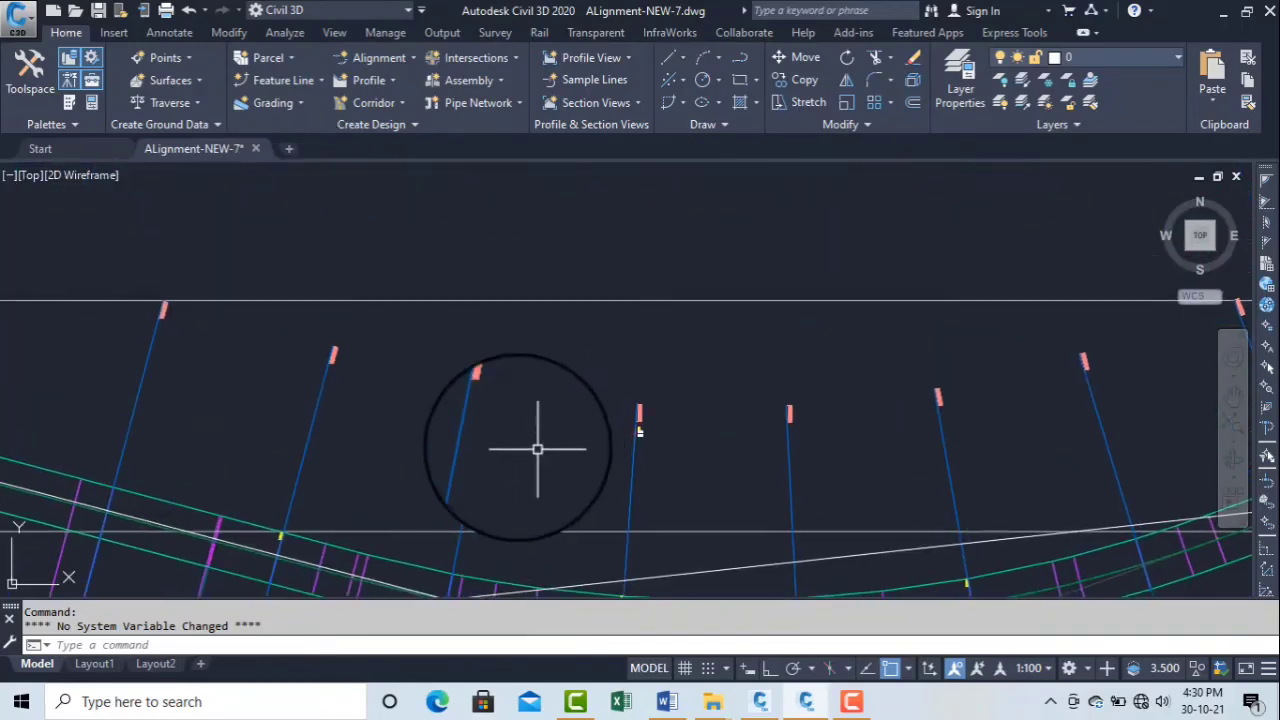
scroll(321, 357, up, 4)
scroll(303, 352, up, 2)
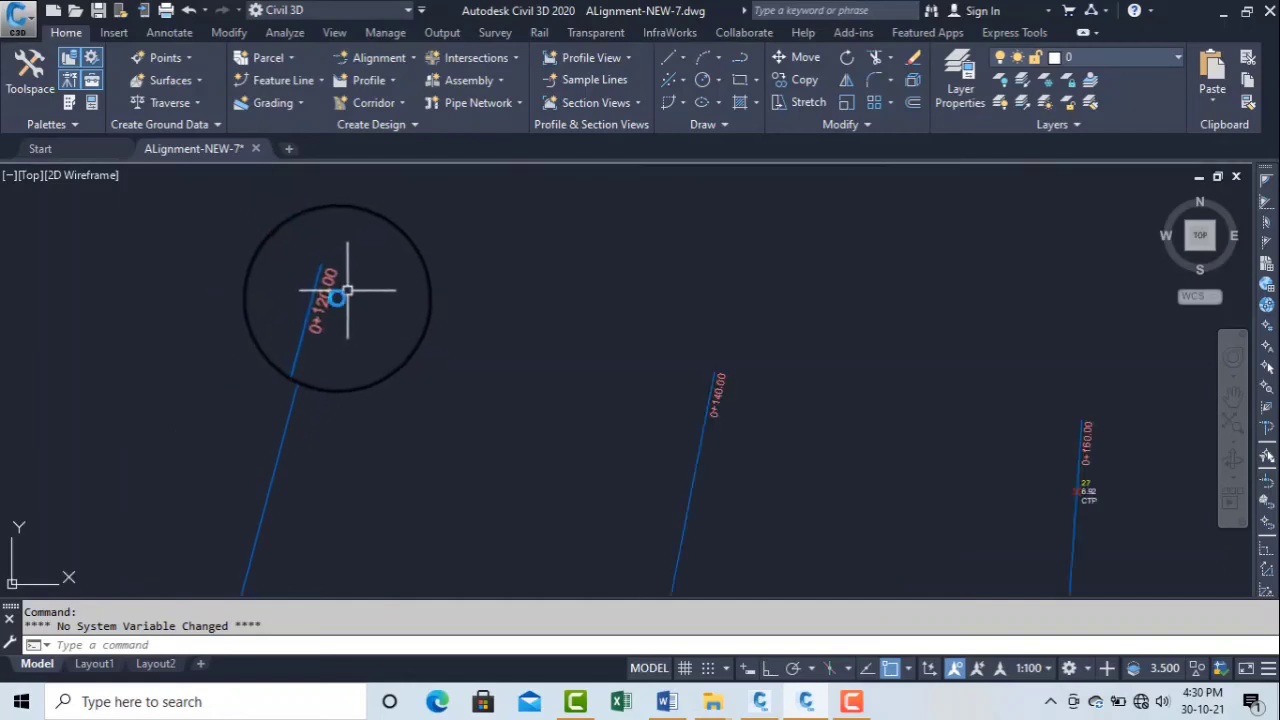
scroll(286, 491, down, 5)
middle_drag(286, 491, 414, 243)
scroll(331, 463, up, 5)
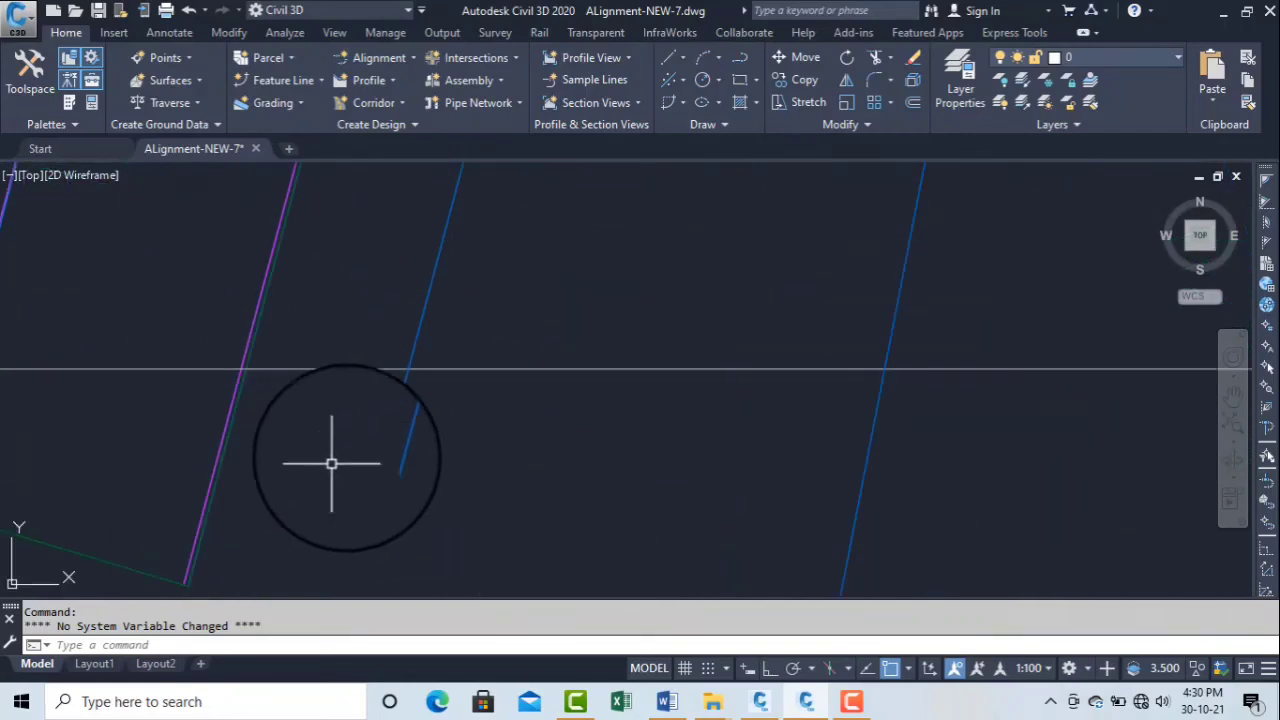
scroll(403, 389, down, 4)
scroll(334, 437, down, 4)
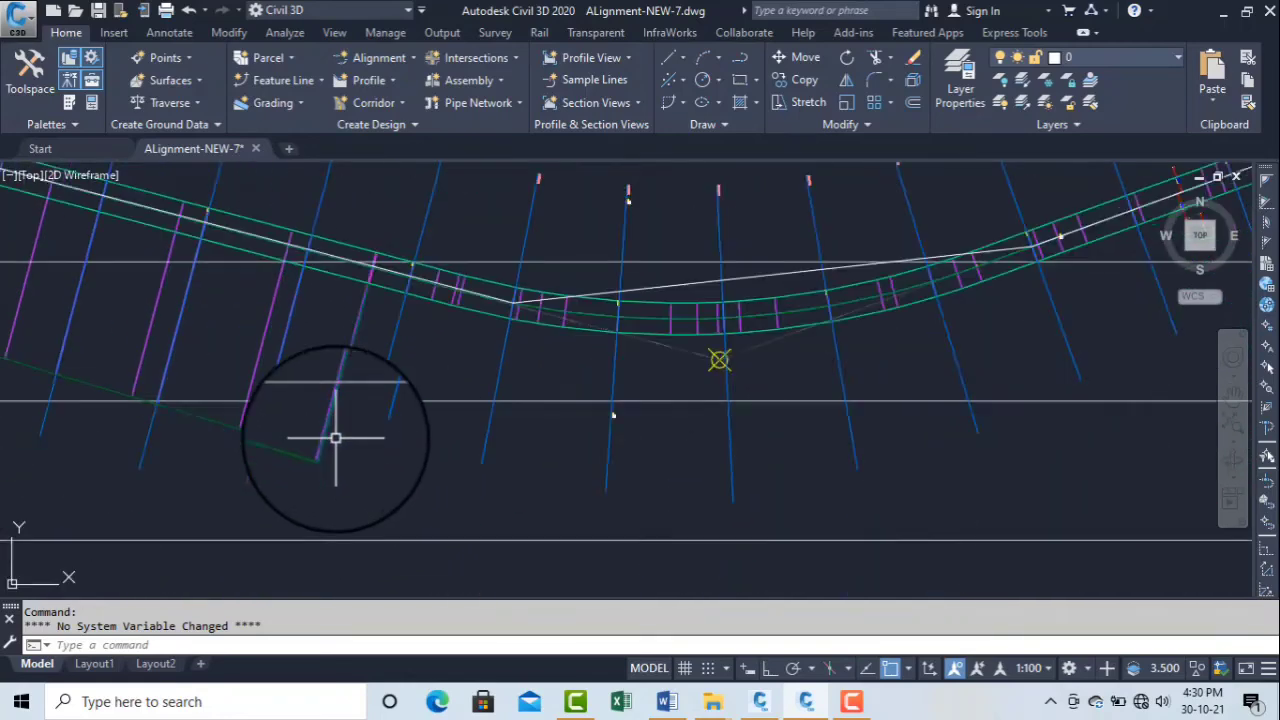
scroll(386, 331, up, 4)
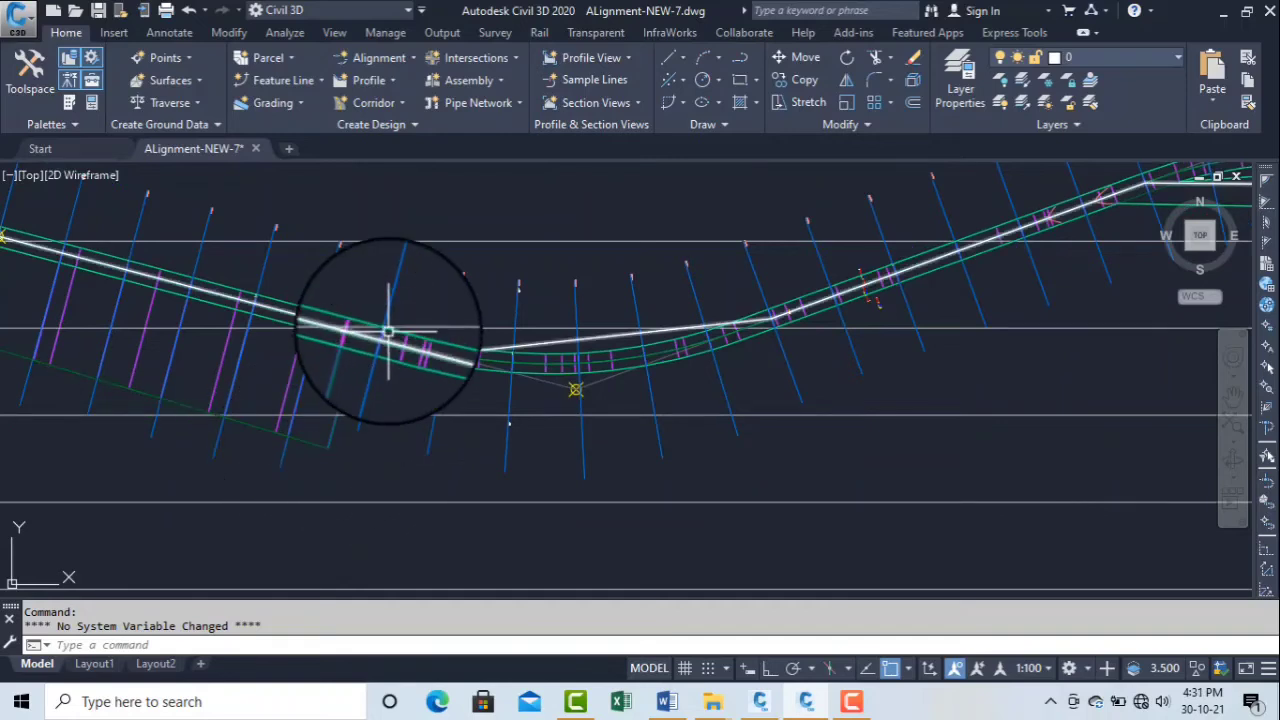
scroll(388, 330, up, 2)
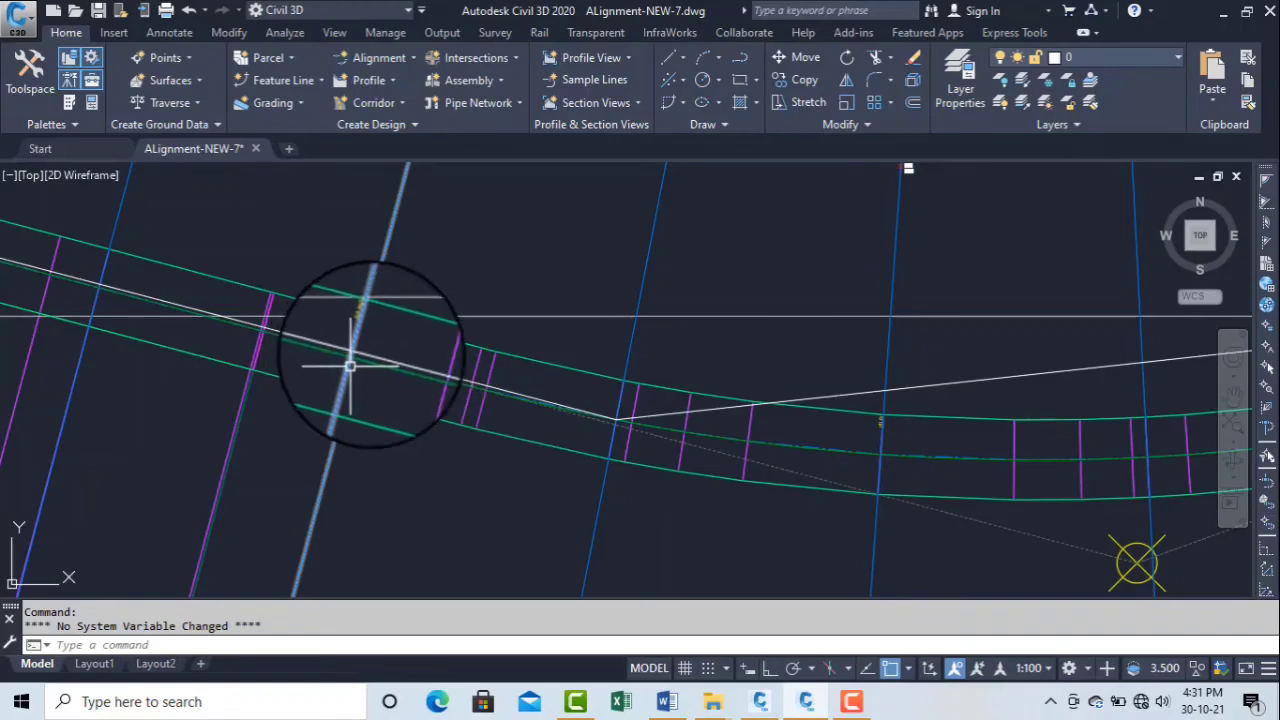
click(832, 701)
click(1194, 608)
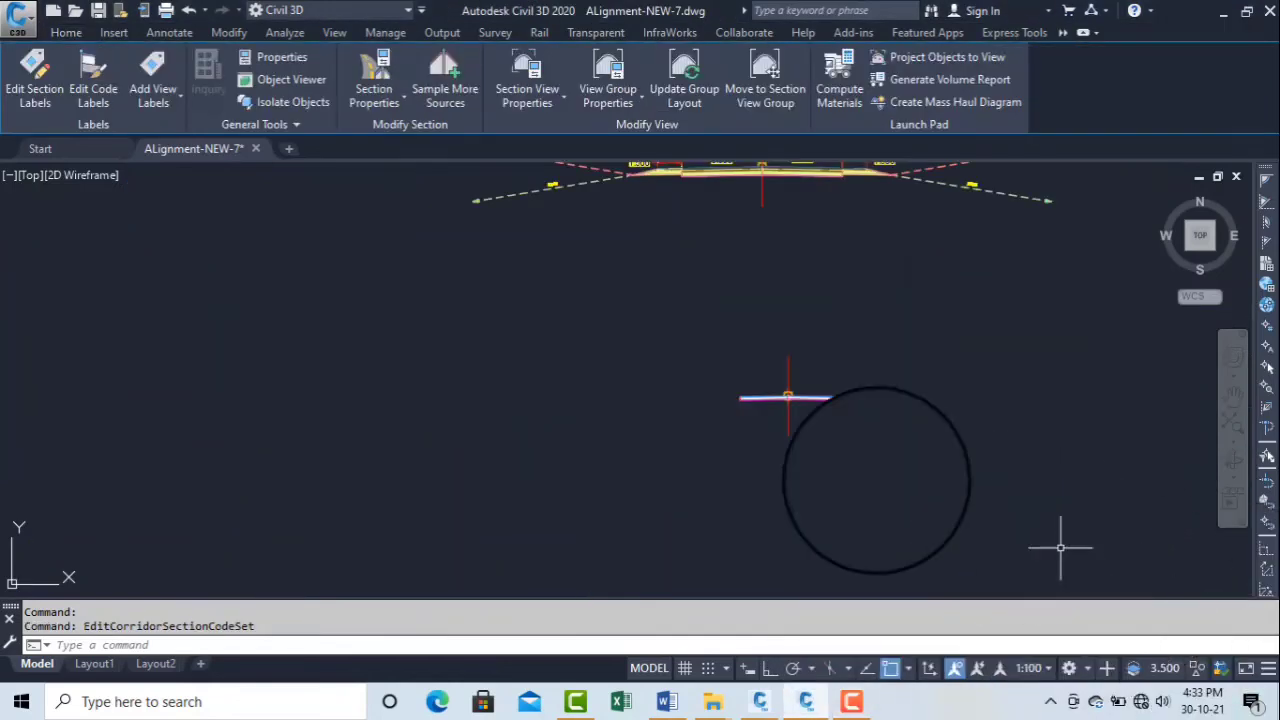
- Inspect the MyLane1 assembly and the end of the feature line in plan, and return to the assembly
scroll(800, 397, up, 6)
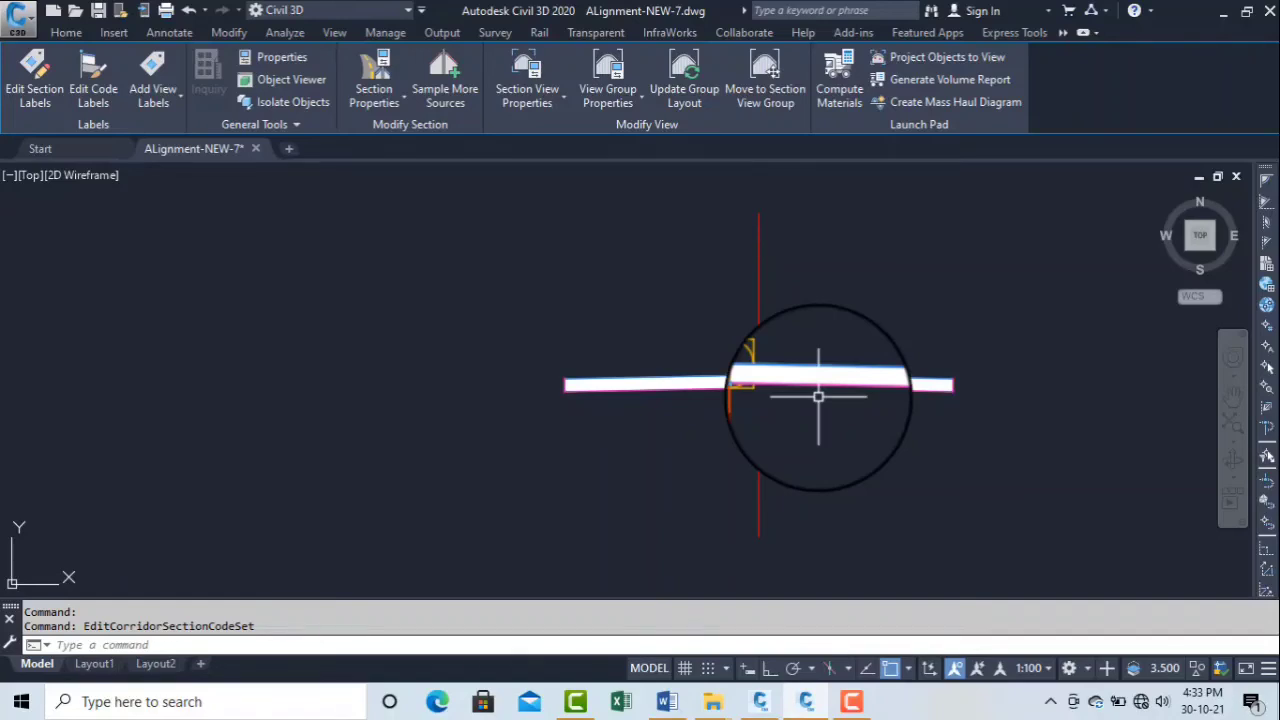
scroll(830, 365, down, 5)
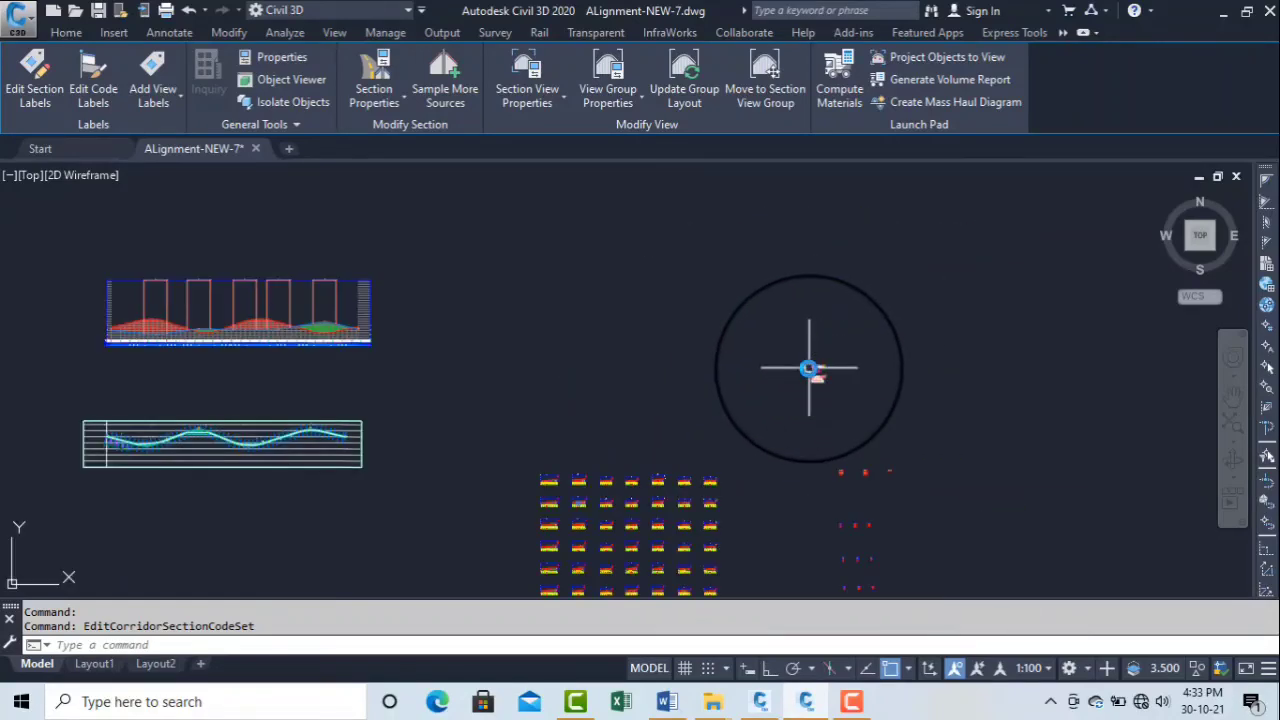
scroll(148, 386, up, 8)
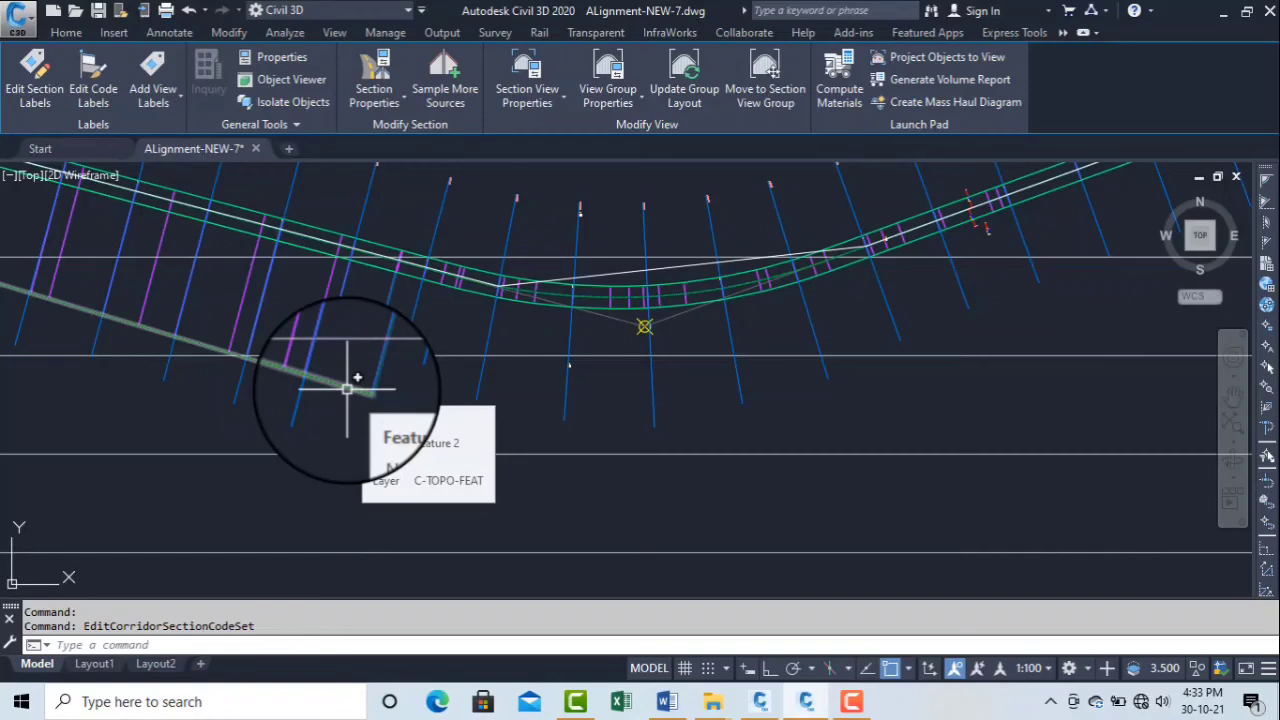
scroll(347, 389, down, 6)
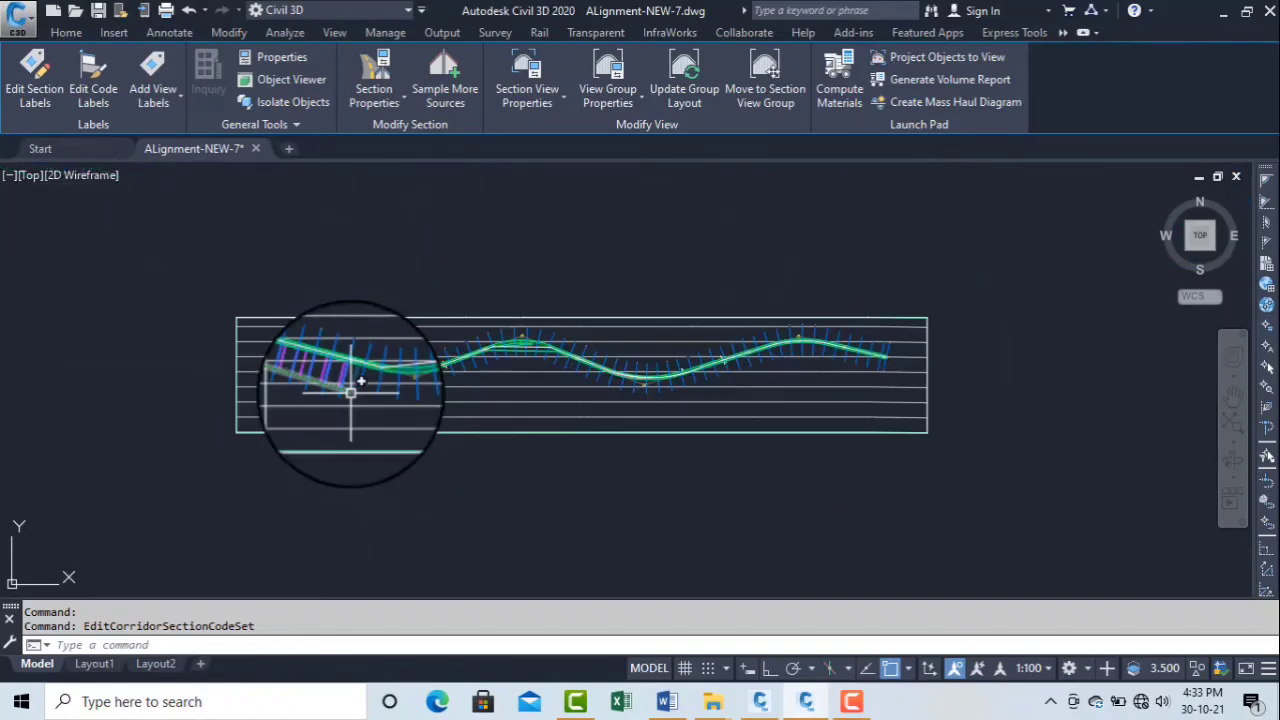
scroll(514, 394, down, 3)
scroll(623, 351, up, 10)
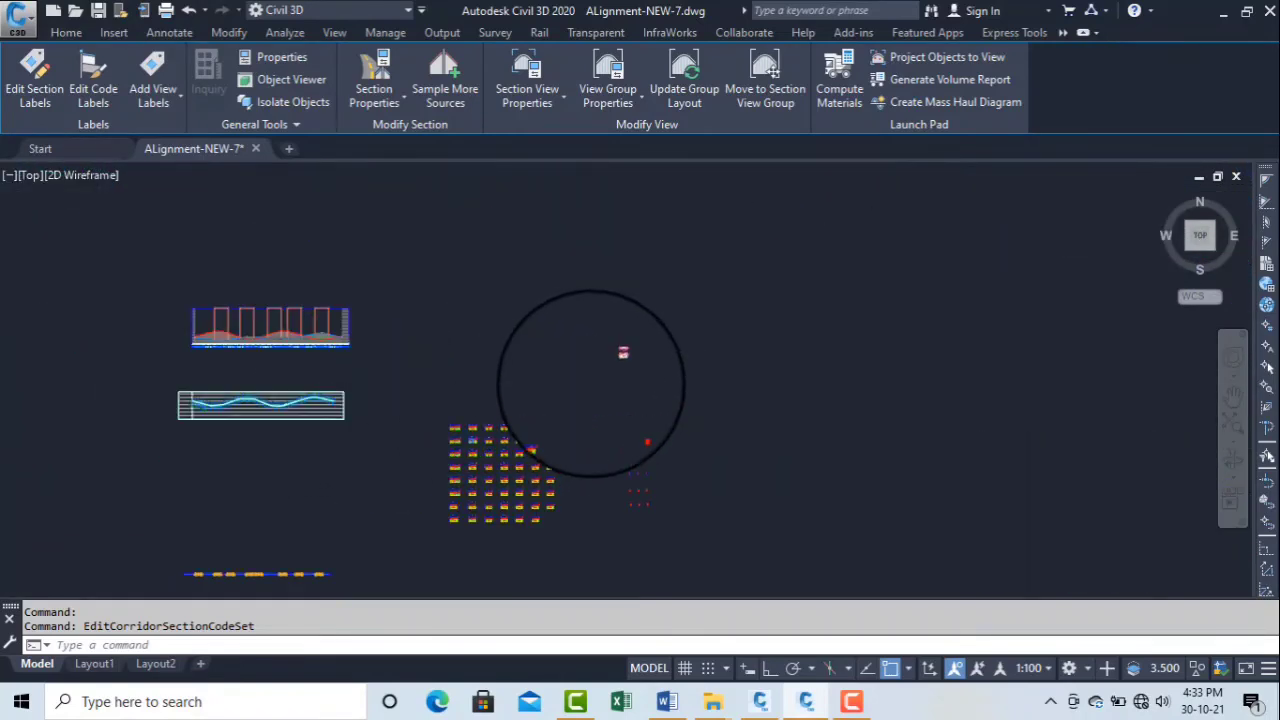
scroll(346, 443, up, 8)
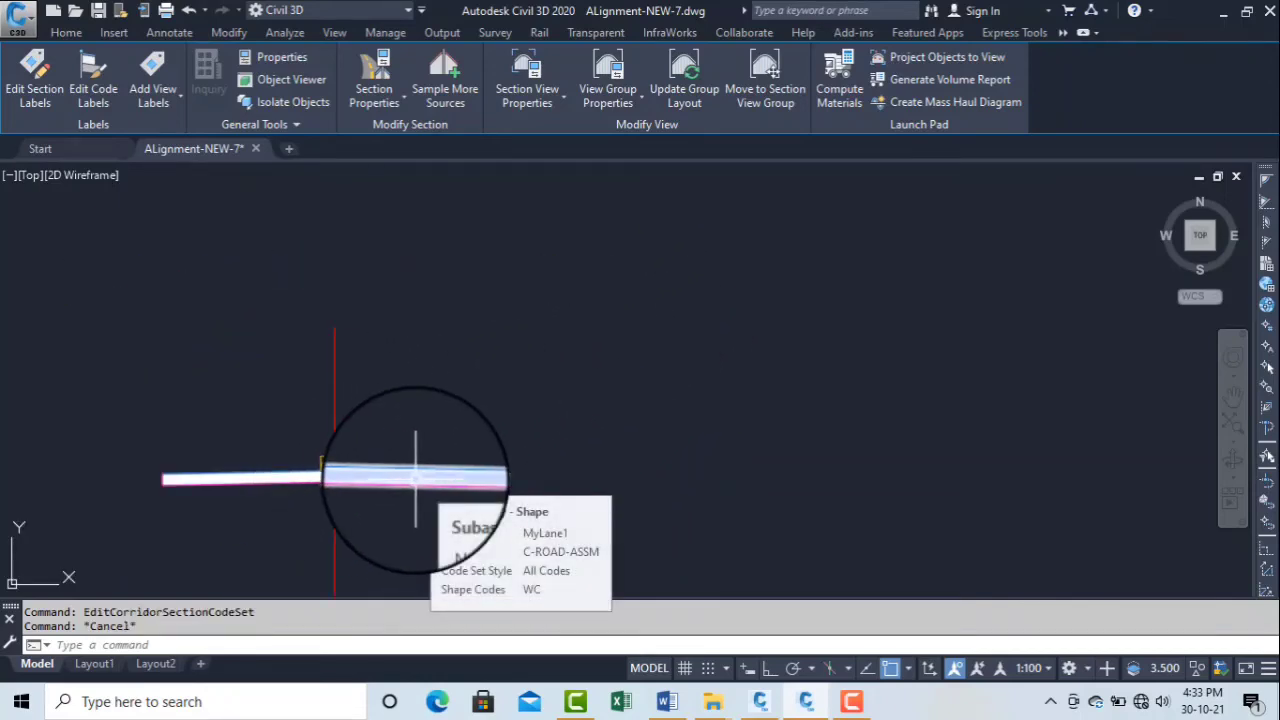
- Select the right MyLane1 lane of the assembly and review the Superelevation options in its subassembly parameters
key(Escape)
key(Escape)
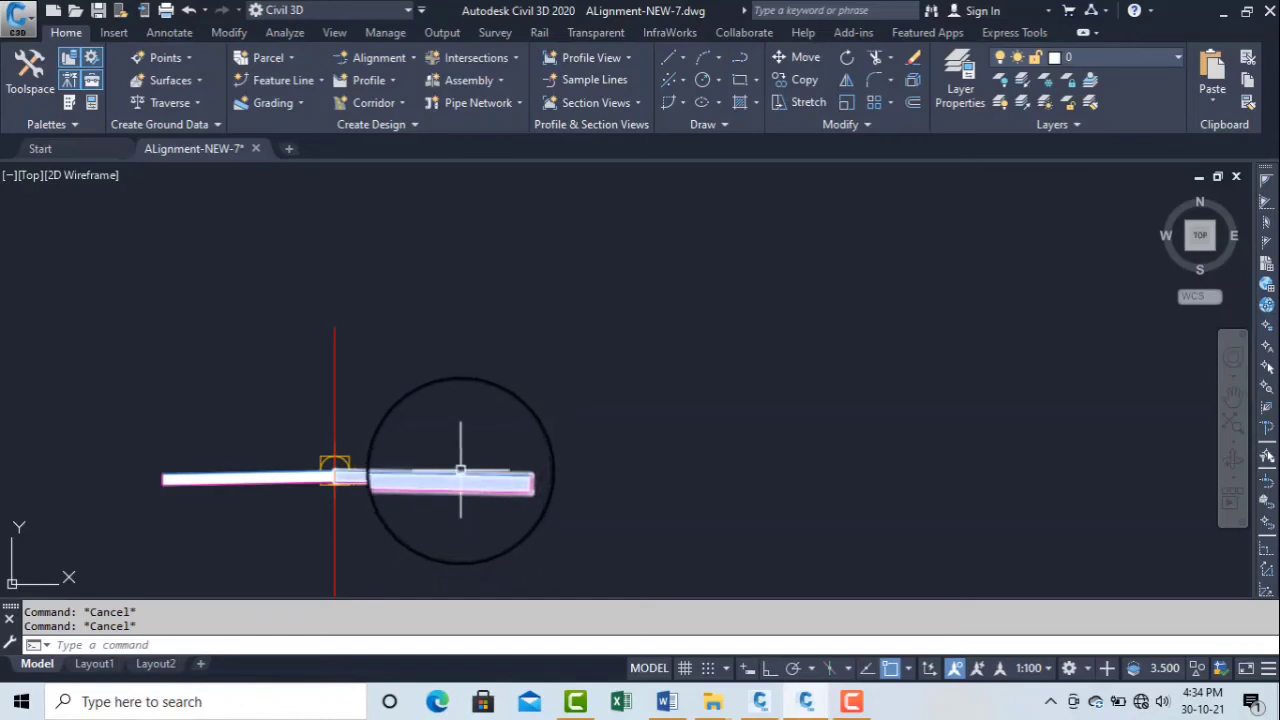
click(460, 468)
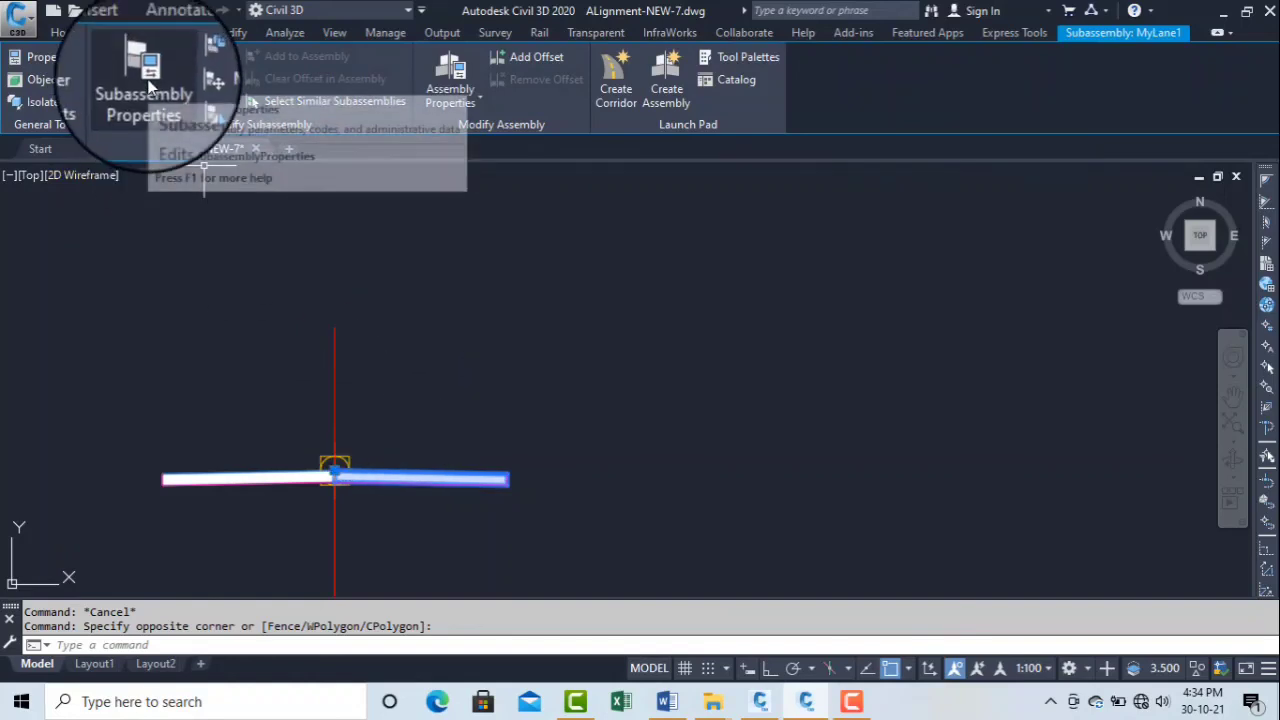
click(148, 88)
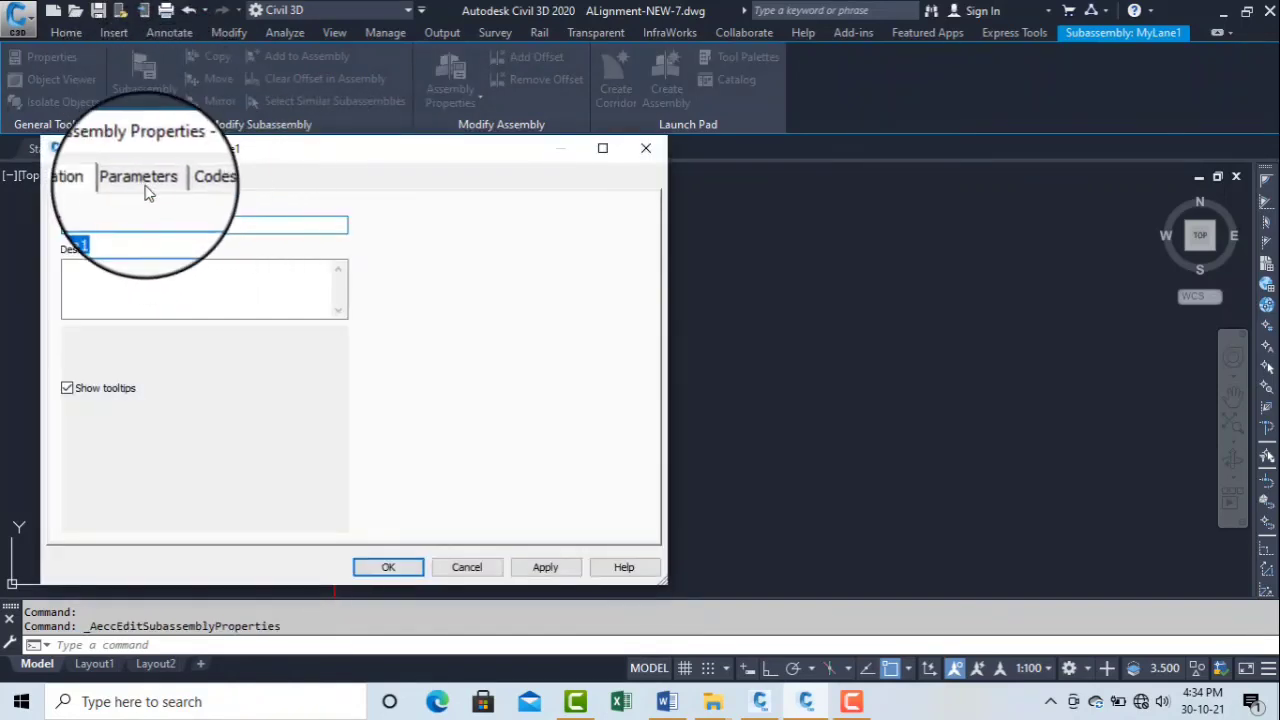
click(648, 148)
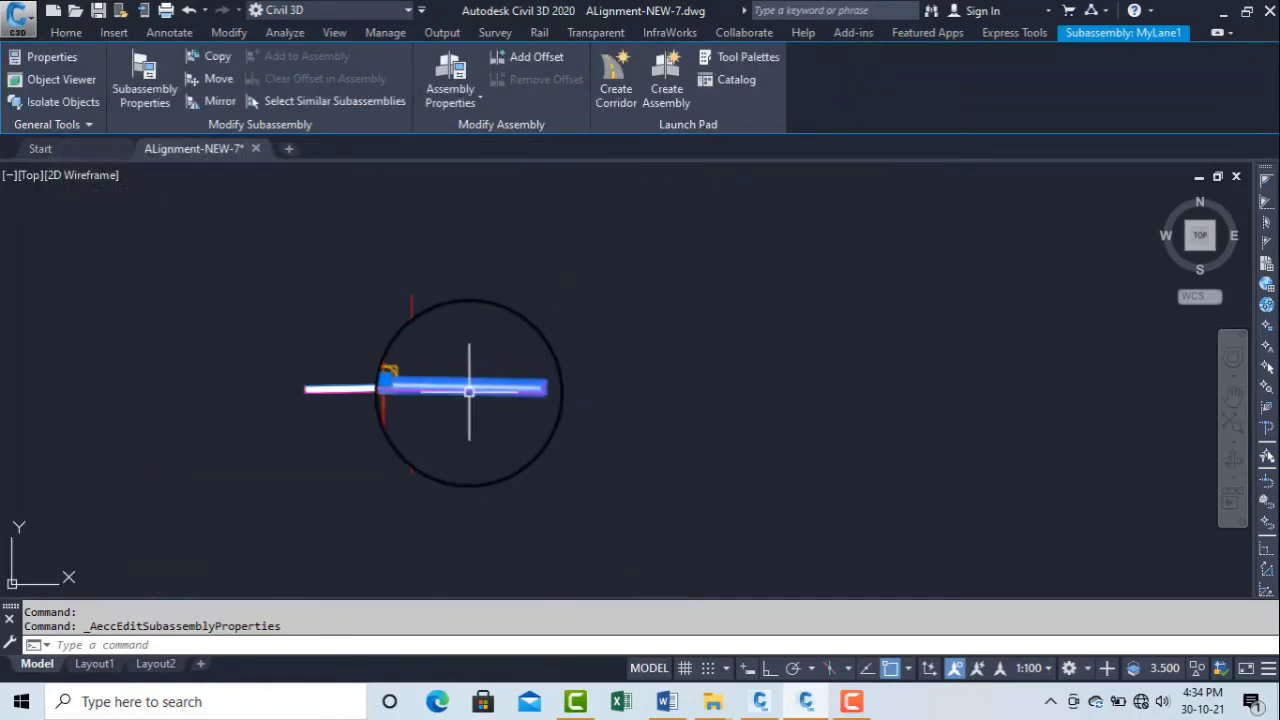
click(132, 71)
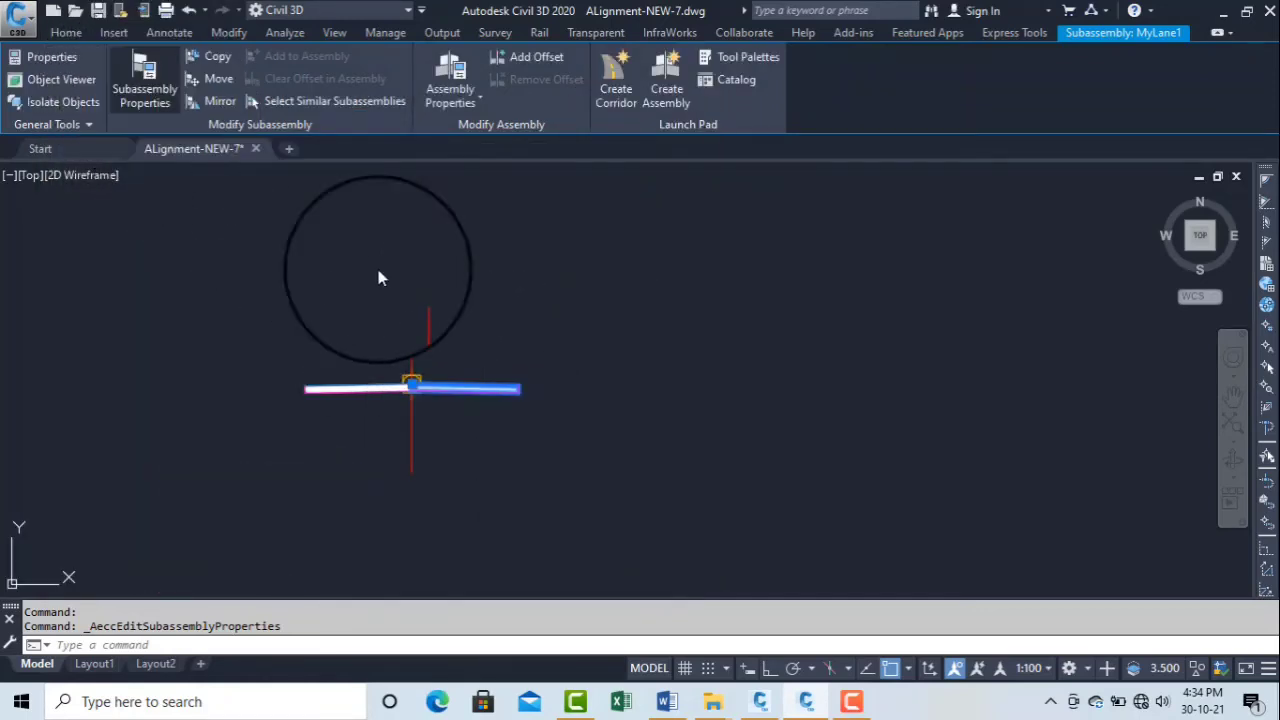
click(141, 180)
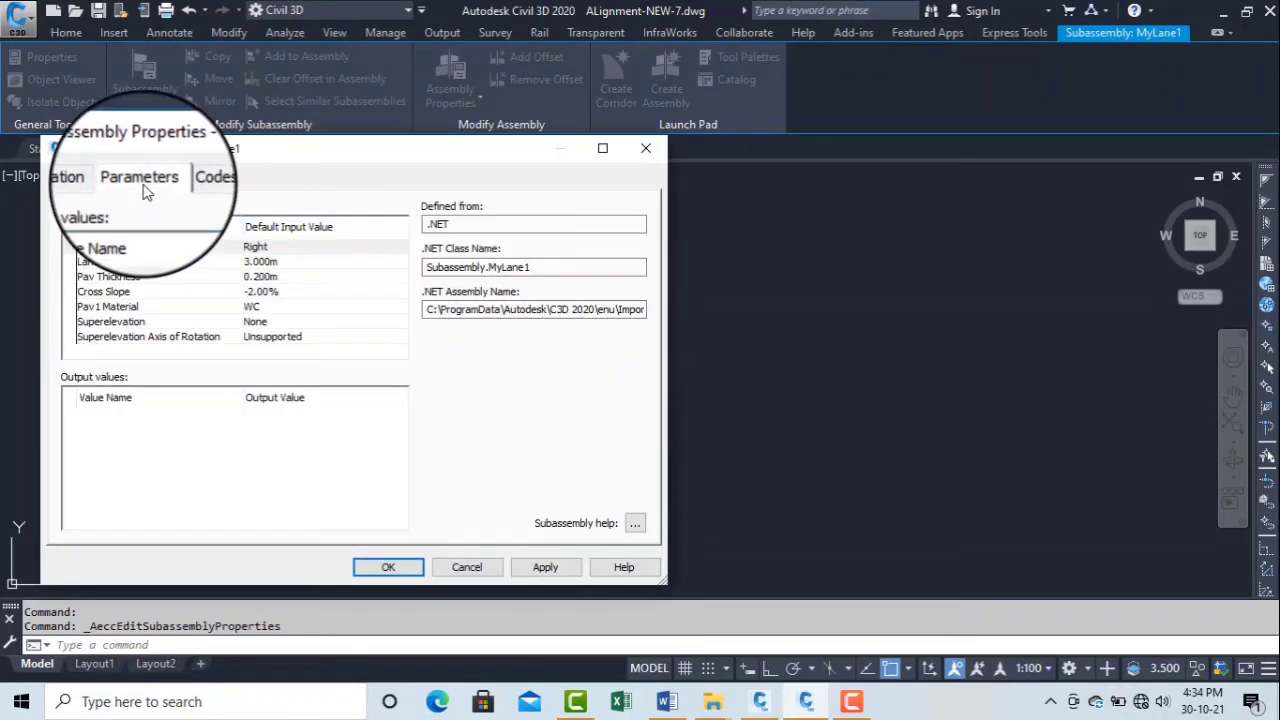
click(300, 322)
click(302, 360)
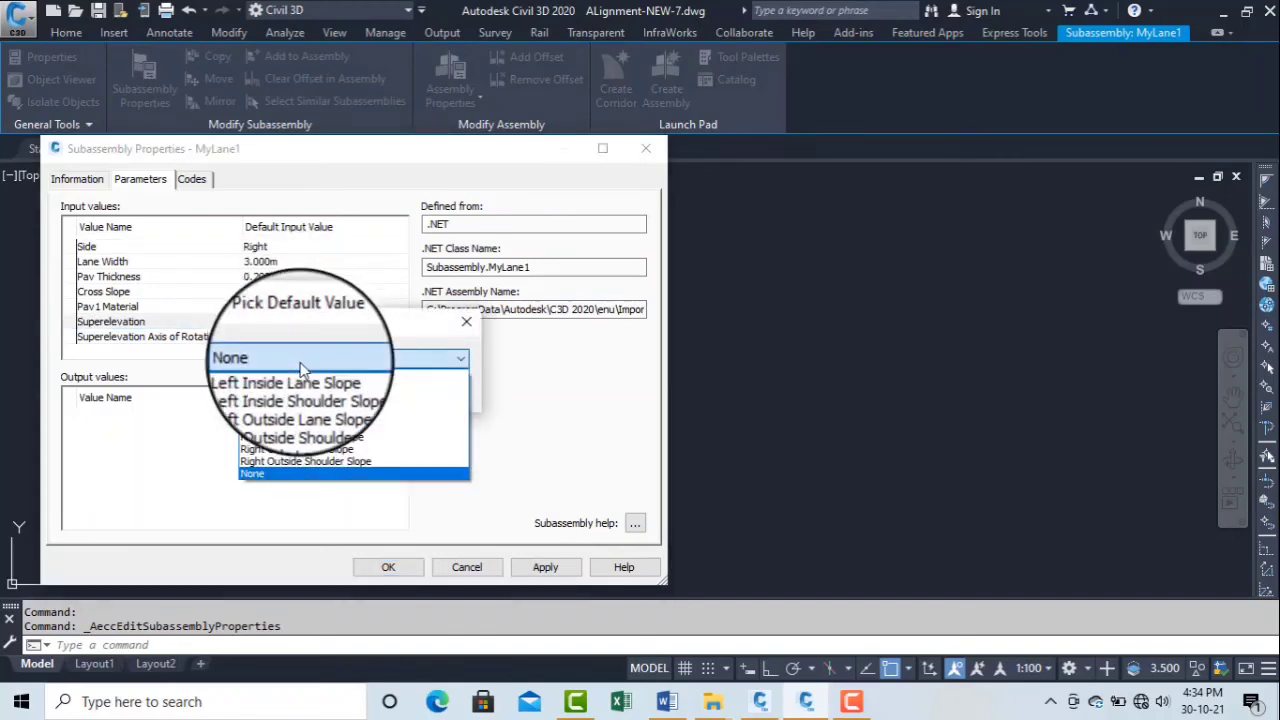
click(647, 151)
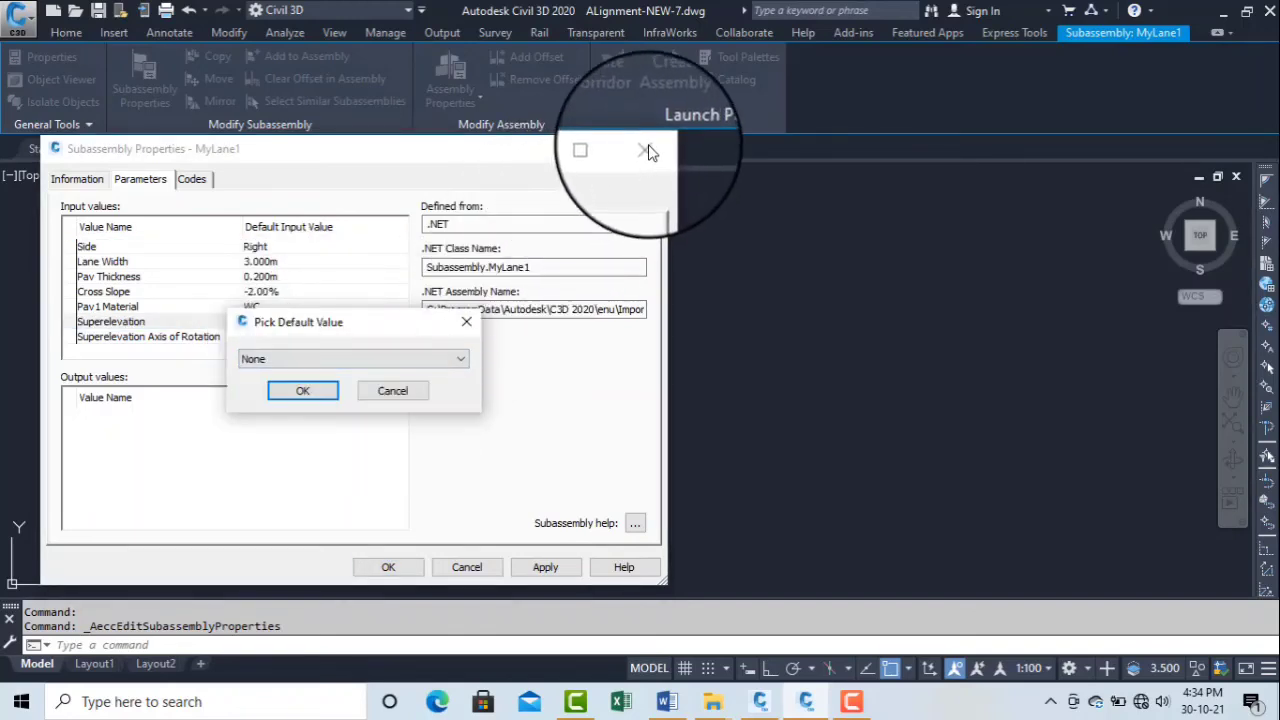
click(395, 388)
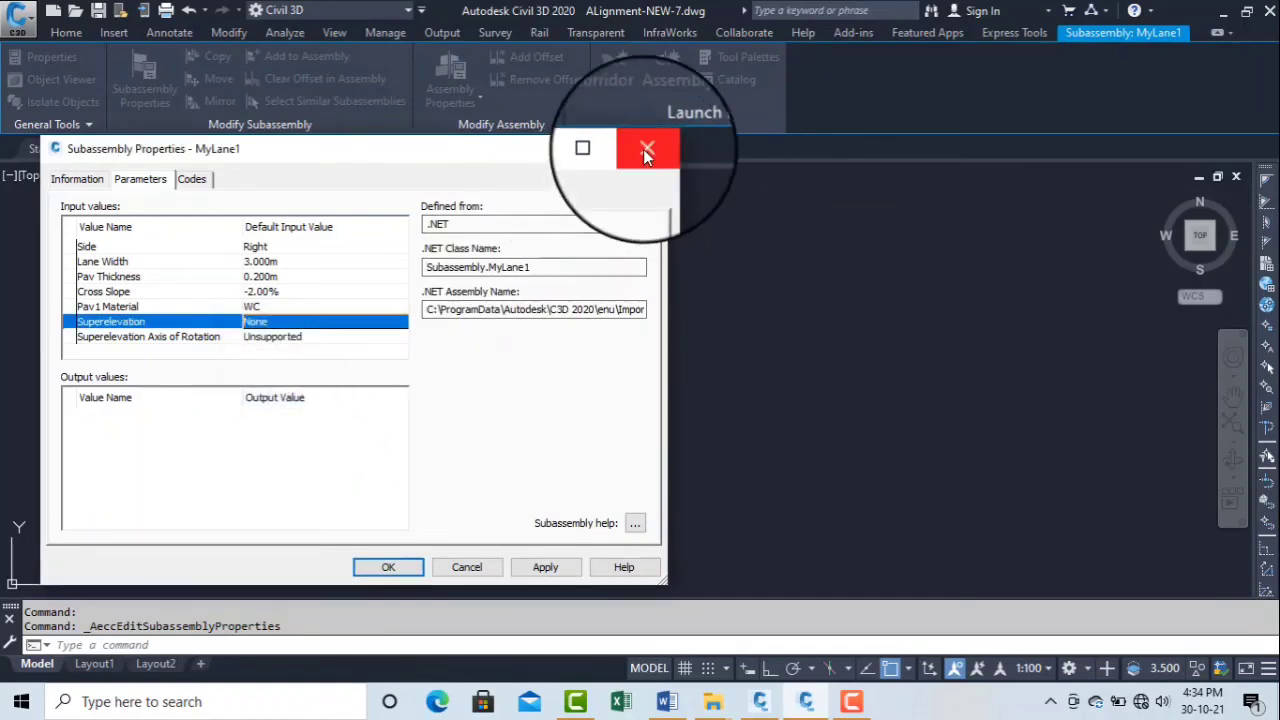
click(645, 148)
- Set the right MyLane1 lane's Superelevation parameter to Right Outside Lane Slope
click(145, 85)
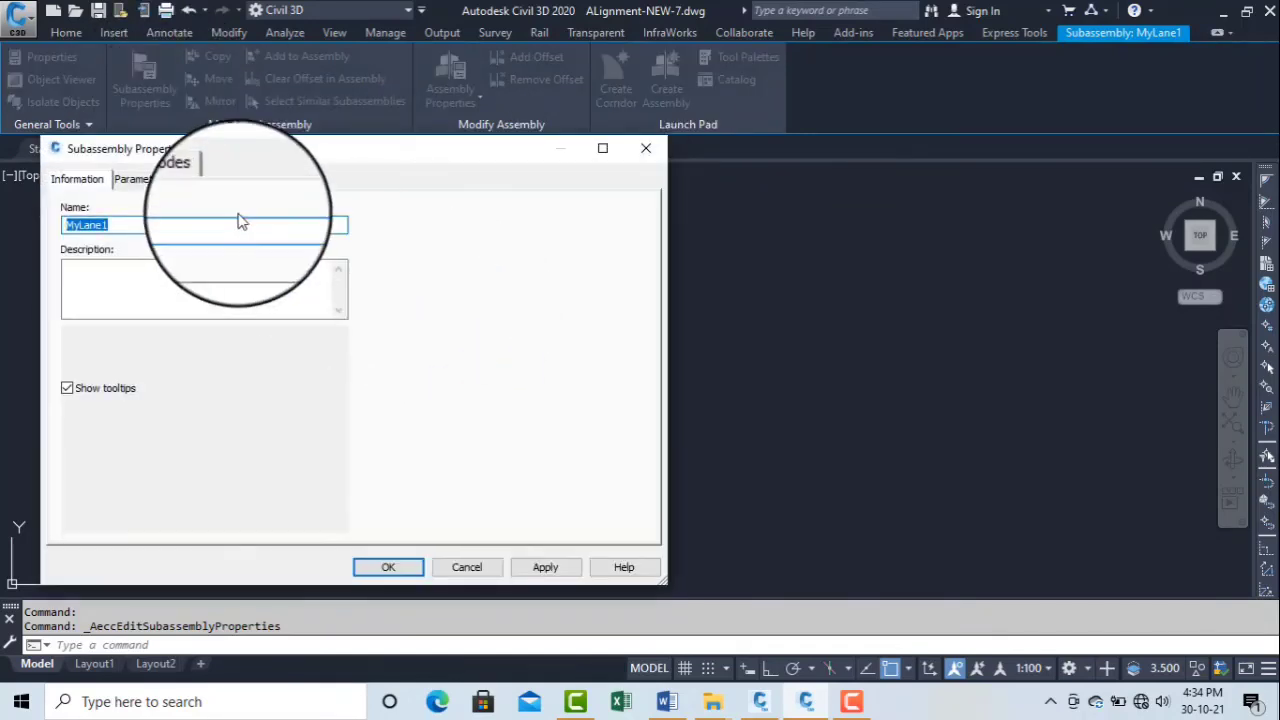
click(140, 179)
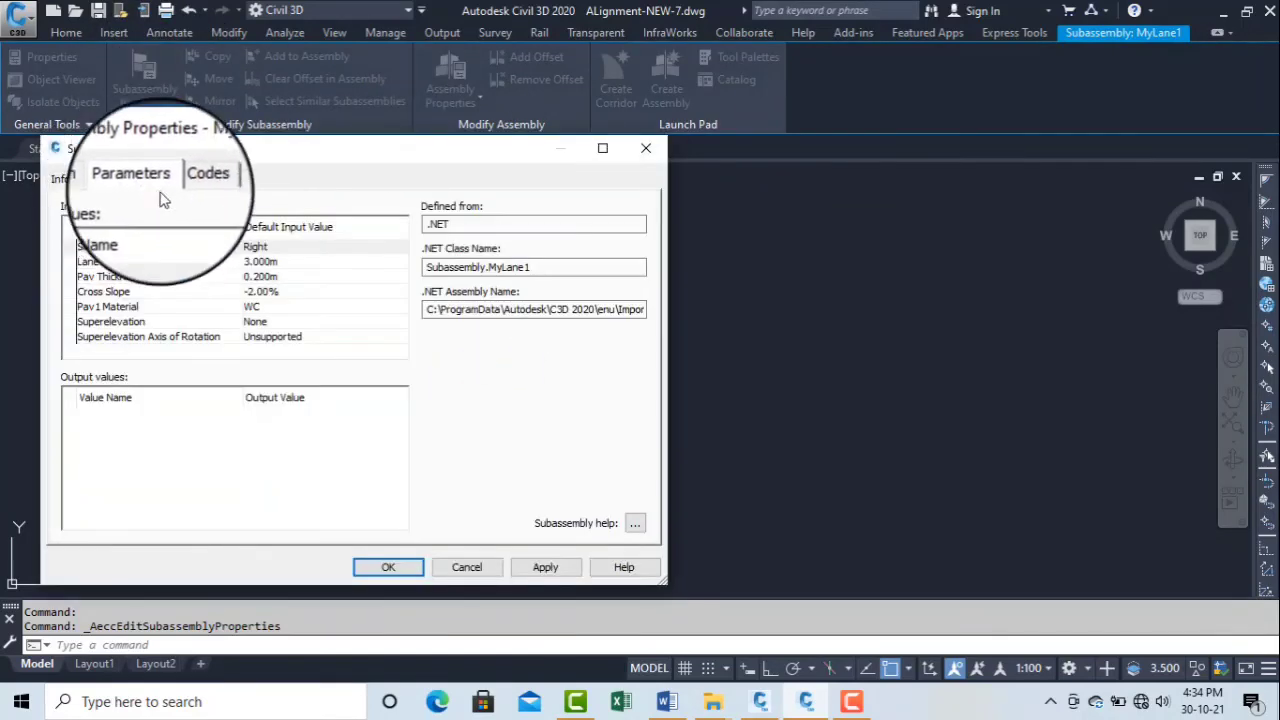
double_click(294, 323)
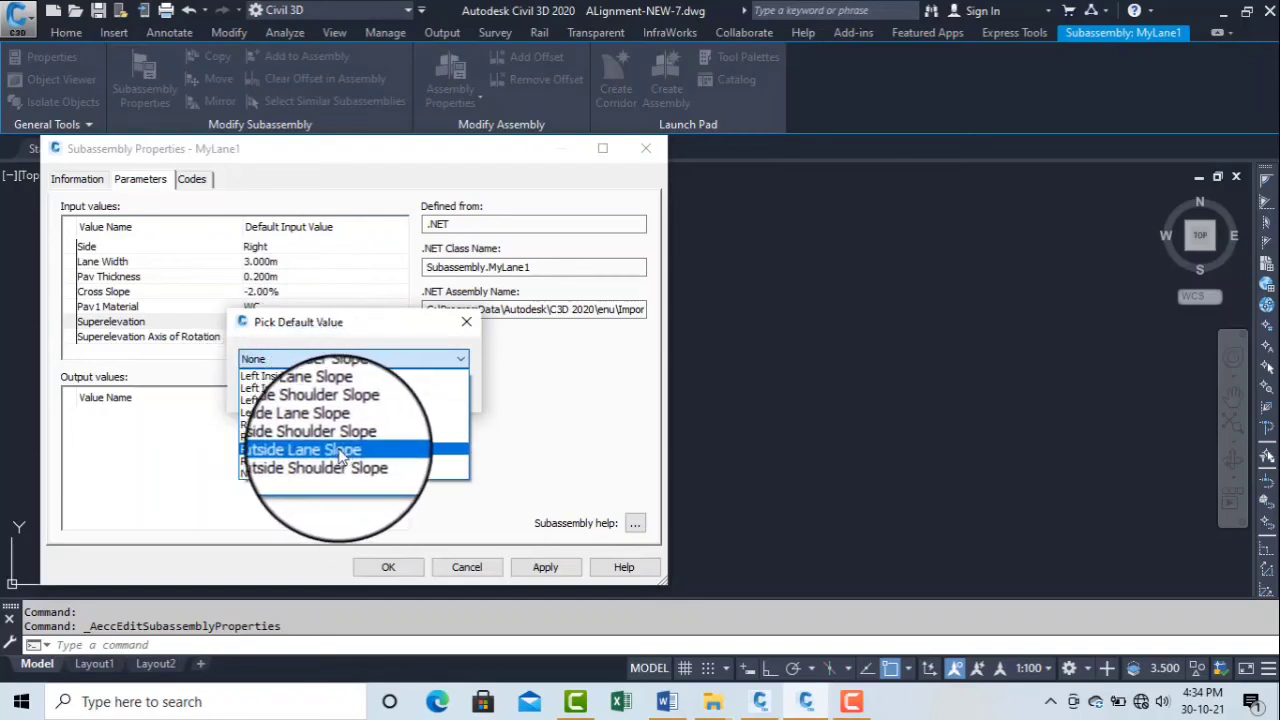
click(302, 389)
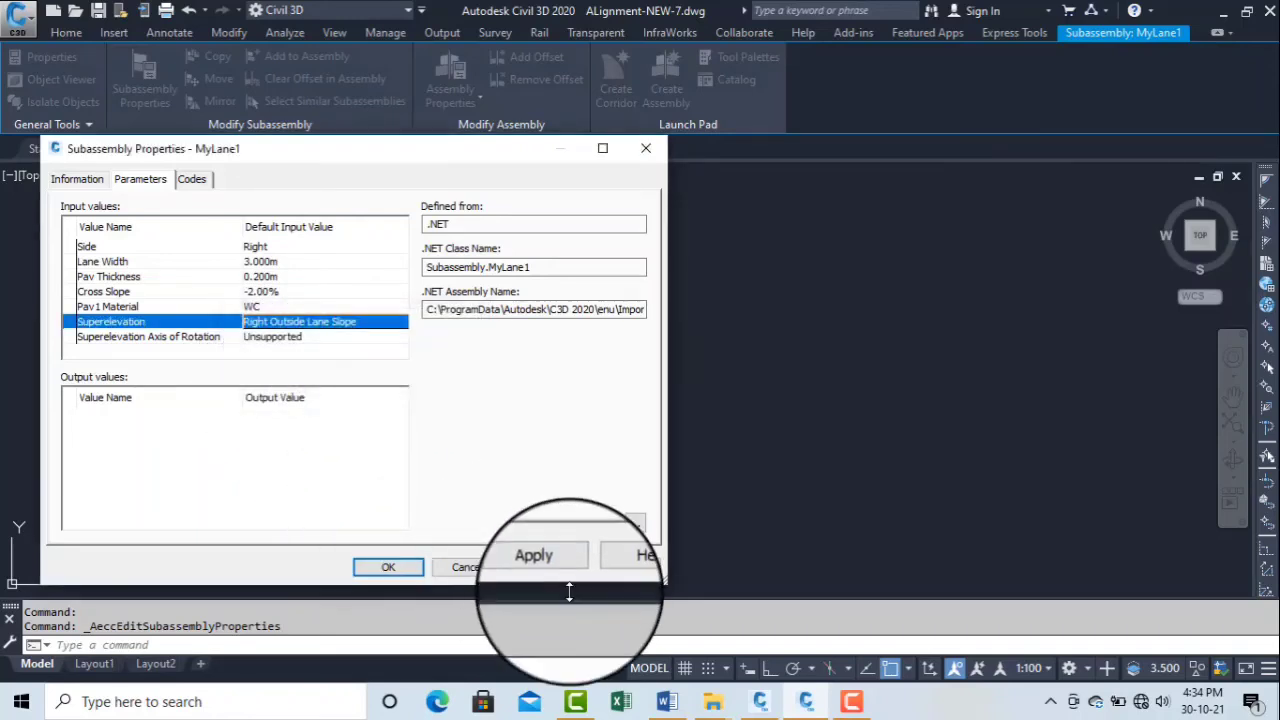
click(412, 575)
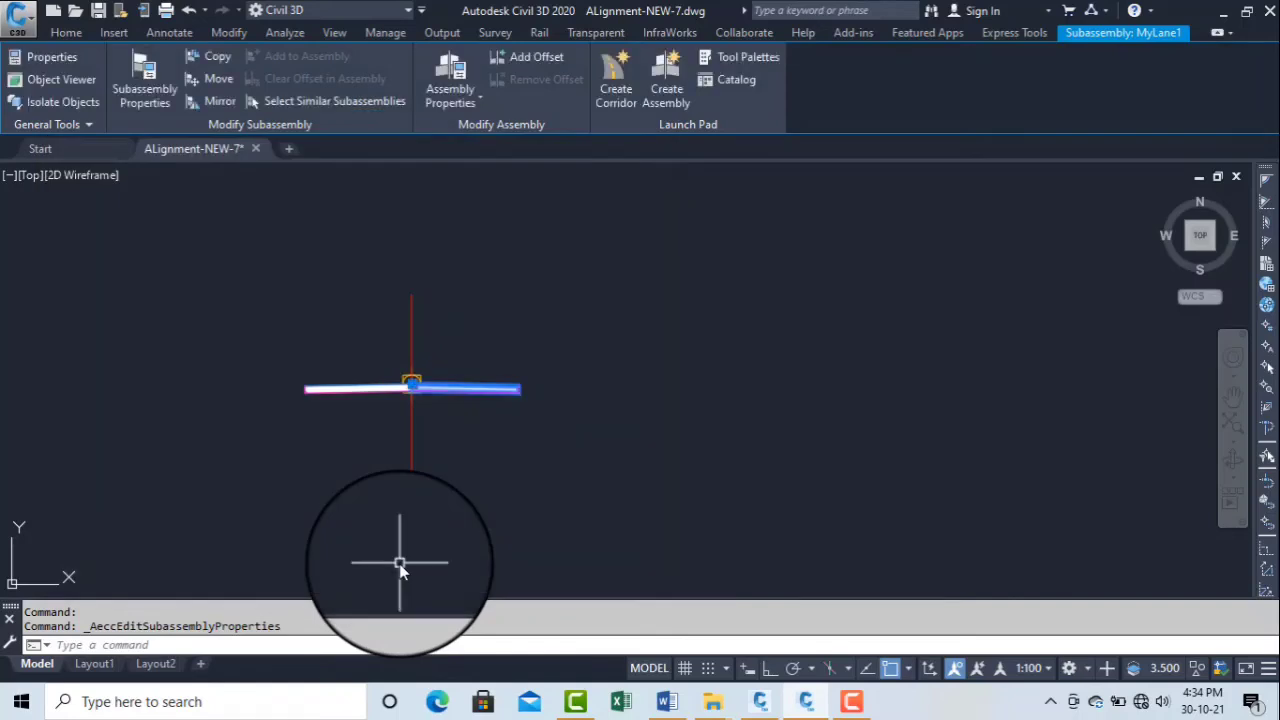
- Set the right MyLane1 lane's Superelevation Axis of Rotation parameter to Supported
click(145, 88)
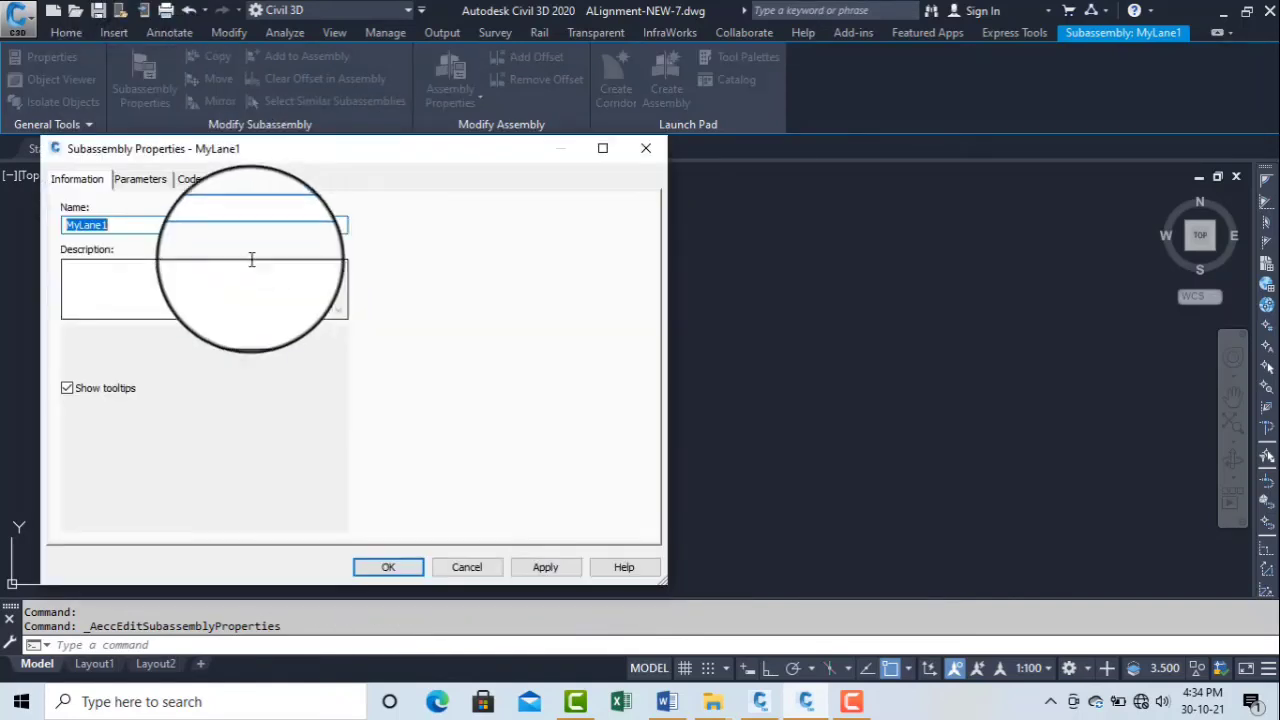
click(139, 178)
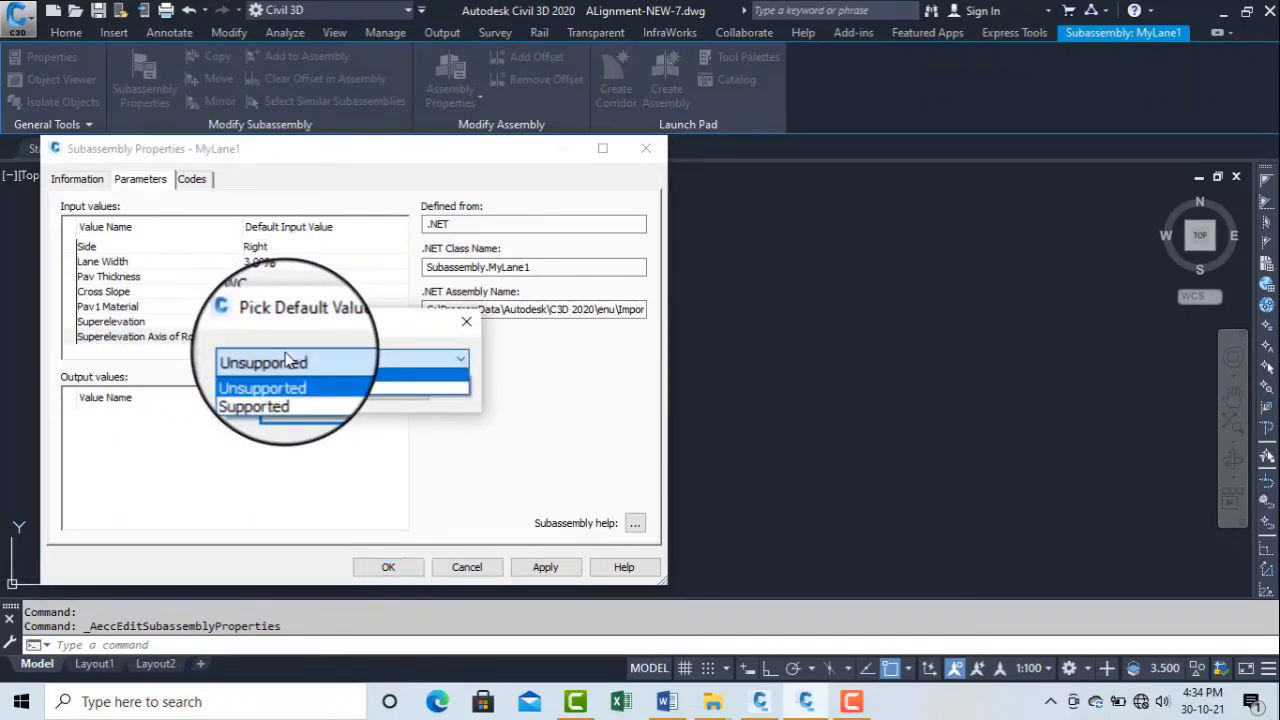
click(300, 393)
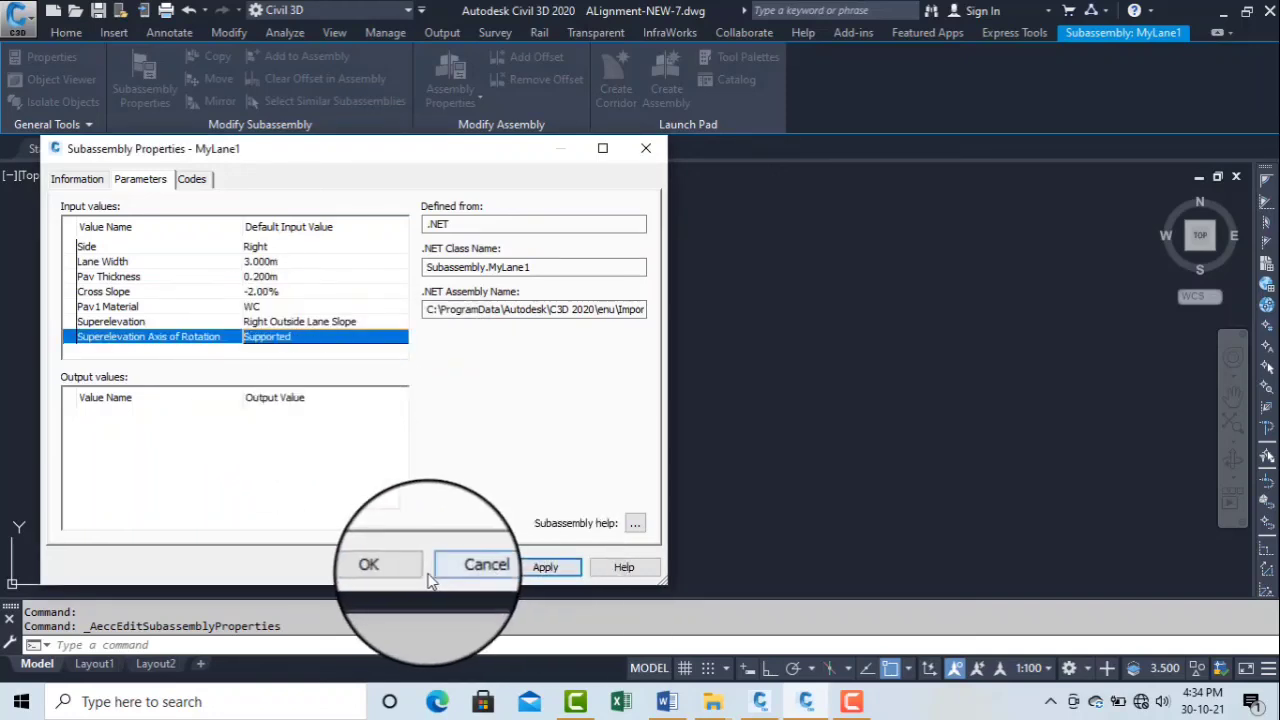
click(388, 567)
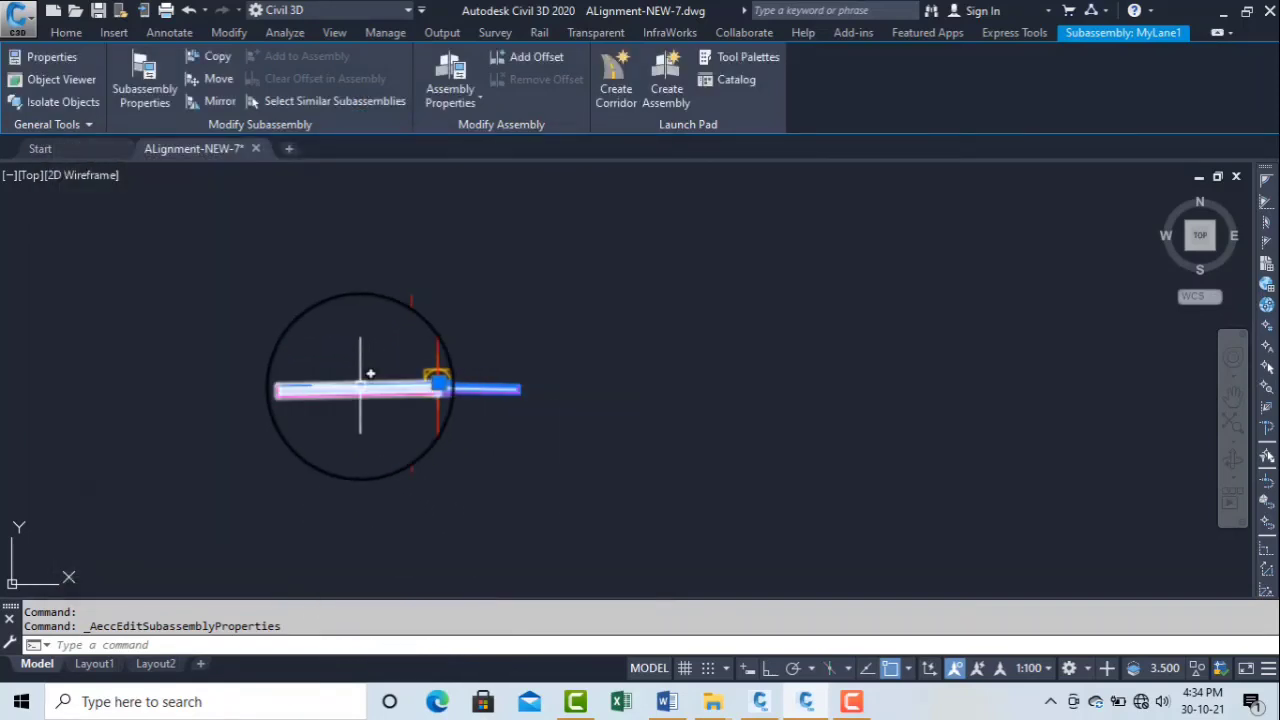
- Set the left MyLane1 lane's Superelevation parameter to Left Outside Lane Slope
key(Escape)
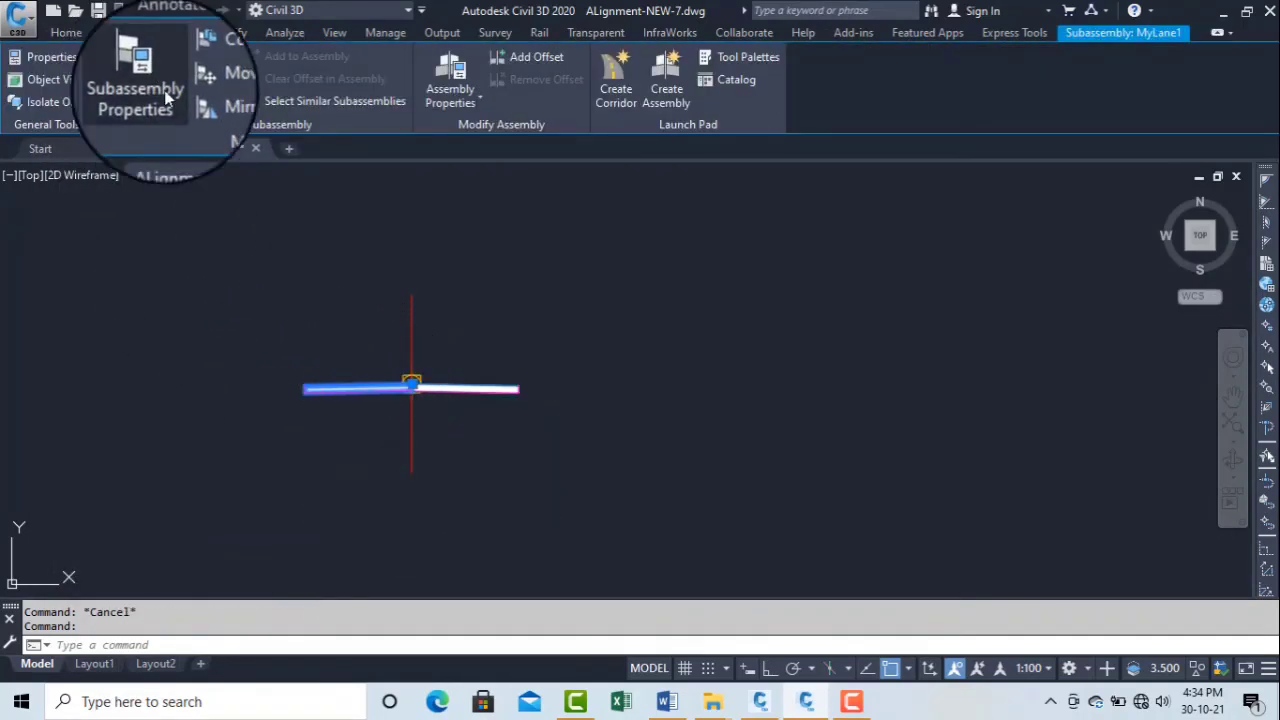
click(167, 97)
click(140, 179)
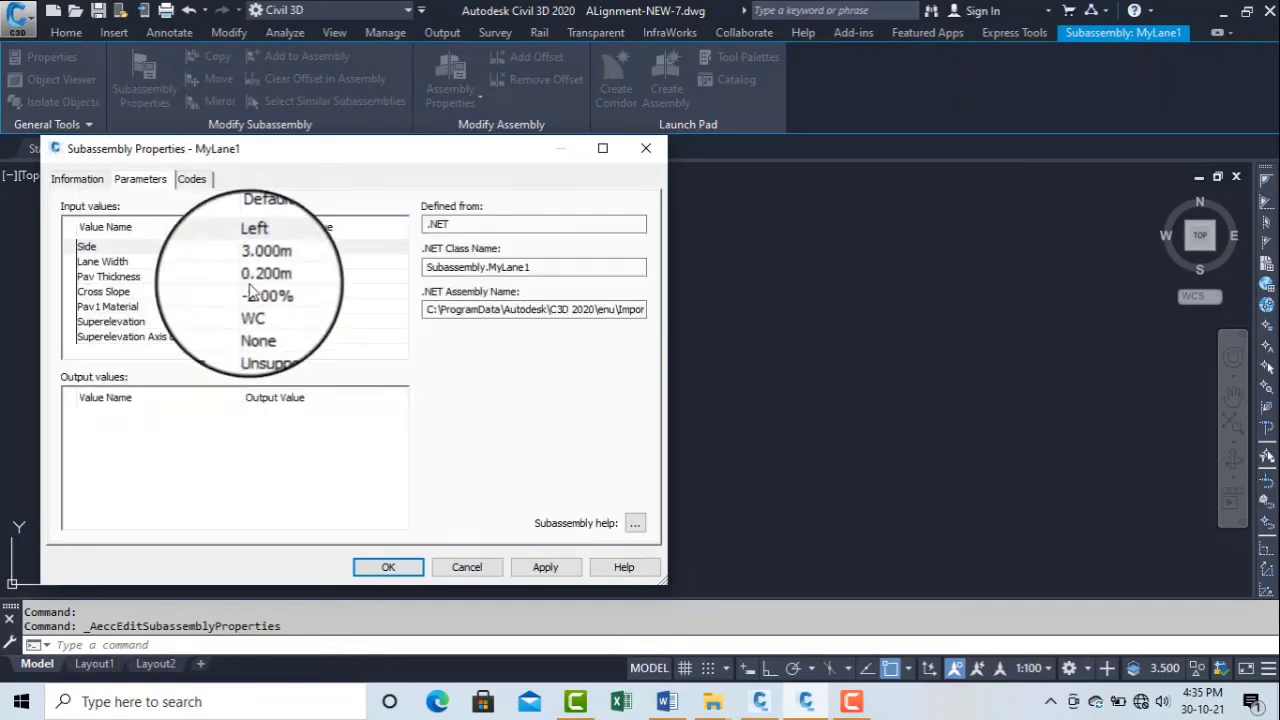
click(292, 322)
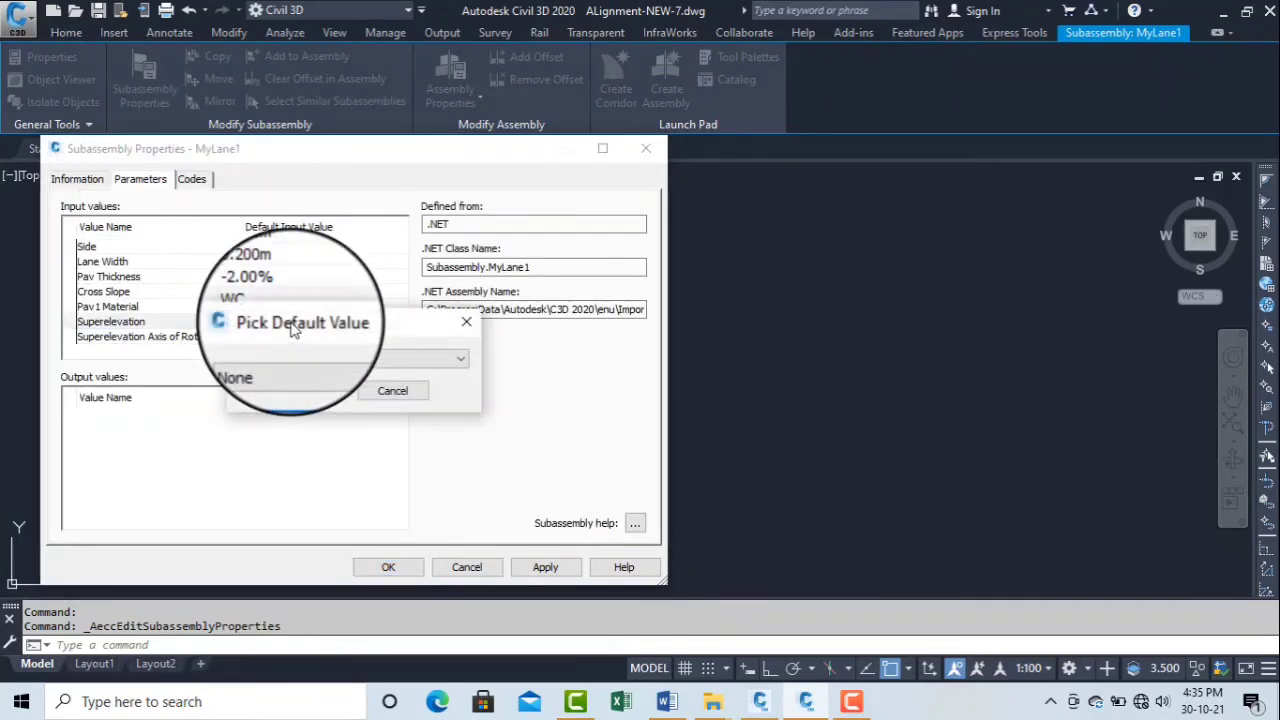
click(300, 358)
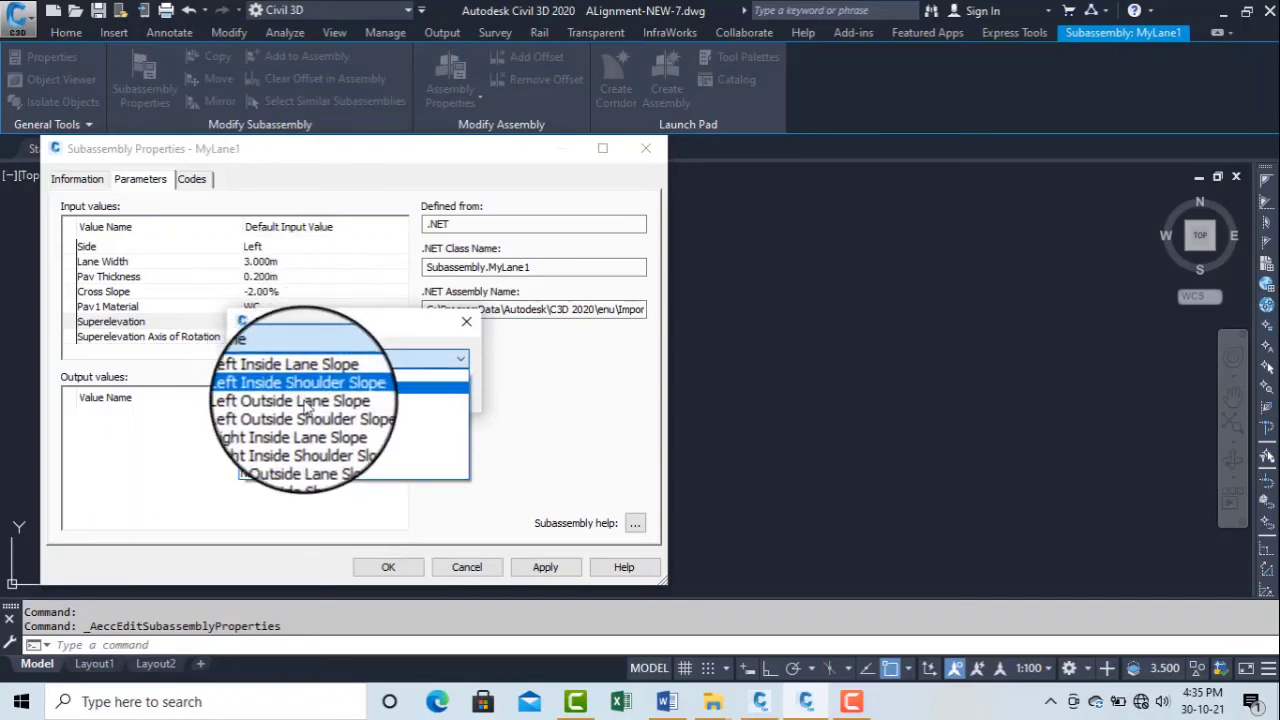
click(331, 407)
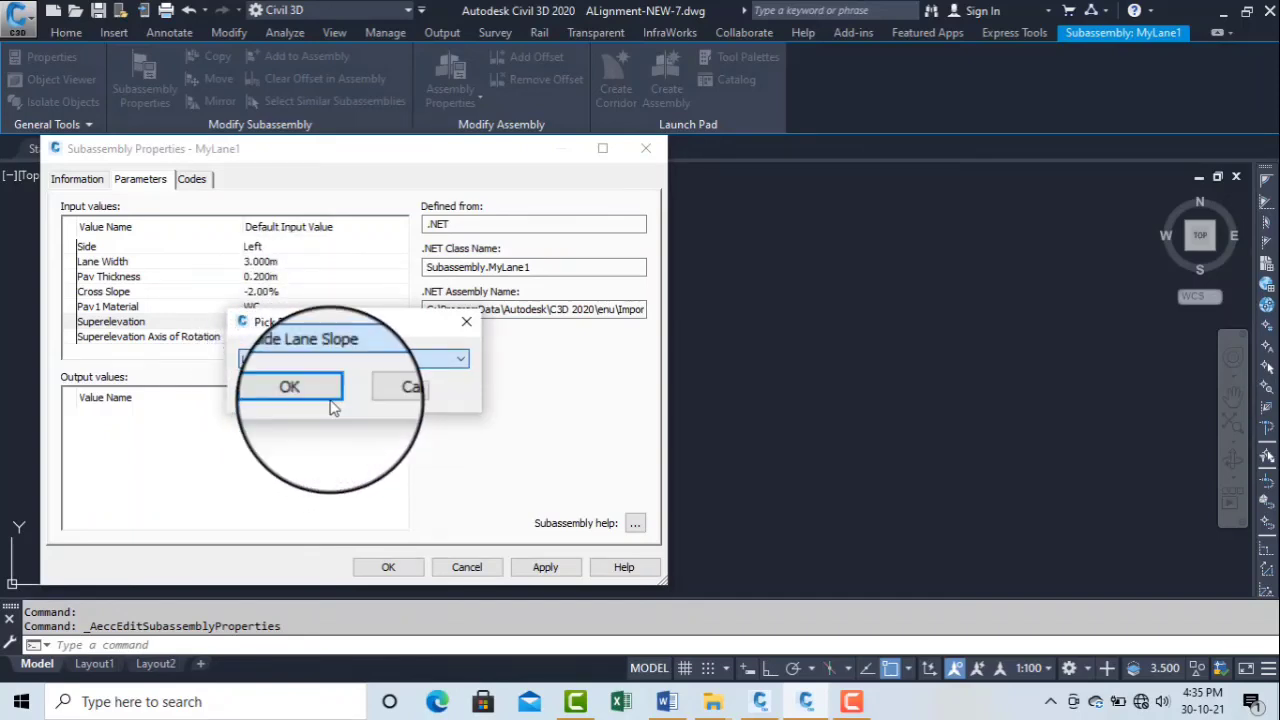
click(330, 391)
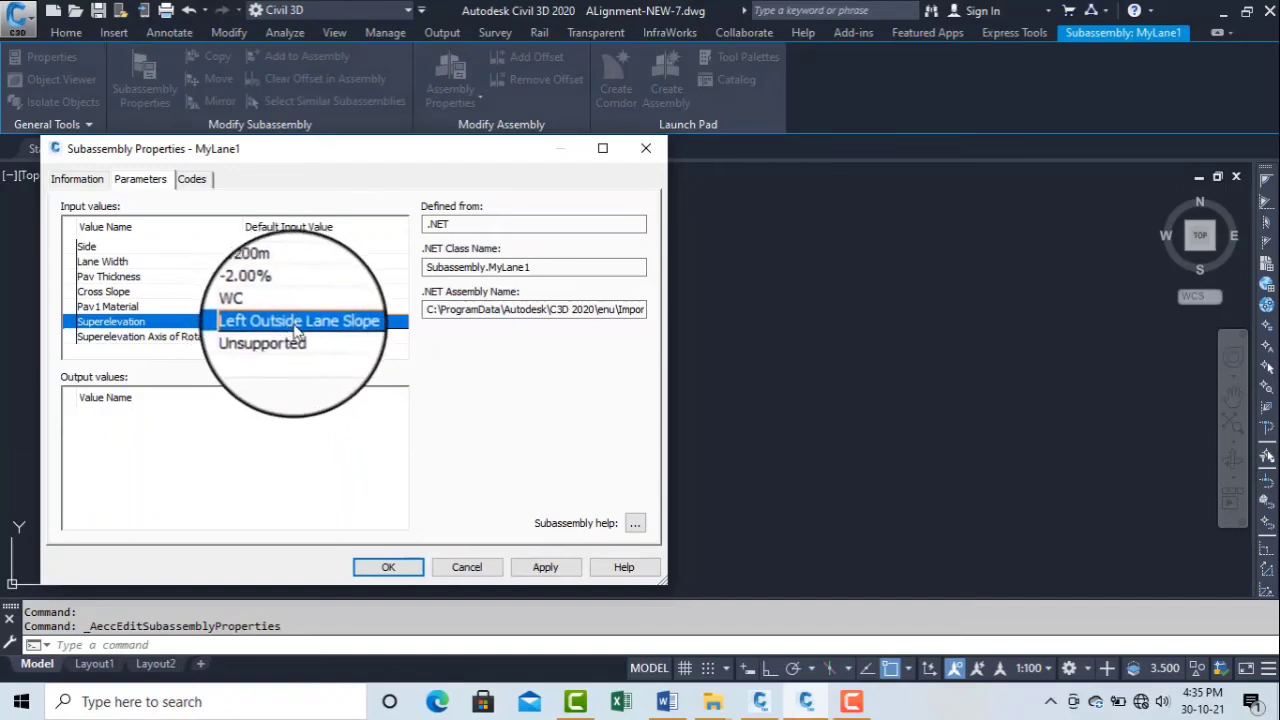
- Set the left MyLane1 lane's Superelevation Axis of Rotation parameter to Supported and apply the subassembly properties
double_click(290, 342)
click(297, 358)
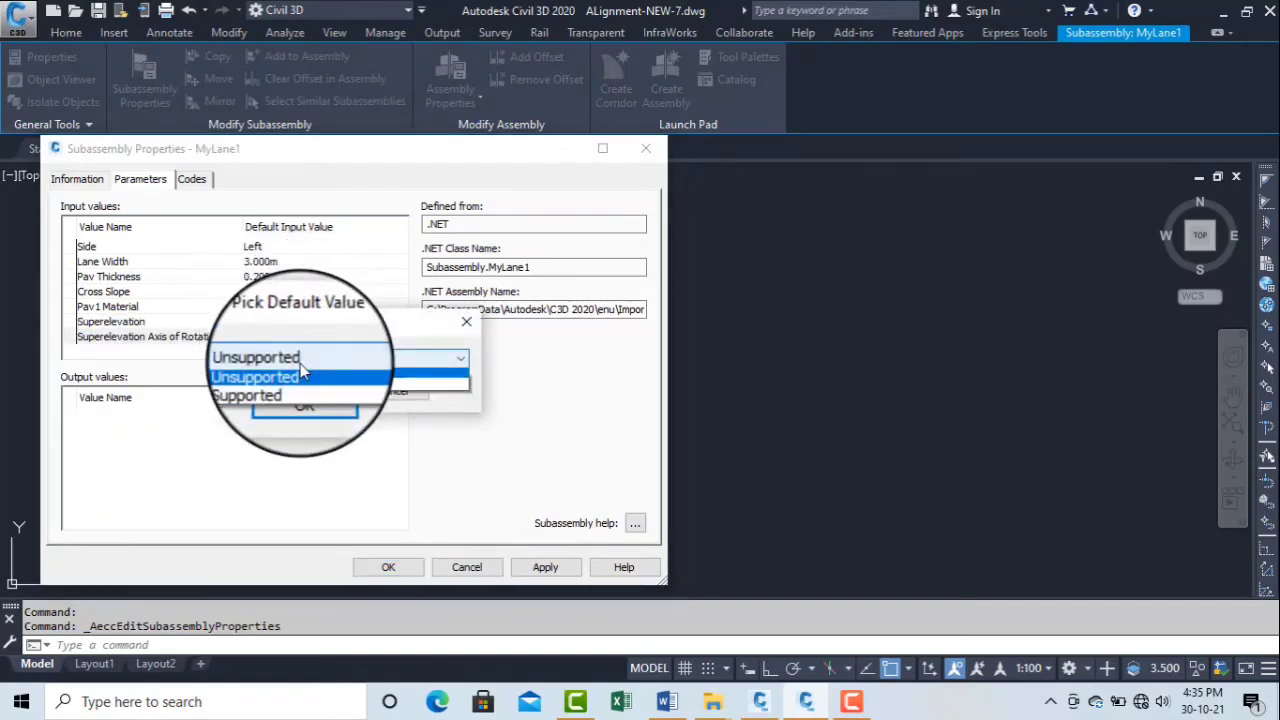
click(297, 386)
click(290, 391)
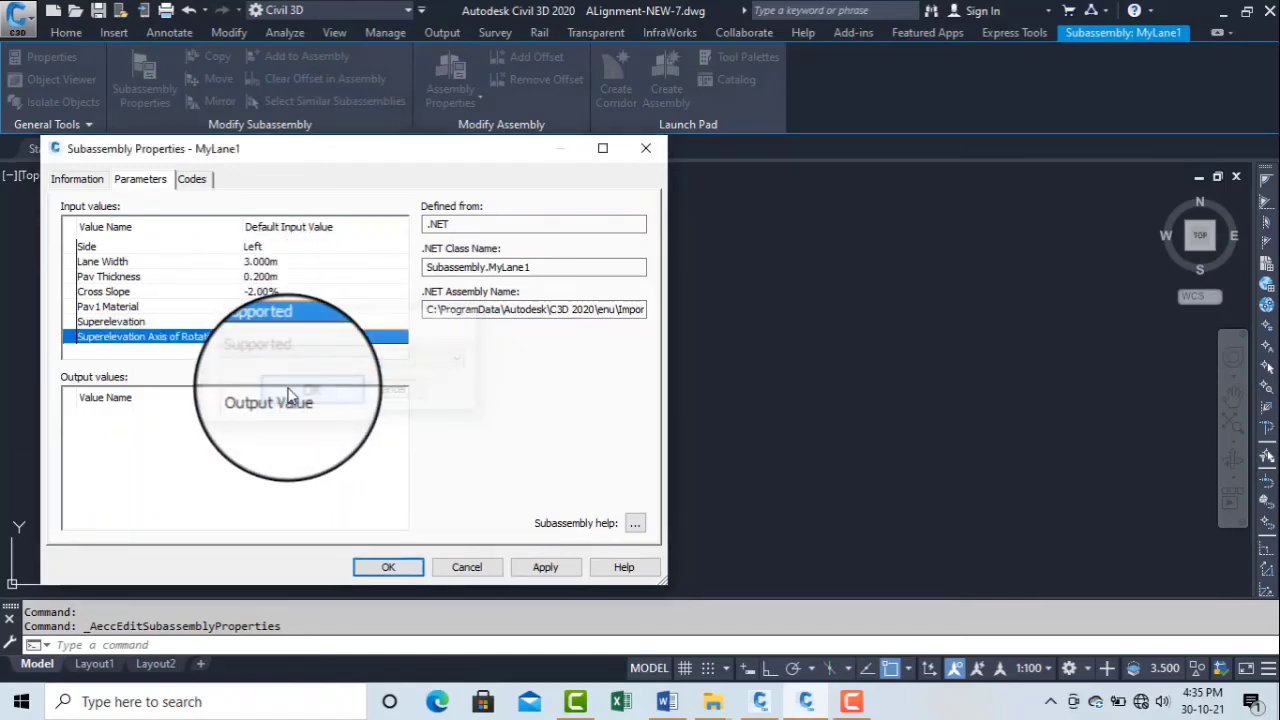
click(545, 567)
click(388, 567)
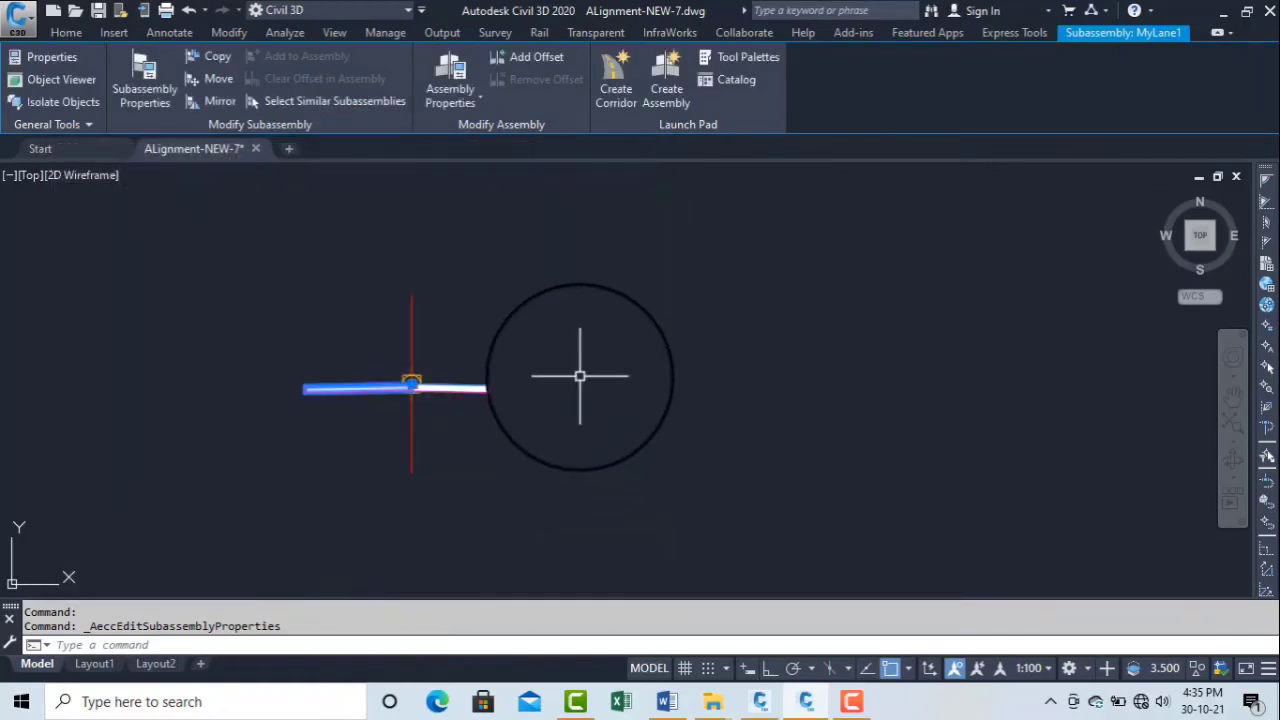
- Select Corridor - 1 in plan and rebuild it with the superelevation-enabled lanes
scroll(575, 390, down, 5)
scroll(534, 398, down, 4)
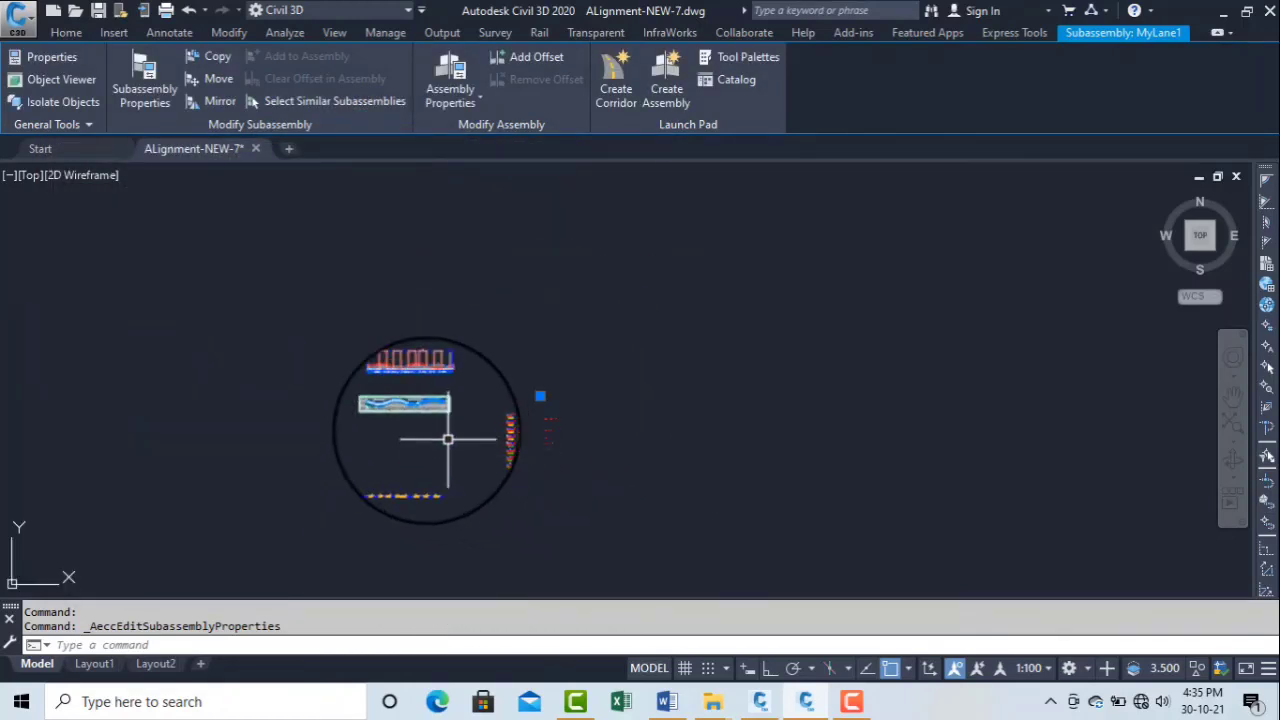
scroll(412, 412, up, 4)
scroll(532, 452, up, 2)
scroll(312, 380, up, 8)
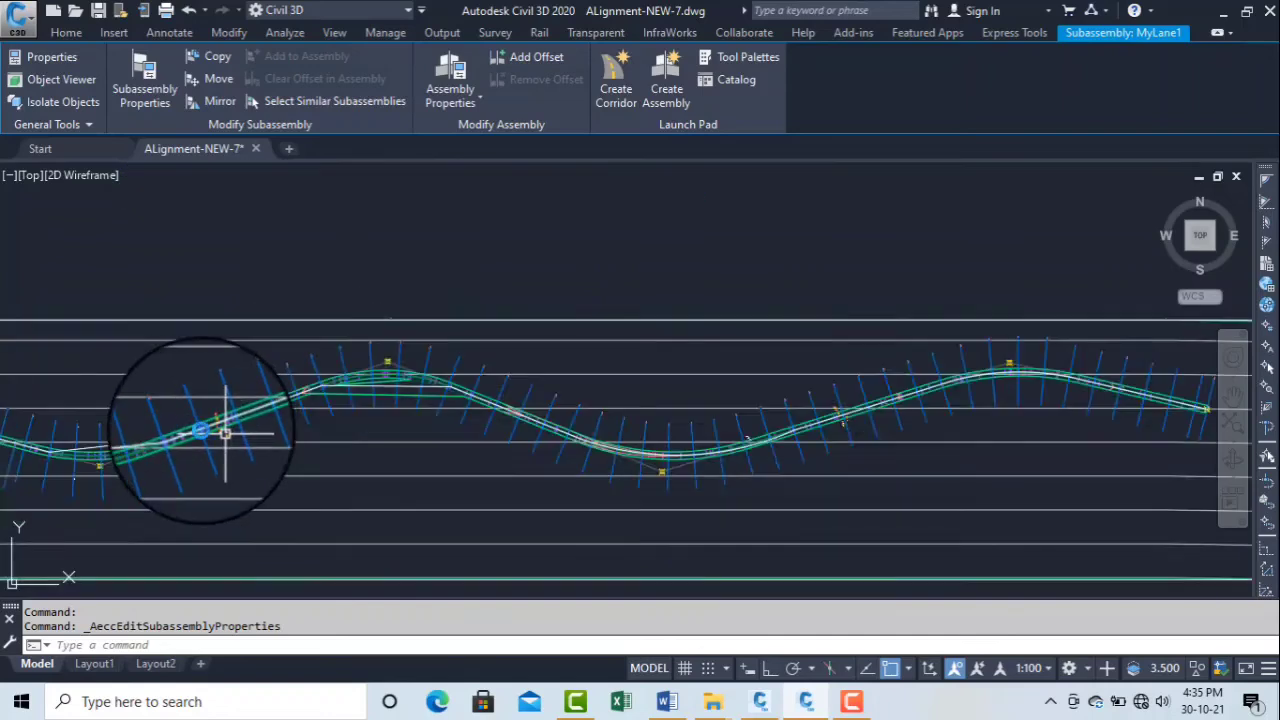
scroll(266, 514, up, 8)
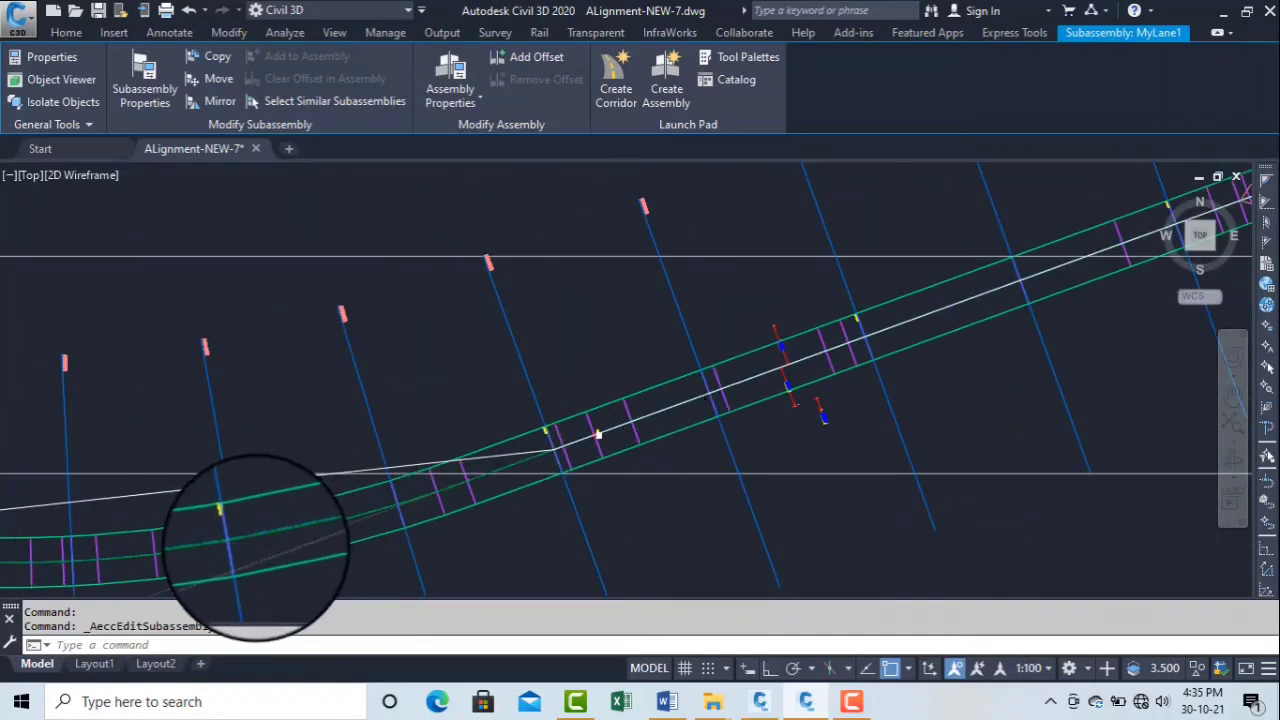
key(Escape)
key(Escape)
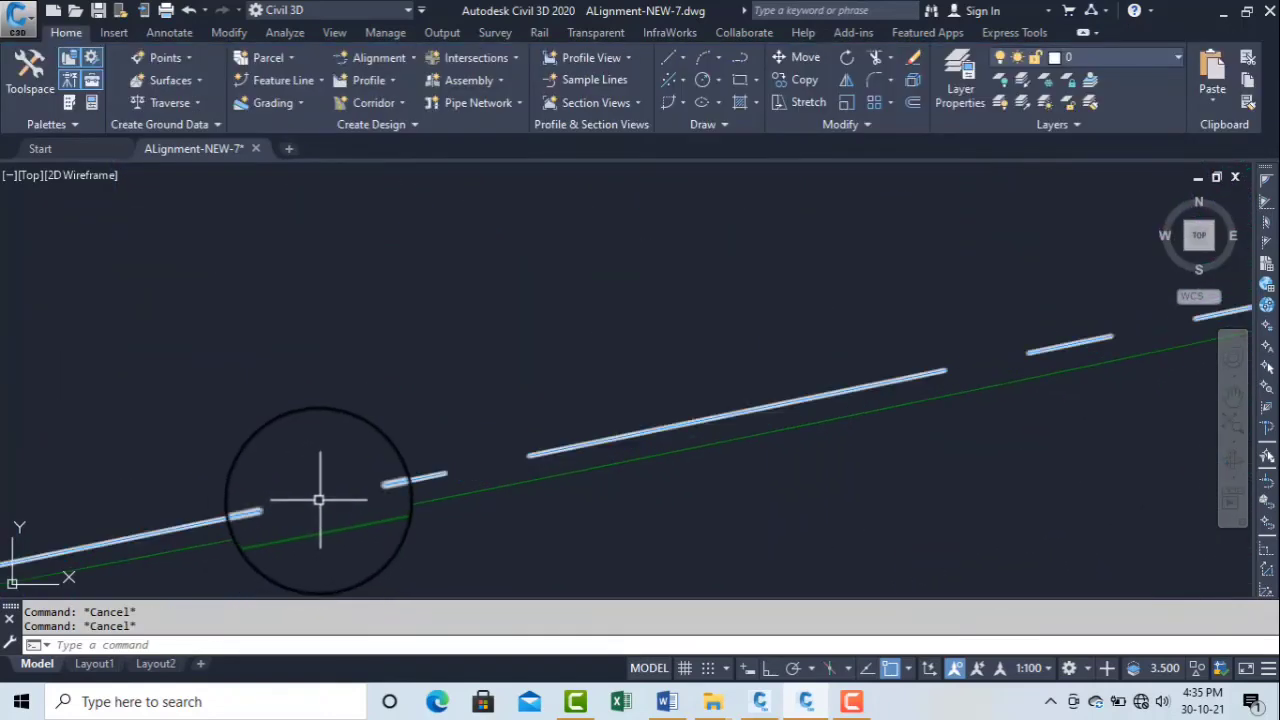
click(318, 500)
click(240, 507)
click(208, 388)
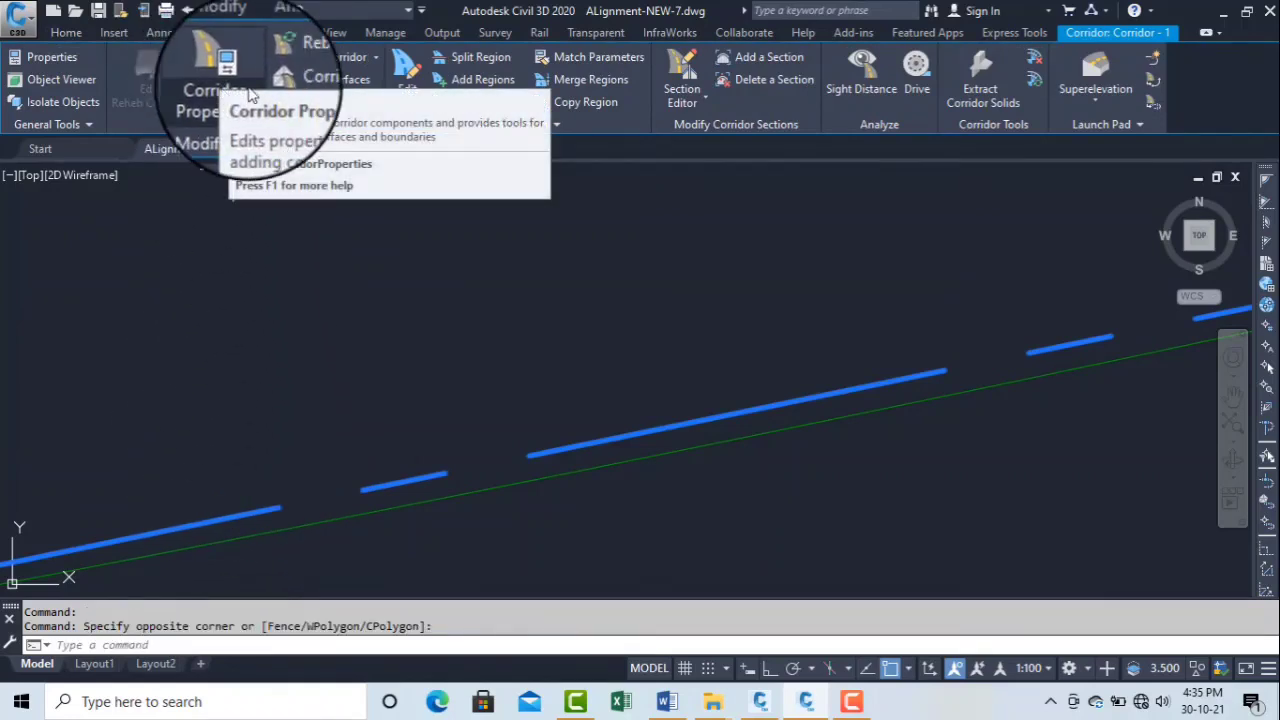
click(309, 58)
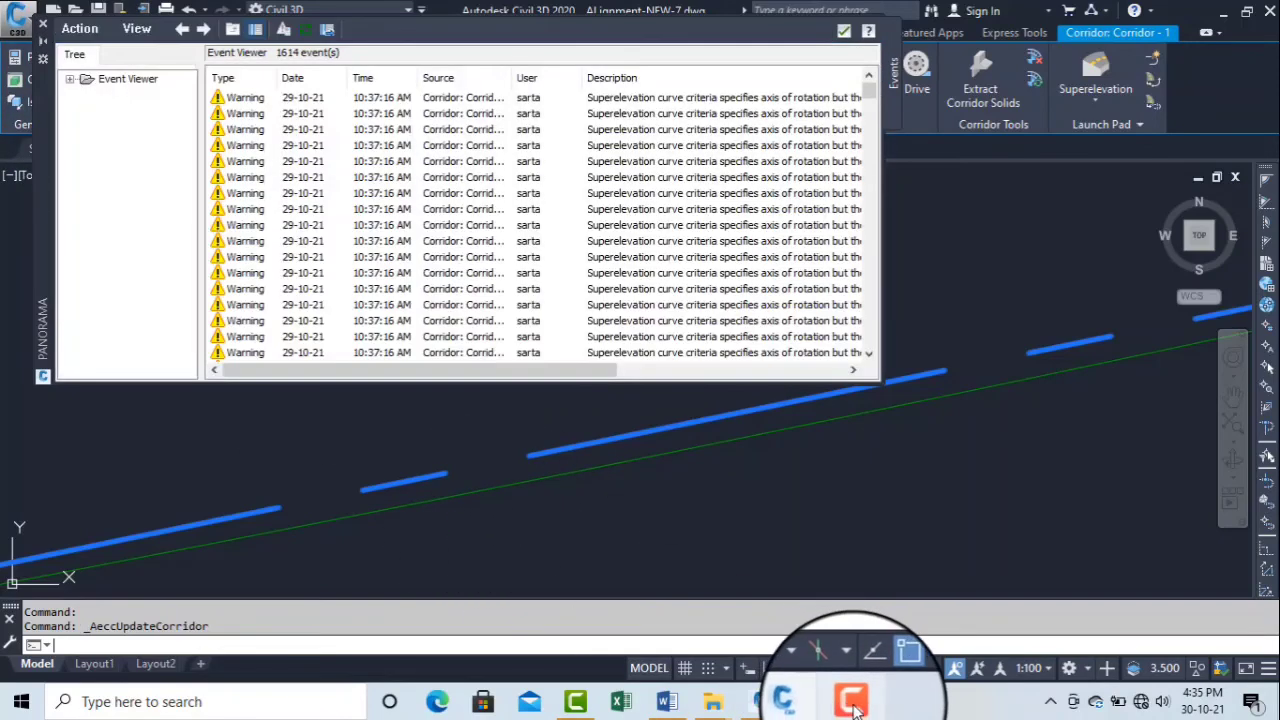
click(851, 701)
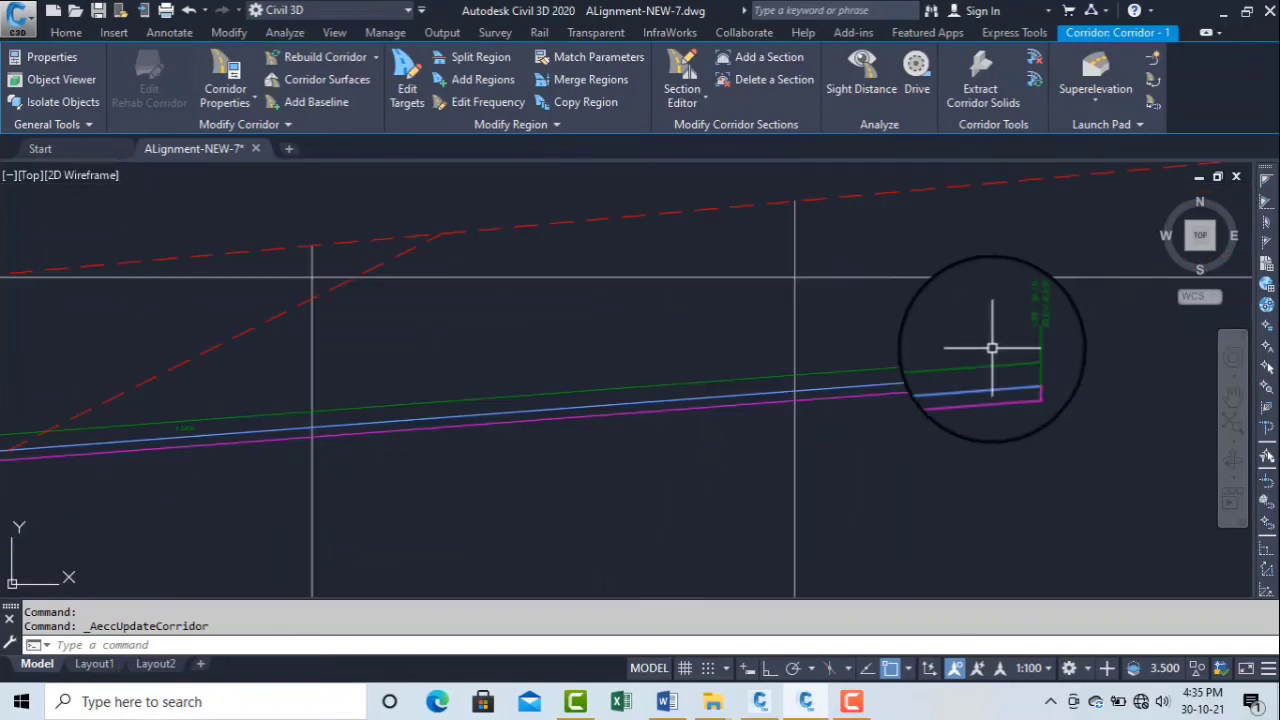
- Examine the lane slope and lane extent in the section views where the corridor is widened
scroll(200, 425, up, 5)
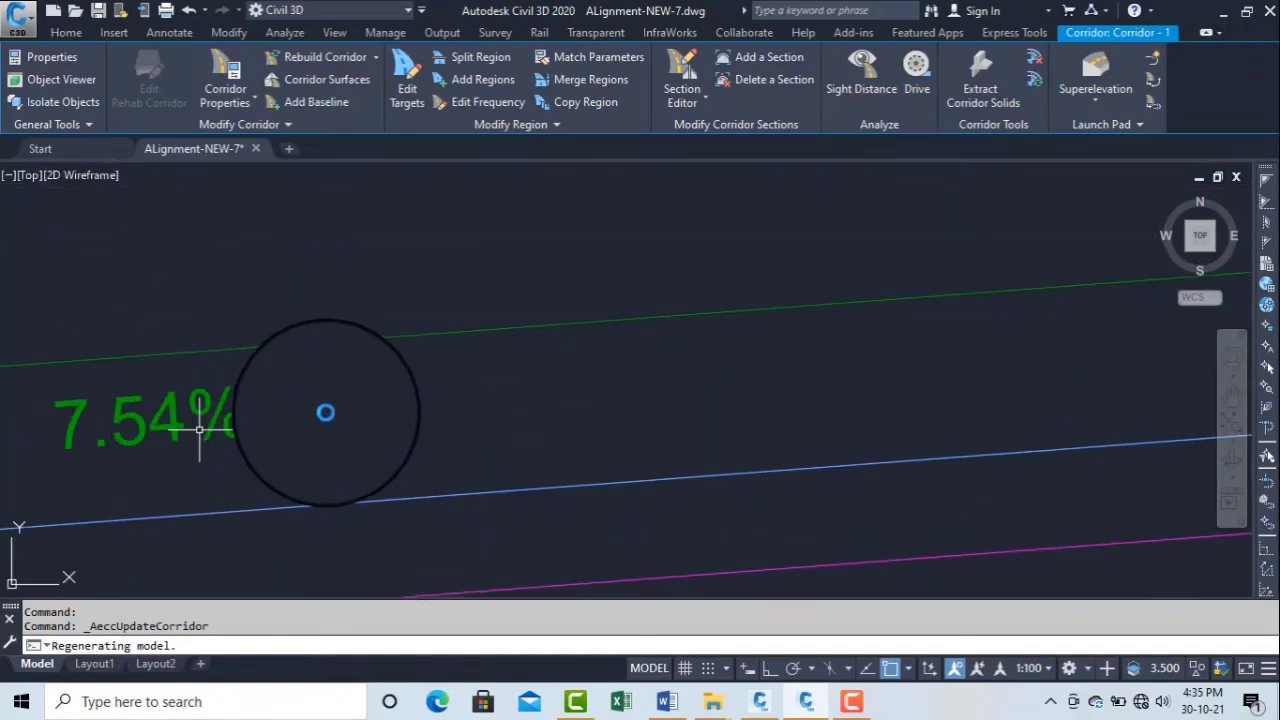
middle_drag(435, 409, 541, 405)
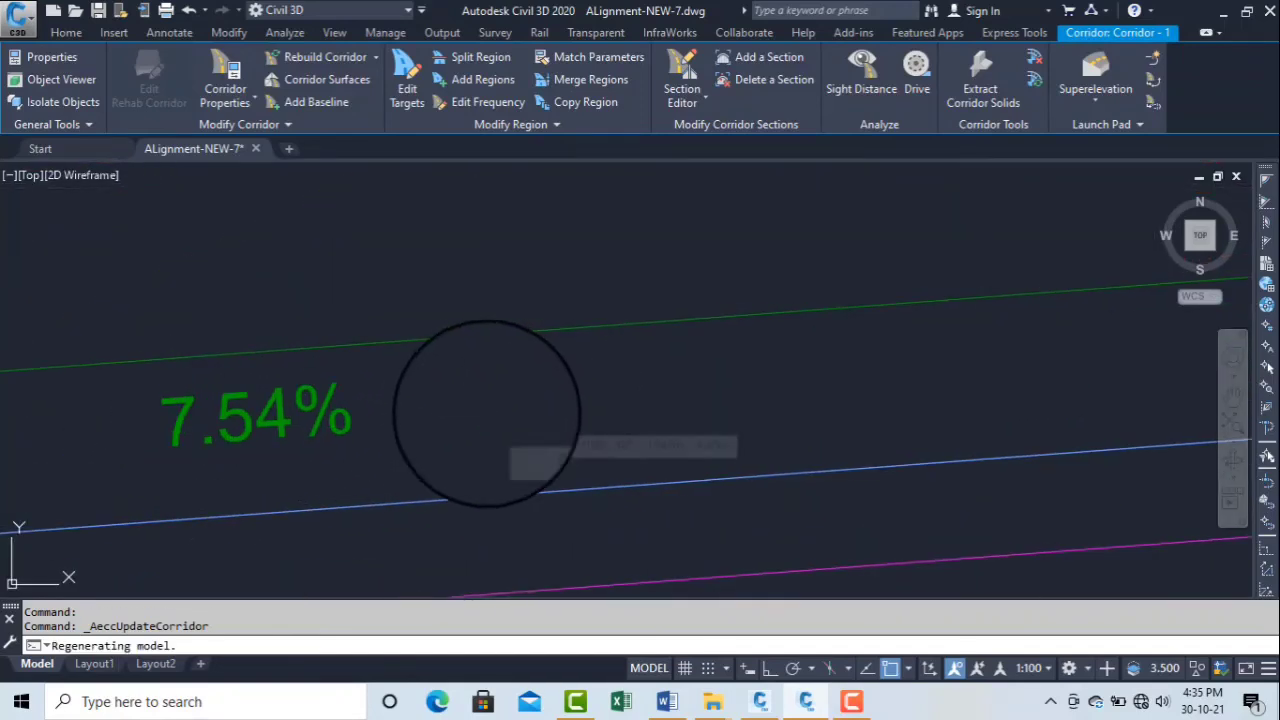
scroll(786, 394, down, 5)
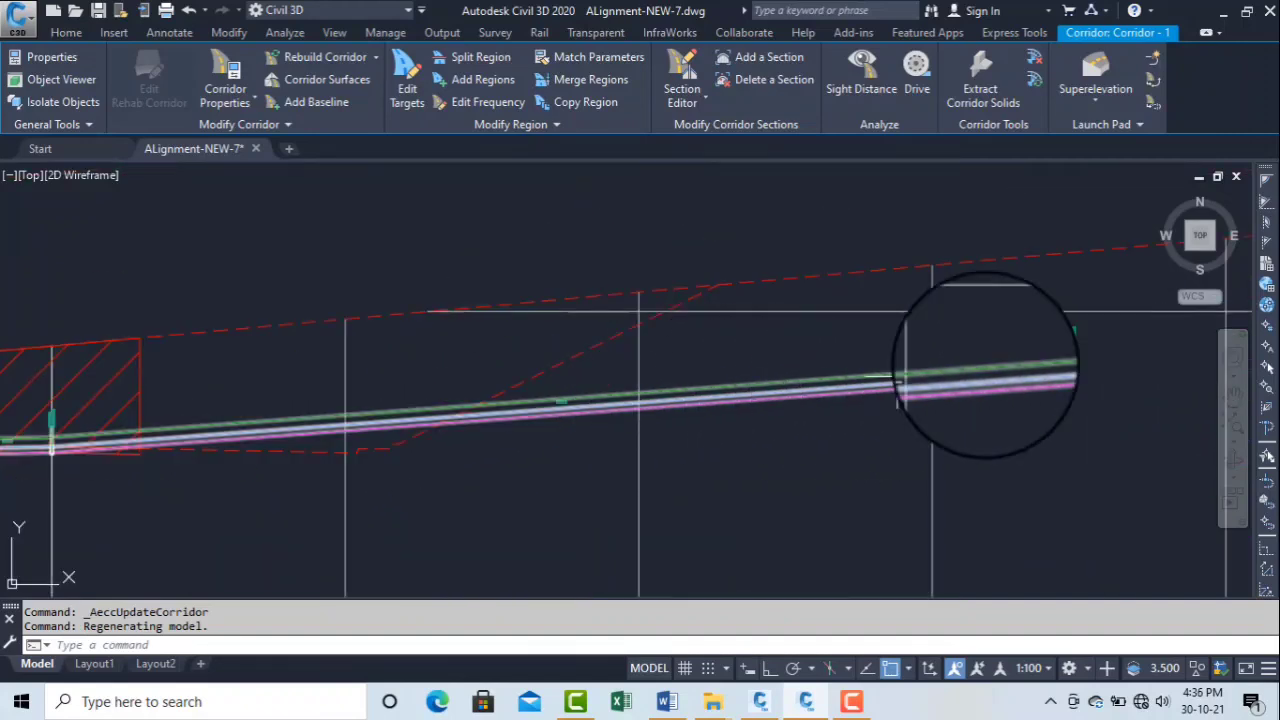
scroll(1068, 338, up, 4)
scroll(566, 303, down, 12)
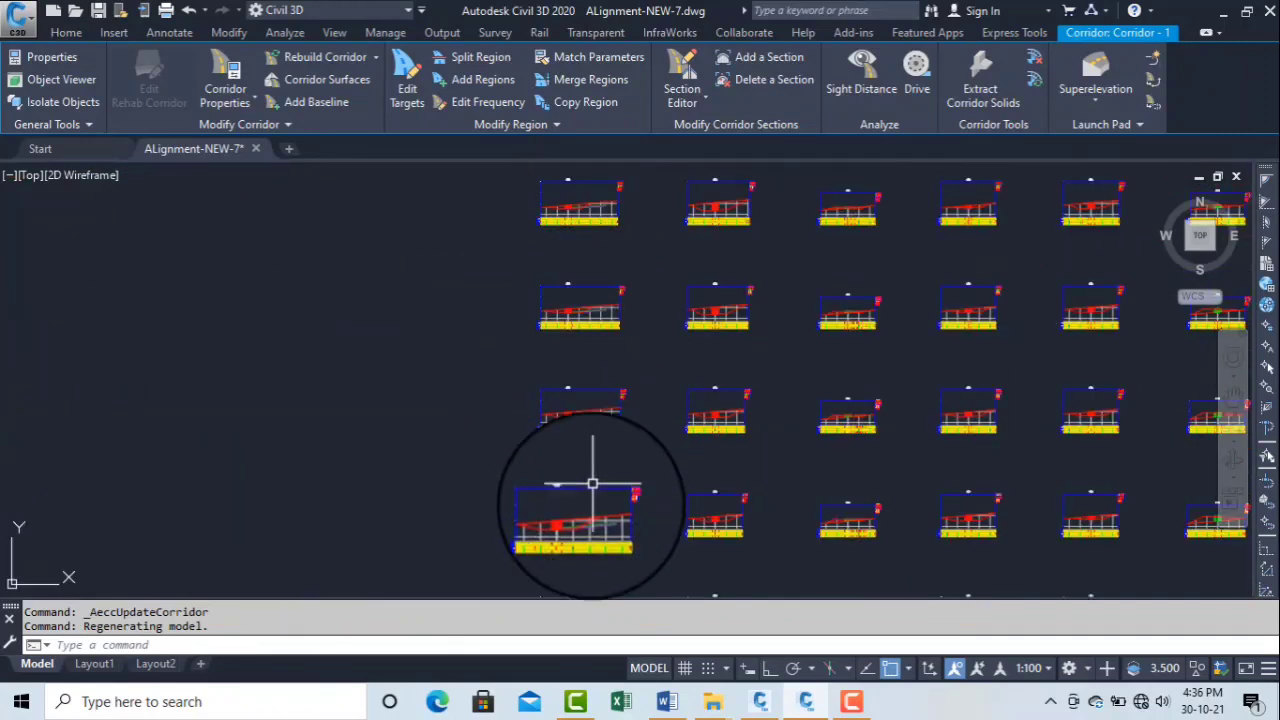
scroll(592, 484, up, 6)
scroll(571, 371, down, 2)
scroll(575, 381, up, 2)
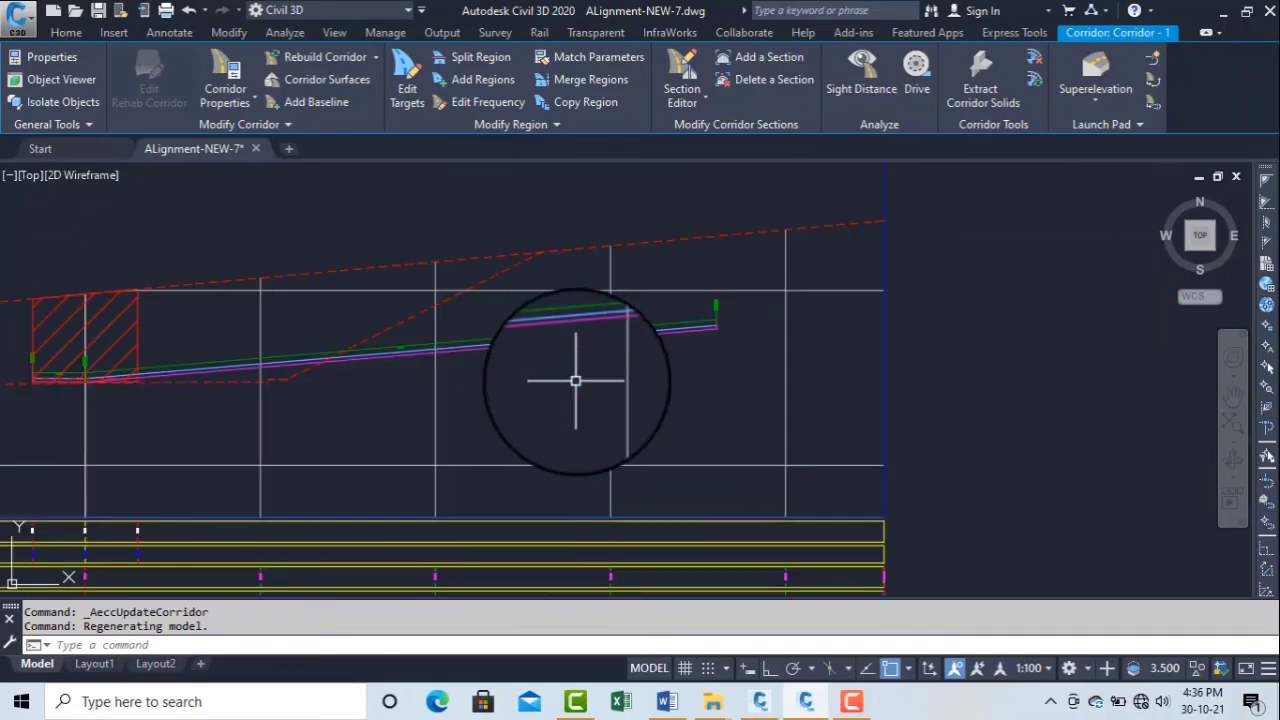
scroll(634, 309, down, 6)
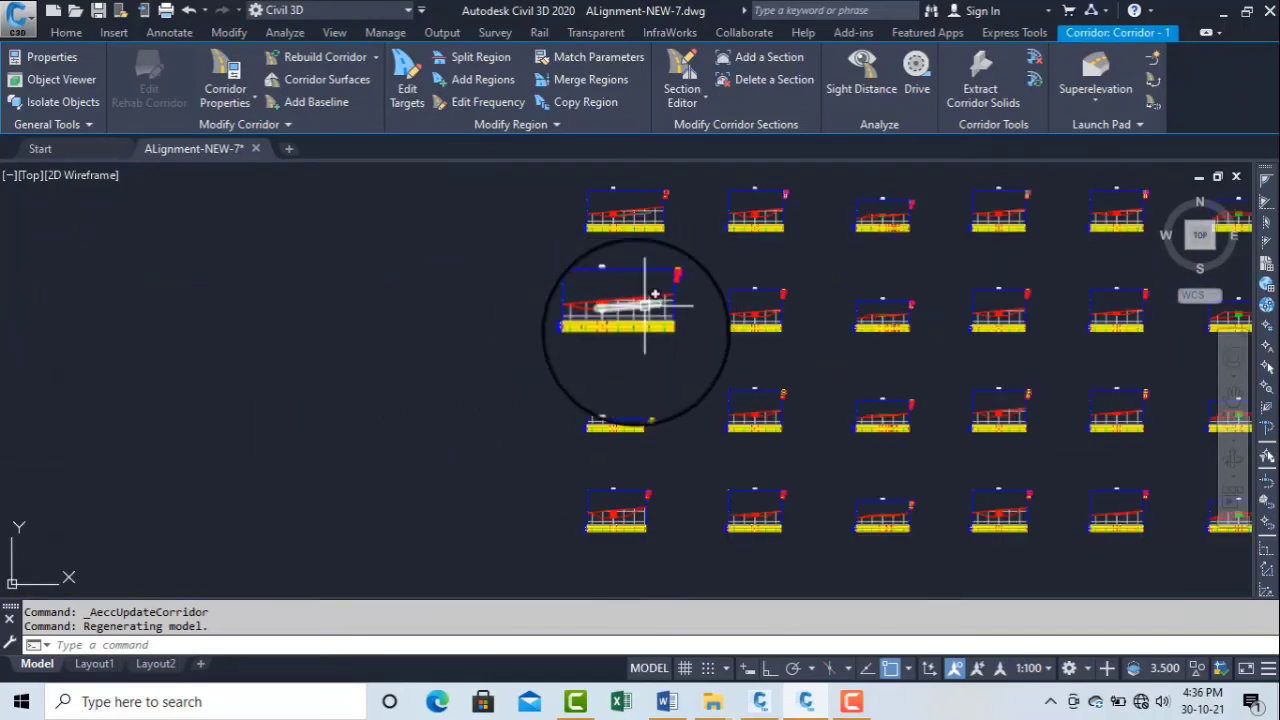
- Examine the slope labels of both lanes in the section views without widening to check the superelevation
scroll(616, 425, down, 1)
scroll(614, 420, up, 8)
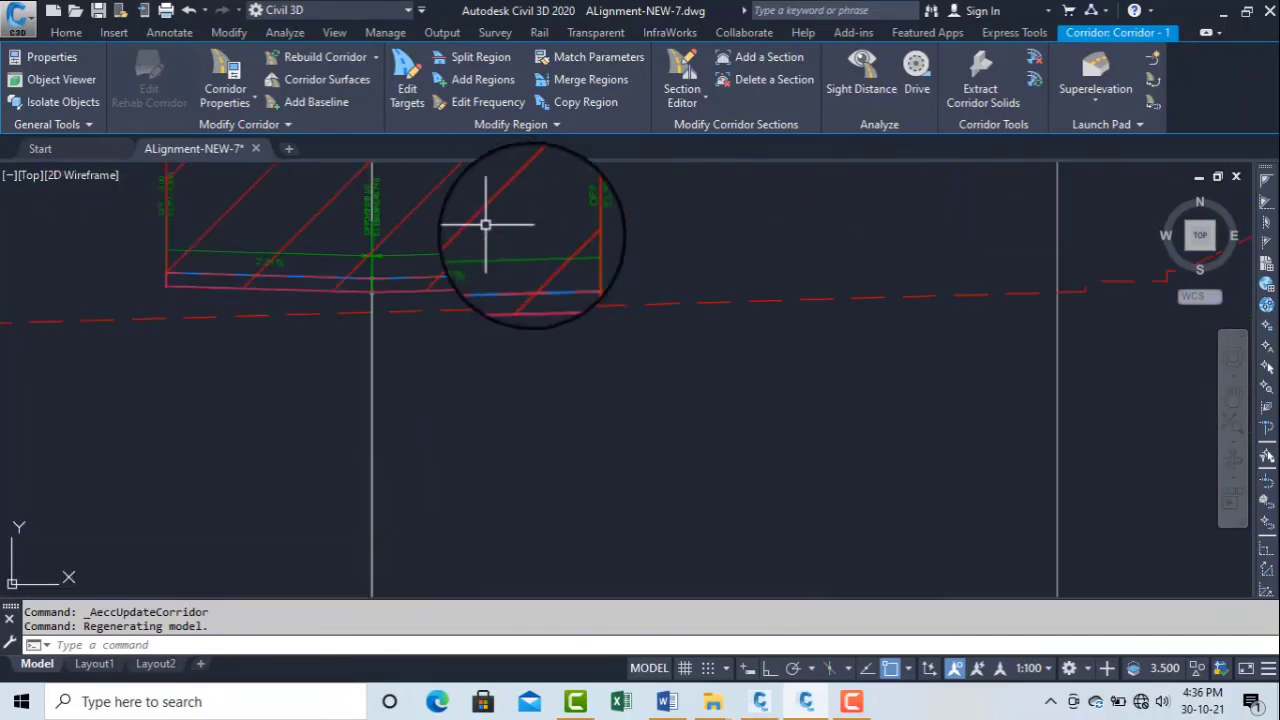
scroll(570, 238, up, 4)
mouse_move(521, 268)
middle_down()
mouse_move(709, 329)
mouse_move(786, 343)
mouse_move(797, 326)
middle_up()
scroll(789, 340, down, 2)
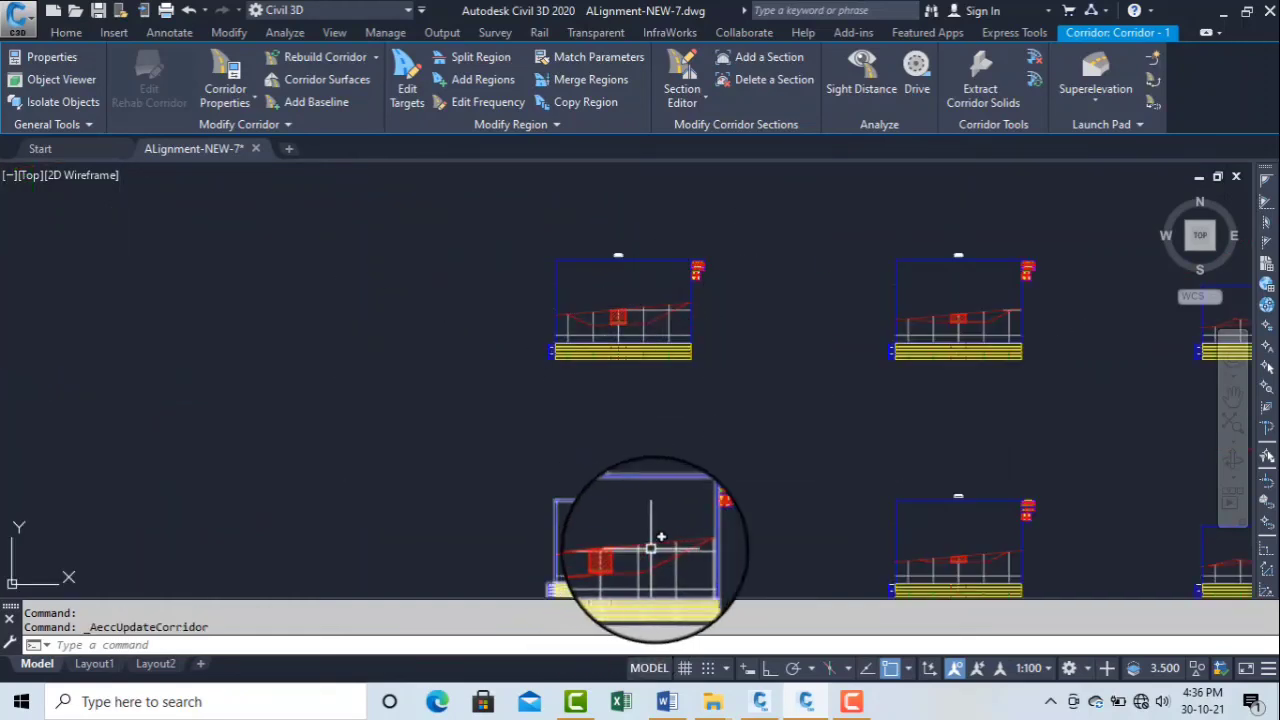
scroll(660, 537, up, 5)
mouse_move(631, 543)
middle_down()
mouse_move(494, 309)
mouse_move(294, 257)
mouse_move(453, 428)
mouse_move(474, 432)
middle_up()
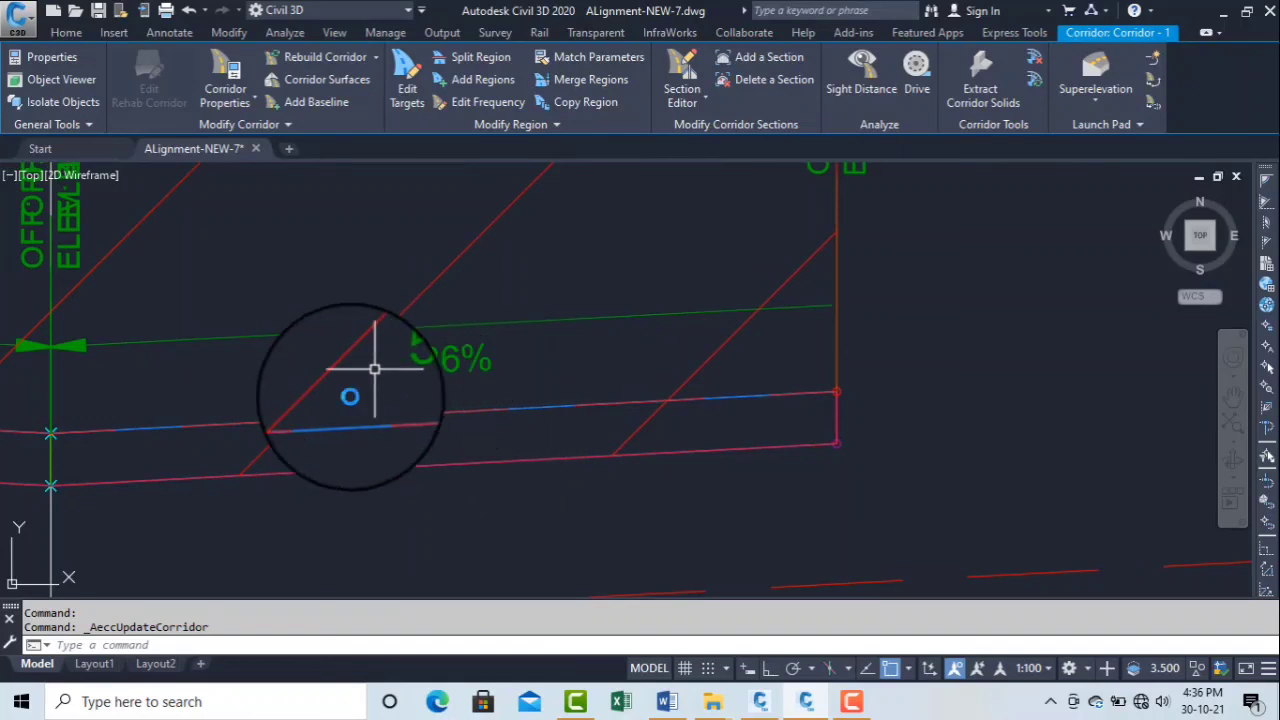
scroll(350, 395, down, 6)
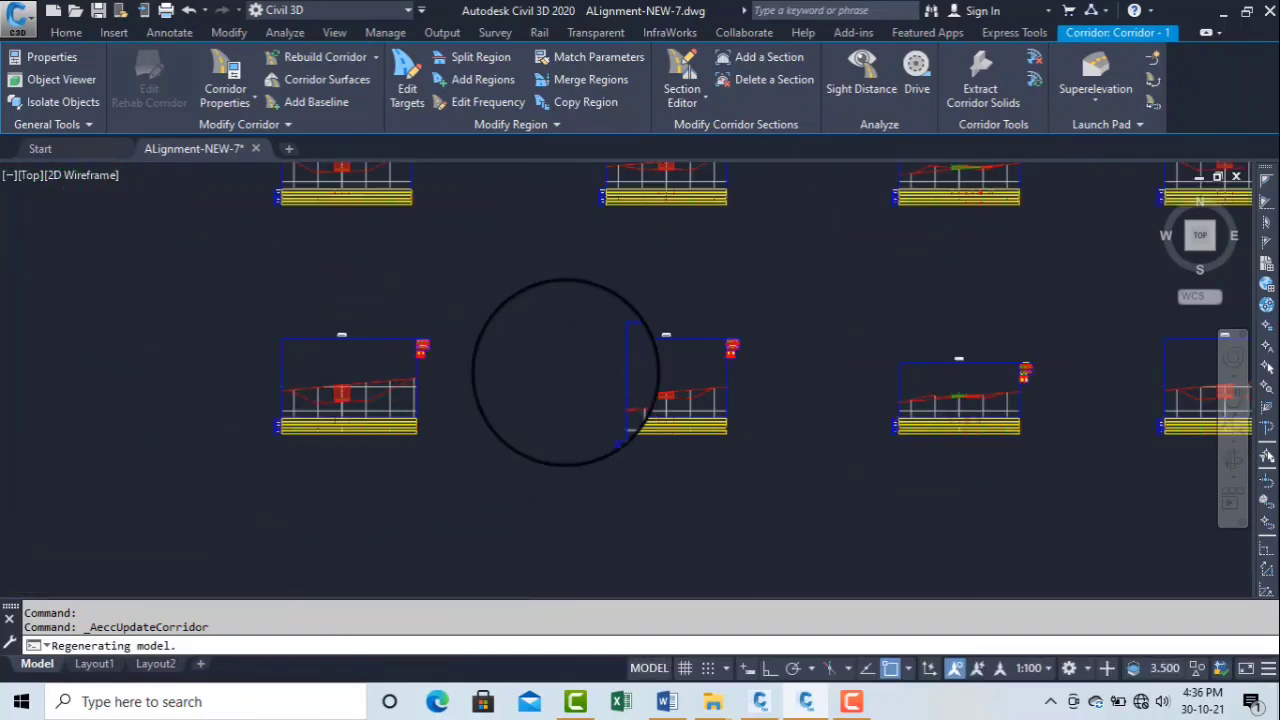
scroll(490, 330, down, 5)
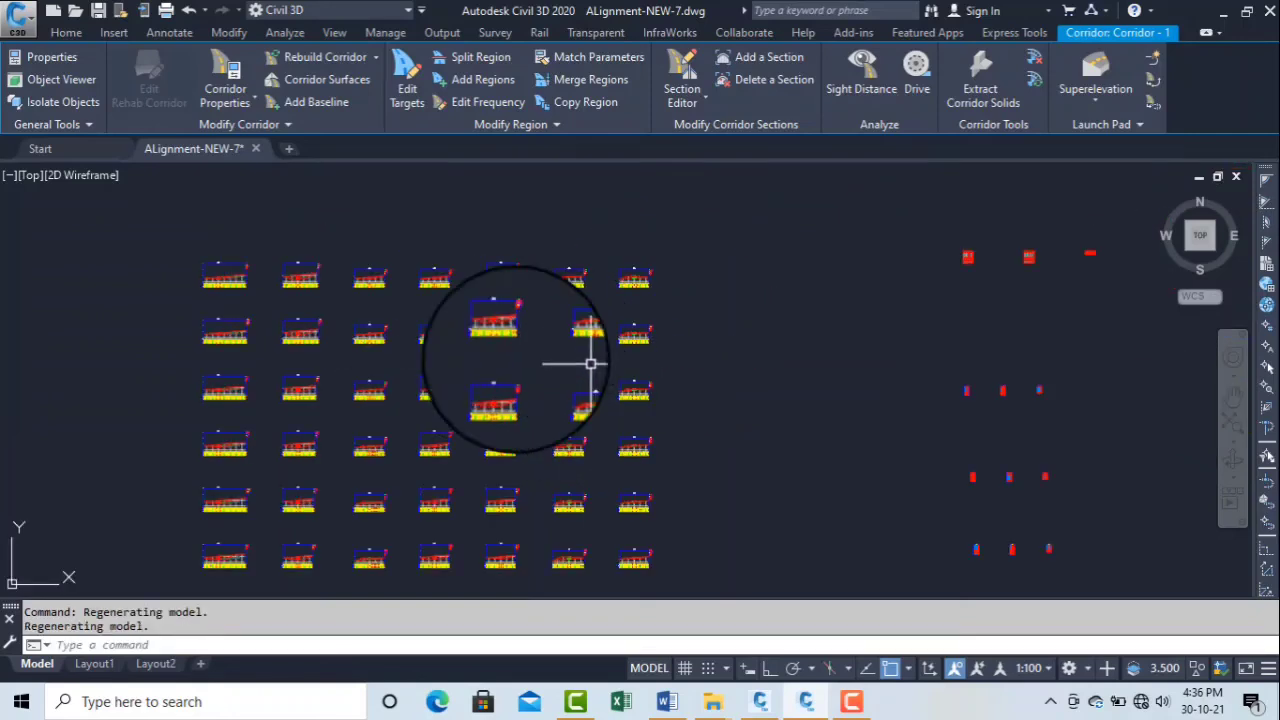
scroll(300, 325, up, 5)
scroll(349, 341, up, 5)
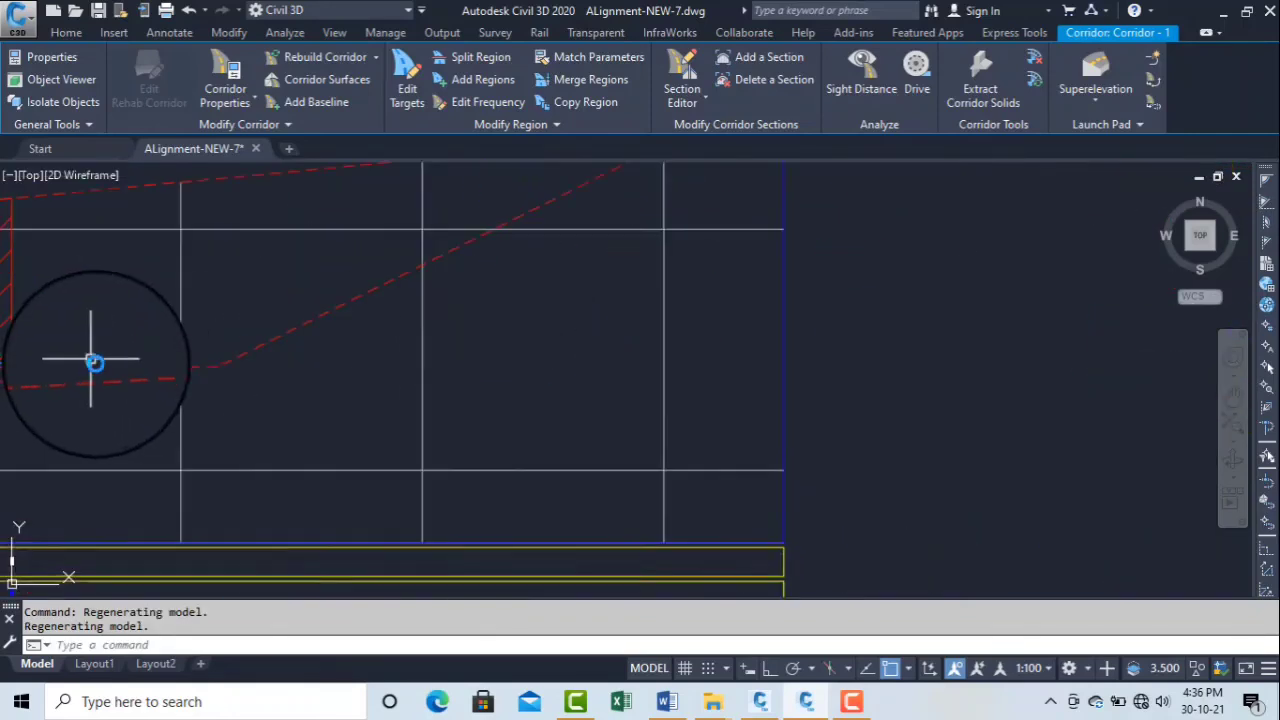
scroll(187, 430, up, 5)
mouse_move(166, 414)
middle_down()
mouse_move(323, 457)
mouse_move(513, 463)
mouse_move(543, 457)
mouse_move(569, 429)
middle_up()
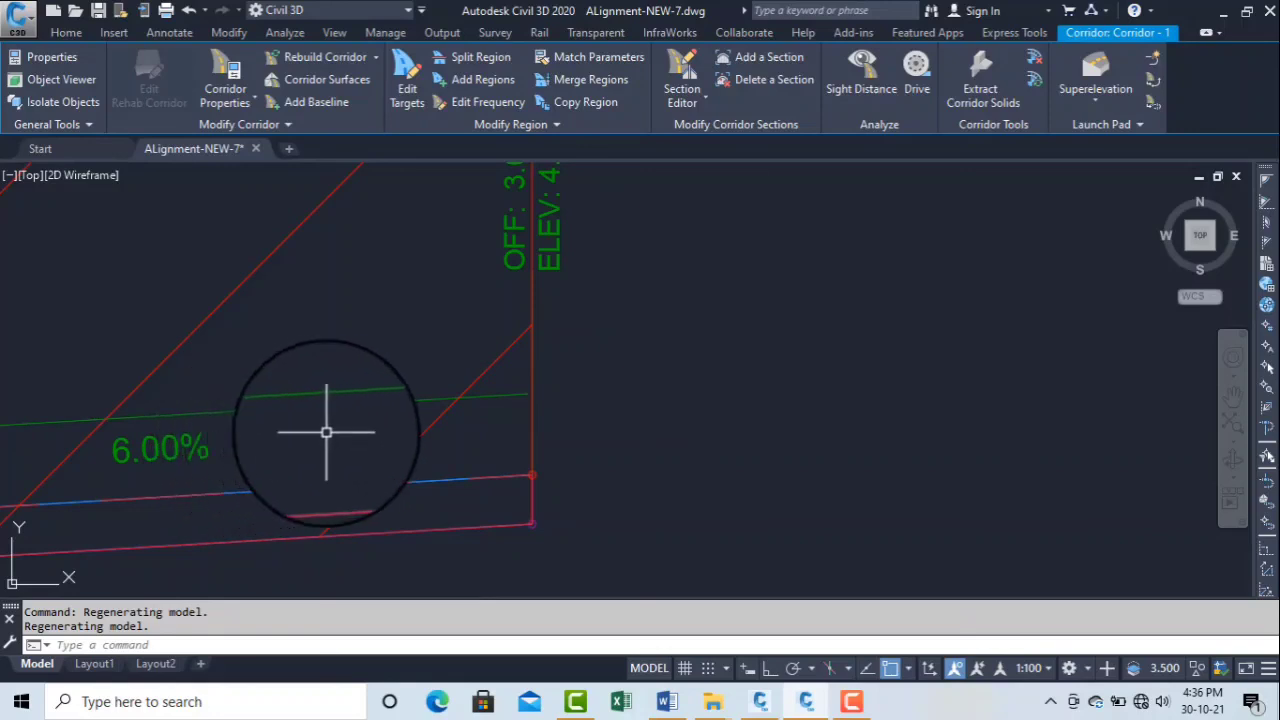
scroll(470, 269, down, 10)
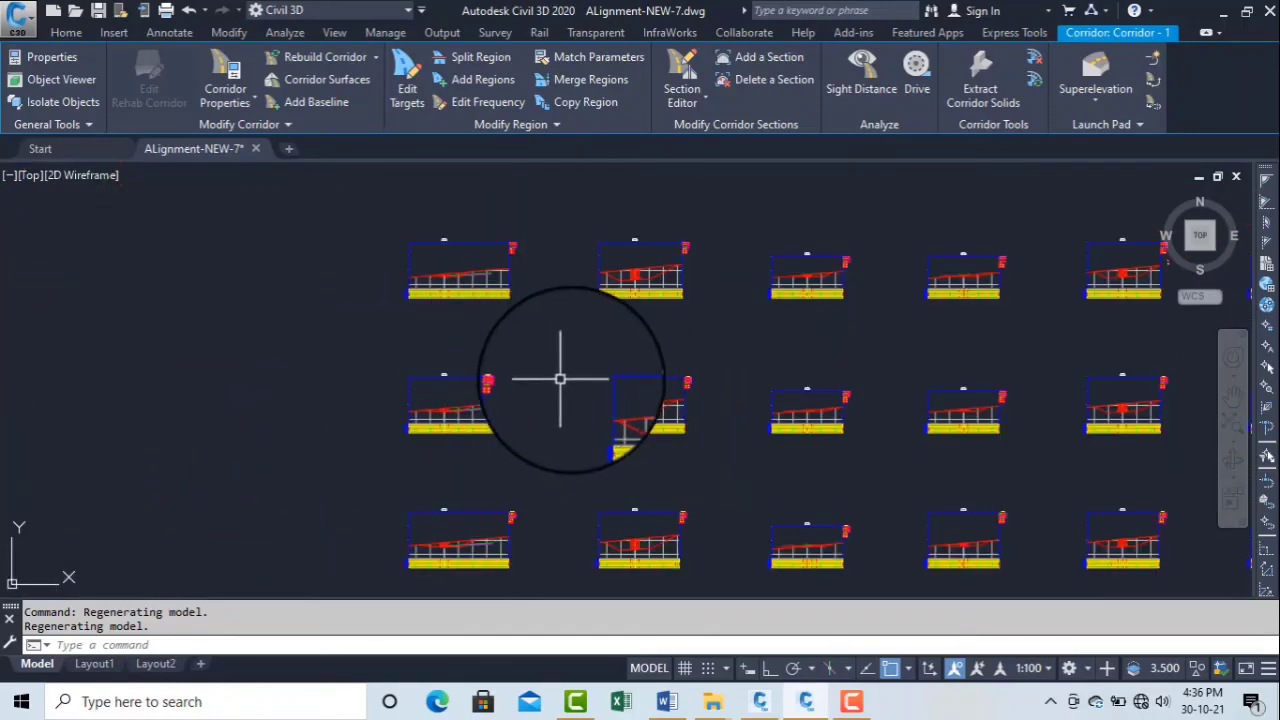
scroll(640, 365, up, 6)
- Locate stations 0+160 and 0+200 in the profile view bands and examine the vertical and horizontal curve bands between them
scroll(656, 354, down, 12)
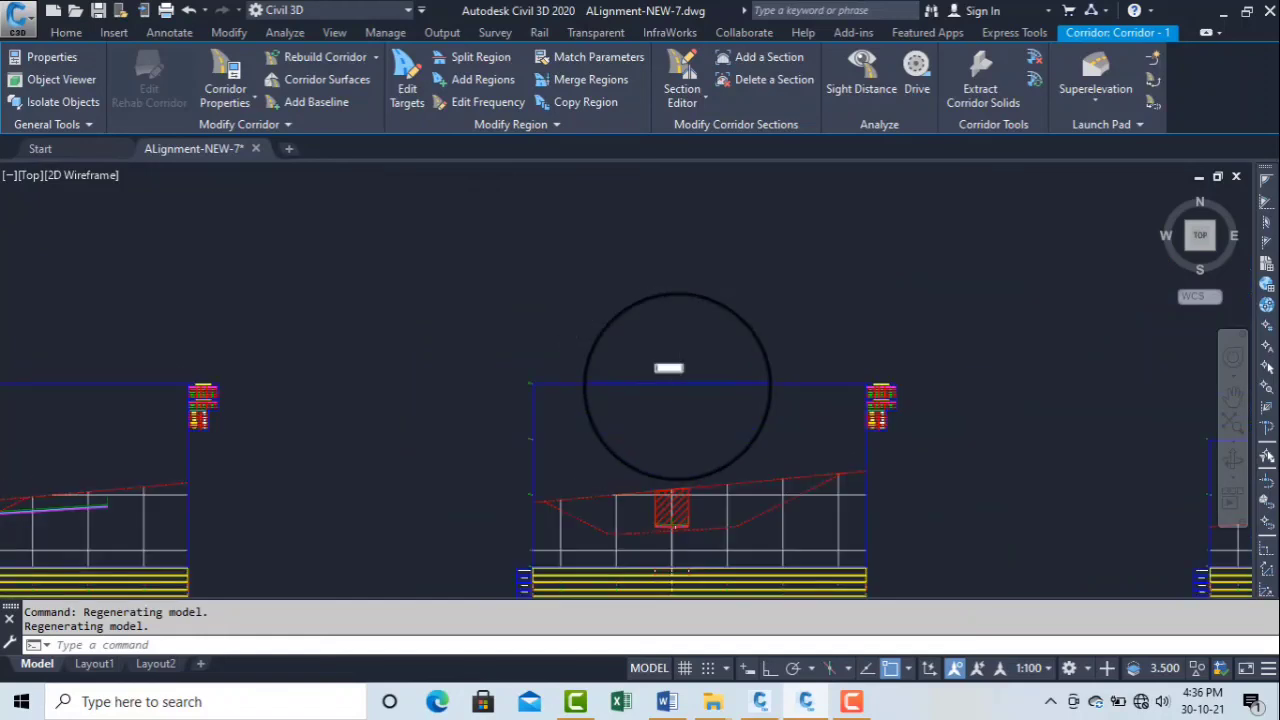
middle_drag(351, 329, 643, 533)
scroll(430, 410, up, 4)
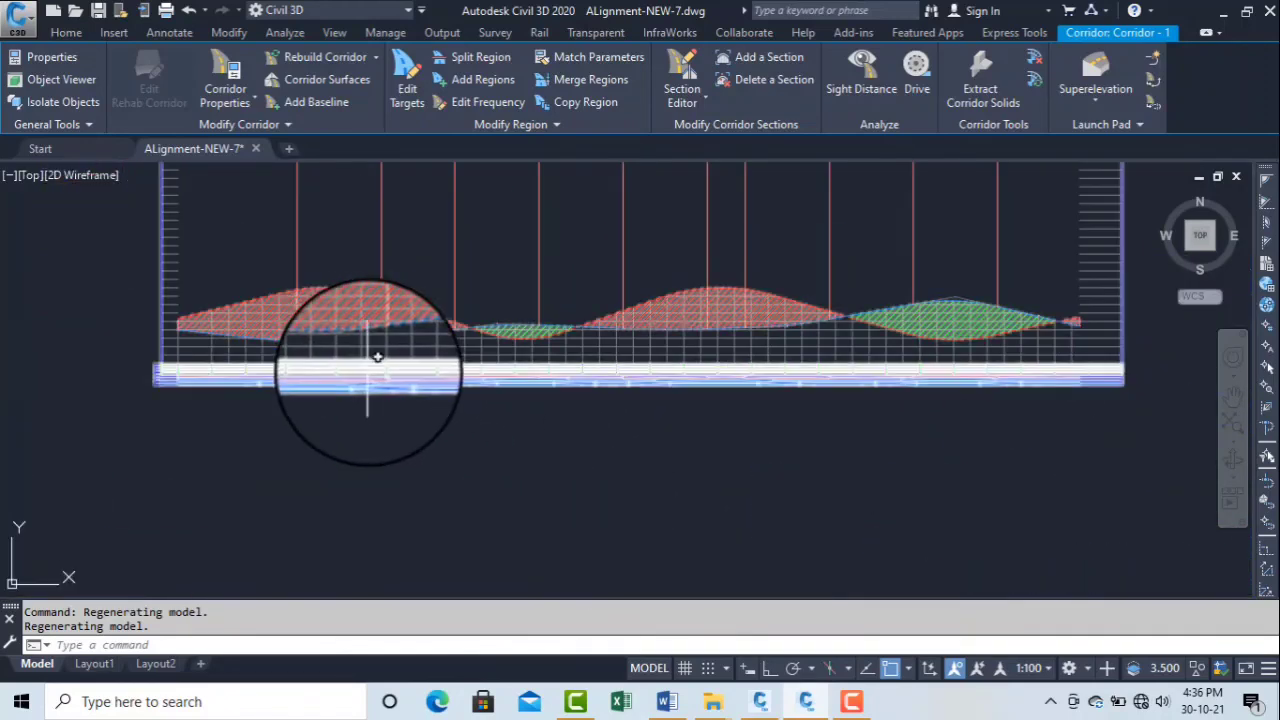
scroll(409, 423, down, 4)
scroll(250, 380, up, 6)
scroll(394, 366, up, 5)
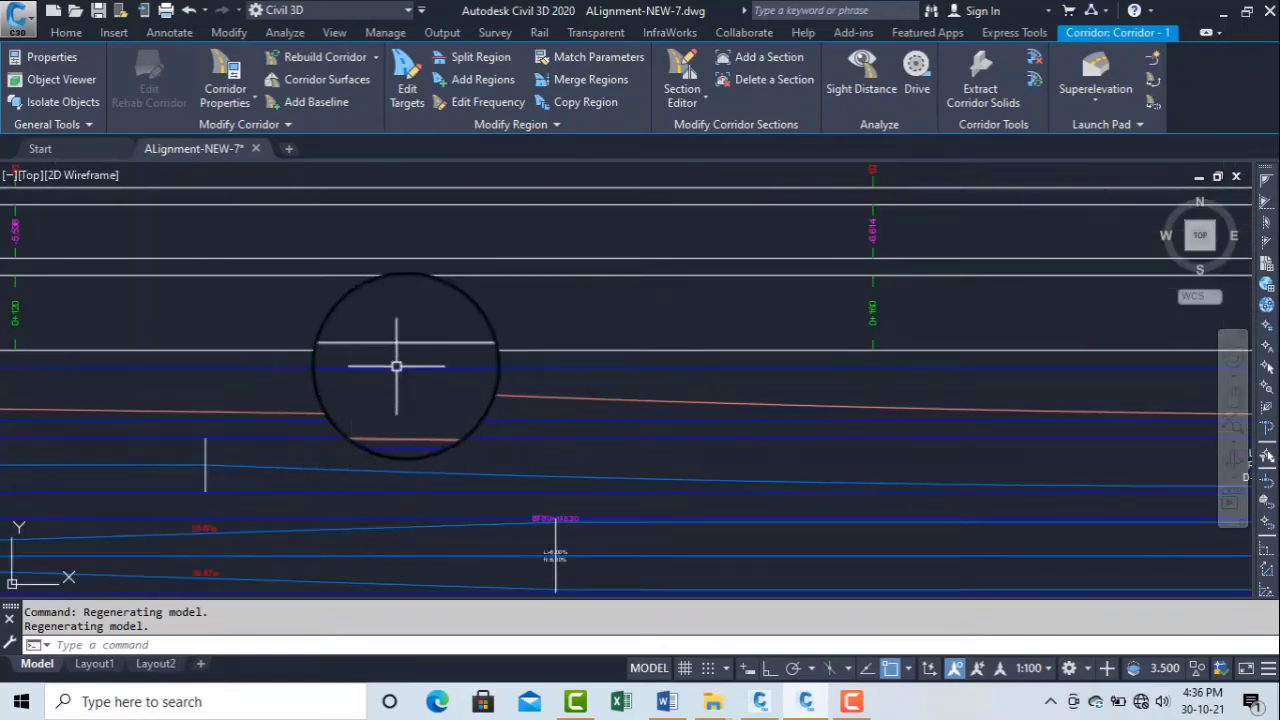
scroll(680, 370, down, 4)
scroll(800, 343, up, 5)
scroll(560, 317, up, 5)
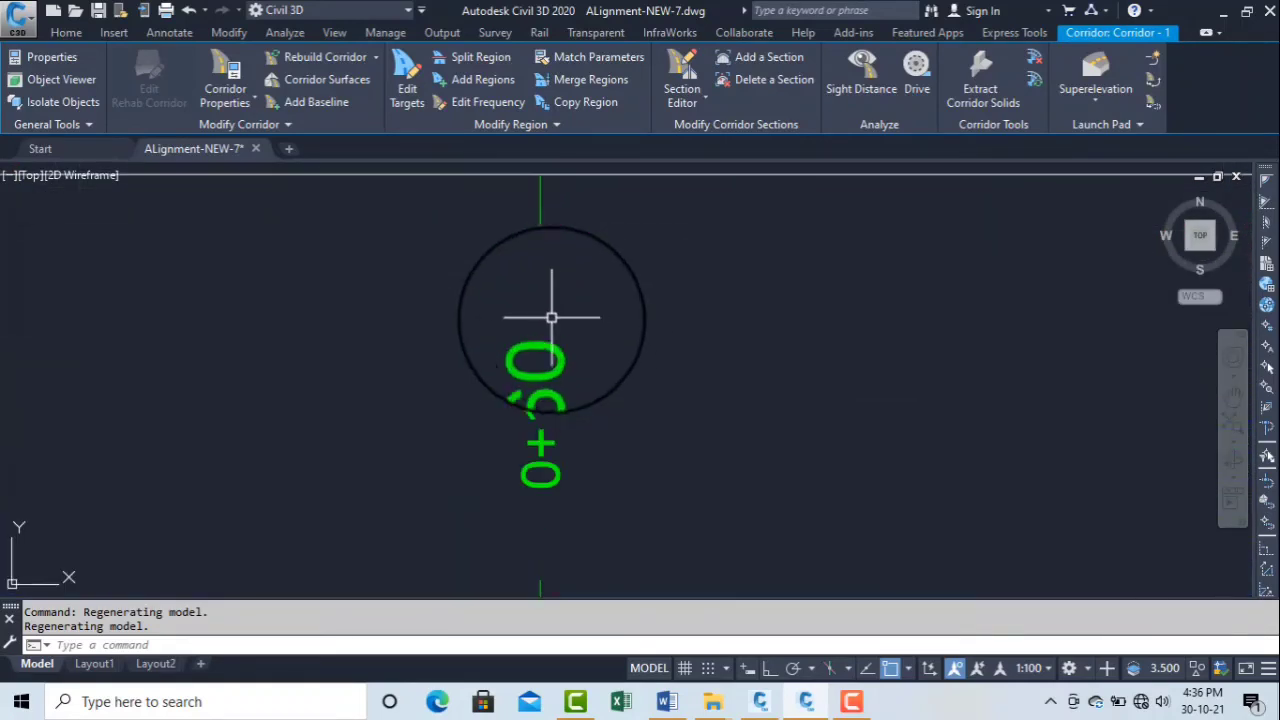
scroll(568, 329, down, 5)
middle_drag(712, 343, 5, 327)
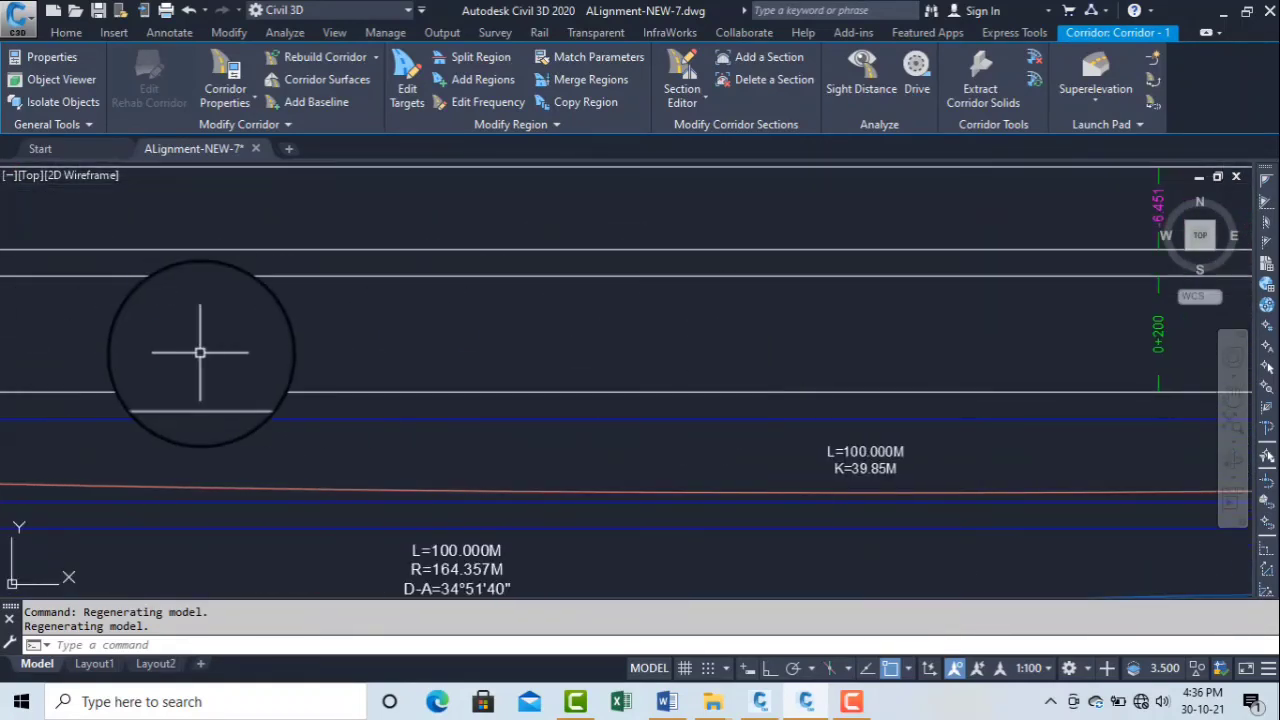
scroll(840, 342, down, 2)
middle_drag(658, 470, 646, 363)
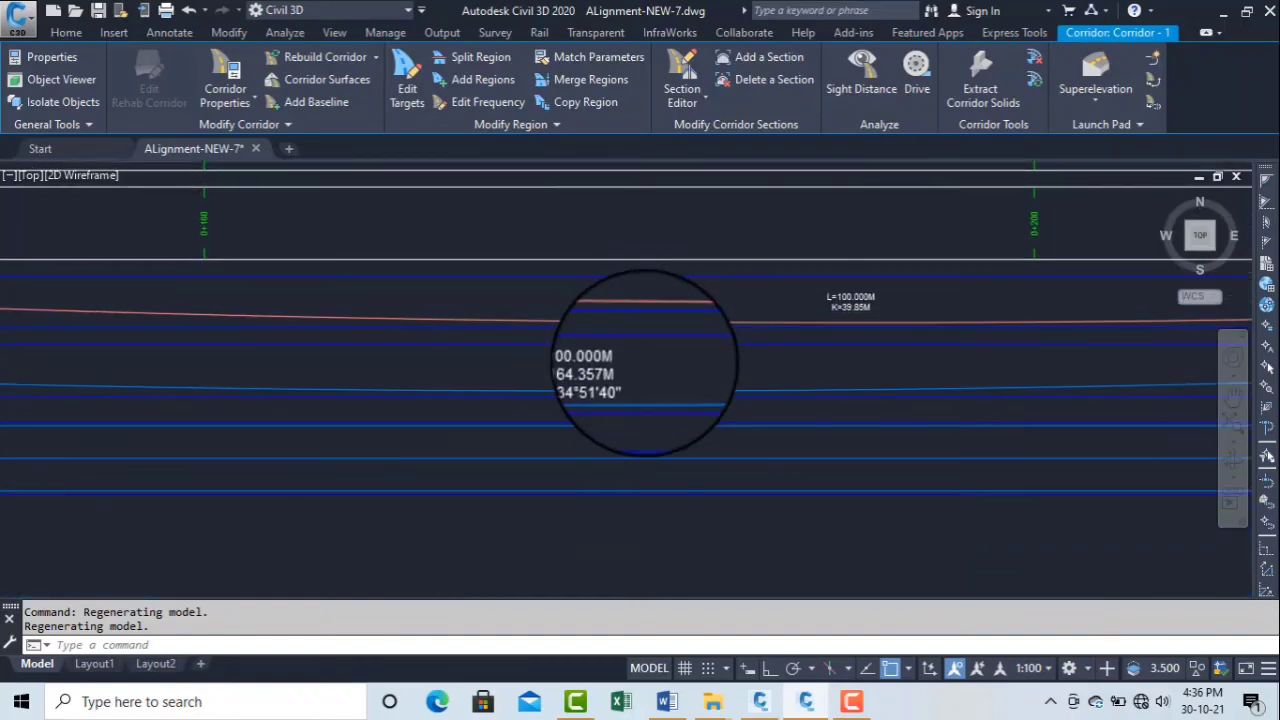
- Examine the left and right lane slopes in the superelevation band at the curve's full-superelevation start and its end at 0+212.54
scroll(643, 363, down, 4)
scroll(576, 397, up, 2)
scroll(254, 384, up, 2)
scroll(254, 384, up, 6)
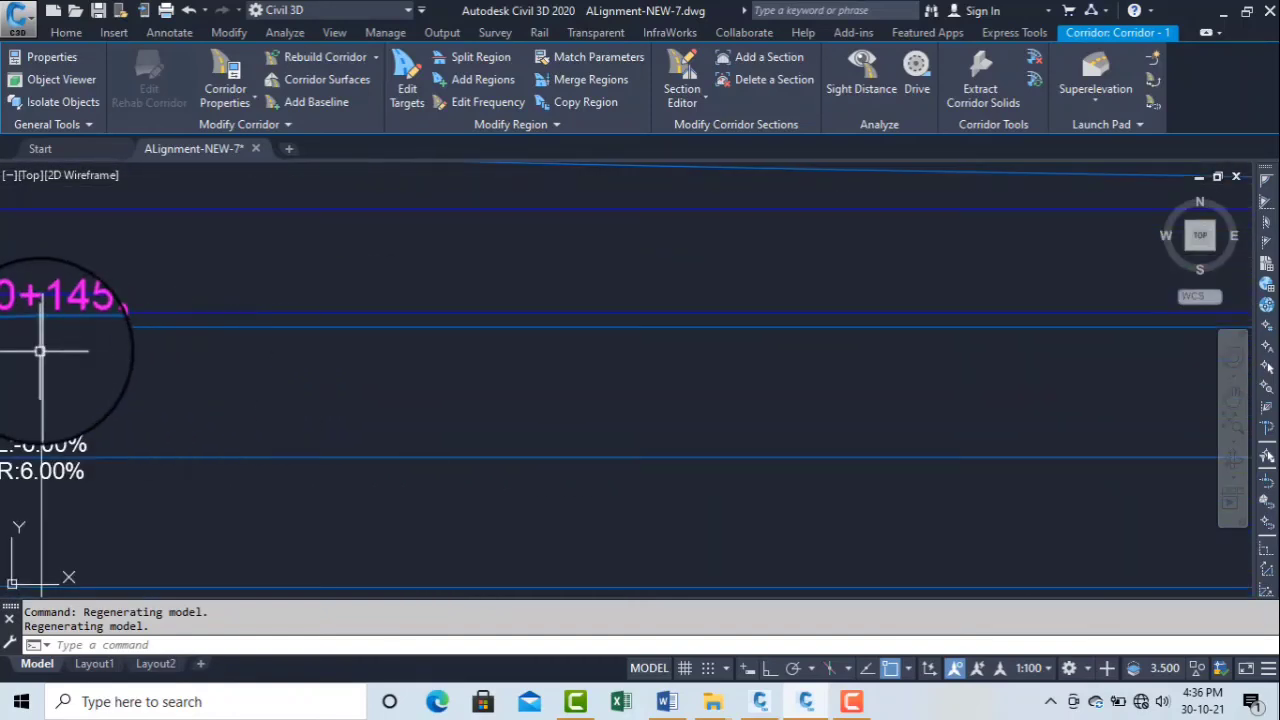
middle_drag(40, 351, 363, 371)
scroll(360, 343, up, 4)
scroll(388, 321, down, 3)
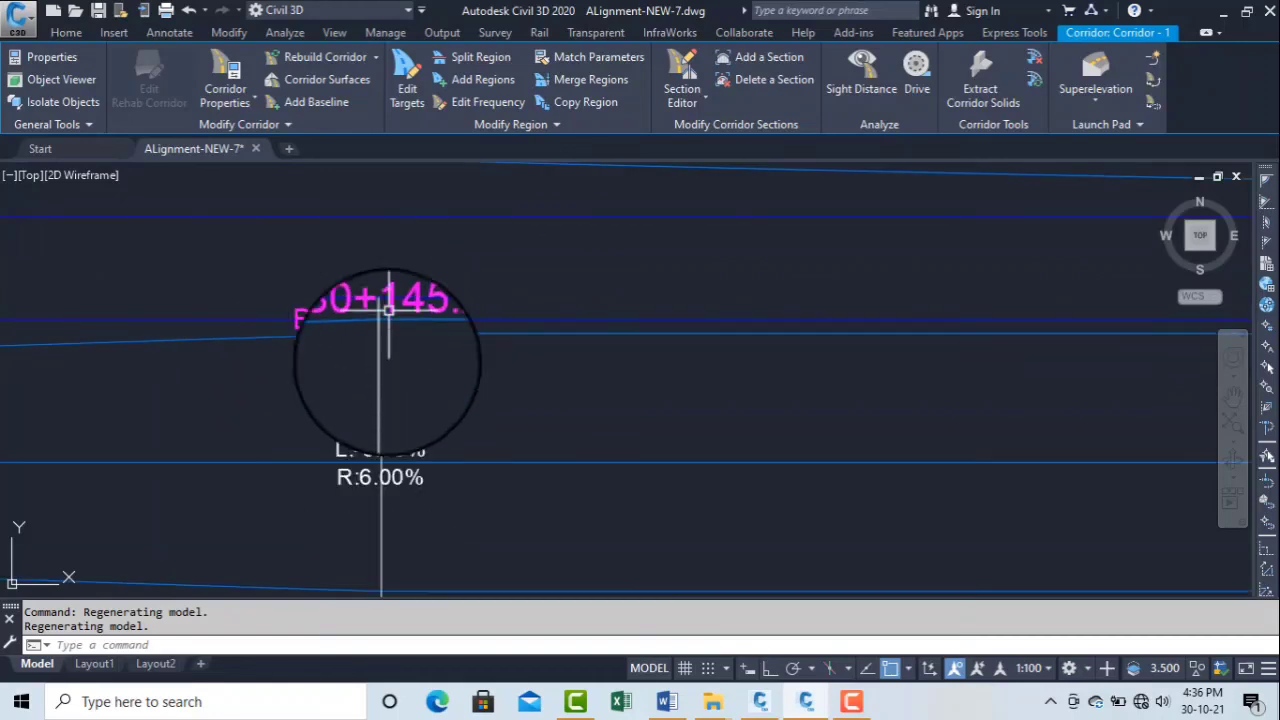
scroll(371, 430, up, 2)
scroll(352, 419, down, 2)
scroll(374, 402, down, 4)
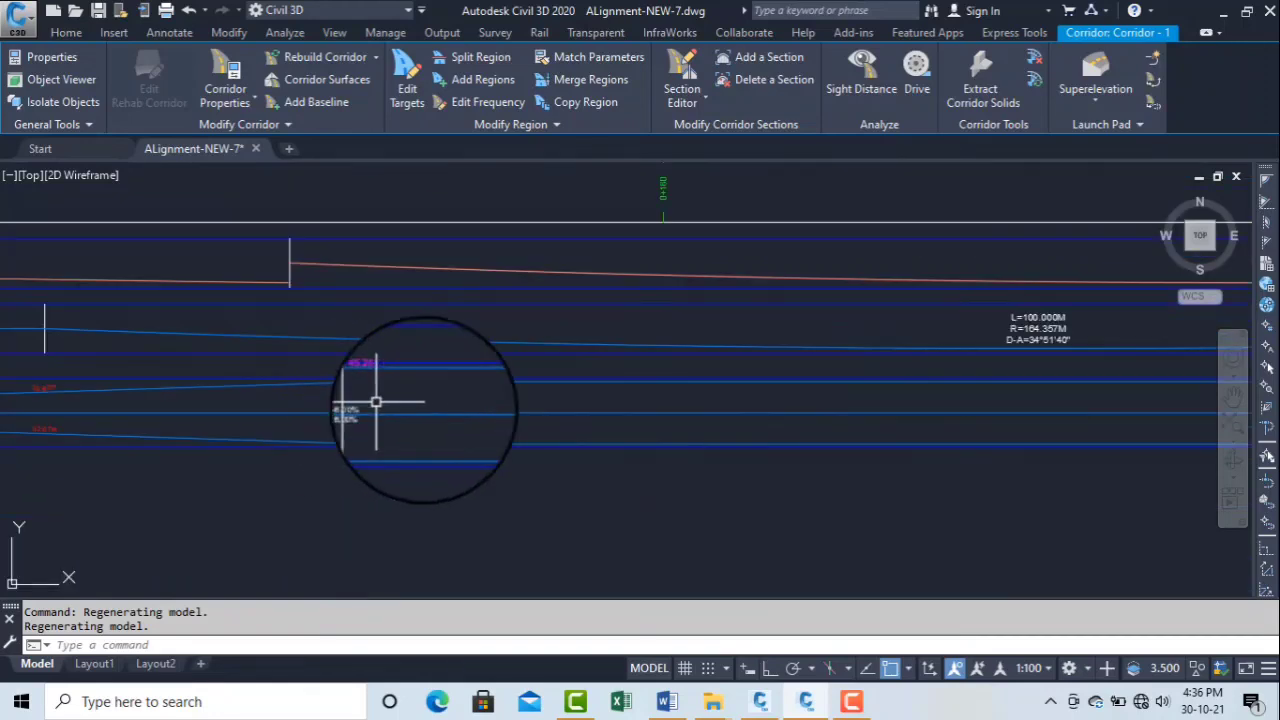
middle_drag(960, 414, 214, 410)
scroll(985, 405, up, 5)
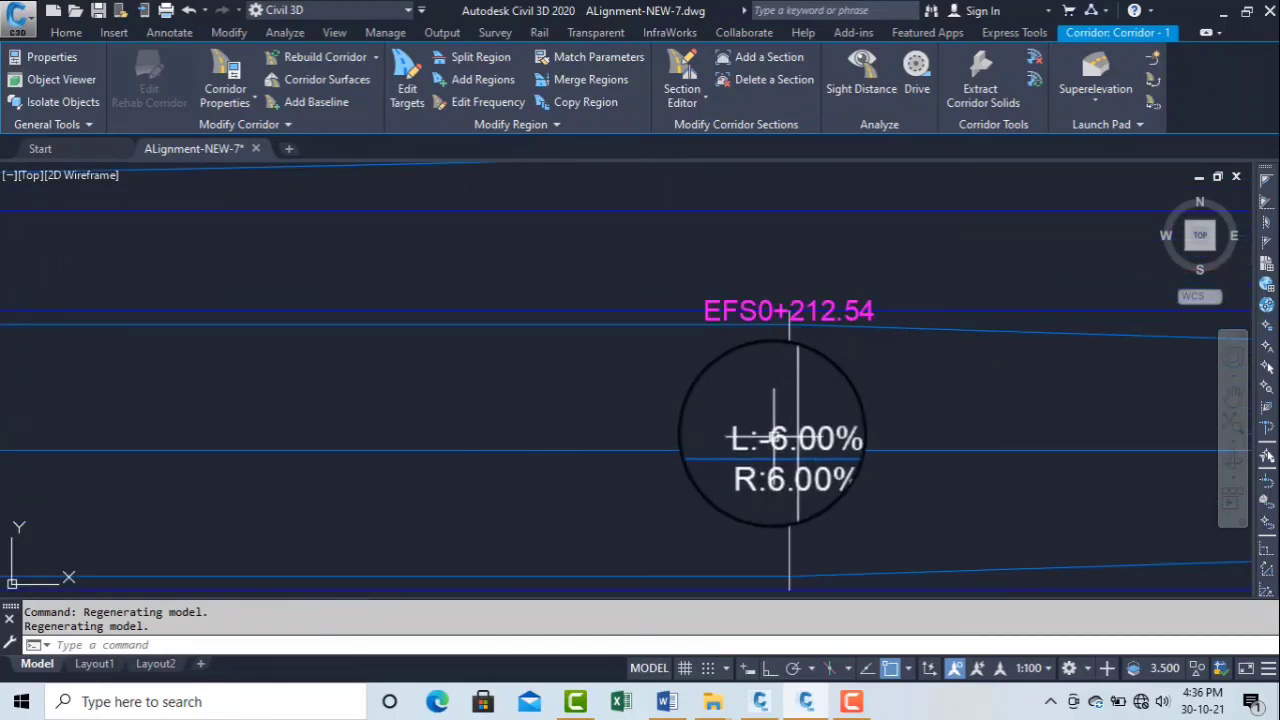
scroll(775, 357, down, 6)
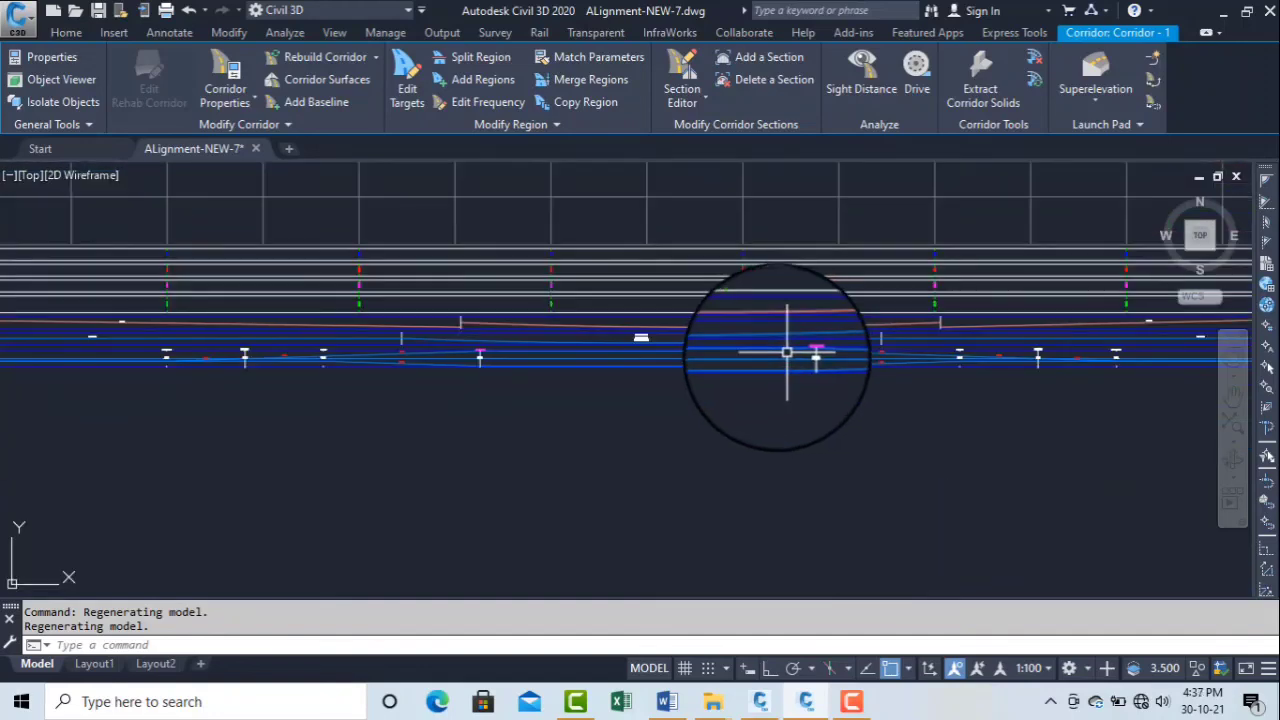
scroll(606, 355, up, 3)
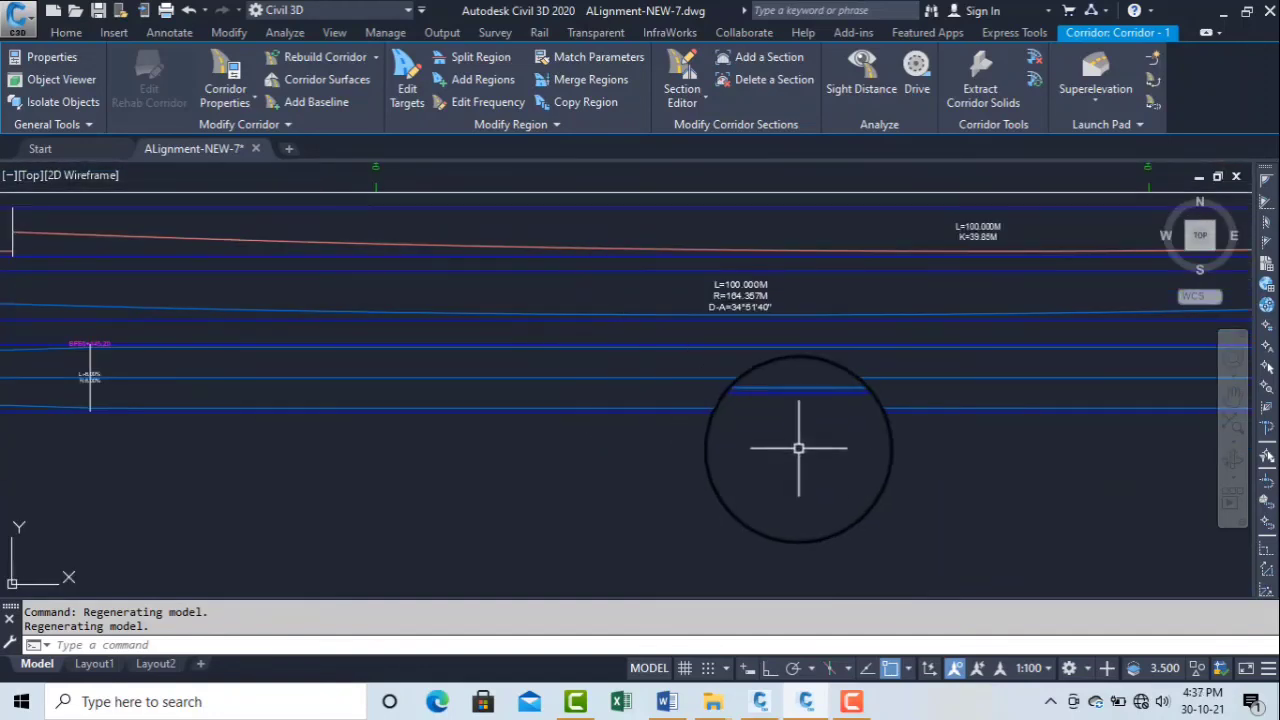
scroll(665, 346, down, 2)
scroll(665, 346, down, 4)
scroll(672, 352, up, 4)
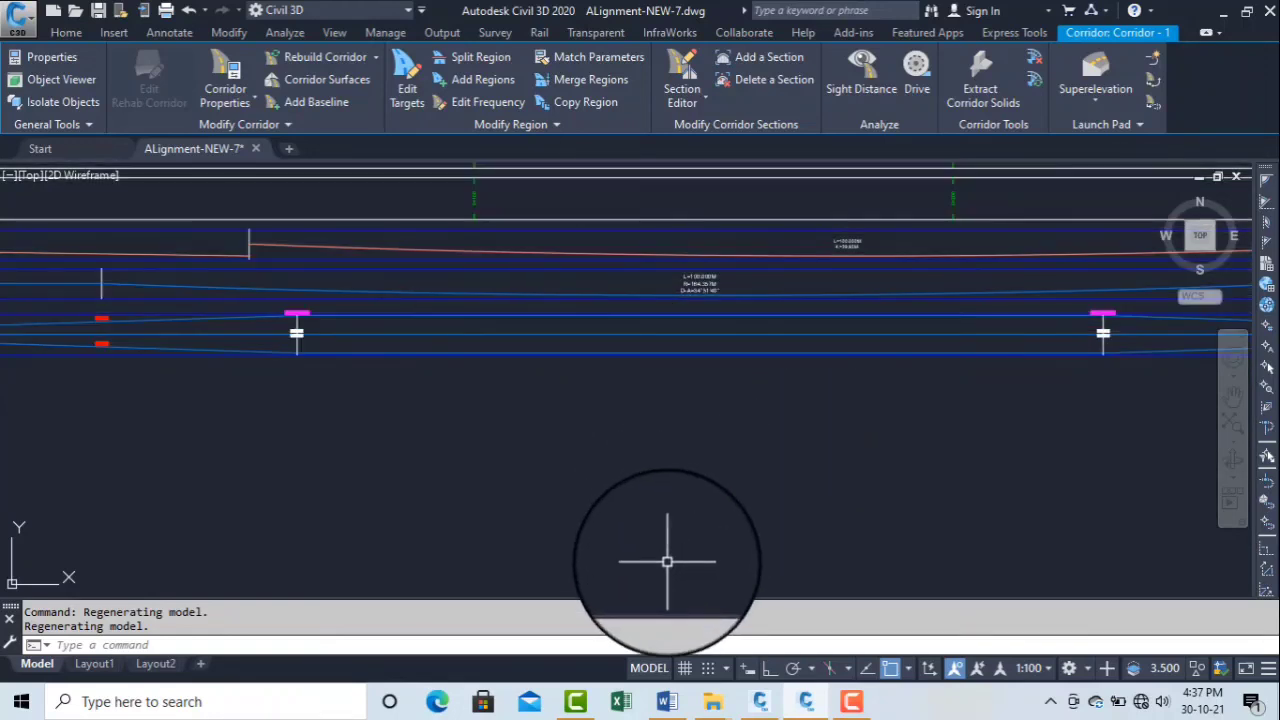
click(852, 703)
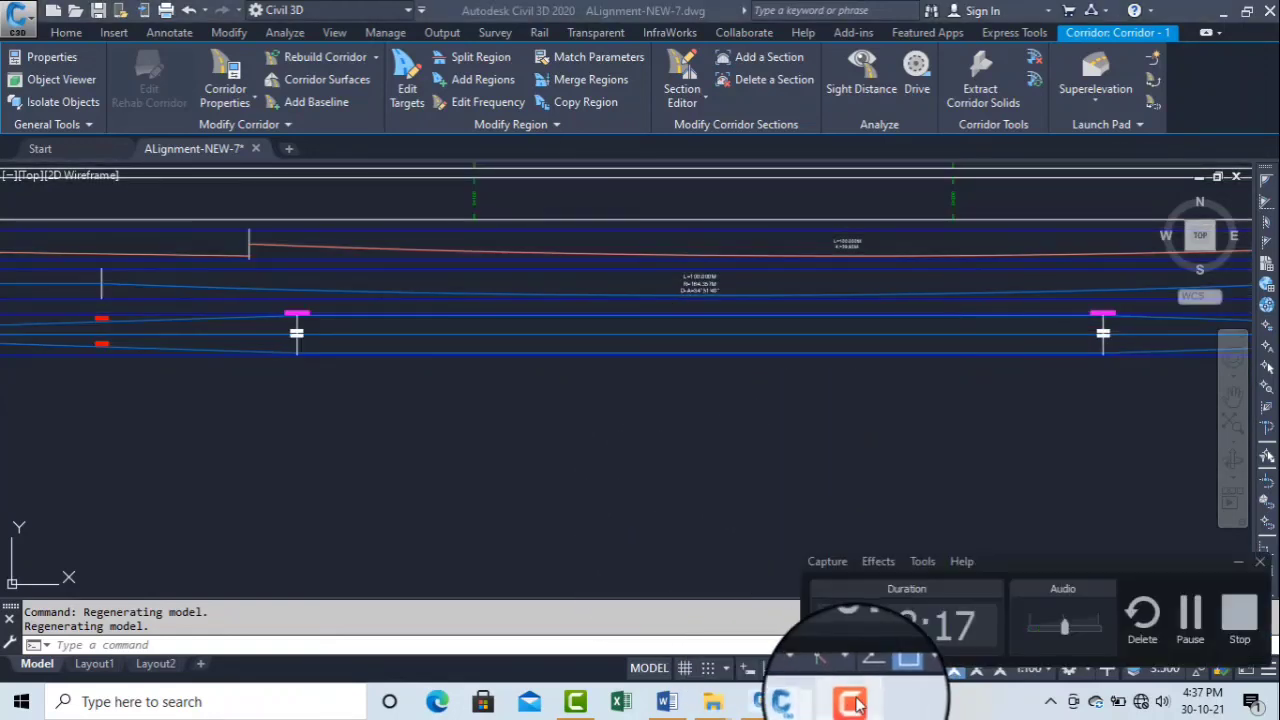
click(852, 703)
- Copy the right DaylightGeneral subassembly from the full road assembly to the upper outer marker point of the simple two-lane assembly's right lane
scroll(540, 415, down, 8)
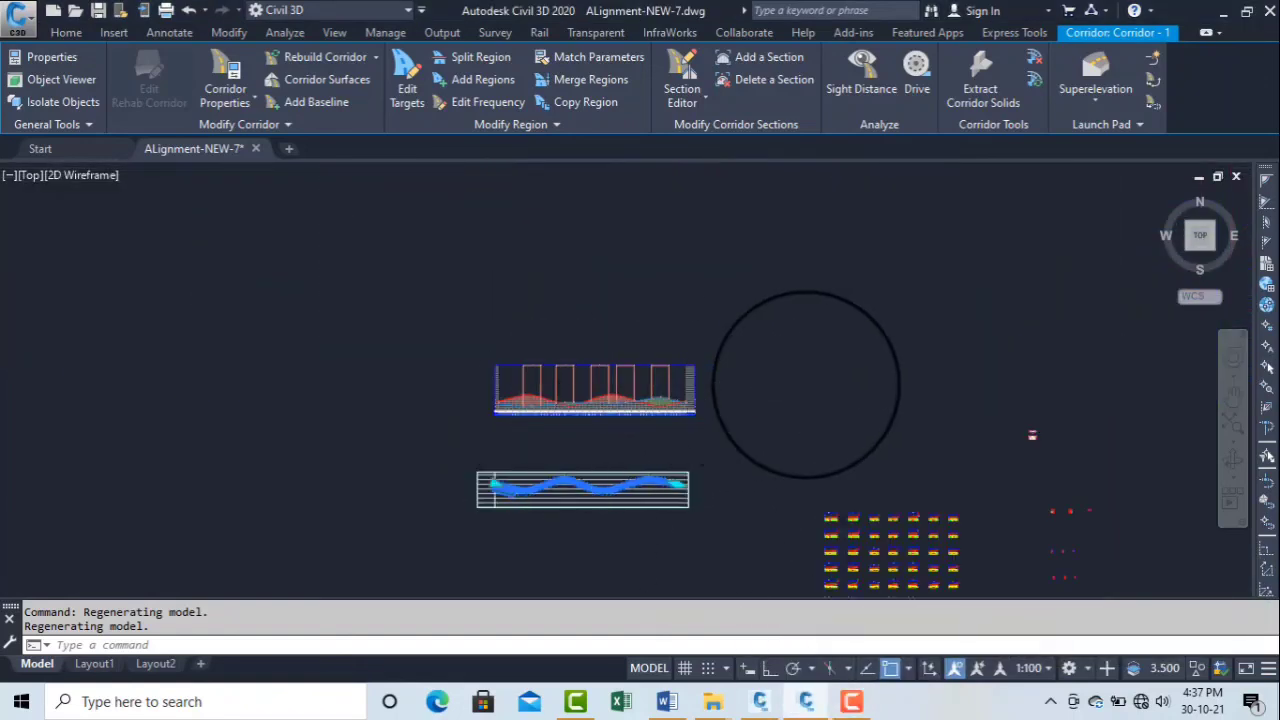
scroll(600, 250, up, 10)
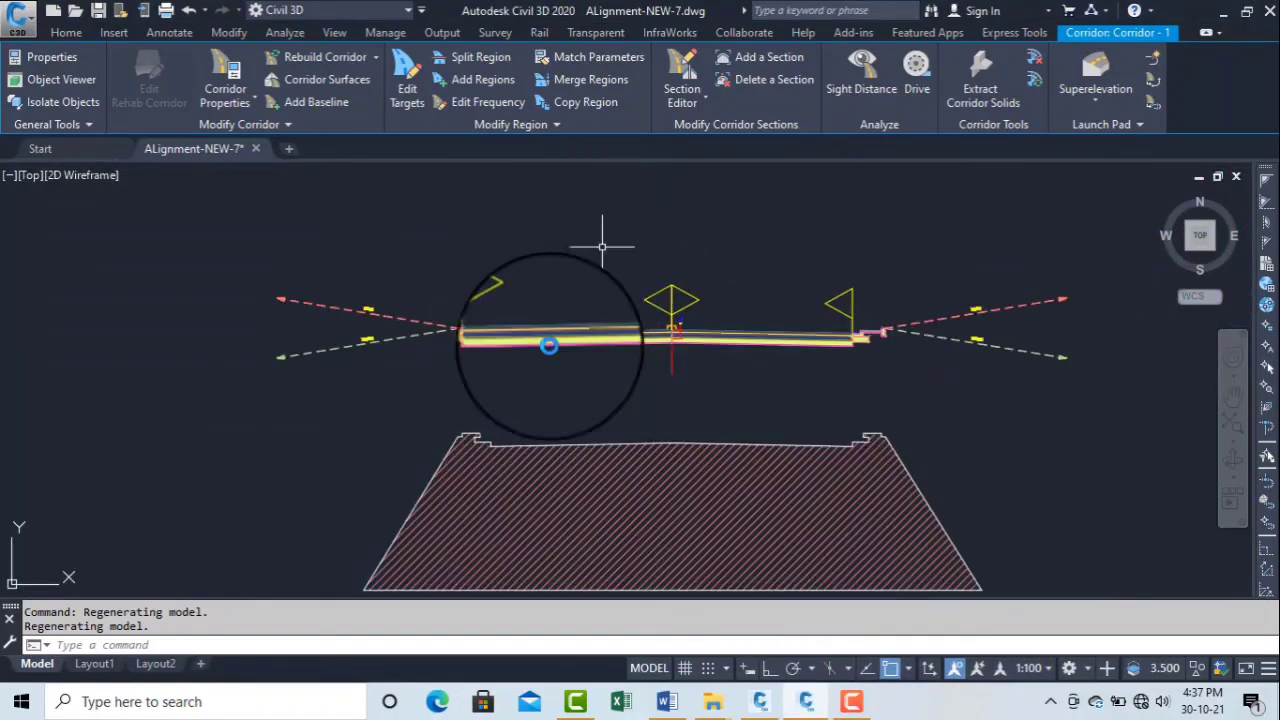
scroll(662, 277, down, 5)
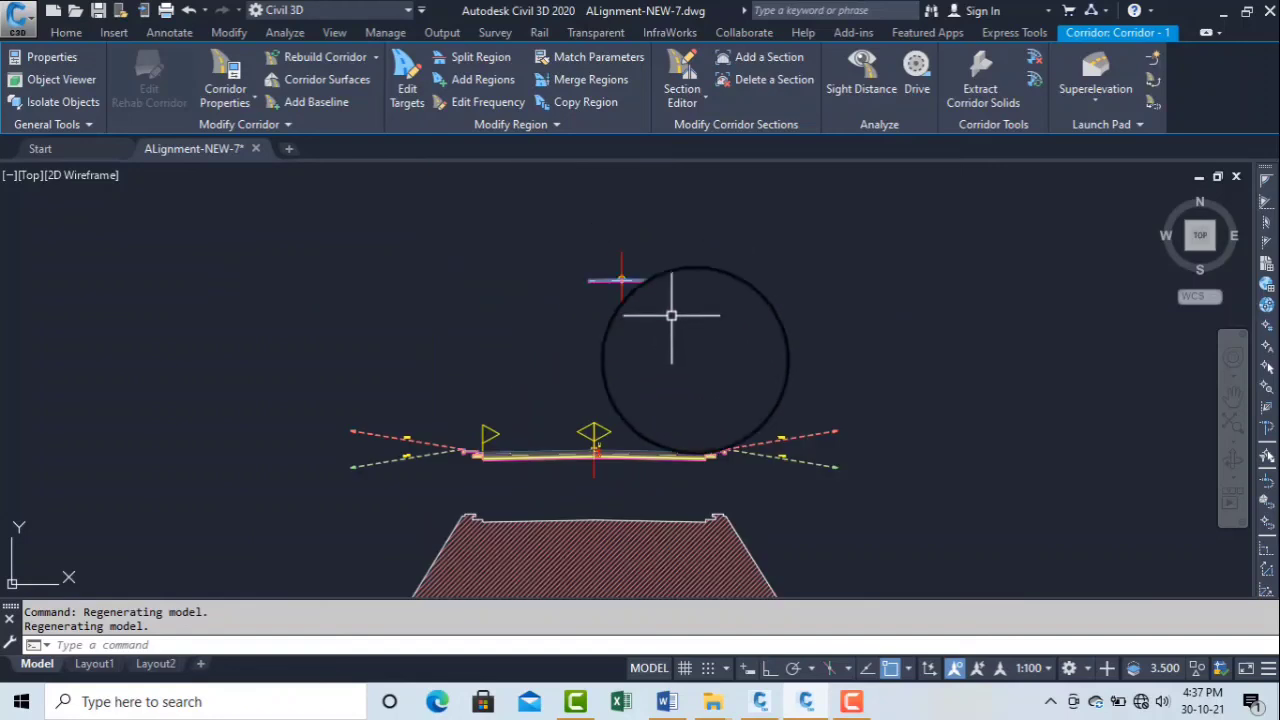
scroll(743, 457, up, 5)
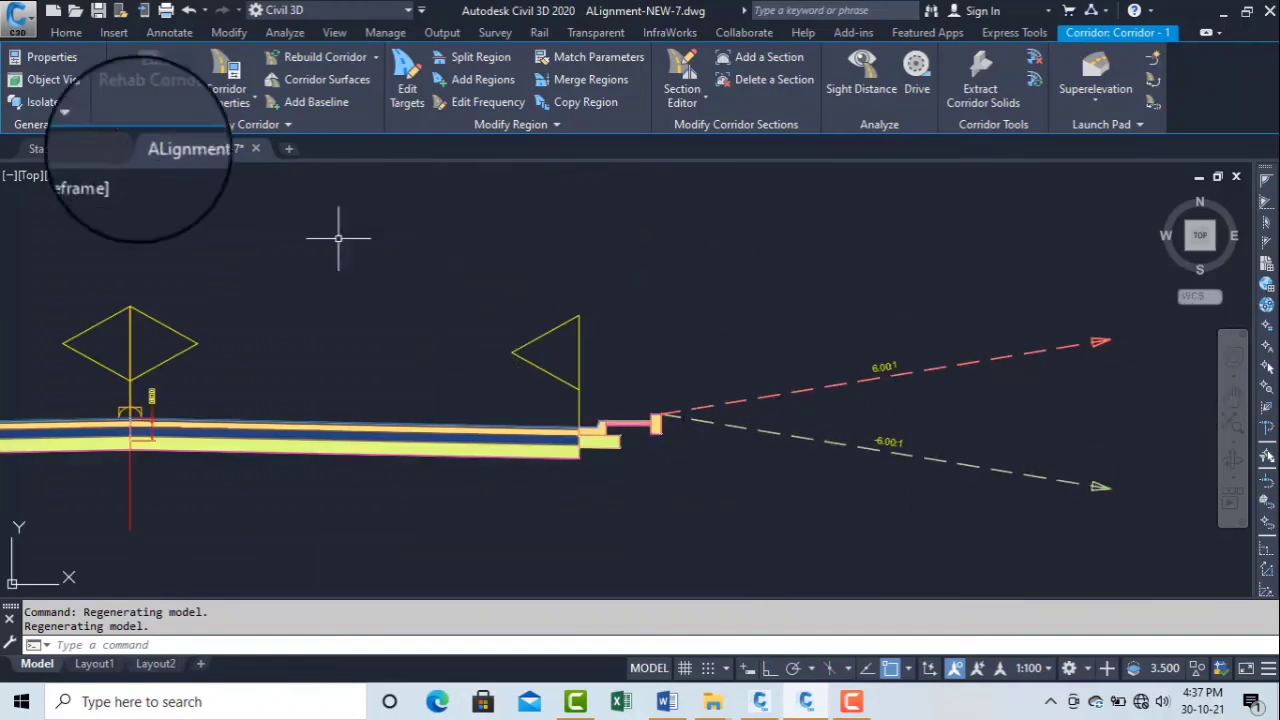
click(62, 32)
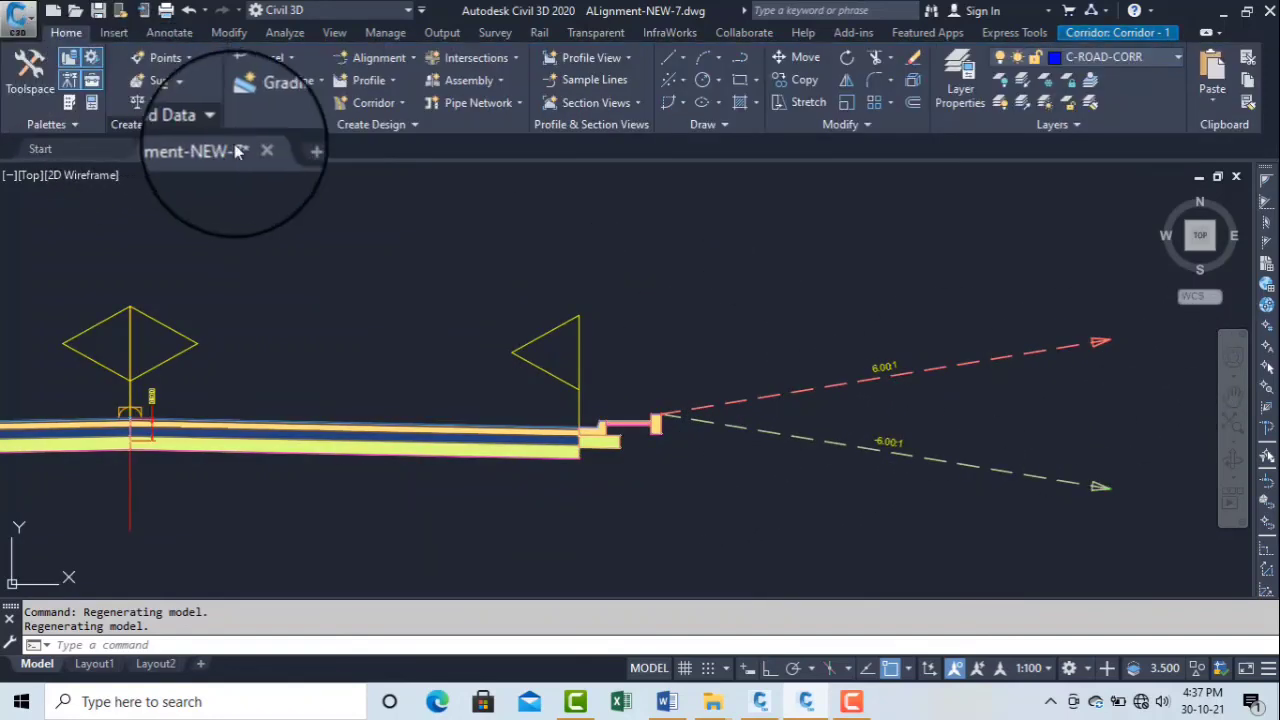
click(755, 397)
click(66, 32)
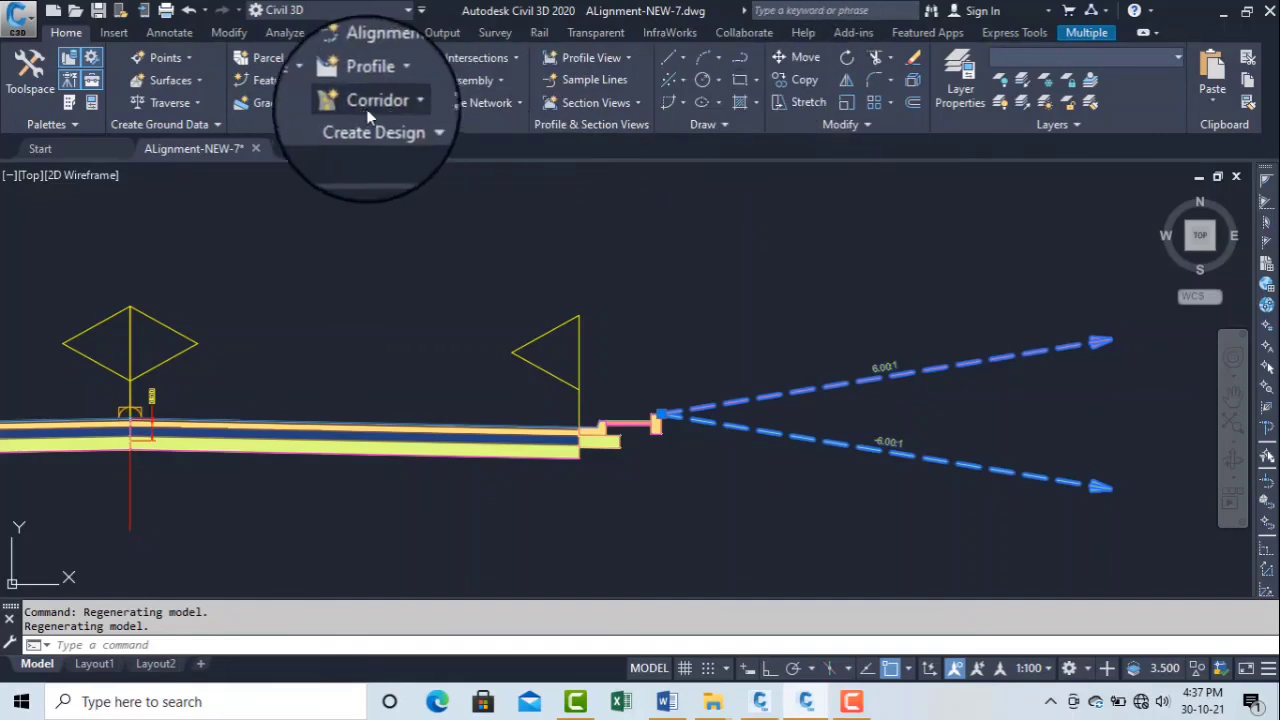
key(Escape)
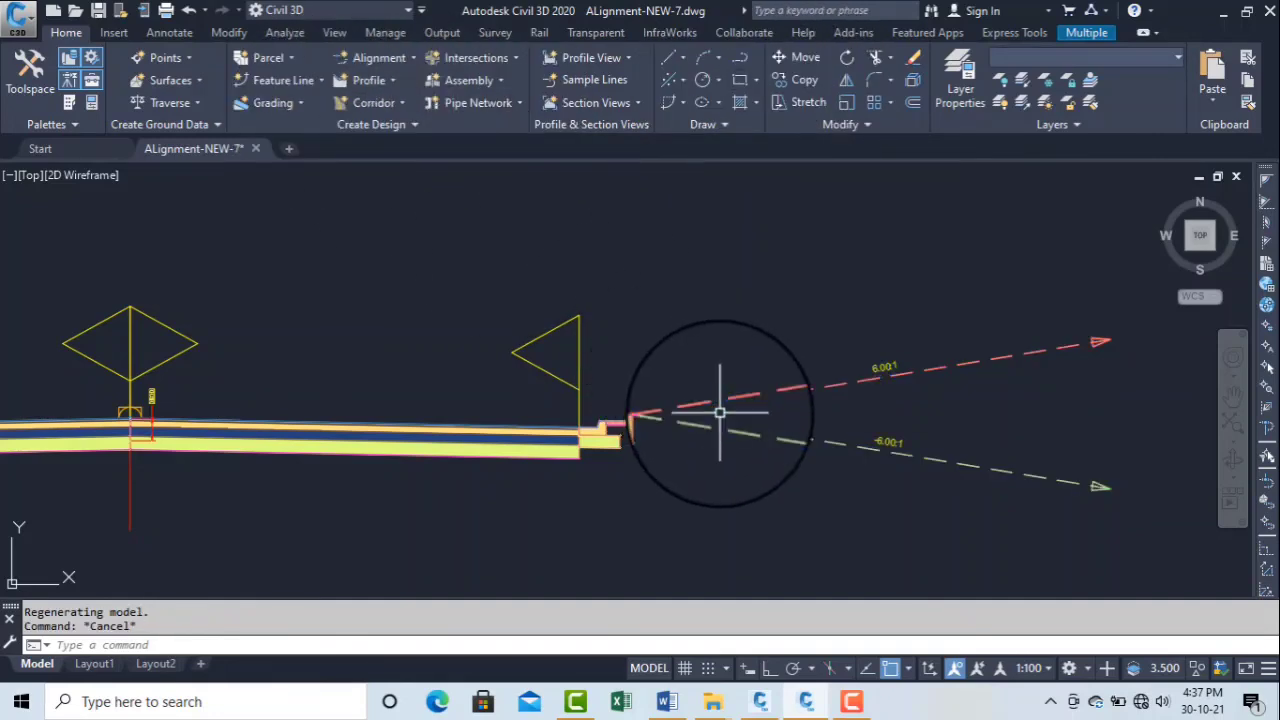
click(722, 405)
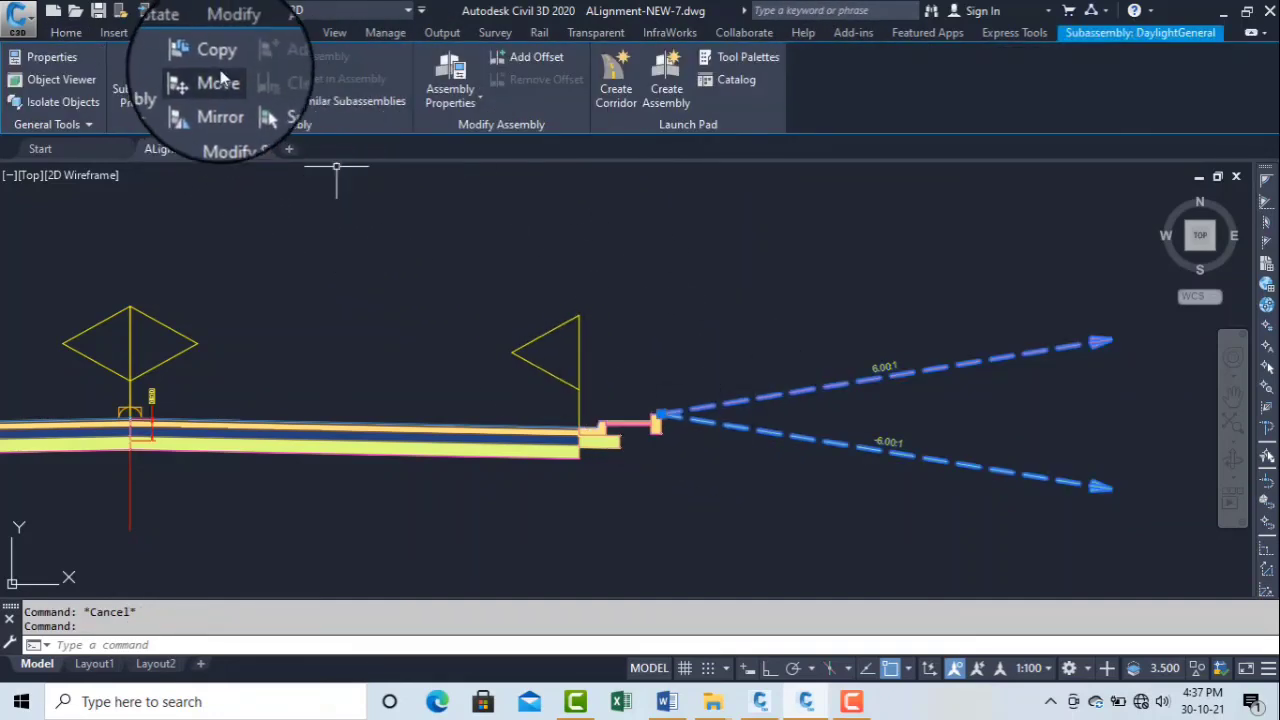
click(218, 60)
scroll(563, 320, down, 5)
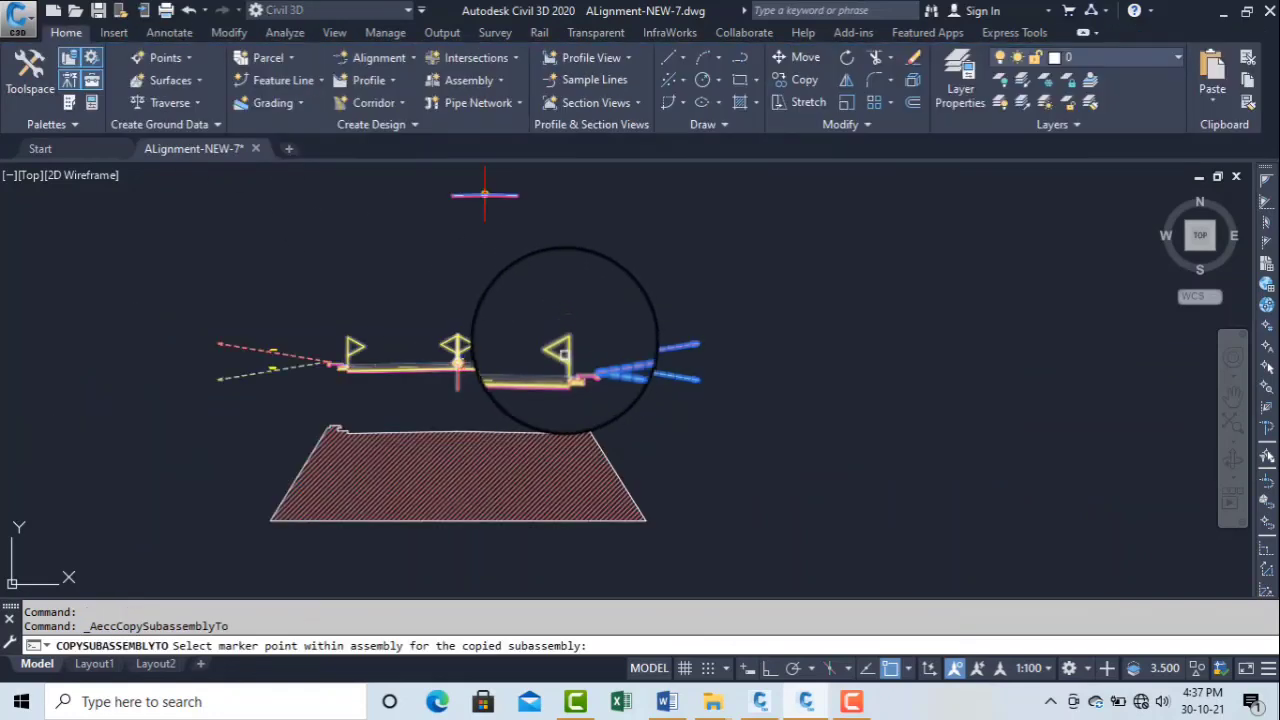
middle_drag(563, 314, 563, 452)
scroll(523, 340, up, 10)
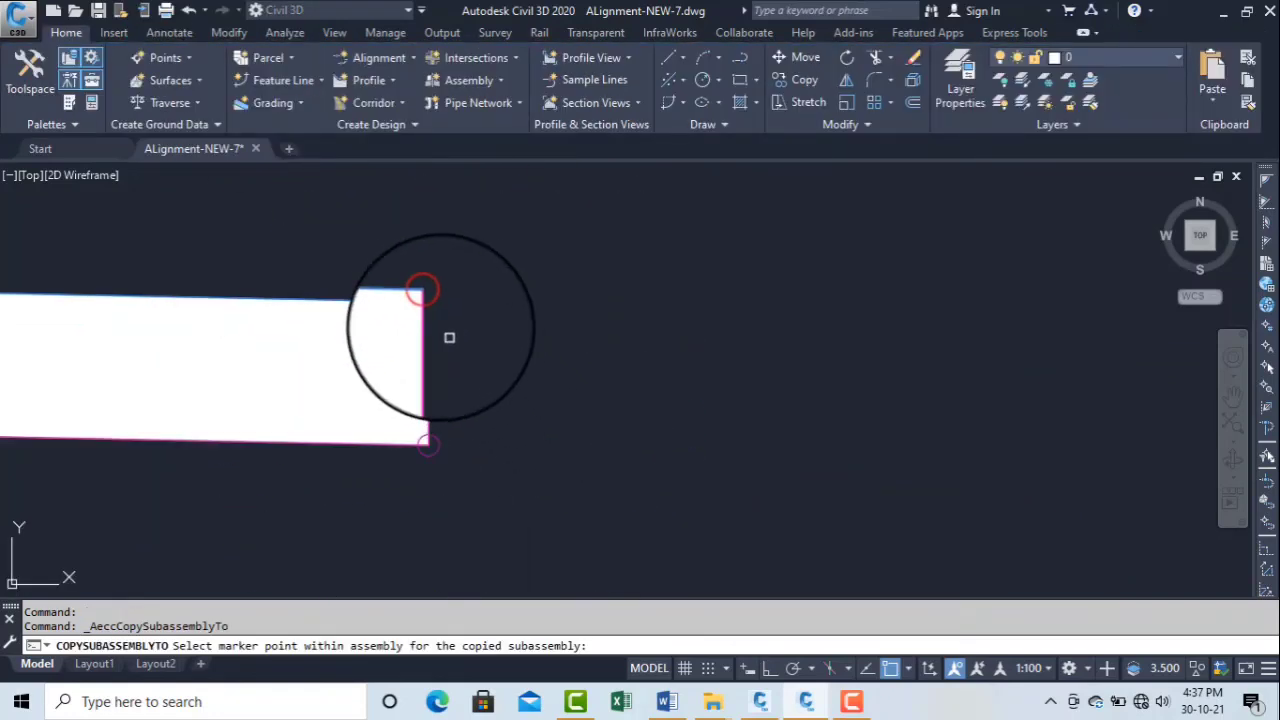
click(420, 297)
scroll(470, 335, down, 5)
- Inspect how the copied DaylightGeneral subassembly attaches to the right lane edge of the simple two-lane assembly
right_click(498, 300)
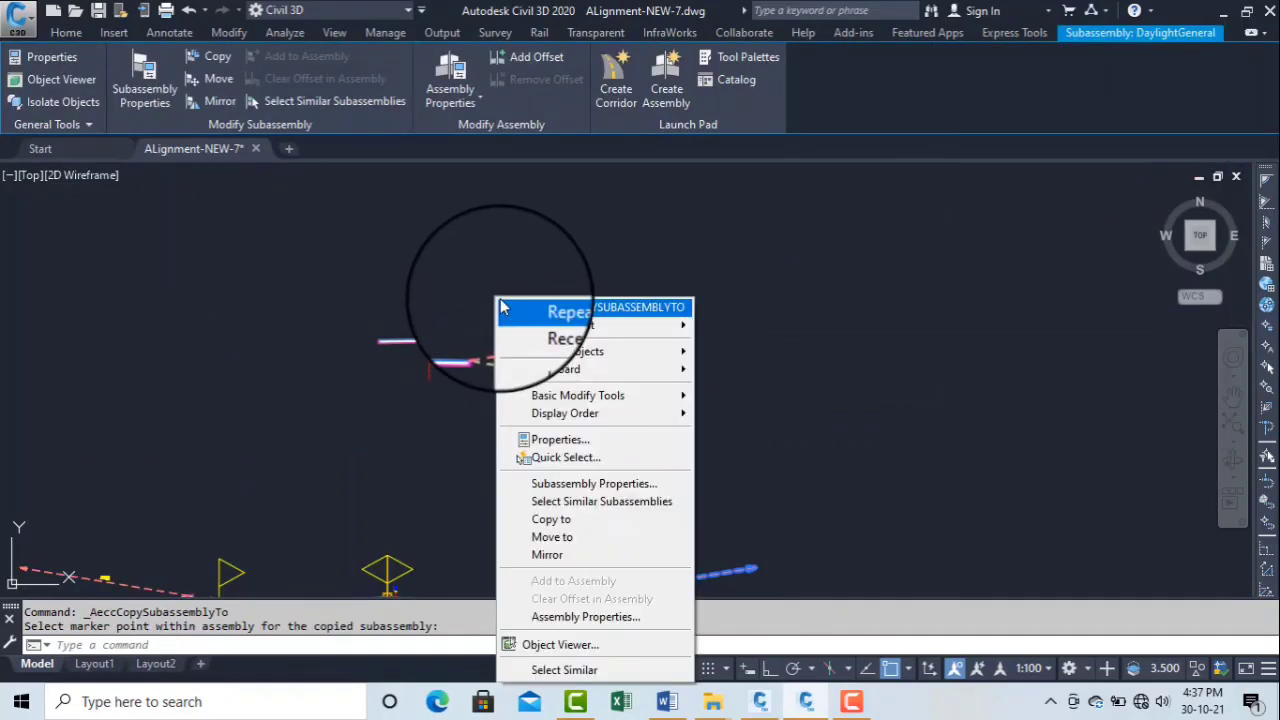
click(462, 283)
key(Escape)
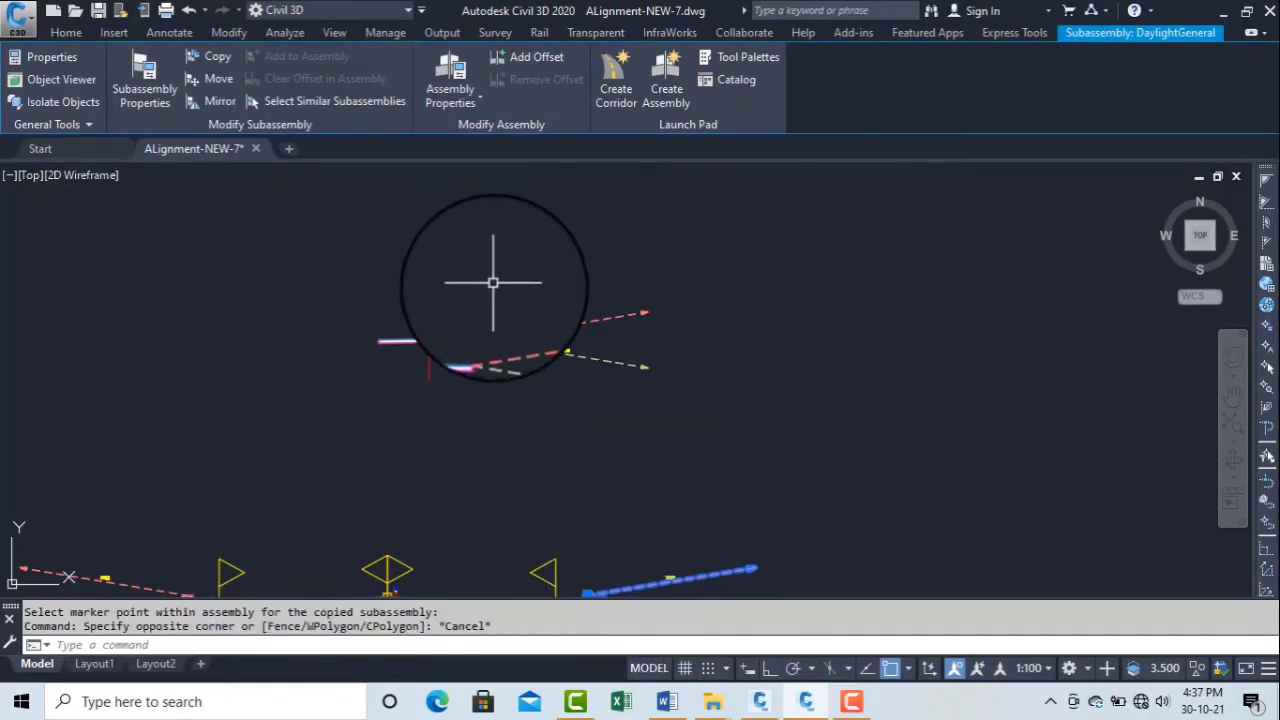
scroll(490, 300, up, 5)
middle_drag(486, 391, 697, 348)
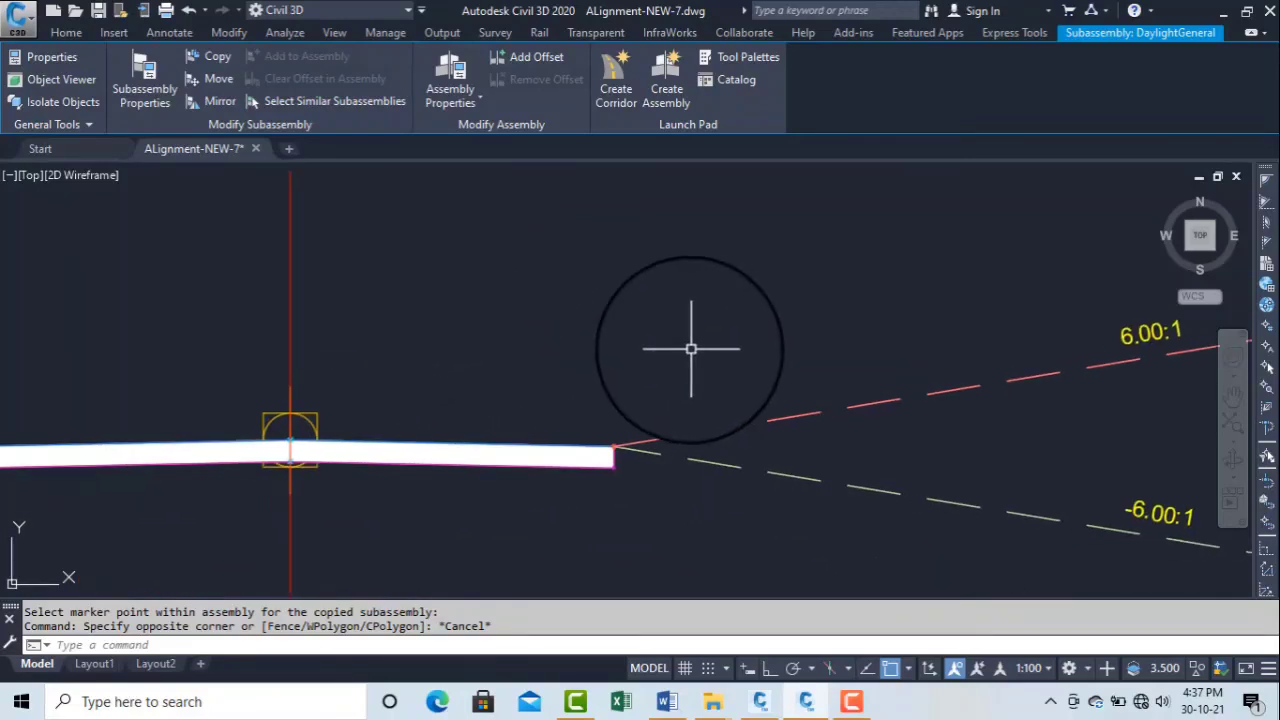
scroll(628, 358, down, 4)
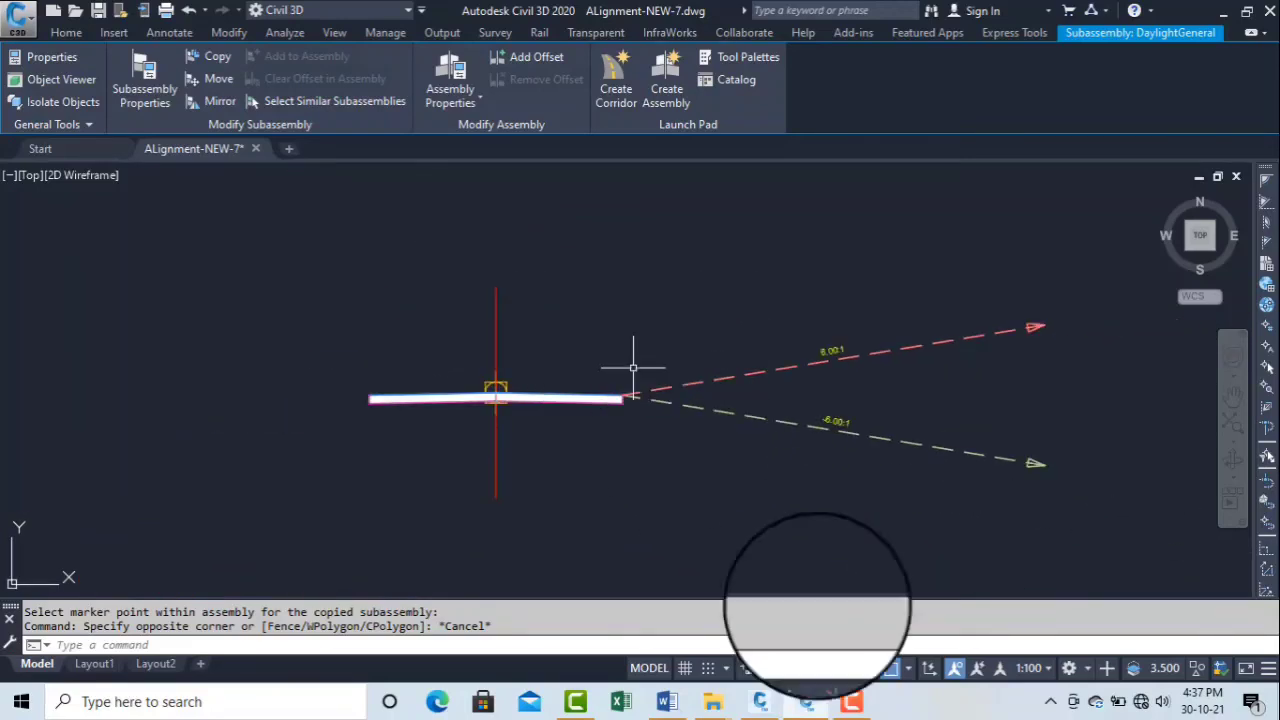
click(852, 703)
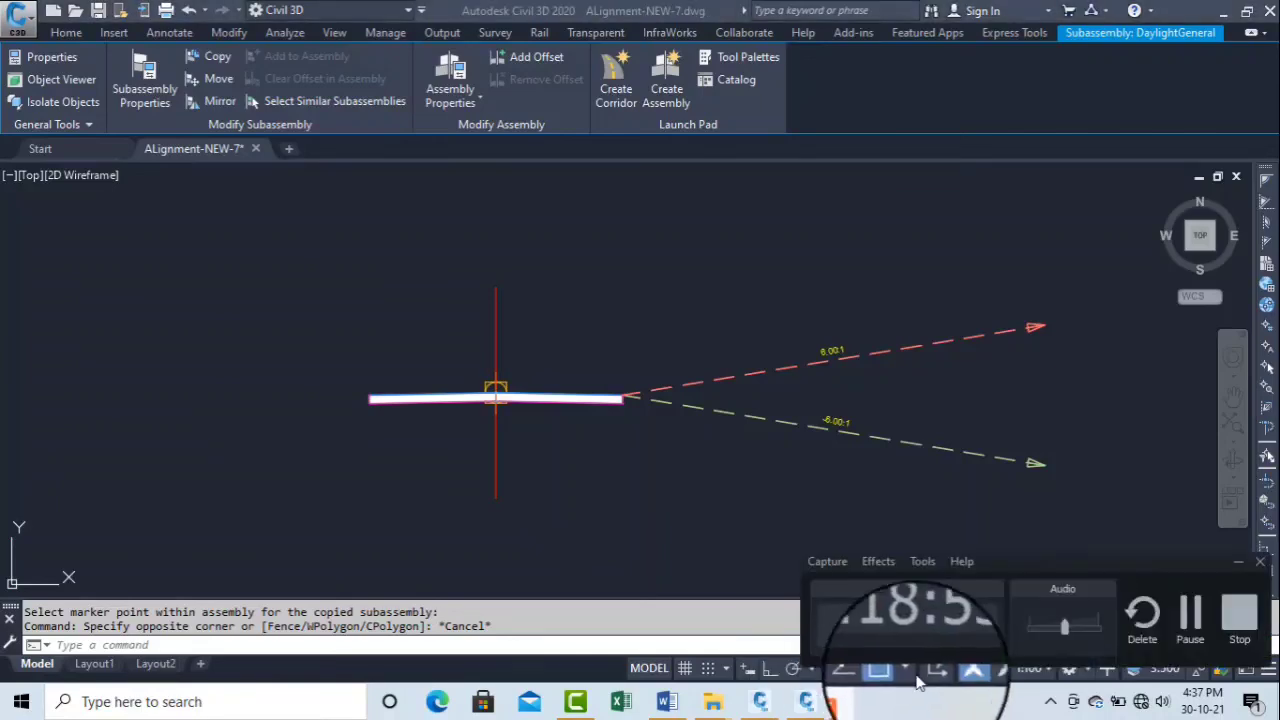